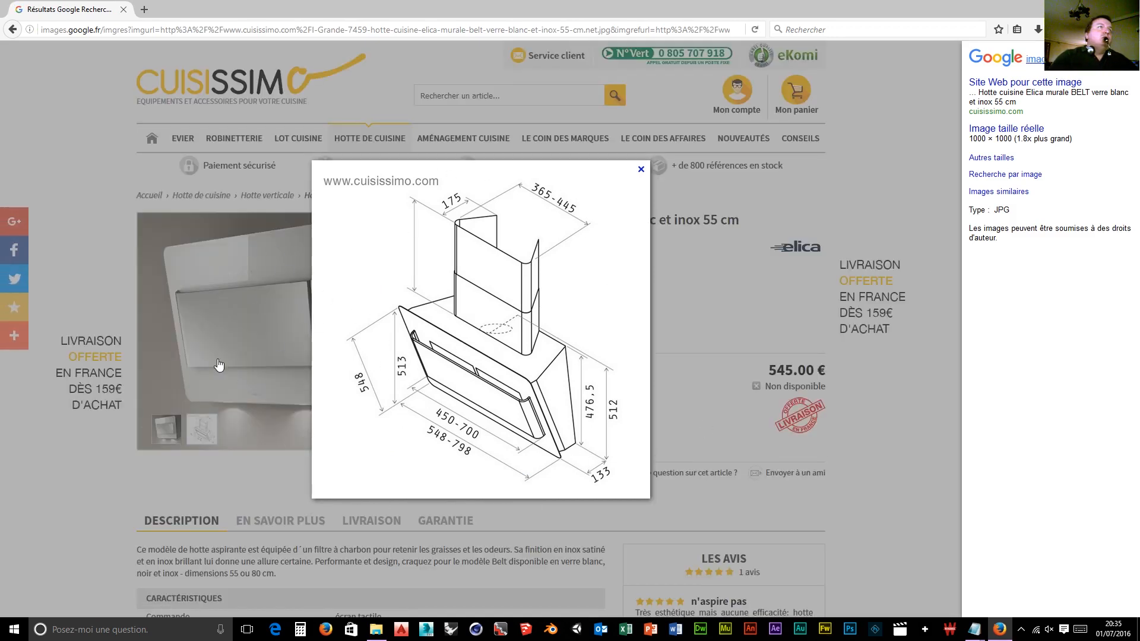
# Step: Open the hood's dimension drawing at full size and save the image in the folder "objet pour intérieur de maison"
pyautogui.rightClick(498, 295)
pyautogui.click(525, 300)
pyautogui.rightClick(515, 327)
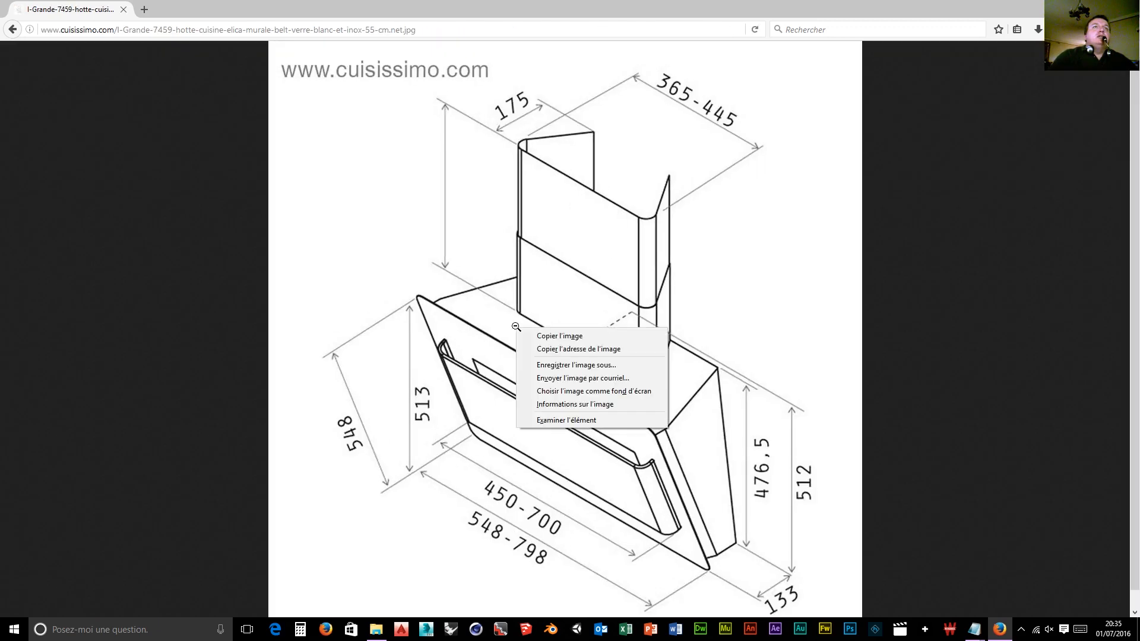
pyautogui.click(571, 366)
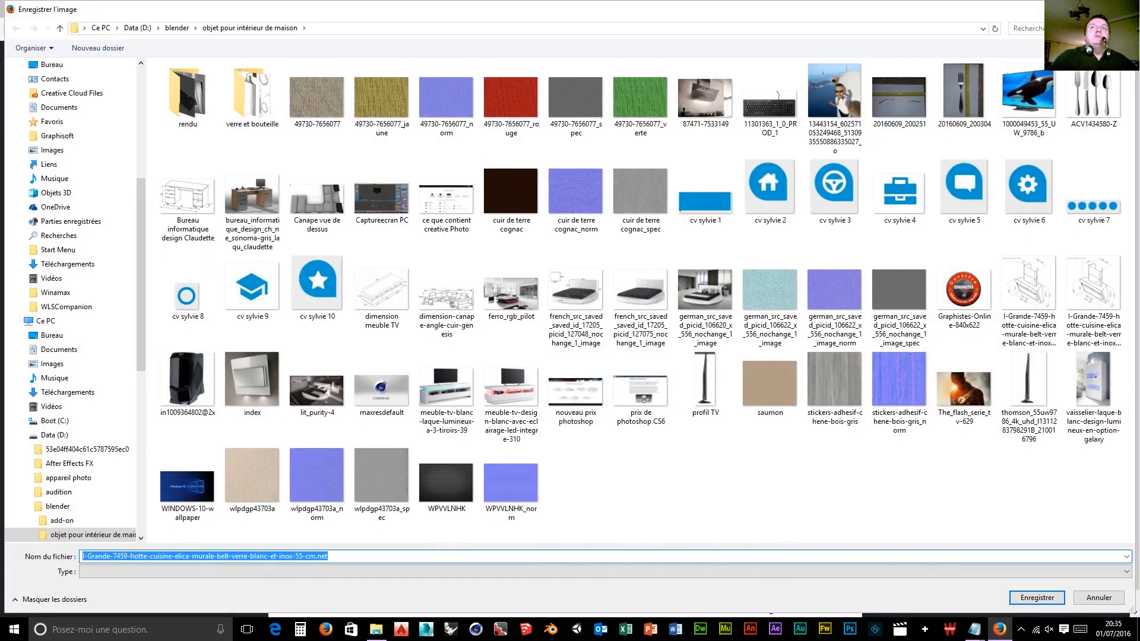
pyautogui.click(1020, 598)
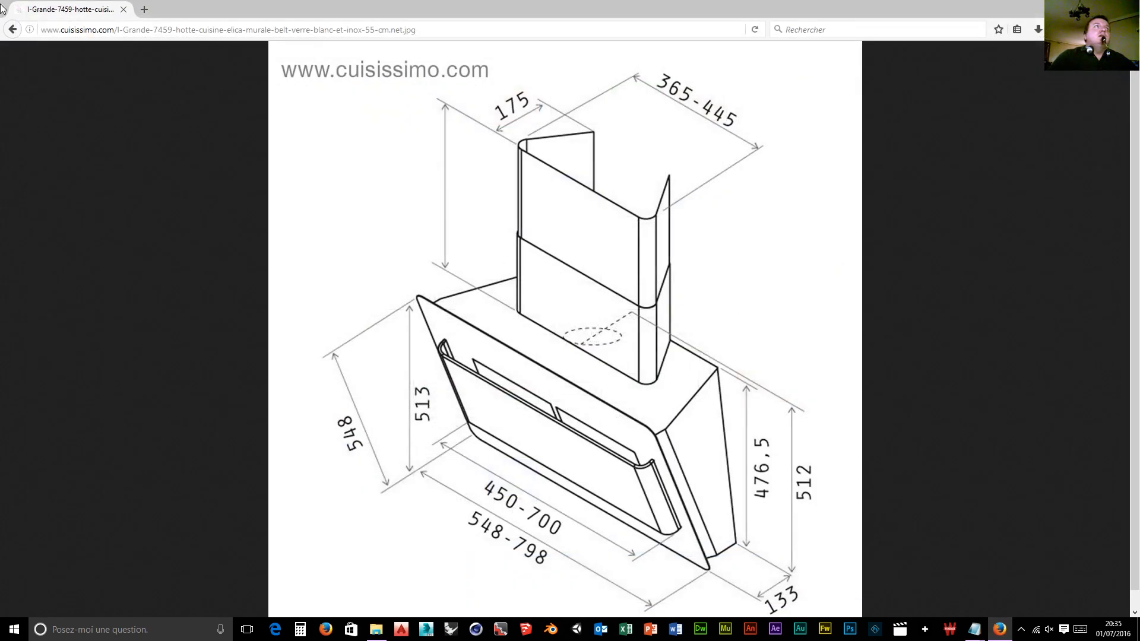
# Step: Return to the Elica BELT hood's product page and open its product photo at full size
pyautogui.click(12, 29)
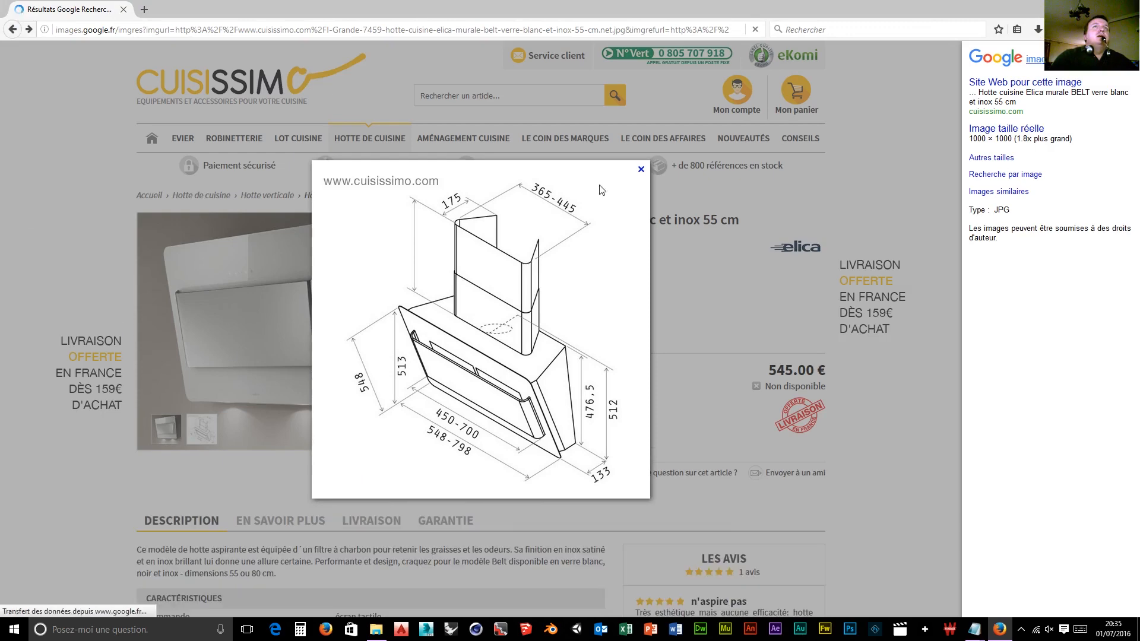
pyautogui.click(811, 239)
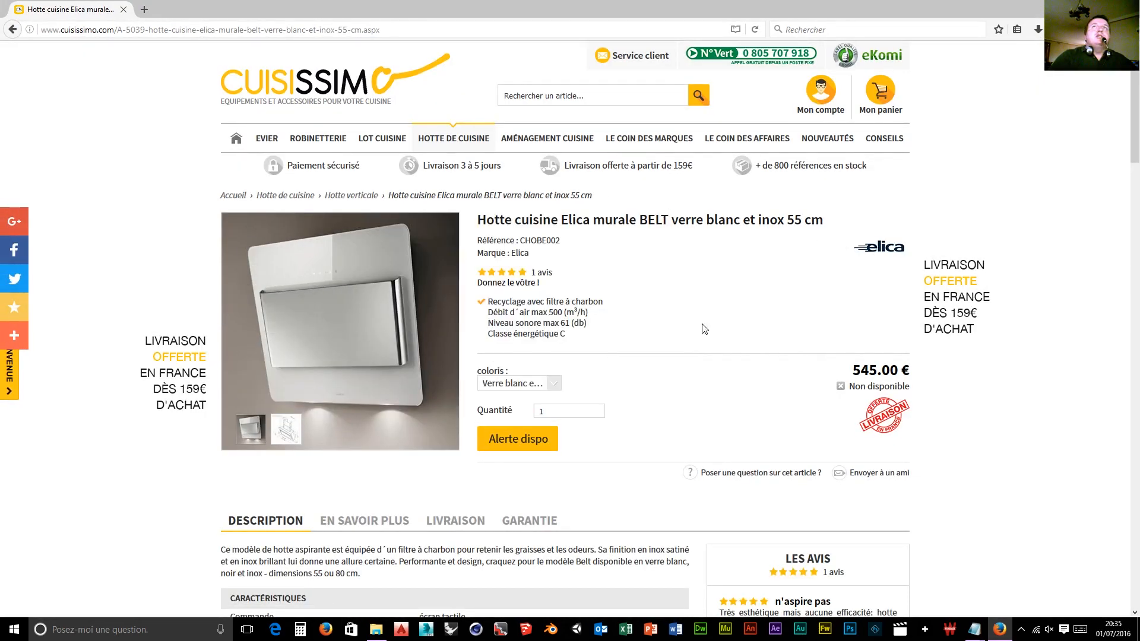
pyautogui.click(1125, 29)
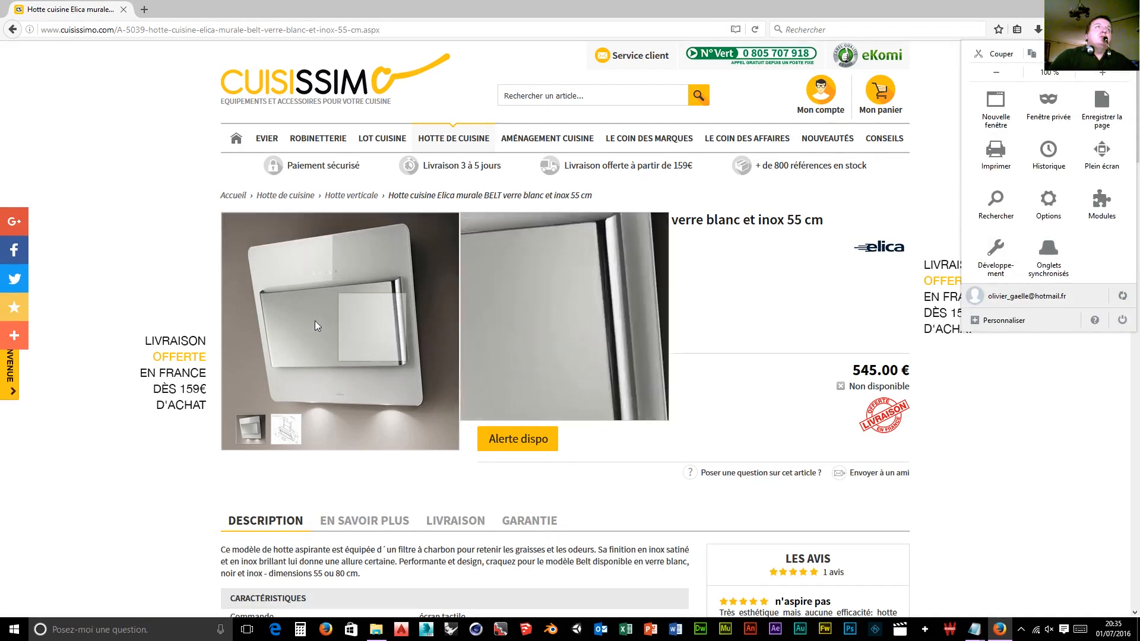
pyautogui.rightClick(299, 319)
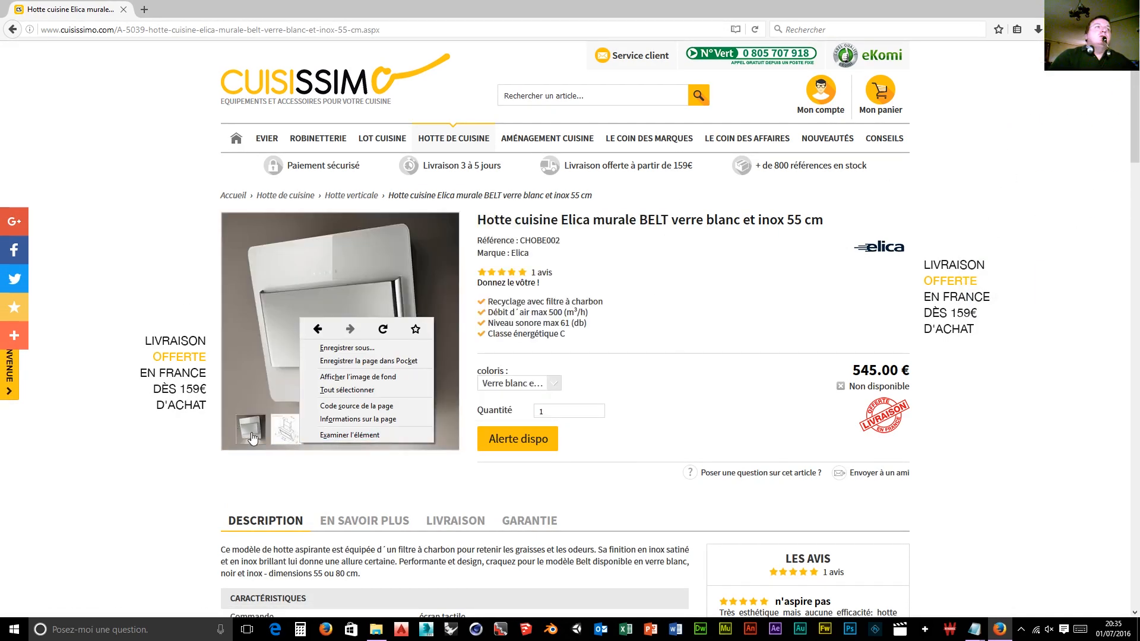
pyautogui.click(436, 366)
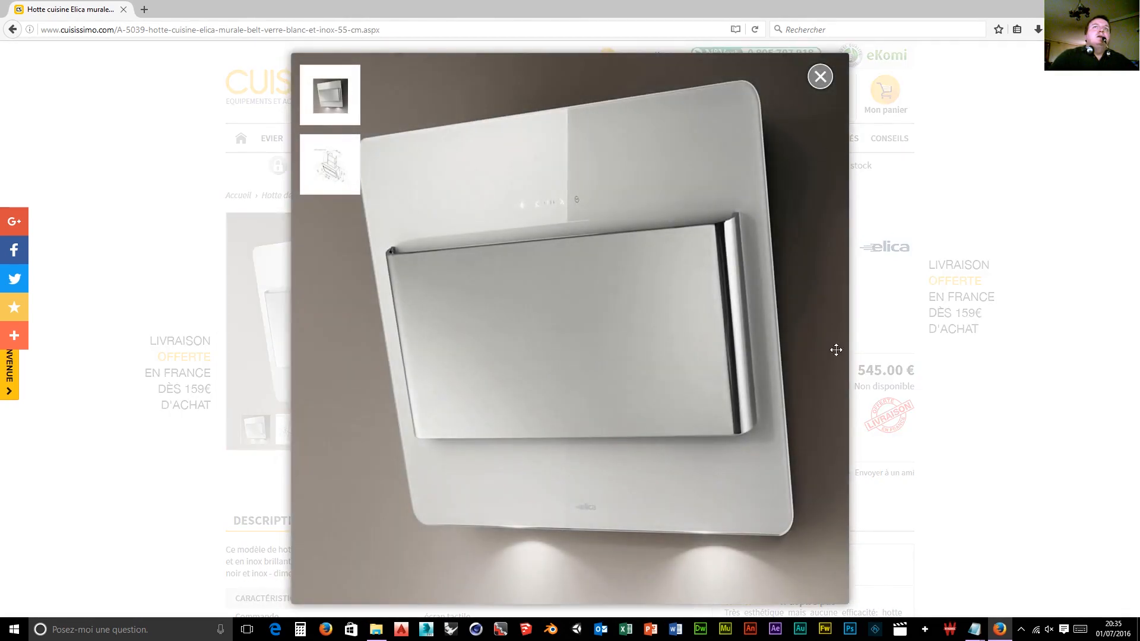
pyautogui.rightClick(636, 358)
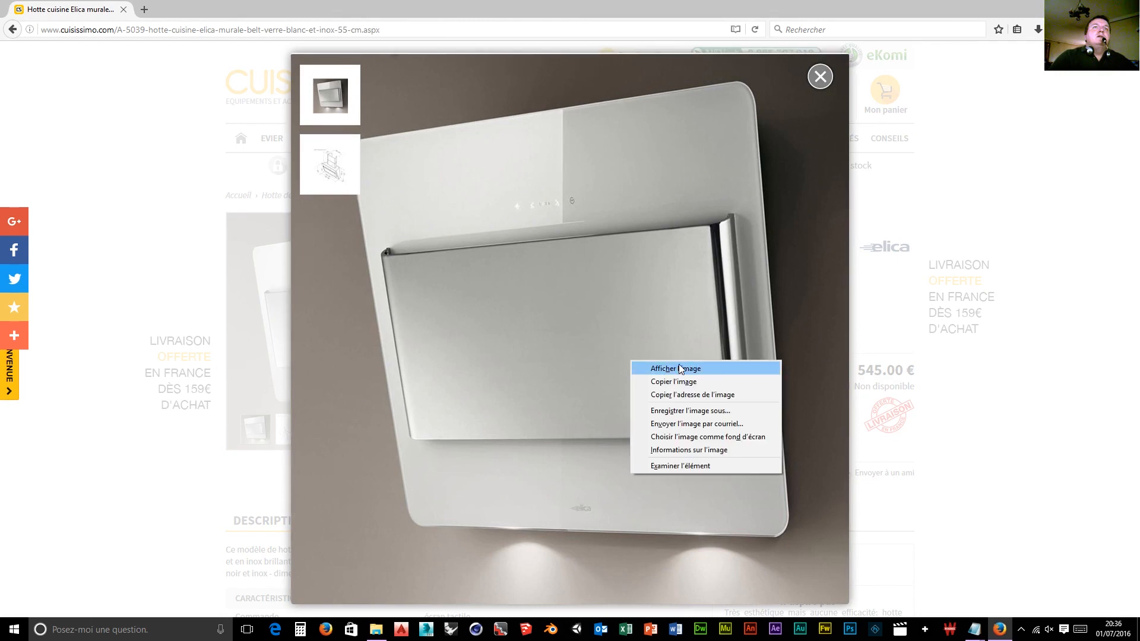
pyautogui.click(676, 369)
pyautogui.click(613, 366)
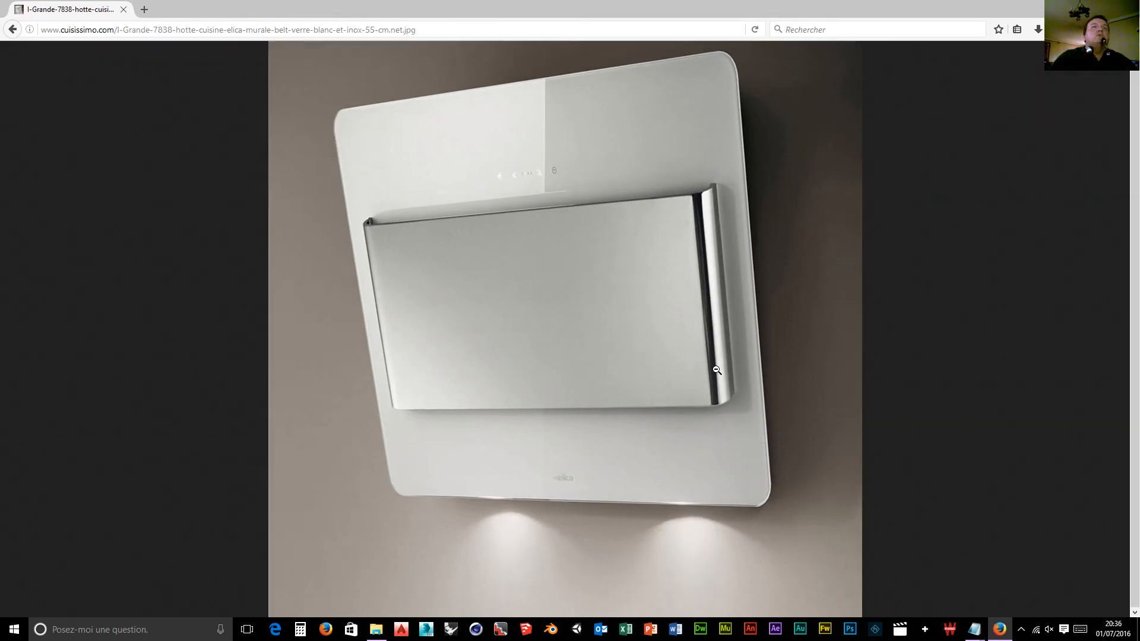
pyautogui.rightClick(516, 341)
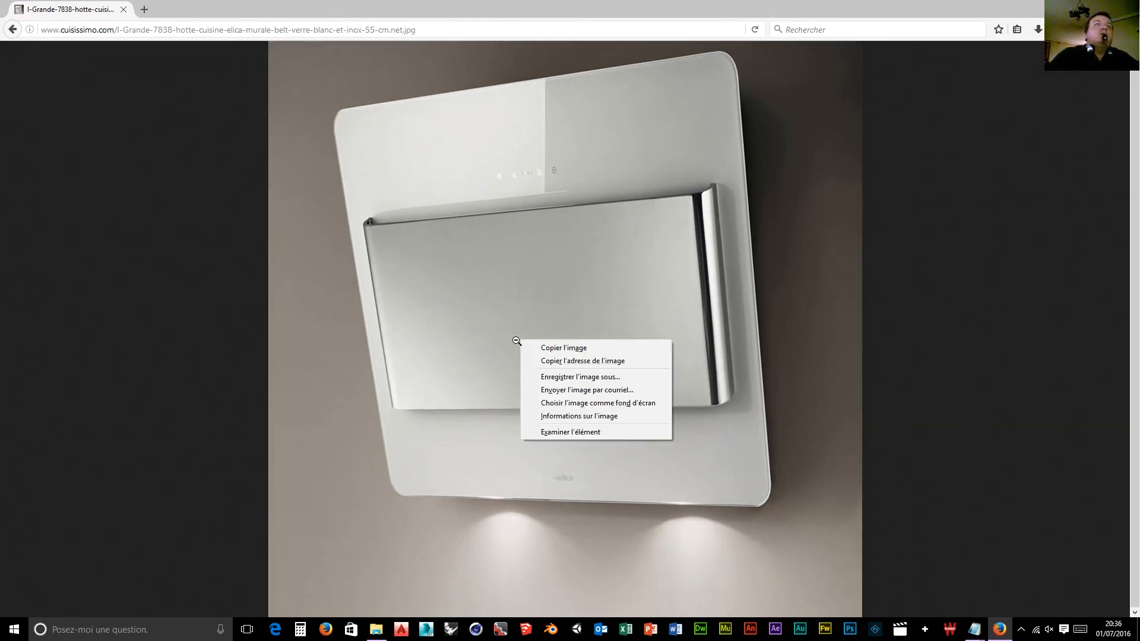
pyautogui.click(571, 377)
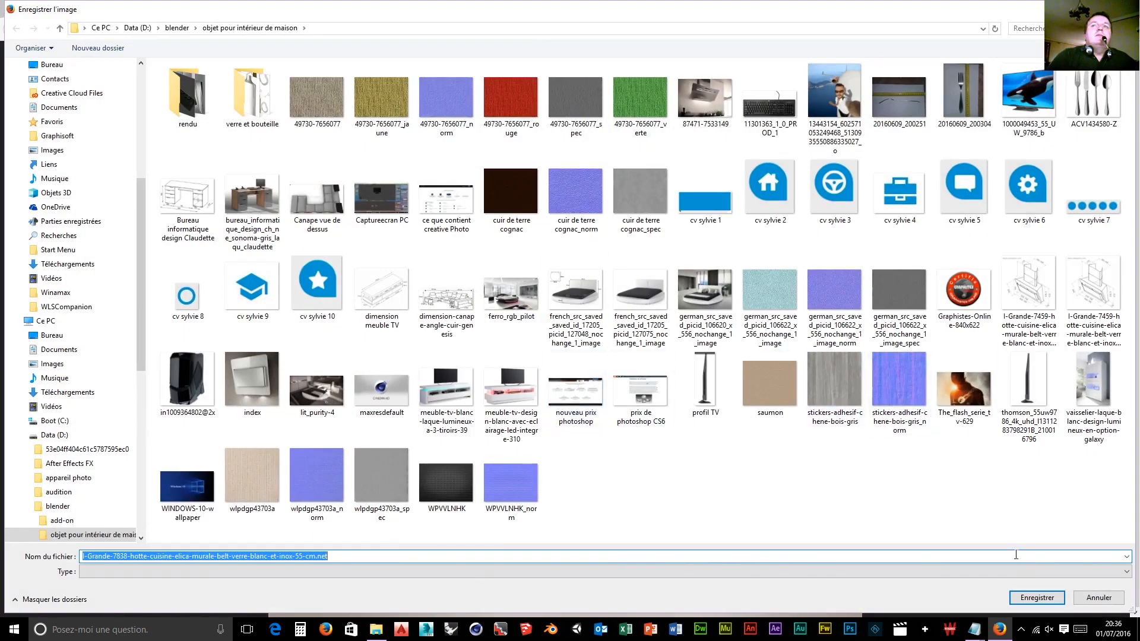
pyautogui.click(1097, 597)
# Step: Switch to Blender, dismiss the splash screen and start the Screencast Keys display
pyautogui.click(551, 629)
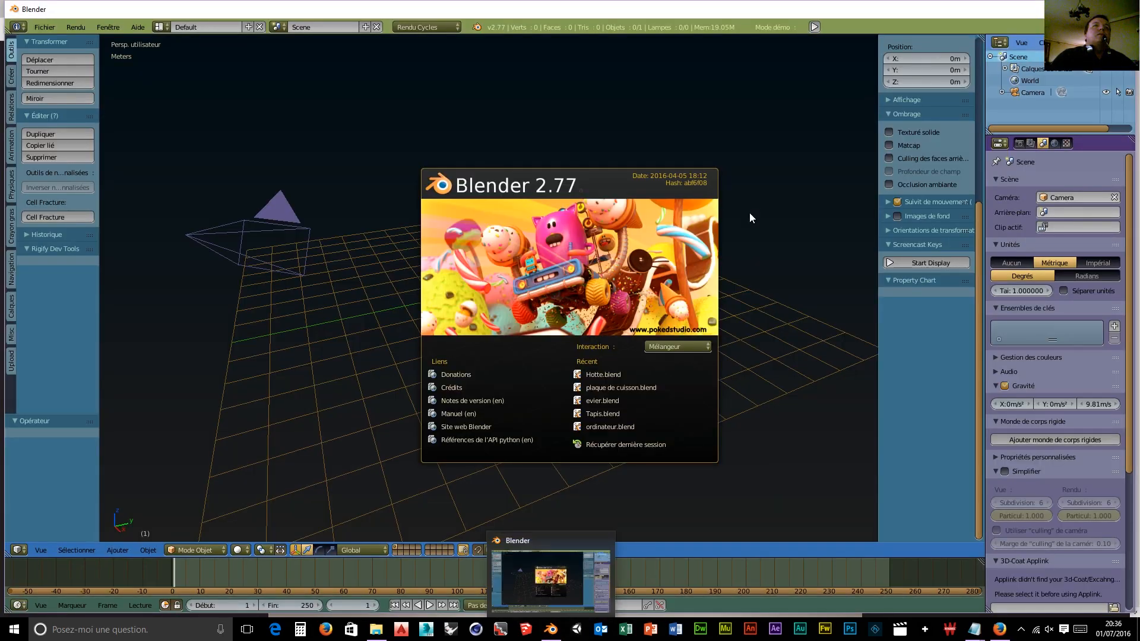
pyautogui.click(983, 607)
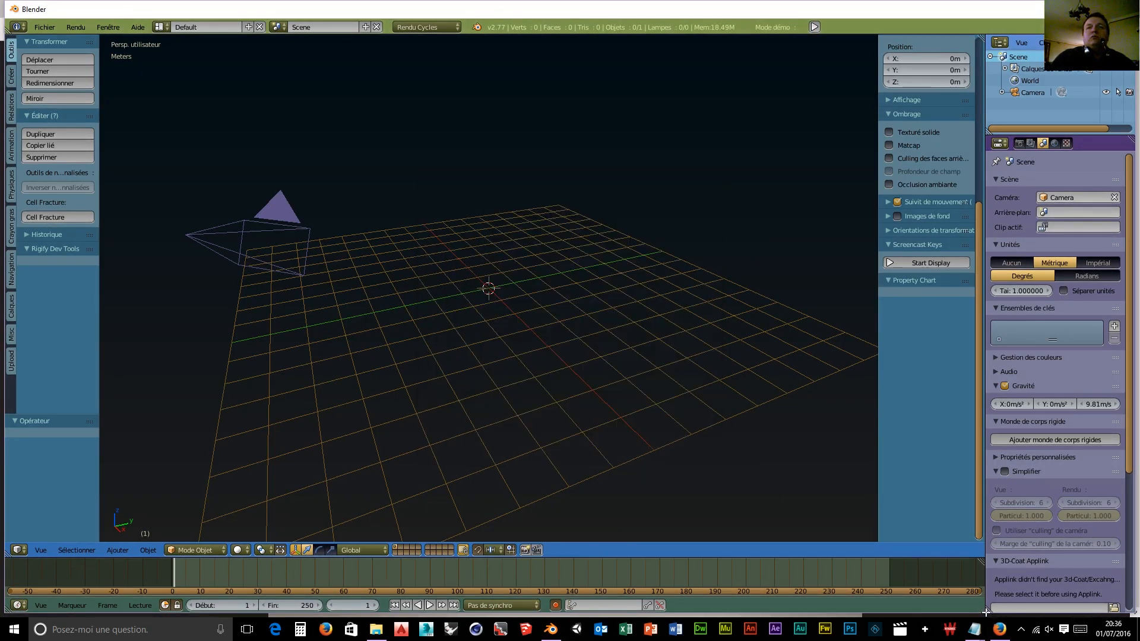
pyautogui.click(886, 263)
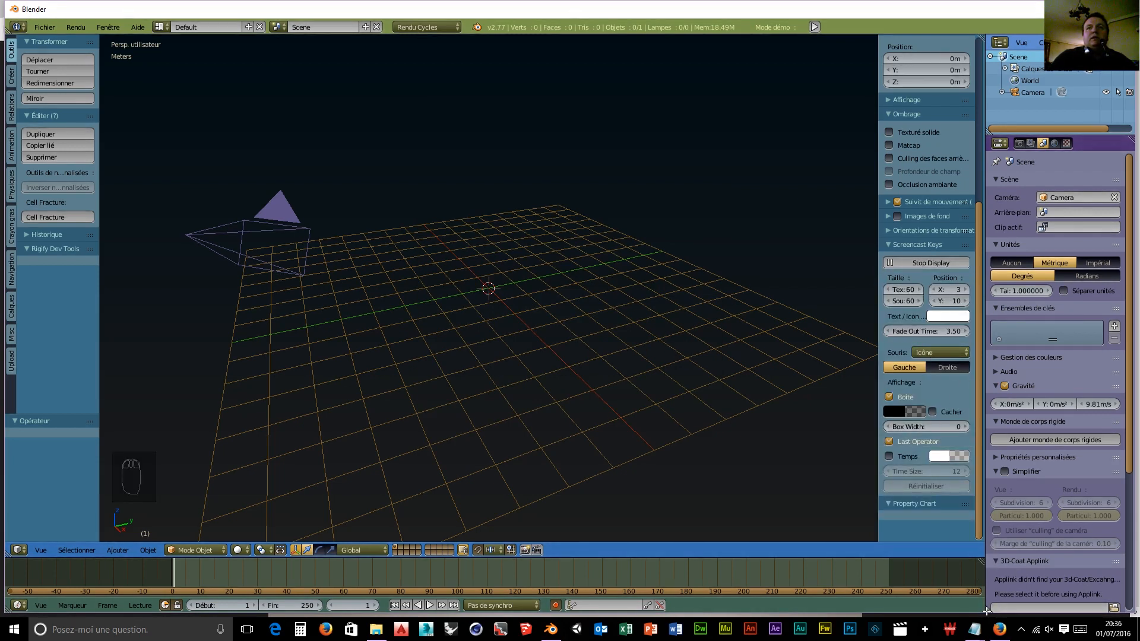
# Step: Split the Properties area, turn the new lower area into a UV/Image editor and enlarge it upward
pyautogui.moveTo(988, 609); pyautogui.dragTo(1008, 518)
pyautogui.click(1001, 527)
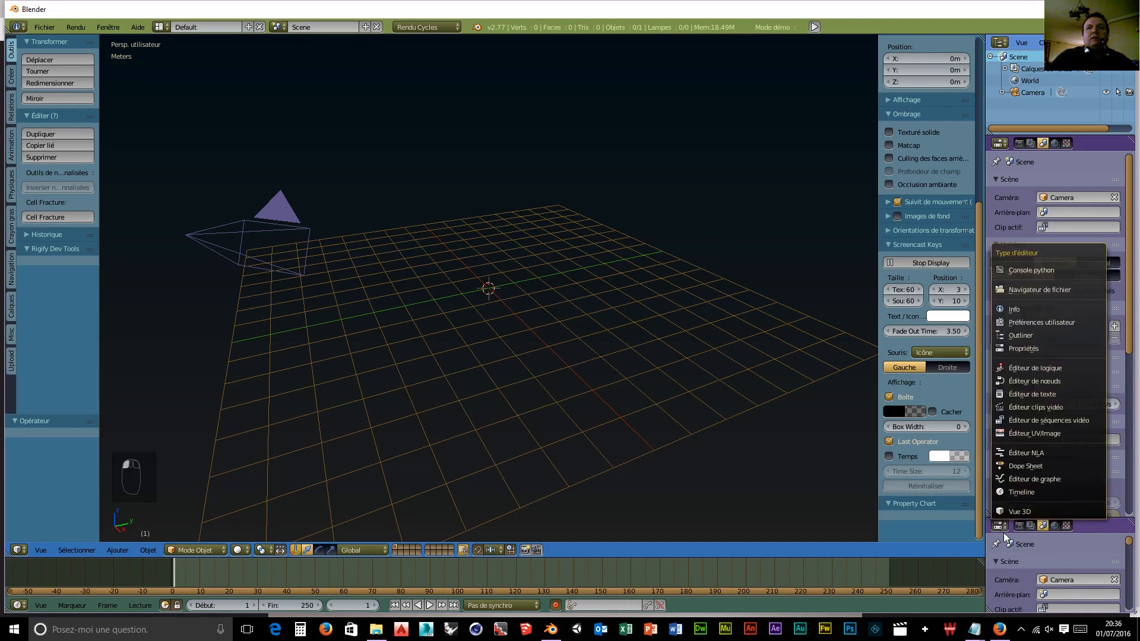
pyautogui.click(1024, 434)
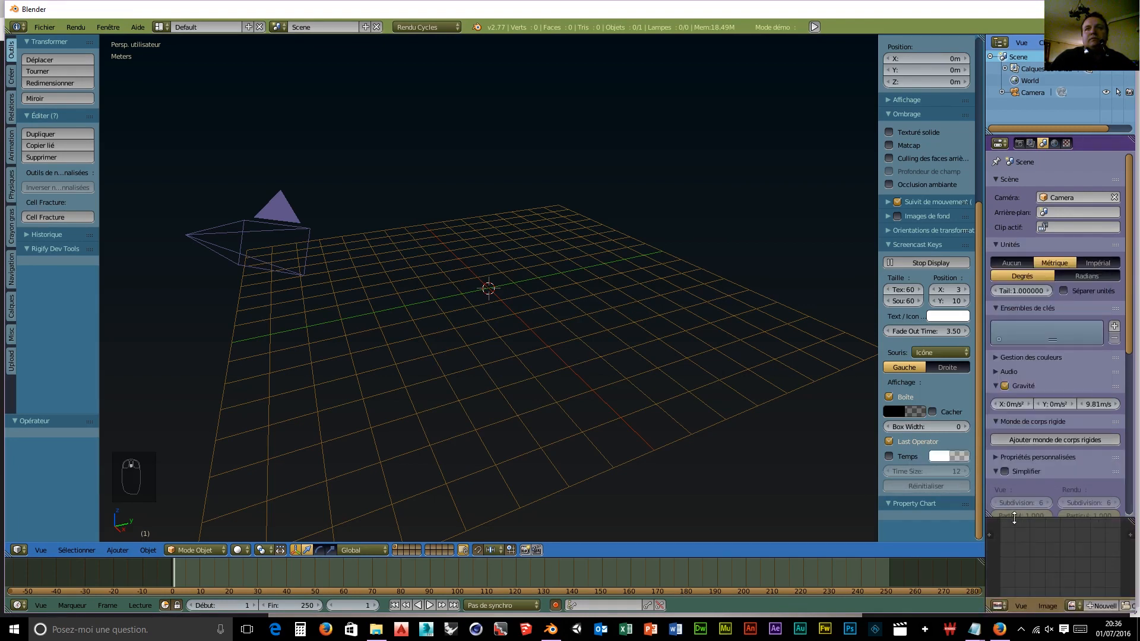
pyautogui.moveTo(1014, 516); pyautogui.dragTo(1014, 421)
# Step: Browse for an image to open, showing files as thumbnails, in the folder D:\blender\objet pour intérieur de maison
pyautogui.click(1131, 606)
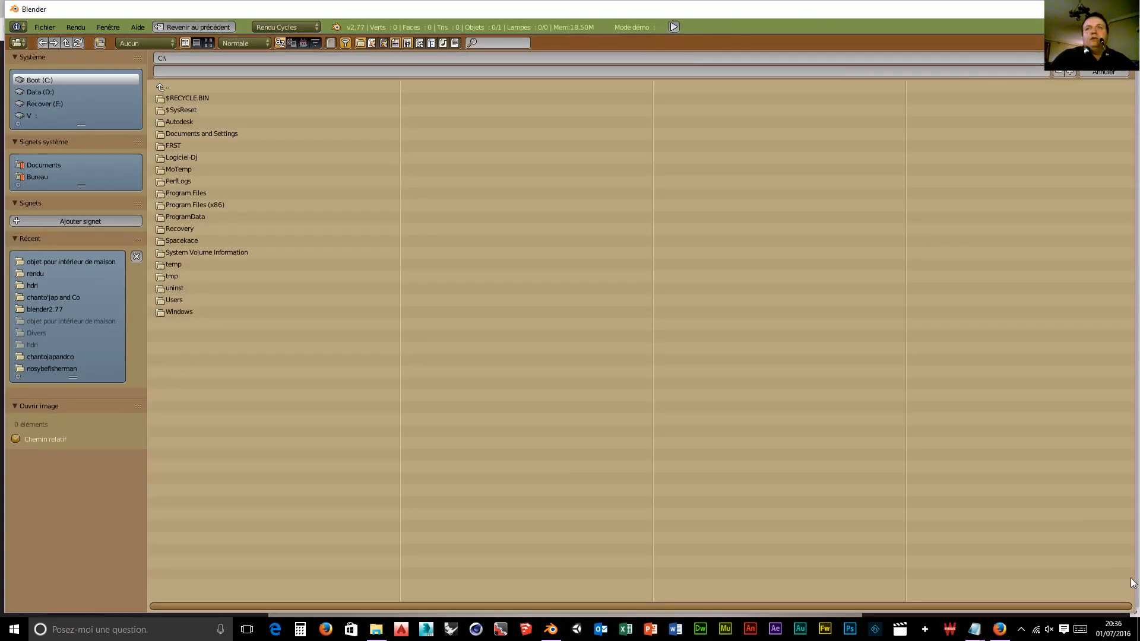
pyautogui.click(34, 92)
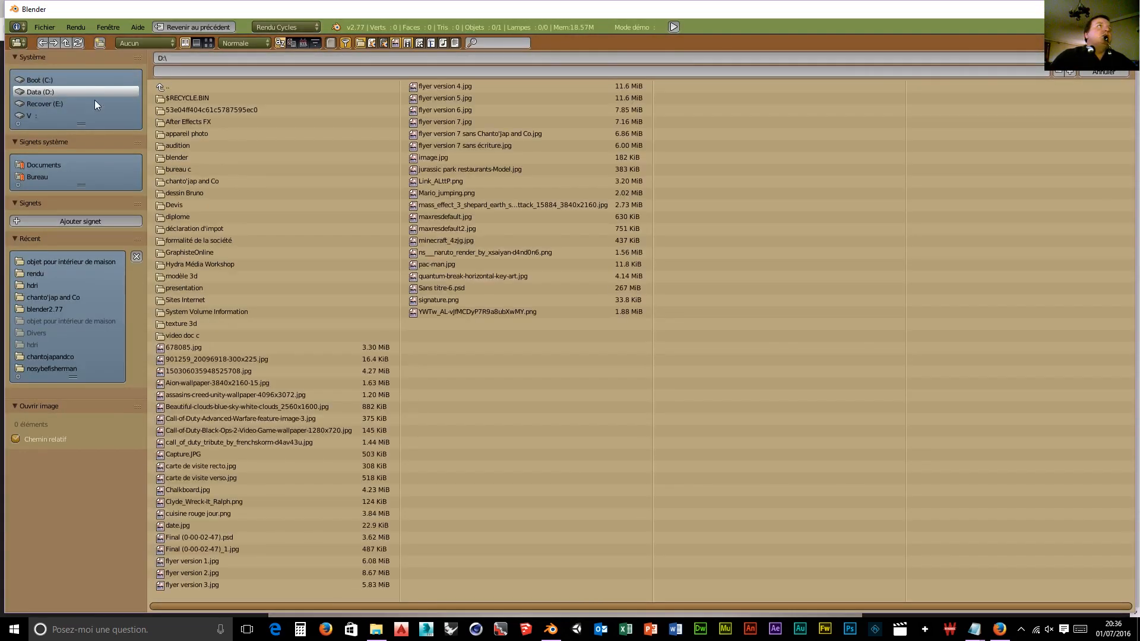
pyautogui.click(209, 43)
pyautogui.click(918, 145)
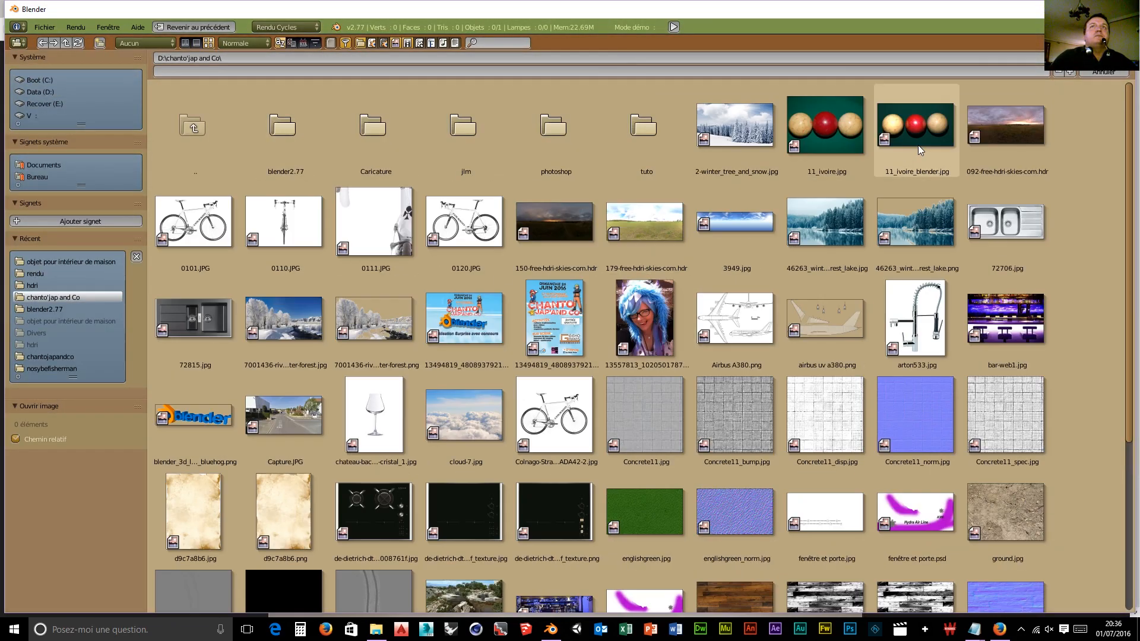
pyautogui.click(40, 91)
pyautogui.click(731, 137)
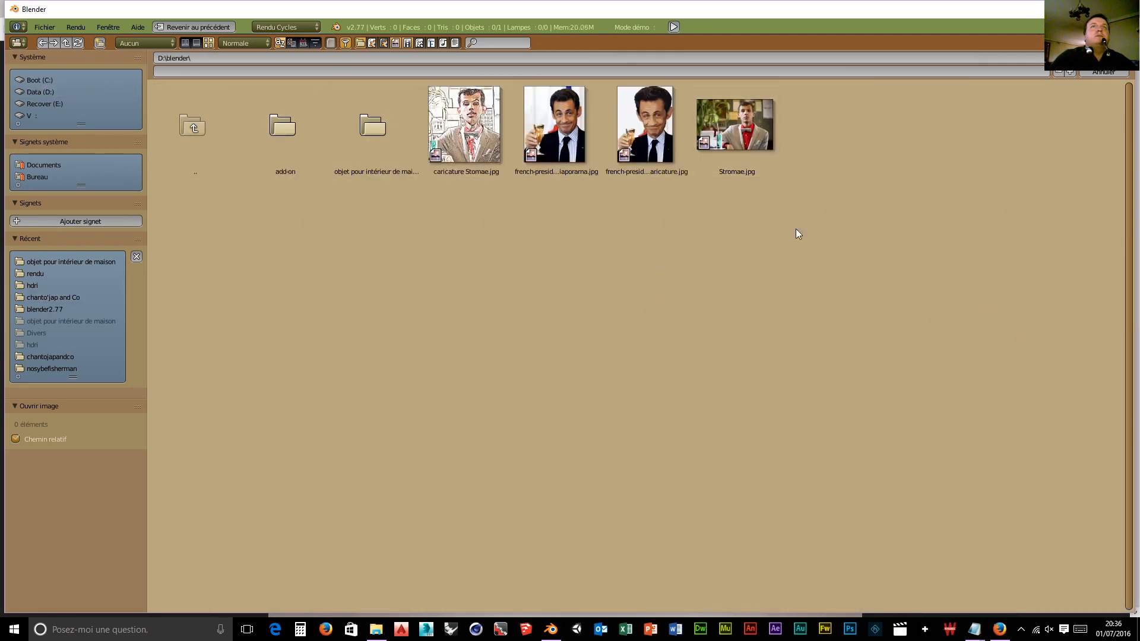
pyautogui.click(343, 152)
# Step: Load the drawing l-Grande-7459-hotte-cuisine-elica-murale-belt-verre-blanc-et-inox-80-cm.net.jpg into the image editor and fit it in view
pyautogui.scroll(-2, 831, 341)
pyautogui.click(1009, 537)
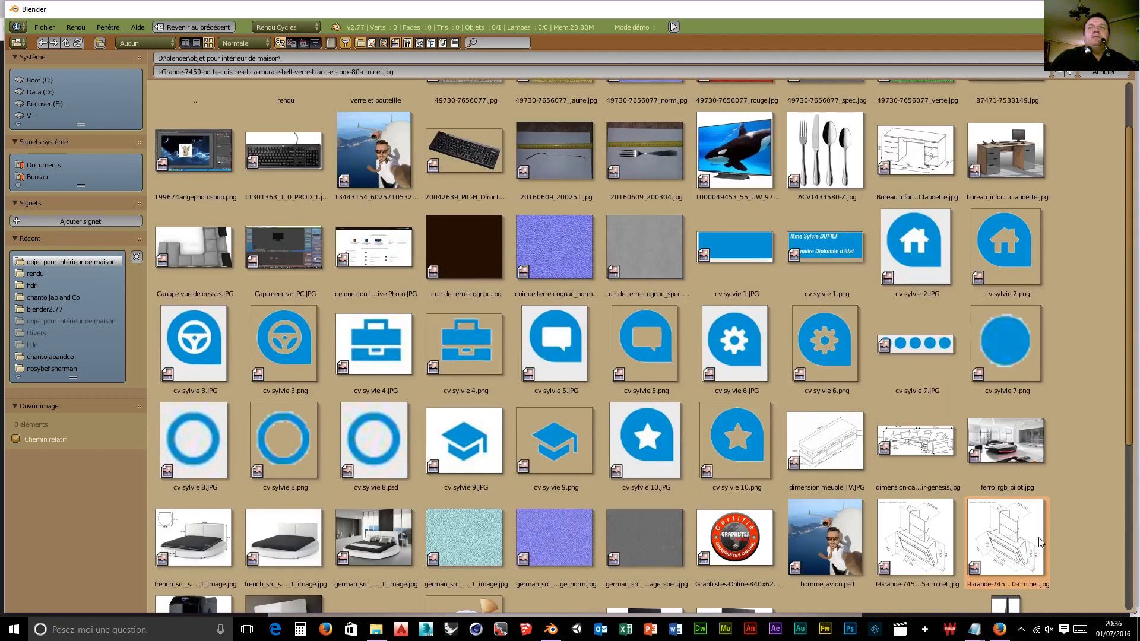
pyautogui.click(1102, 58)
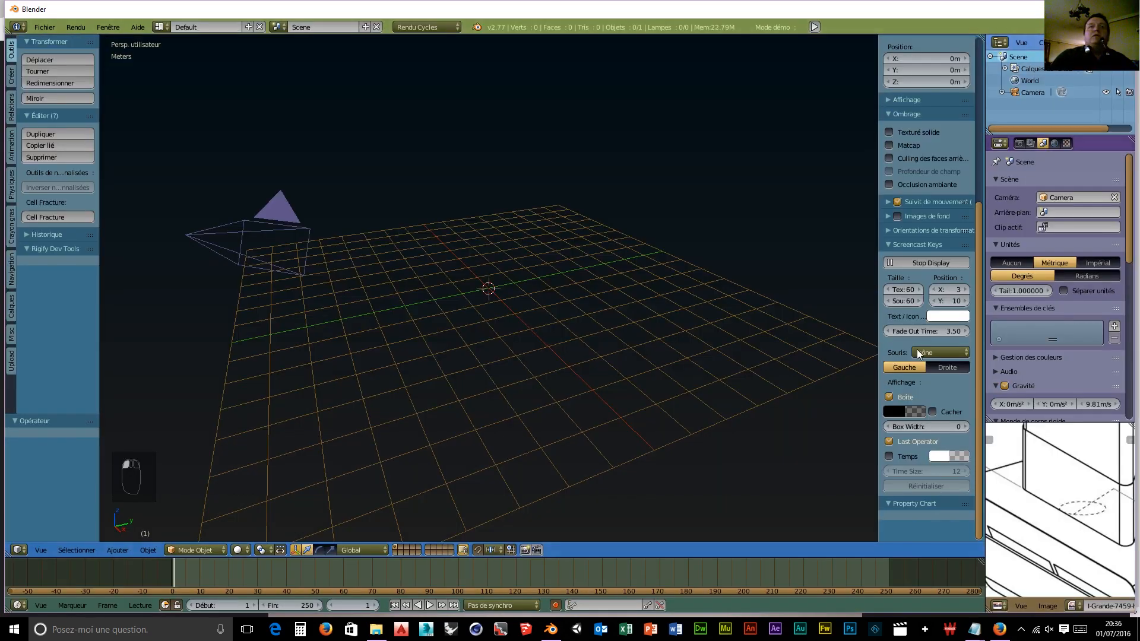
pyautogui.scroll(-4, 1091, 488)
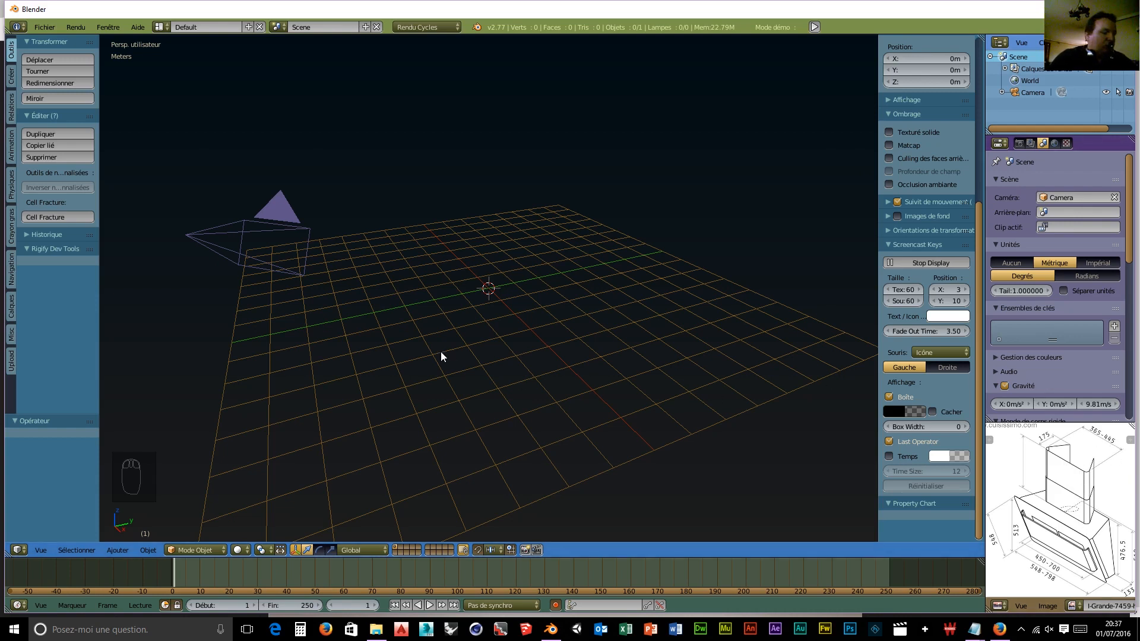
# Step: Add a cube mesh to the scene and set its X dimension to 5 mm
pyautogui.hotkey('shift', 'a')
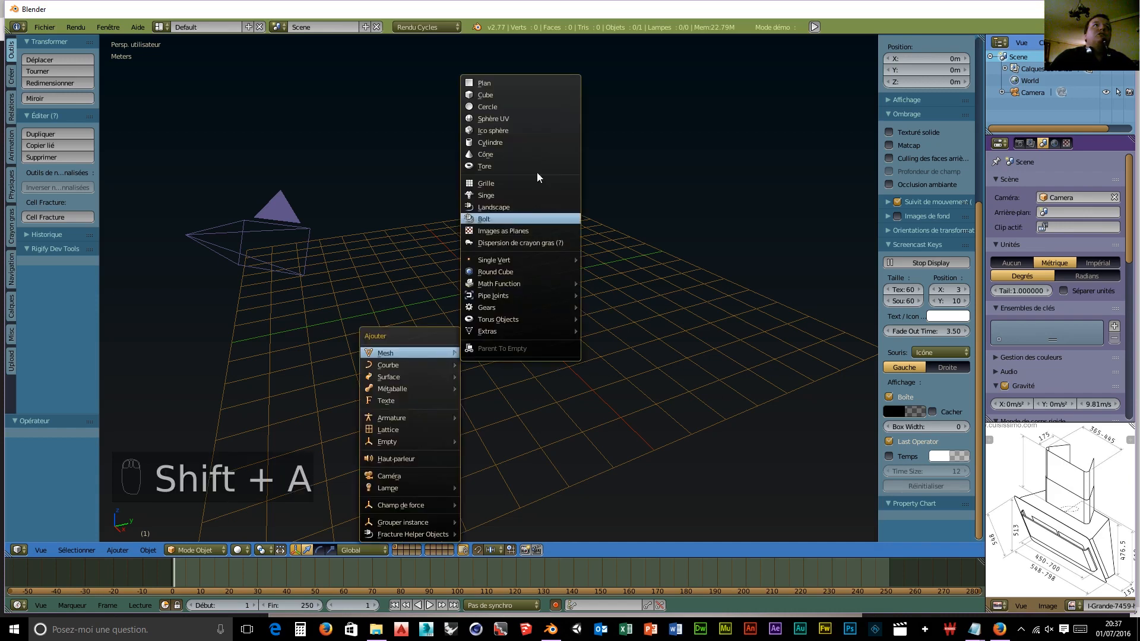
pyautogui.click(515, 95)
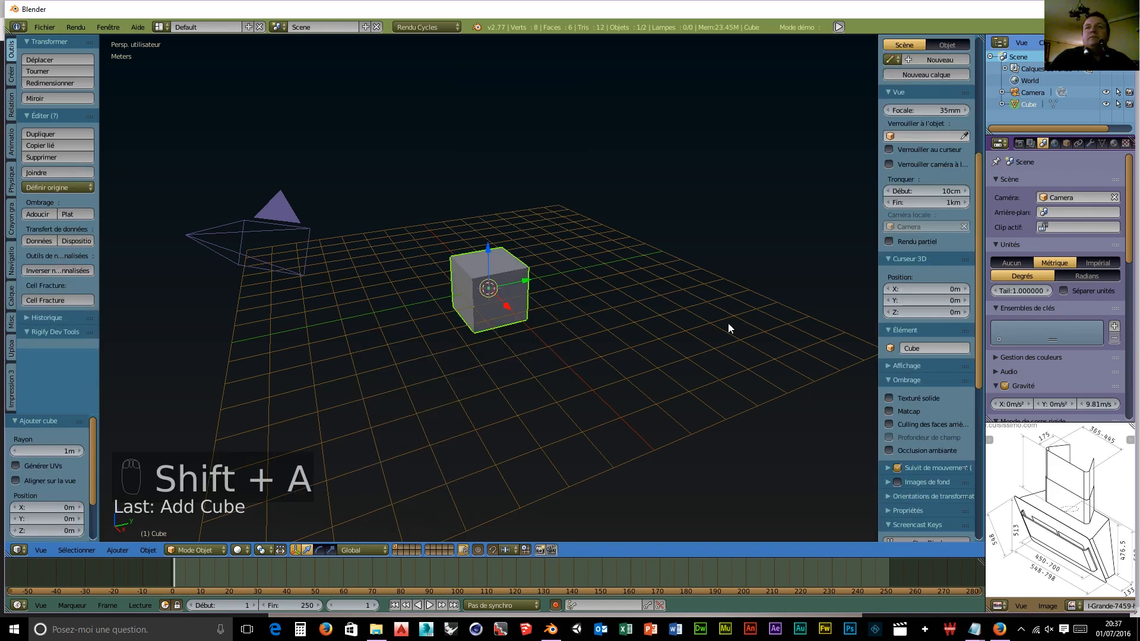
pyautogui.scroll(8, 957, 299)
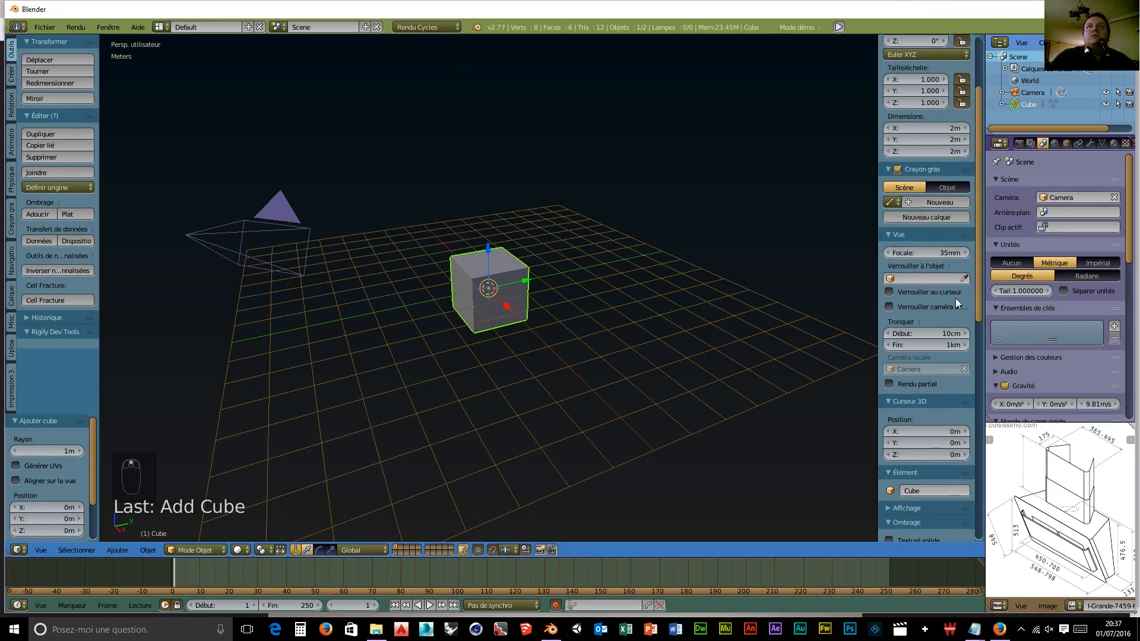
pyautogui.click(932, 224)
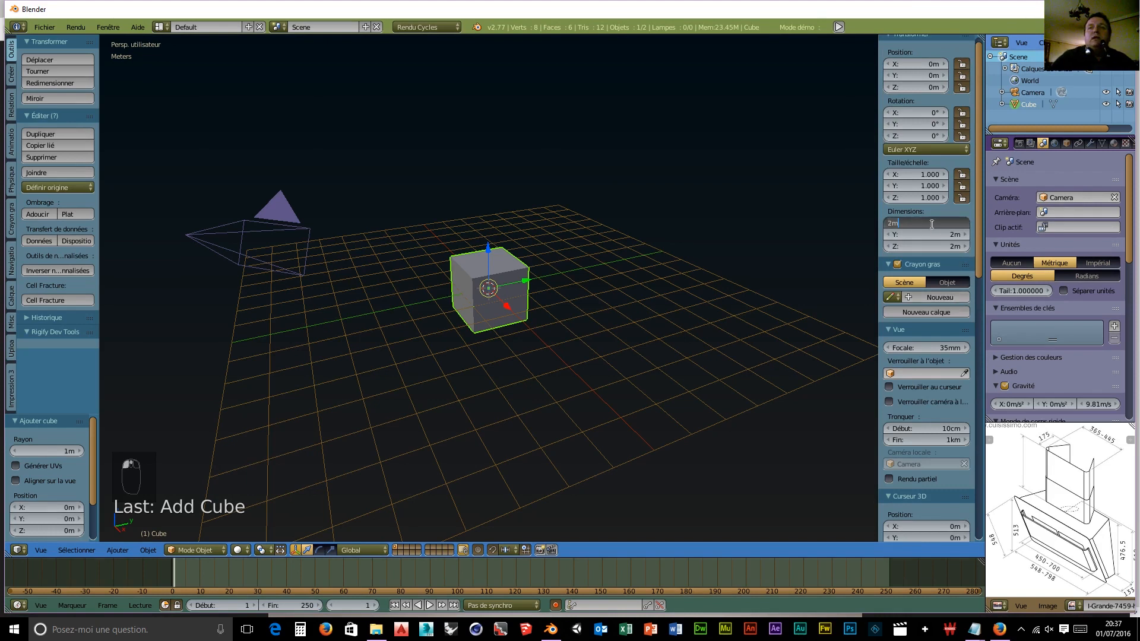
pyautogui.write('5')
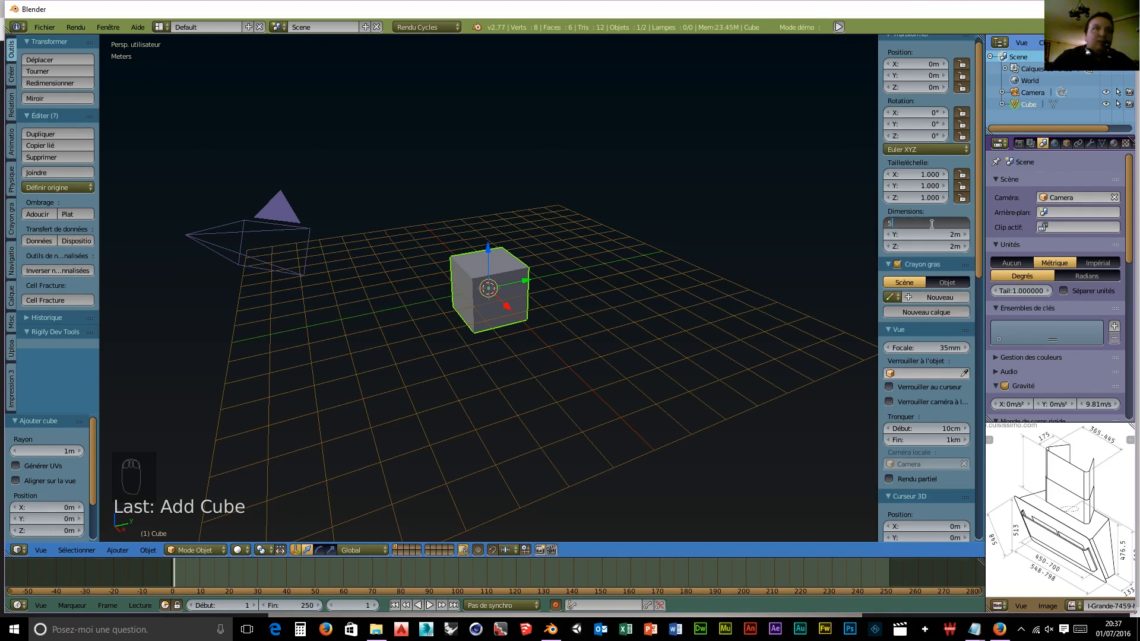
pyautogui.write('mm')
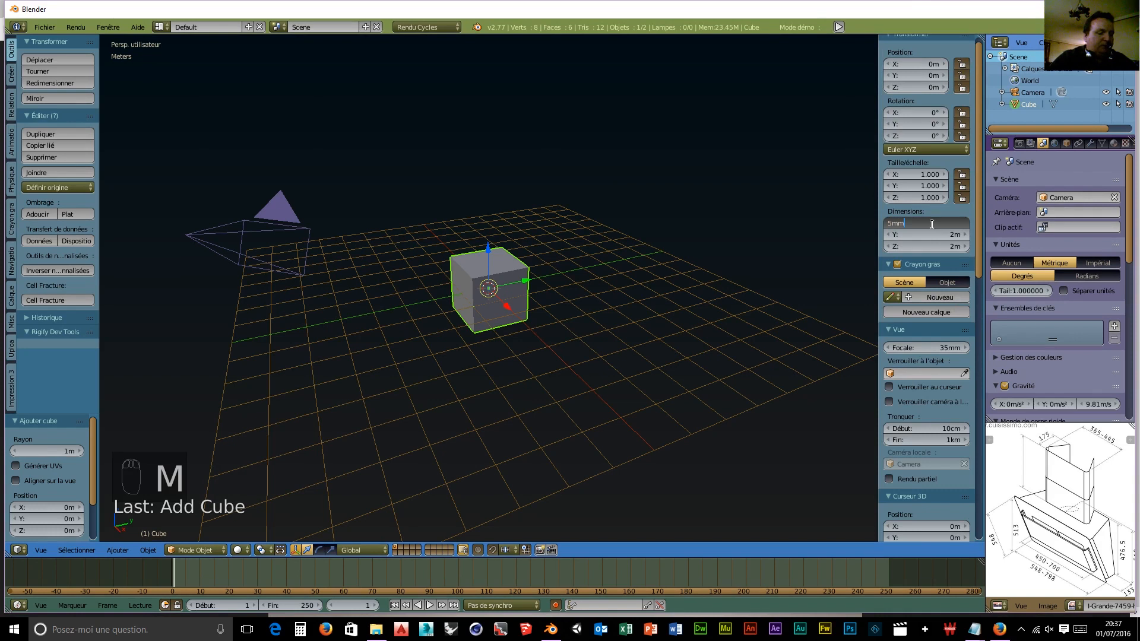
pyautogui.press('Tab')
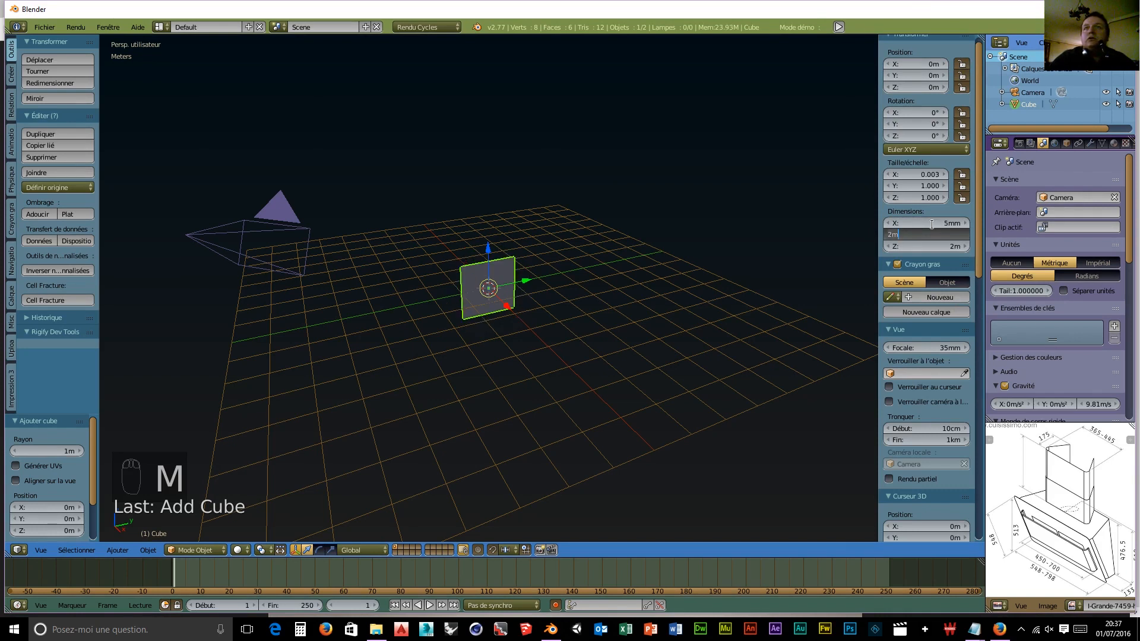
# Step: Set the cube's Y dimension to 44.5 cm
pyautogui.write('445')
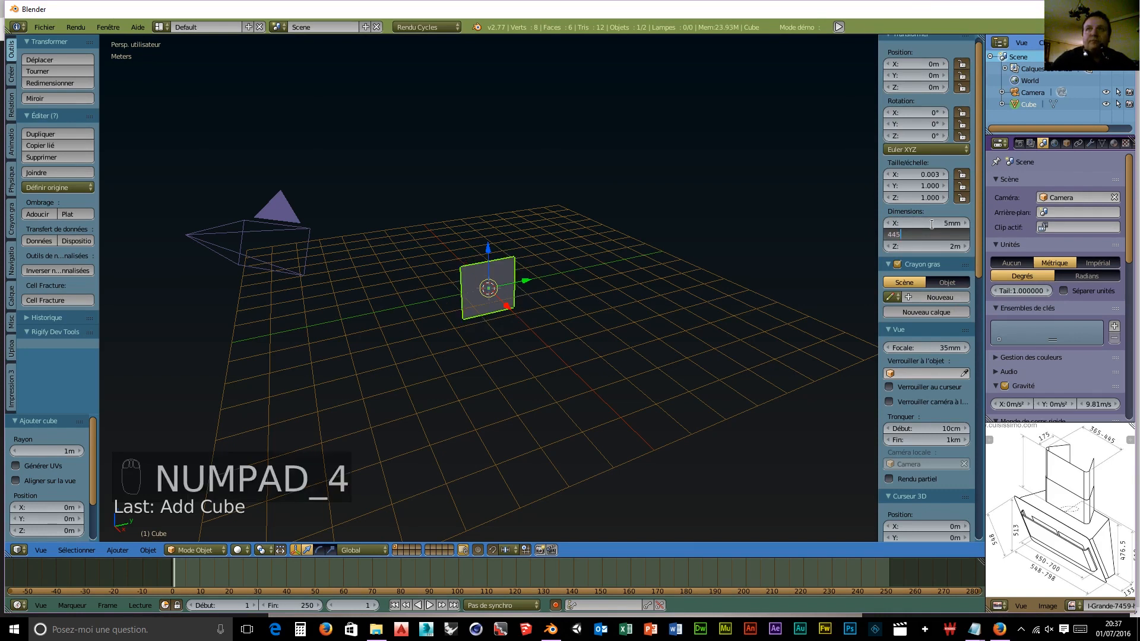
pyautogui.press('Tab')
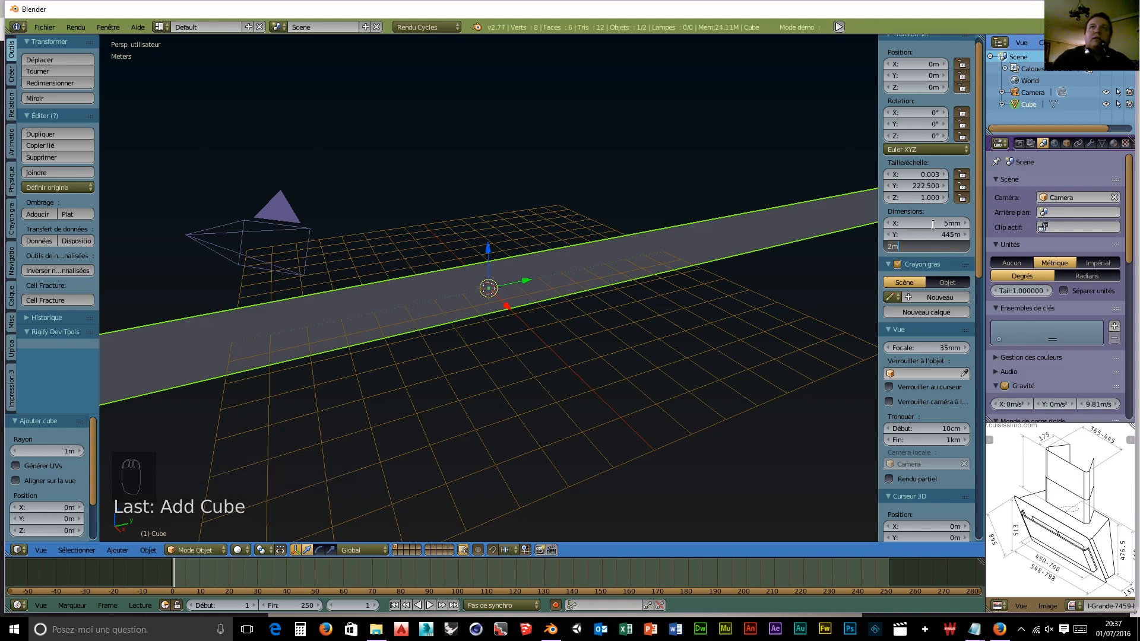
pyautogui.press('Return')
pyautogui.click(948, 234)
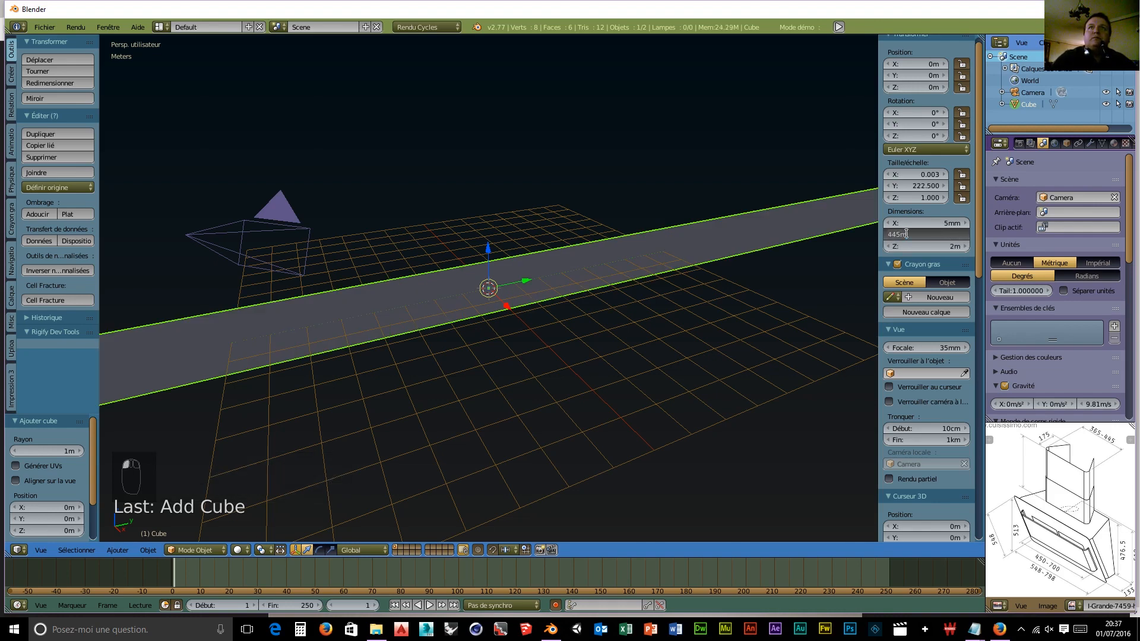
pyautogui.press('BackSpace')
pyautogui.press('Return')
# Step: Set the thin cube's Z dimension to 500 mm
pyautogui.click(942, 250)
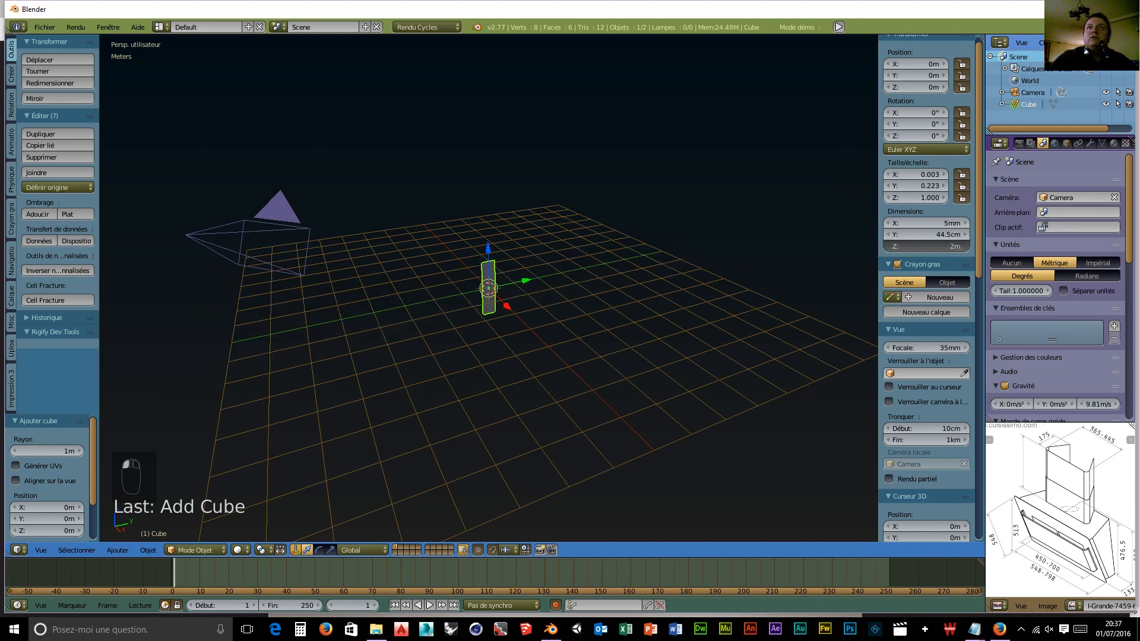
pyautogui.write('500mm')
pyautogui.press('Return')
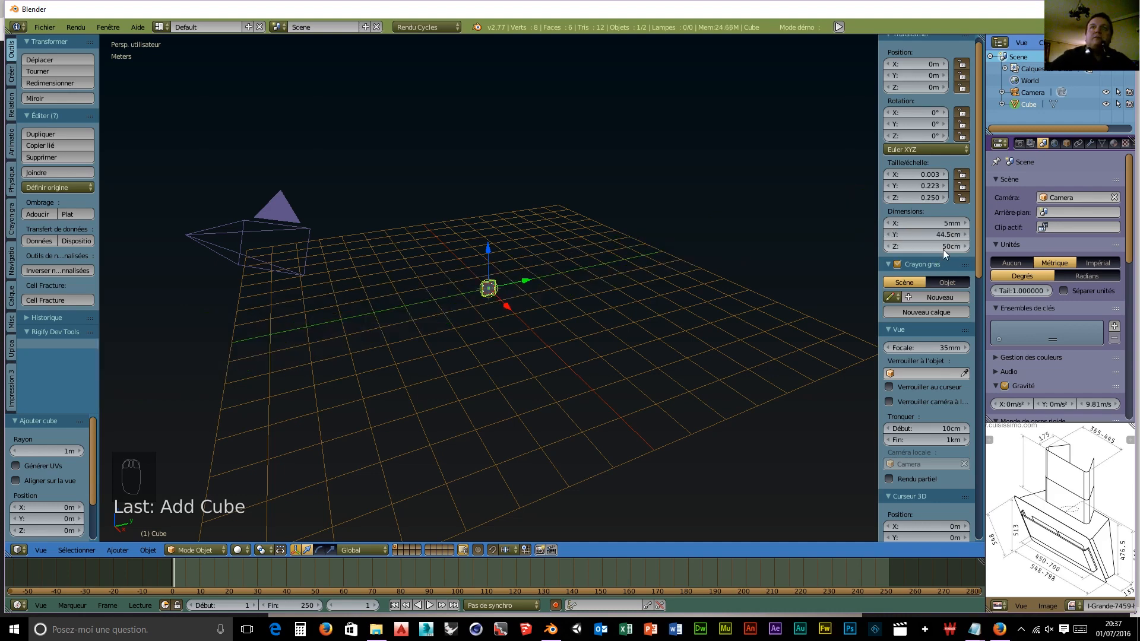
pyautogui.scroll(5, 493, 359)
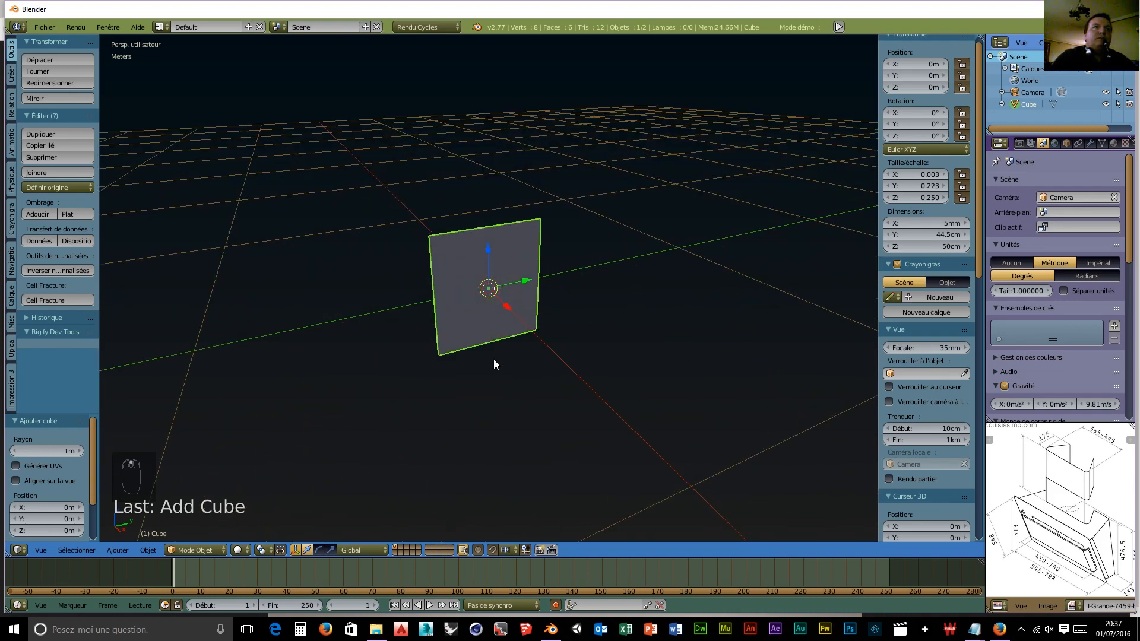
pyautogui.moveTo(494, 358); pyautogui.dragTo(600, 393, button='middle')
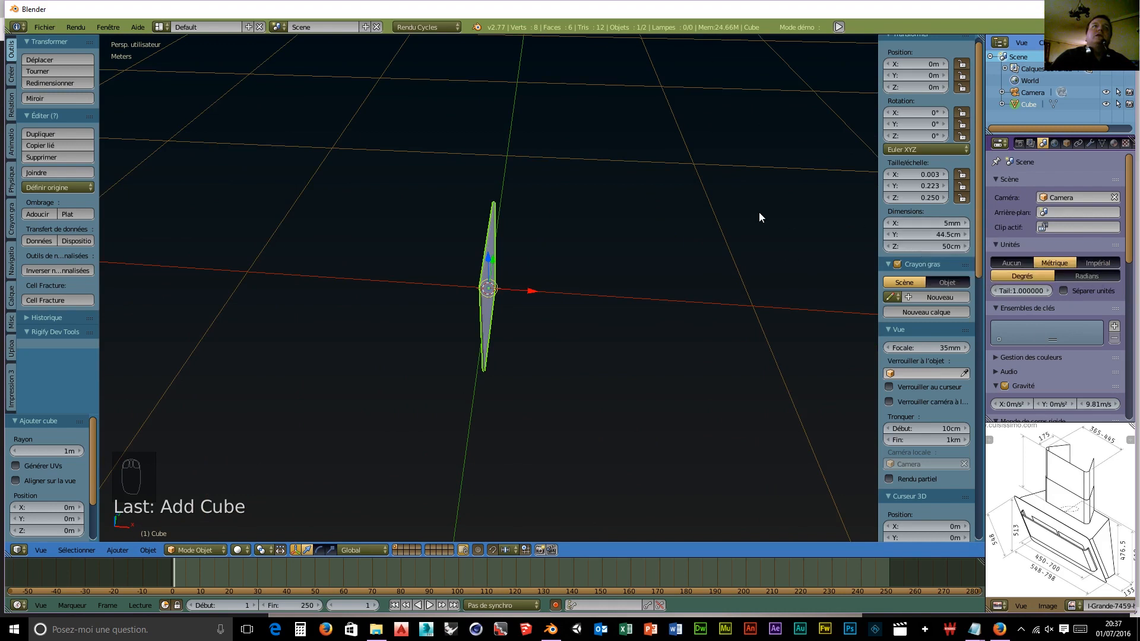
# Step: Add a second cube and size it to 17.5 cm in X, 17.5 cm in Y and 50 cm in Z
pyautogui.hotkey('shift', 'a')
pyautogui.moveTo(759, 214)
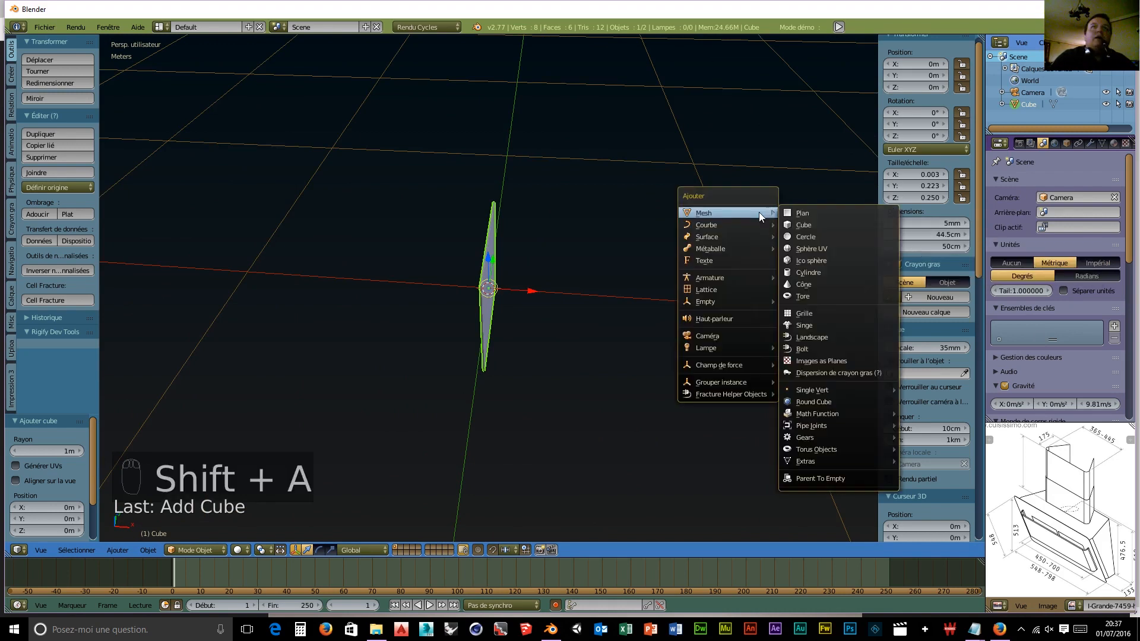
pyautogui.click(830, 227)
pyautogui.click(942, 234)
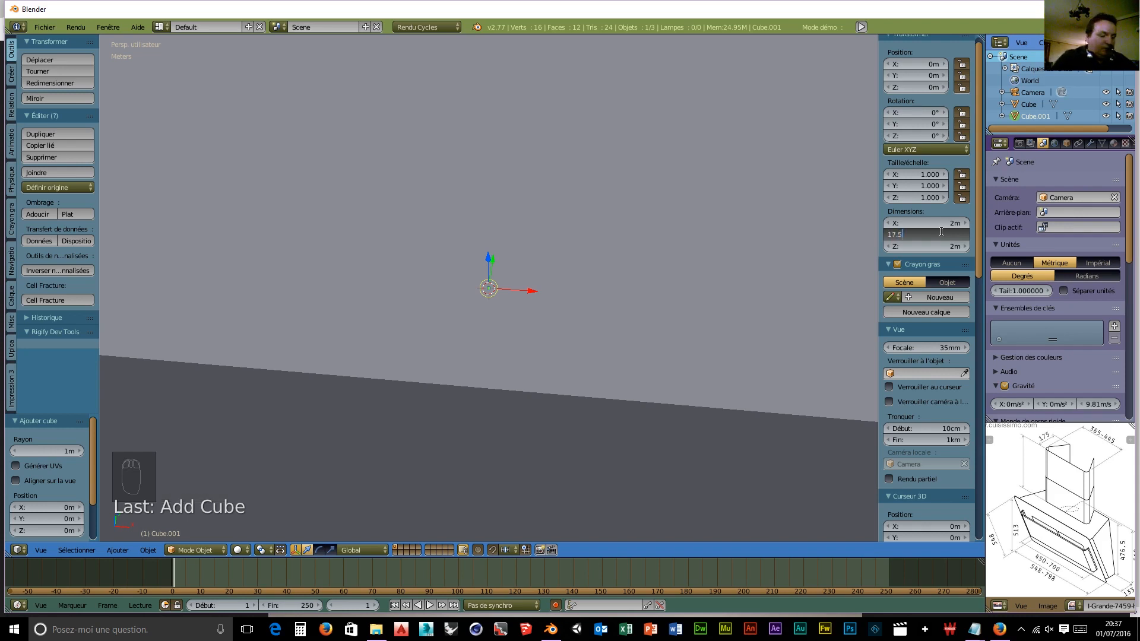
pyautogui.moveTo(948, 234); pyautogui.dragTo(809, 229)
pyautogui.hotkey('ctrl', 'c')
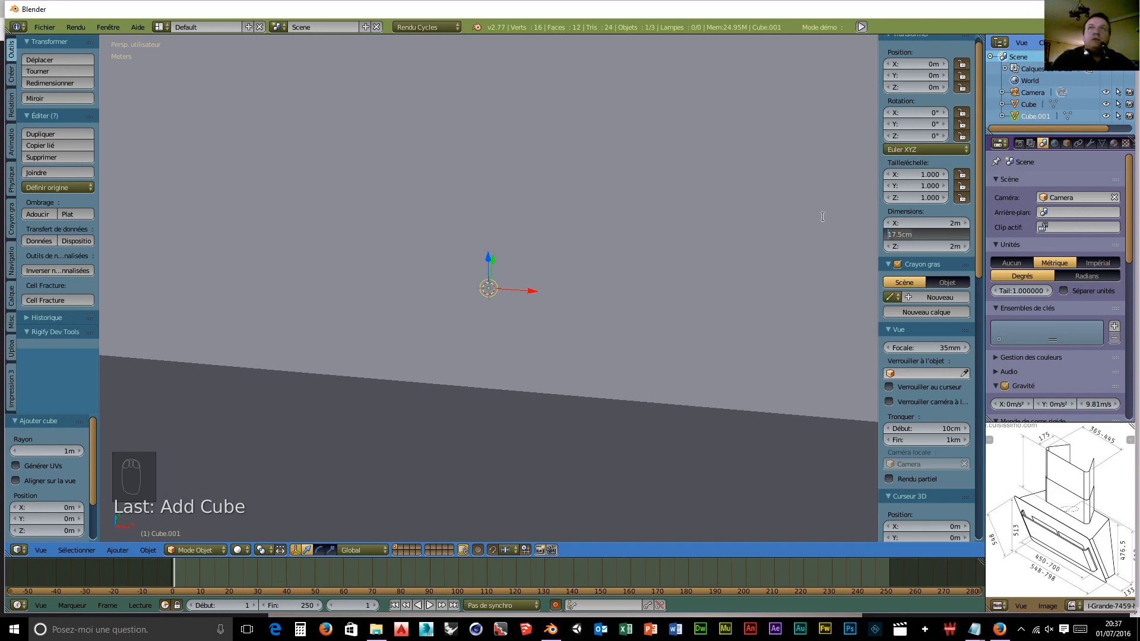
pyautogui.click(930, 223)
pyautogui.hotkey('ctrl', 'v')
pyautogui.press('Return')
pyautogui.click(934, 247)
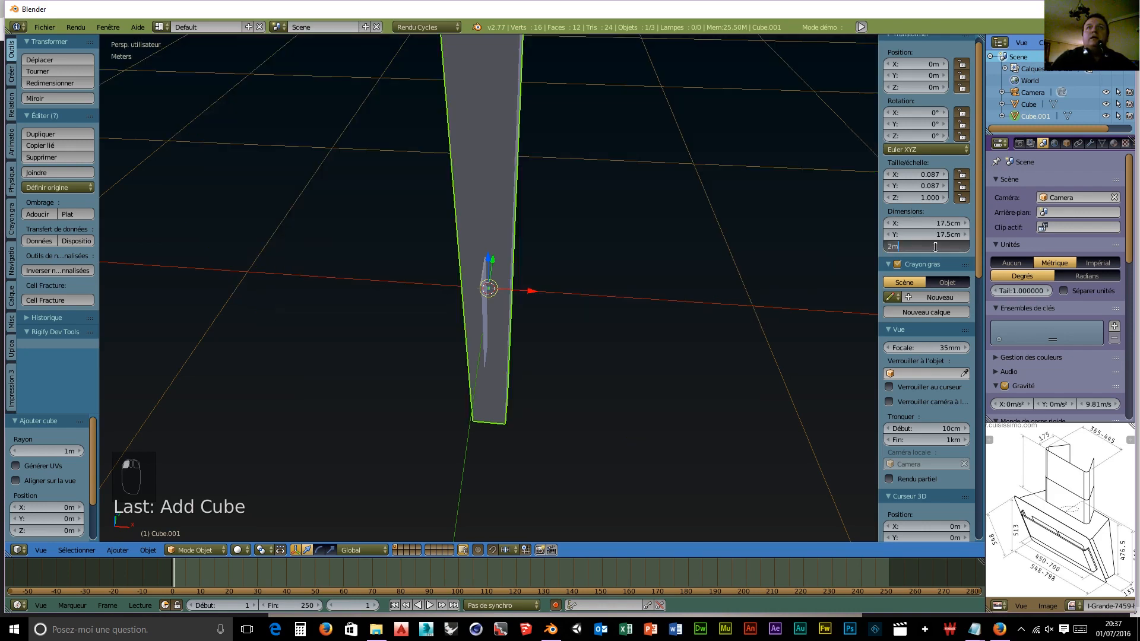
pyautogui.press('Return')
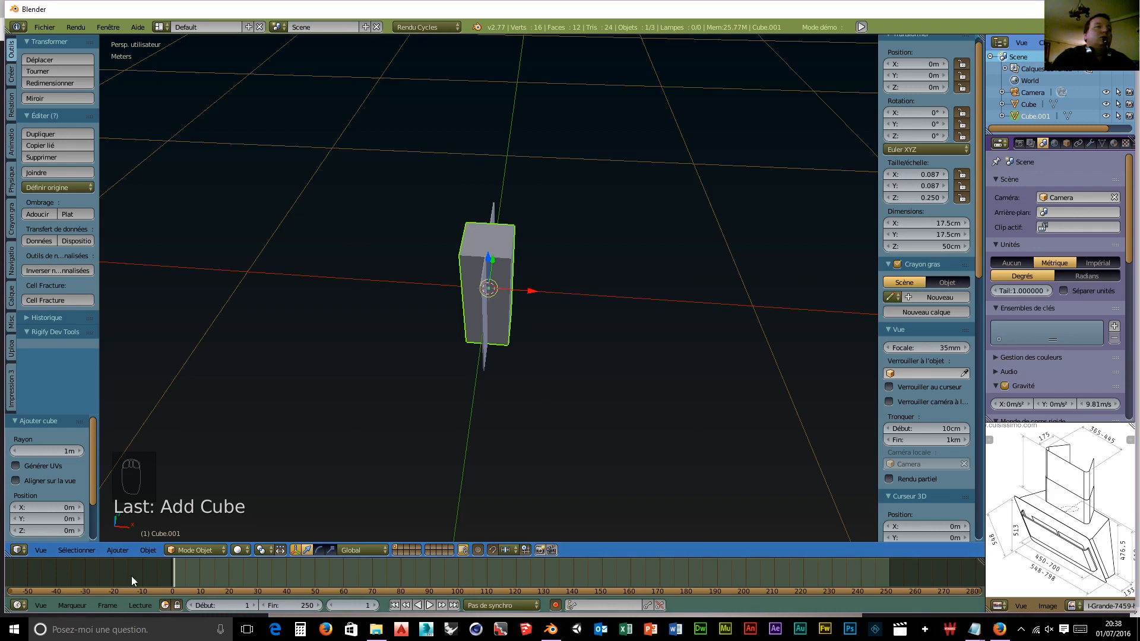
# Step: Display the scene in wireframe and look at both objects in orthographic top view
pyautogui.click(238, 550)
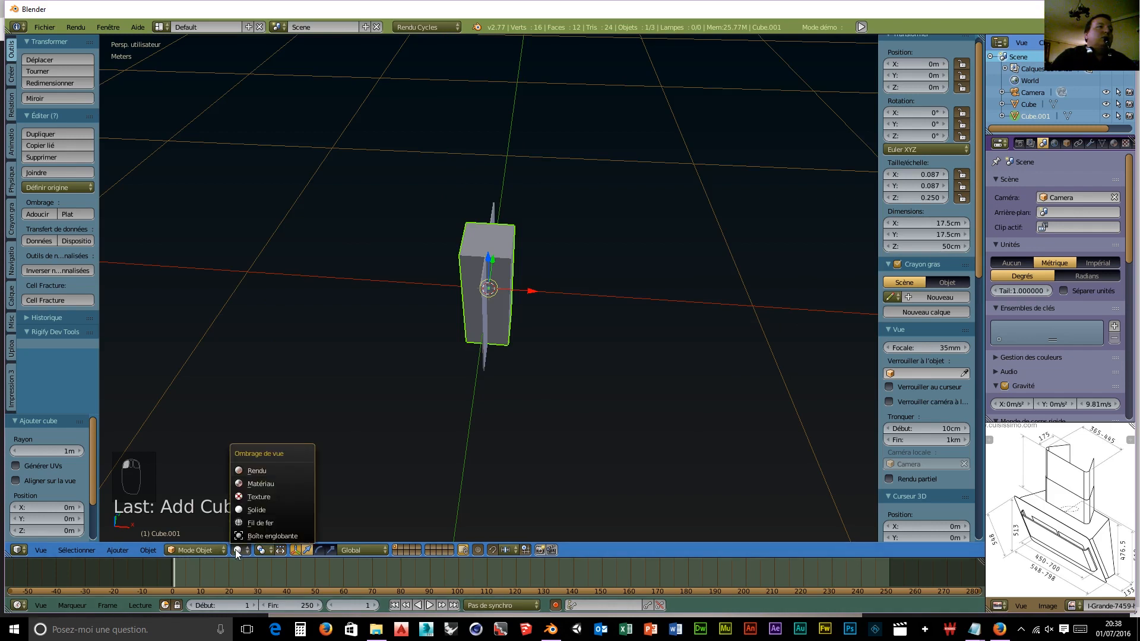
pyautogui.click(253, 523)
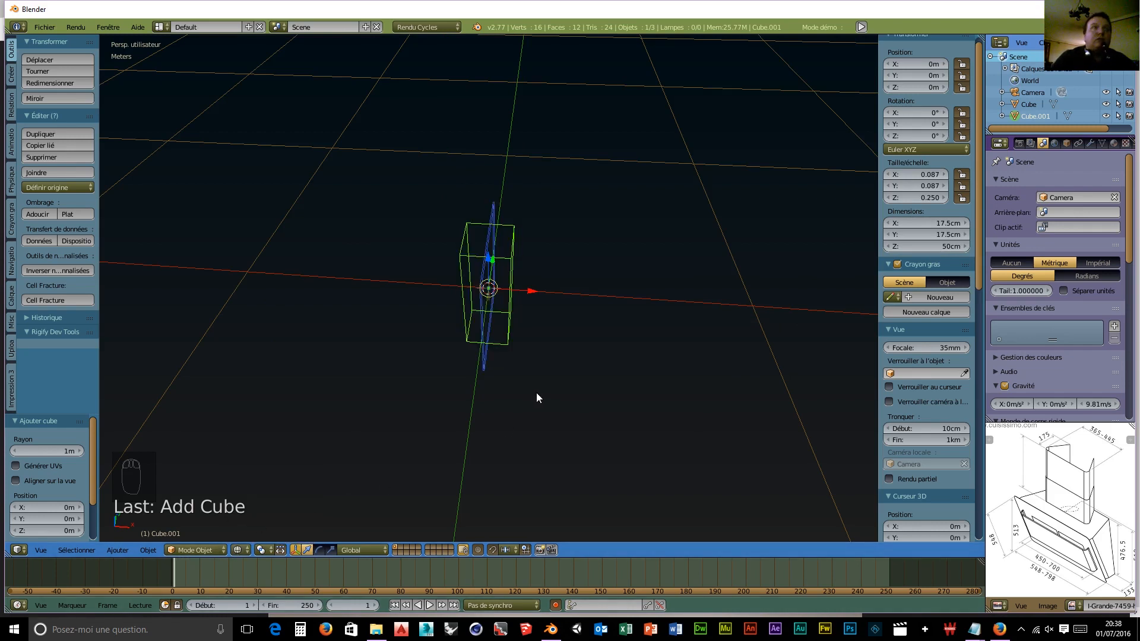
pyautogui.press('KP_5')
pyautogui.press('KP_7')
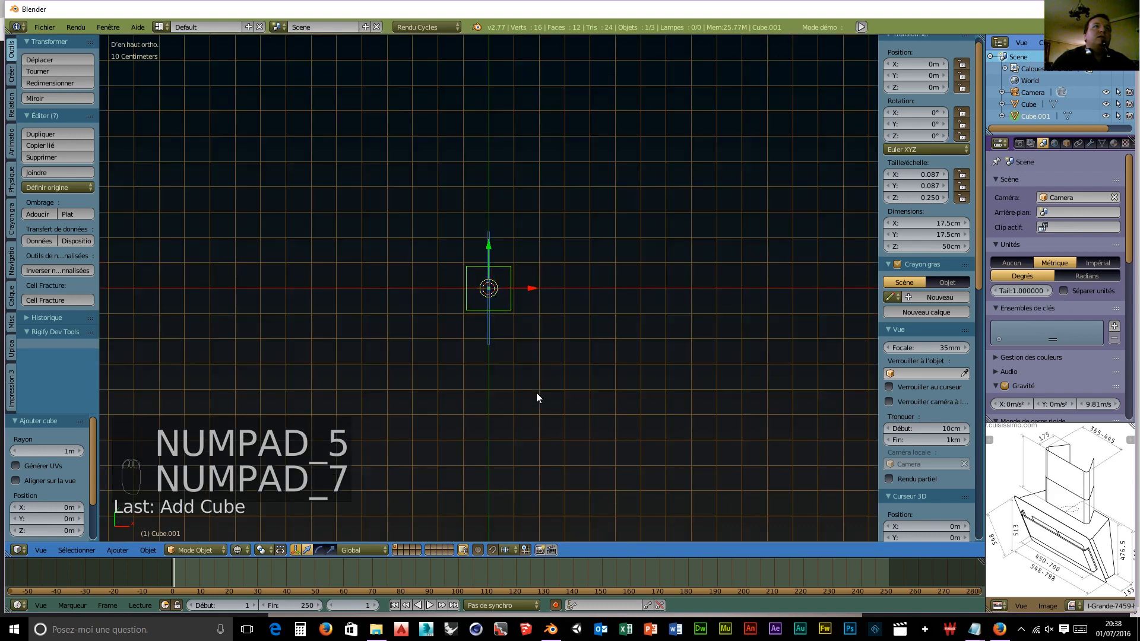
pyautogui.scroll(5, 533, 342)
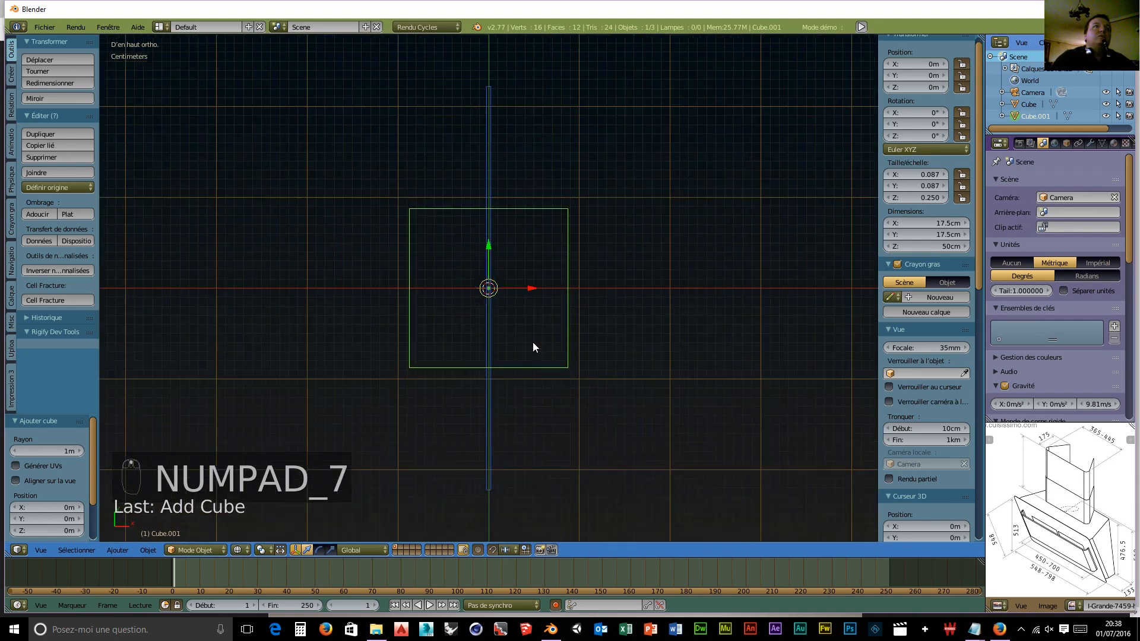
# Step: Change the snap element type and move the square box -8.5 cm along X, against the thin plate
pyautogui.click(501, 550)
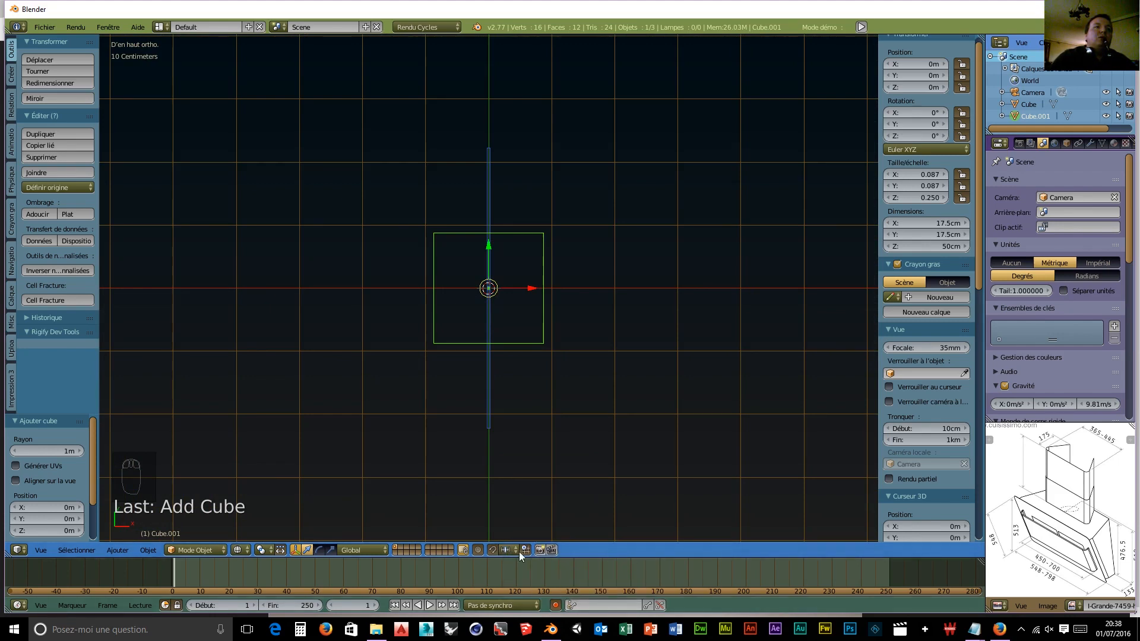
pyautogui.click(506, 550)
pyautogui.click(523, 509)
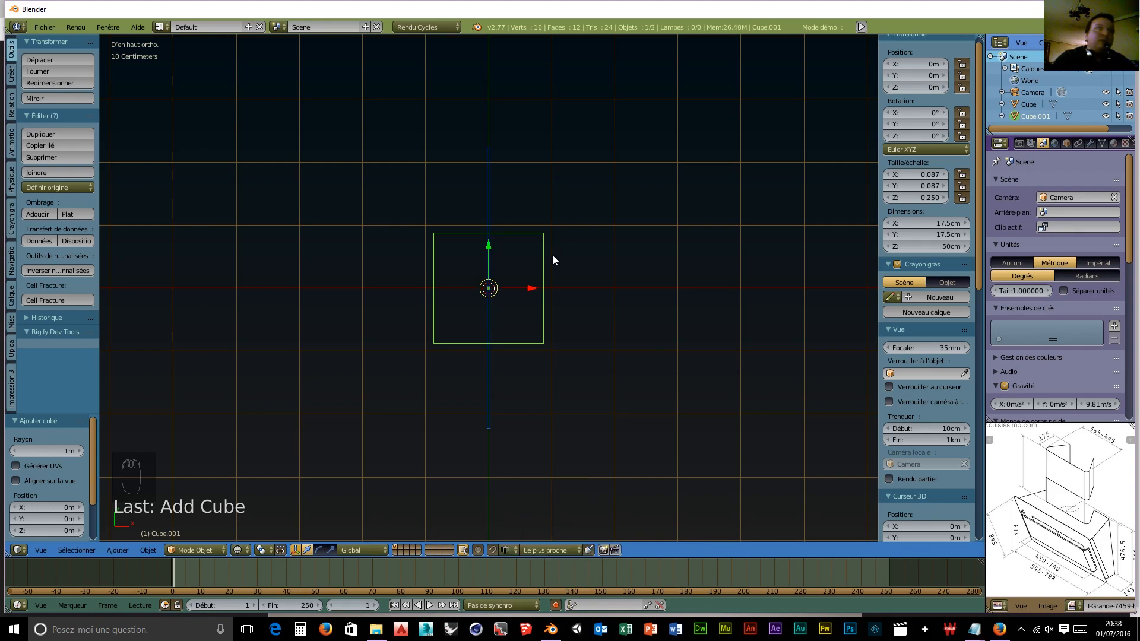
pyautogui.moveTo(530, 289); pyautogui.dragTo(490, 298)
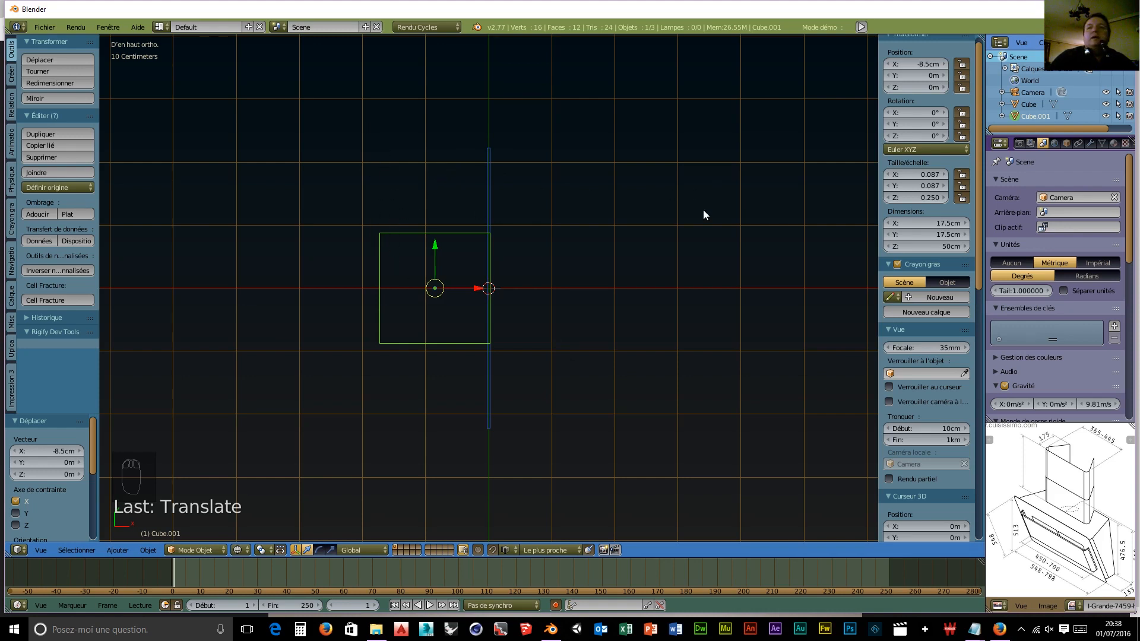
# Step: Enter Edit Mode on the thin plate and select only its end face on the positive Y side, using face selection
pyautogui.rightClick(485, 205)
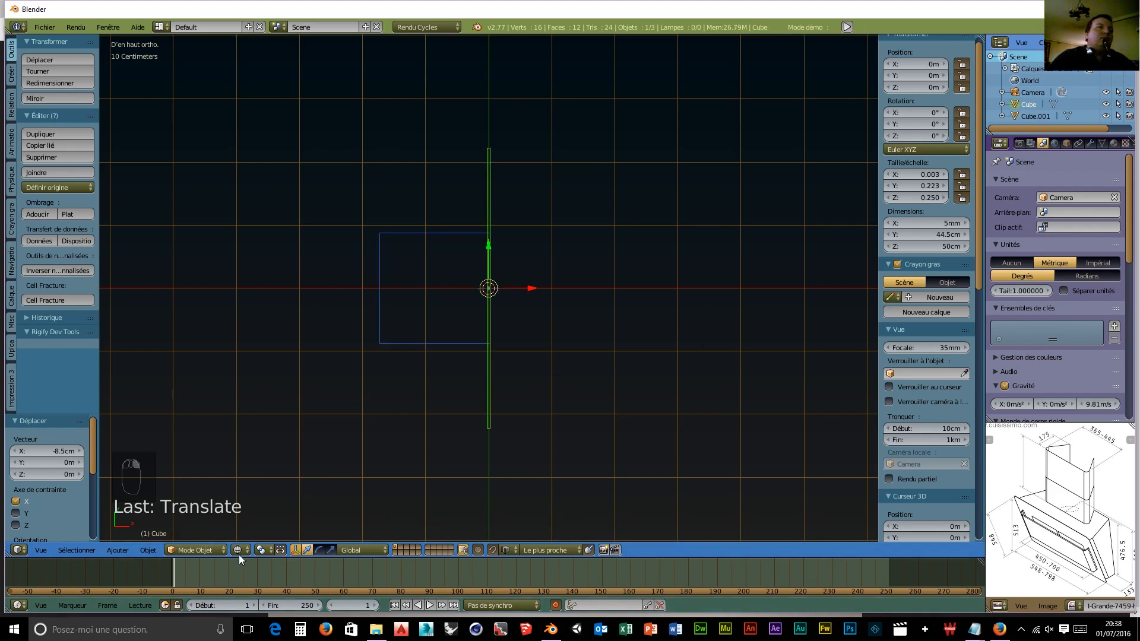
pyautogui.click(195, 549)
pyautogui.click(191, 523)
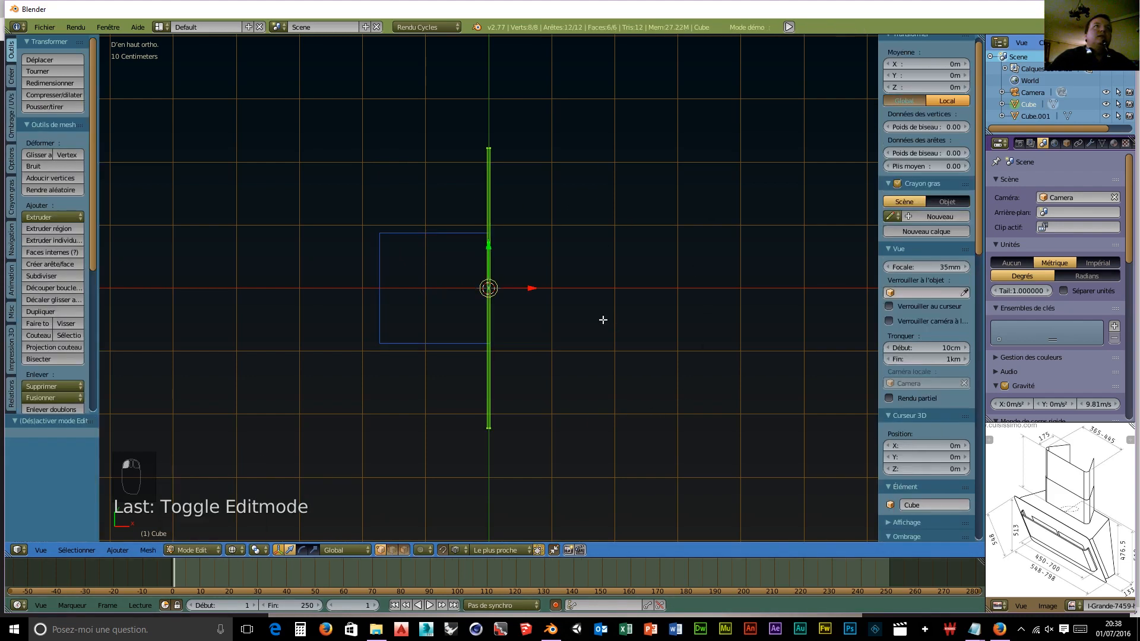
pyautogui.click(402, 550)
pyautogui.rightClick(489, 147)
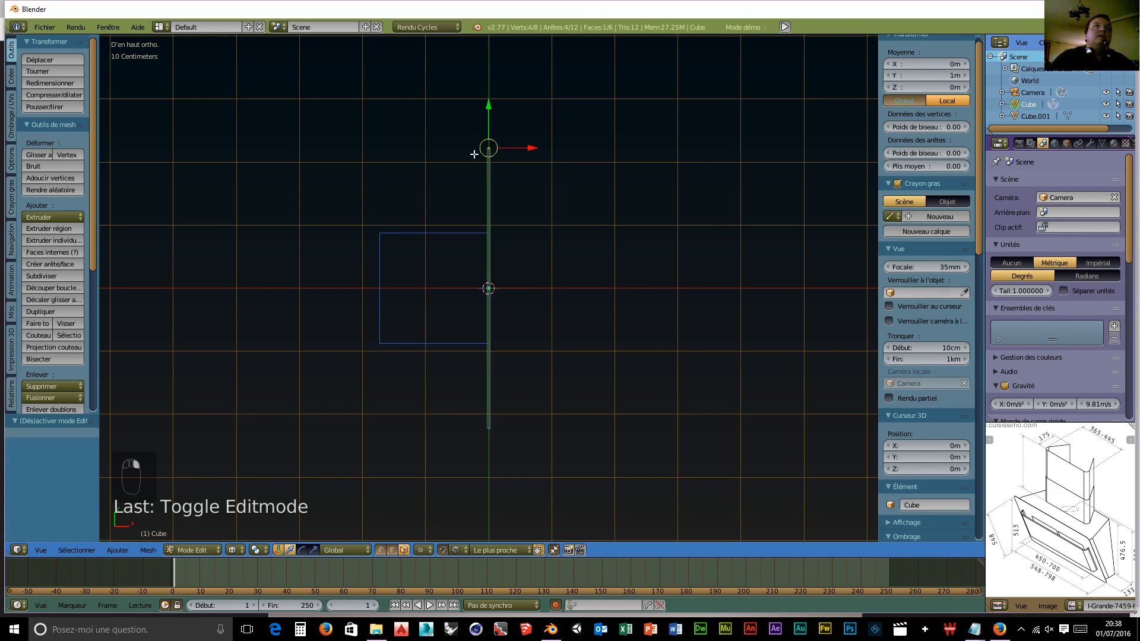
# Step: Place the 3D cursor beside the plate's end at about X -1.78 cm, Y 22.23 cm, and Spin the selected end face around it
pyautogui.scroll(5, 474, 154)
pyautogui.keyDown('shift'); pyautogui.moveTo(639, 135); pyautogui.dragTo(664, 446, button='middle'); pyautogui.keyUp('shift')
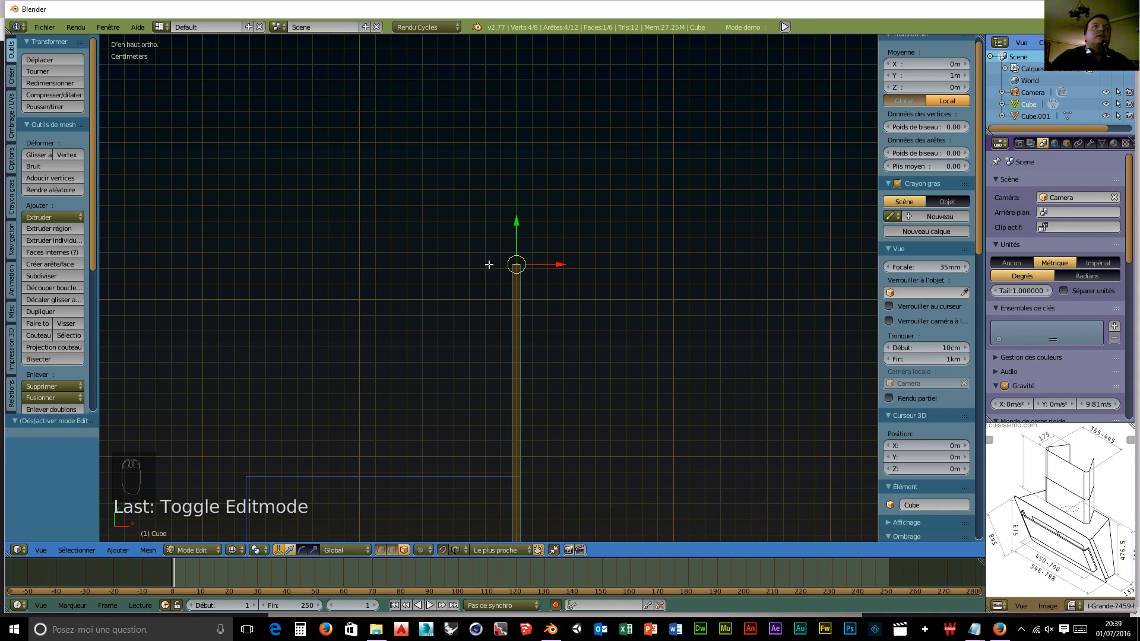
pyautogui.click(488, 264)
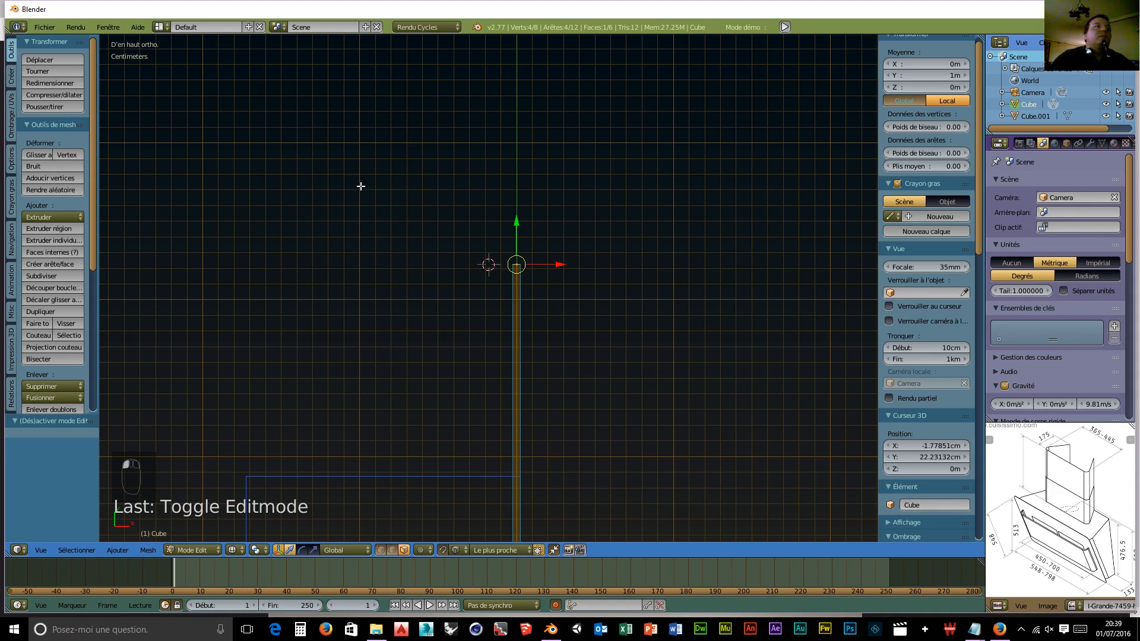
pyautogui.click(31, 322)
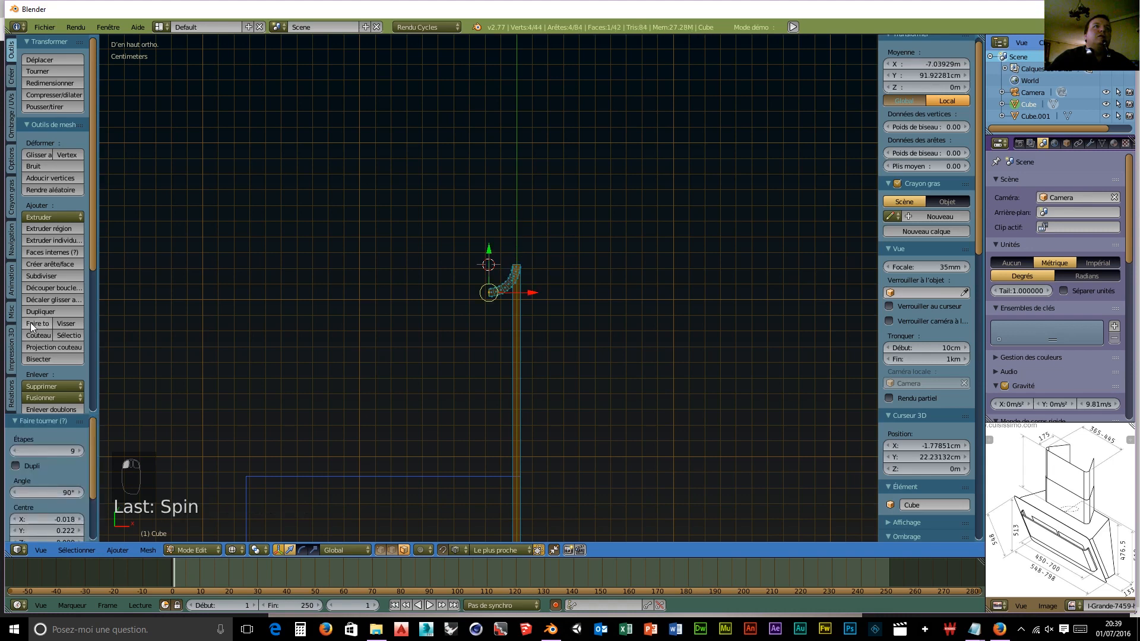
# Step: Reverse the bend with a spin angle of -90° and extend it to -126.71°
pyautogui.click(54, 492)
pyautogui.write('90d')
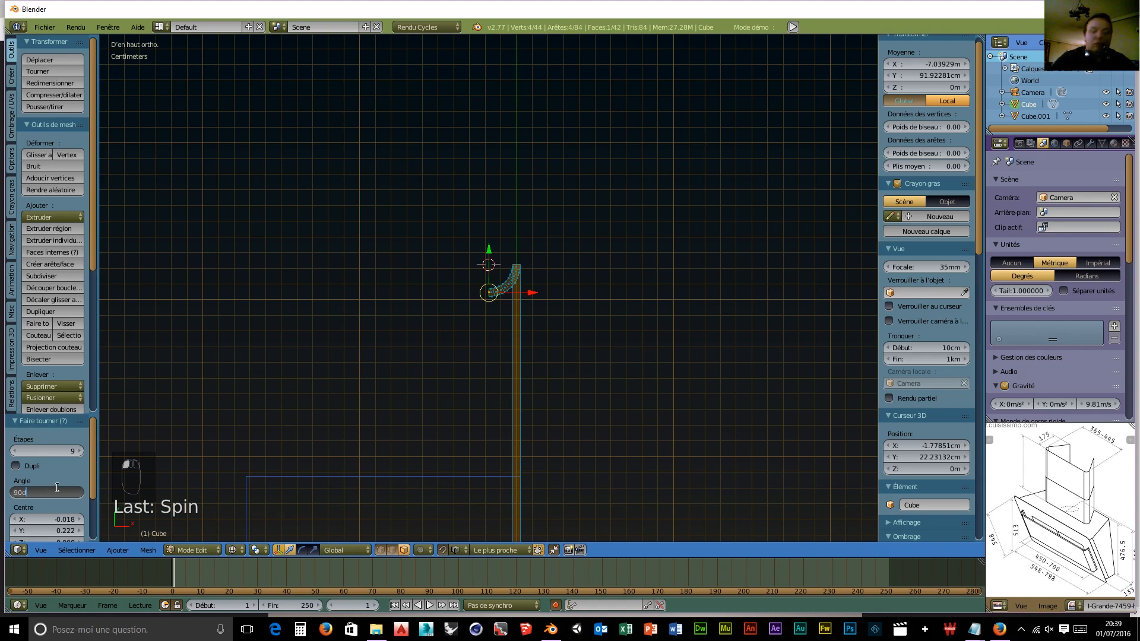
pyautogui.write('-90')
pyautogui.press('BackSpace')
pyautogui.press('BackSpace')
pyautogui.press('BackSpace')
pyautogui.press('BackSpace')
pyautogui.press('BackSpace')
pyautogui.press('BackSpace')
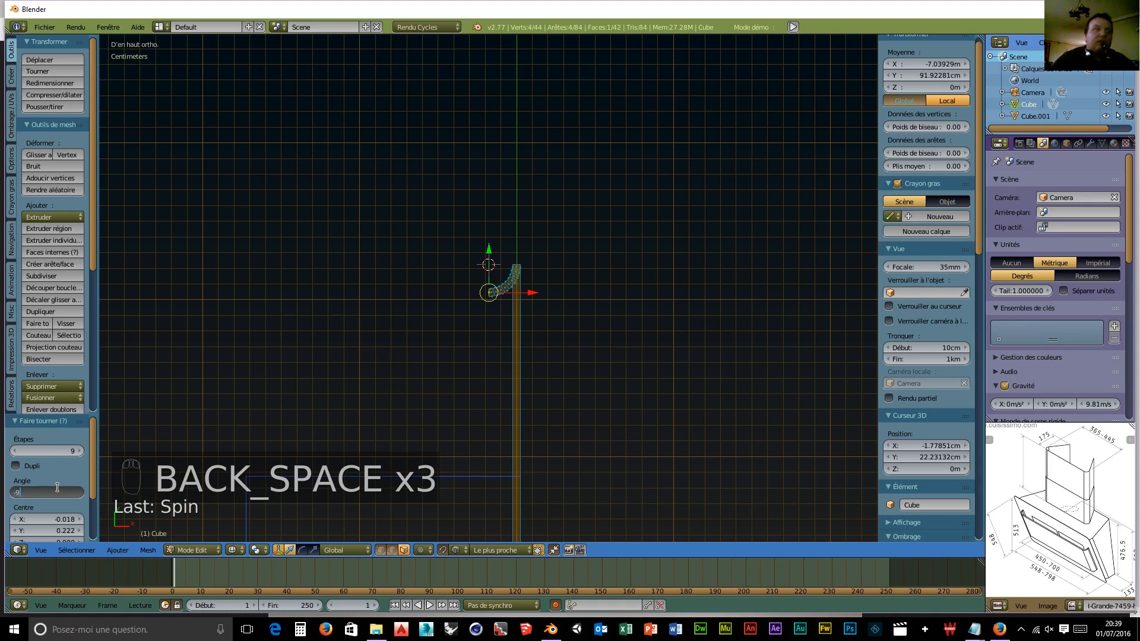
pyautogui.write('-90')
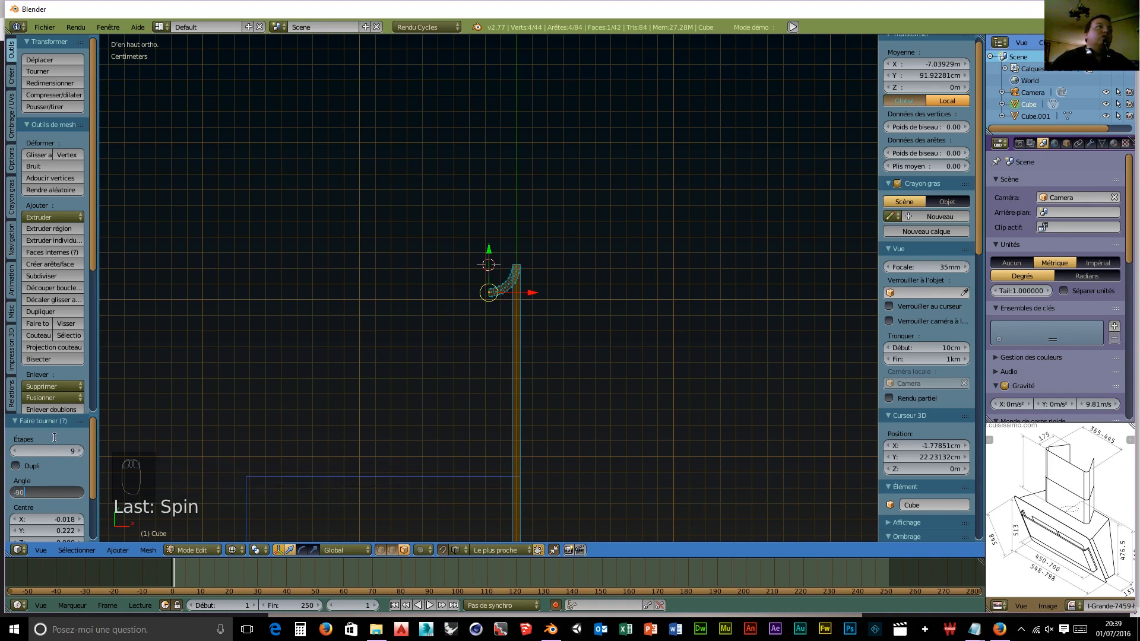
pyautogui.press('Return')
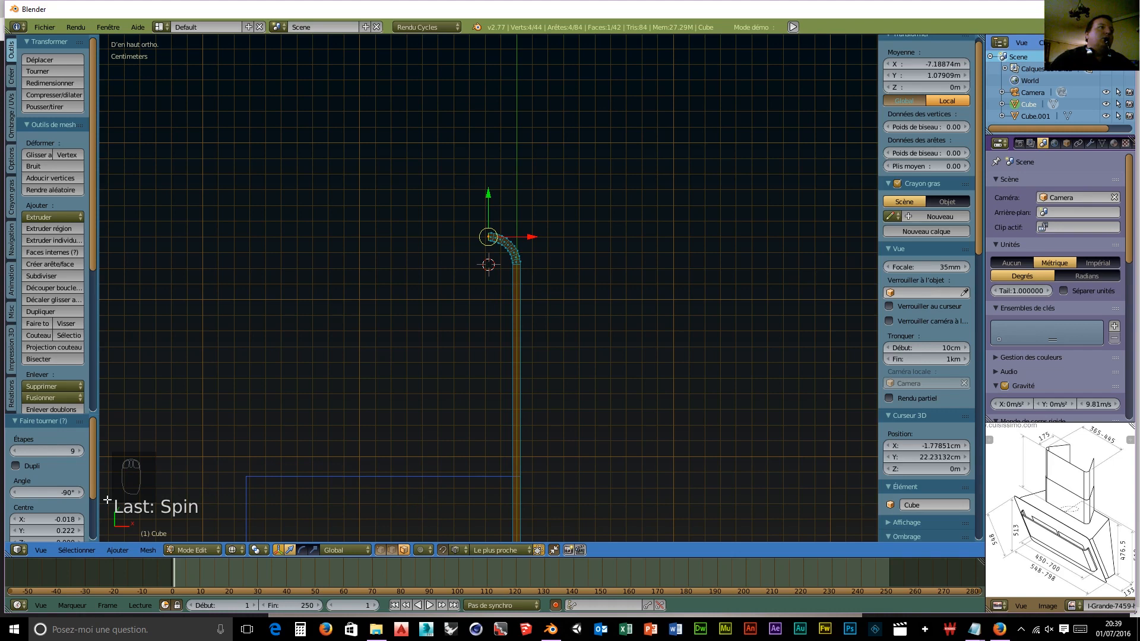
pyautogui.moveTo(79, 492); pyautogui.dragTo(64, 493)
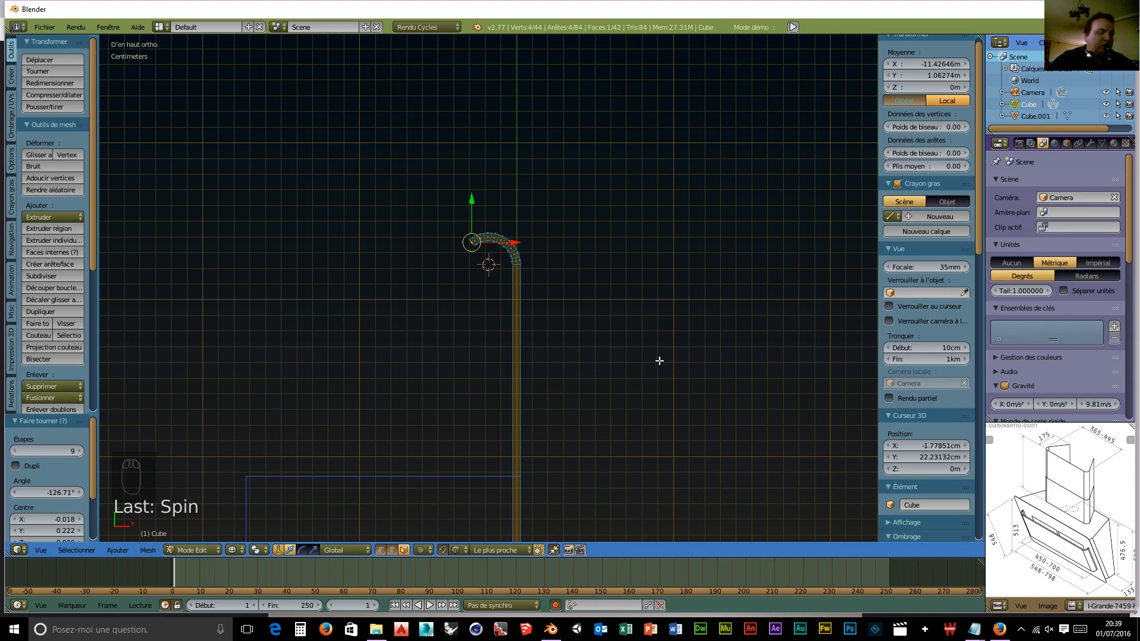
# Step: Extrude the end face of the bend about 17.93 cm along its normal, back over the square box
pyautogui.press('e')
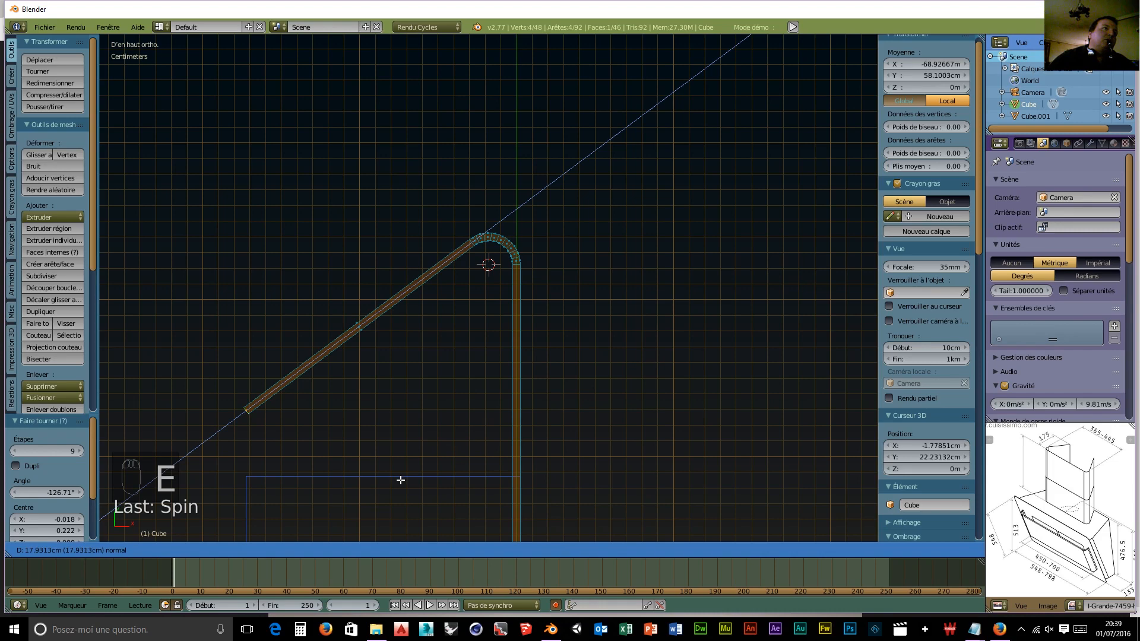
pyautogui.click(401, 479)
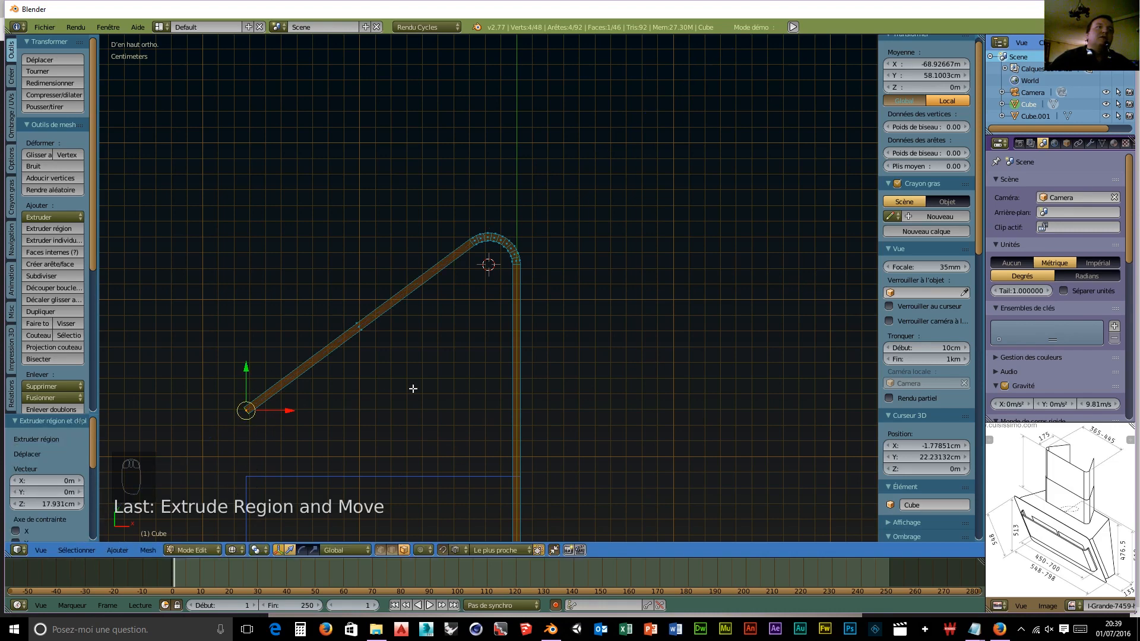
pyautogui.scroll(-6, 445, 395)
pyautogui.moveTo(669, 473); pyautogui.dragTo(471, 222, button='middle')
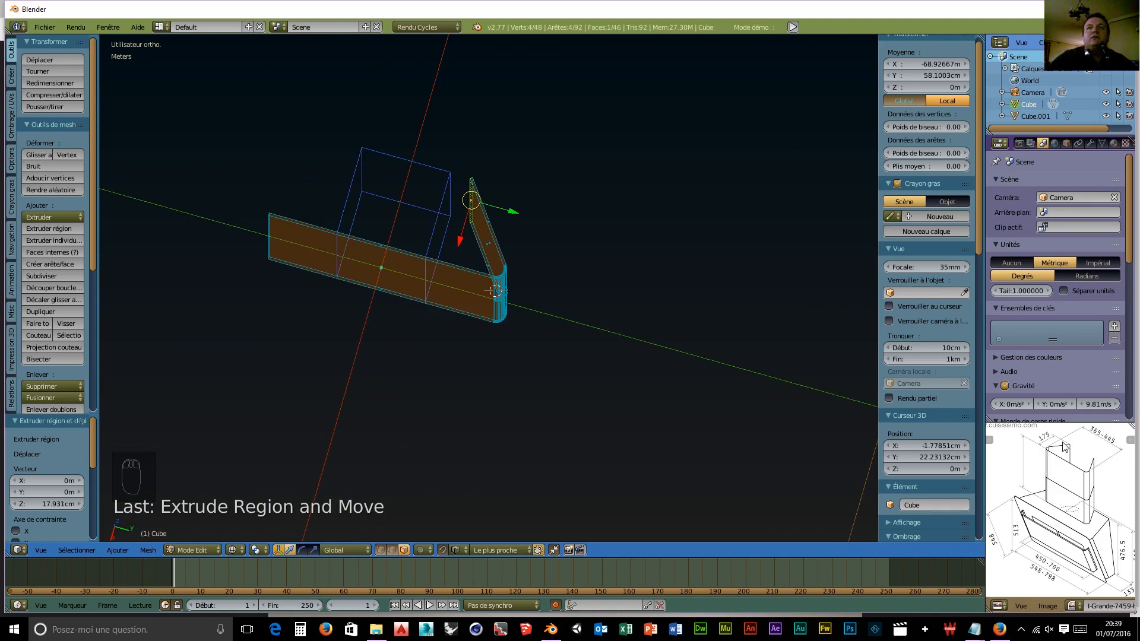
# Step: Cut a single edge loop through the middle of the long flat plate, at Y 0
pyautogui.moveTo(442, 323); pyautogui.dragTo(392, 318, button='middle')
pyautogui.hotkey('ctrl', 'r')
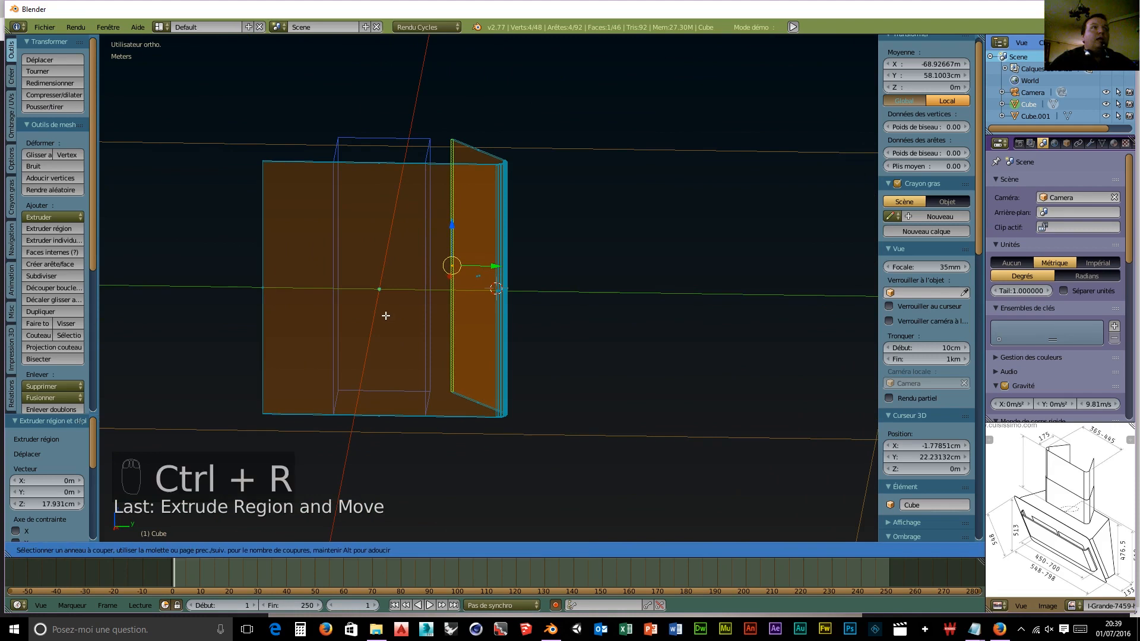
pyautogui.click(378, 429)
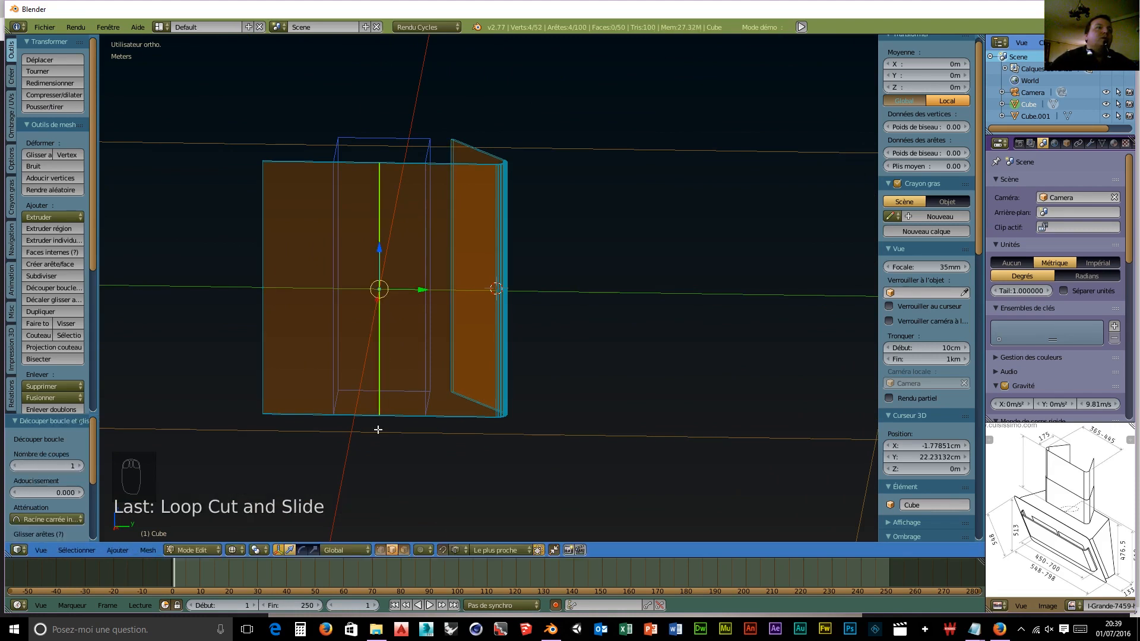
# Step: Delete the vertices at the plate's unbent negative Y end, keeping only the half with the bend
pyautogui.click(379, 550)
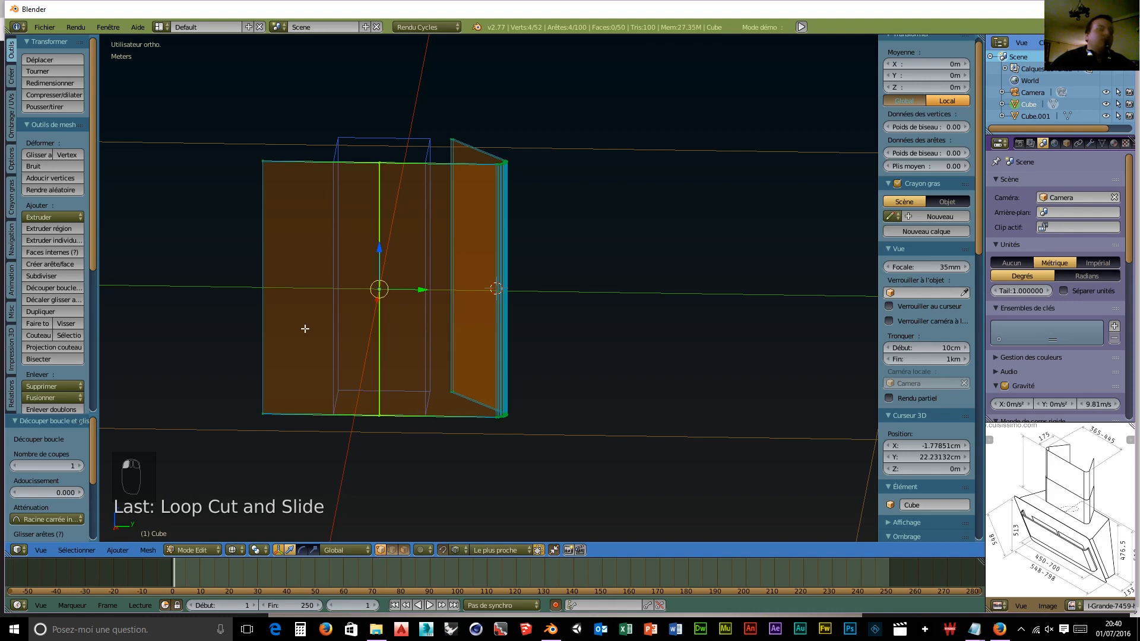
pyautogui.press('a')
pyautogui.press('b')
pyautogui.moveTo(202, 58); pyautogui.dragTo(327, 541)
pyautogui.press('x')
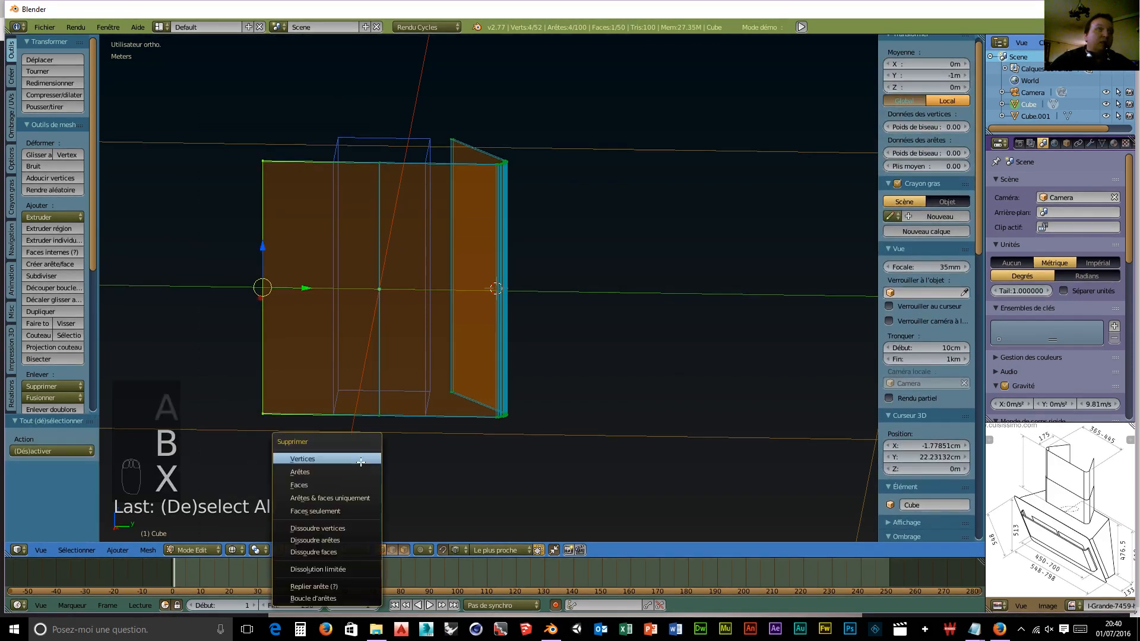
pyautogui.click(348, 460)
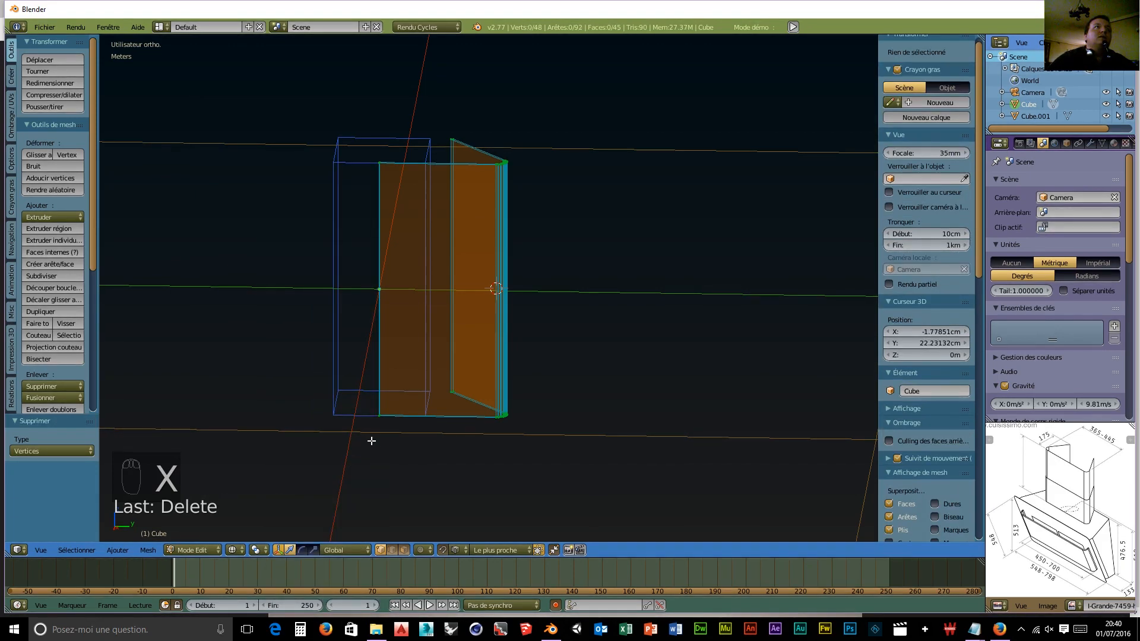
# Step: Add a Mirror modifier to the bent cover, mirroring across the Y axis instead of X with clipping enabled
pyautogui.click(1089, 144)
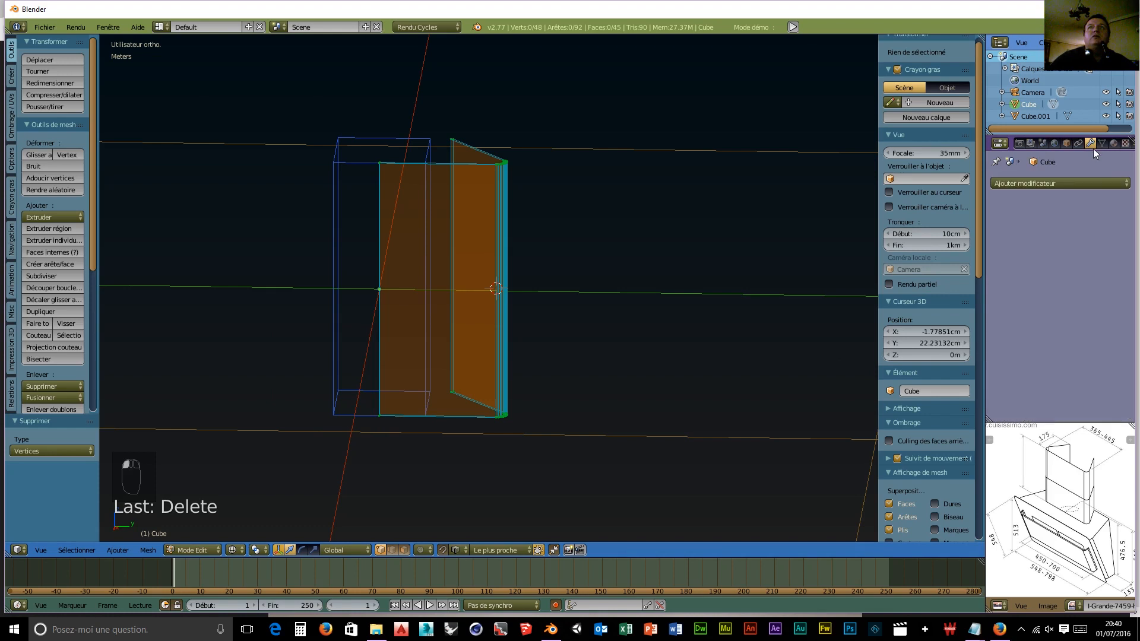
pyautogui.click(1059, 183)
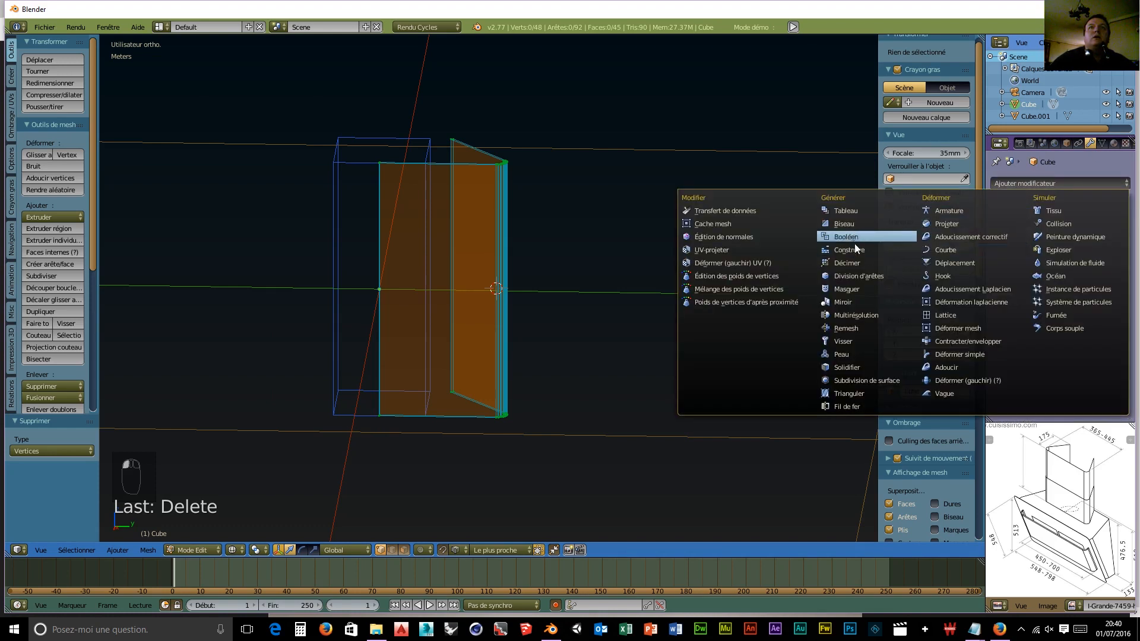
pyautogui.click(846, 302)
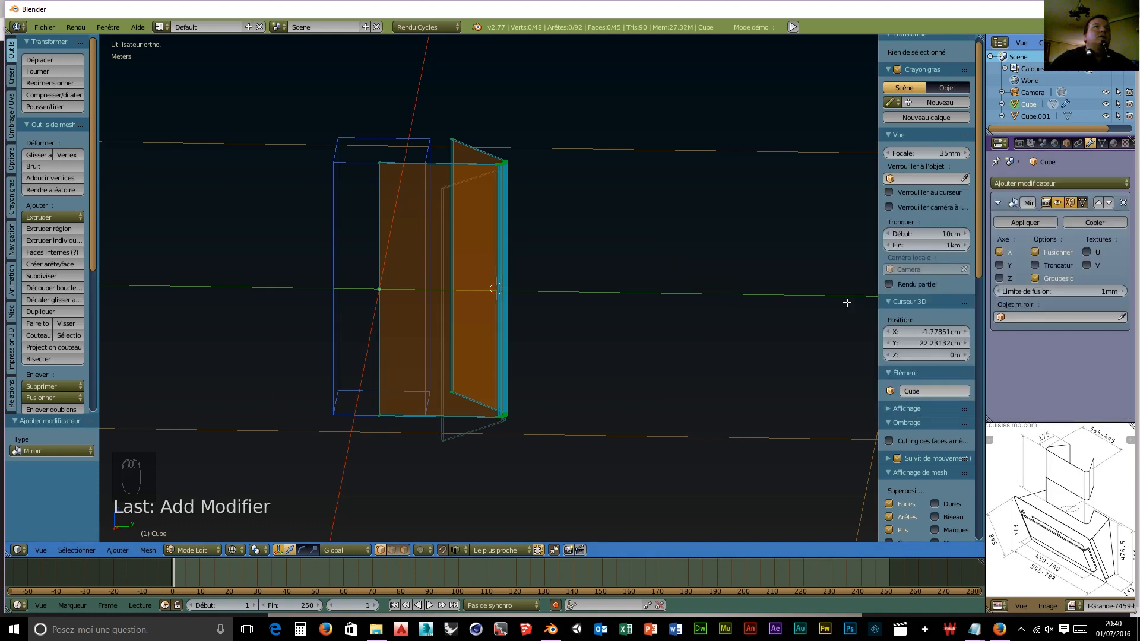
pyautogui.click(999, 251)
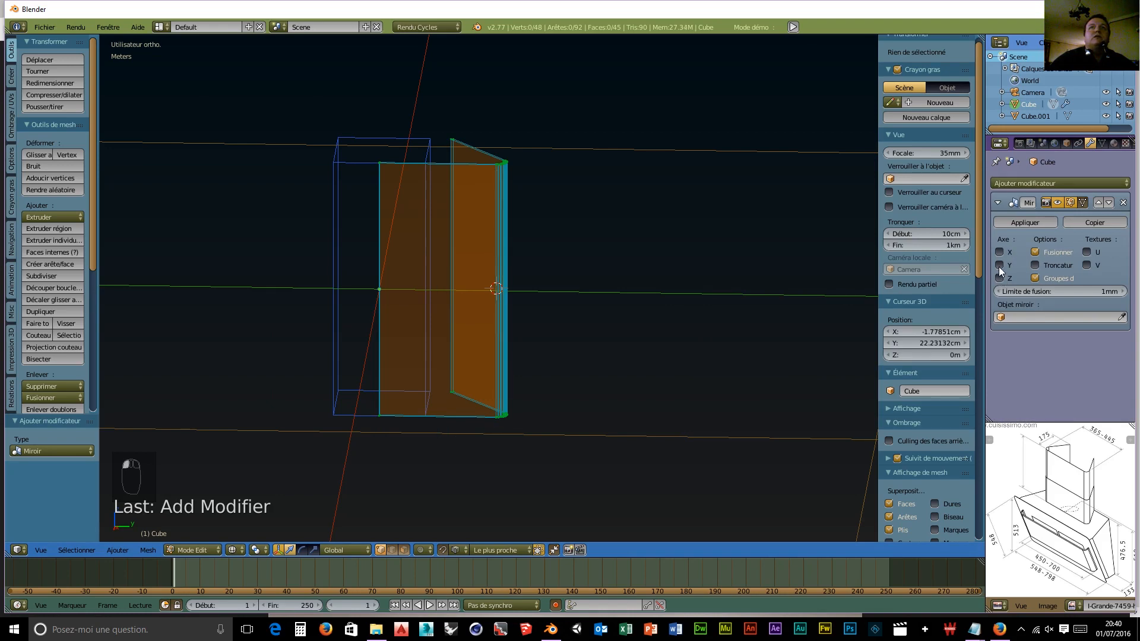
pyautogui.click(999, 265)
pyautogui.moveTo(284, 367); pyautogui.dragTo(451, 416, button='middle')
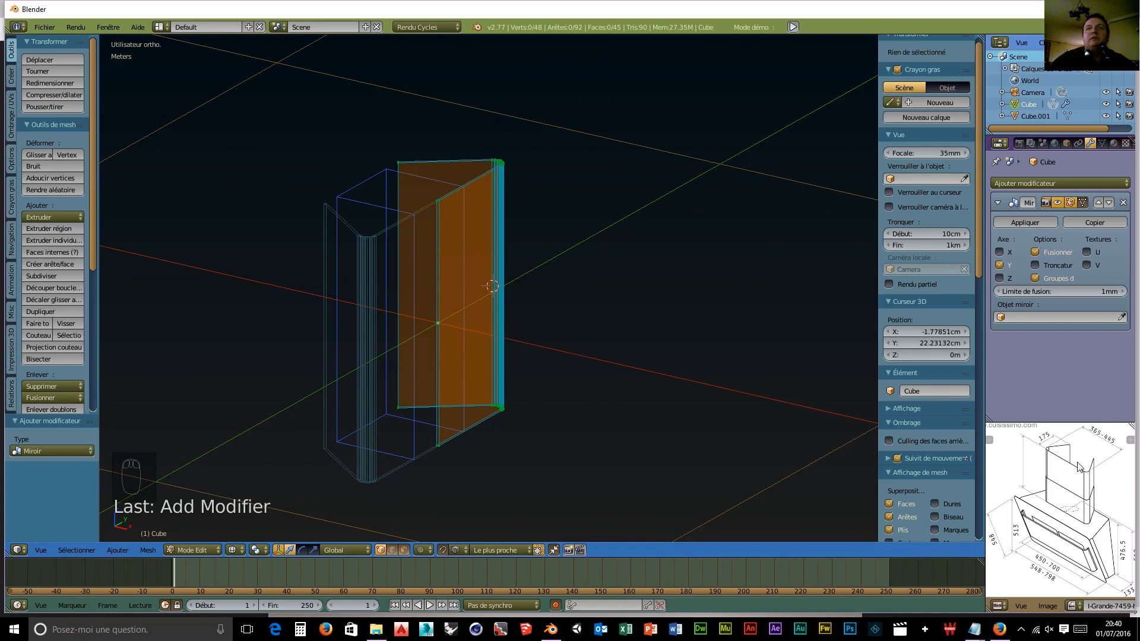
pyautogui.moveTo(689, 439); pyautogui.dragTo(602, 422, button='middle')
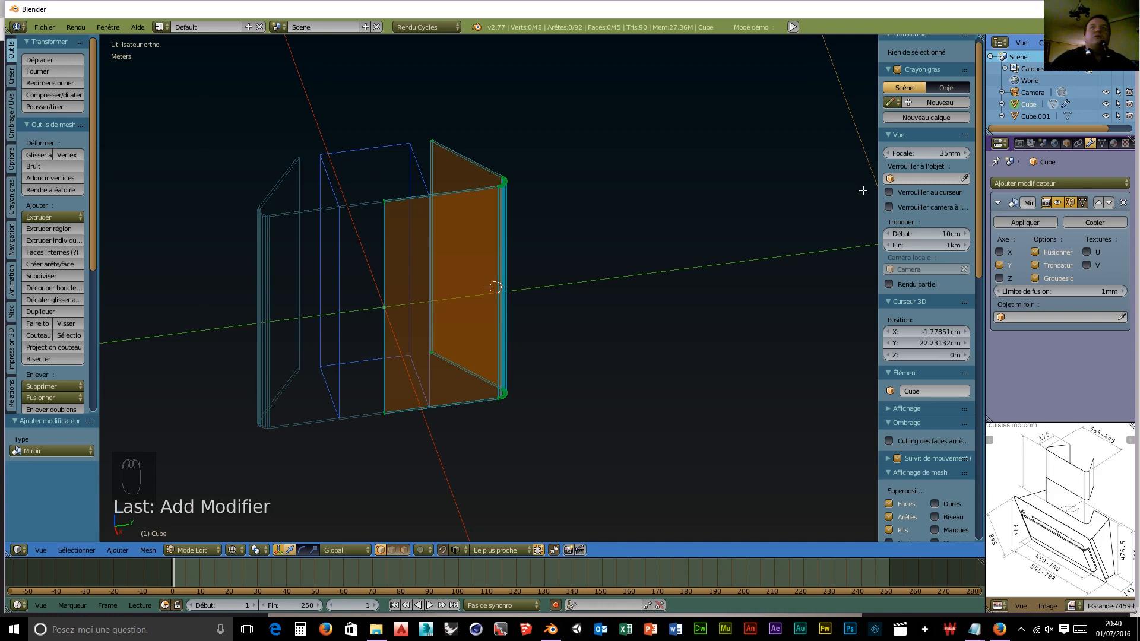
# Step: Switch the cover to Object mode and apply its Mirror modifier
pyautogui.click(1026, 222)
pyautogui.click(197, 550)
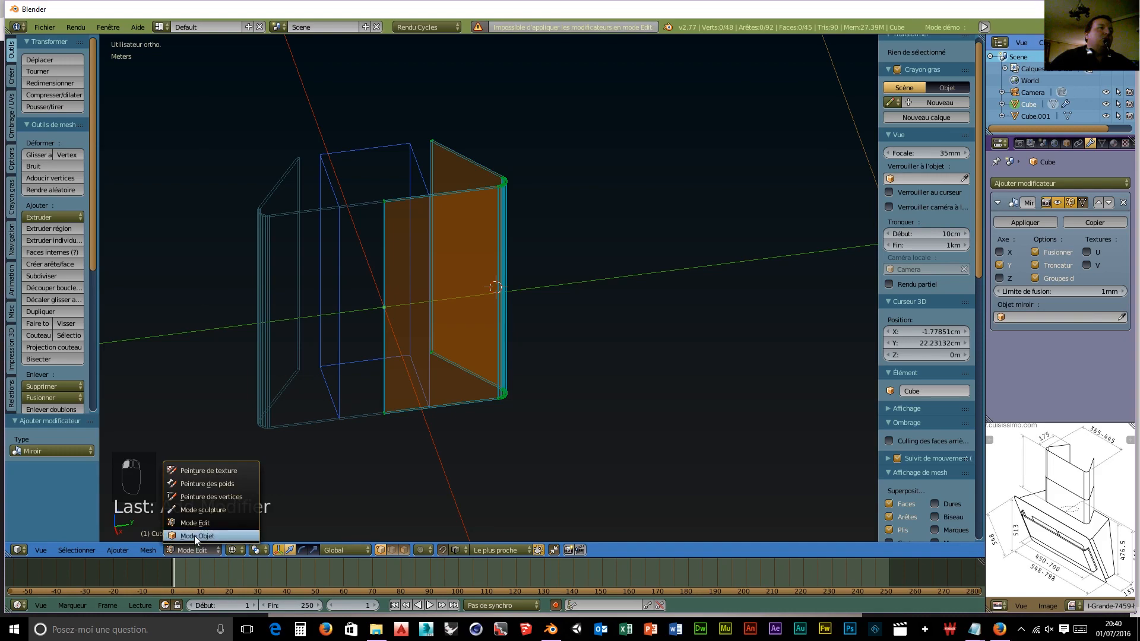
pyautogui.click(194, 536)
pyautogui.click(1031, 222)
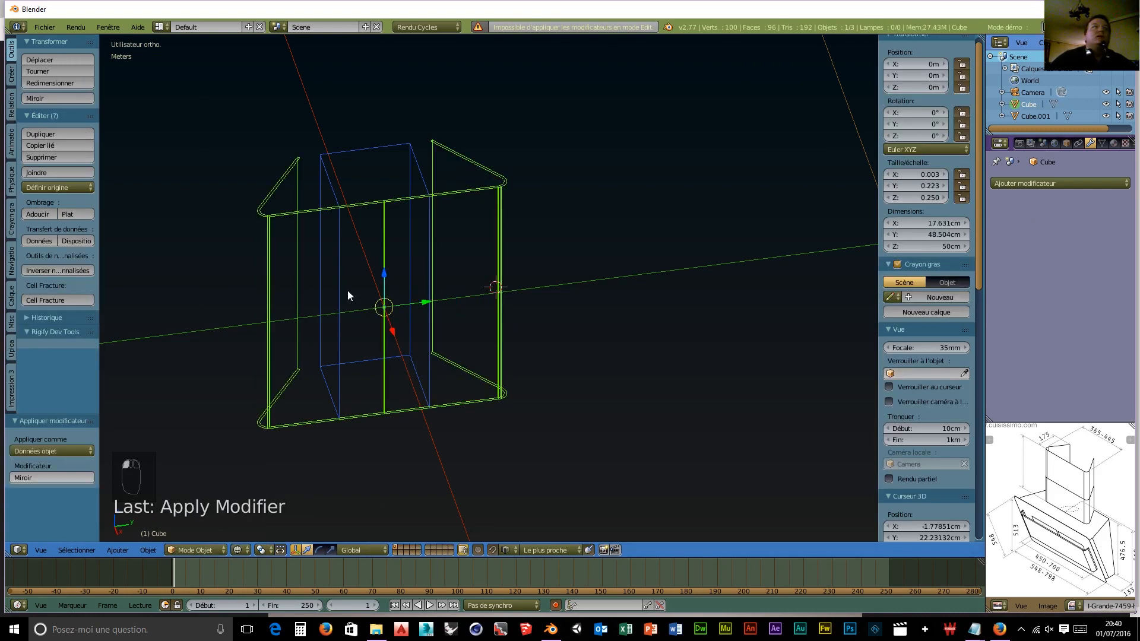
pyautogui.moveTo(562, 397); pyautogui.dragTo(294, 245, button='middle')
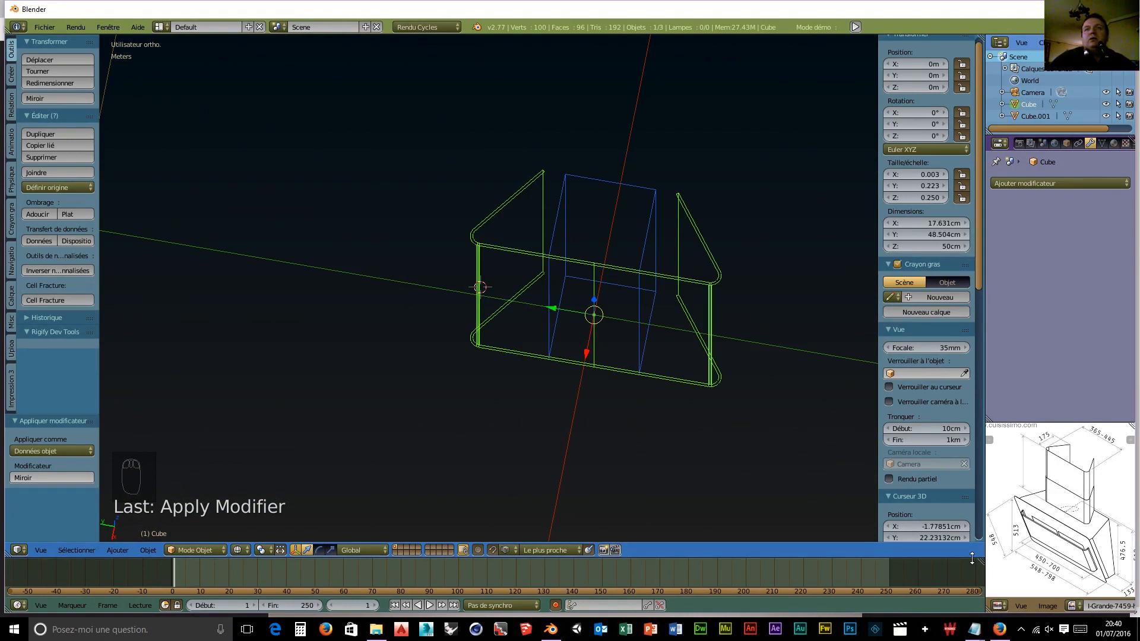
# Step: Set the Z dimension of the square box to 51.3 cm
pyautogui.rightClick(635, 186)
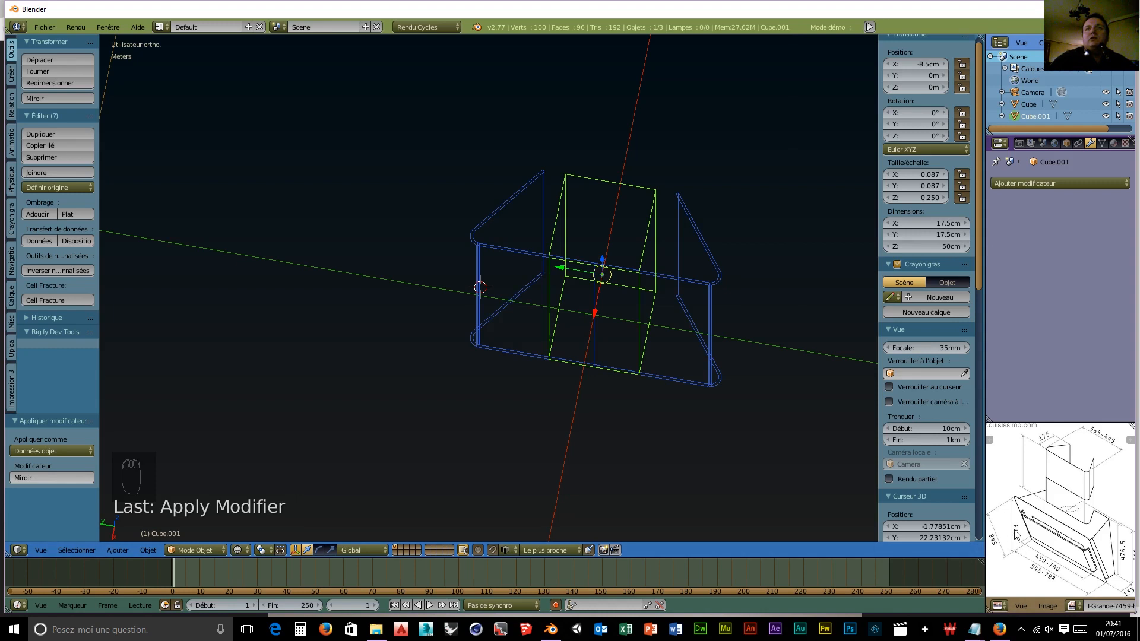
pyautogui.click(925, 246)
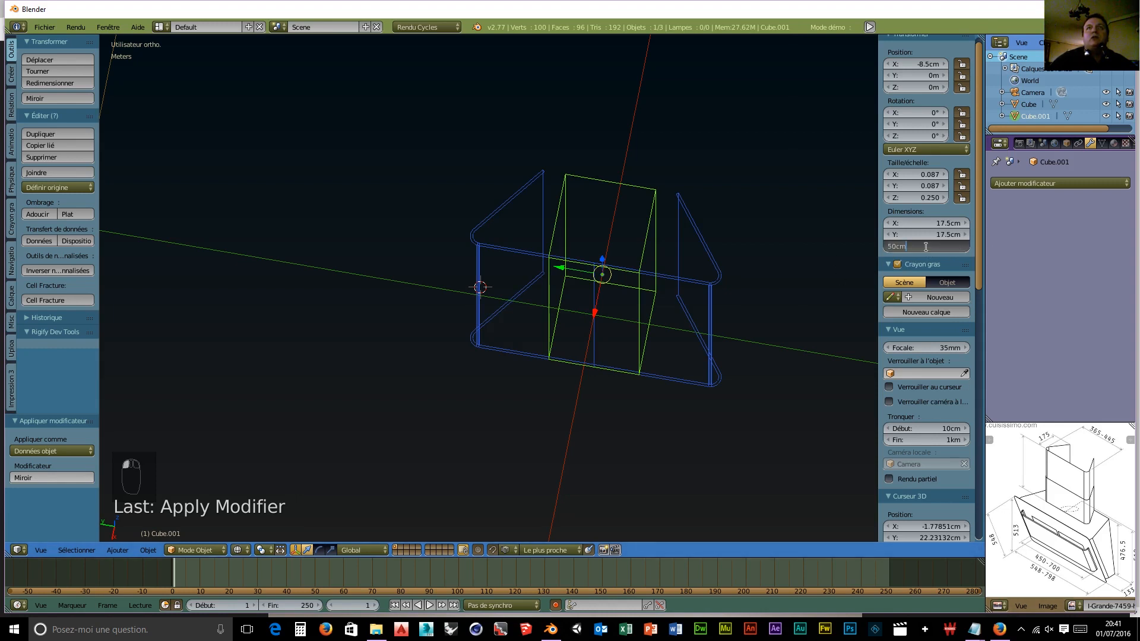
pyautogui.write('.513')
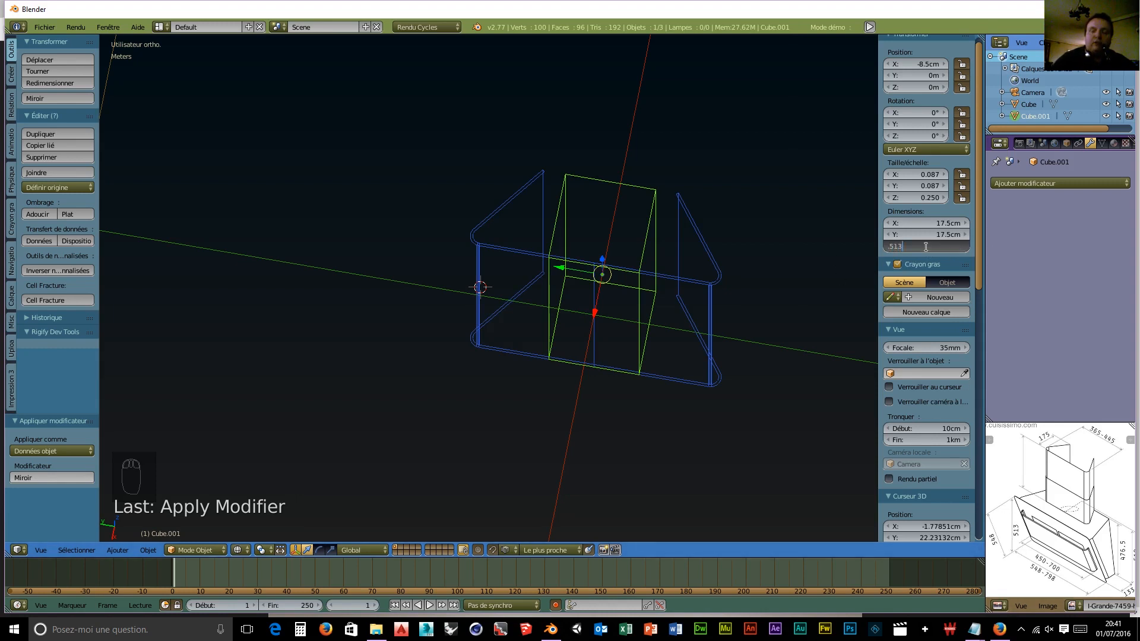
pyautogui.press('Return')
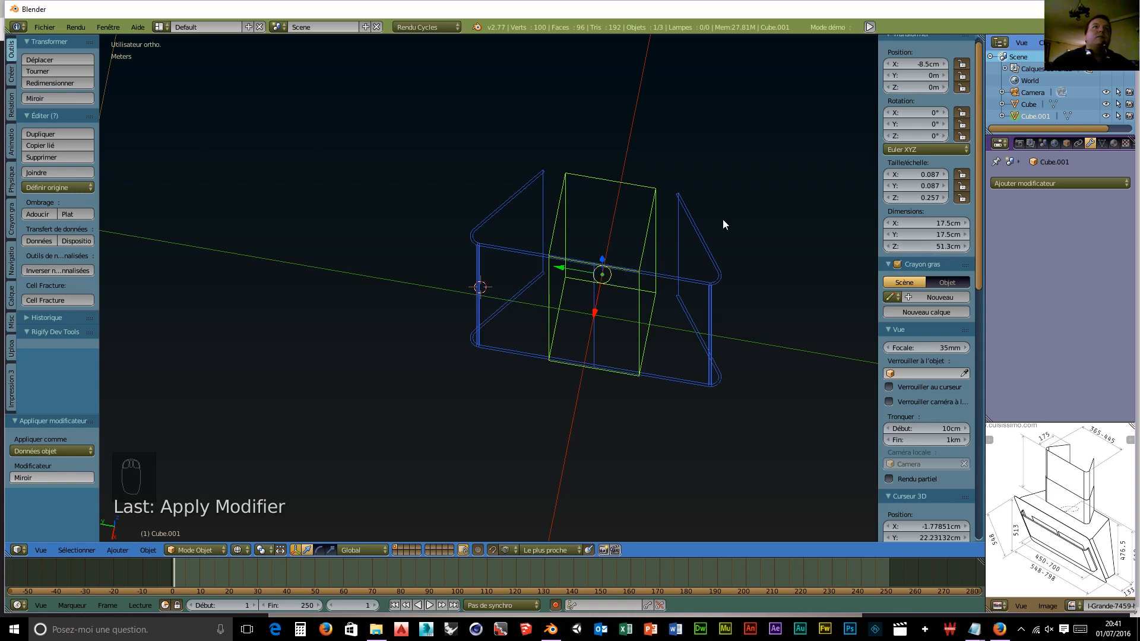
pyautogui.moveTo(761, 401); pyautogui.dragTo(660, 338, button='middle')
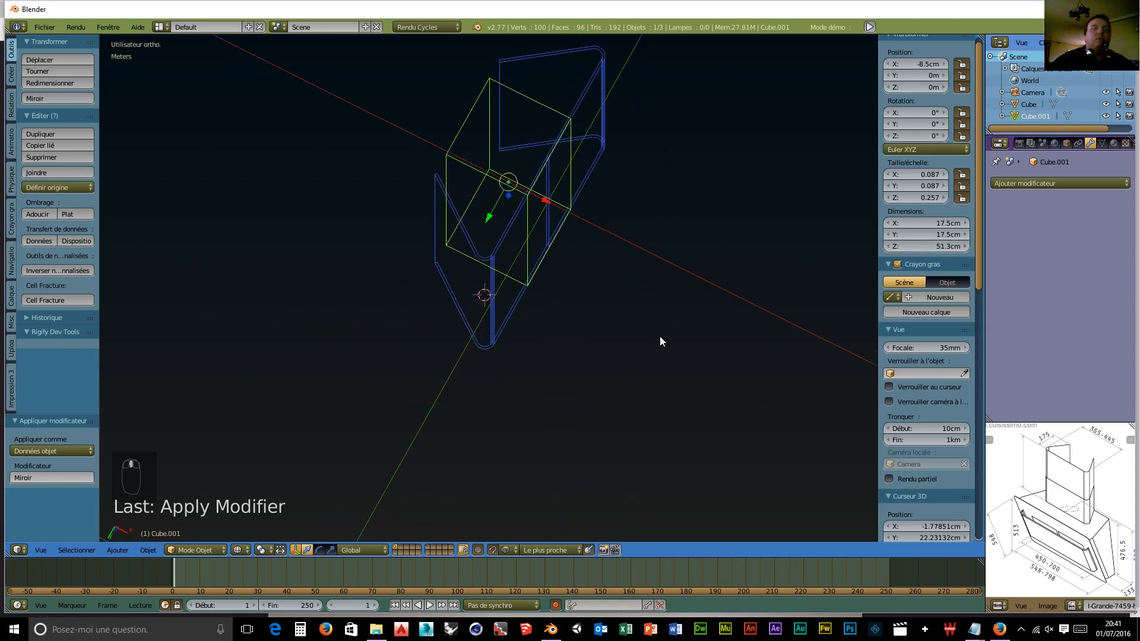
# Step: Lower the square box about 50 cm along Z in front view, so its upper face meets the cover's lower edge
pyautogui.press('KP_1')
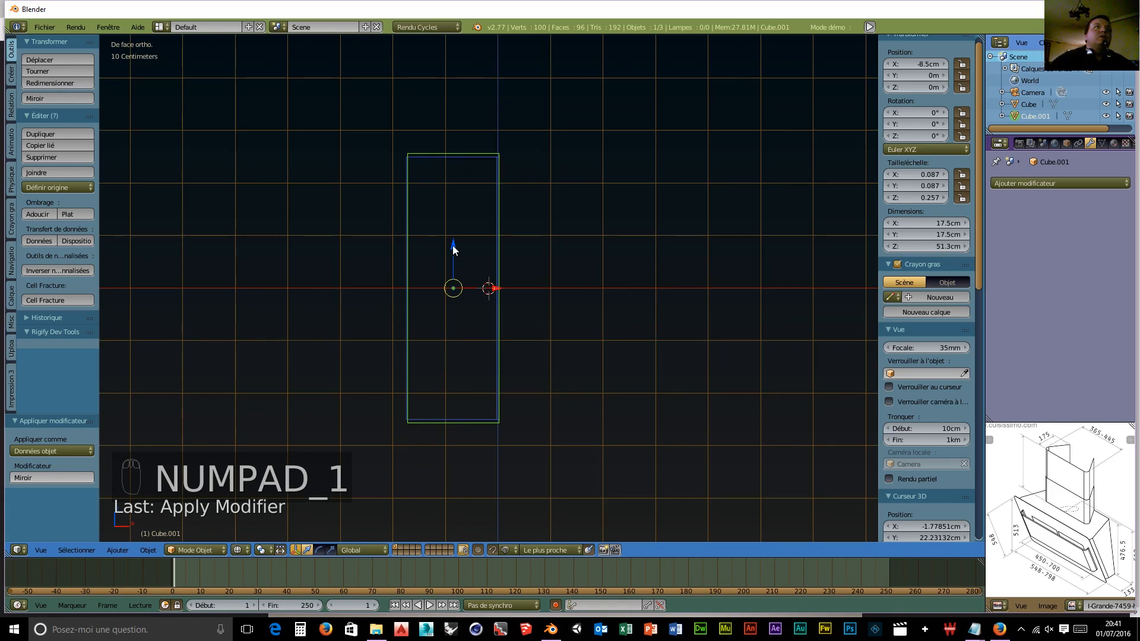
pyautogui.moveTo(544, 260); pyautogui.dragTo(519, 266, button='middle')
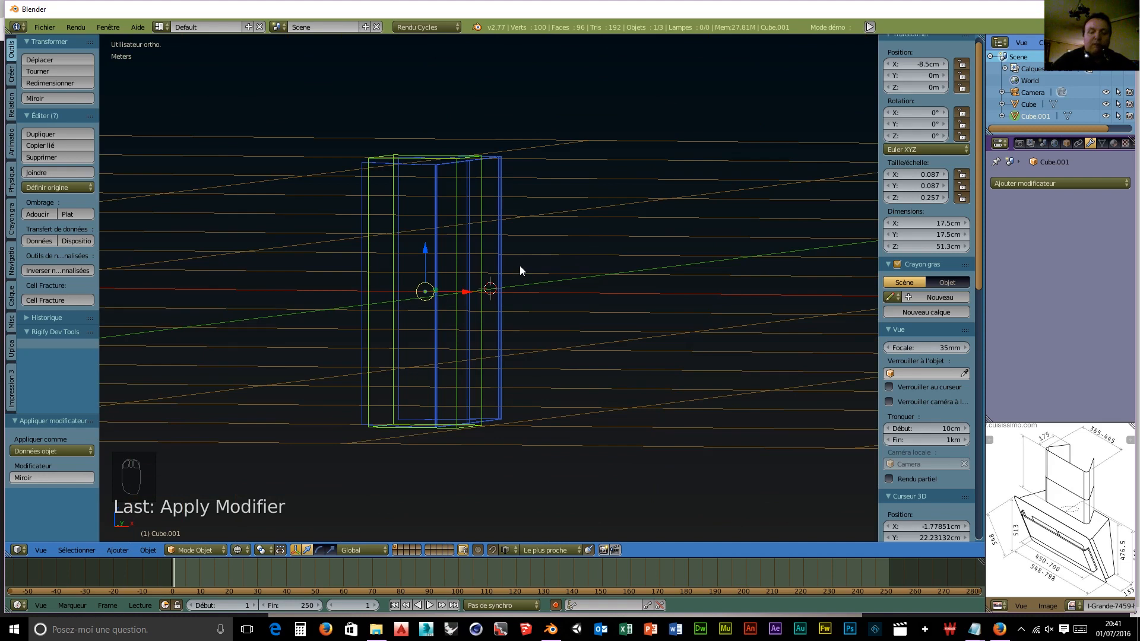
pyautogui.press('KP_1')
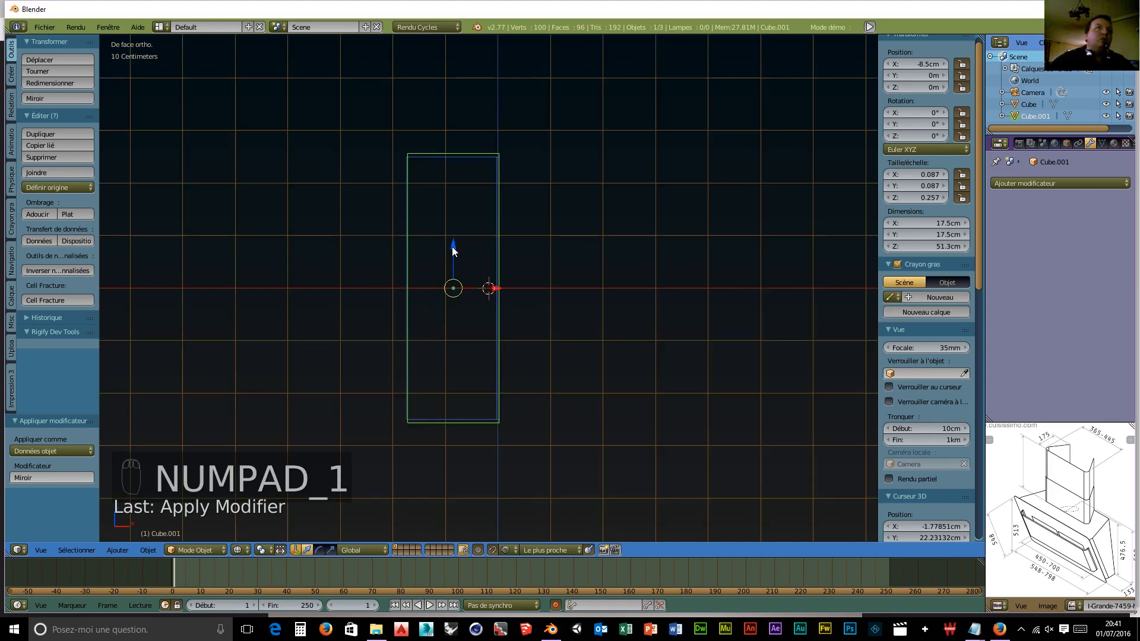
pyautogui.moveTo(453, 244); pyautogui.dragTo(463, 505)
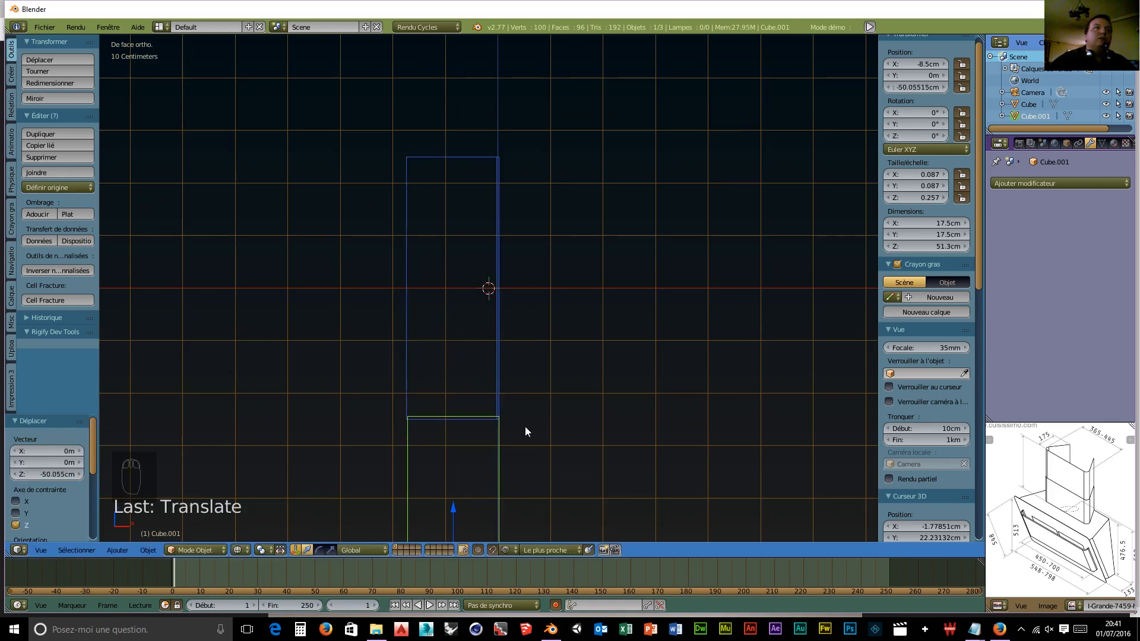
pyautogui.scroll(-3, 517, 430)
pyautogui.moveTo(466, 404); pyautogui.dragTo(465, 368)
# Step: Snap the square box against the cover's lower front corner, positioned at X 9 cm and Z -50.65 cm
pyautogui.moveTo(510, 442); pyautogui.dragTo(425, 346)
pyautogui.moveTo(427, 442); pyautogui.dragTo(442, 342)
pyautogui.moveTo(457, 442); pyautogui.dragTo(443, 349)
pyautogui.moveTo(545, 338); pyautogui.dragTo(492, 368, button='middle')
pyautogui.moveTo(492, 369); pyautogui.dragTo(491, 317)
pyautogui.moveTo(583, 436); pyautogui.dragTo(590, 418, button='middle')
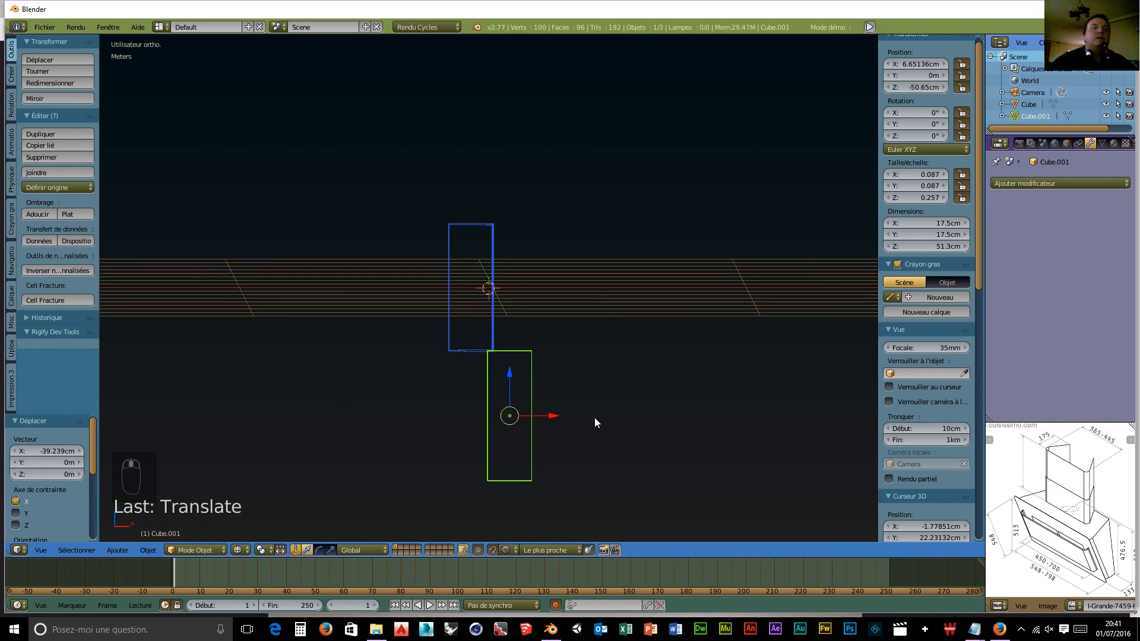
pyautogui.press('KP_1')
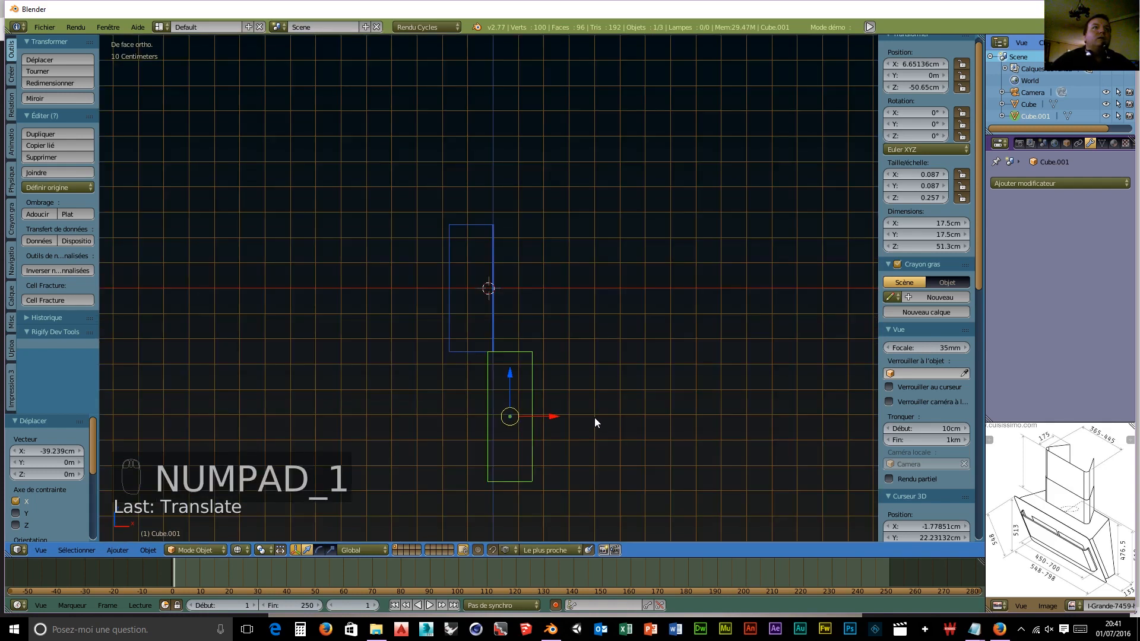
pyautogui.moveTo(553, 415); pyautogui.dragTo(494, 336)
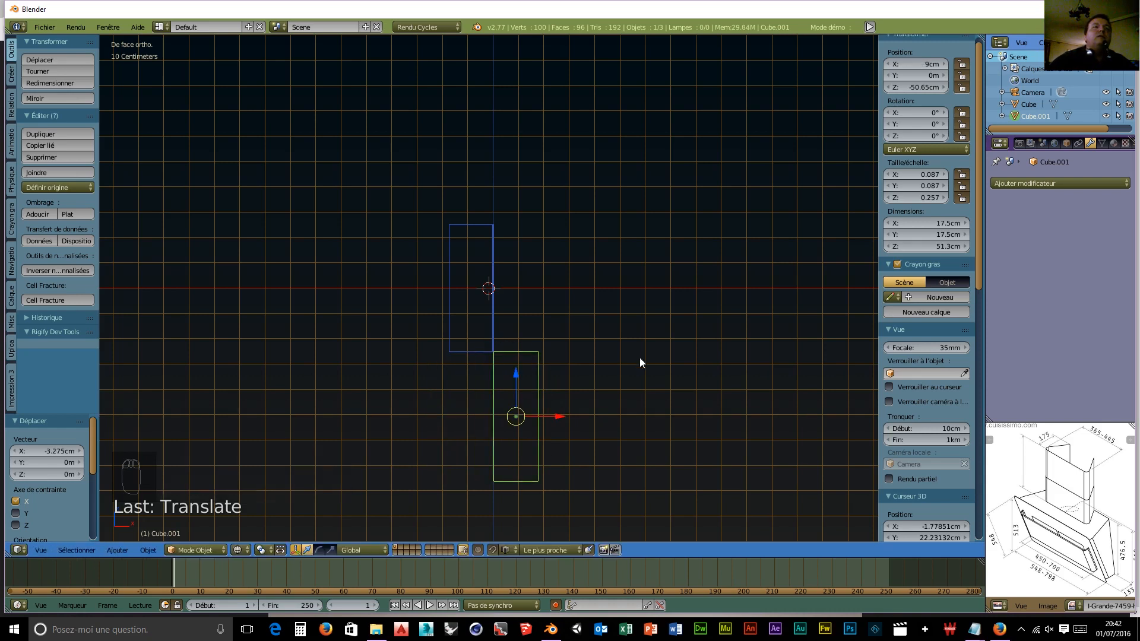
pyautogui.moveTo(716, 419); pyautogui.dragTo(570, 475, button='middle')
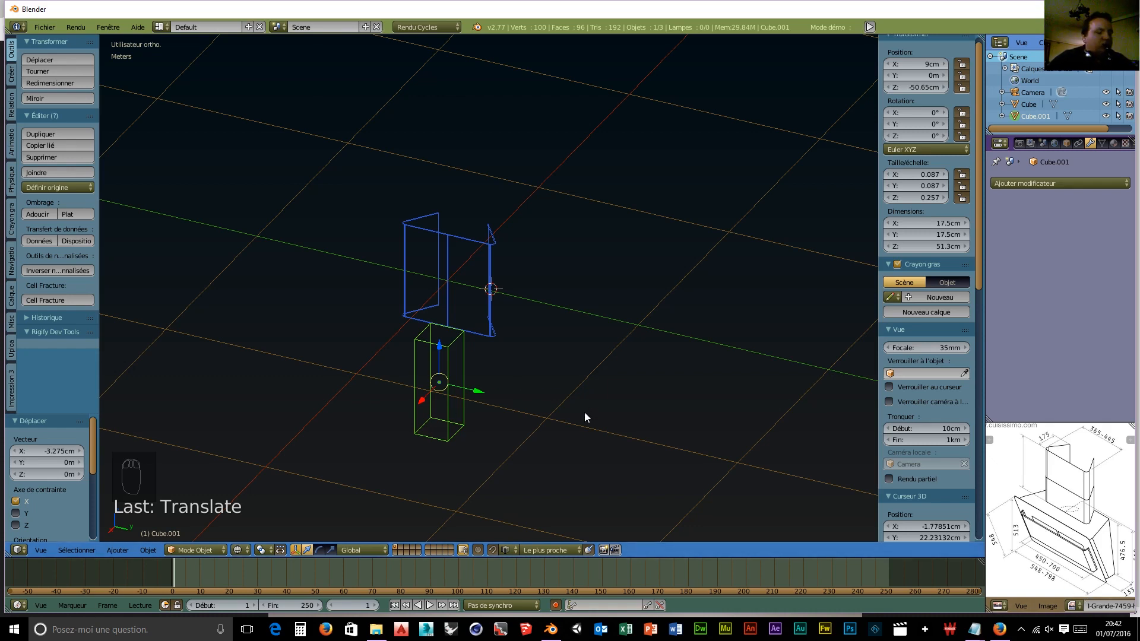
# Step: Add a cube for the hood body and set its X dimension to 13.3 cm
pyautogui.hotkey('shift', 'a')
pyautogui.moveTo(584, 412)
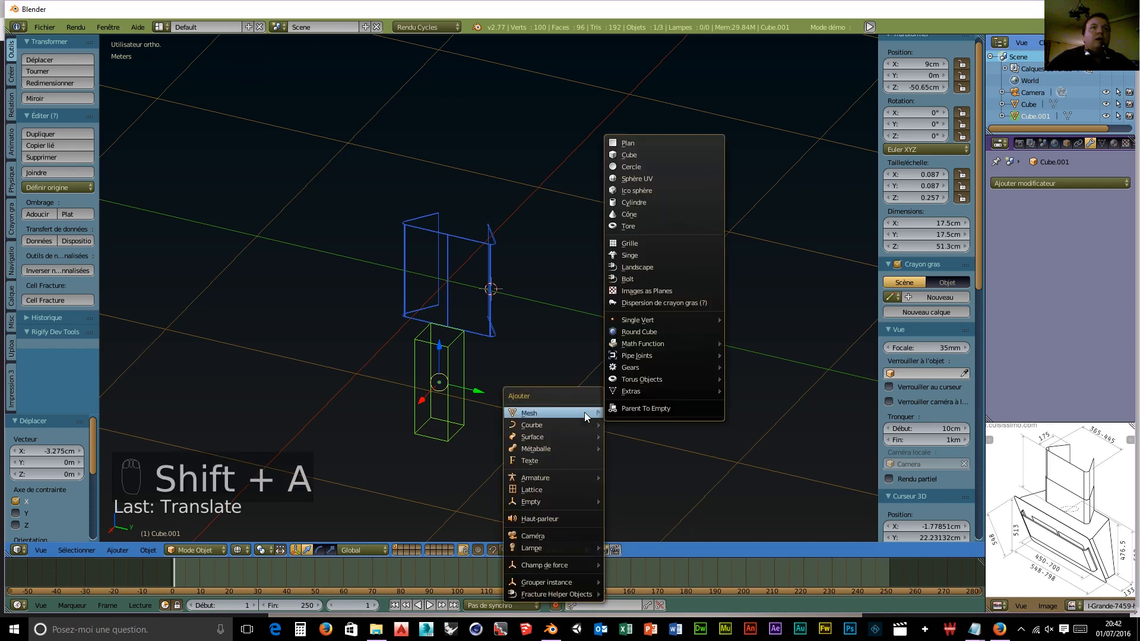
pyautogui.click(652, 155)
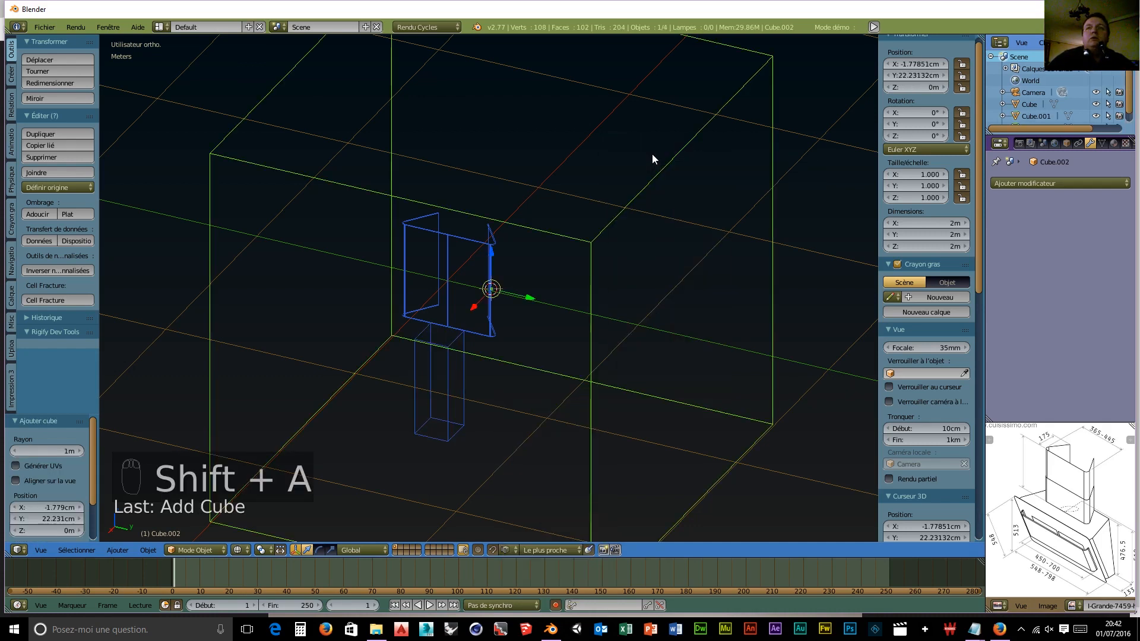
pyautogui.click(939, 223)
pyautogui.click(939, 223)
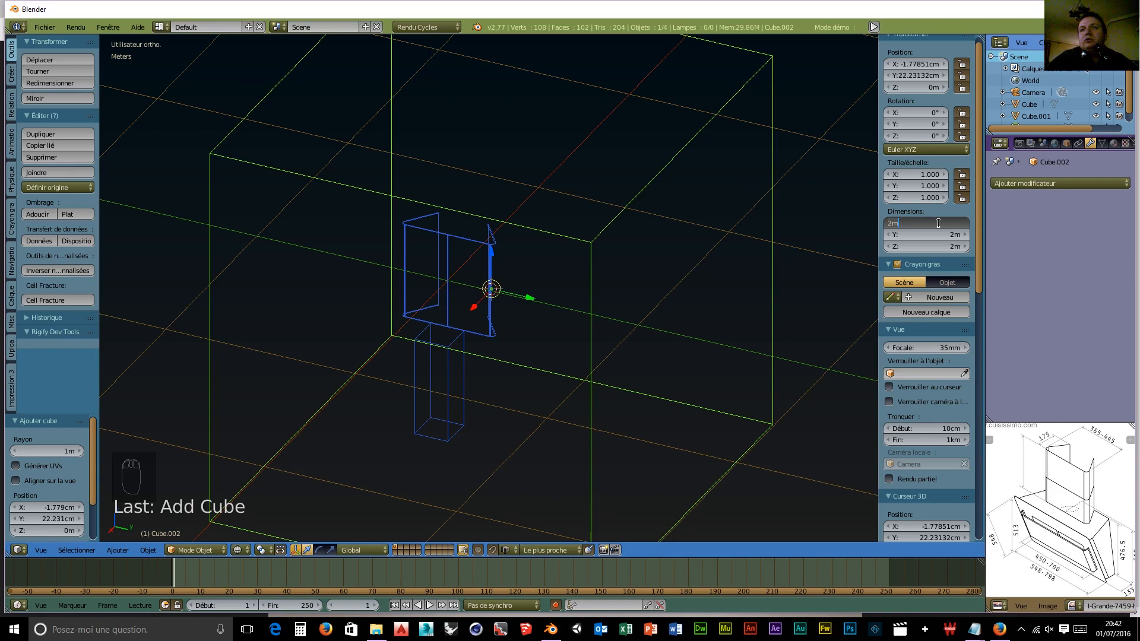
pyautogui.press('BackSpace')
pyautogui.press('BackSpace')
pyautogui.write('.133')
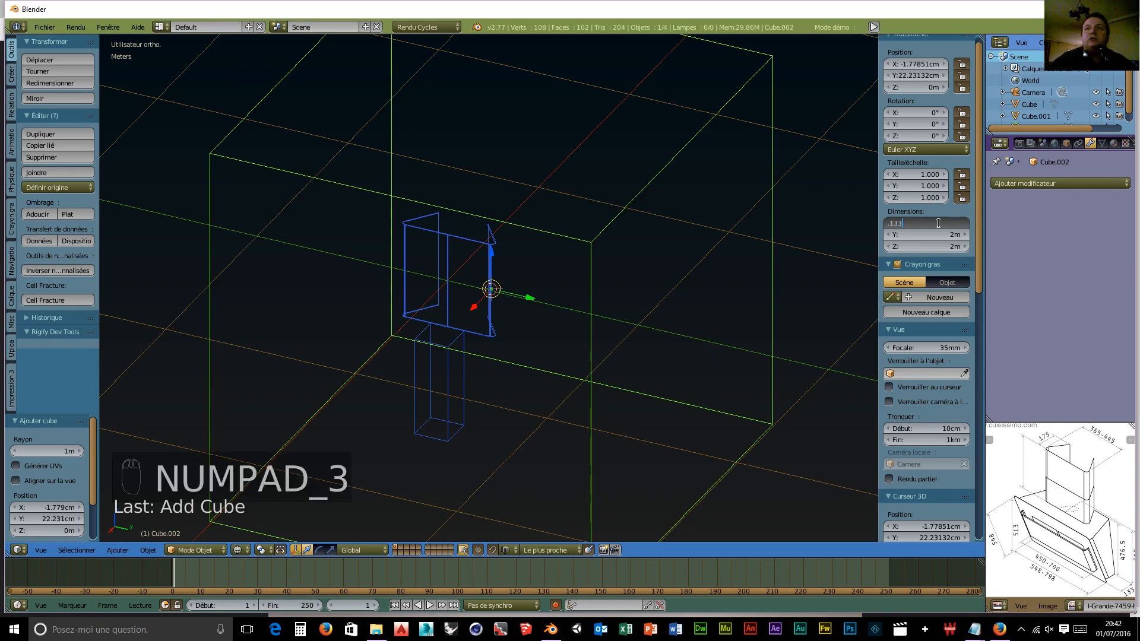
pyautogui.press('Return')
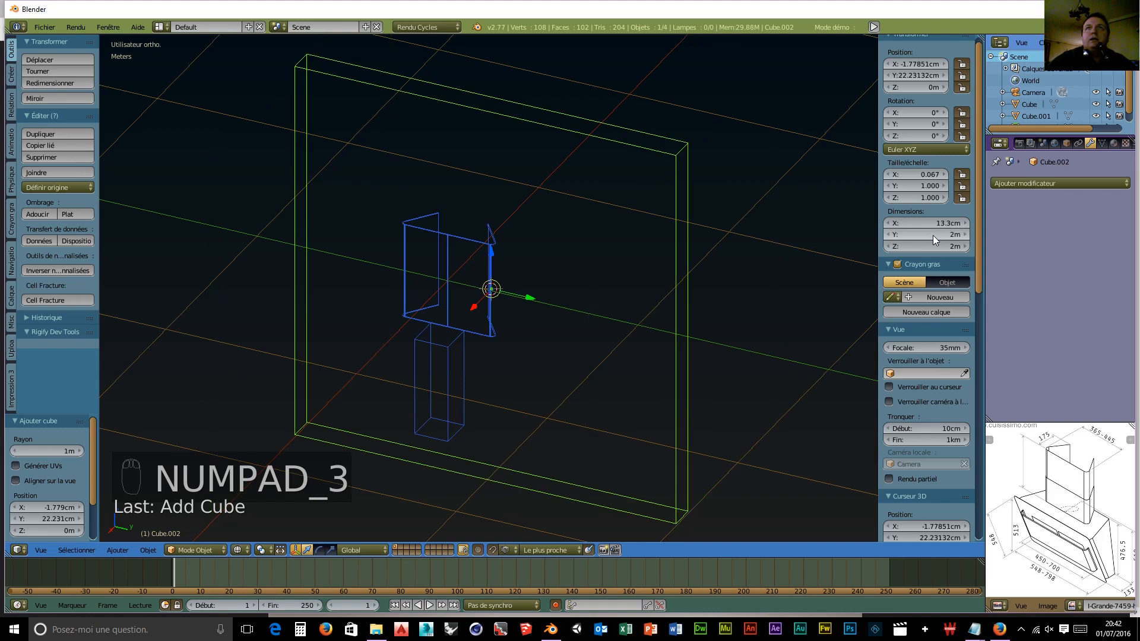
# Step: Set the new cube's Y dimension to 79.8 cm and its Z dimension to 54.8 cm
pyautogui.click(932, 235)
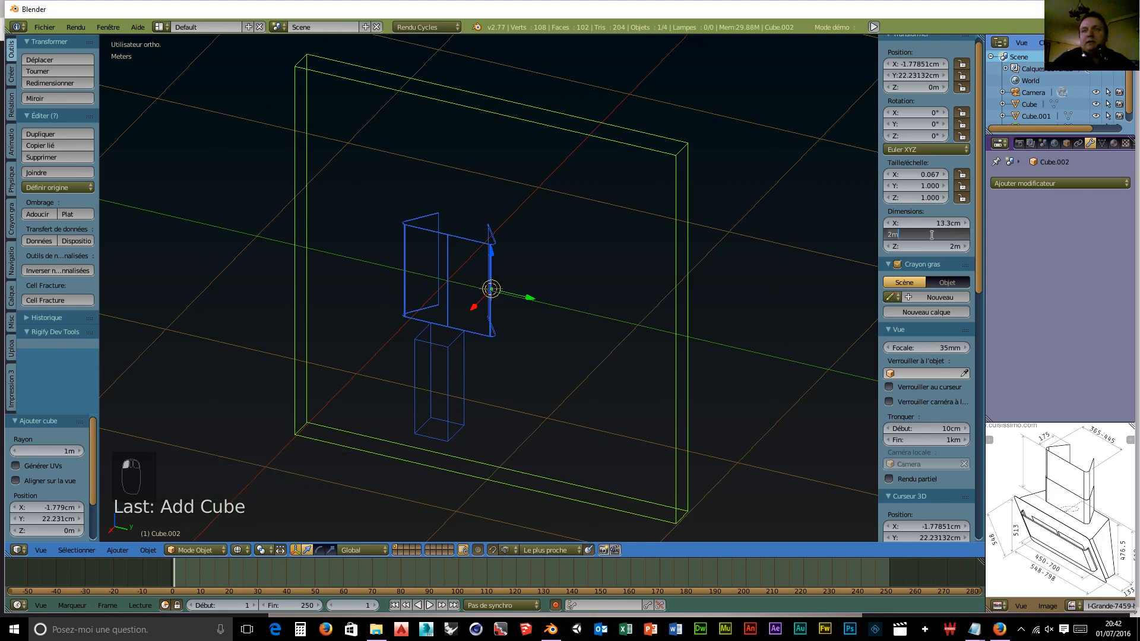
pyautogui.press('BackSpace')
pyautogui.press('BackSpace')
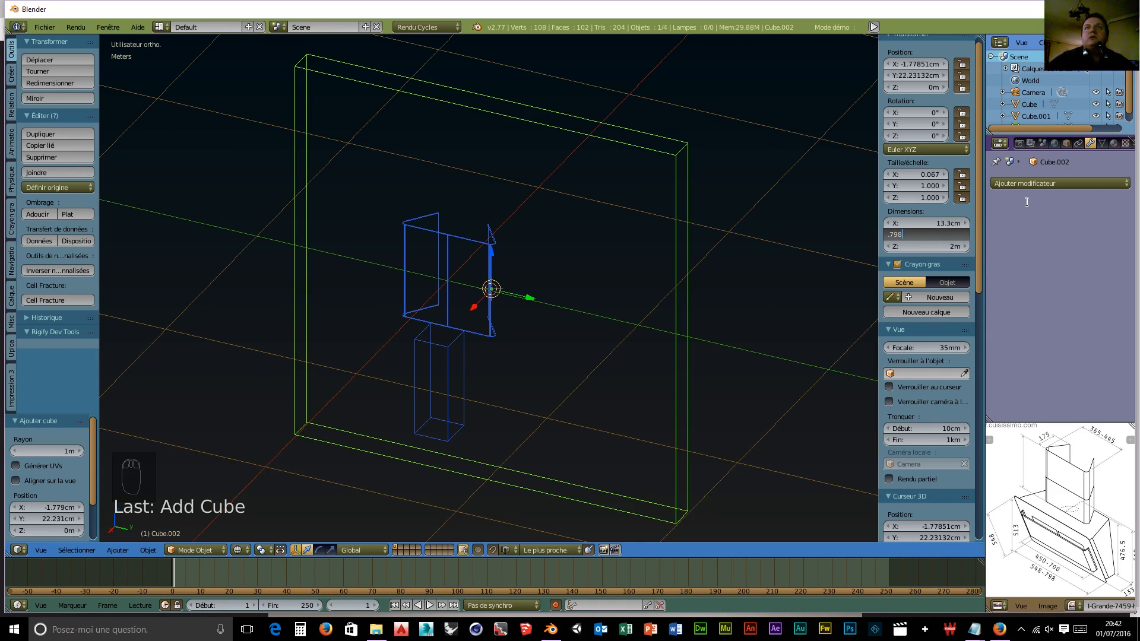
pyautogui.press('Return')
pyautogui.click(941, 247)
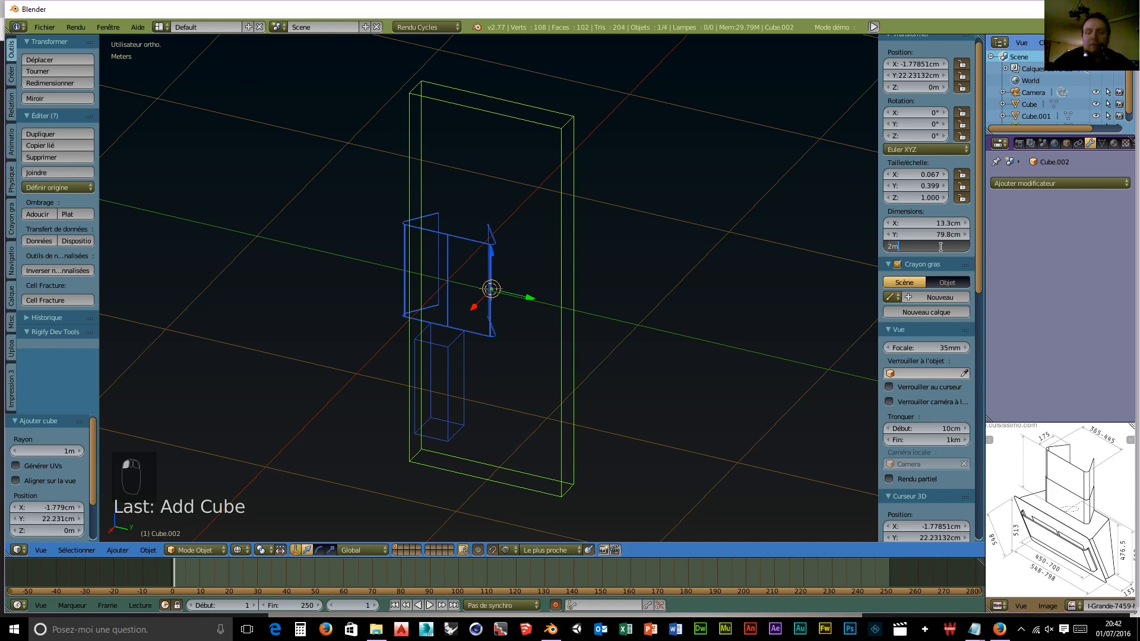
pyautogui.press('BackSpace')
pyautogui.write('.548')
pyautogui.press('Return')
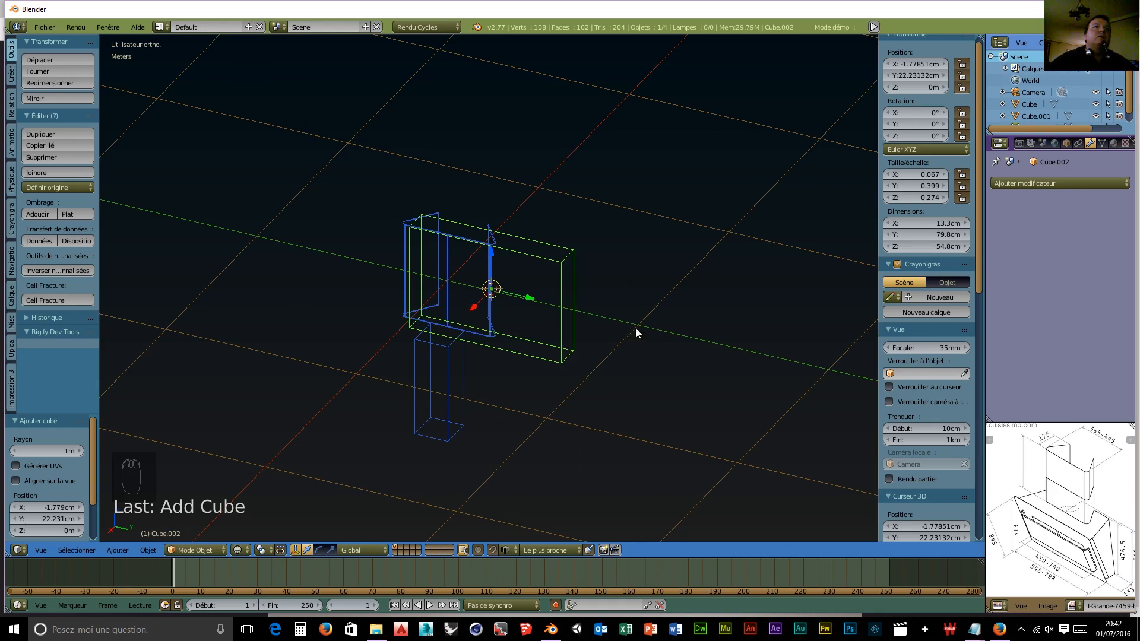
pyautogui.moveTo(690, 372); pyautogui.dragTo(576, 312, button='middle')
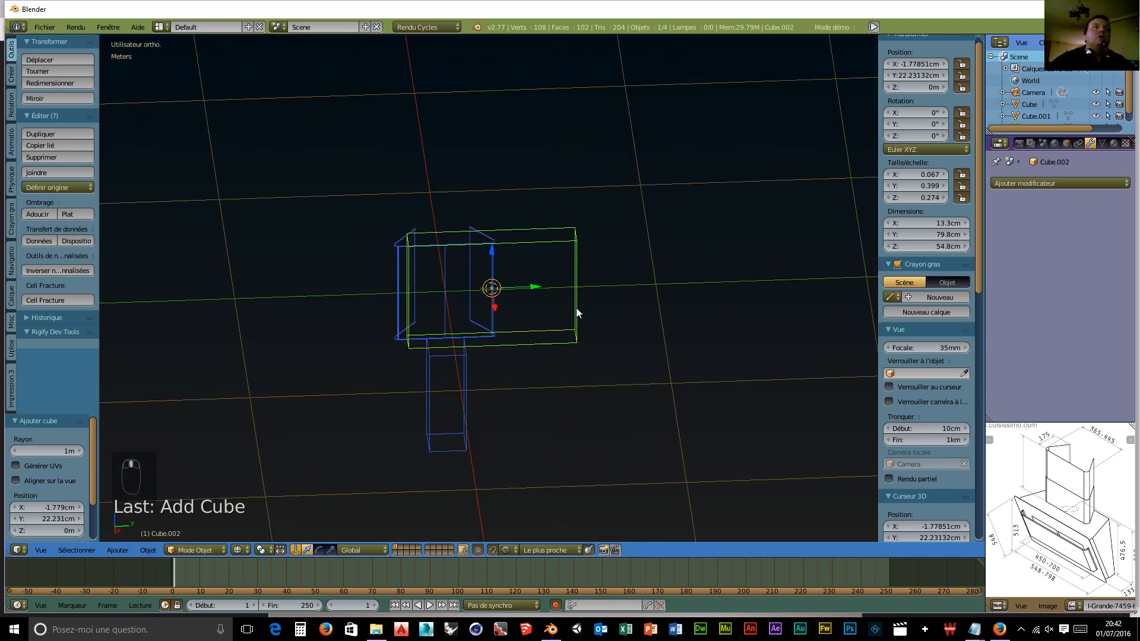
# Step: Move the hood body block to about Y 5.3 mm and Z -53.89 cm, around the lowered square box
pyautogui.moveTo(534, 287); pyautogui.dragTo(492, 289)
pyautogui.moveTo(522, 347); pyautogui.dragTo(452, 301, button='middle')
pyautogui.moveTo(444, 255); pyautogui.dragTo(444, 354)
pyautogui.moveTo(445, 357); pyautogui.dragTo(618, 443, button='middle')
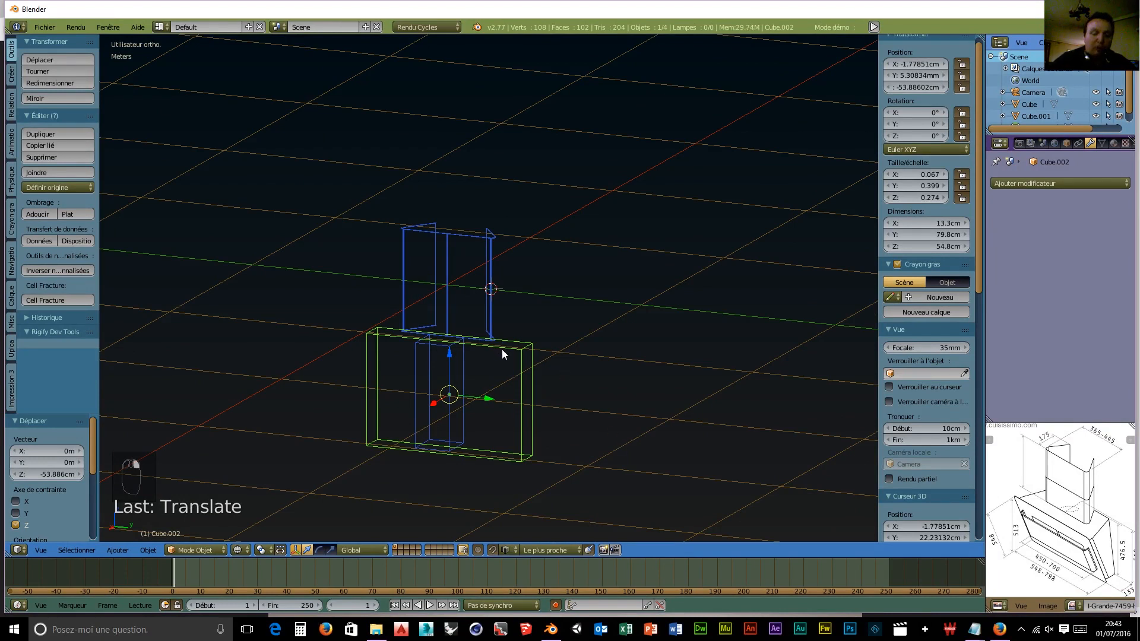
# Step: Delete the hood body block
pyautogui.press('Delete')
pyautogui.click(482, 351)
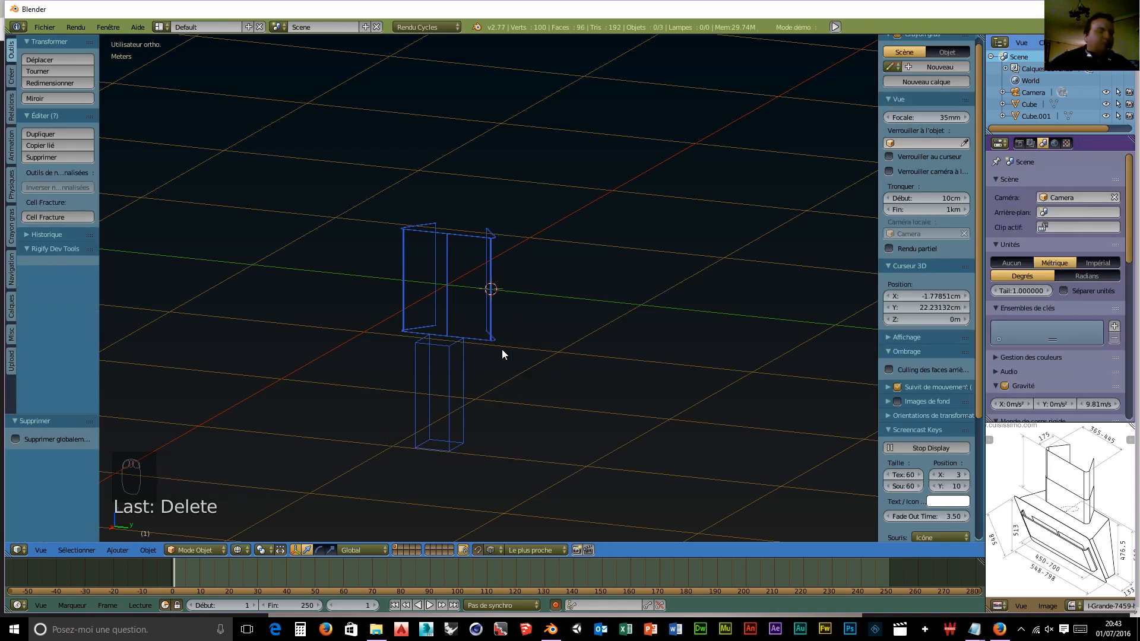
# Step: Reset the 3D cursor to the world origin
pyautogui.hotkey('shift', 'c')
pyautogui.moveTo(686, 421); pyautogui.dragTo(343, 238, button='middle')
pyautogui.scroll(5, 752, 452)
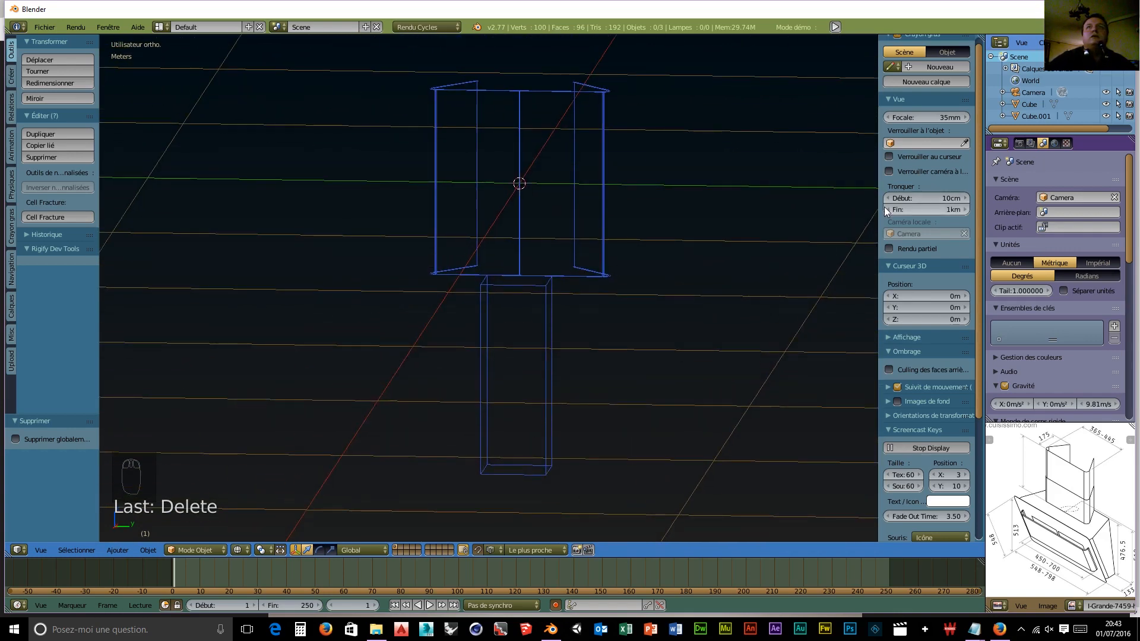
# Step: Add a new cube for the hood body and set its dimensions to 13.3 cm in X, 79.8 cm in Y and 54.8 cm in Z
pyautogui.hotkey('shift', 'a')
pyautogui.moveTo(806, 207)
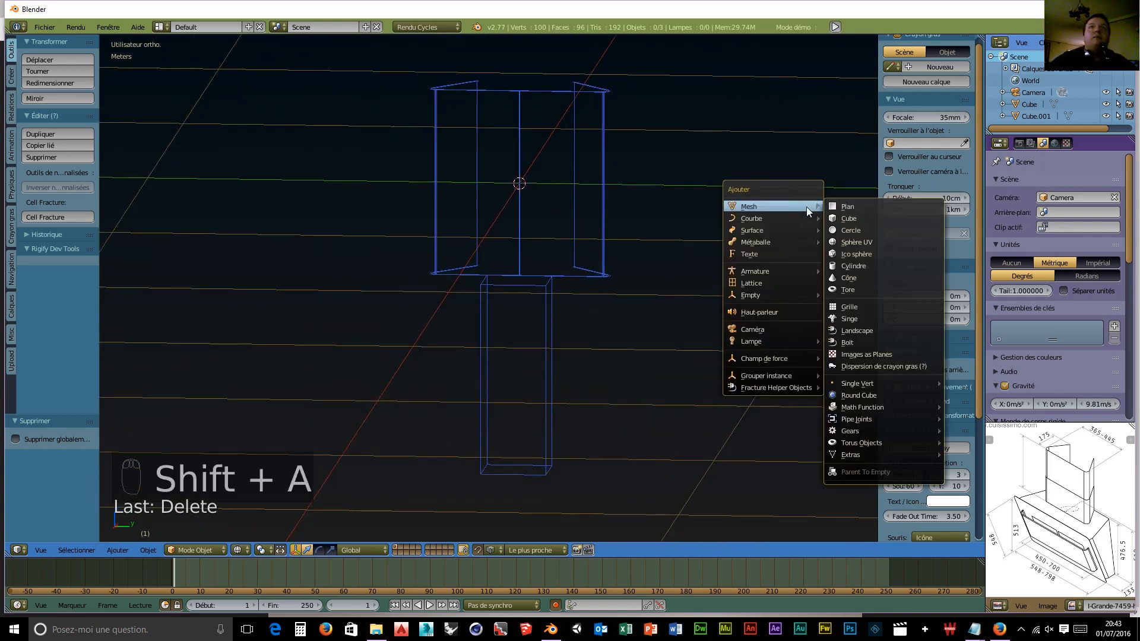
pyautogui.click(876, 218)
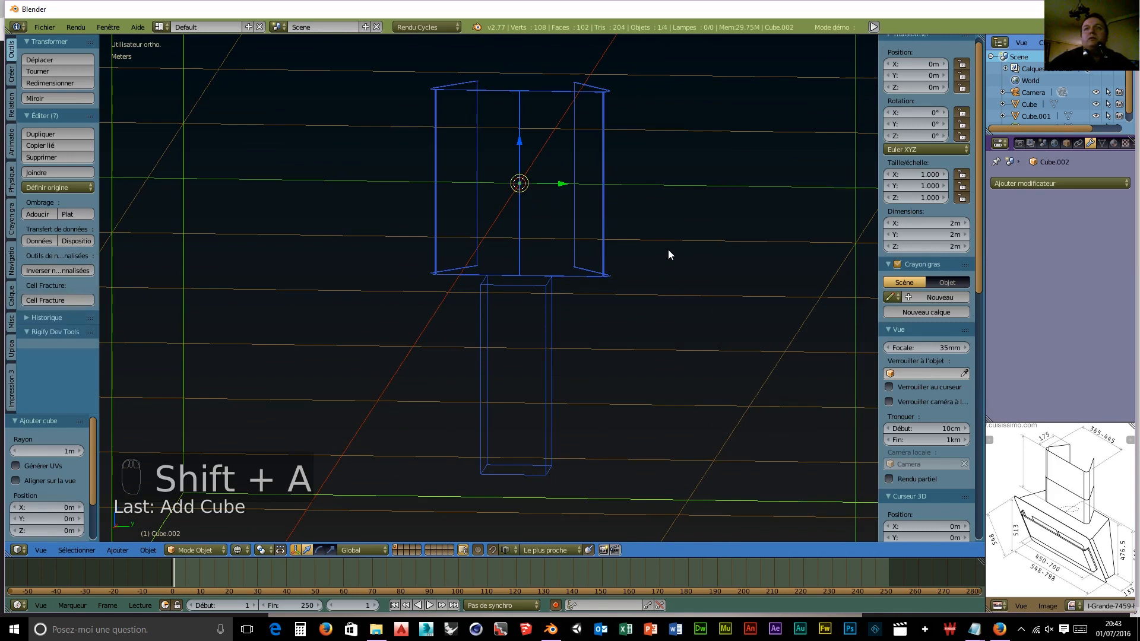
pyautogui.click(920, 222)
pyautogui.write('.133')
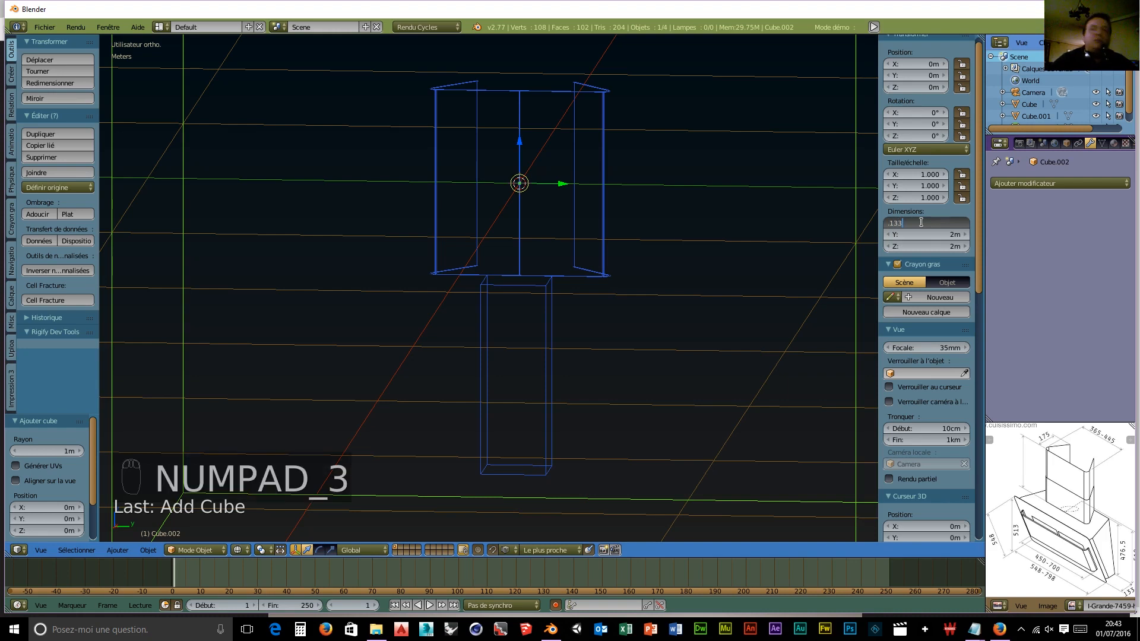
pyautogui.press('Tab')
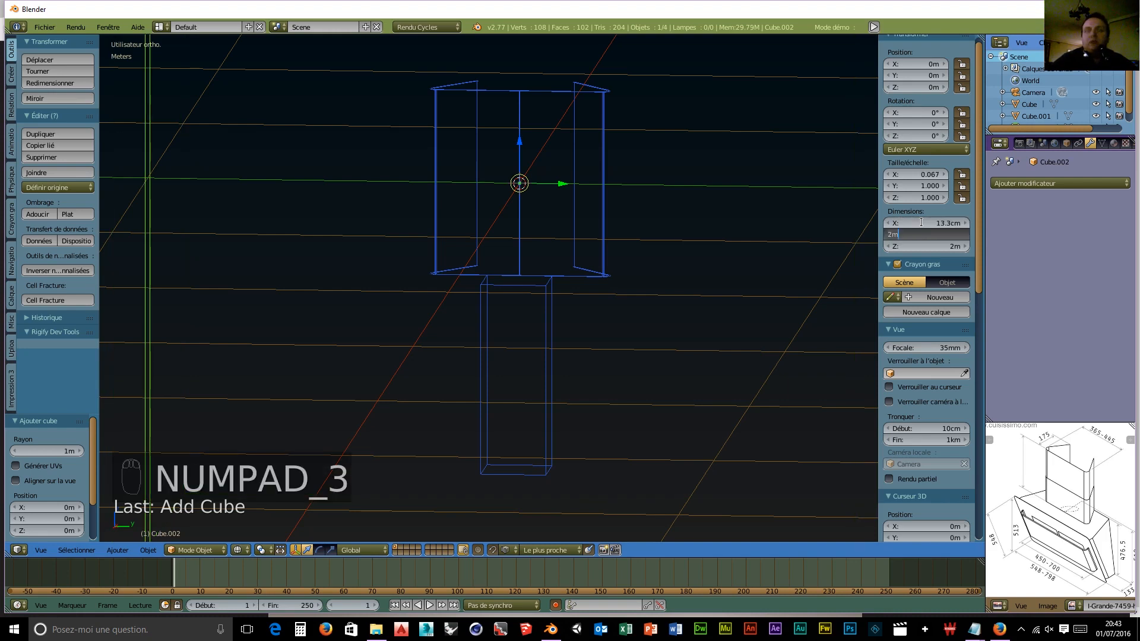
pyautogui.write('.798')
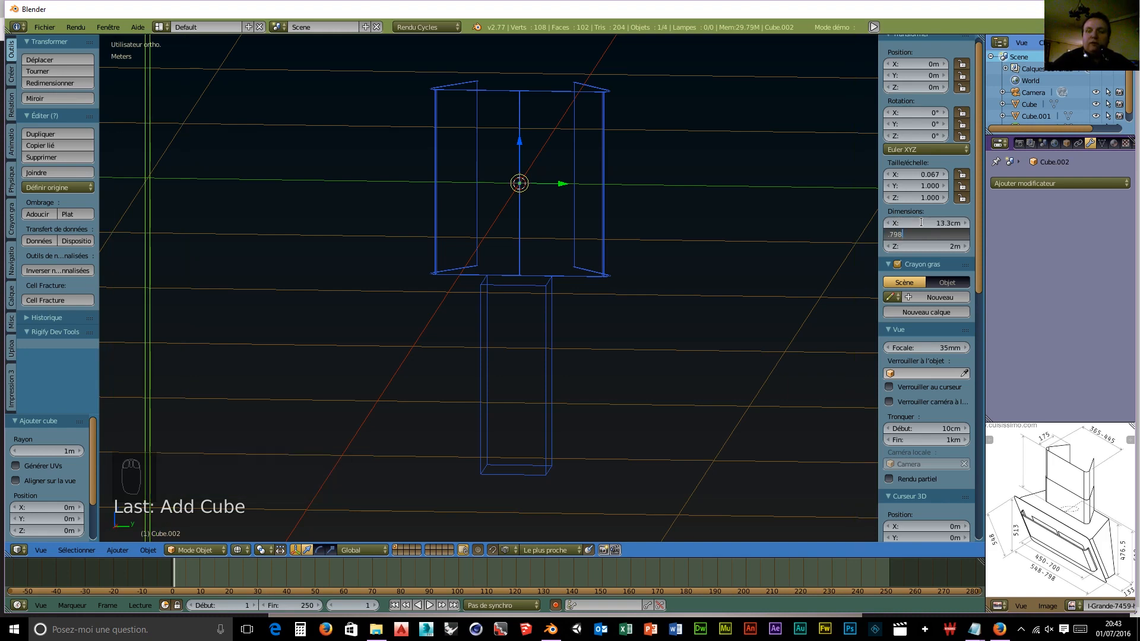
pyautogui.press('Tab')
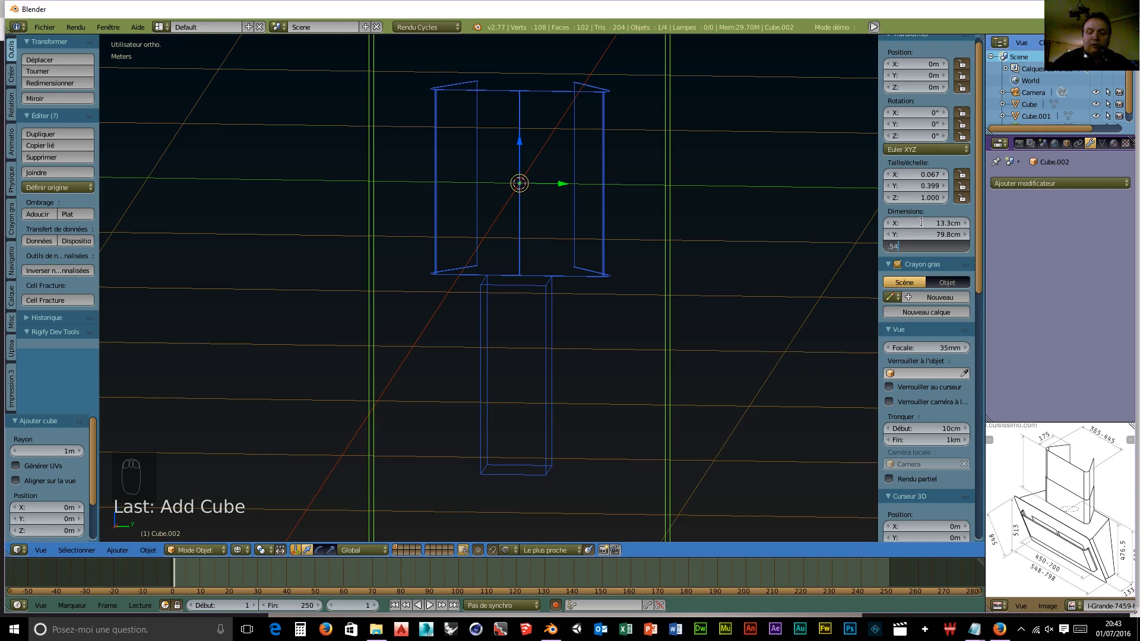
pyautogui.write('.548')
pyautogui.press('Return')
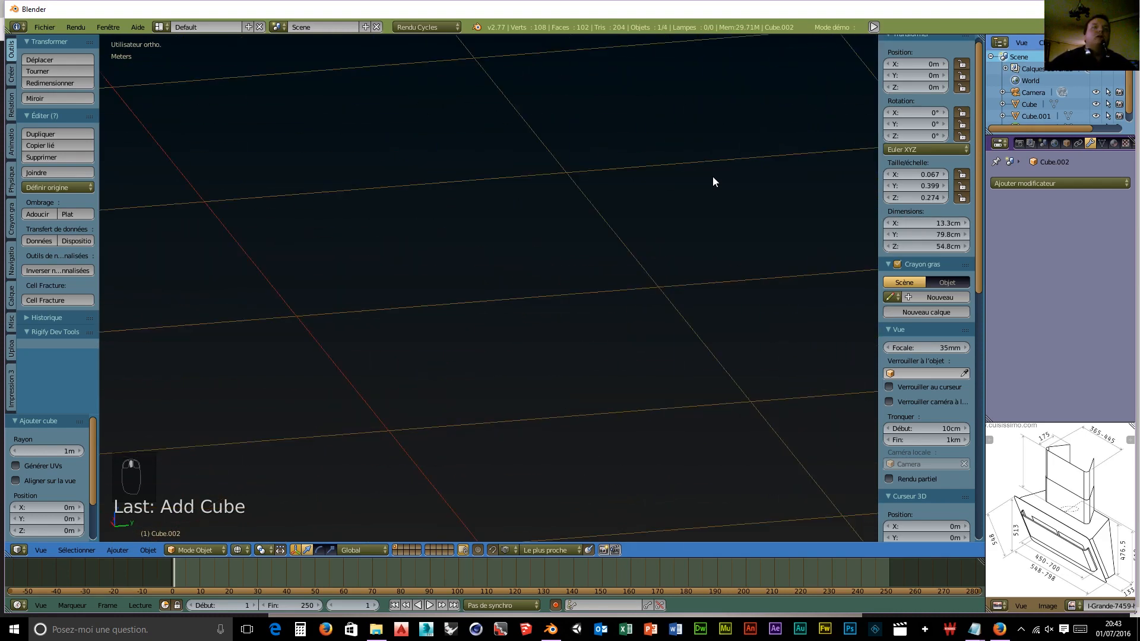
# Step: Move the hood body block down to Z -52.4 cm under the chimney cover and back to about X -10.43 cm
pyautogui.press('KP_1')
pyautogui.scroll(-5, 440, 119)
pyautogui.press('Tab')
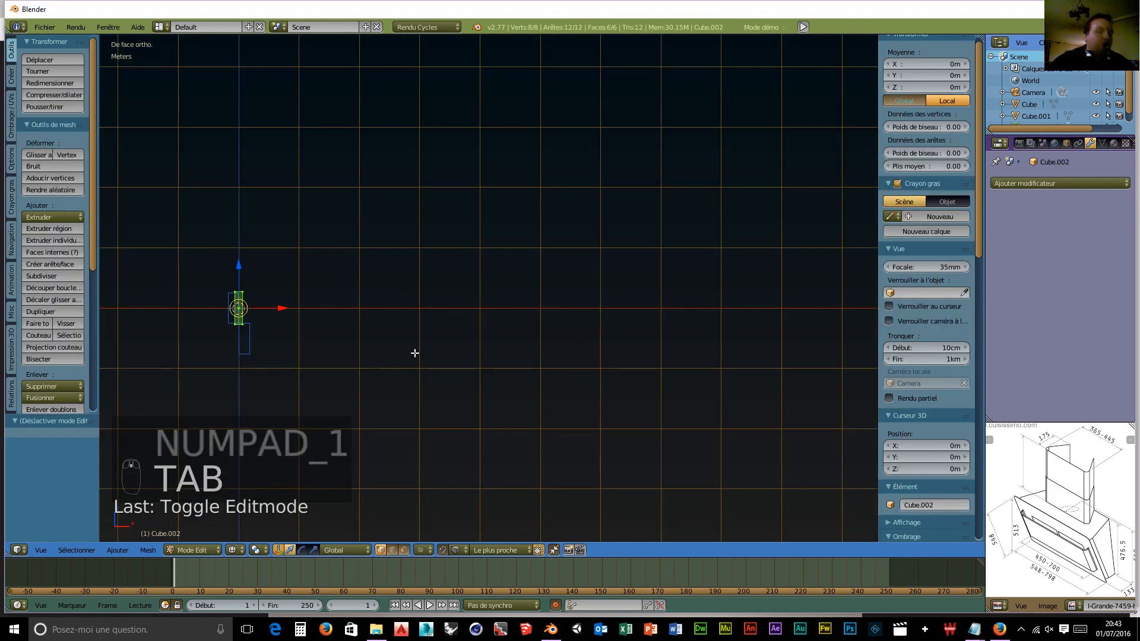
pyautogui.keyDown('shift'); pyautogui.moveTo(437, 341); pyautogui.dragTo(714, 331, button='middle'); pyautogui.keyUp('shift')
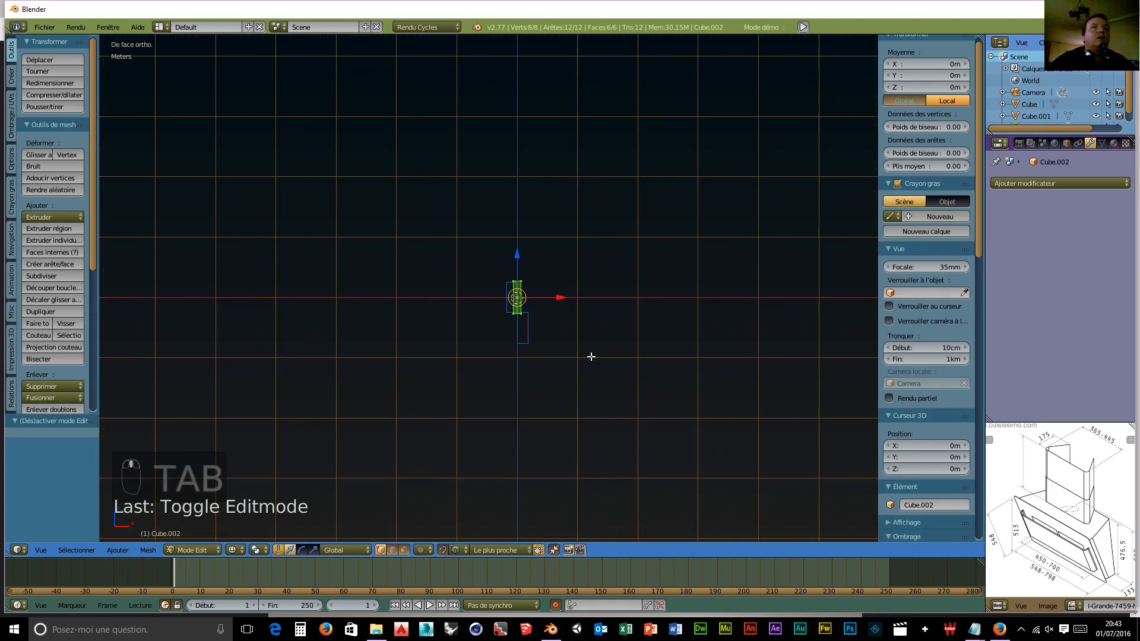
pyautogui.scroll(6, 605, 348)
pyautogui.click(191, 549)
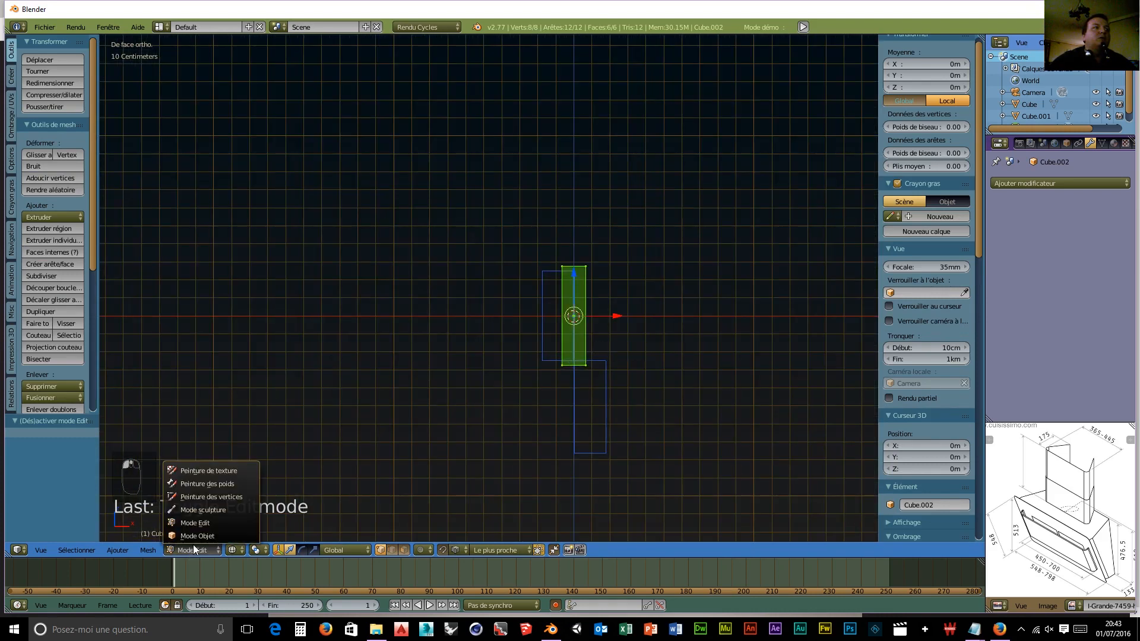
pyautogui.click(193, 536)
pyautogui.moveTo(575, 273); pyautogui.dragTo(572, 375)
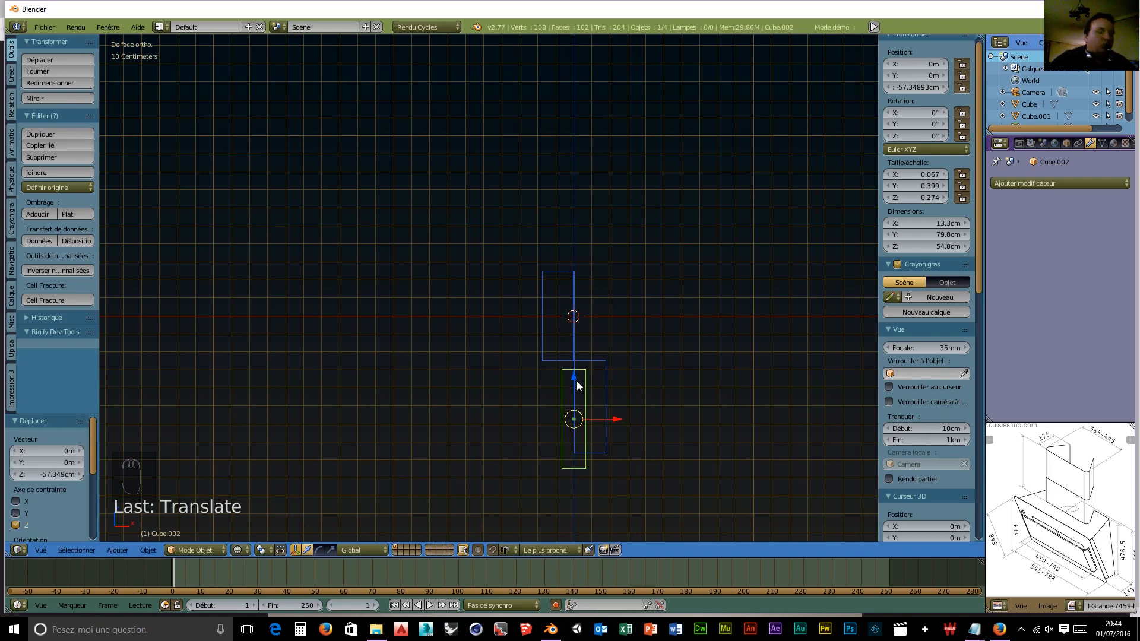
pyautogui.moveTo(573, 378); pyautogui.dragTo(548, 362)
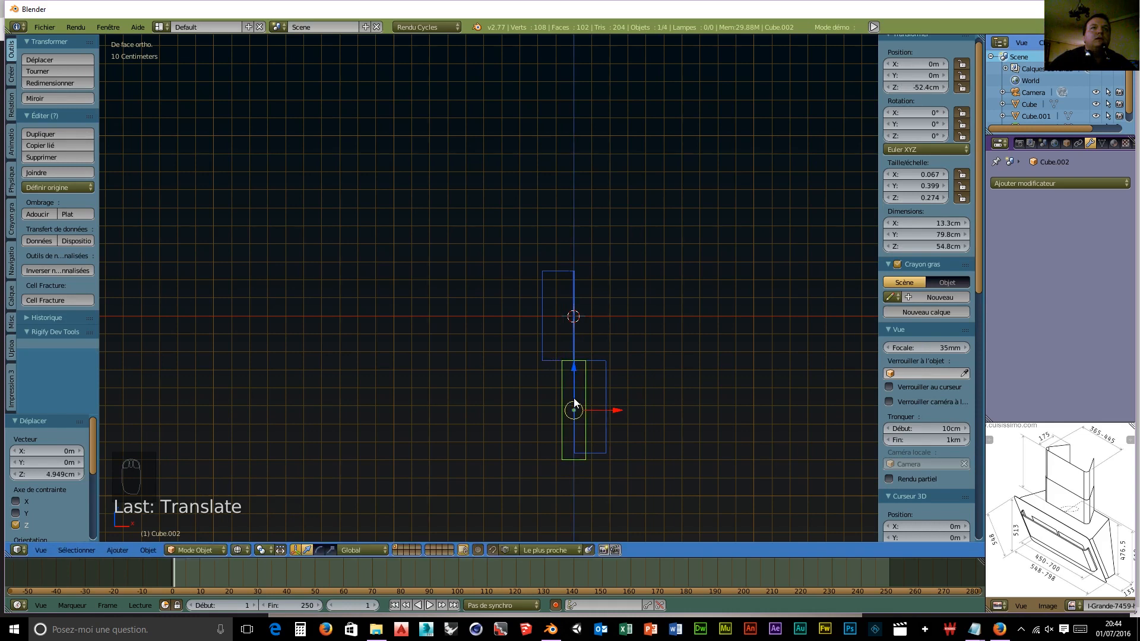
pyautogui.moveTo(617, 410); pyautogui.dragTo(548, 350)
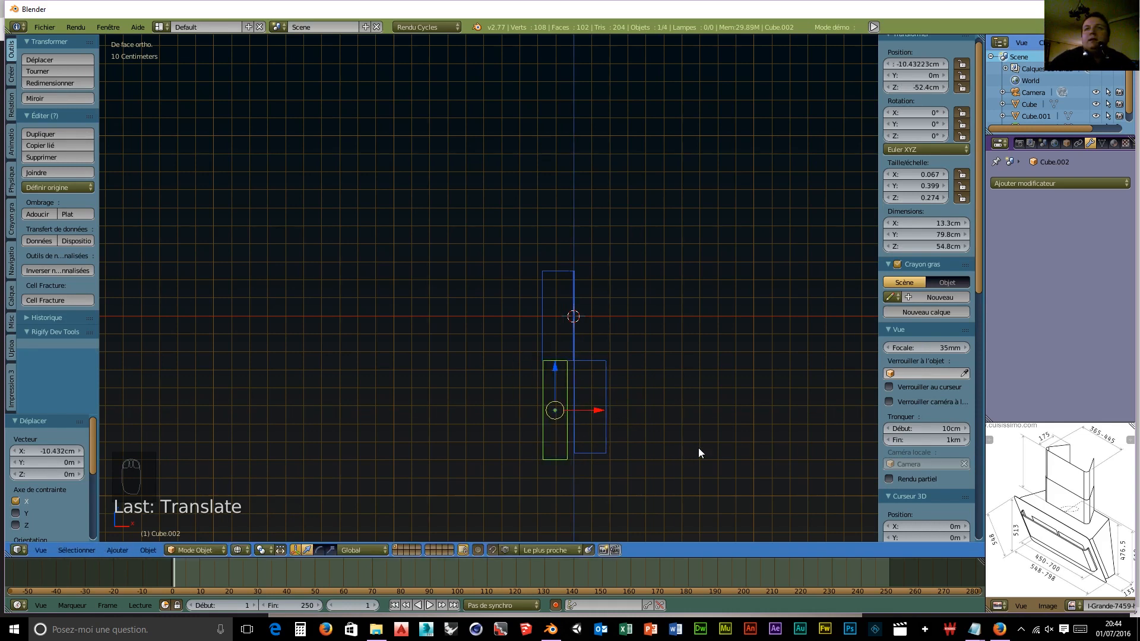
# Step: Pull the block's top front edge forward about 21.53 cm along X, level with the square box's front
pyautogui.click(205, 551)
pyautogui.click(201, 524)
pyautogui.moveTo(618, 465)
pyautogui.mouseDown(button='middle')
pyautogui.moveTo(624, 489)
pyautogui.moveTo(611, 470)
pyautogui.mouseUp(button='middle')
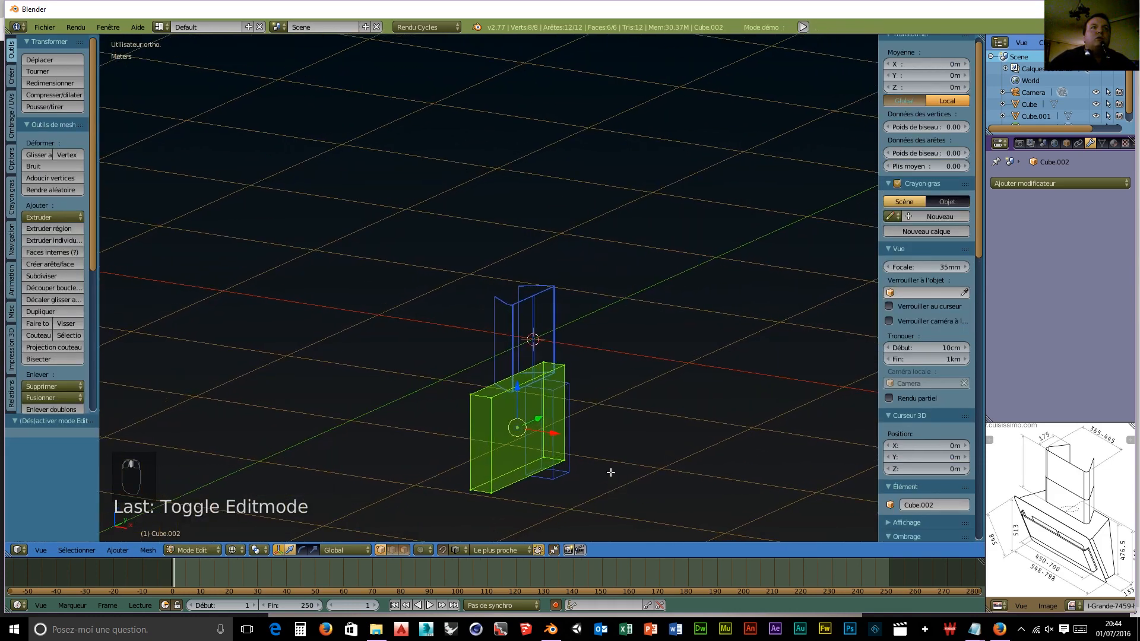
pyautogui.rightClick(526, 382)
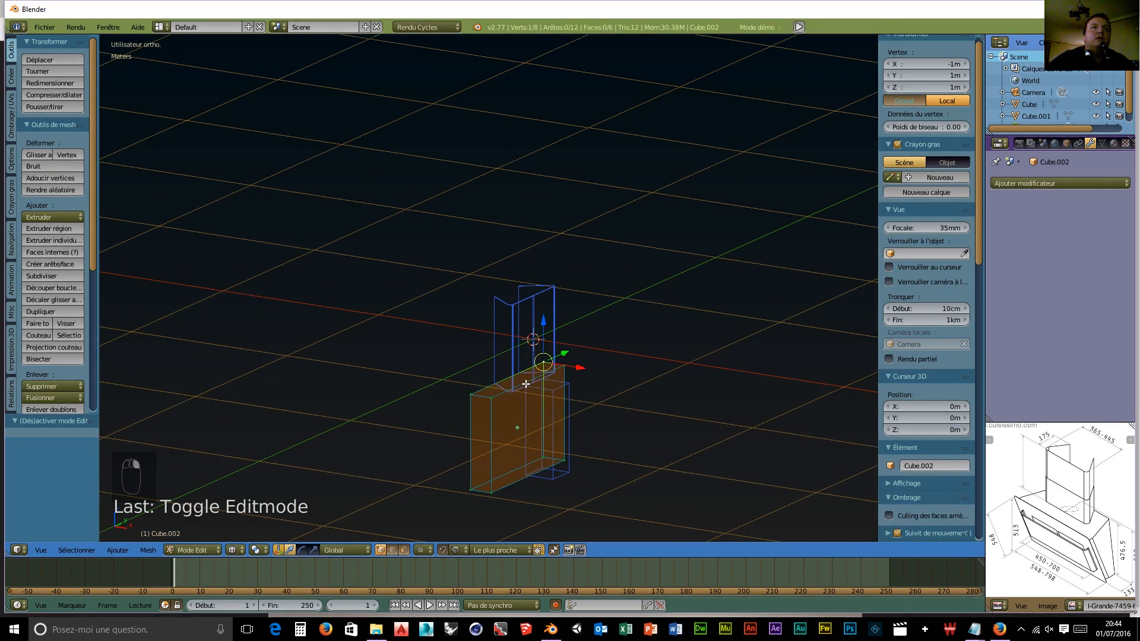
pyautogui.rightClick(492, 397)
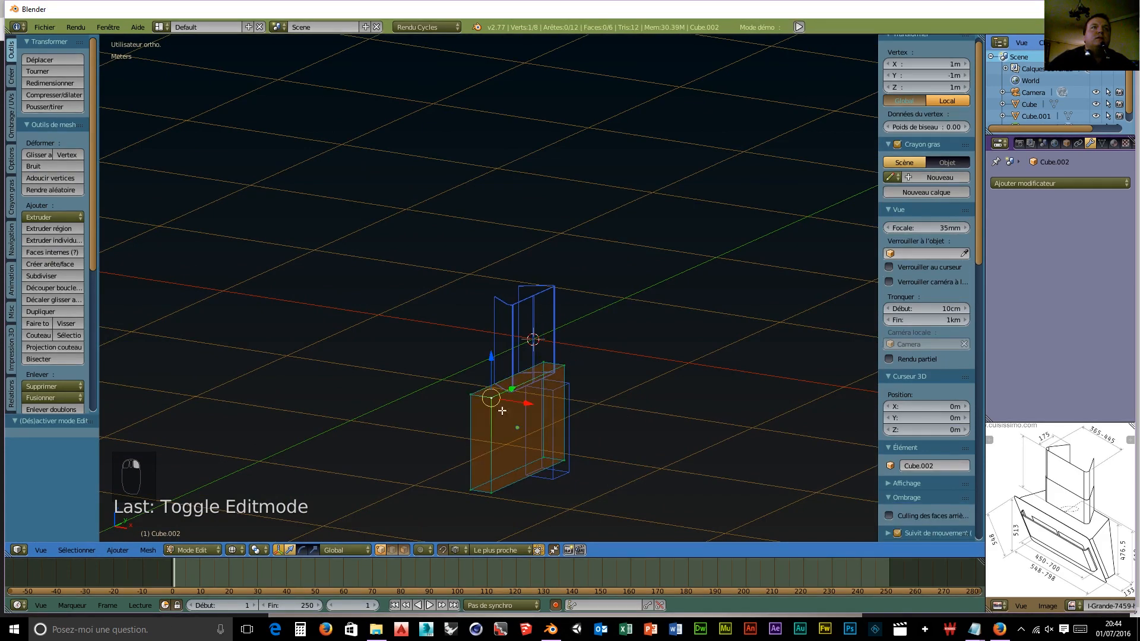
pyautogui.click(392, 549)
pyautogui.rightClick(528, 389)
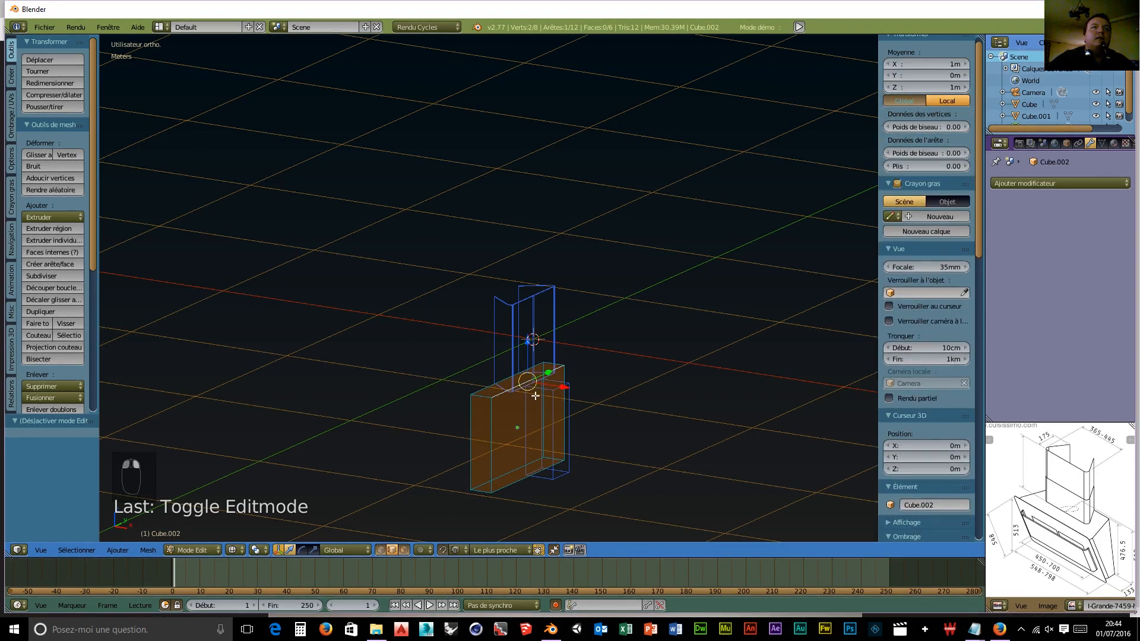
pyautogui.click(564, 387)
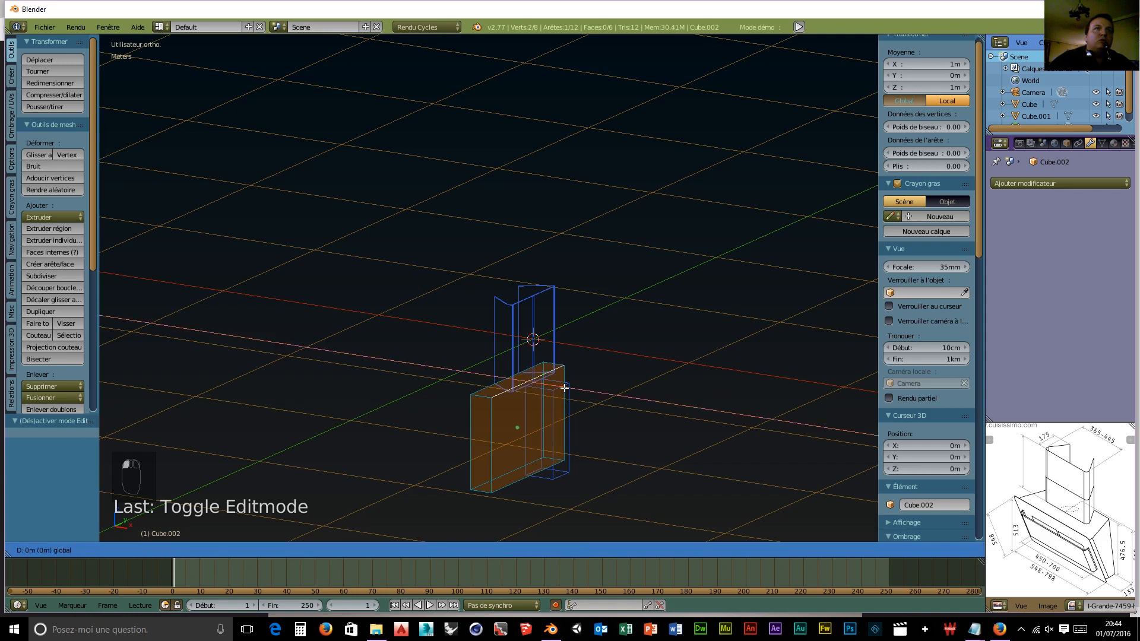
pyautogui.moveTo(564, 387); pyautogui.dragTo(562, 387)
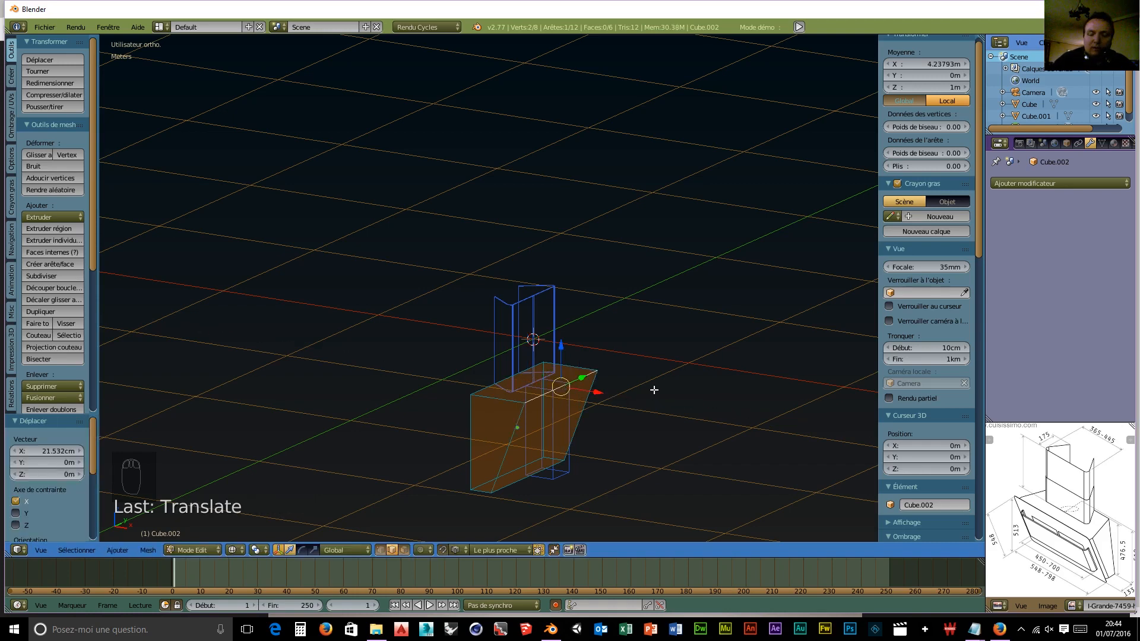
# Step: Lower the square reference box 3.5 cm along Z so its base lines up with the hood body's base
pyautogui.press('KP_1')
pyautogui.scroll(4, 621, 395)
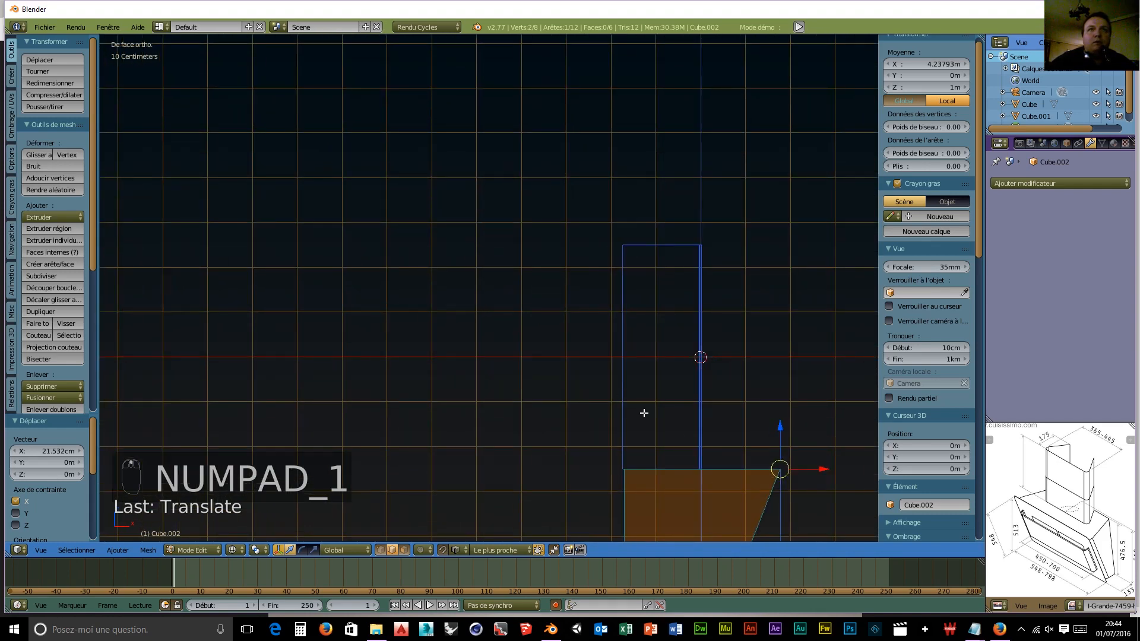
pyautogui.keyDown('shift'); pyautogui.moveTo(724, 382); pyautogui.dragTo(437, 115, button='middle'); pyautogui.keyUp('shift')
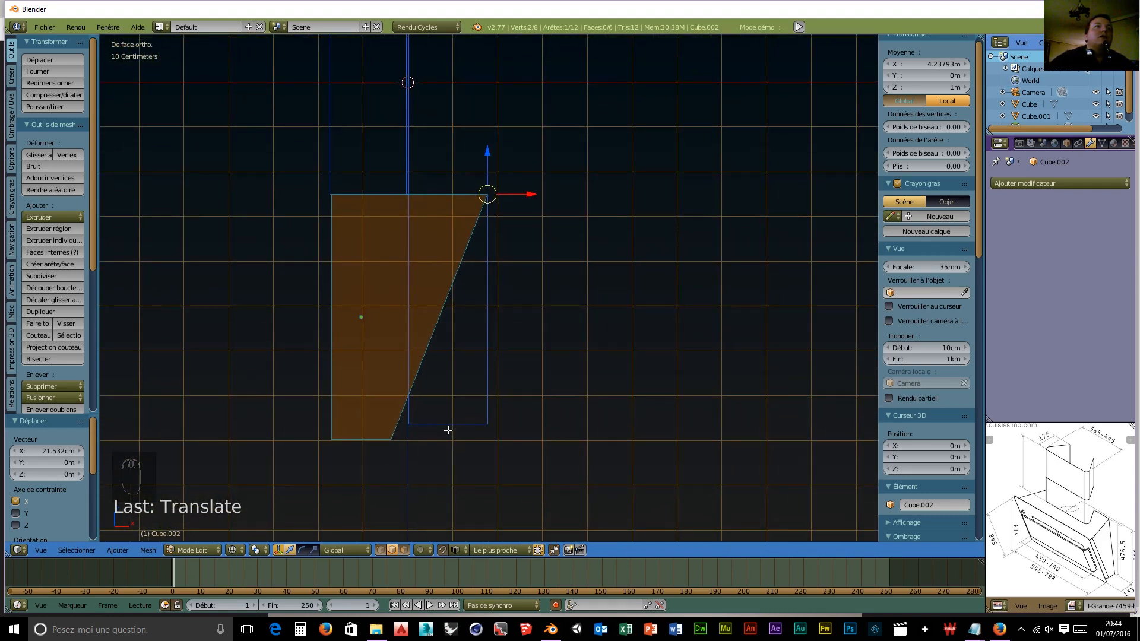
pyautogui.click(191, 550)
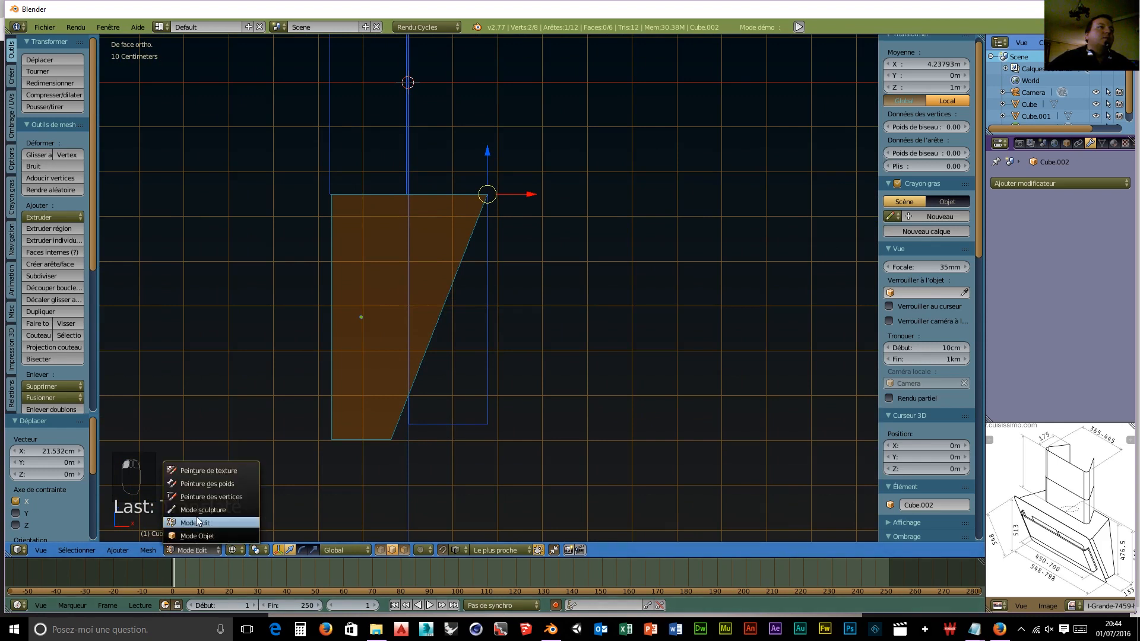
pyautogui.click(198, 537)
pyautogui.rightClick(439, 423)
pyautogui.press('g')
pyautogui.press('z')
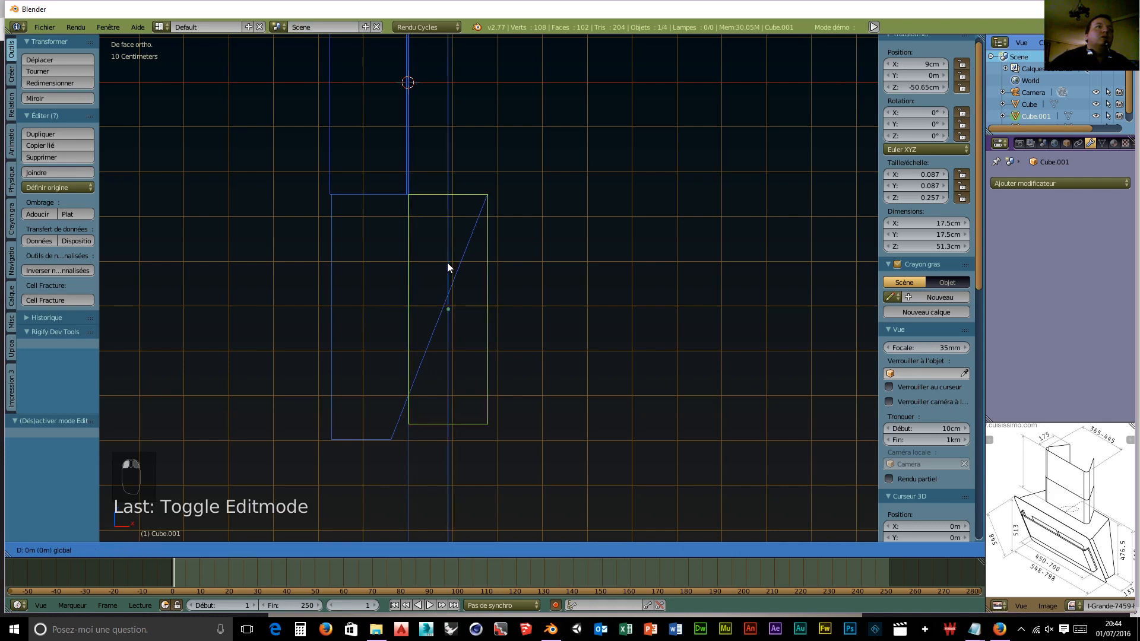
pyautogui.click(378, 436)
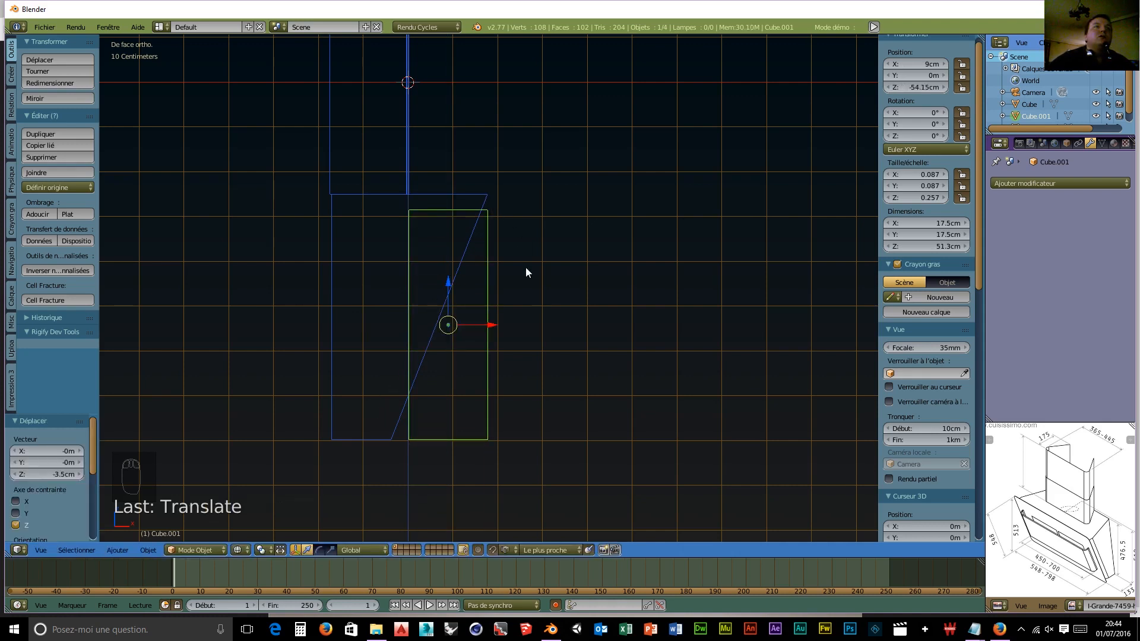
# Step: Lower the hood body's top front edge 3.5 cm along Z to the top of the square reference box
pyautogui.rightClick(340, 438)
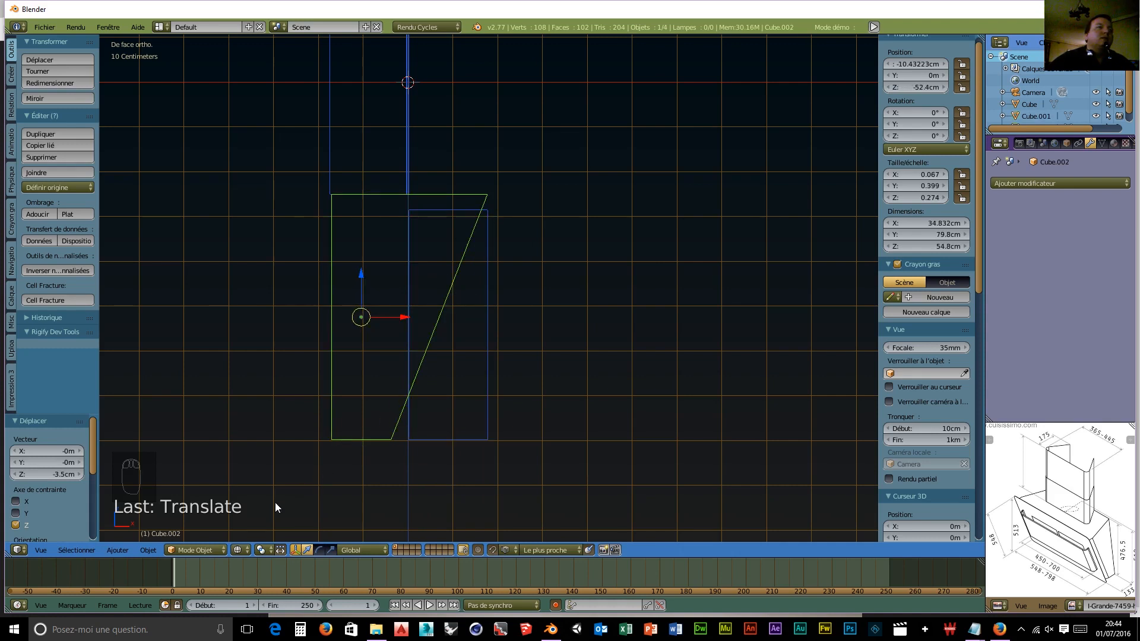
pyautogui.click(199, 548)
pyautogui.click(205, 522)
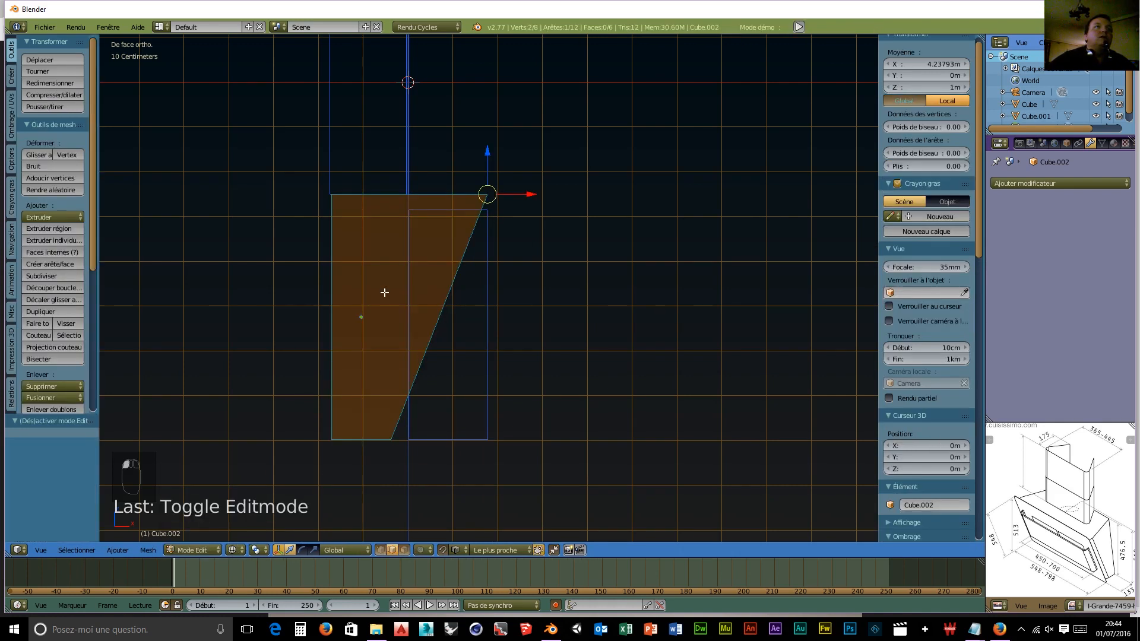
pyautogui.click(487, 148)
pyautogui.moveTo(487, 149); pyautogui.dragTo(459, 214)
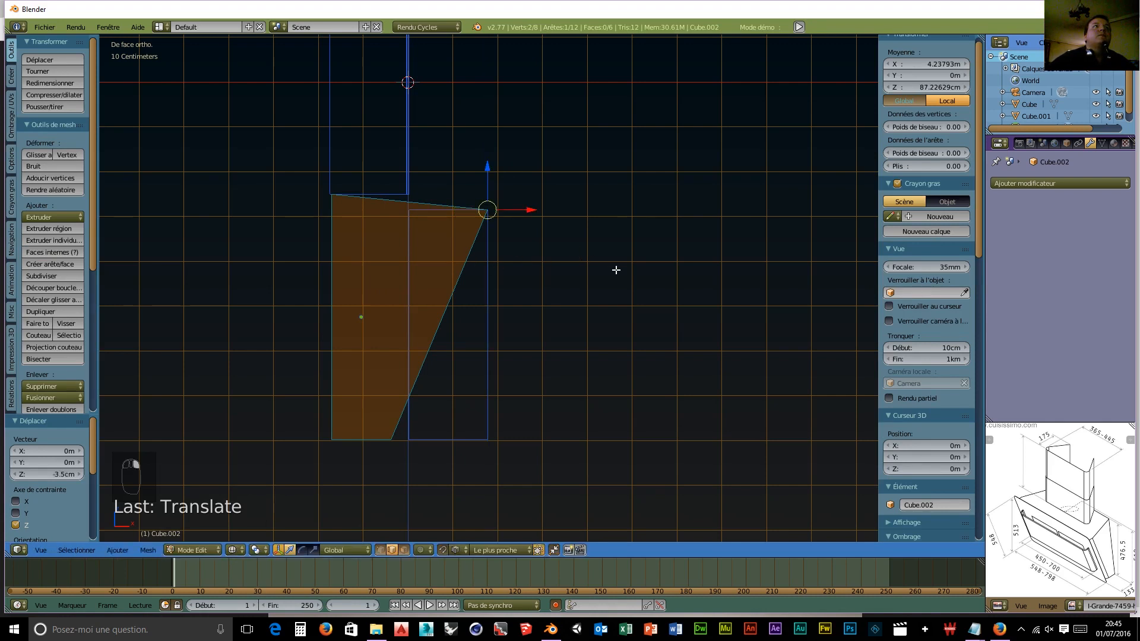
# Step: Shift the hood body to about Z -50.68 cm and X -10.73 cm so it fits against the chimney cover
pyautogui.click(205, 550)
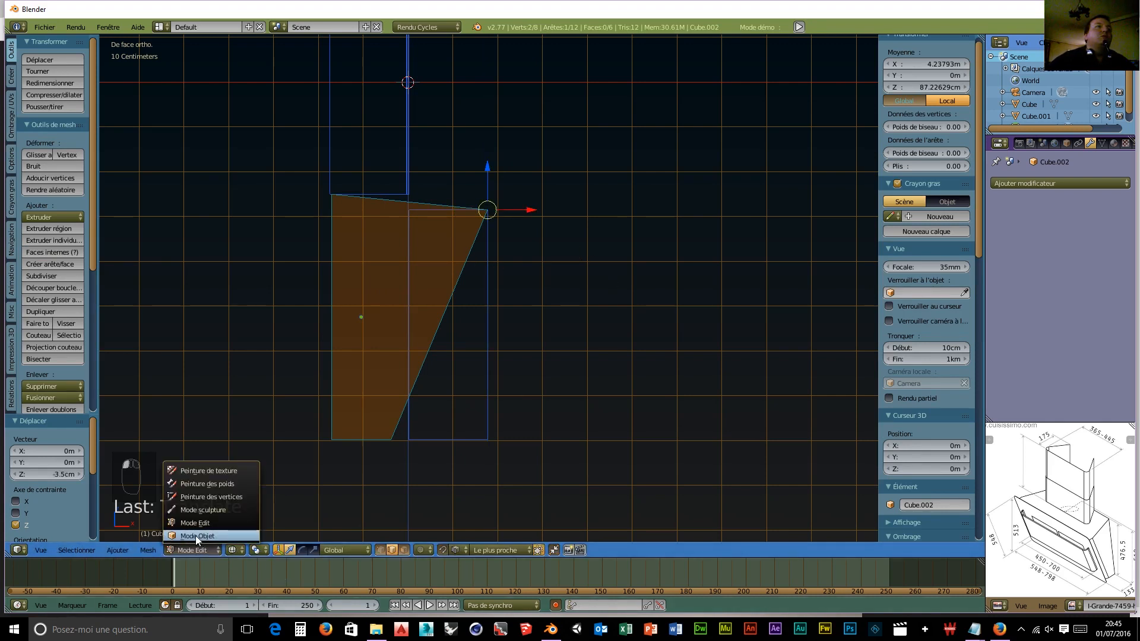
pyautogui.click(195, 536)
pyautogui.moveTo(360, 274); pyautogui.dragTo(359, 266)
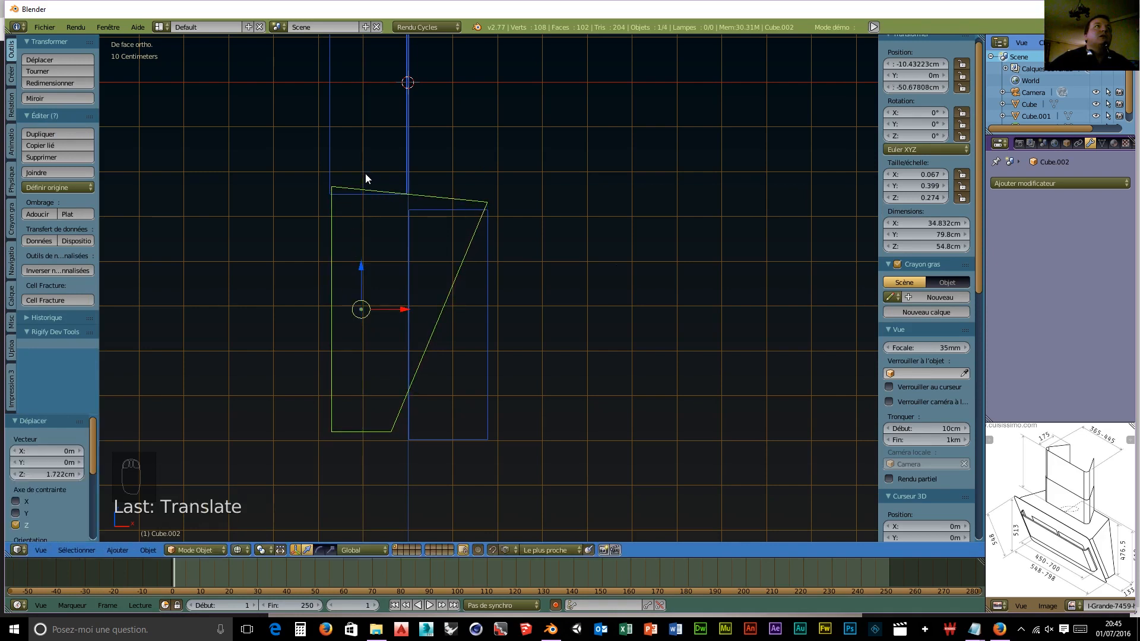
pyautogui.moveTo(404, 309); pyautogui.dragTo(328, 136)
# Step: Delete the square reference box in front of the hood body
pyautogui.moveTo(603, 312); pyautogui.dragTo(389, 385, button='middle')
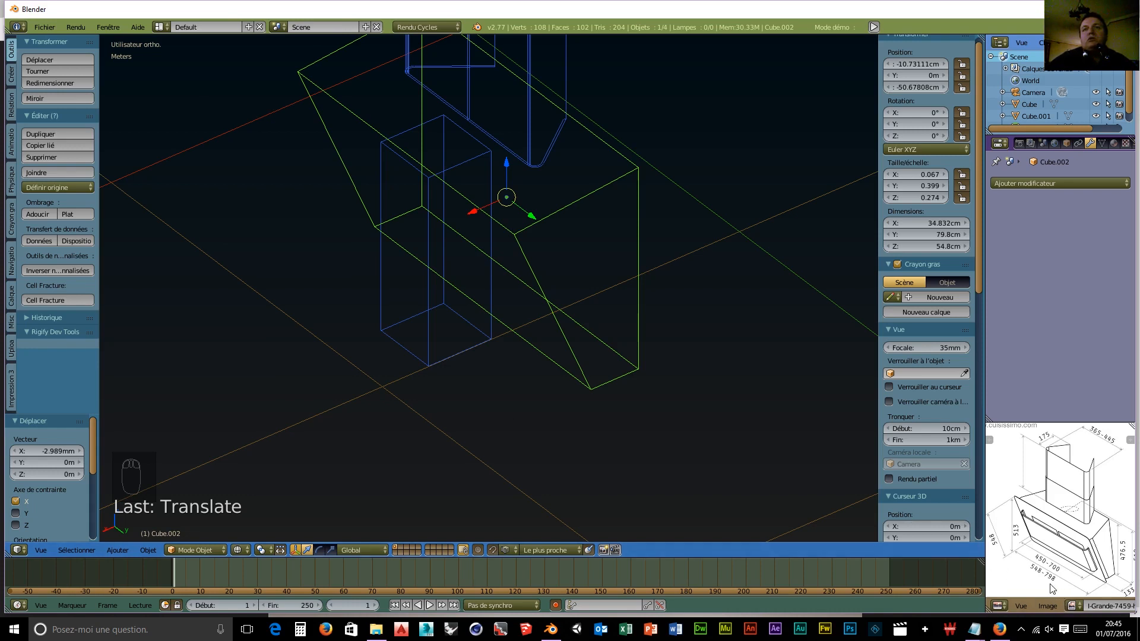
pyautogui.moveTo(522, 406); pyautogui.dragTo(537, 386, button='middle')
pyautogui.rightClick(406, 359)
pyautogui.press('Delete')
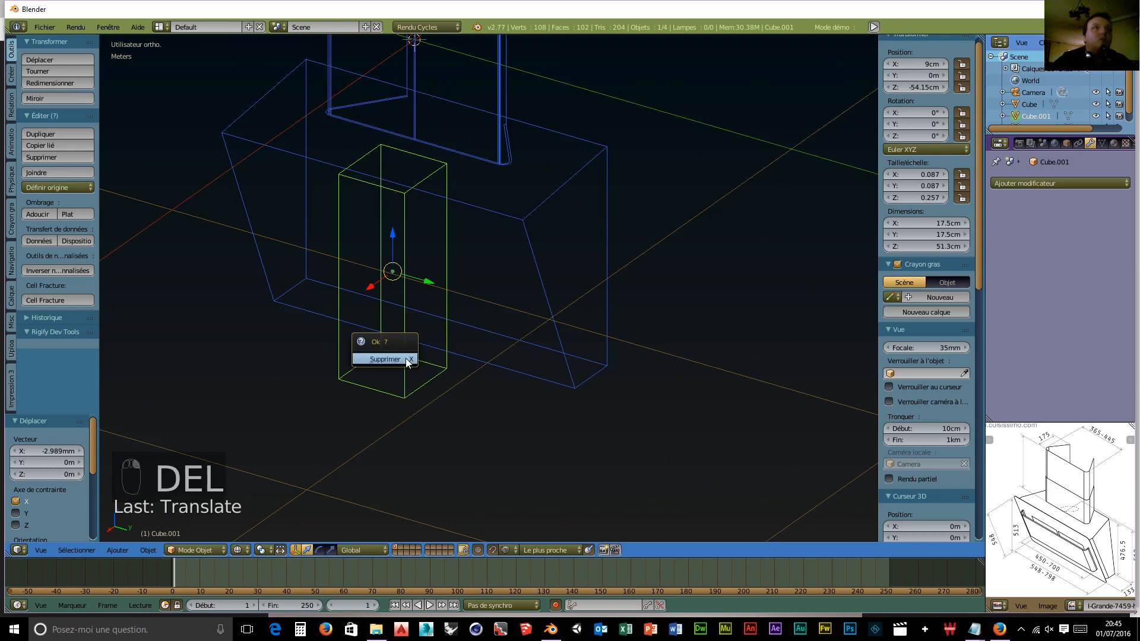
pyautogui.click(406, 359)
# Step: Duplicate the hood body's slanted front face in place and separate the copy into its own object
pyautogui.click(190, 551)
pyautogui.click(202, 536)
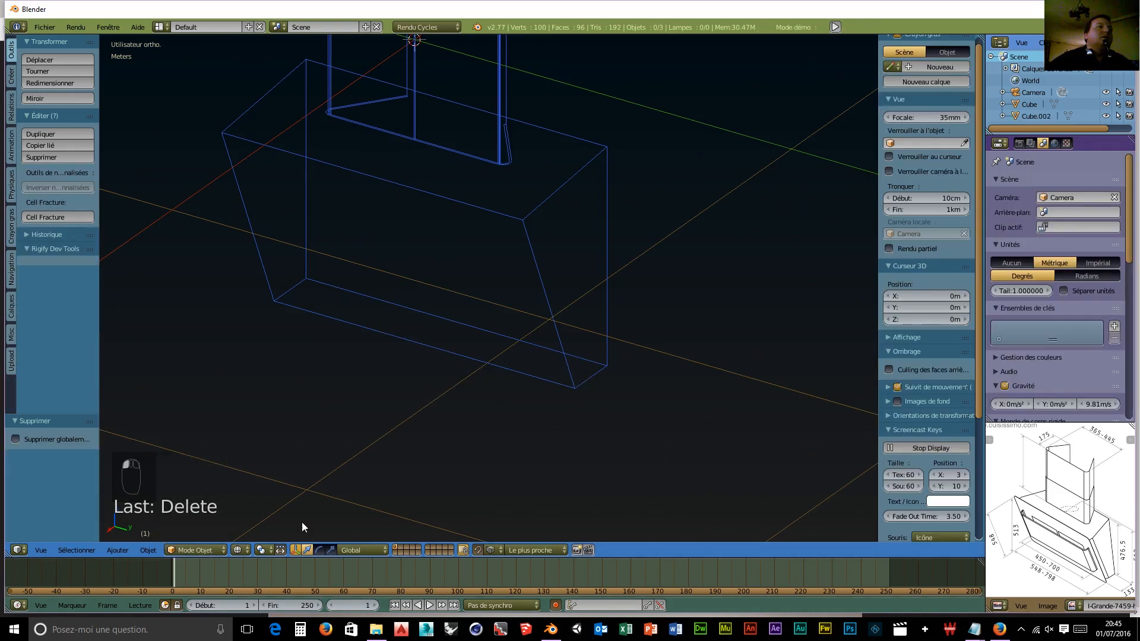
pyautogui.rightClick(430, 350)
pyautogui.click(199, 550)
pyautogui.click(190, 522)
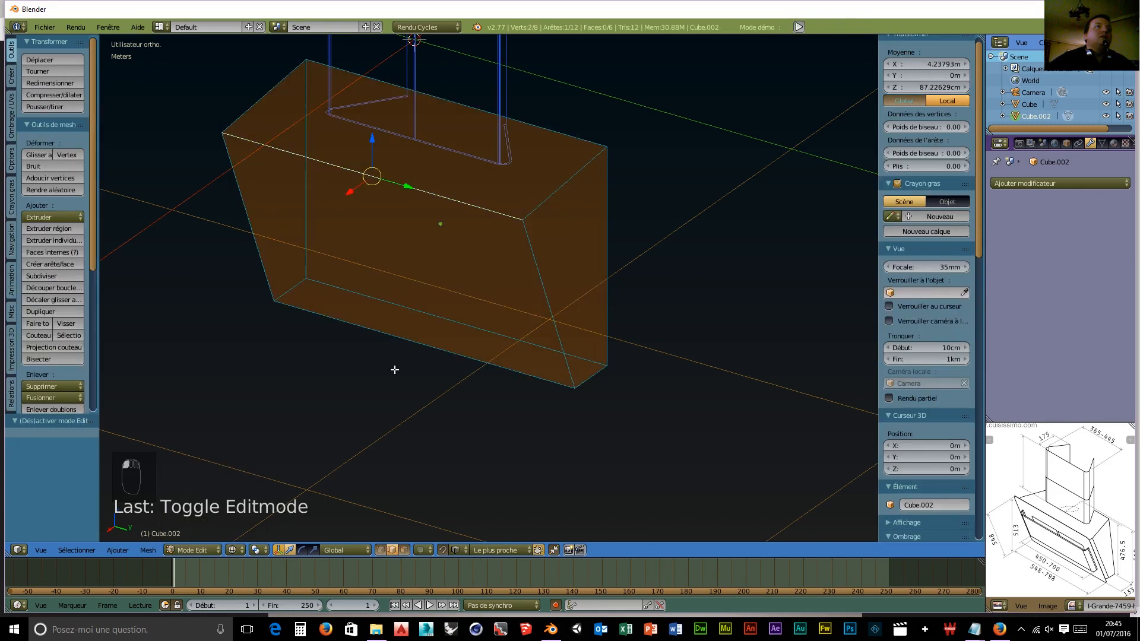
pyautogui.click(403, 550)
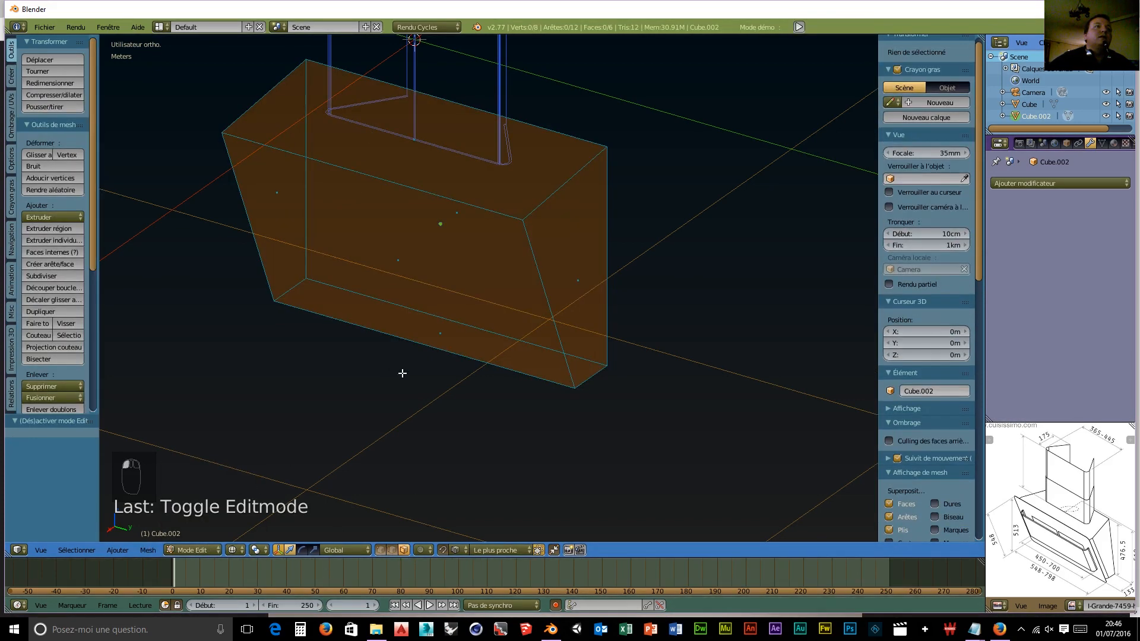
pyautogui.rightClick(393, 267)
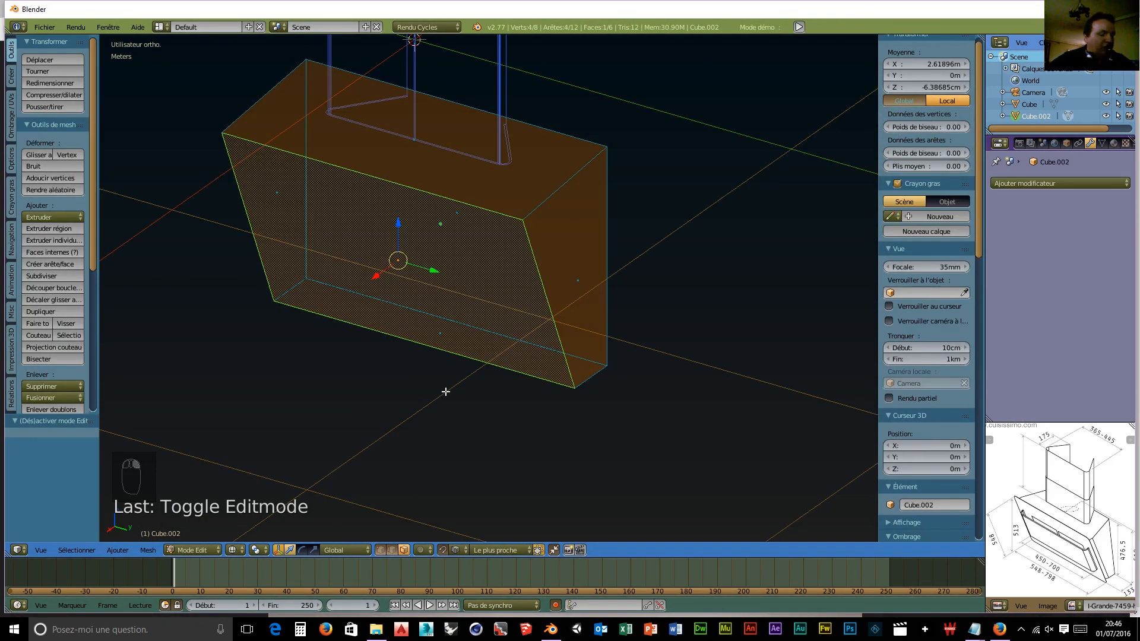
pyautogui.hotkey('shift', 'd')
pyautogui.press('Escape')
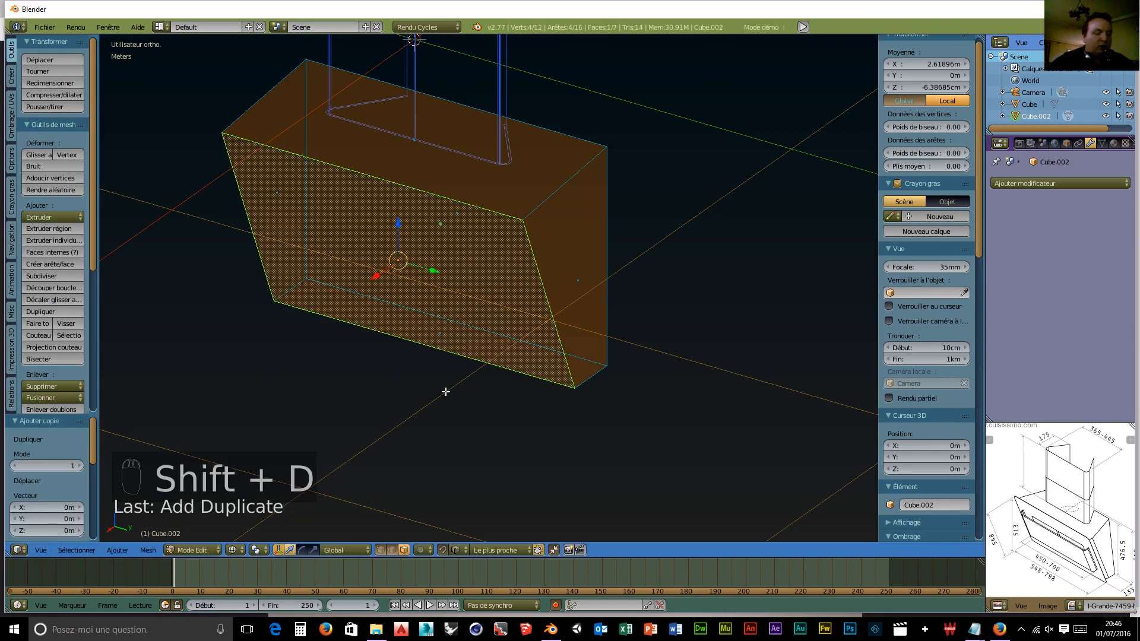
pyautogui.press('p')
pyautogui.click(446, 392)
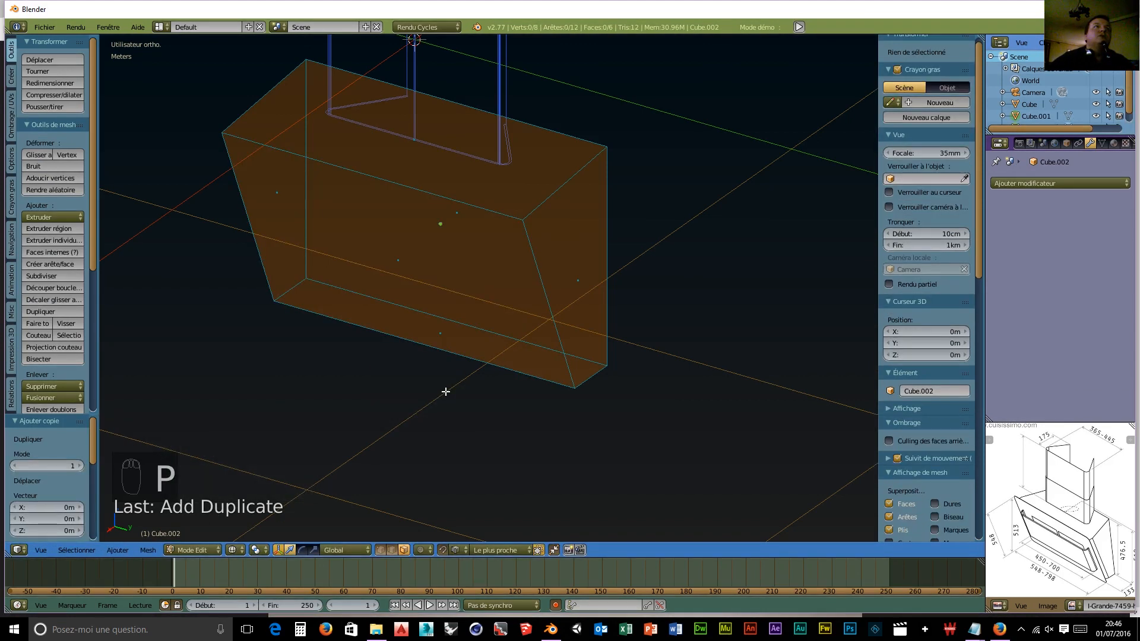
pyautogui.click(196, 550)
pyautogui.click(190, 536)
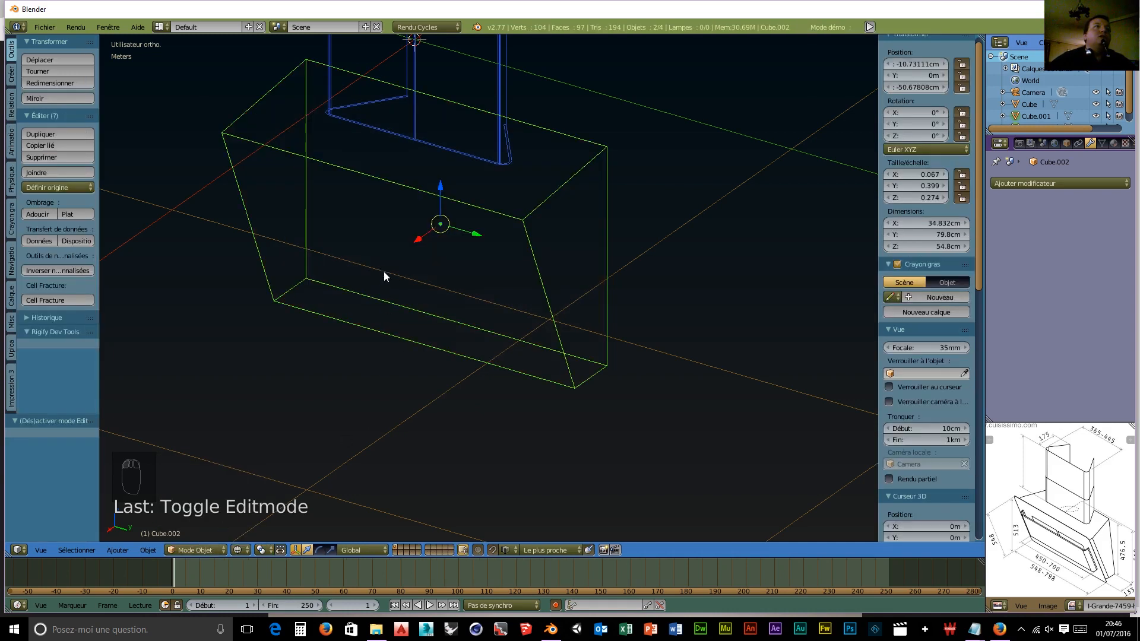
# Step: Scale the separated front panel uniformly by about 1.078 so it overhangs the hood body's slanted face
pyautogui.rightClick(403, 190)
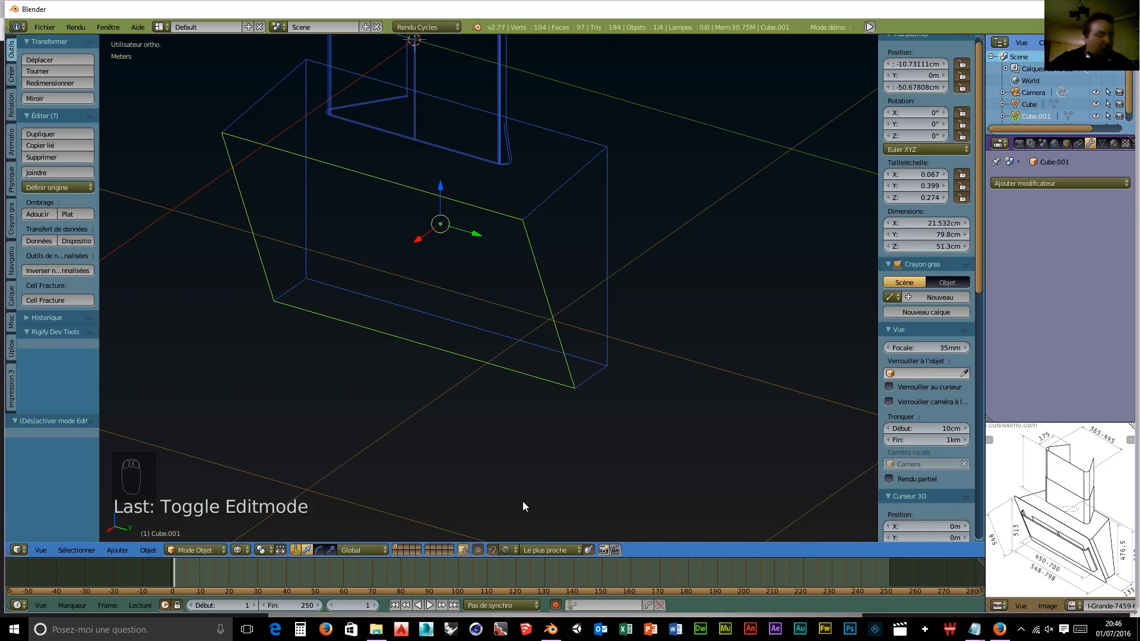
pyautogui.press('s')
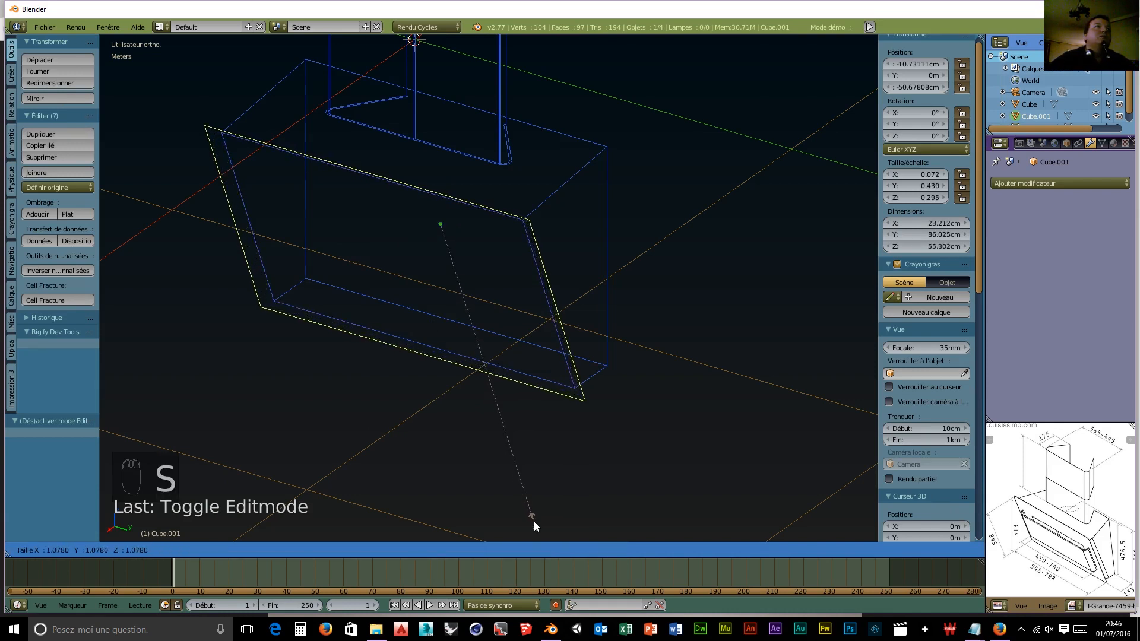
pyautogui.click(533, 521)
# Step: Extrude the whole front panel about 7.4 mm along its normal, towards the hood body
pyautogui.moveTo(708, 486); pyautogui.dragTo(650, 463, button='middle')
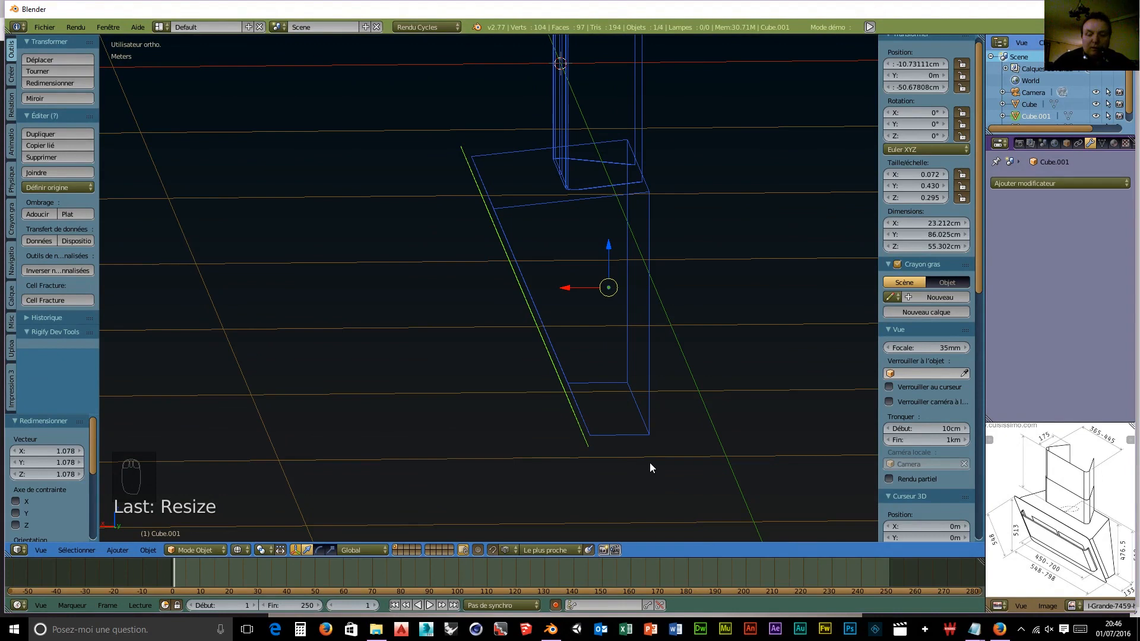
pyautogui.press('KP_1')
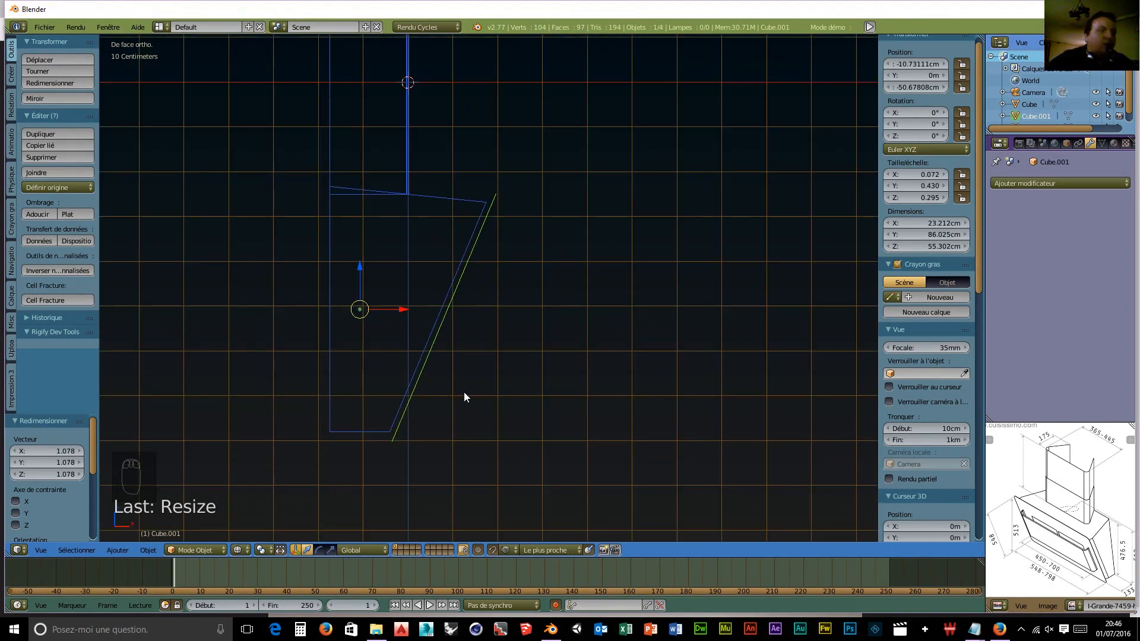
pyautogui.click(209, 550)
pyautogui.click(195, 524)
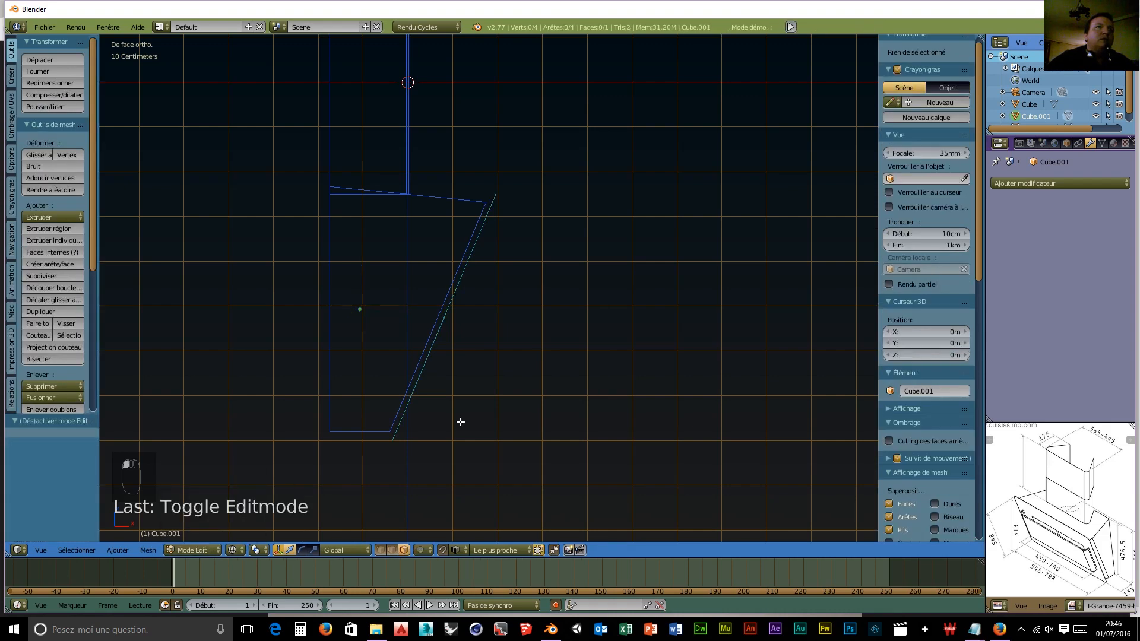
pyautogui.press('a')
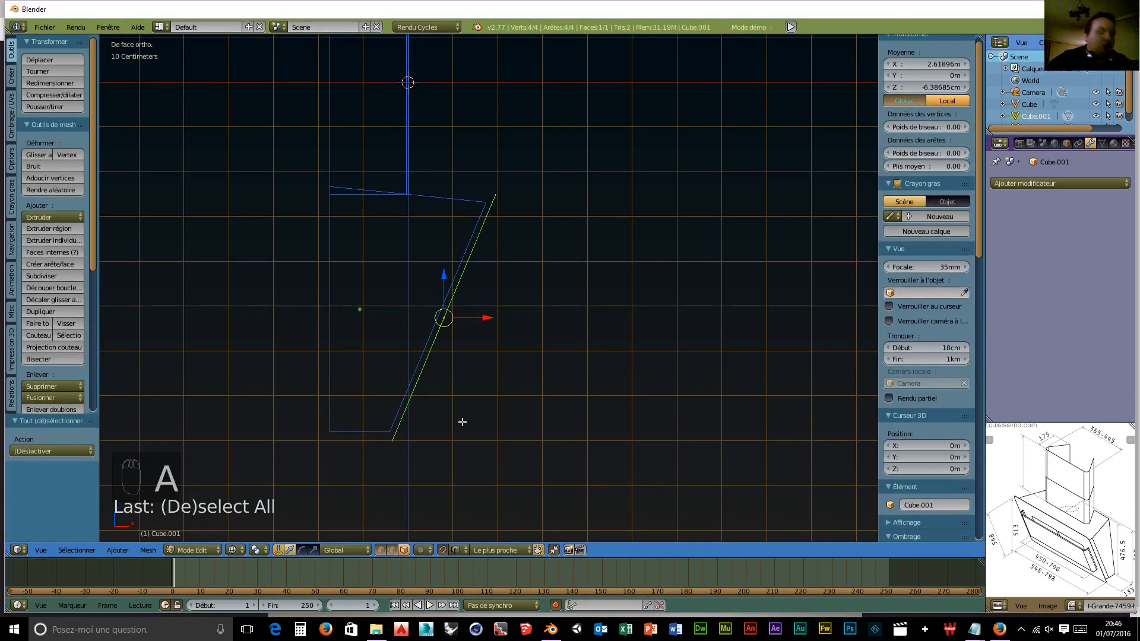
pyautogui.press('e')
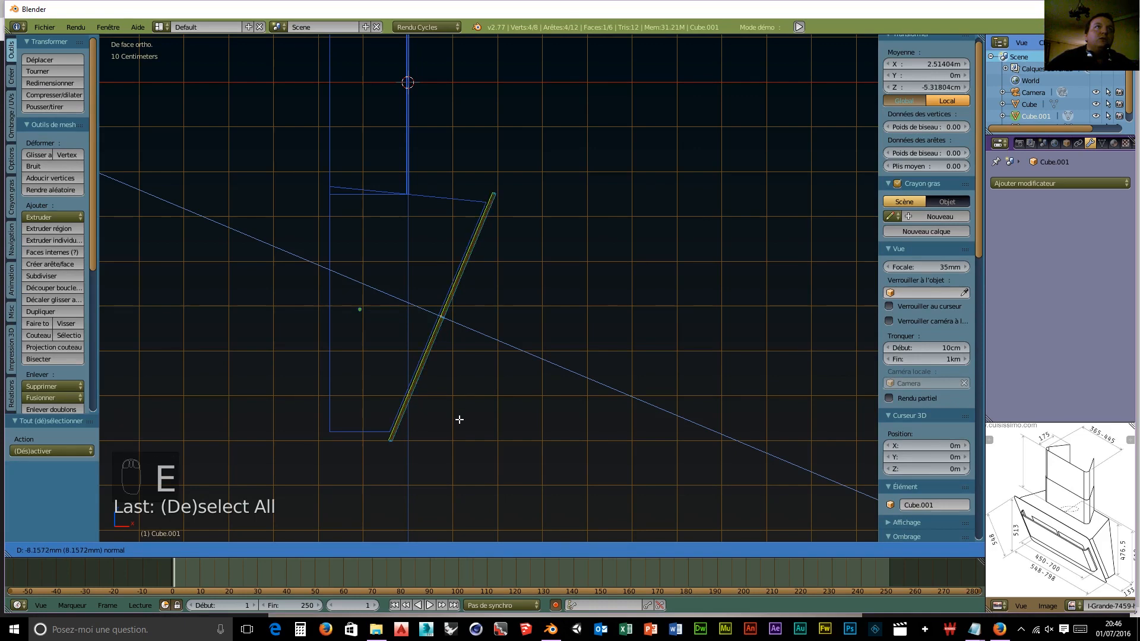
pyautogui.click(460, 419)
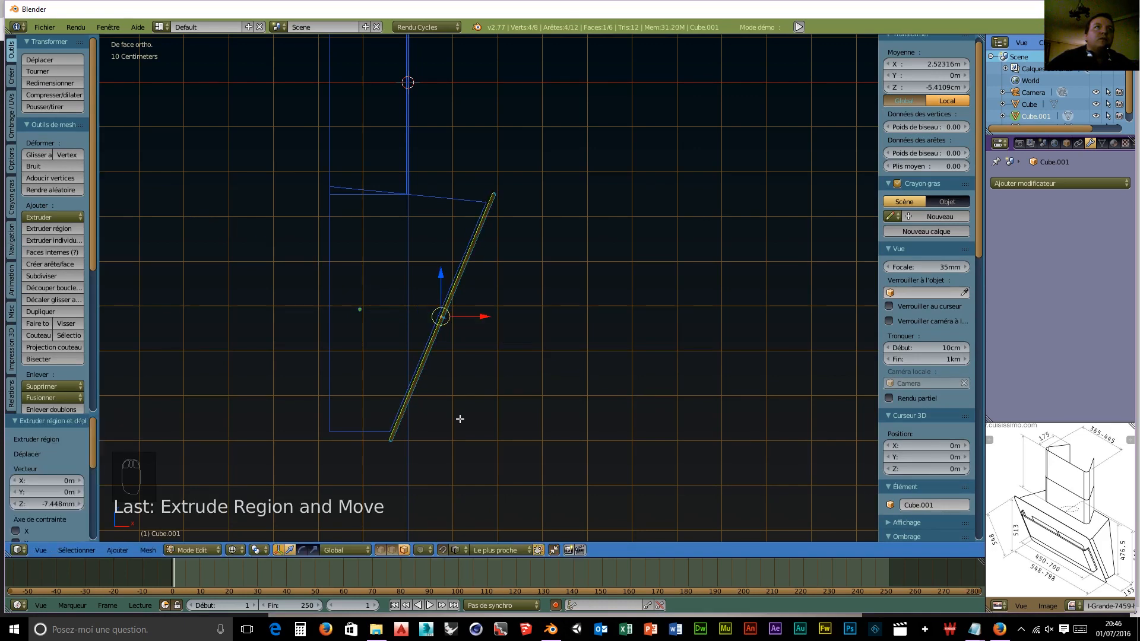
# Step: Add two vertical loop cuts to the front panel and scale them about 2.891 along Y towards its side edges
pyautogui.moveTo(562, 410); pyautogui.dragTo(450, 407, button='middle')
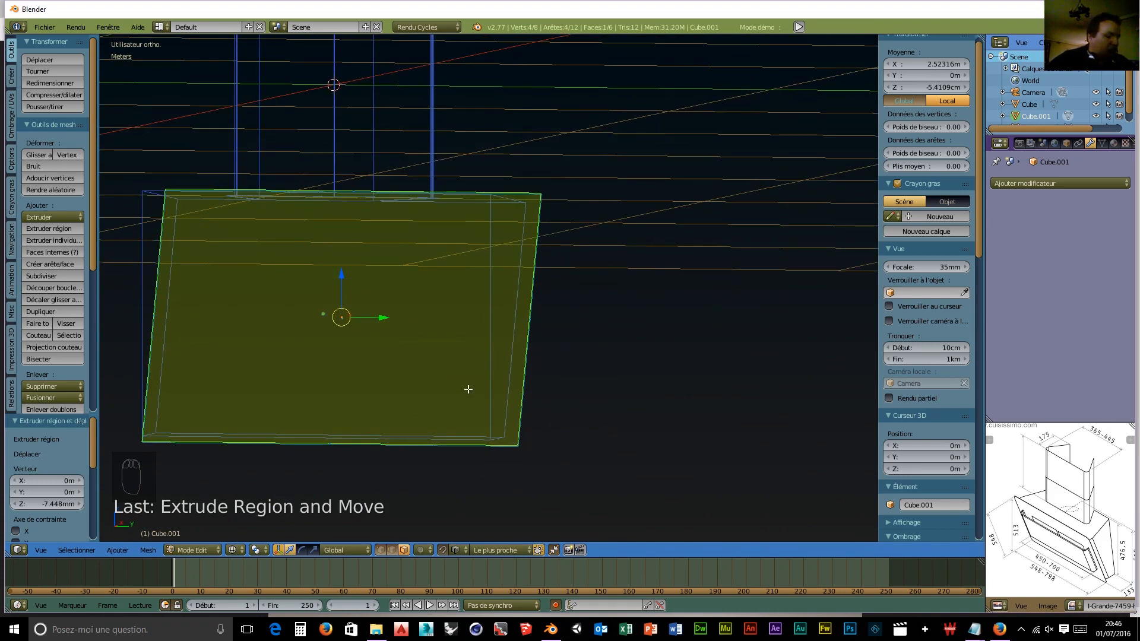
pyautogui.hotkey('ctrl', 'r')
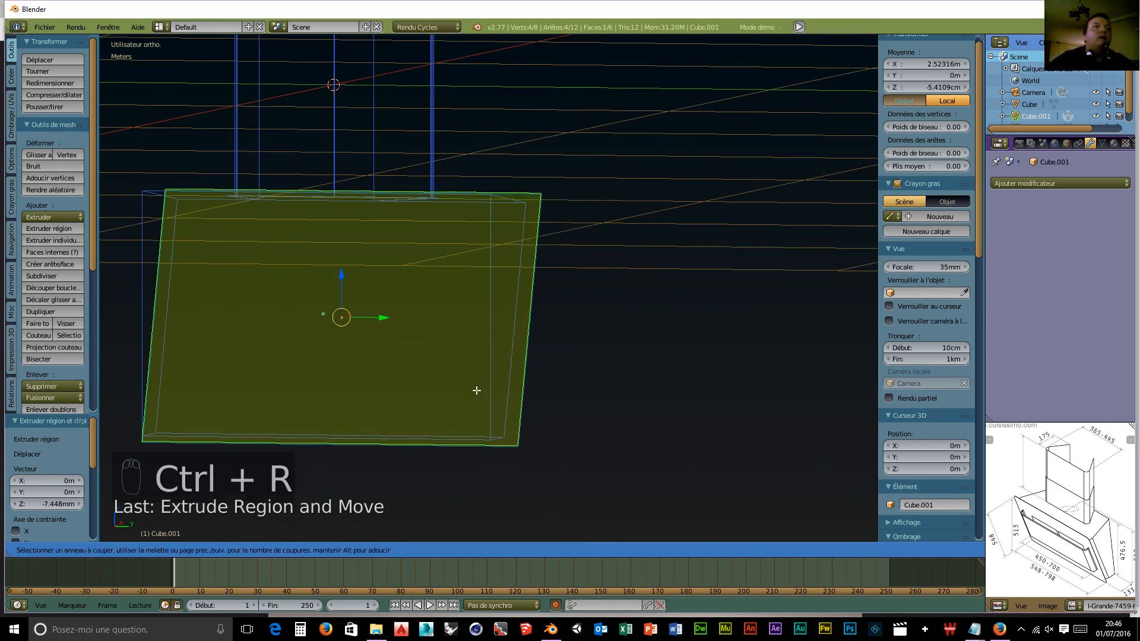
pyautogui.scroll(1, 492, 417)
pyautogui.click(492, 418)
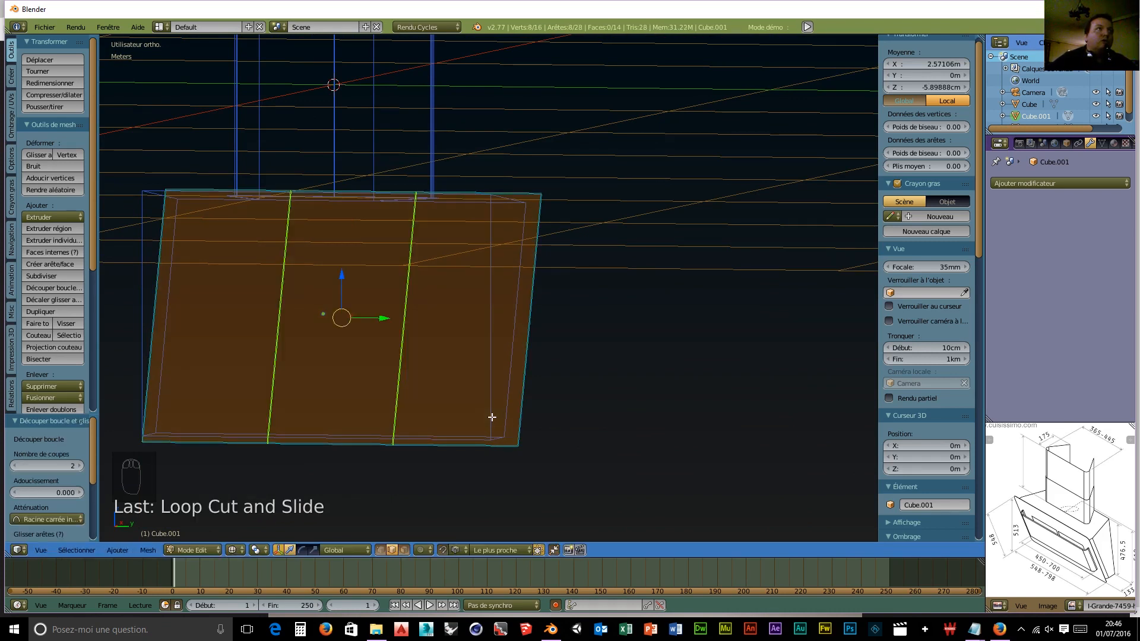
pyautogui.press('s')
pyautogui.press('y')
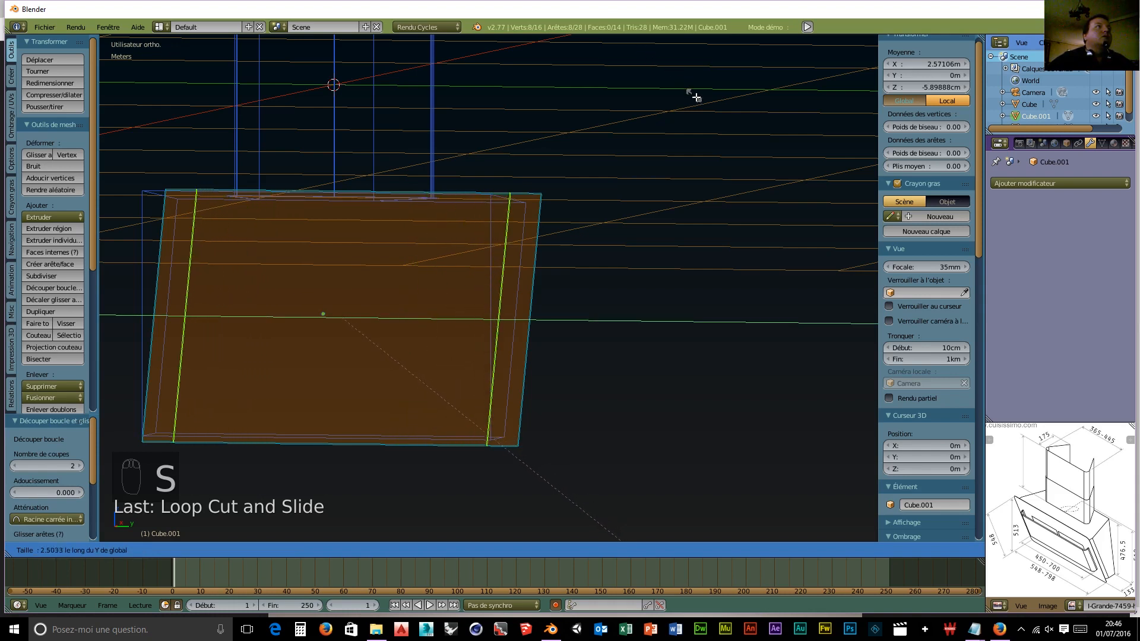
pyautogui.click(731, 159)
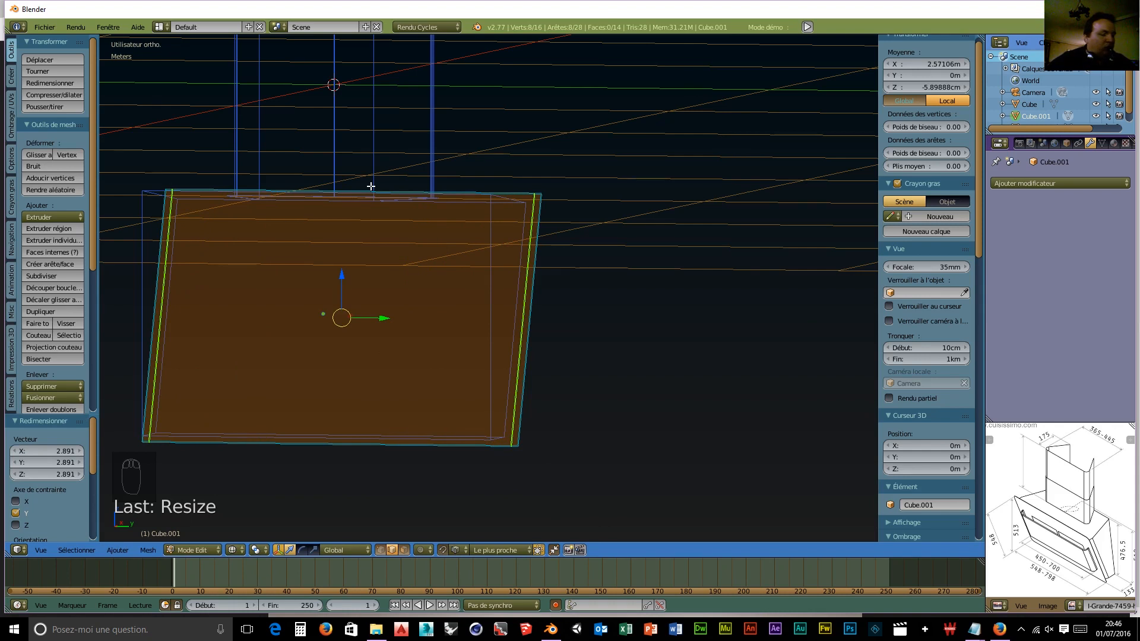
# Step: Add two horizontal loop cuts across the front panel and try to spread them apart along global Z
pyautogui.hotkey('ctrl', 'r')
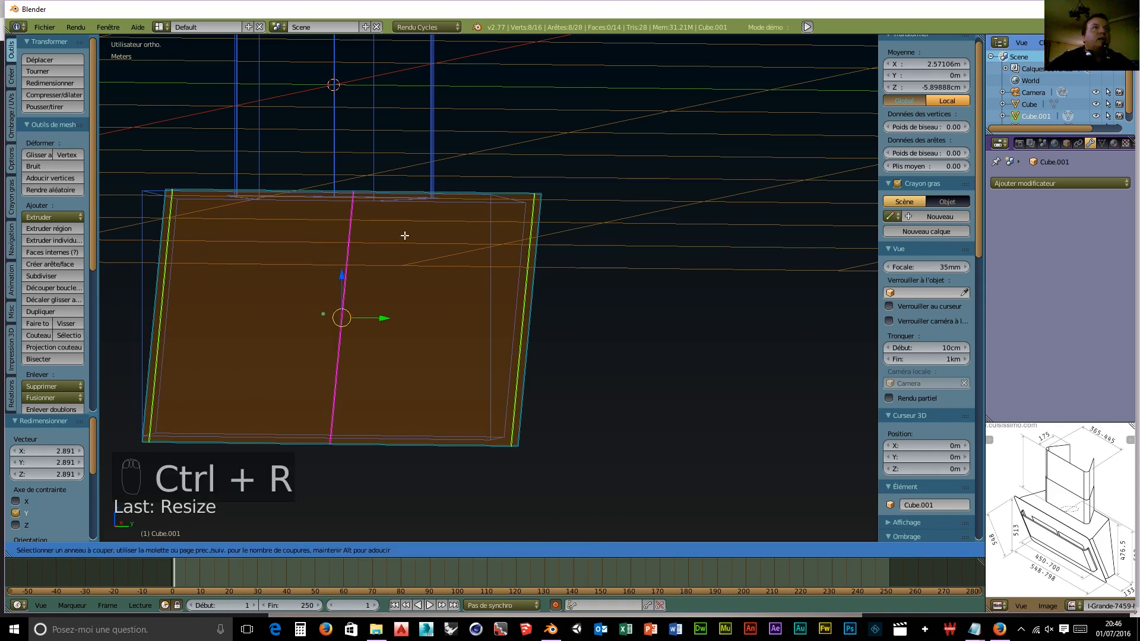
pyautogui.scroll(1, 481, 333)
pyautogui.click(481, 333)
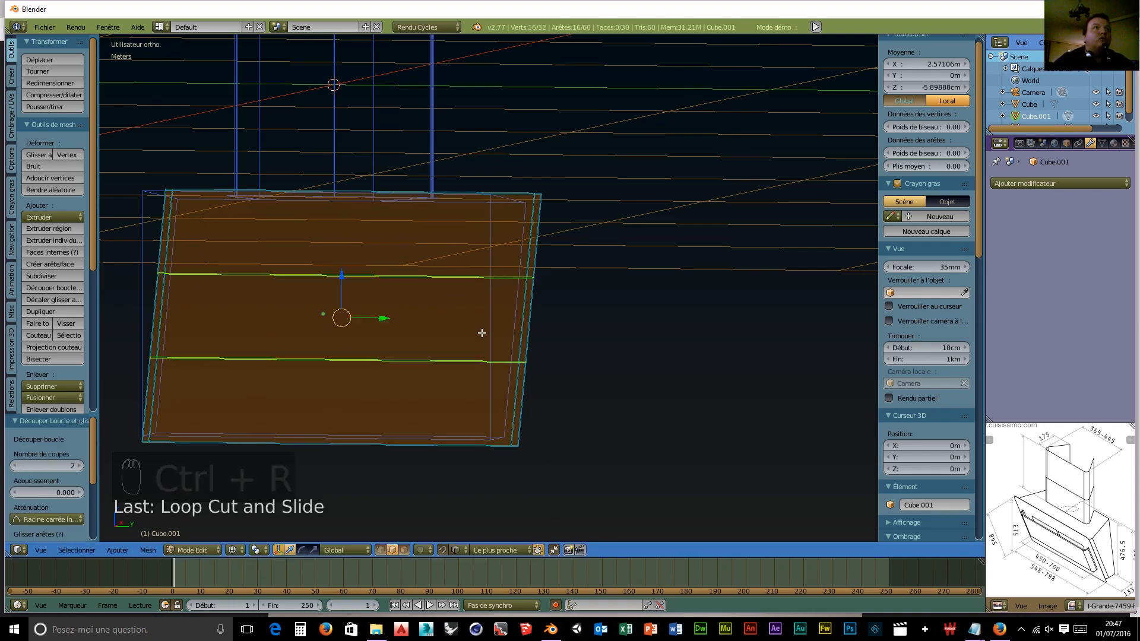
pyautogui.press('s')
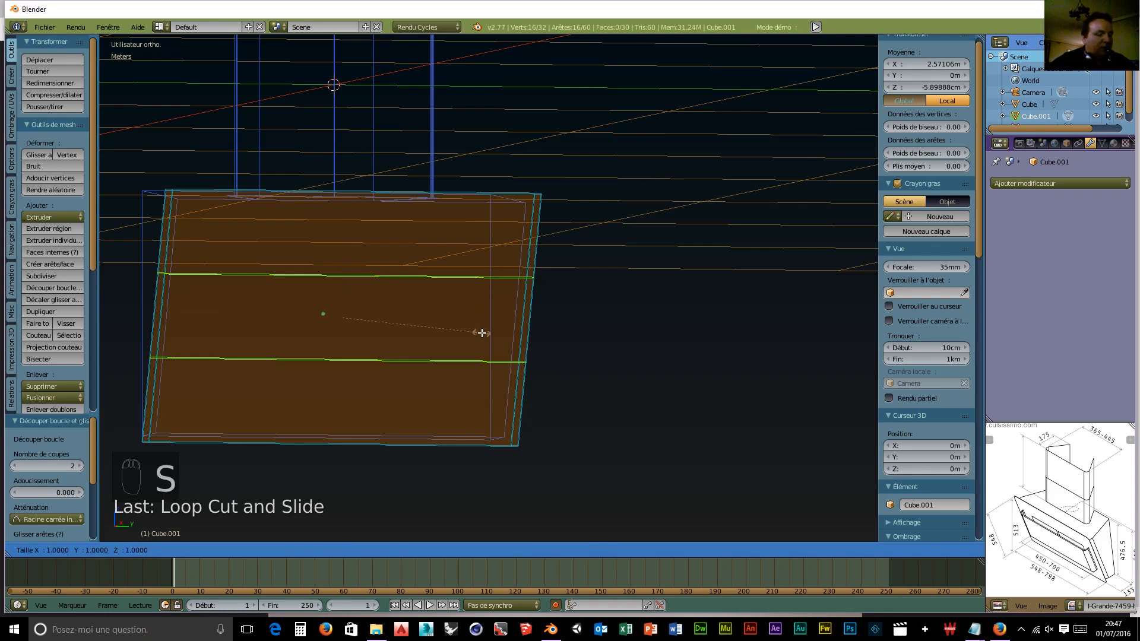
pyautogui.press('z')
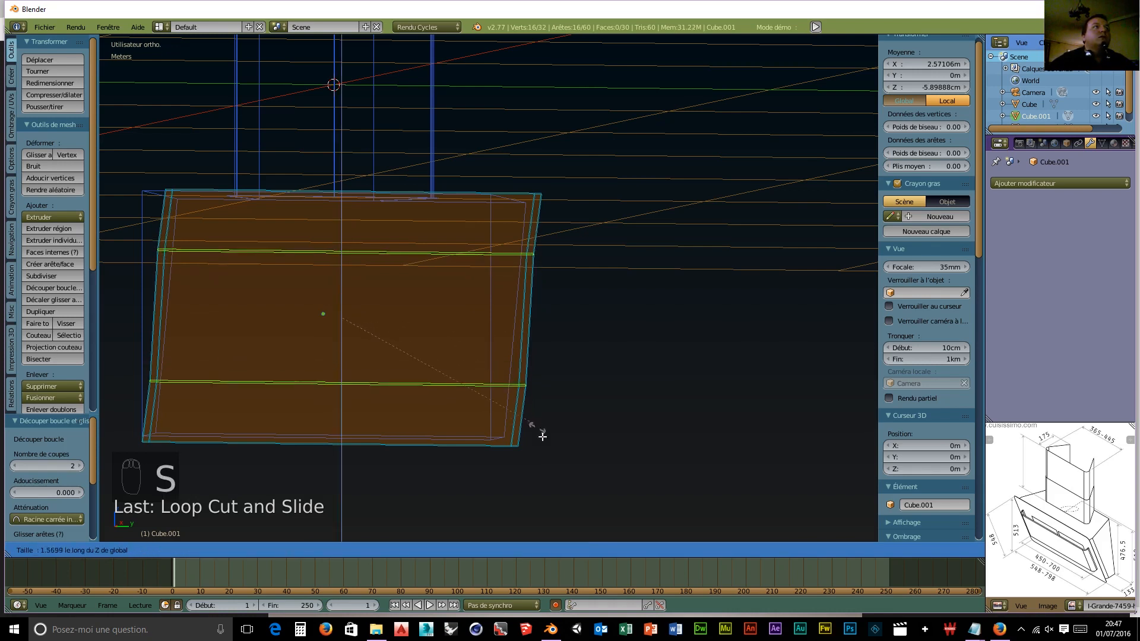
pyautogui.rightClick(547, 385)
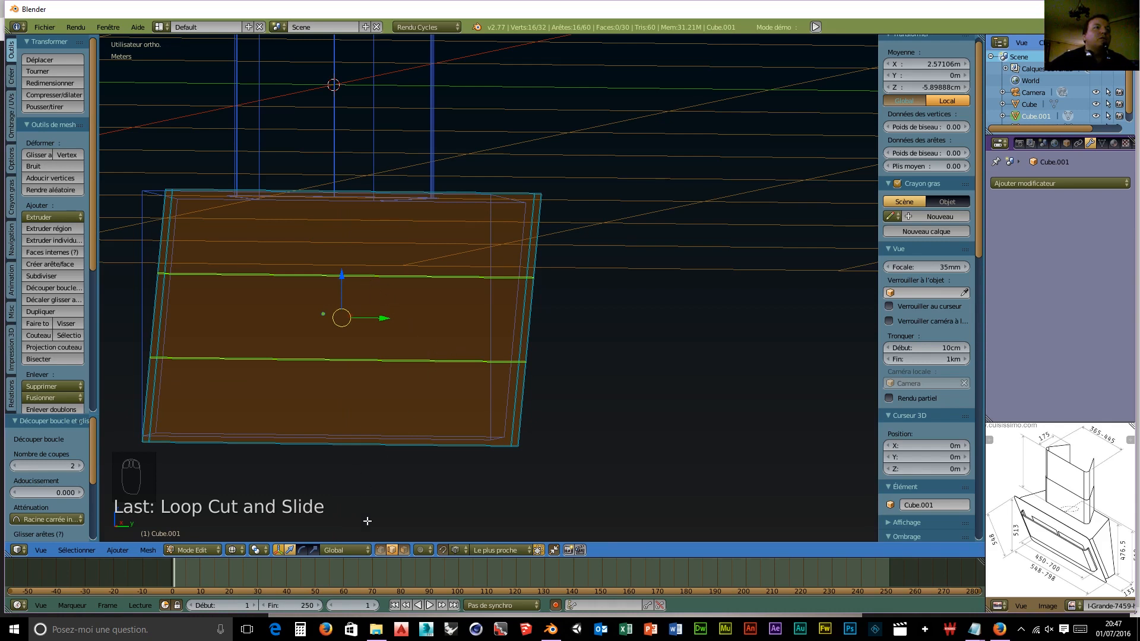
# Step: Try the Normal and Local transform orientations for the two horizontal cuts, scaling them about 1.899 along local Z
pyautogui.click(349, 550)
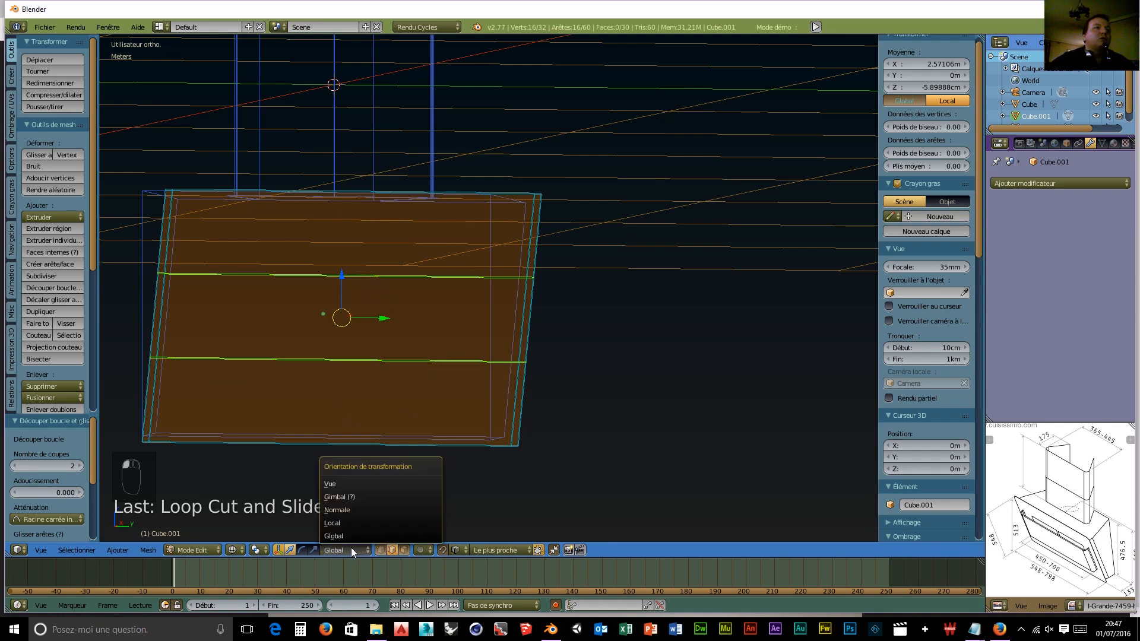
pyautogui.click(343, 512)
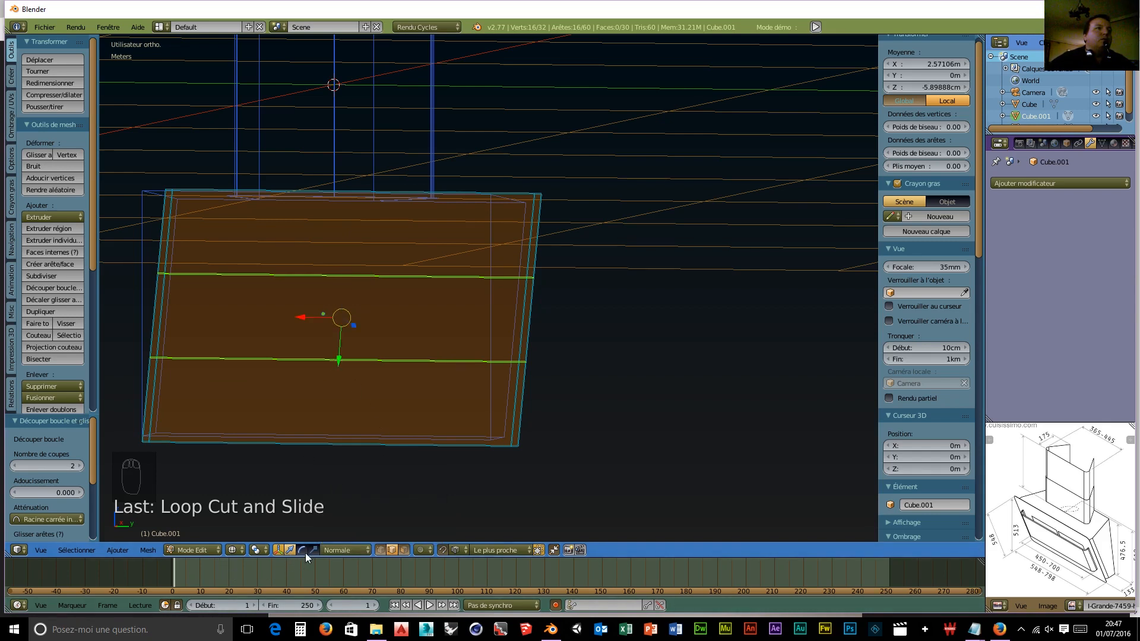
pyautogui.moveTo(335, 364)
pyautogui.mouseDown()
pyautogui.moveTo(324, 438)
pyautogui.moveTo(341, 363)
pyautogui.mouseUp()
pyautogui.click(361, 552)
pyautogui.click(336, 520)
pyautogui.moveTo(341, 274); pyautogui.dragTo(341, 236)
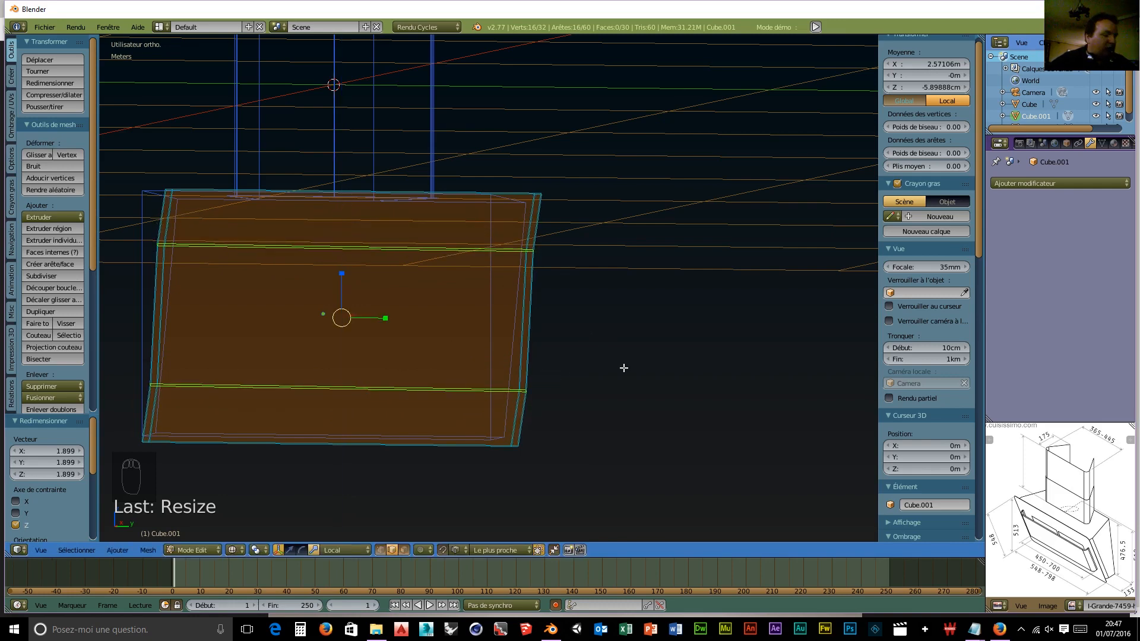
# Step: Undo the scaling of the two horizontal cuts and the cuts themselves
pyautogui.hotkey('ctrl', 'z')
pyautogui.hotkey('ctrl', 'z')
pyautogui.hotkey('ctrl', 'z')
# Step: Add one horizontal loop cut close to the front panel's bottom edge and another close to its top edge
pyautogui.moveTo(557, 381); pyautogui.dragTo(447, 445, button='middle')
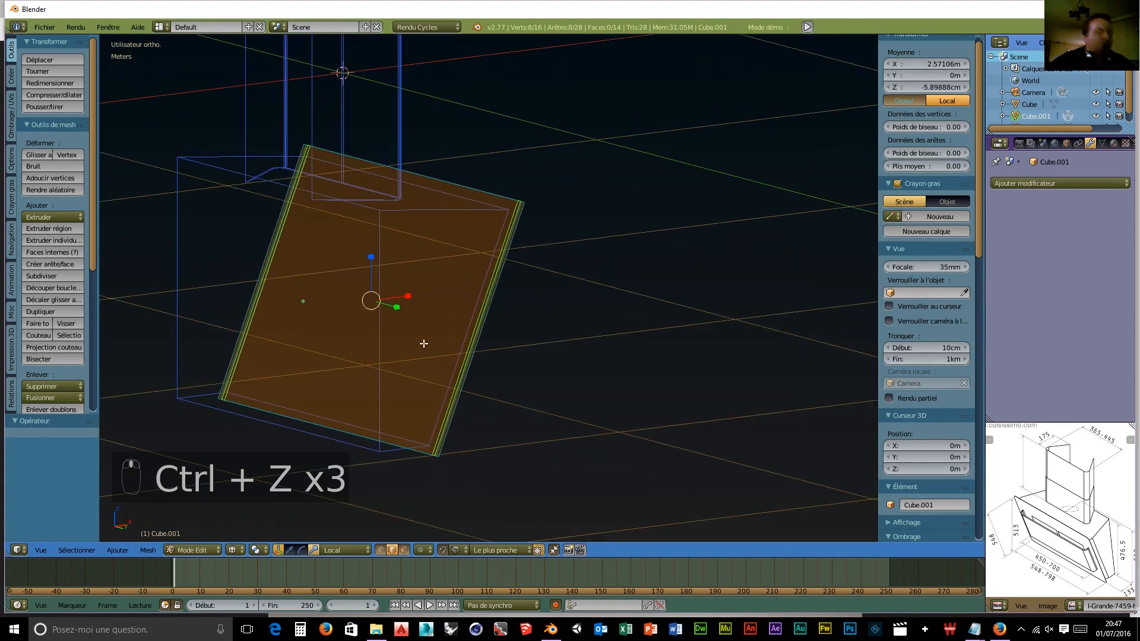
pyautogui.hotkey('ctrl', 'r')
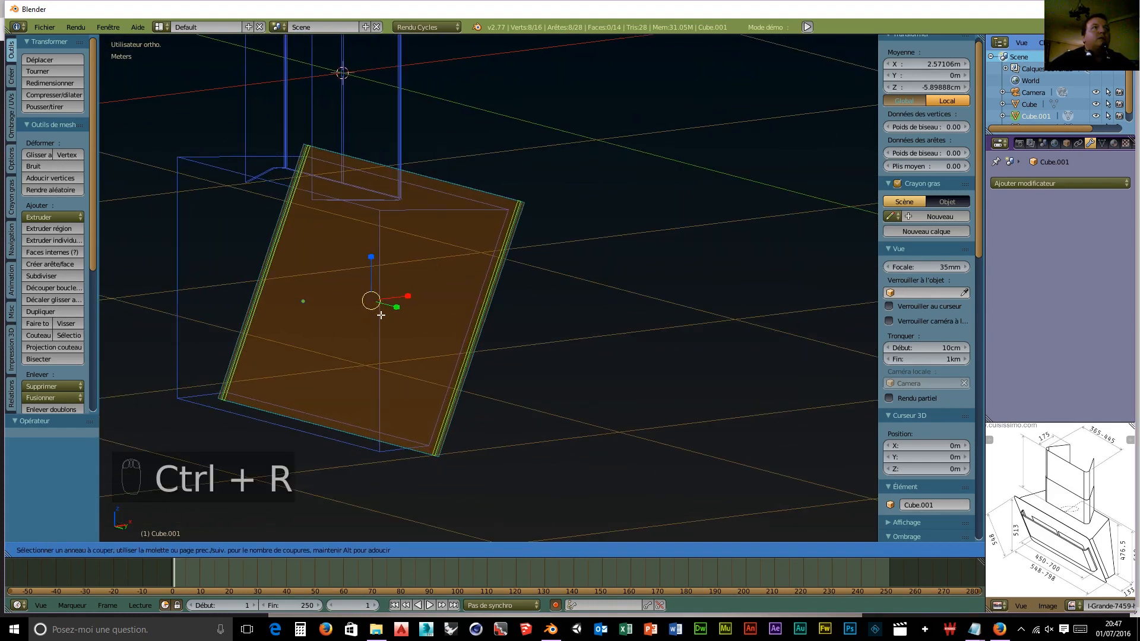
pyautogui.click(282, 272)
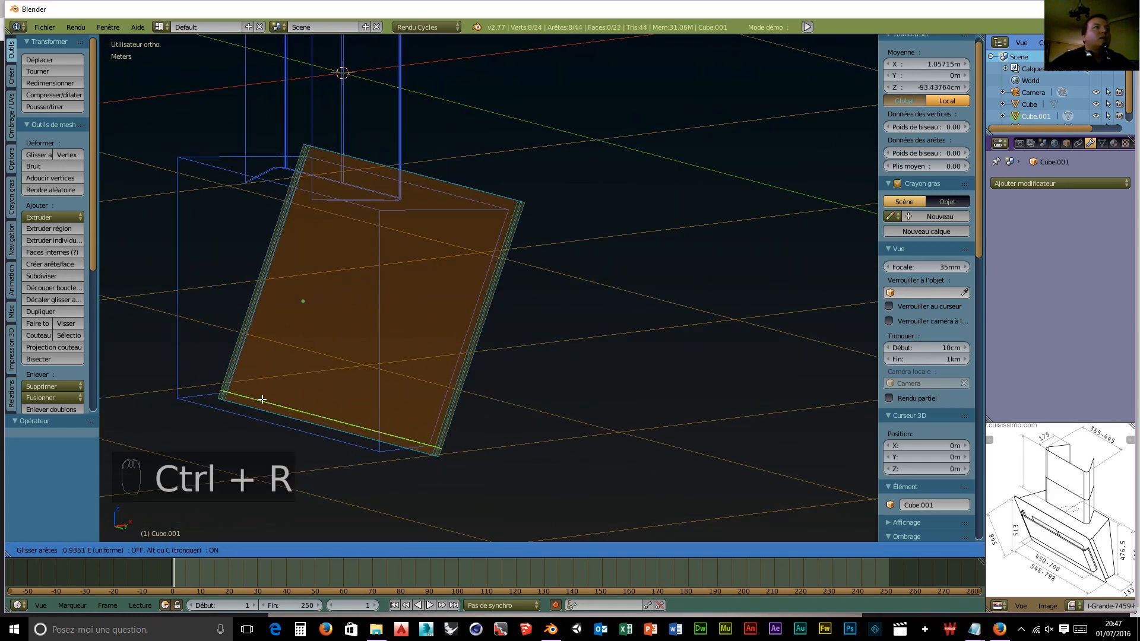
pyautogui.click(264, 400)
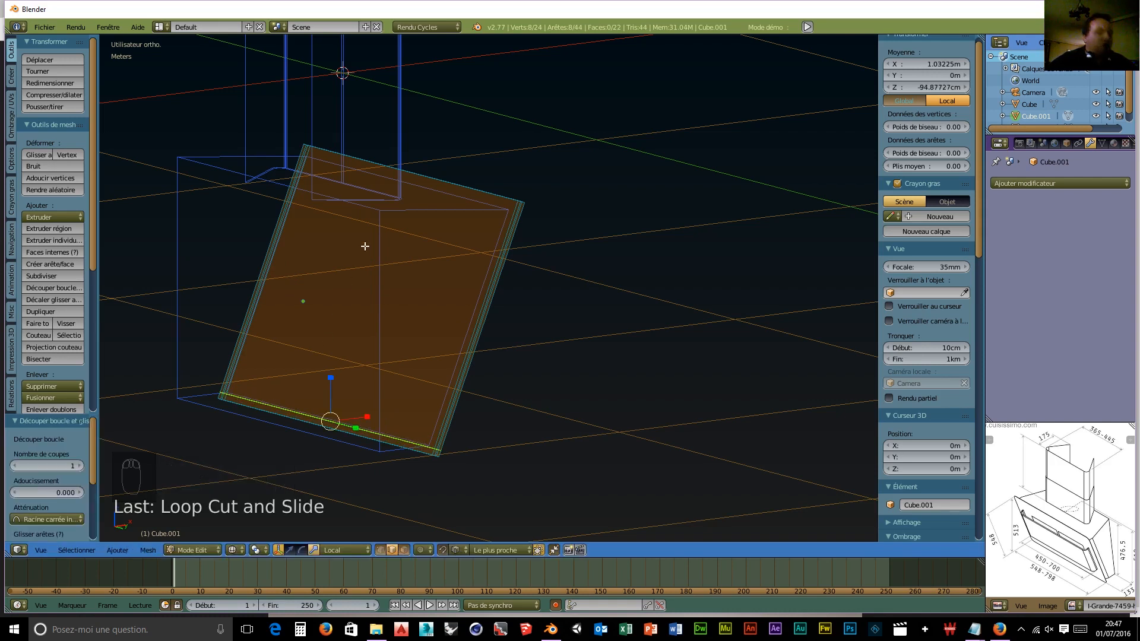
pyautogui.hotkey('ctrl', 'r')
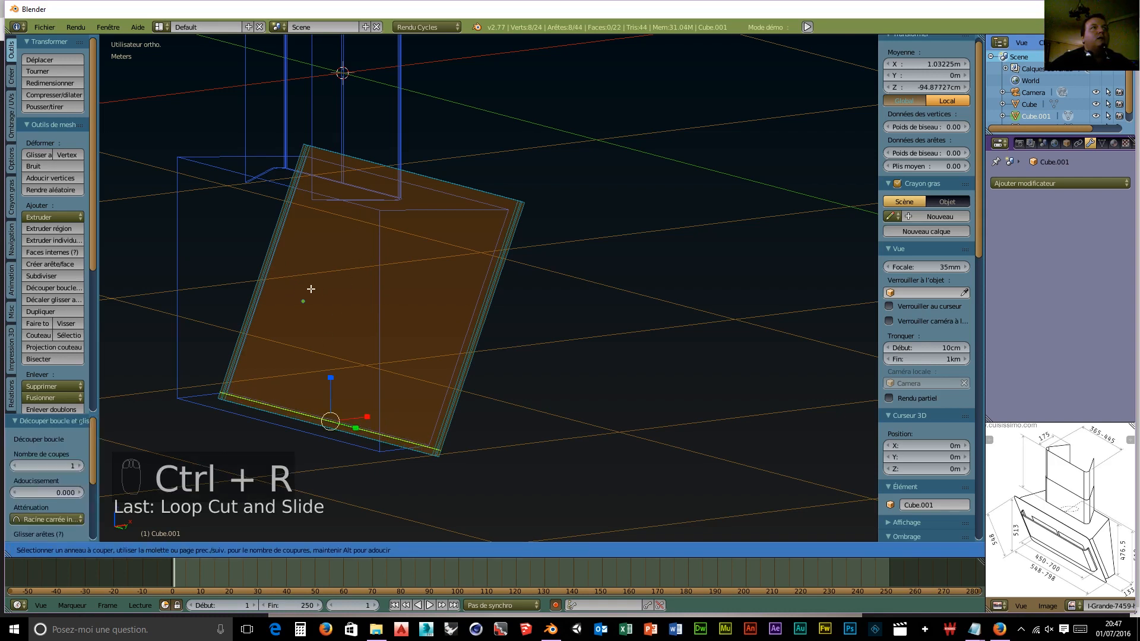
pyautogui.click(268, 293)
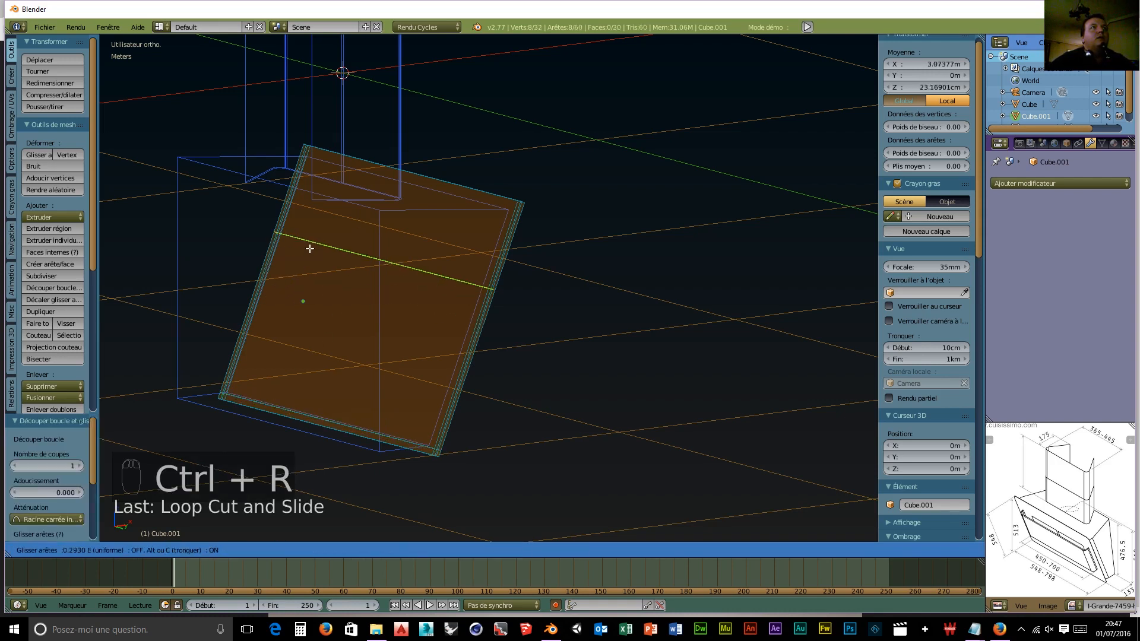
pyautogui.click(333, 177)
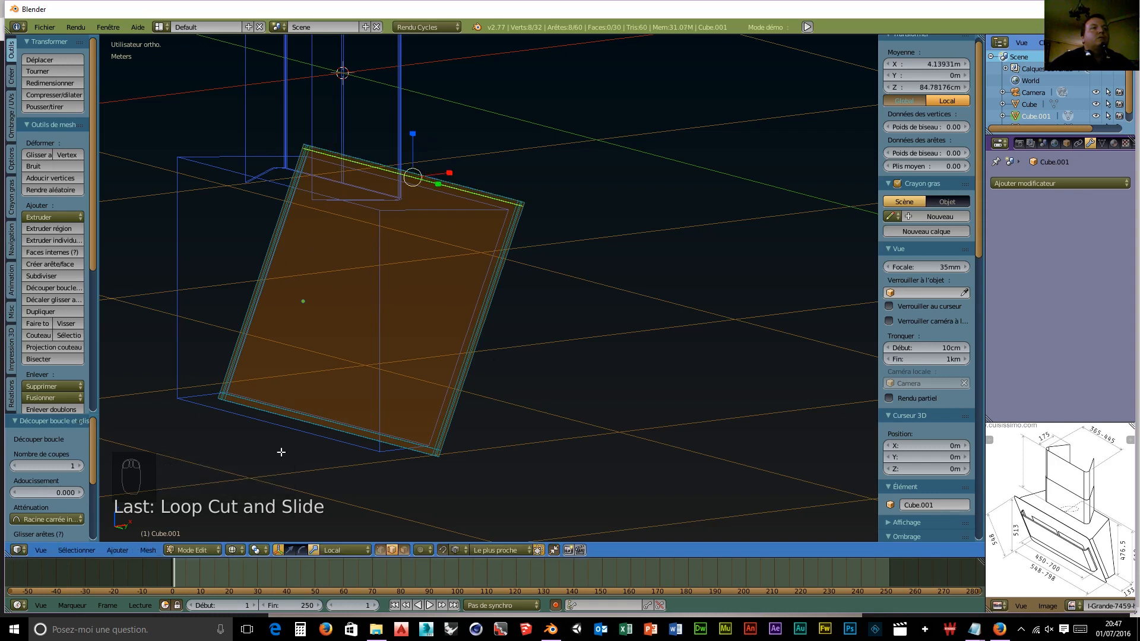
# Step: Restore the Global transform orientation and add a Subdivision Surface modifier to the front panel with view and render levels of 3
pyautogui.click(344, 550)
pyautogui.click(344, 535)
pyautogui.moveTo(665, 272); pyautogui.dragTo(421, 468, button='middle')
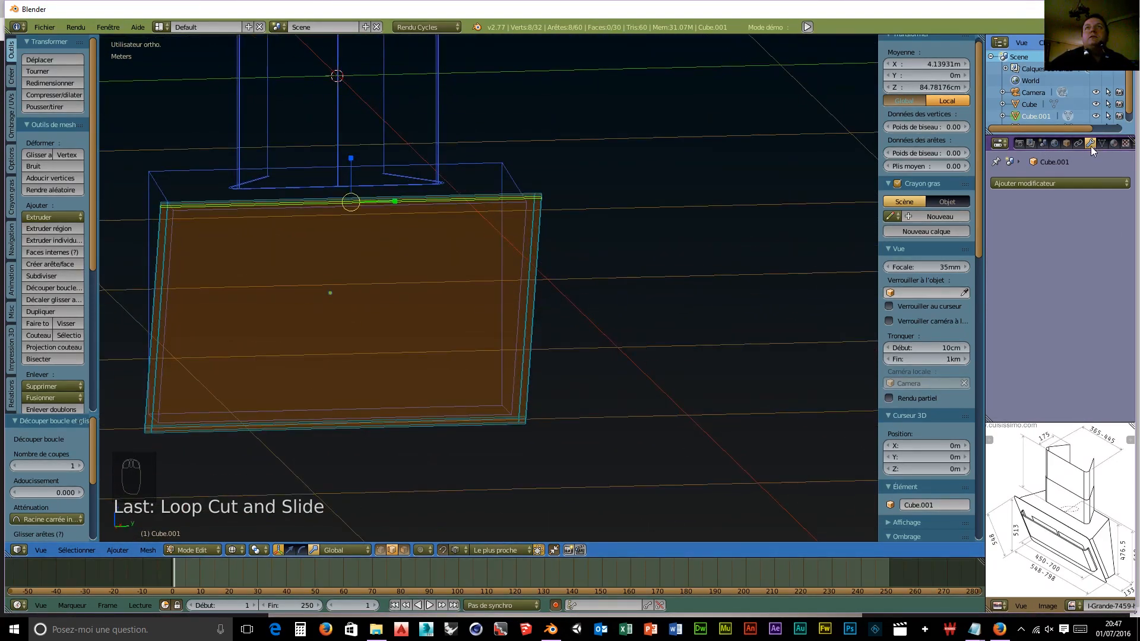
pyautogui.click(1029, 183)
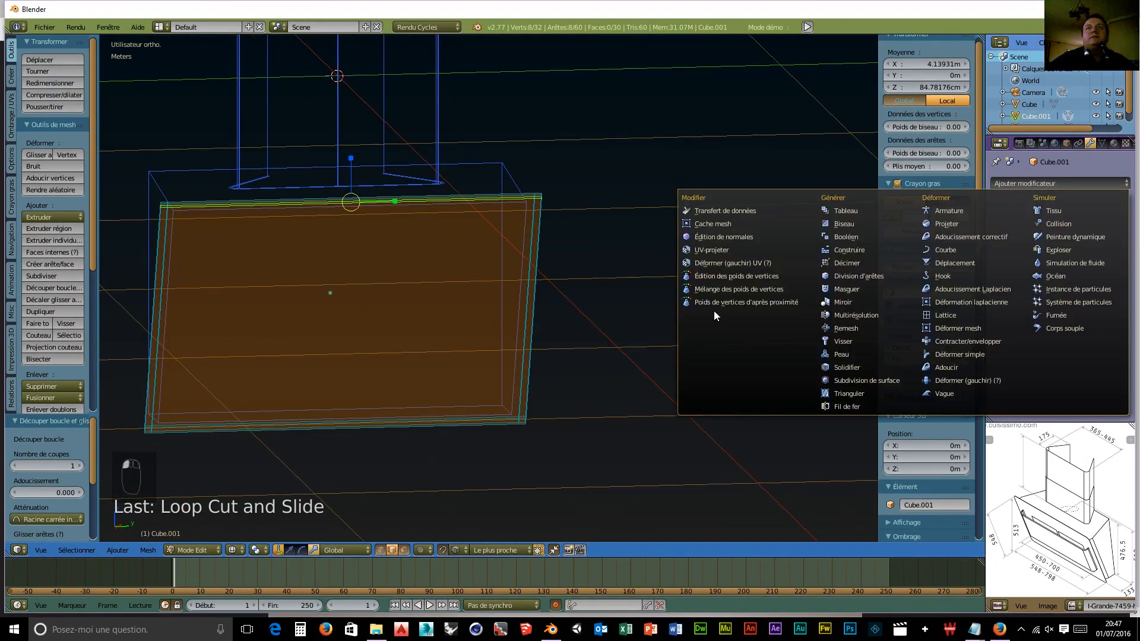
pyautogui.click(868, 382)
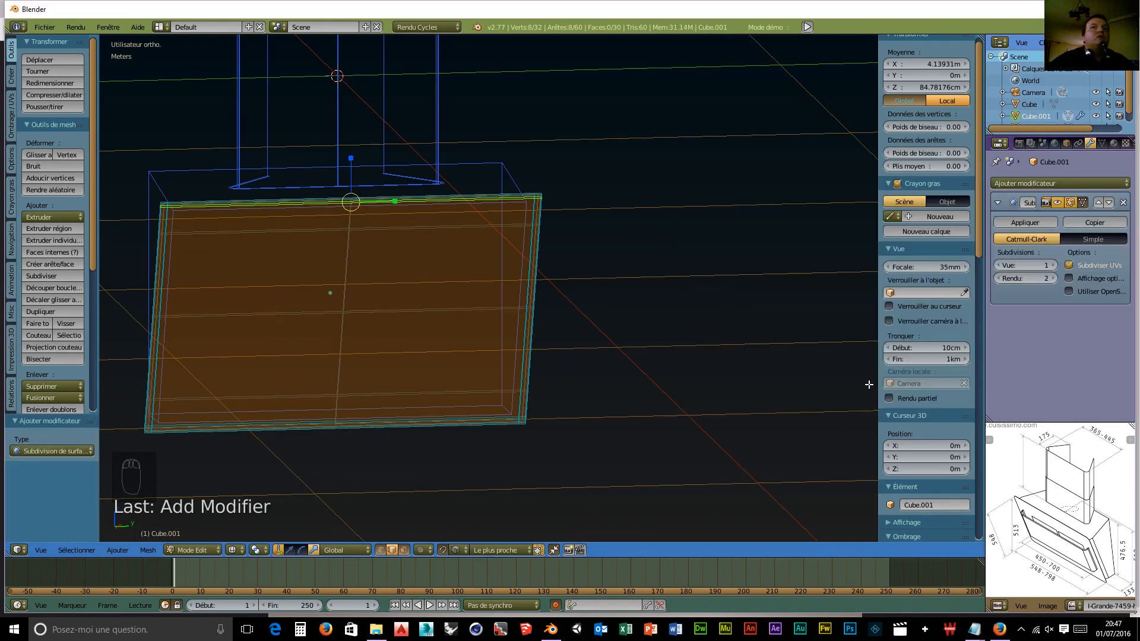
pyautogui.click(1055, 265)
pyautogui.click(1054, 265)
pyautogui.click(1052, 279)
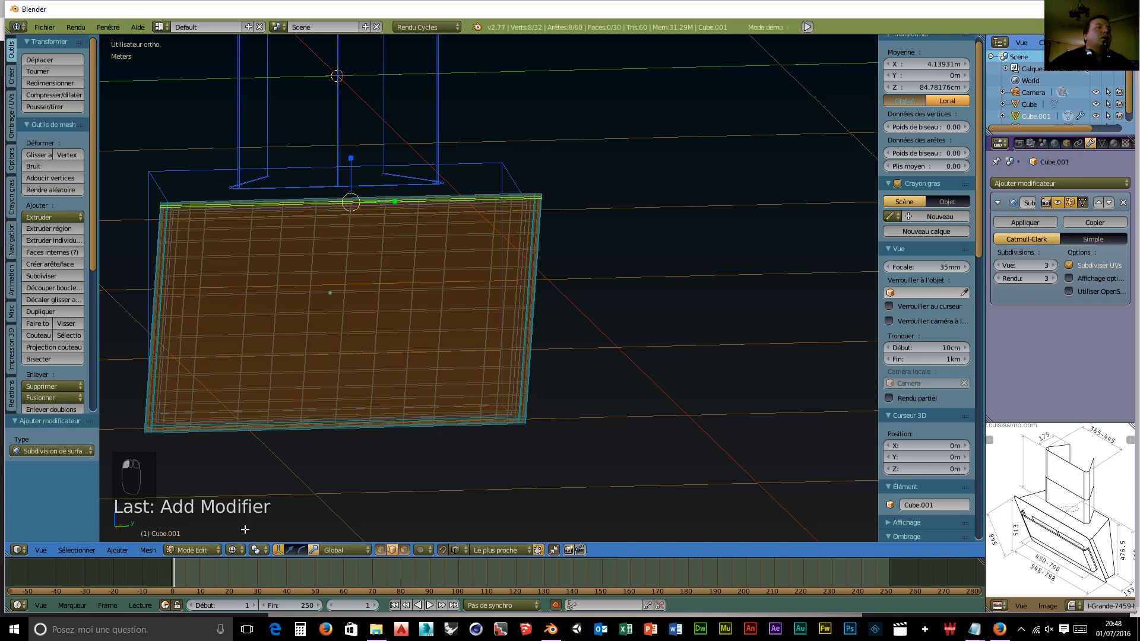
# Step: Return the front panel to Object Mode, display the scene in Solid shading, and apply smooth shading to the panel
pyautogui.click(195, 552)
pyautogui.click(196, 540)
pyautogui.click(237, 550)
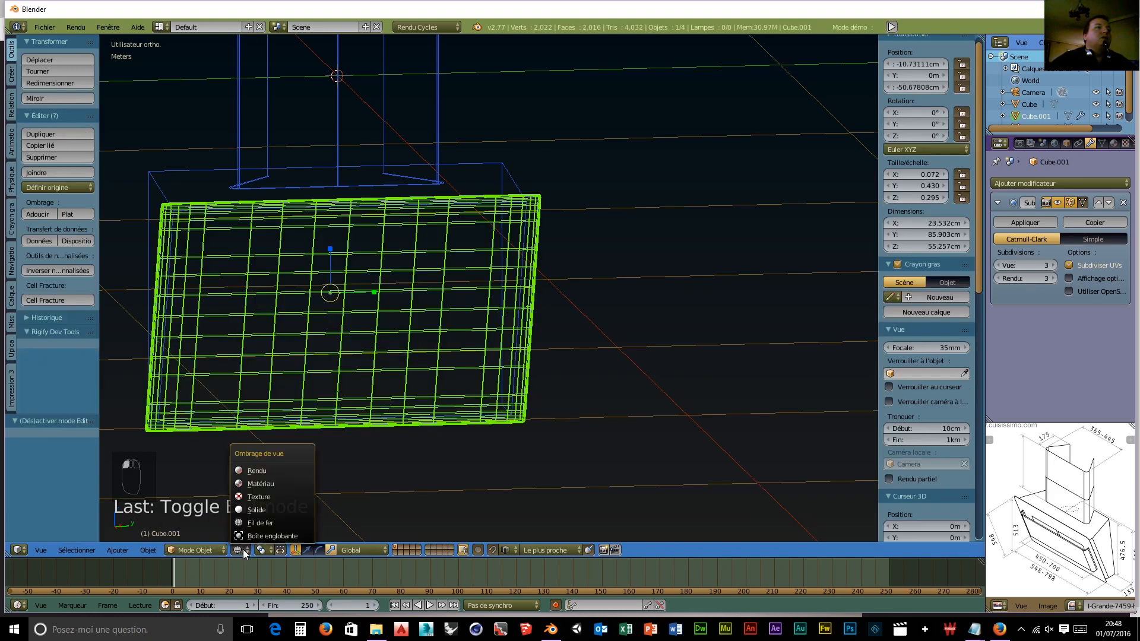
pyautogui.click(257, 509)
pyautogui.moveTo(536, 412); pyautogui.dragTo(485, 393, button='middle')
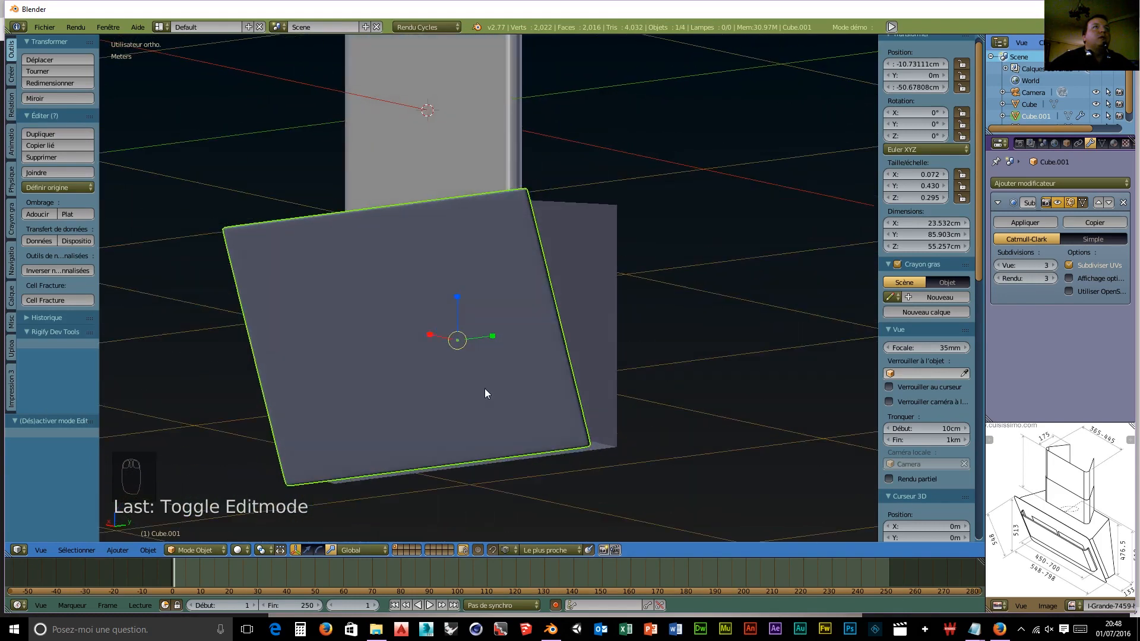
pyautogui.scroll(4, 553, 254)
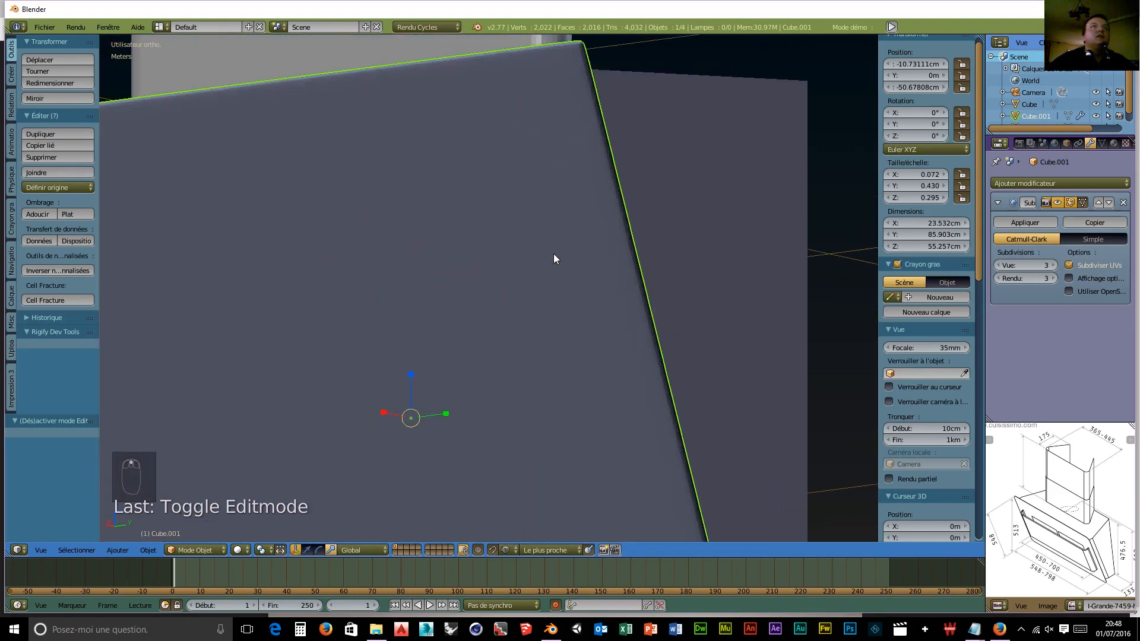
pyautogui.click(39, 215)
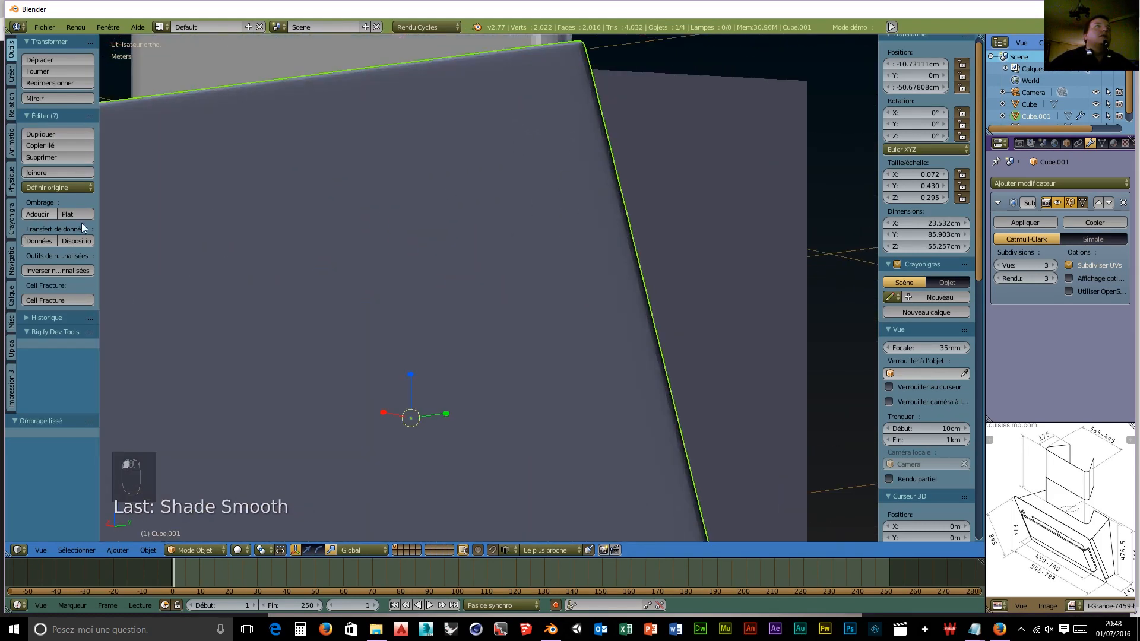
# Step: Apply smooth shading to the hood body behind the panel and to the chimney
pyautogui.rightClick(721, 117)
pyautogui.scroll(-4, 586, 189)
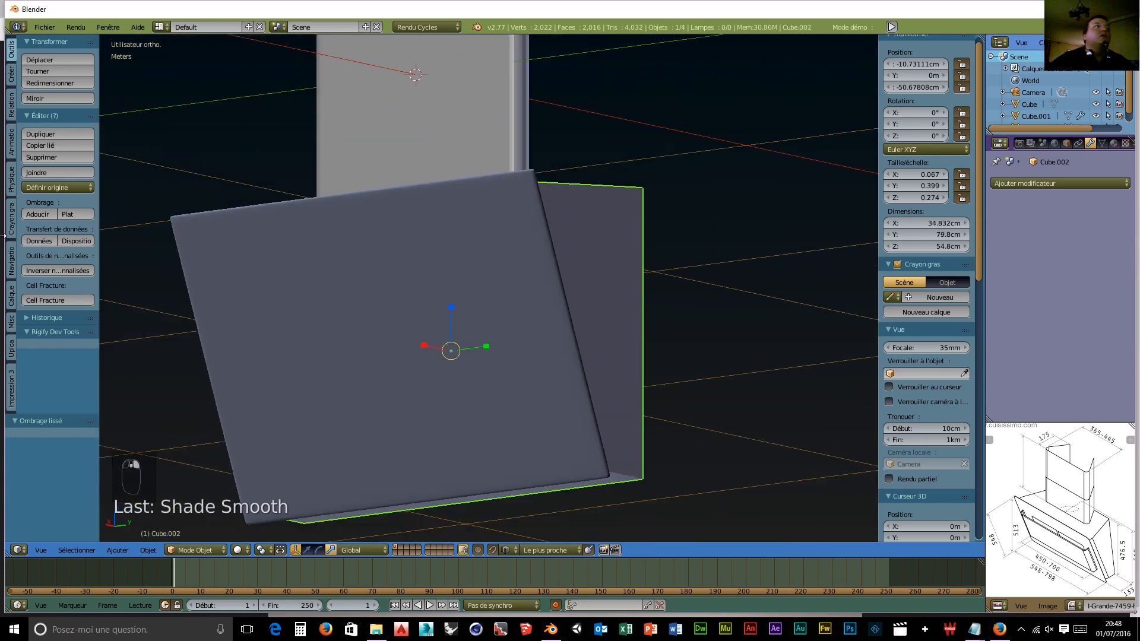
pyautogui.click(48, 213)
pyautogui.rightClick(466, 112)
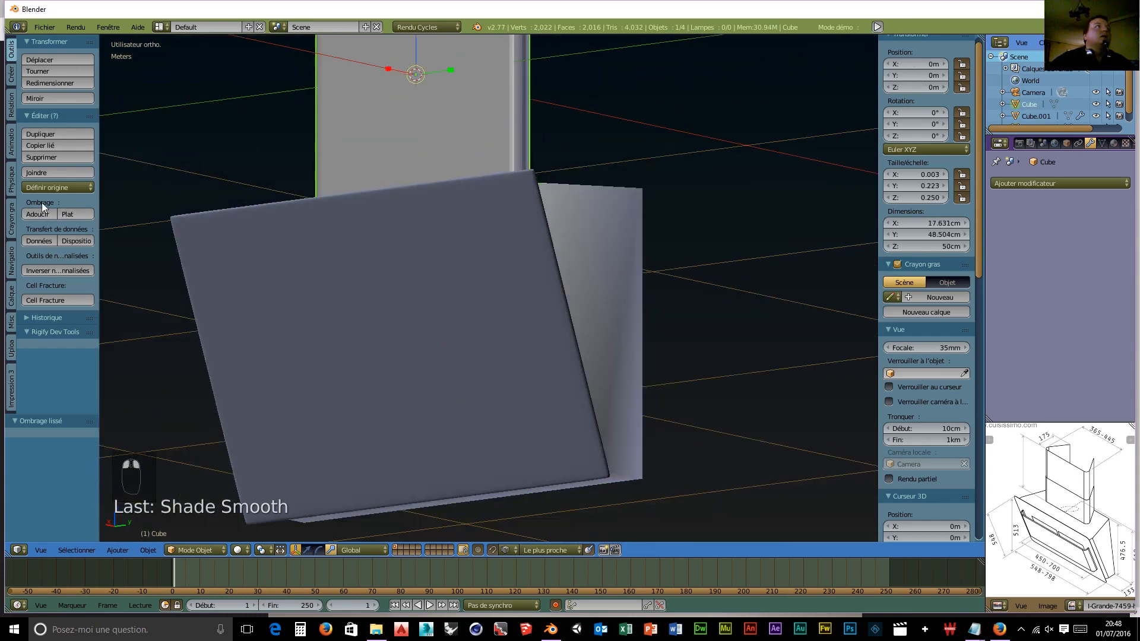
pyautogui.scroll(-4, 623, 255)
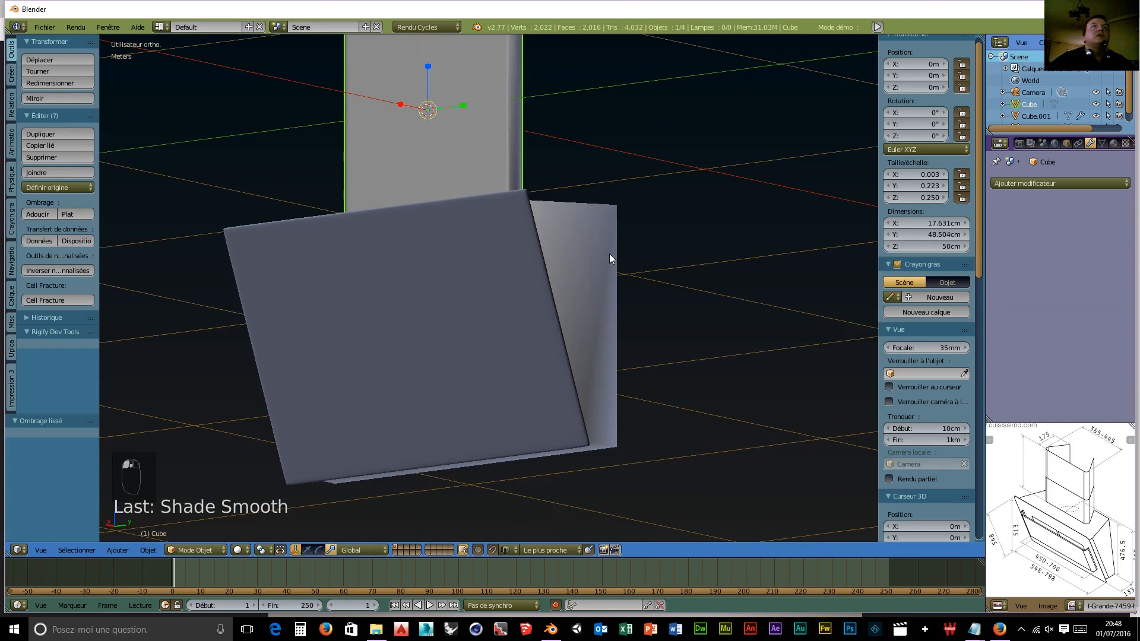
# Step: Add a mesh cube to the scene while working in a perspective view
pyautogui.moveTo(465, 295); pyautogui.dragTo(423, 270, button='middle')
pyautogui.press('KP_5')
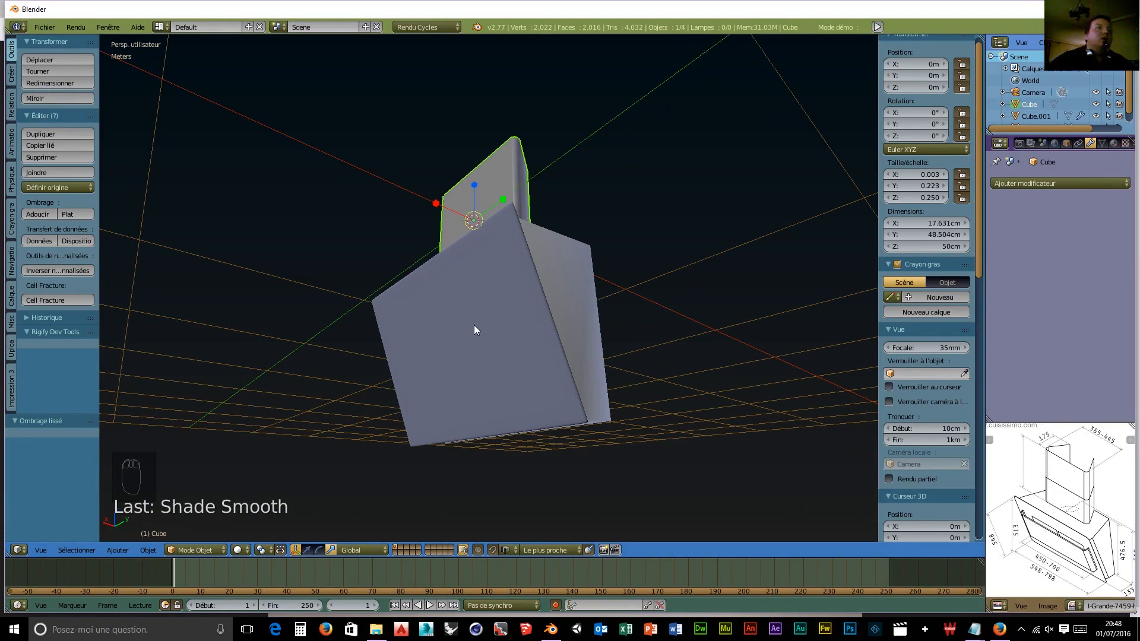
pyautogui.moveTo(461, 319); pyautogui.dragTo(504, 419, button='middle')
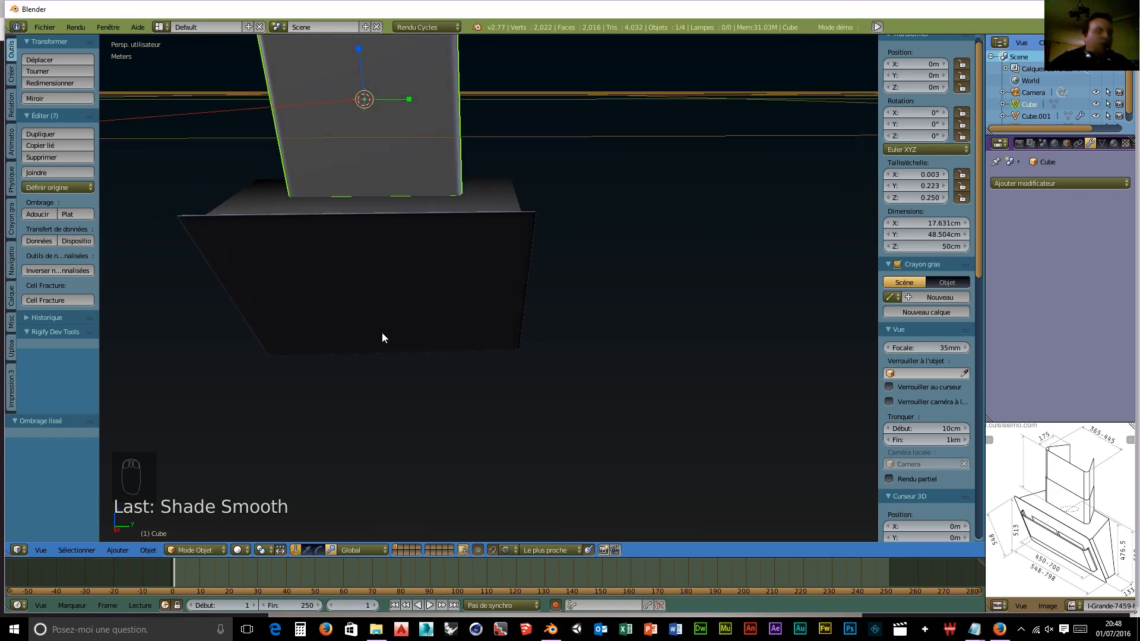
pyautogui.hotkey('shift', 'a')
pyautogui.moveTo(383, 333)
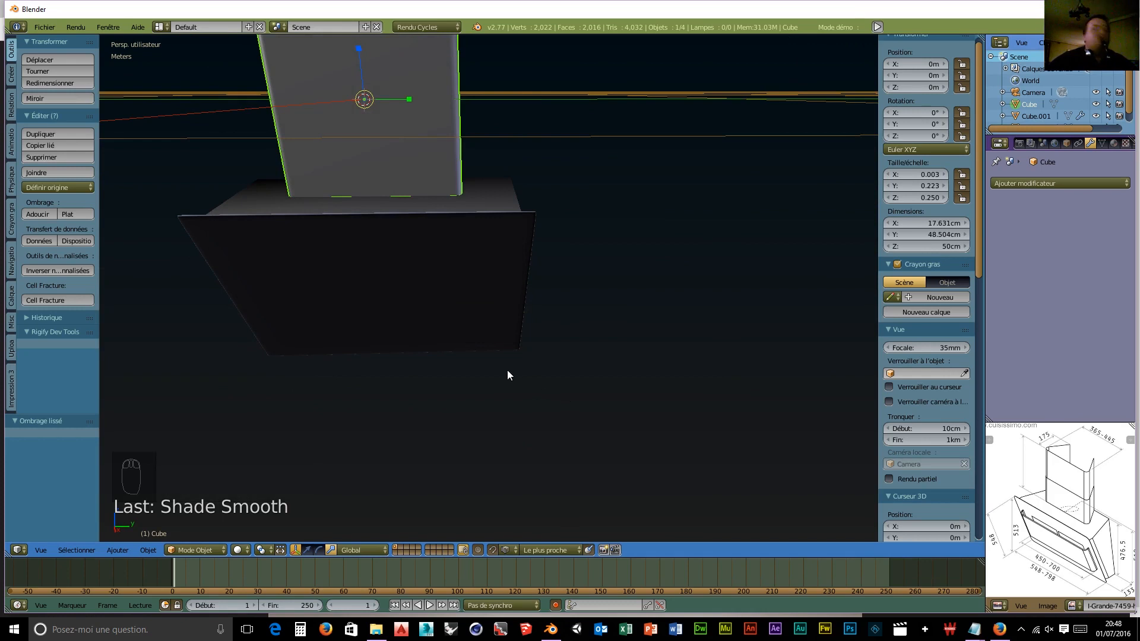
pyautogui.hotkey('shift', 'a')
pyautogui.moveTo(505, 366)
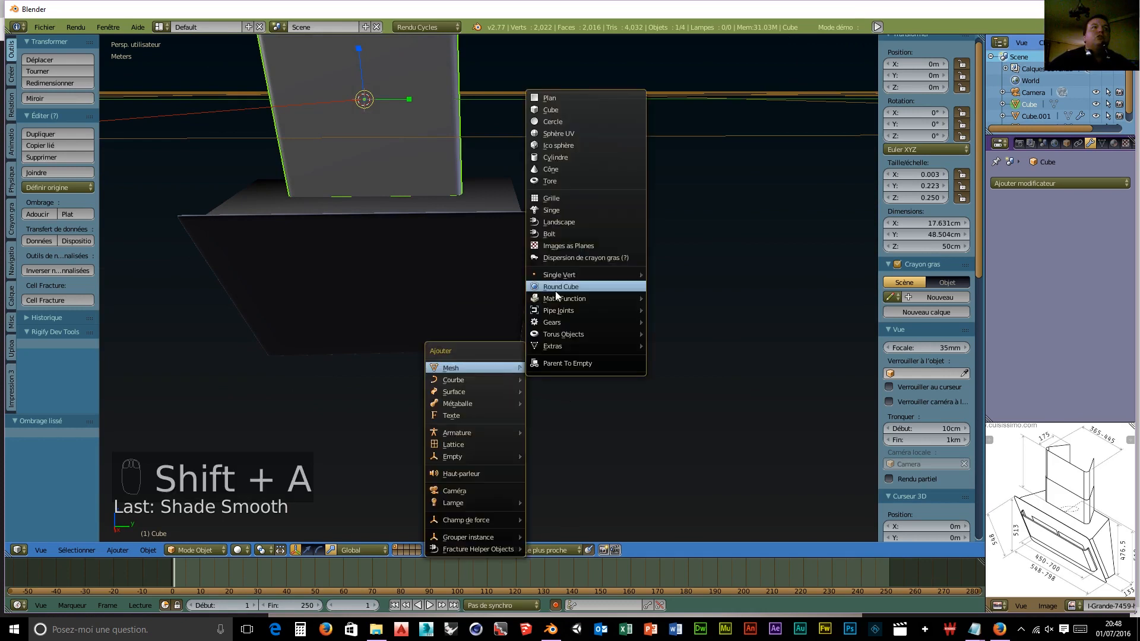
pyautogui.click(560, 110)
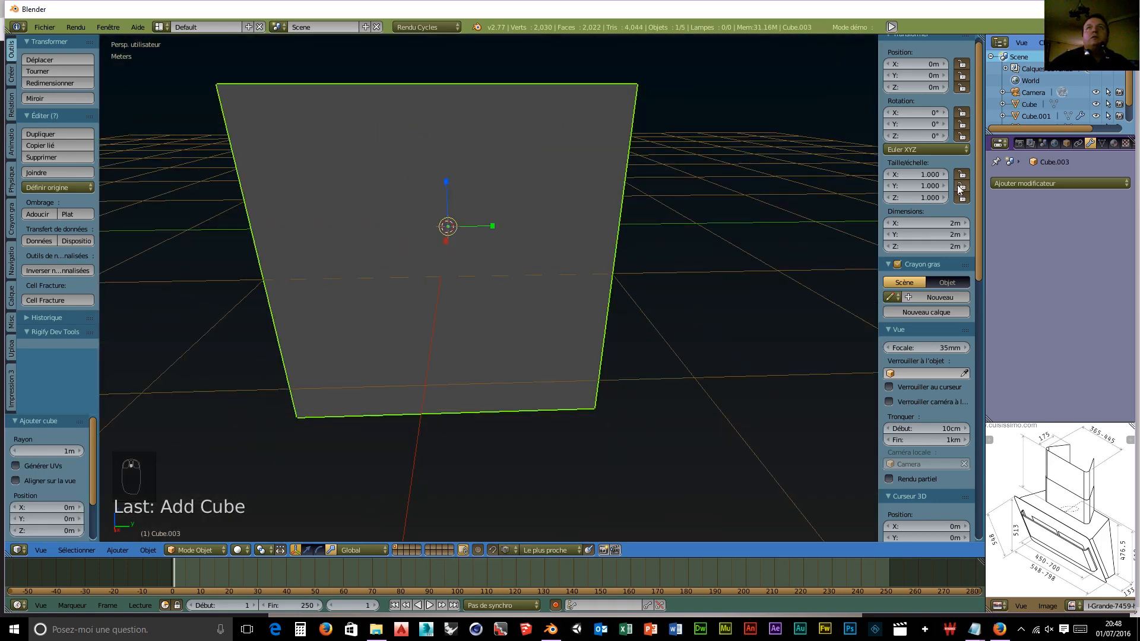
# Step: Set the new cube's dimensions to 5 mm in X, 50 cm in Y and 30 cm in Z
pyautogui.click(940, 223)
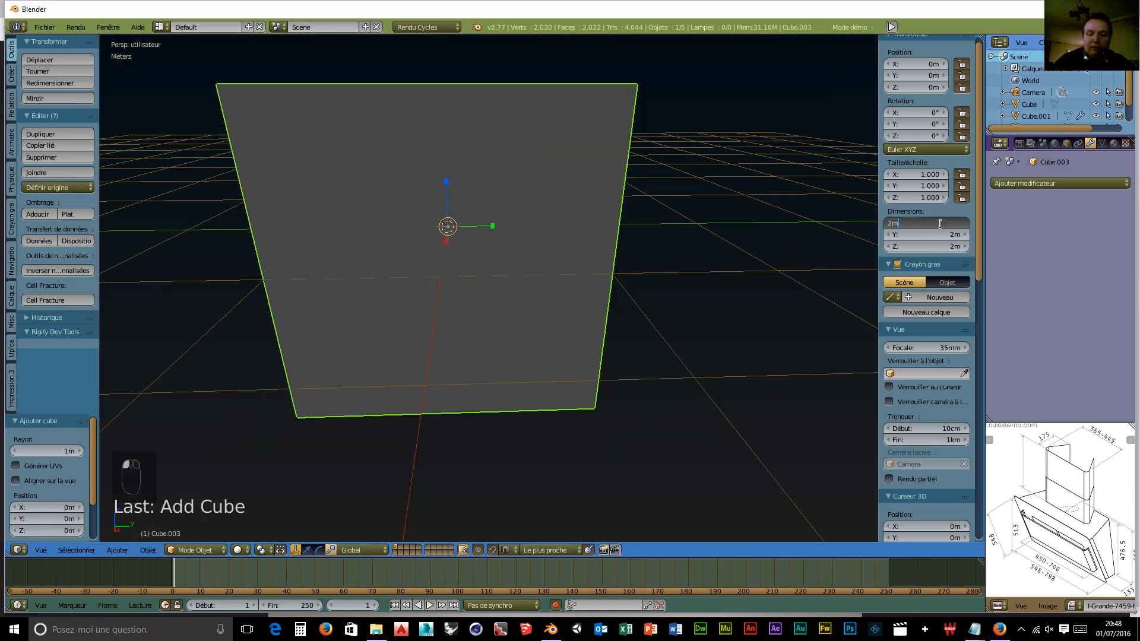
pyautogui.press('BackSpace')
pyautogui.write('5mm')
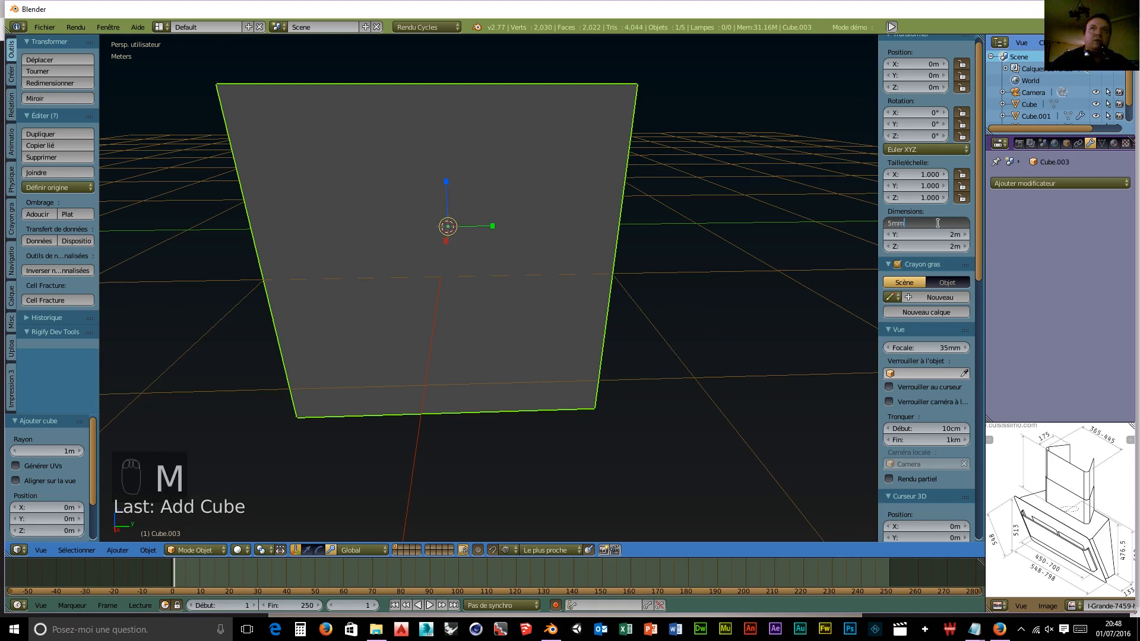
pyautogui.press('Tab')
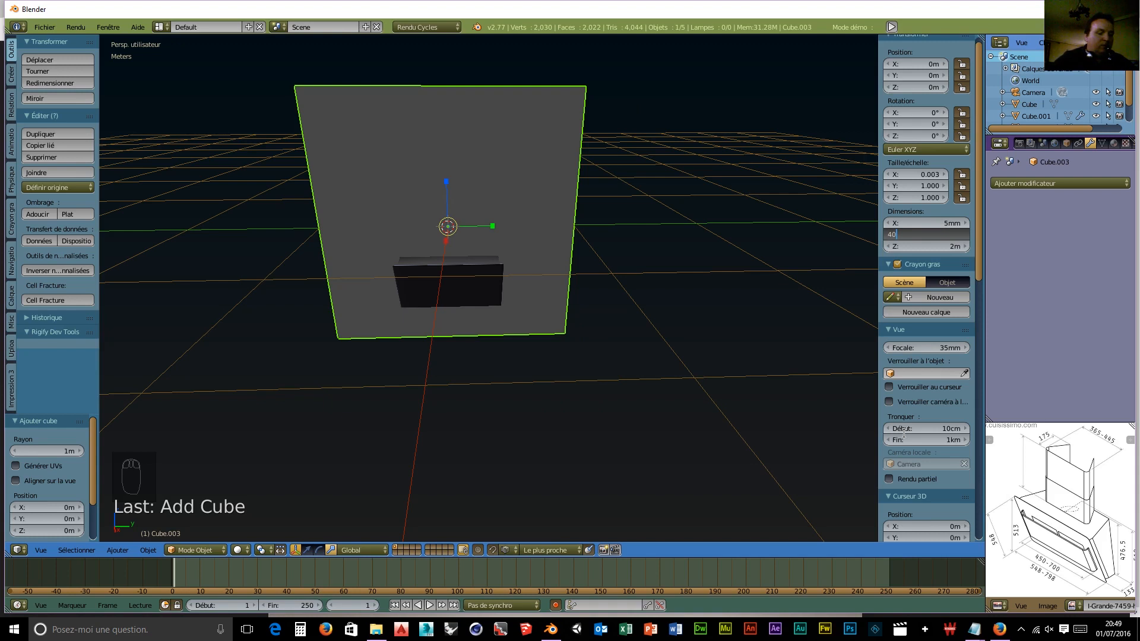
pyautogui.press('Tab')
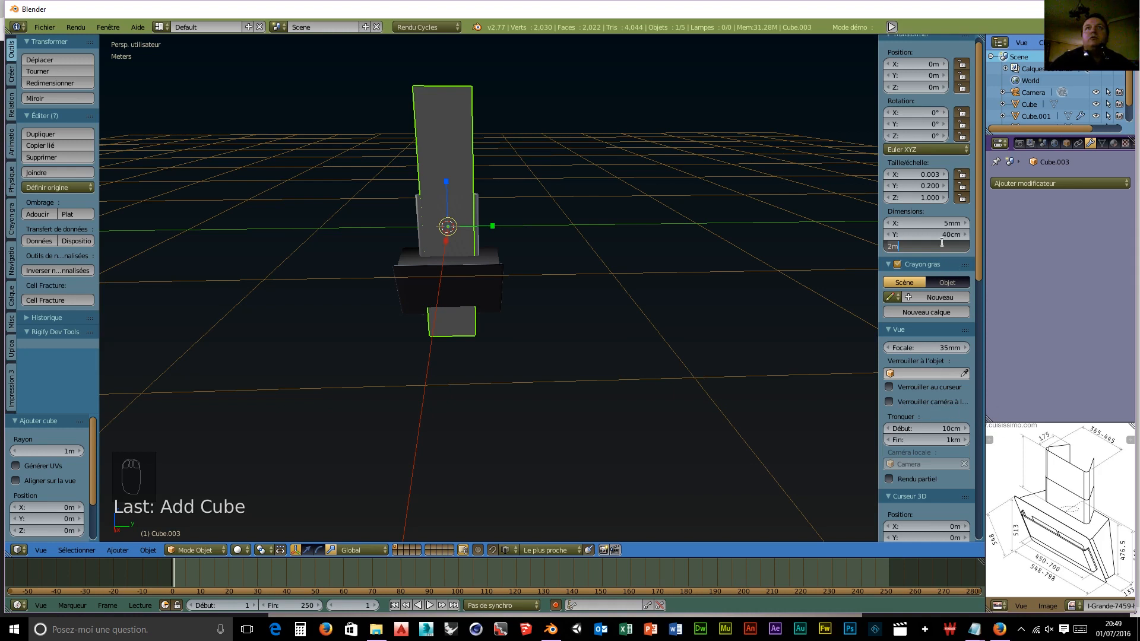
pyautogui.click(946, 235)
pyautogui.click(943, 235)
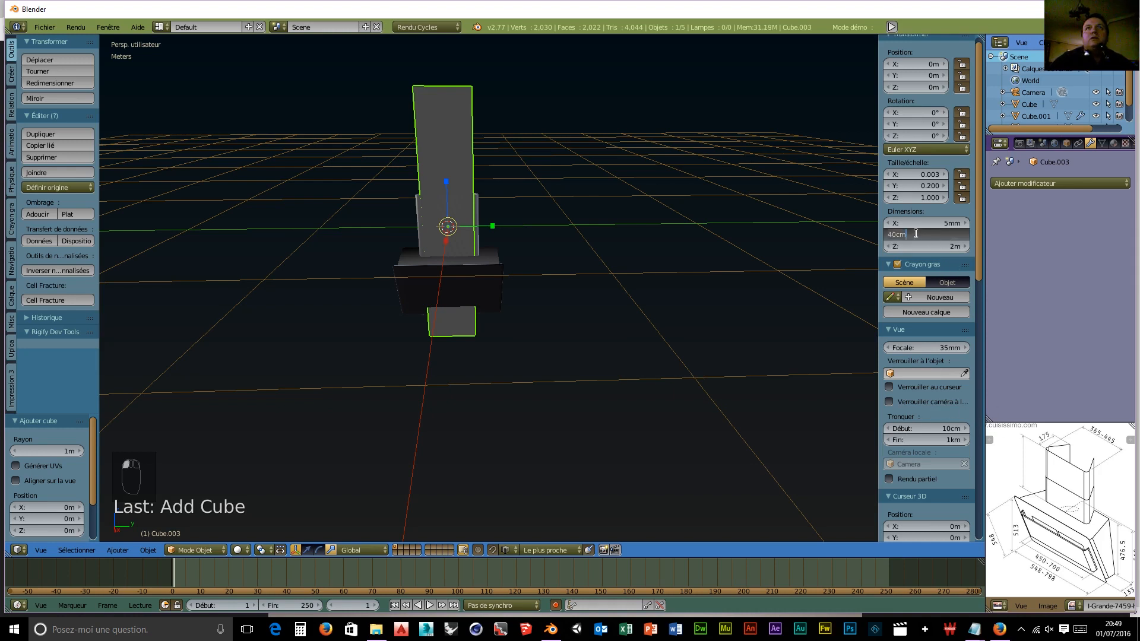
pyautogui.write('50')
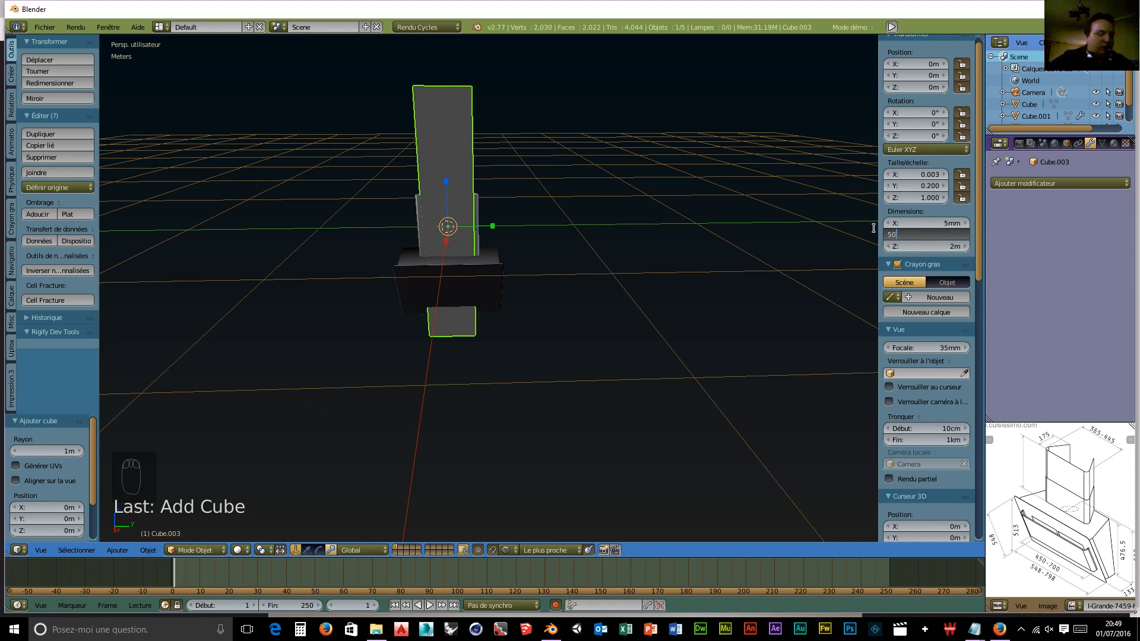
pyautogui.press('Tab')
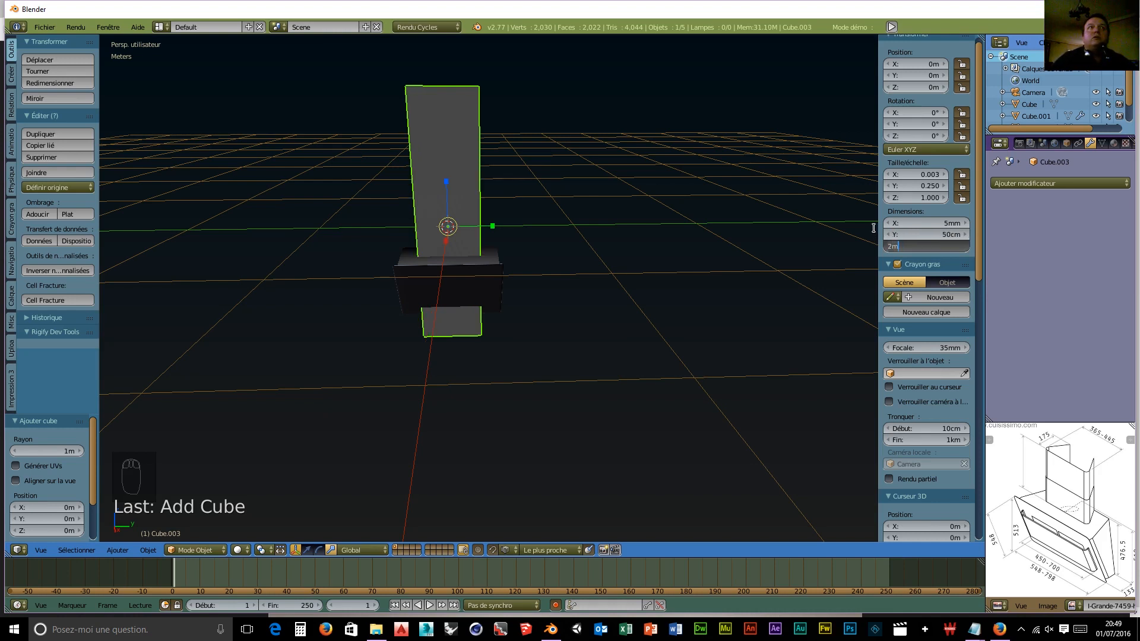
pyautogui.write('30cm')
pyautogui.press('Return')
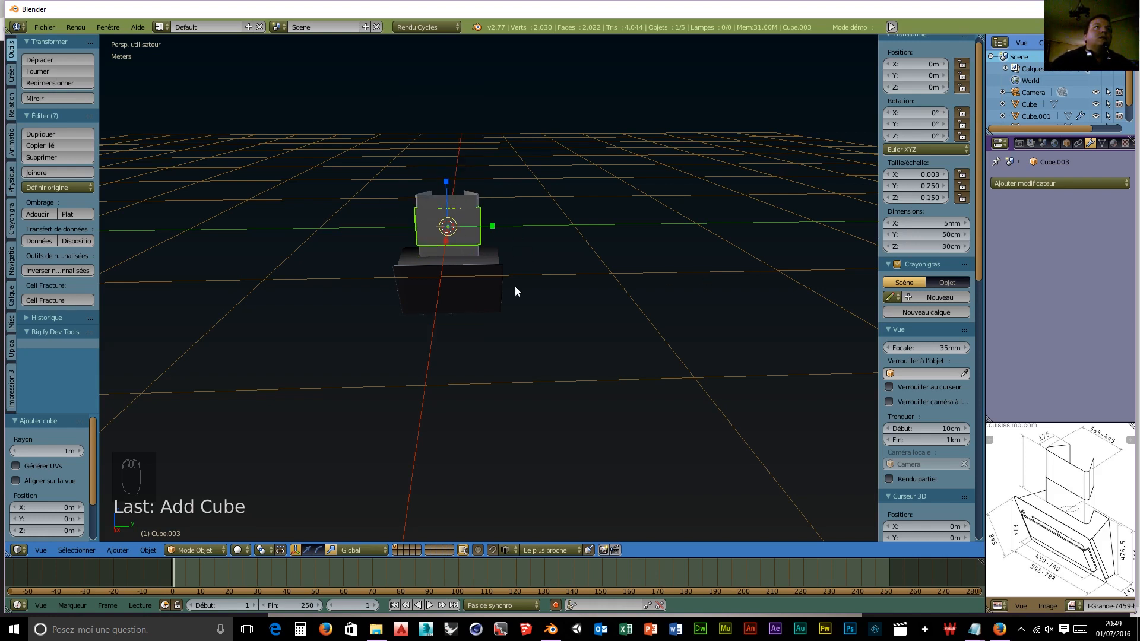
# Step: Move the thin plate in front of the slanted panel, to about 23.6 cm in X and -55.1 cm in Z
pyautogui.click(306, 550)
pyautogui.moveTo(325, 358); pyautogui.dragTo(488, 311, button='middle')
pyautogui.moveTo(500, 280); pyautogui.dragTo(537, 273)
pyautogui.moveTo(537, 279); pyautogui.dragTo(543, 314, button='middle')
pyautogui.moveTo(488, 180); pyautogui.dragTo(492, 252)
# Step: Try a Z dimension of 40 cm for the thin plate and settle on 35 cm
pyautogui.moveTo(654, 358); pyautogui.dragTo(573, 359, button='middle')
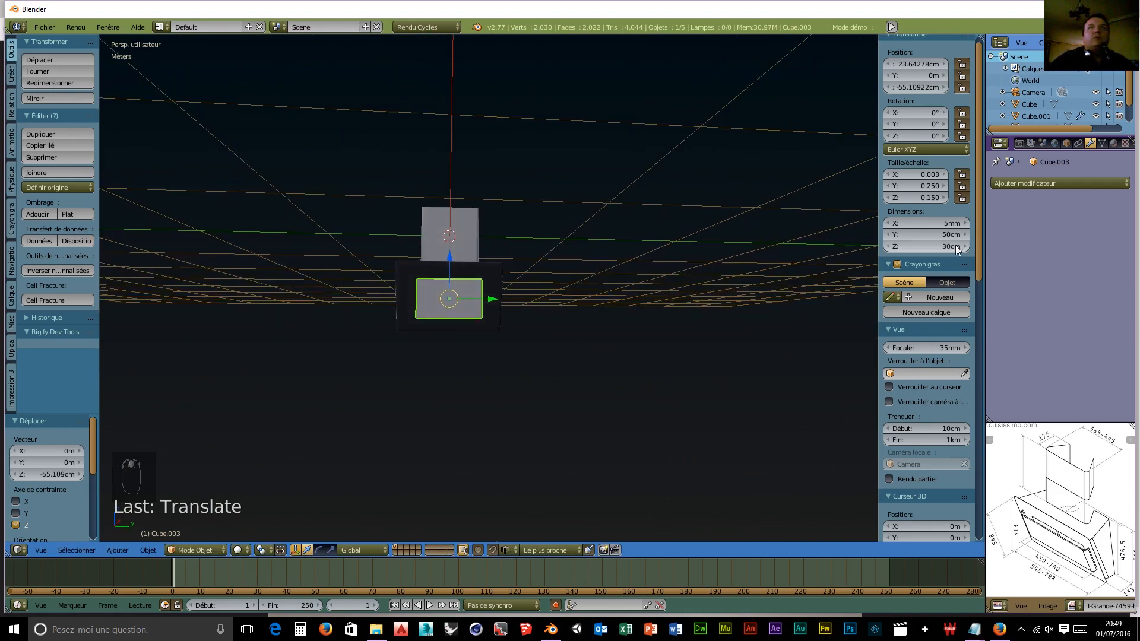
pyautogui.click(942, 247)
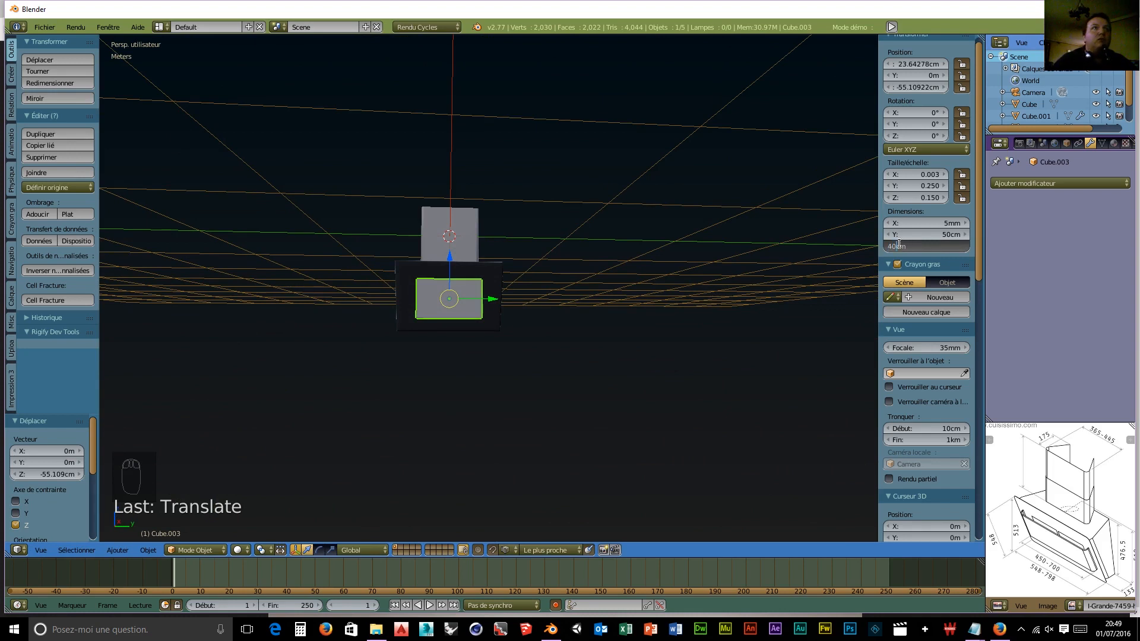
pyautogui.press('Return')
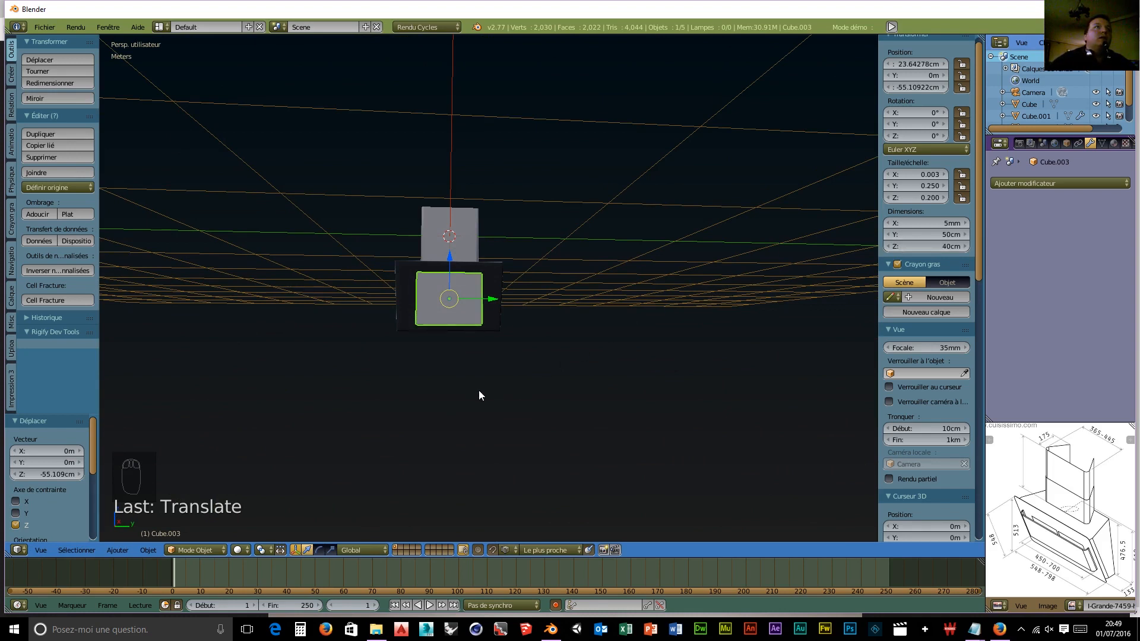
pyautogui.moveTo(471, 386); pyautogui.dragTo(498, 383, button='middle')
pyautogui.click(913, 248)
pyautogui.moveTo(895, 248); pyautogui.dragTo(862, 246)
pyautogui.write('35')
pyautogui.press('Return')
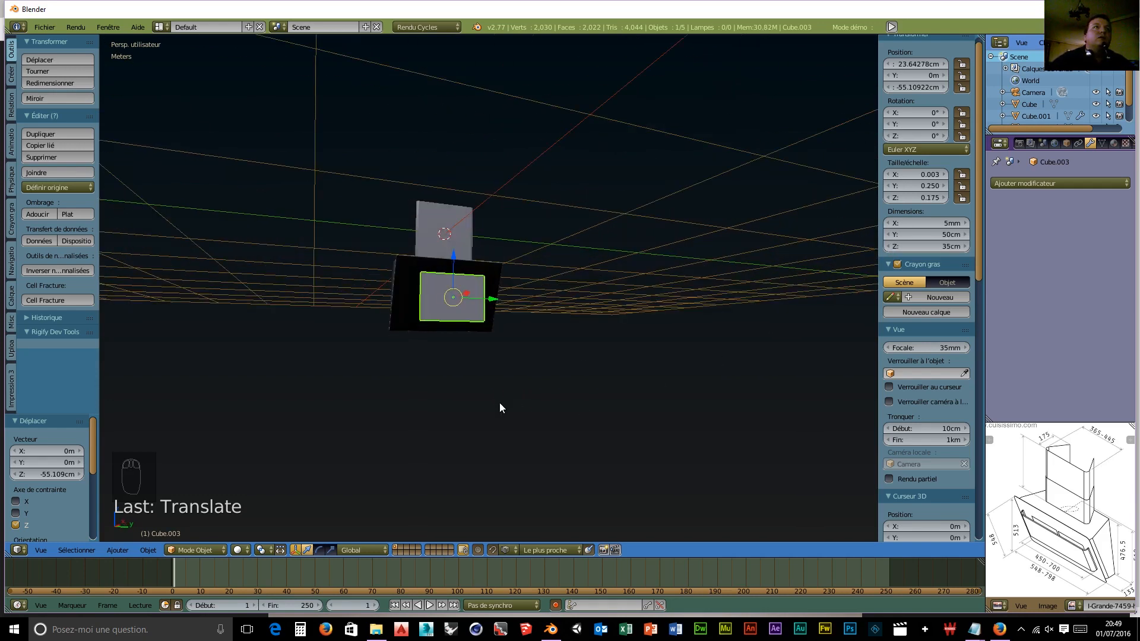
# Step: Prepare the thin plate for editing in Edit Mode, with top orthographic view, face selection and wireframe display
pyautogui.moveTo(453, 405); pyautogui.dragTo(567, 429, button='middle')
pyautogui.press('KP_7')
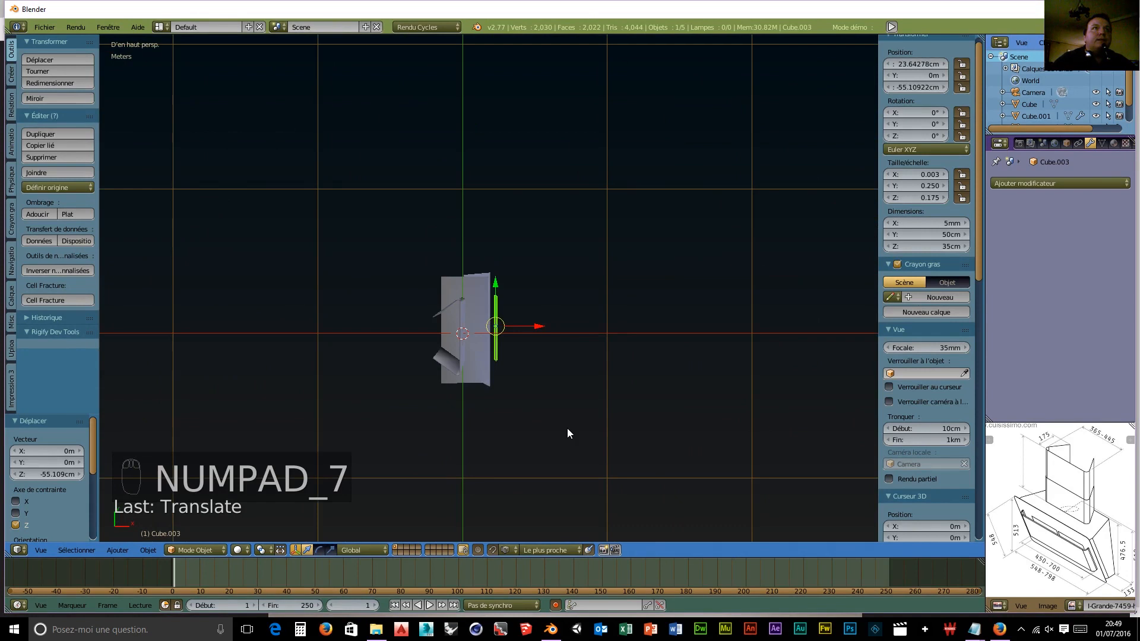
pyautogui.click(209, 550)
pyautogui.click(193, 519)
pyautogui.scroll(6, 525, 441)
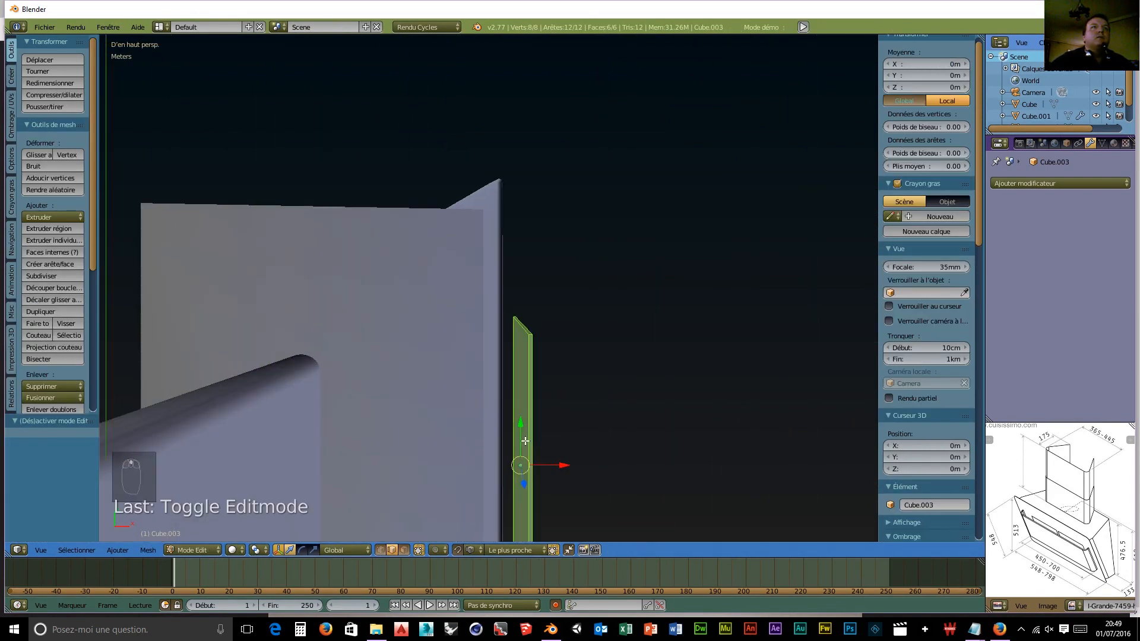
pyautogui.press('KP_5')
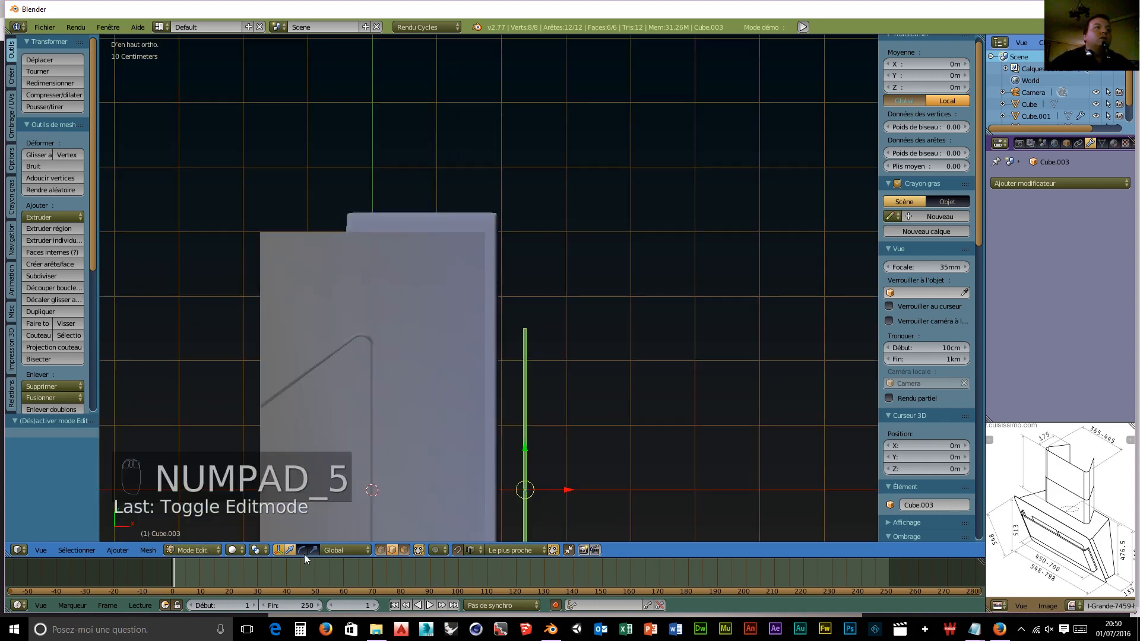
pyautogui.click(404, 548)
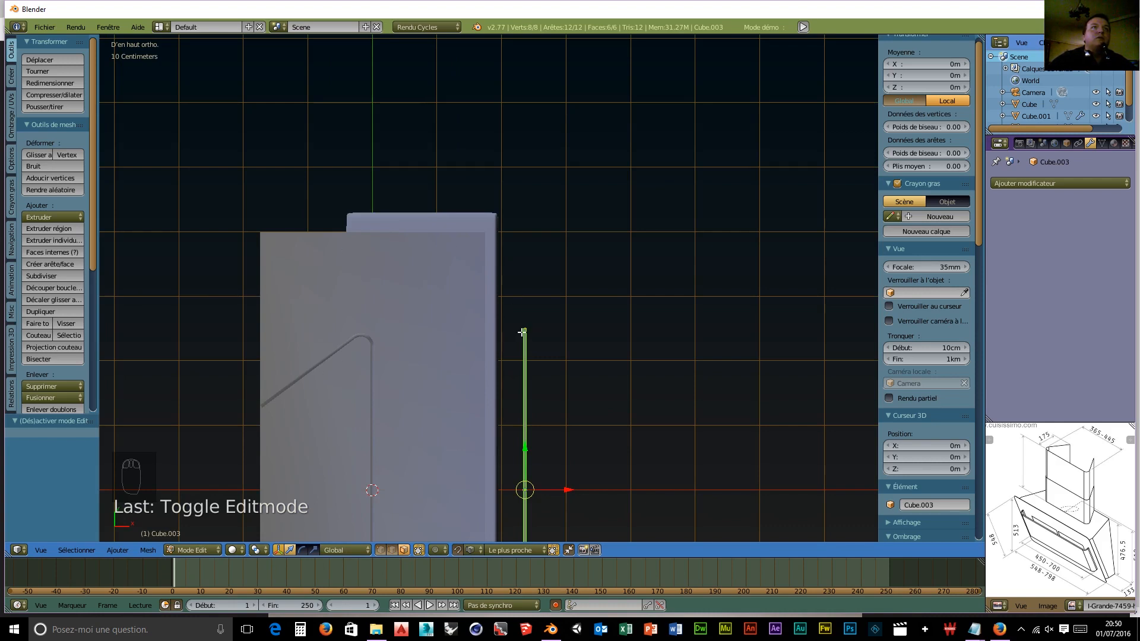
pyautogui.click(235, 550)
pyautogui.click(249, 526)
# Step: Spin the plate's +Y end face in 9 steps through -126.71° around the 3D cursor, placed at about X 22.5 cm, Y 24.9 cm
pyautogui.rightClick(525, 328)
pyautogui.scroll(4, 595, 404)
pyautogui.scroll(2, 596, 404)
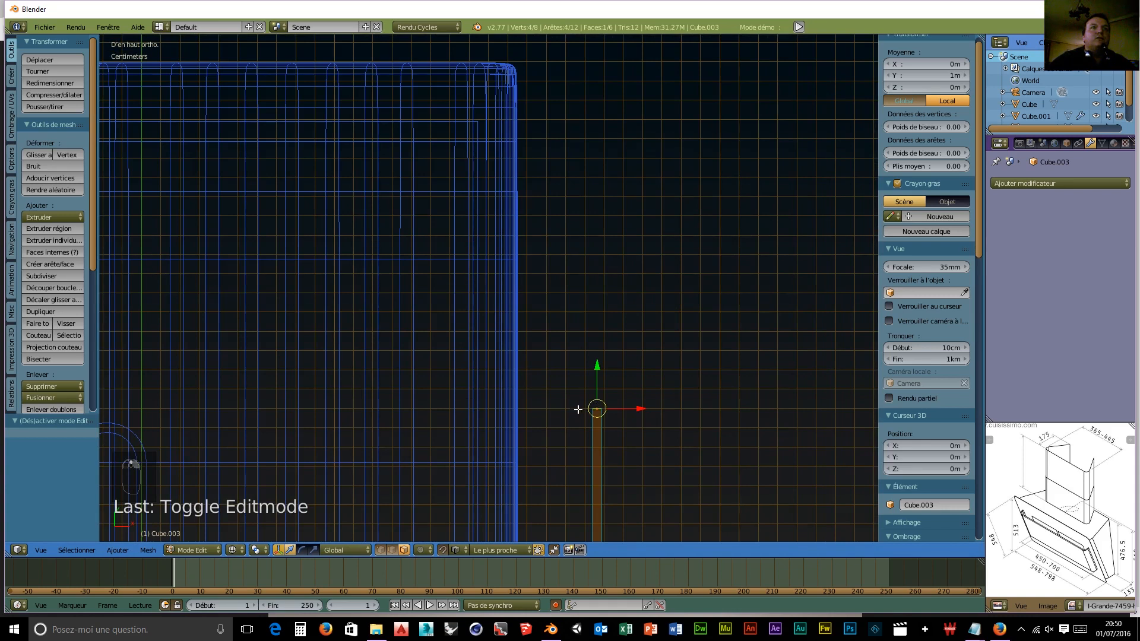
pyautogui.click(575, 409)
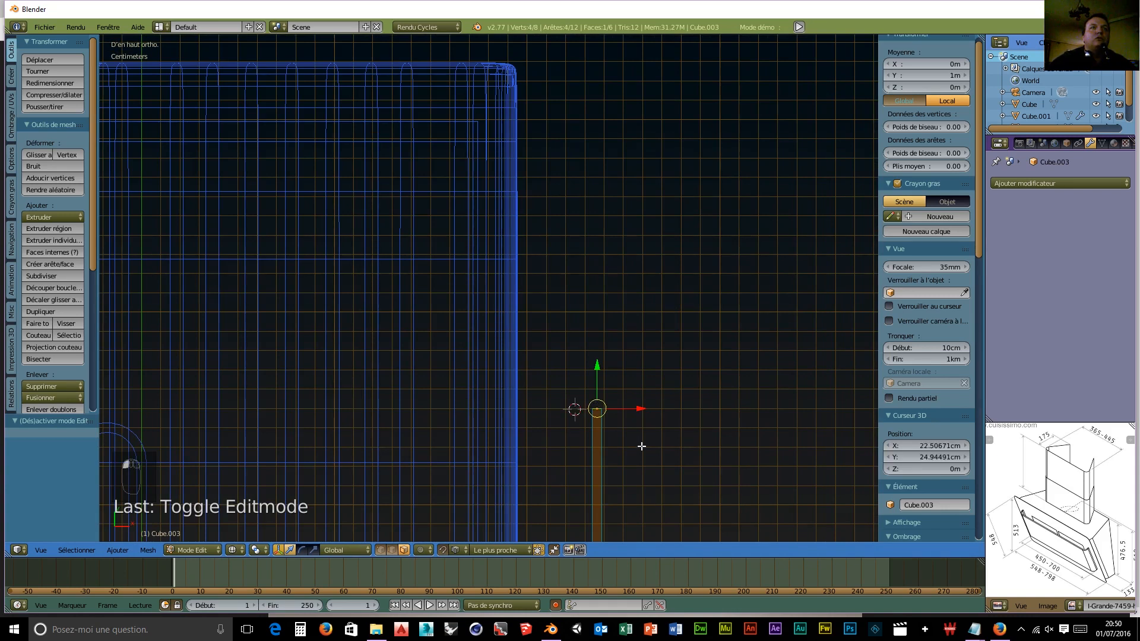
pyautogui.click(29, 324)
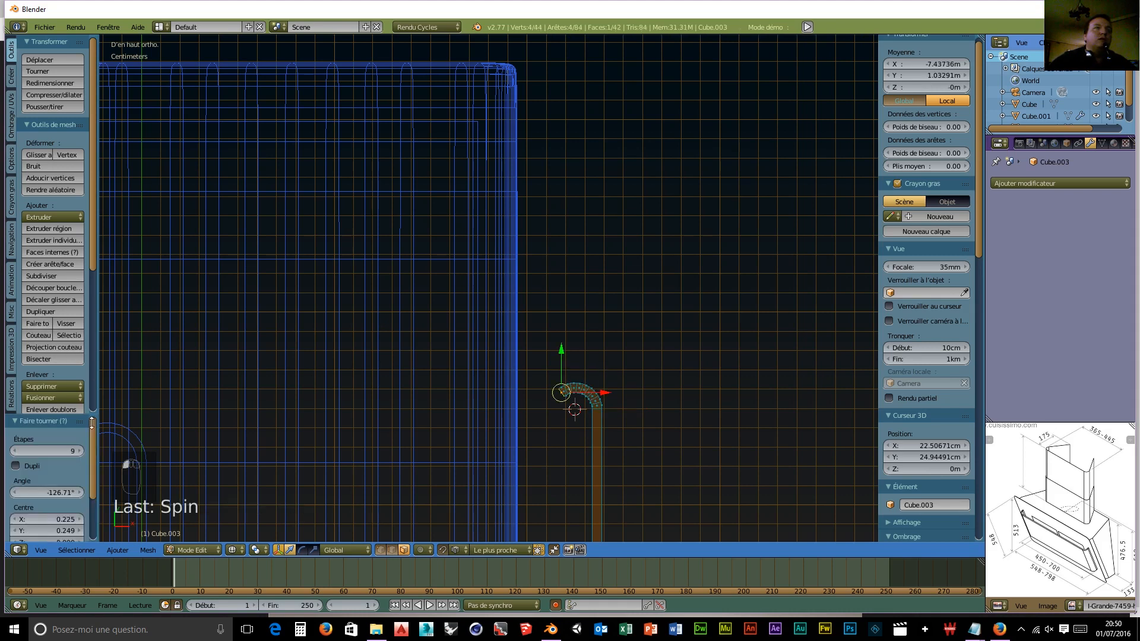
# Step: Set the spin angle to -90° and extrude the resulting end face by about 8.9 mm
pyautogui.click(60, 493)
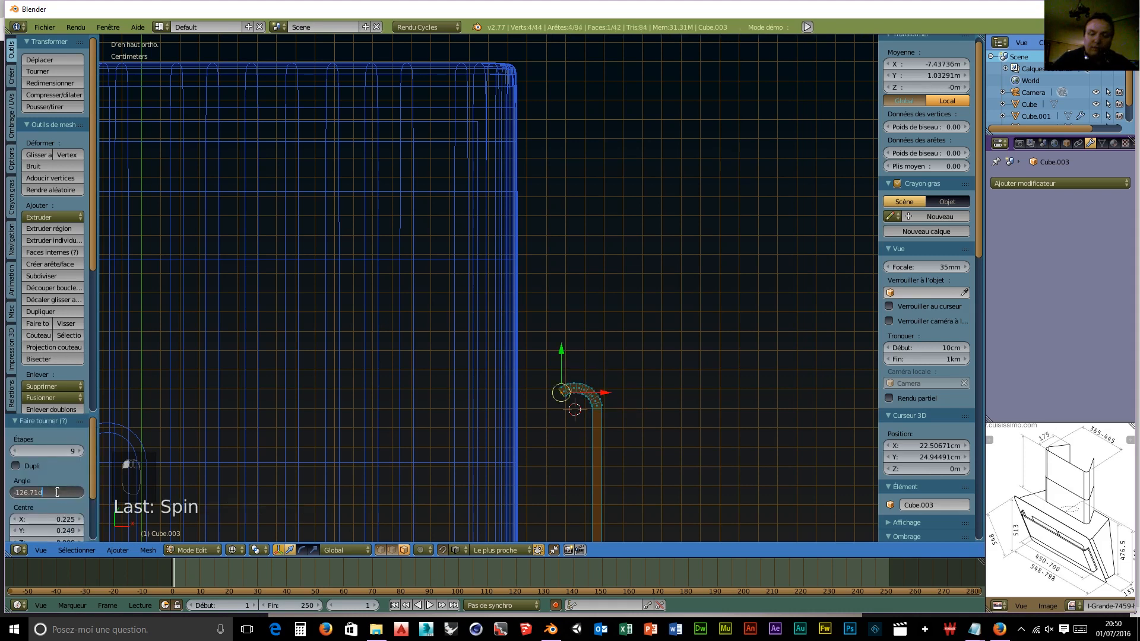
pyautogui.press('BackSpace')
pyautogui.press('BackSpace')
pyautogui.press('BackSpace')
pyautogui.press('BackSpace')
pyautogui.press('BackSpace')
pyautogui.press('BackSpace')
pyautogui.press('BackSpace')
pyautogui.press('BackSpace')
pyautogui.write('-90')
pyautogui.press('Return')
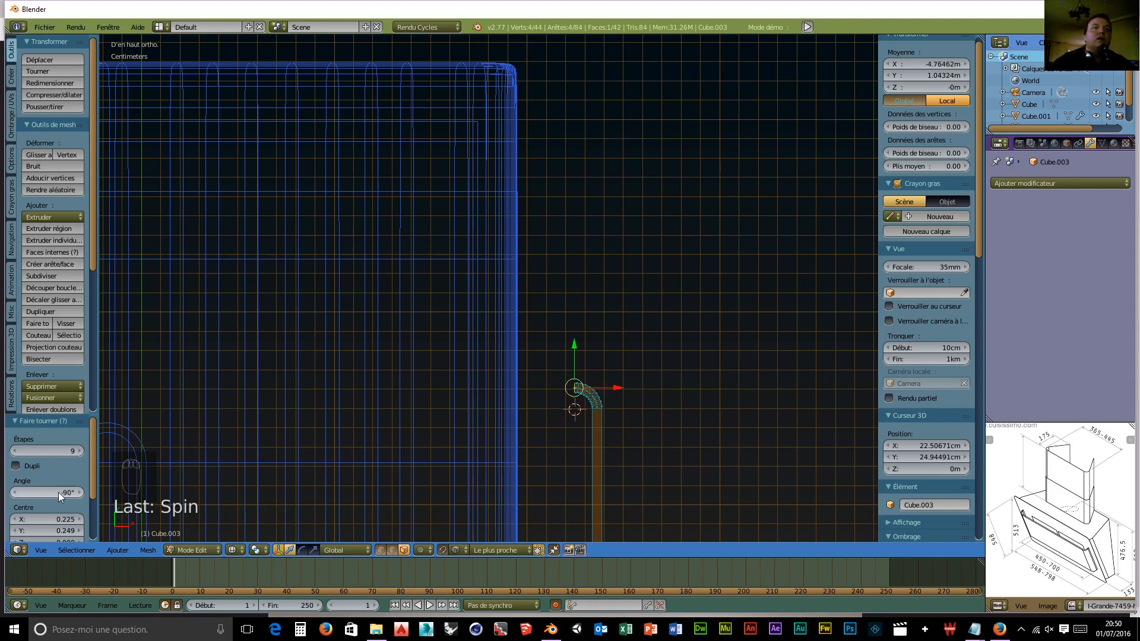
pyautogui.press('e')
pyautogui.click(646, 427)
# Step: Add one loop cut across the middle of the thin plate's length and delete the vertices at its -Y end
pyautogui.moveTo(687, 470); pyautogui.dragTo(272, 399, button='middle')
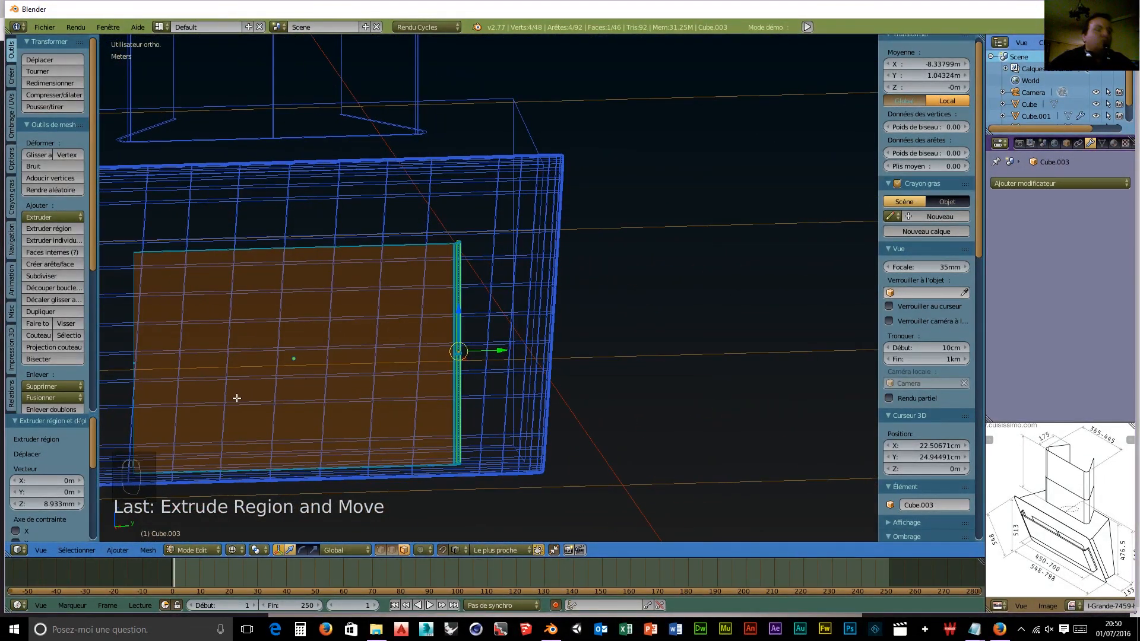
pyautogui.hotkey('ctrl', 'r')
pyautogui.click(297, 452)
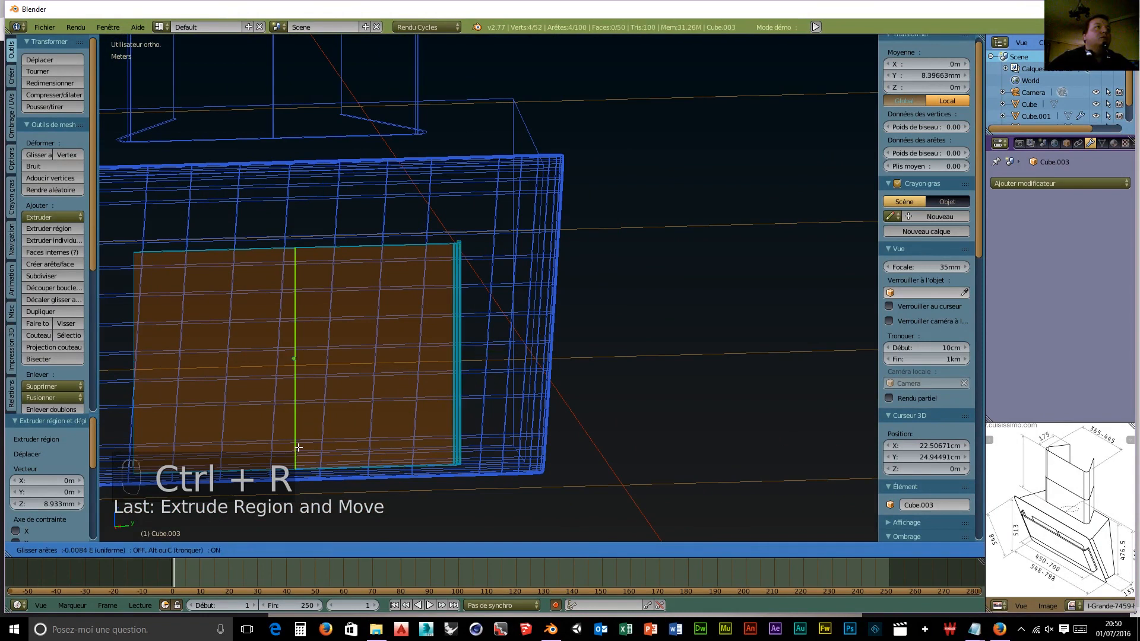
pyautogui.click(297, 452)
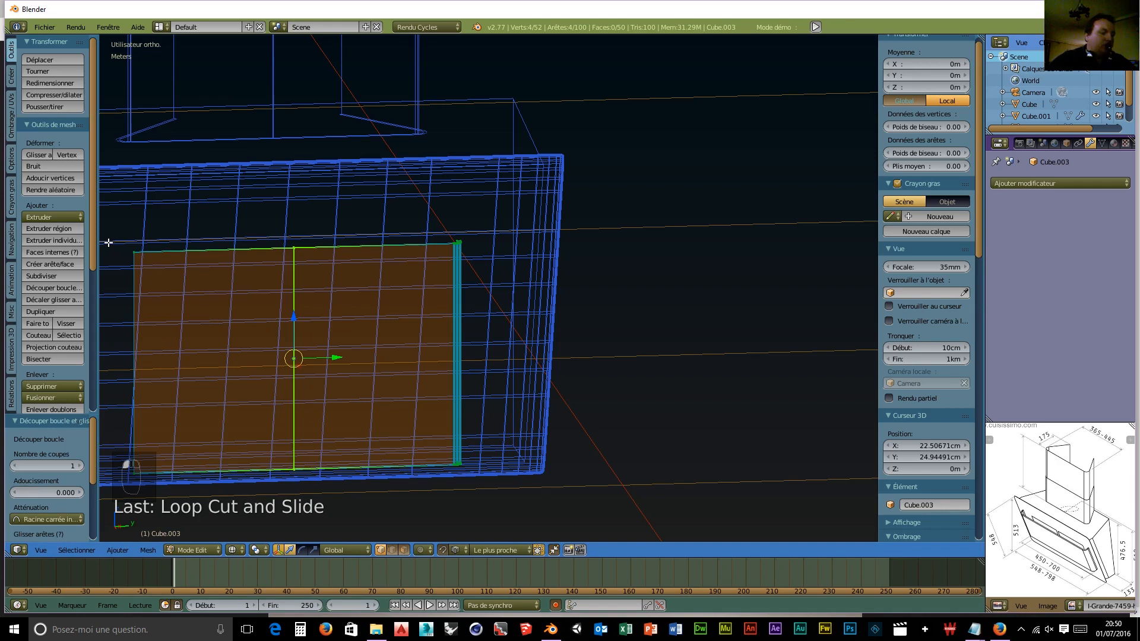
pyautogui.press('a')
pyautogui.press('b')
pyautogui.moveTo(116, 233); pyautogui.dragTo(183, 472)
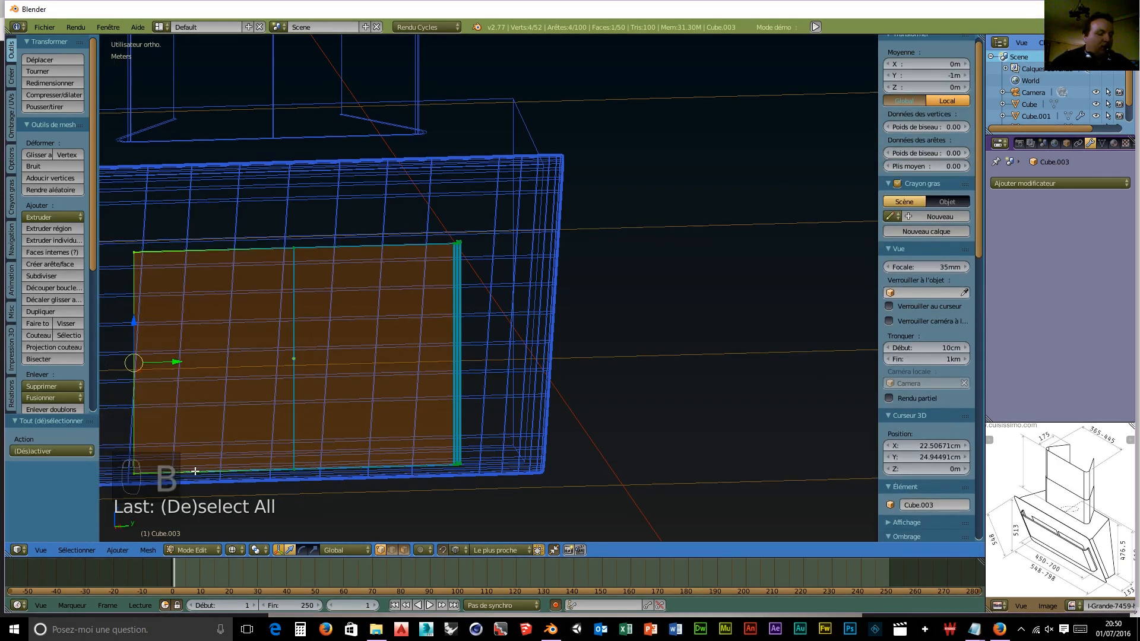
pyautogui.press('x')
pyautogui.click(156, 458)
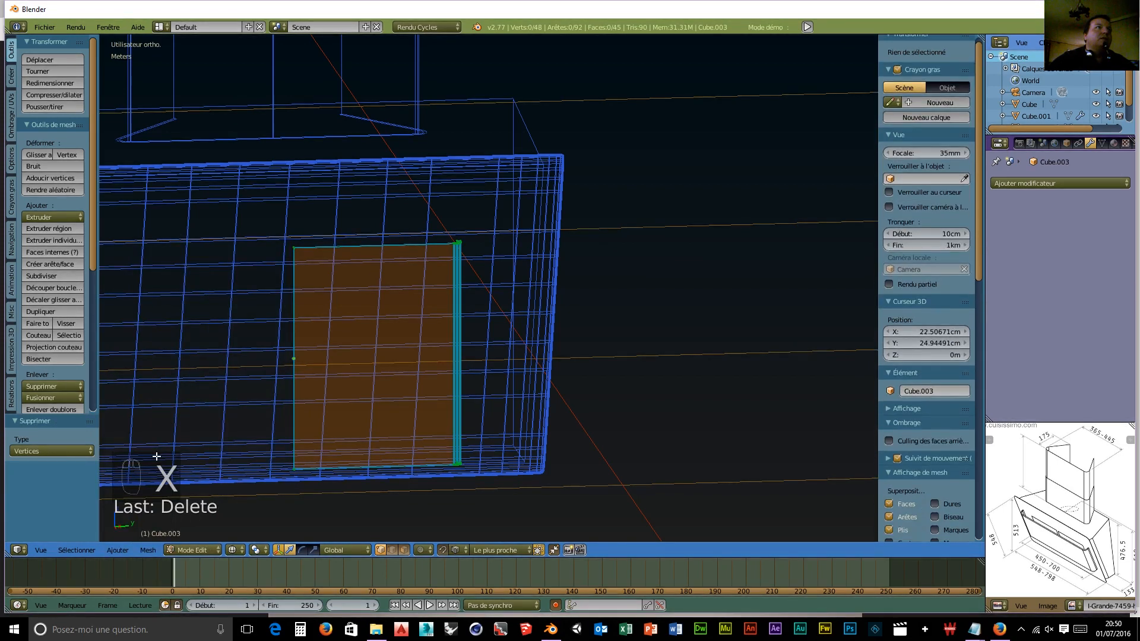
# Step: Add a Mirror modifier to the half plate, mirroring on Y only instead of X, with clipping enabled
pyautogui.click(1052, 188)
pyautogui.click(838, 304)
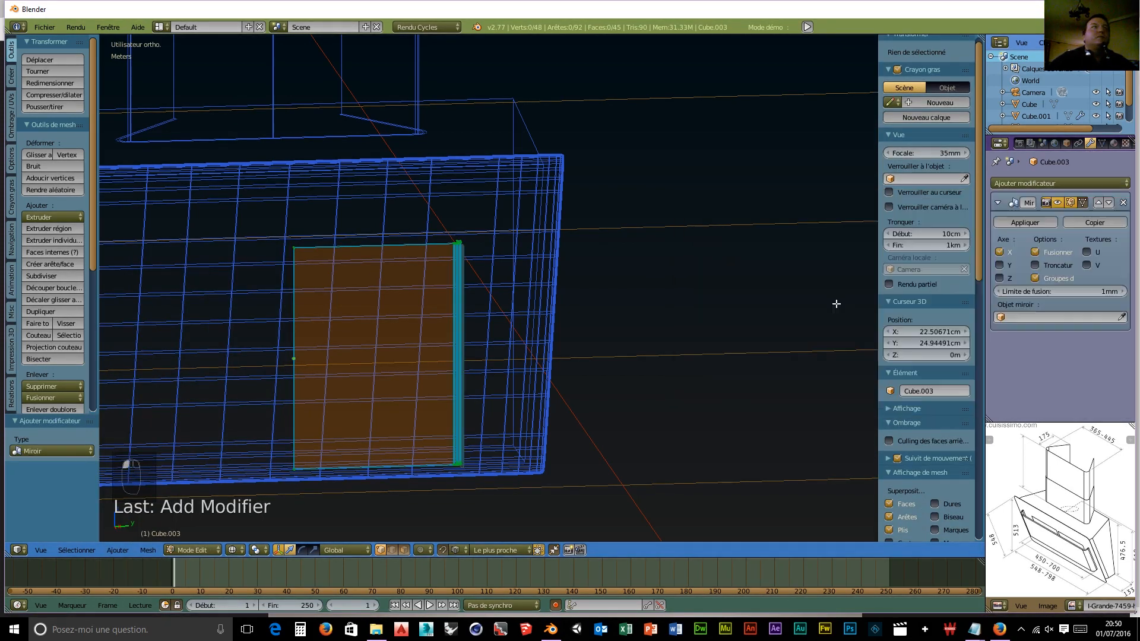
pyautogui.click(999, 264)
pyautogui.click(999, 252)
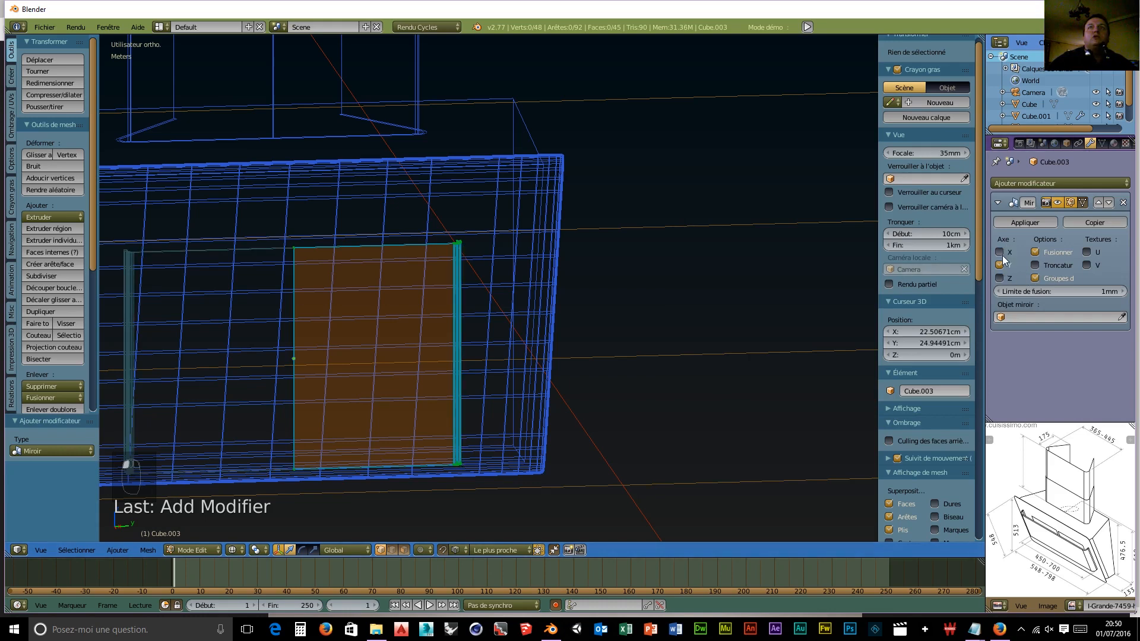
pyautogui.click(1037, 266)
# Step: Return to Object Mode and apply the plate's Mirror modifier
pyautogui.moveTo(618, 344); pyautogui.dragTo(646, 389, button='middle')
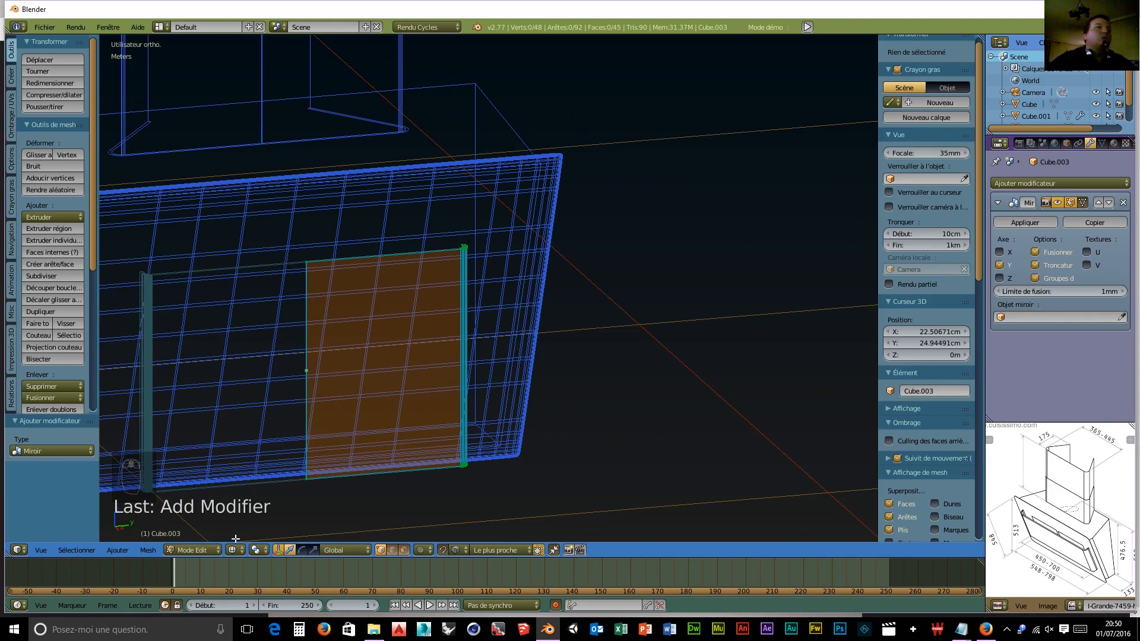
pyautogui.click(194, 550)
pyautogui.click(200, 535)
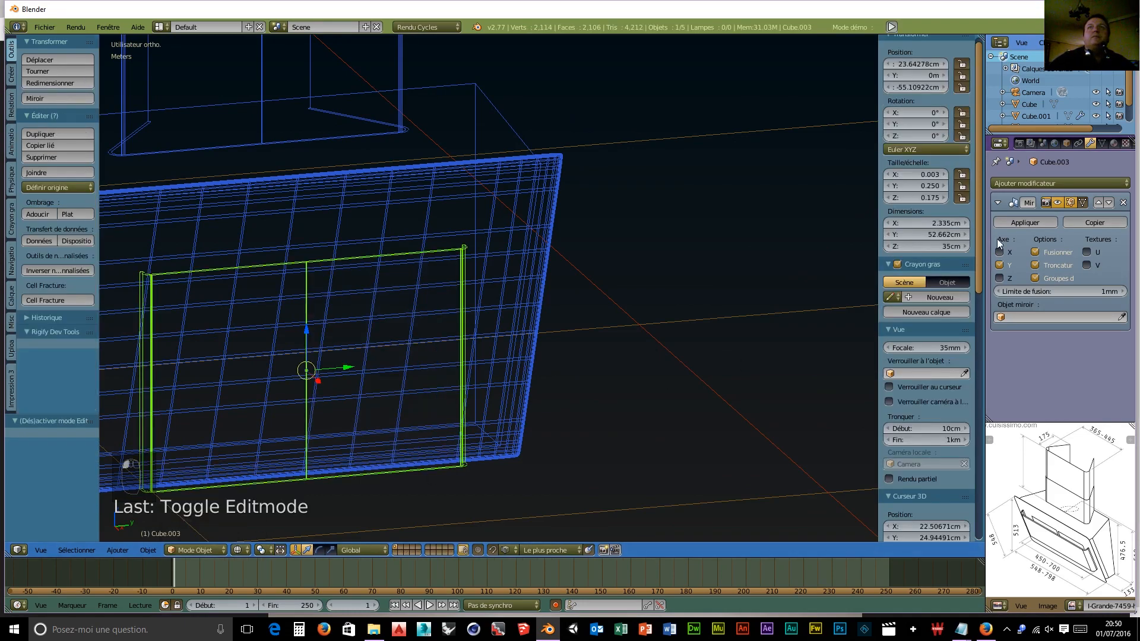
pyautogui.click(1019, 223)
# Step: In front orthographic view, rotate the curved plate about 19.9° around Y and move it to about X 10.4 cm, beside the slanted panel
pyautogui.moveTo(571, 430); pyautogui.dragTo(690, 433, button='middle')
pyautogui.press('KP_1')
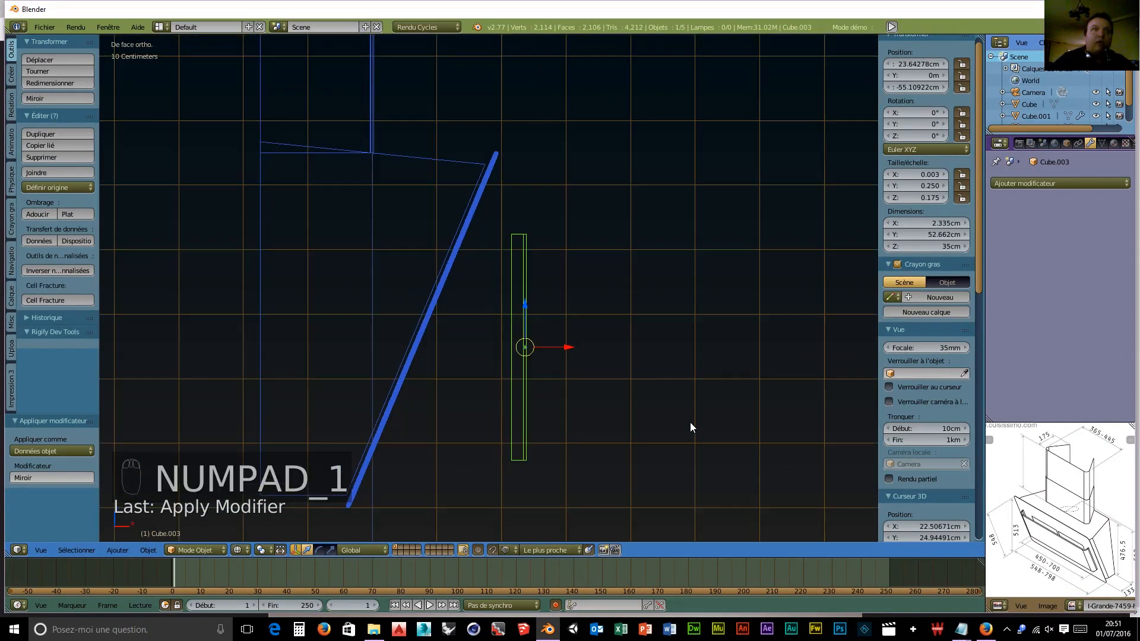
pyautogui.press('r')
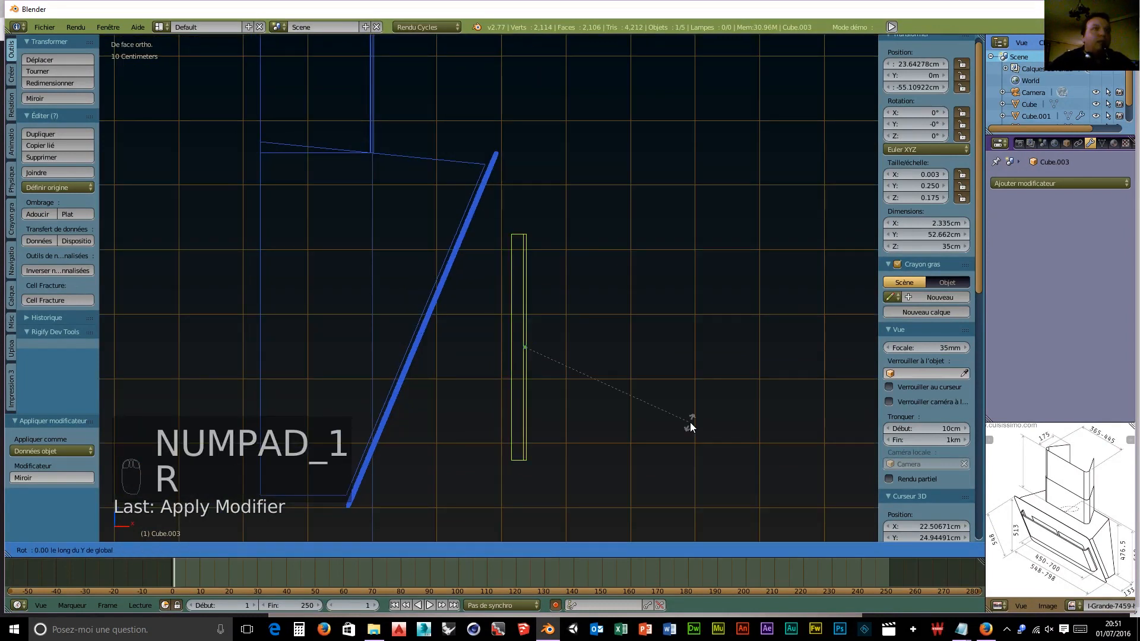
pyautogui.click(624, 441)
pyautogui.moveTo(573, 344); pyautogui.dragTo(480, 352)
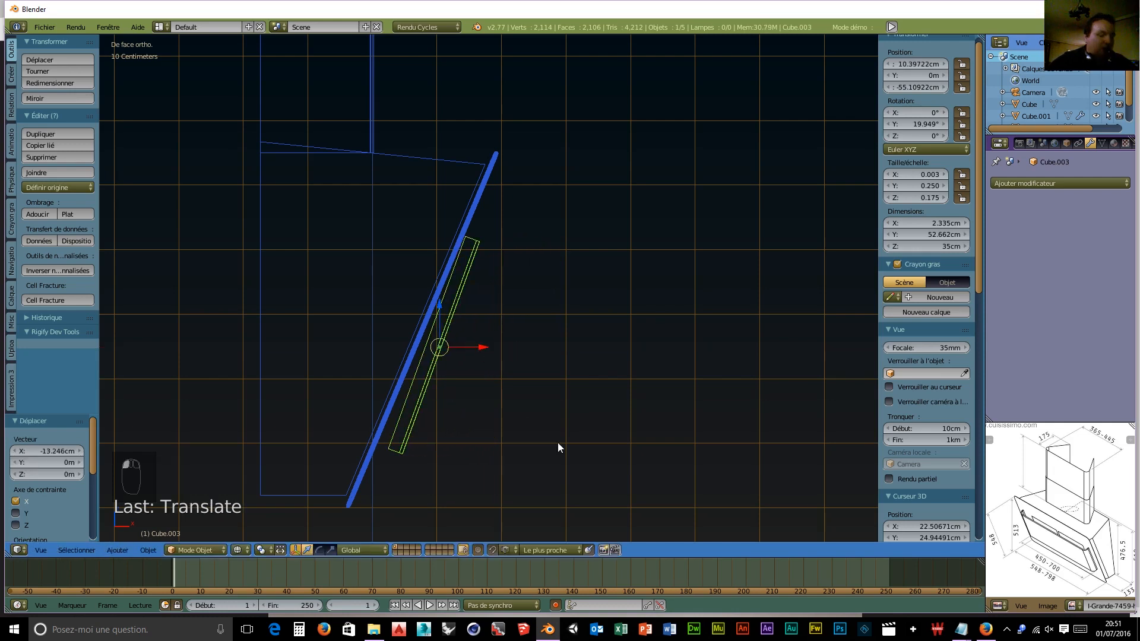
# Step: Rotate the curved plate to about 22.9° around Y and move it to about X 9.8 cm, Z -53.1 cm
pyautogui.press('r')
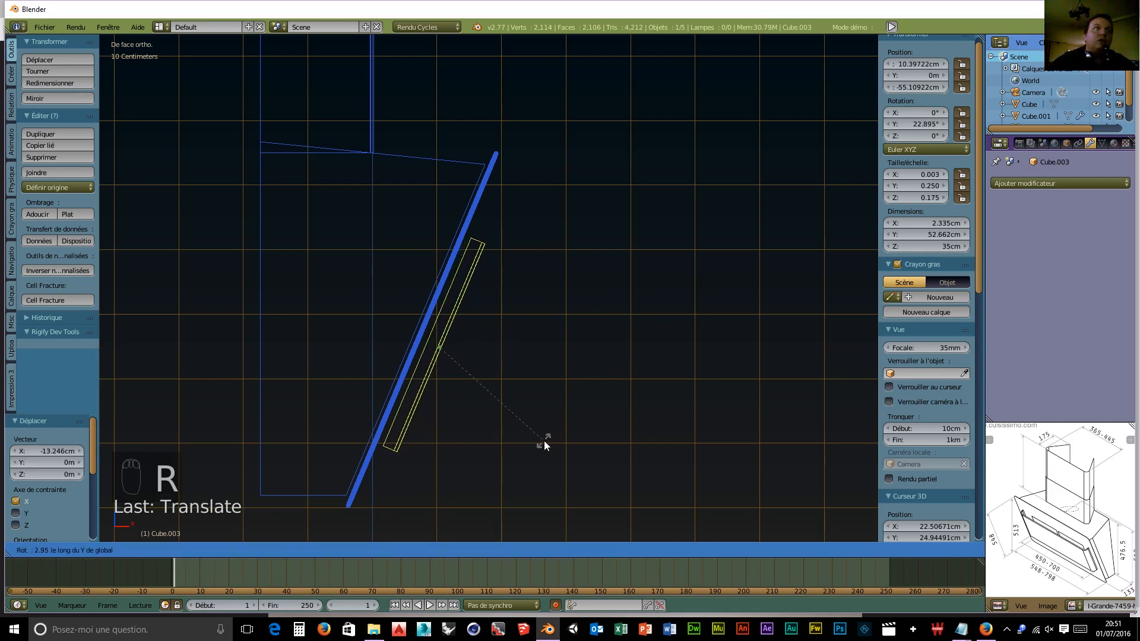
pyautogui.click(539, 436)
pyautogui.moveTo(480, 355); pyautogui.dragTo(475, 349)
pyautogui.moveTo(436, 309); pyautogui.dragTo(433, 295)
# Step: Join the hood's lower body box with the chimney into one object
pyautogui.moveTo(728, 364); pyautogui.dragTo(606, 384, button='middle')
pyautogui.scroll(-5, 594, 376)
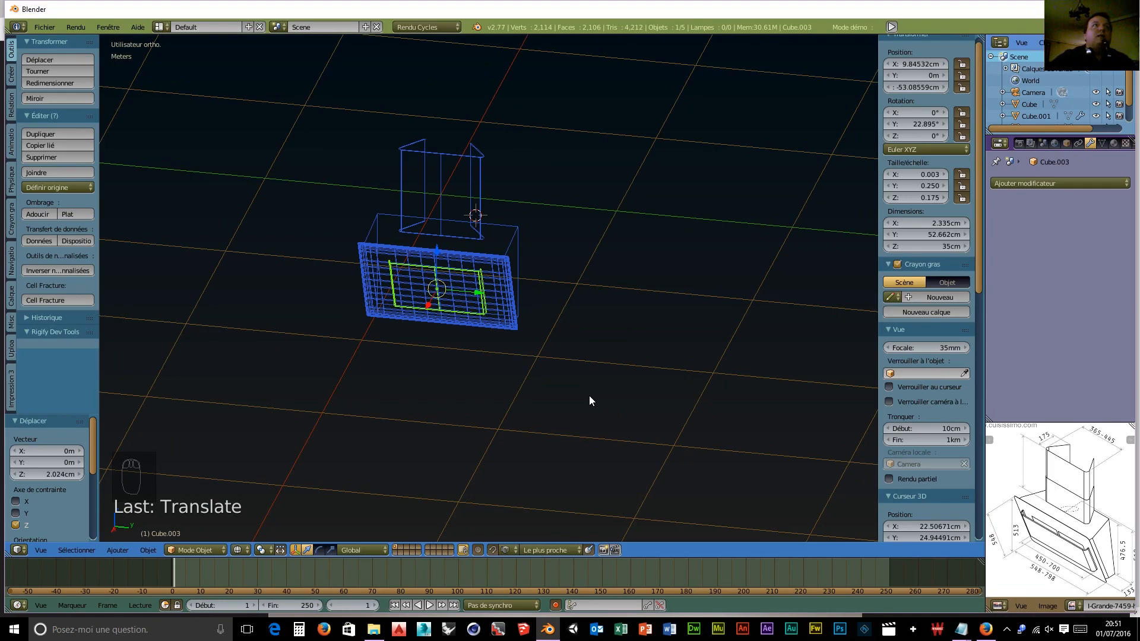
pyautogui.moveTo(583, 336); pyautogui.dragTo(522, 265, button='middle')
pyautogui.rightClick(520, 259)
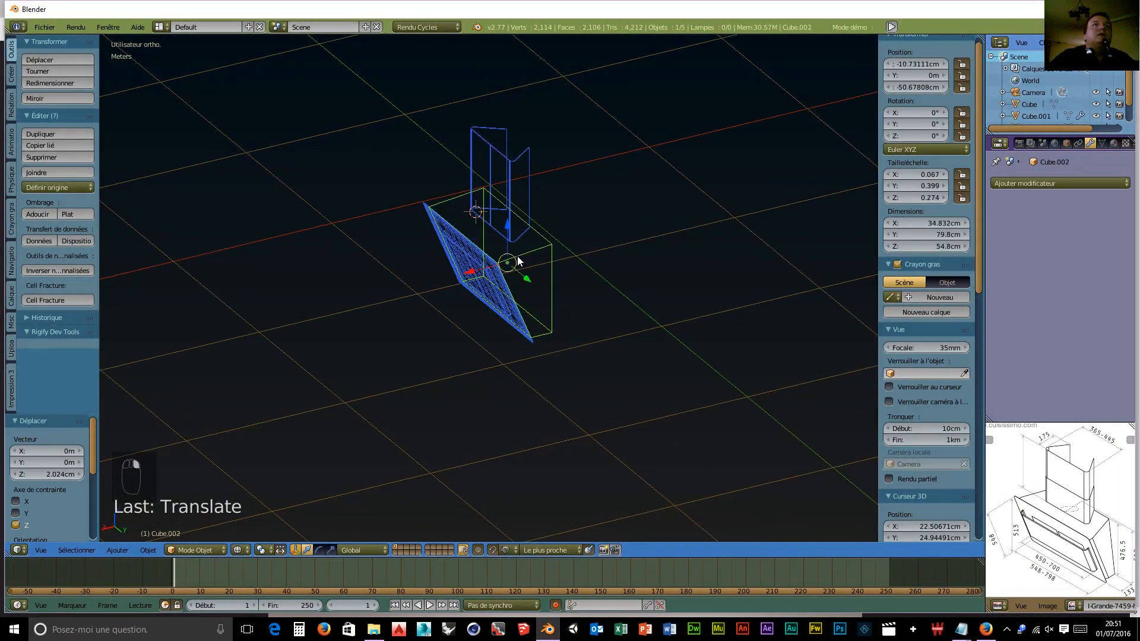
pyautogui.keyDown('shift'); pyautogui.rightClick(506, 162); pyautogui.keyUp('shift')
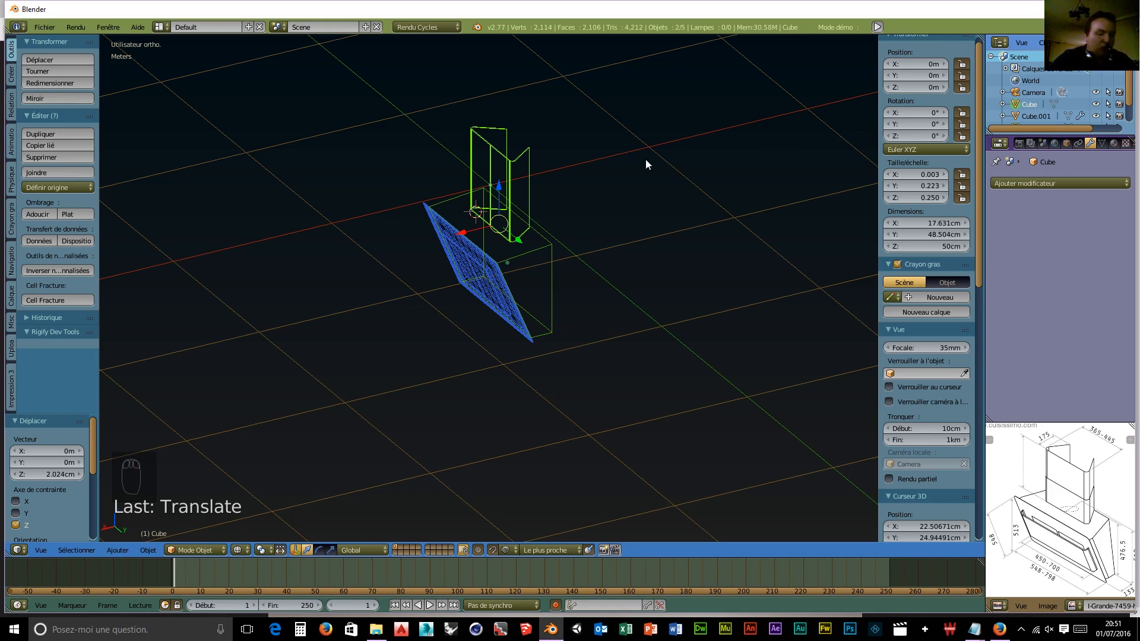
pyautogui.hotkey('ctrl', 'j')
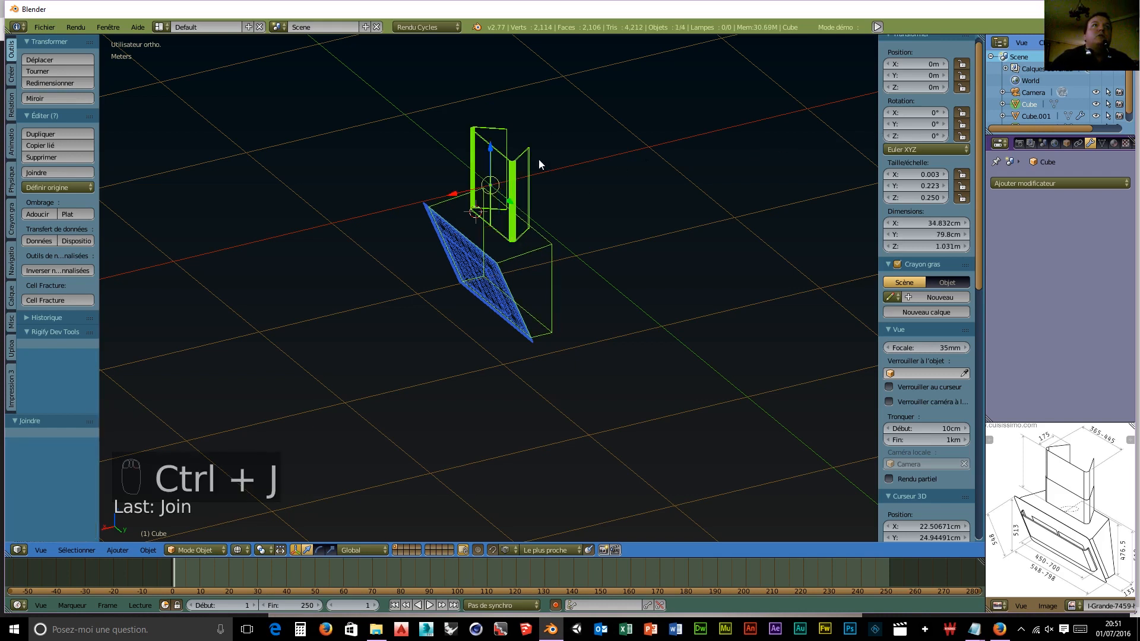
# Step: Give the joined hood body a new Glossy BSDF material with Beckmann distribution and a roughness of 0.050
pyautogui.click(1113, 144)
pyautogui.click(1019, 219)
pyautogui.click(1078, 287)
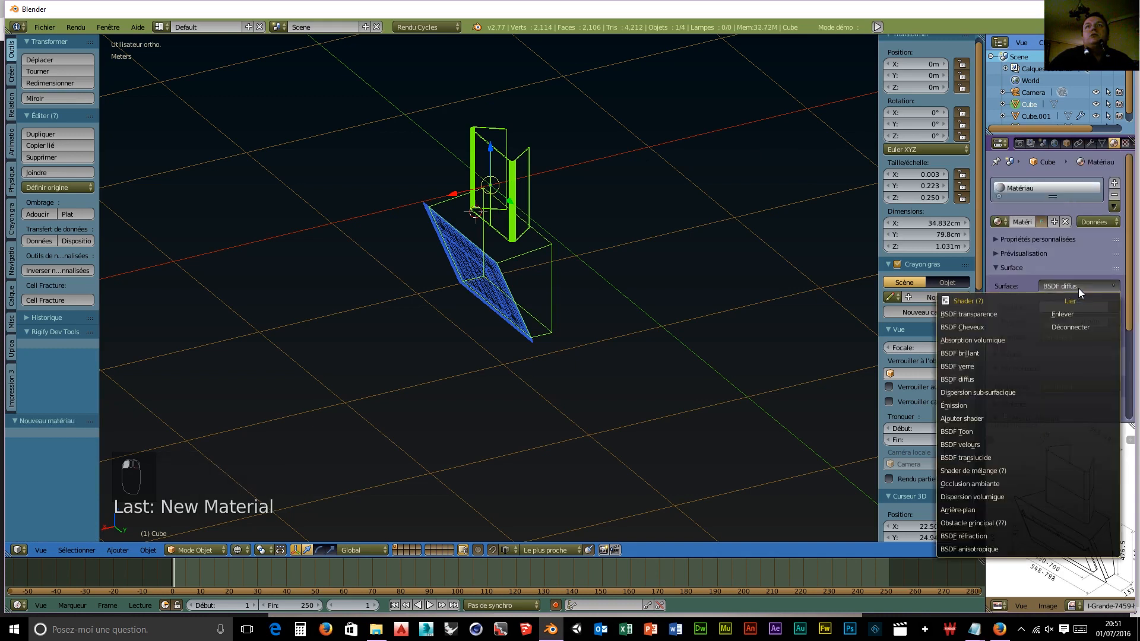
pyautogui.click(970, 354)
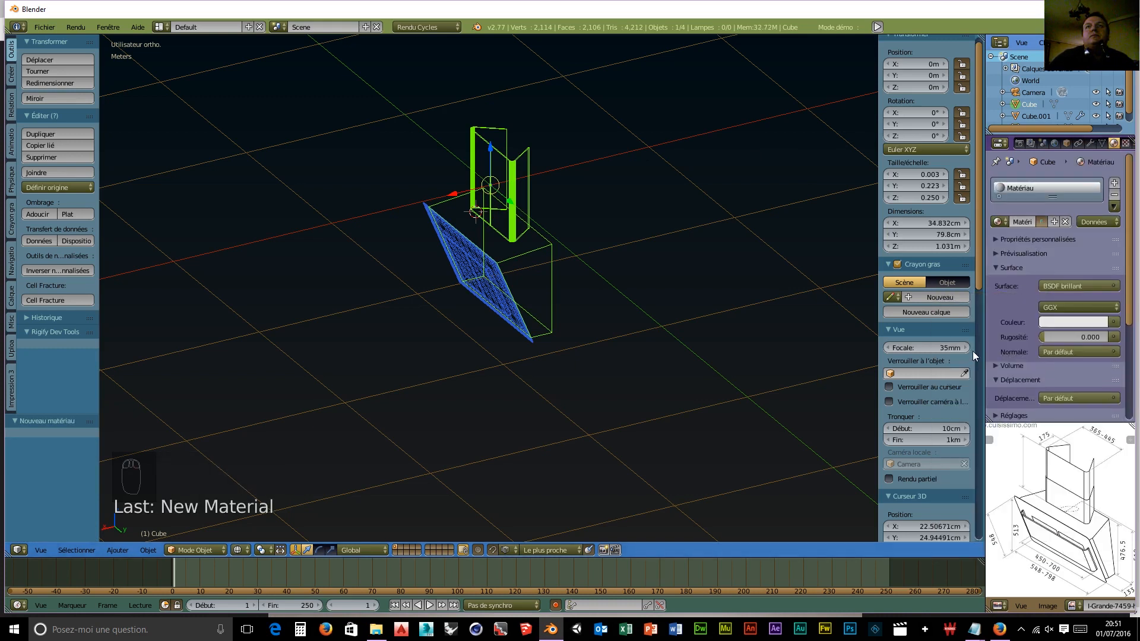
pyautogui.click(1049, 308)
pyautogui.click(1051, 280)
pyautogui.click(1069, 340)
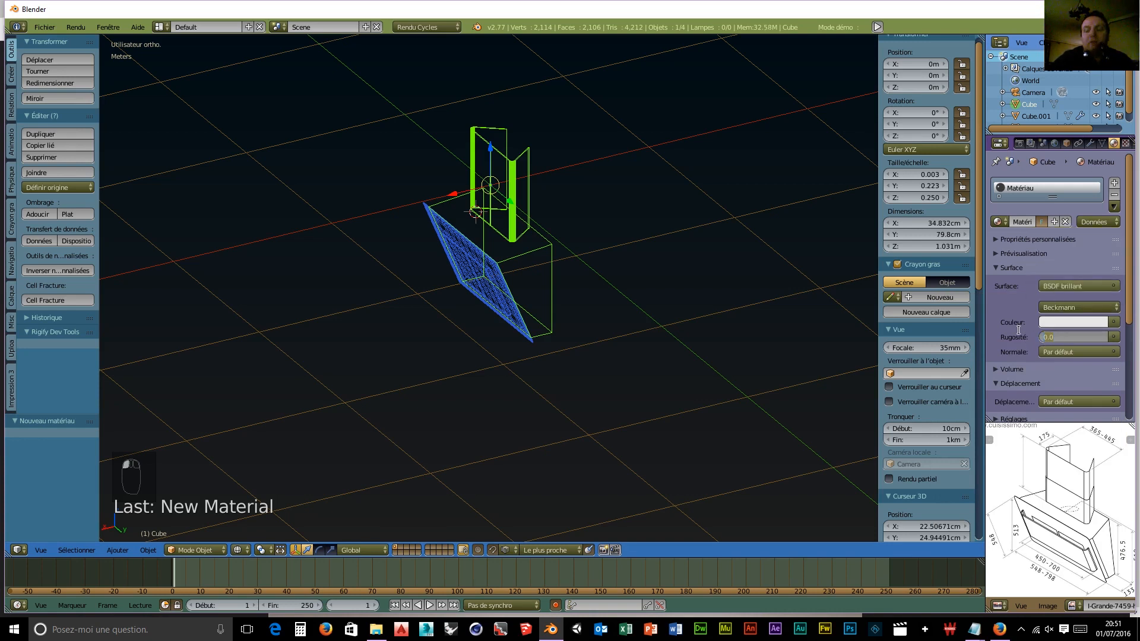
pyautogui.write('.0')
pyautogui.press('Return')
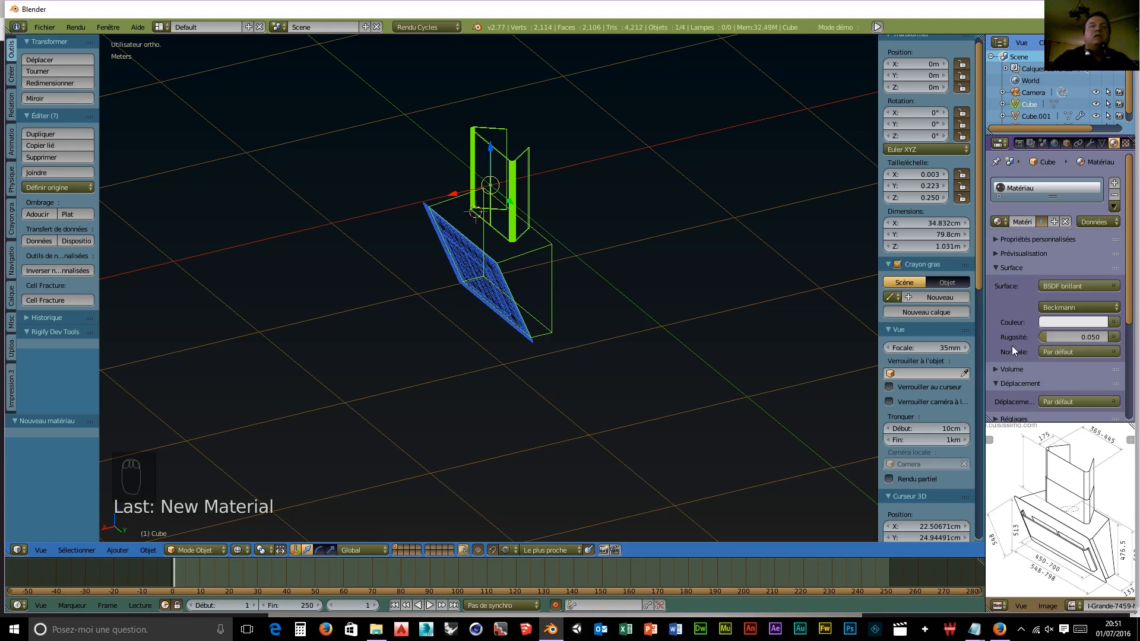
# Step: Give the curved front plate a new Glossy BSDF material with Beckmann distribution
pyautogui.moveTo(483, 352); pyautogui.dragTo(445, 320, button='middle')
pyautogui.moveTo(454, 335); pyautogui.dragTo(469, 295, button='middle')
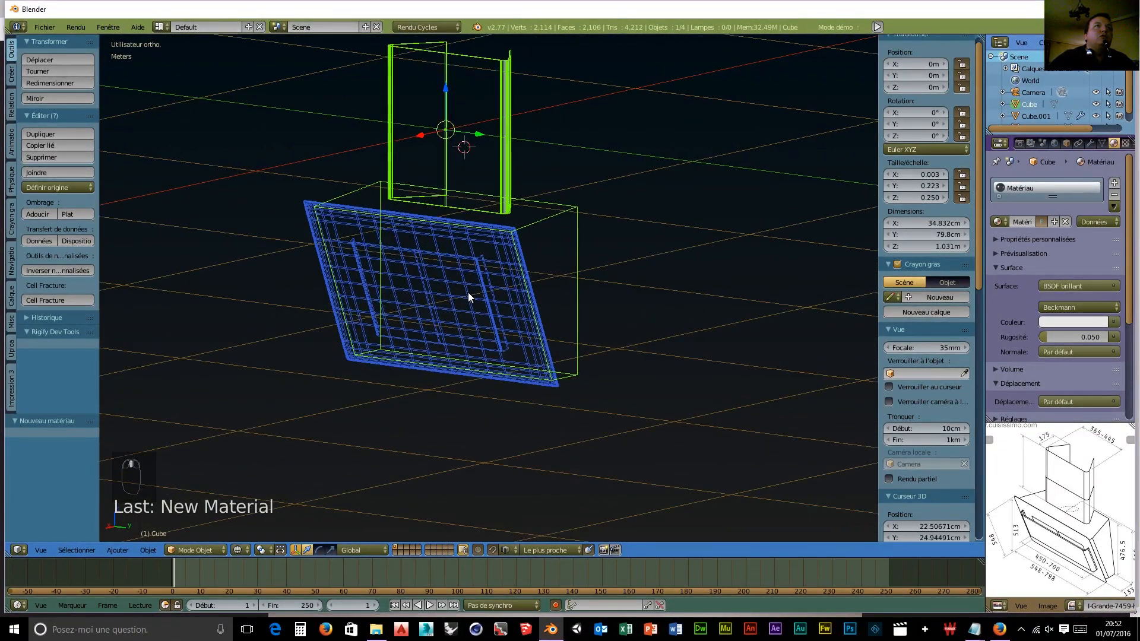
pyautogui.rightClick(459, 258)
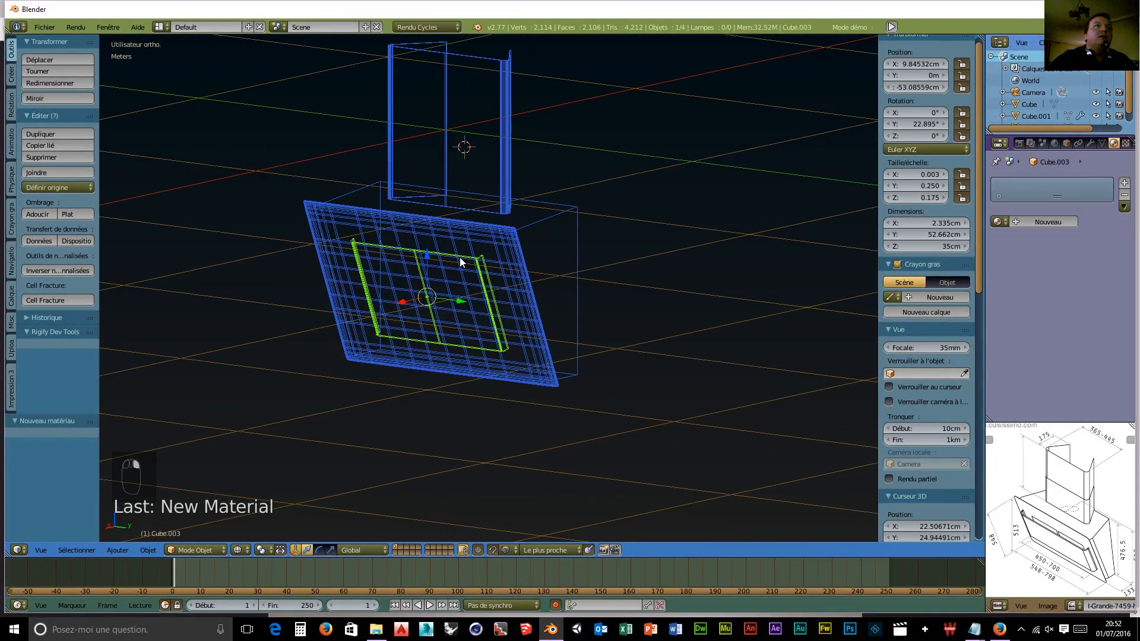
pyautogui.click(1049, 224)
pyautogui.click(1061, 286)
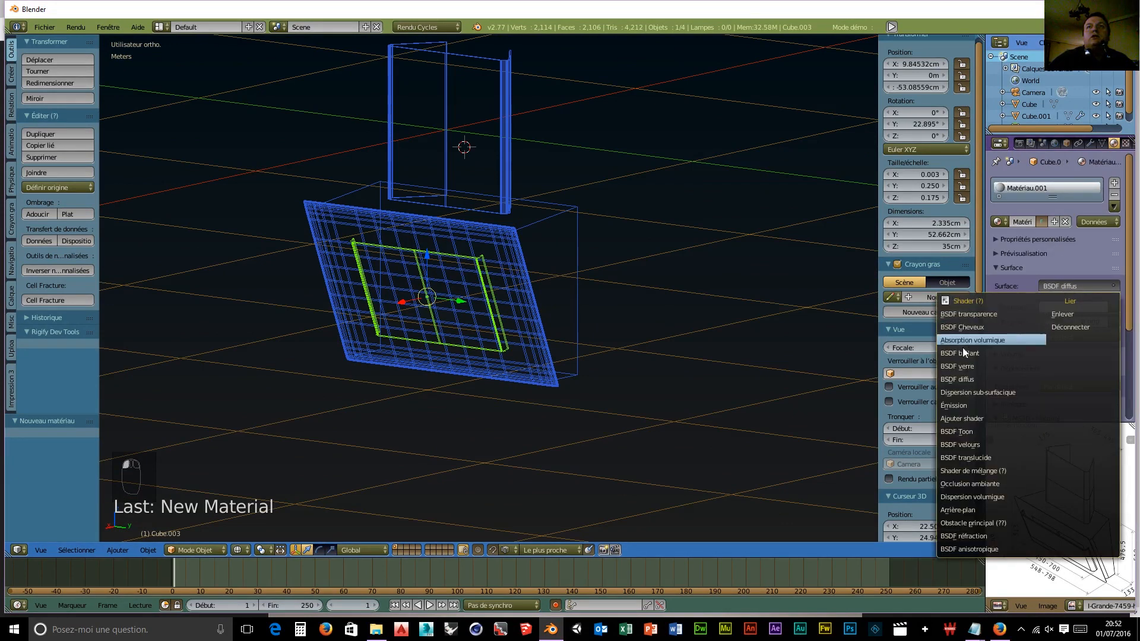
pyautogui.click(1022, 353)
pyautogui.click(1057, 308)
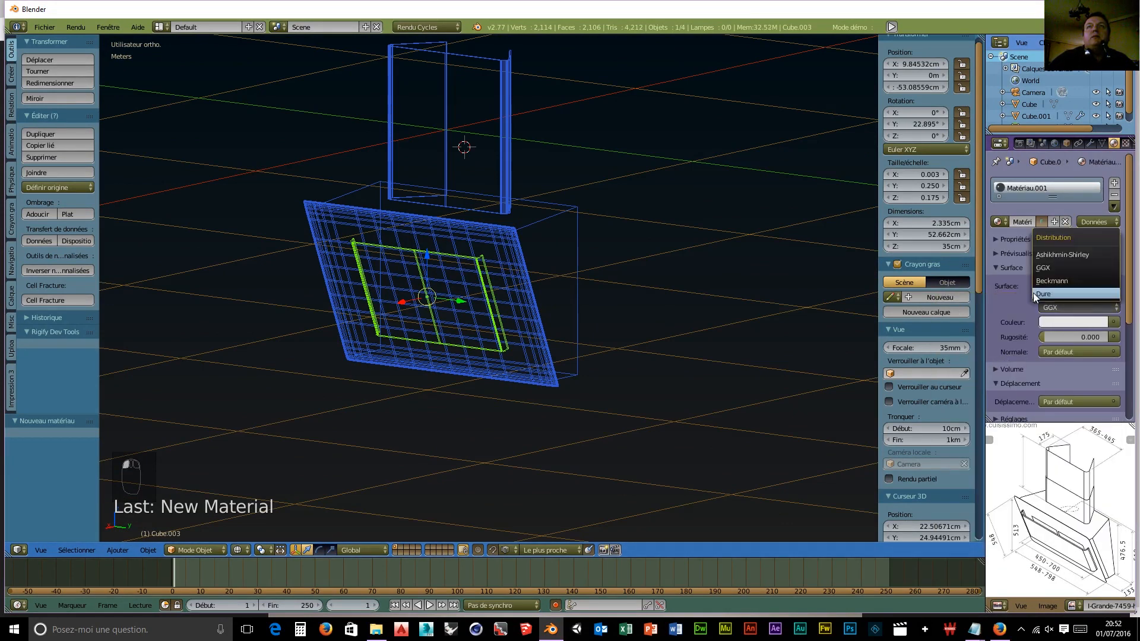
pyautogui.click(1044, 278)
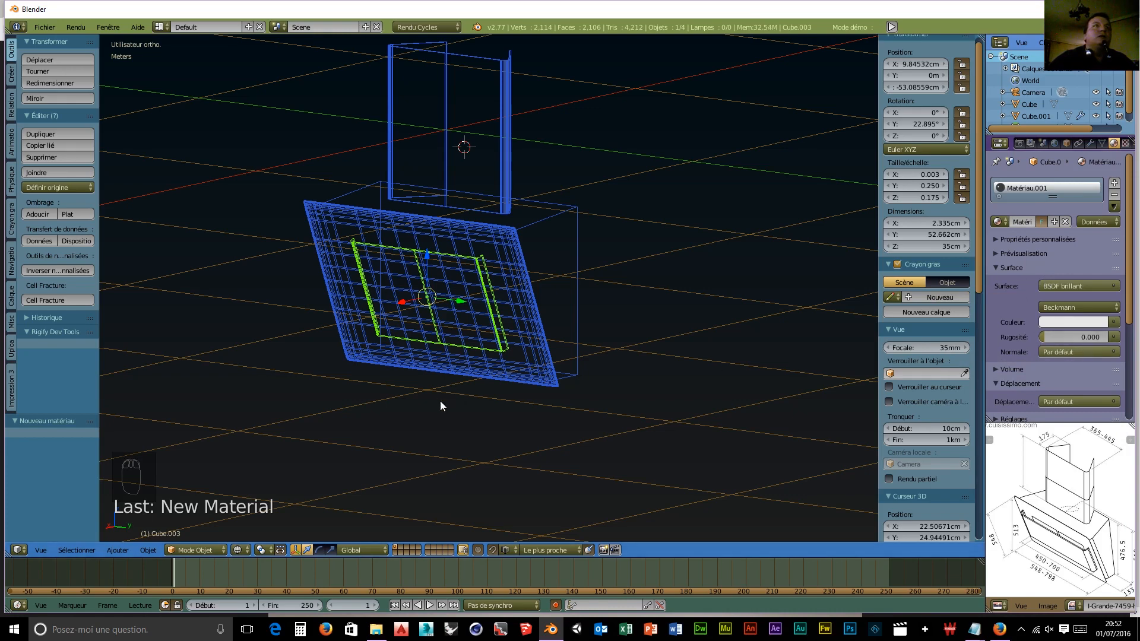
# Step: Select the large slanted front panel behind the curved plate
pyautogui.moveTo(533, 411); pyautogui.dragTo(488, 241, button='middle')
pyautogui.rightClick(497, 236)
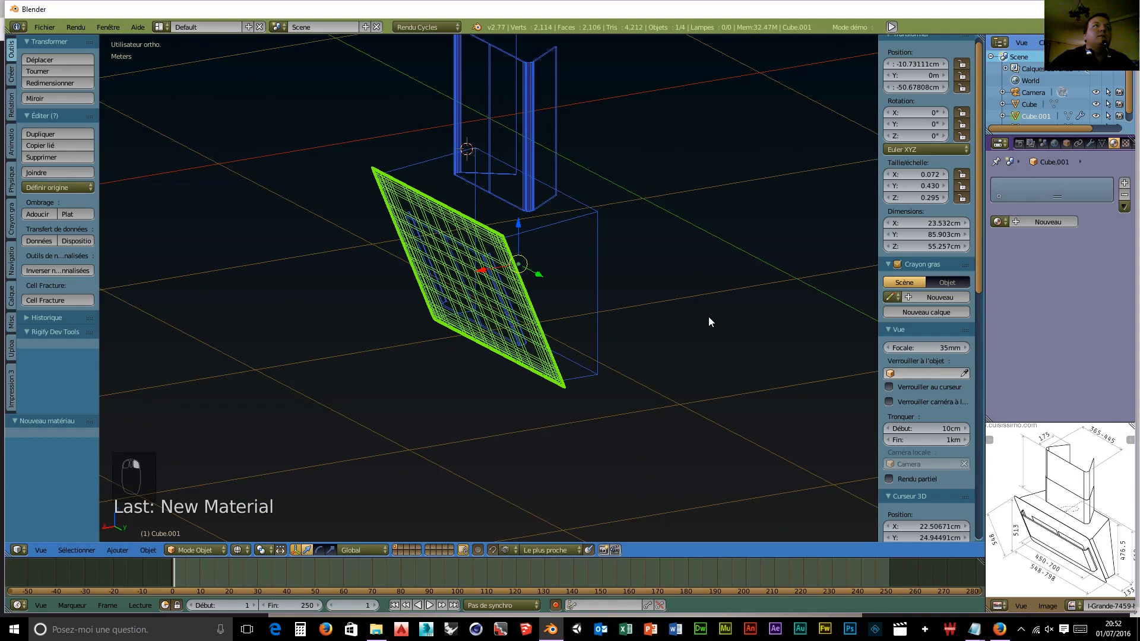
# Step: Unlink the hood's dimension drawing from the image editor
pyautogui.scroll(-4, 1106, 610)
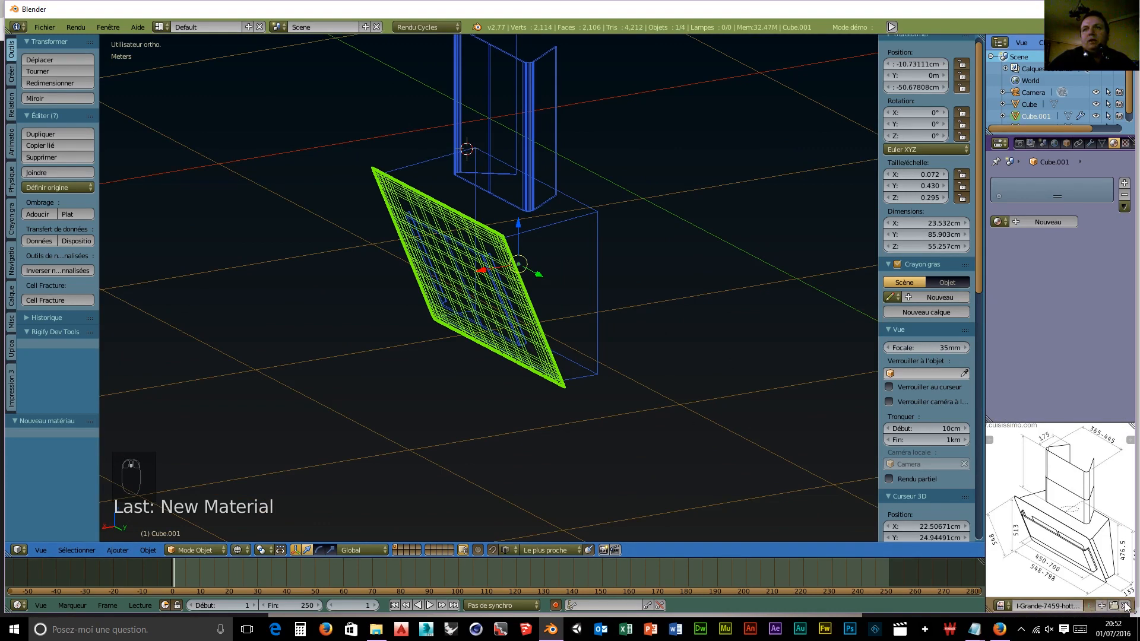
pyautogui.scroll(2, 1059, 595)
pyautogui.scroll(-1, 1059, 596)
pyautogui.scroll(-2, 1078, 607)
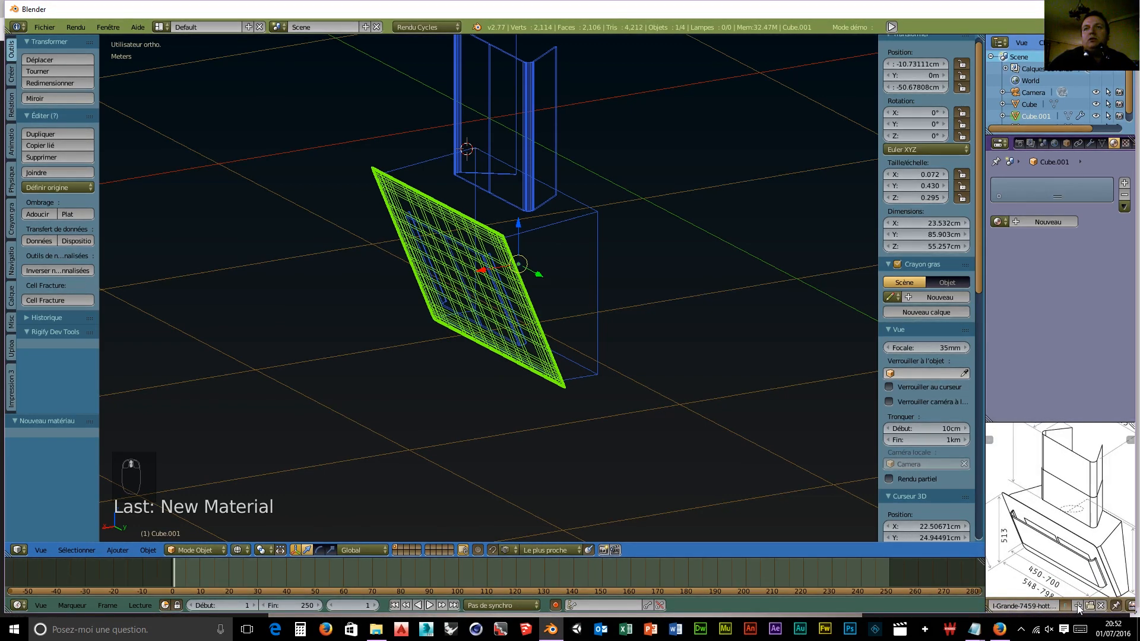
pyautogui.click(1100, 606)
# Step: Load the hood photo index.jpg from D:\blender\objet pour intérieur de maison into the image editor, browsing the folder as thumbnails
pyautogui.click(1039, 605)
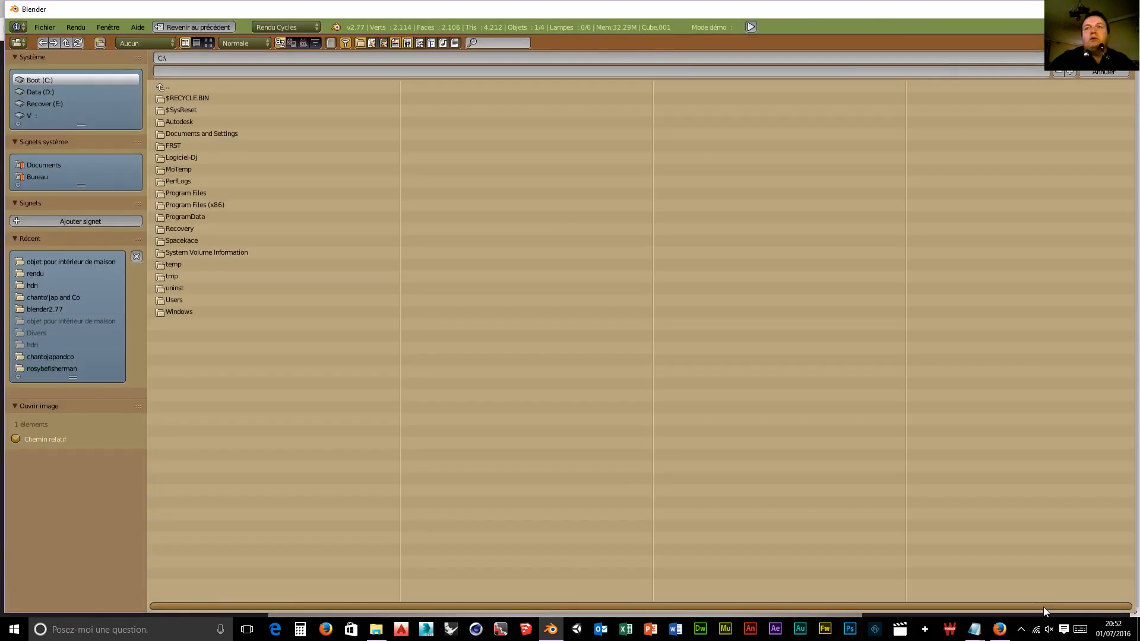
pyautogui.click(29, 93)
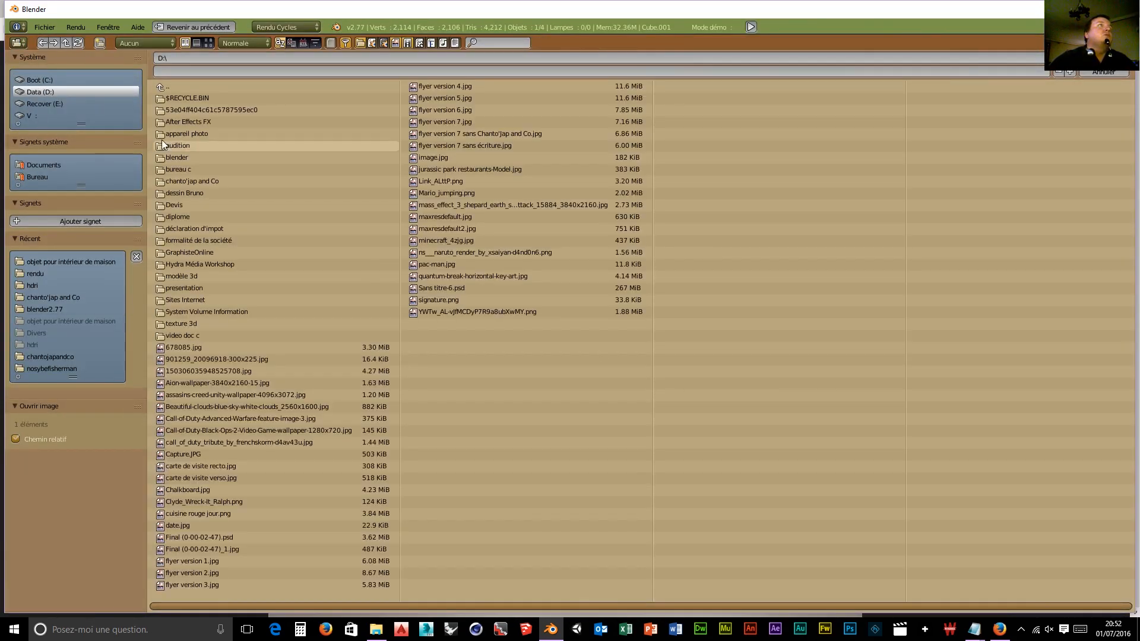
pyautogui.click(180, 159)
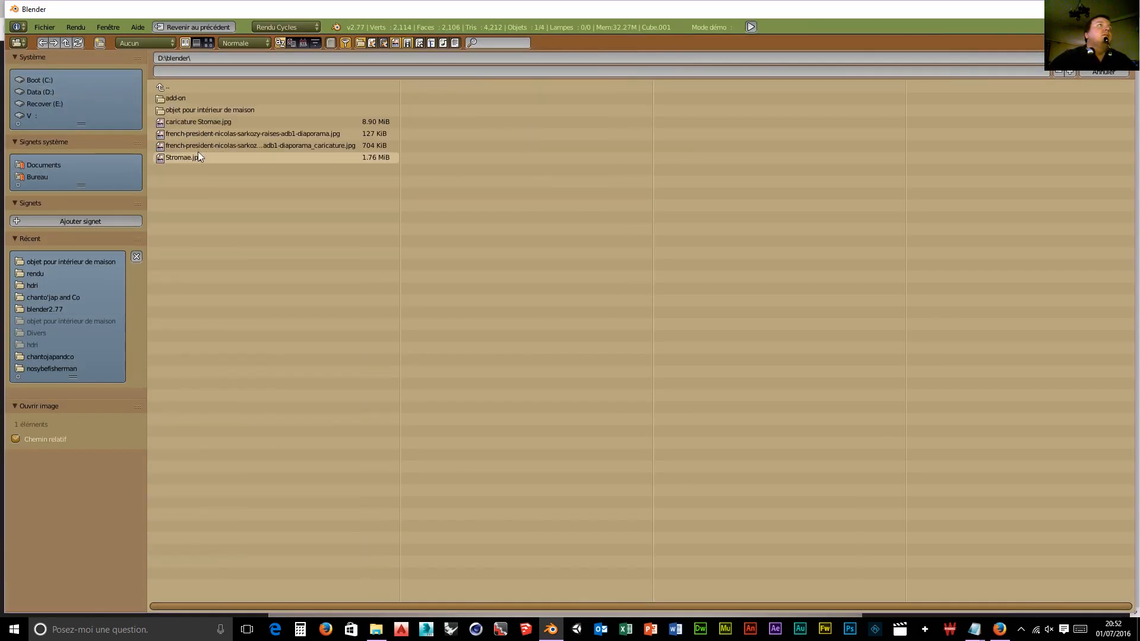
pyautogui.click(188, 110)
pyautogui.click(208, 43)
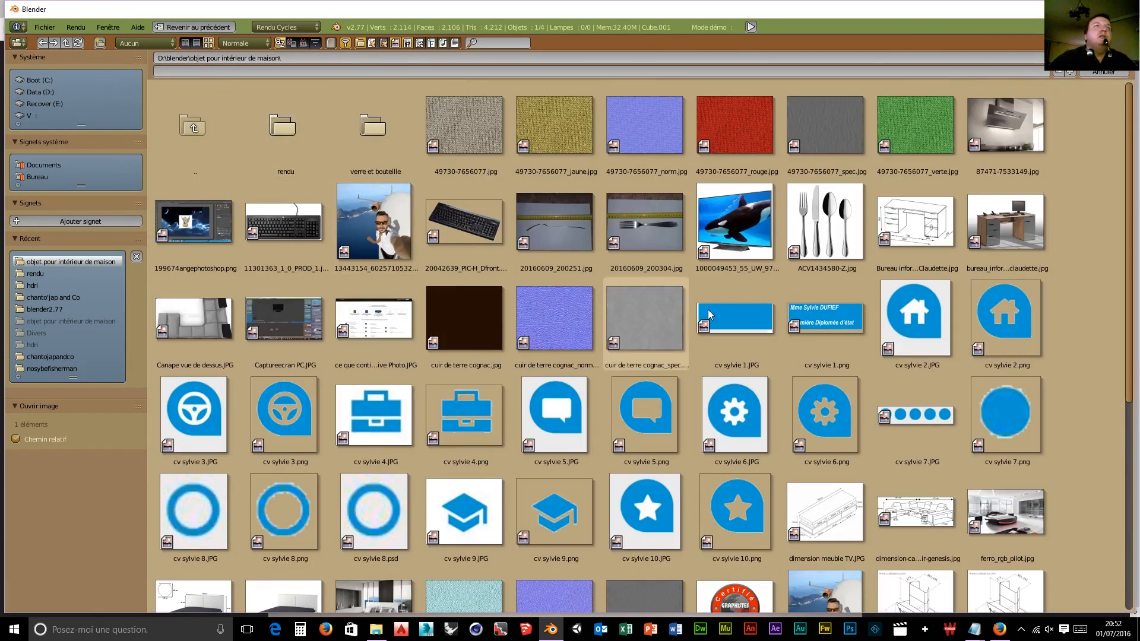
pyautogui.scroll(-3, 434, 317)
pyautogui.scroll(-3, 431, 313)
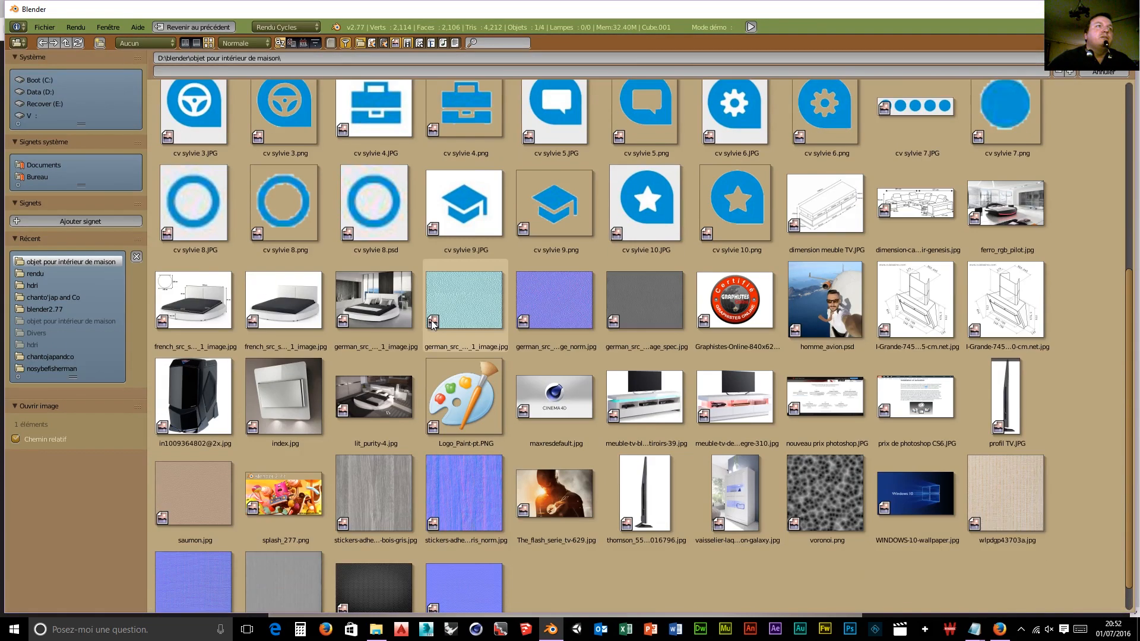
pyautogui.click(283, 341)
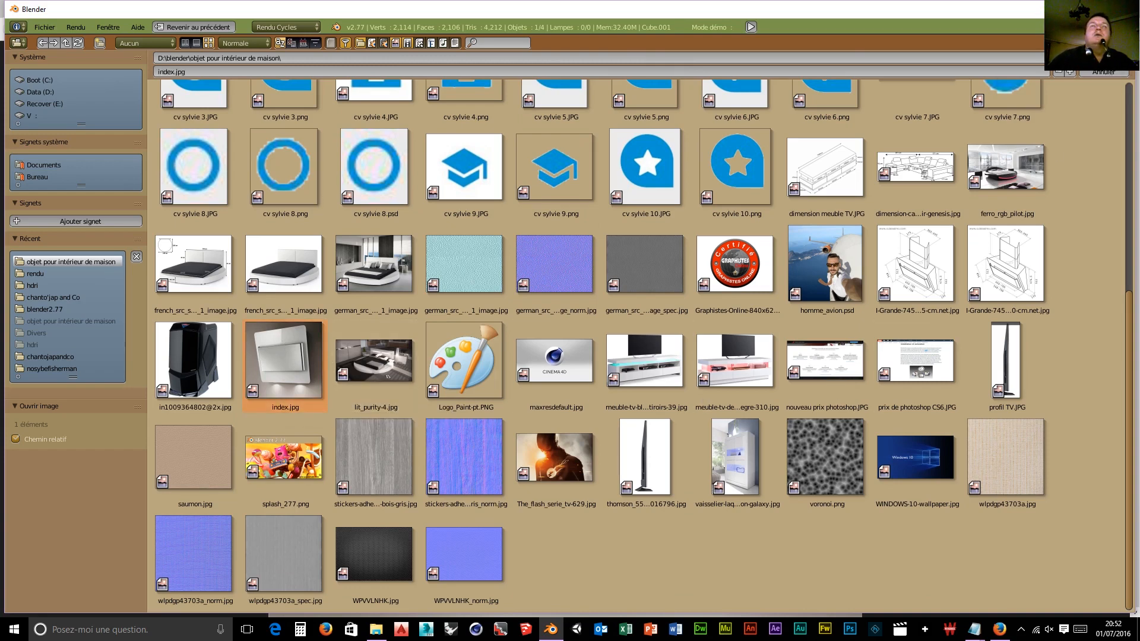
pyautogui.click(1095, 58)
# Step: Examine the touch-control symbols on the hood's front panel in the reference photo up close
pyautogui.scroll(6, 1081, 466)
pyautogui.moveTo(1081, 466); pyautogui.dragTo(1063, 408, button='middle')
pyautogui.scroll(2, 1050, 497)
pyautogui.moveTo(1053, 488); pyautogui.dragTo(1070, 530, button='middle')
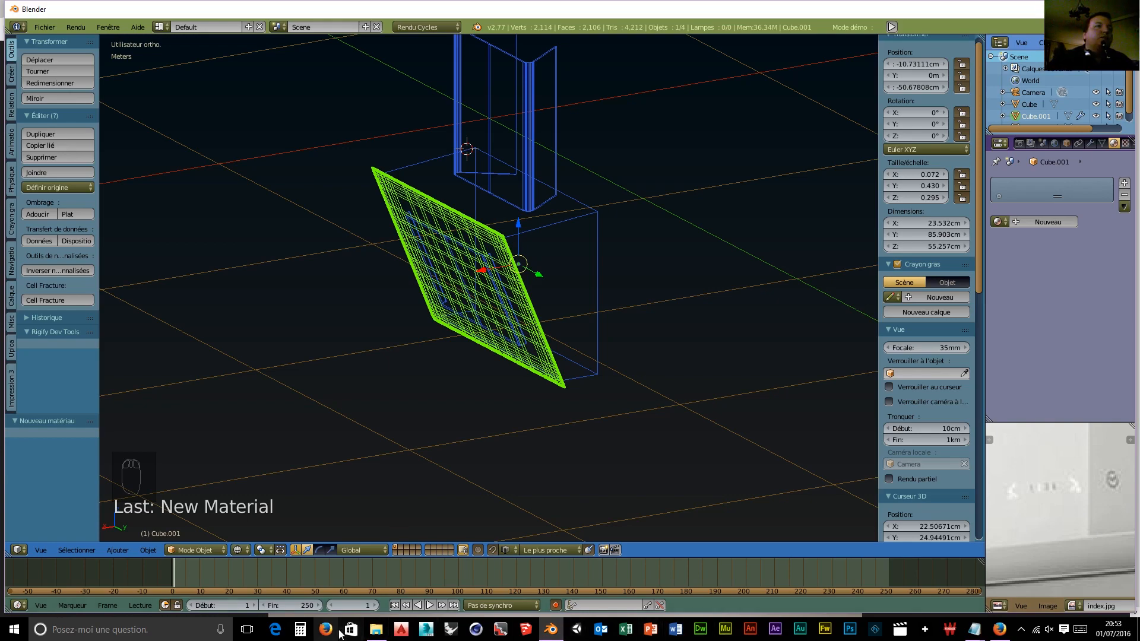
# Step: Switch to Firefox, return to the hood's product page, copy "Hotte cuisine Elica murale BELT" from its title and search Google Images for it
pyautogui.click(999, 629)
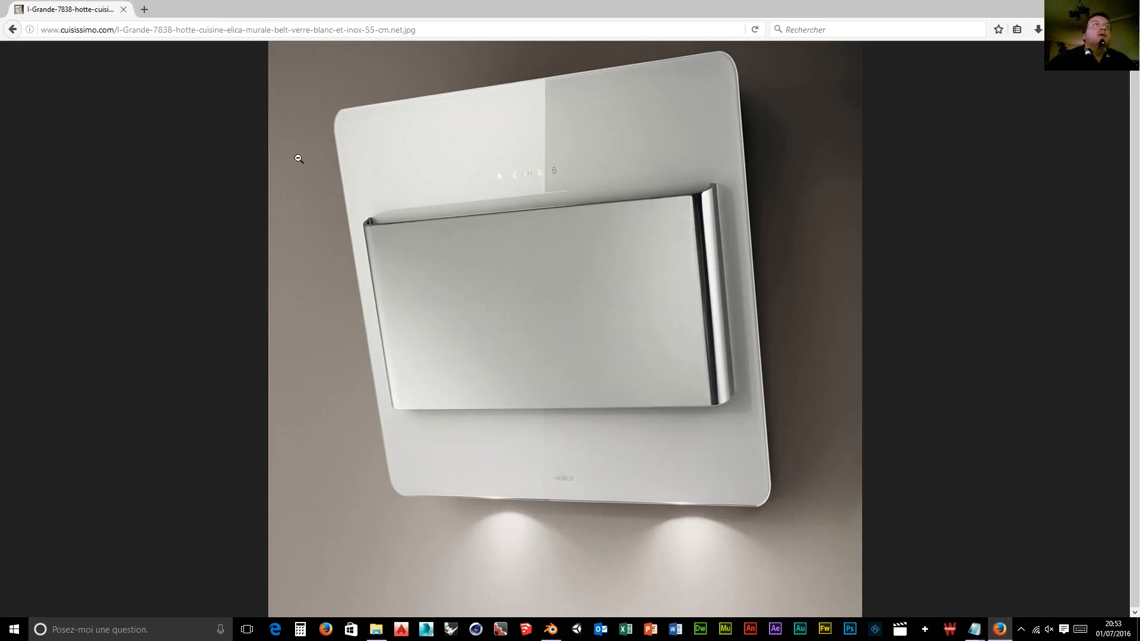
pyautogui.click(12, 29)
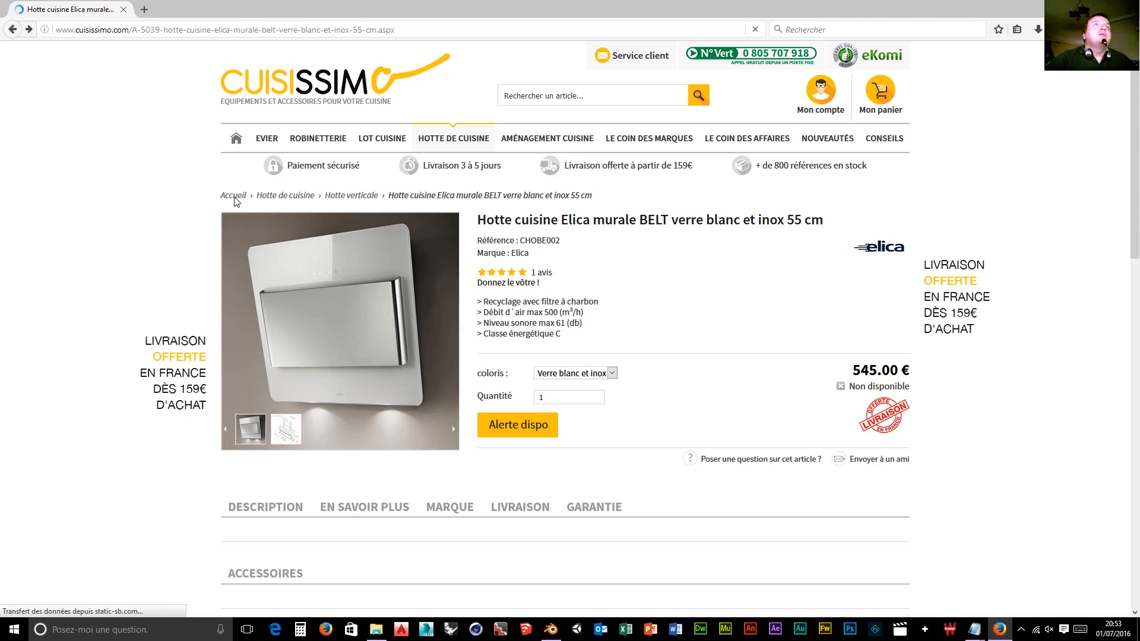
pyautogui.moveTo(478, 220); pyautogui.dragTo(672, 222)
pyautogui.hotkey('ctrl', 'c')
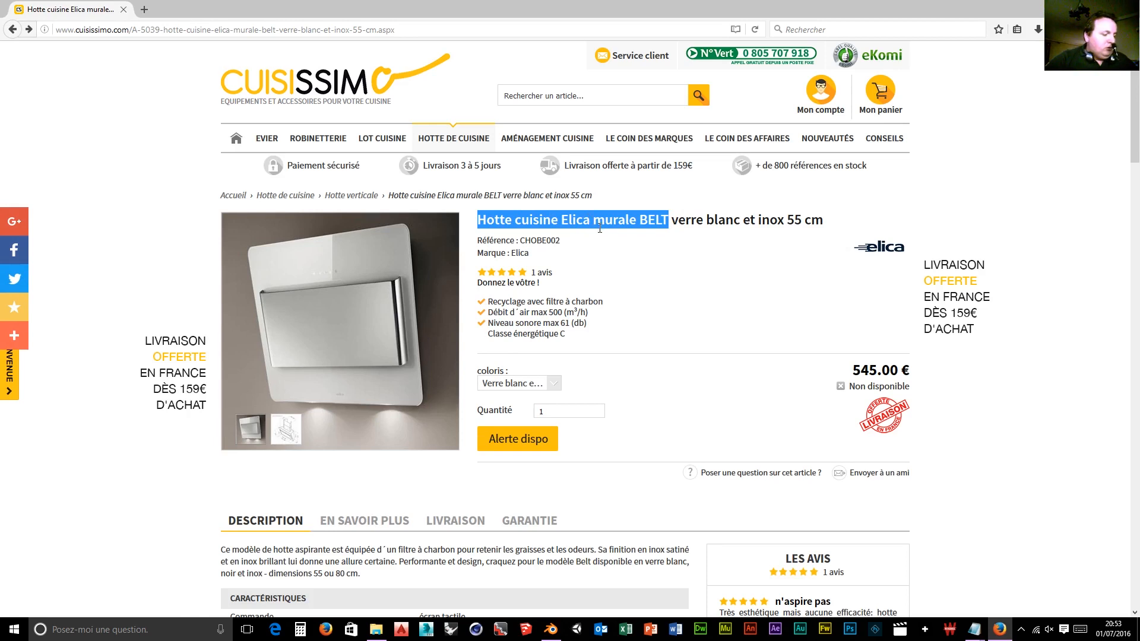
pyautogui.click(830, 31)
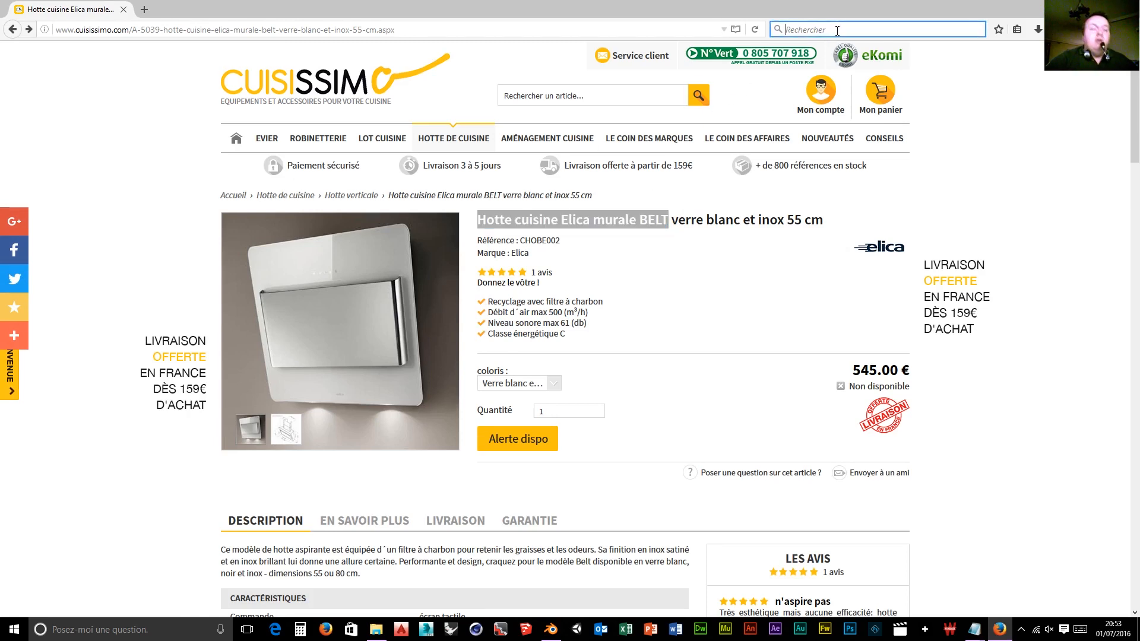
pyautogui.hotkey('ctrl', 'v')
pyautogui.press('Return')
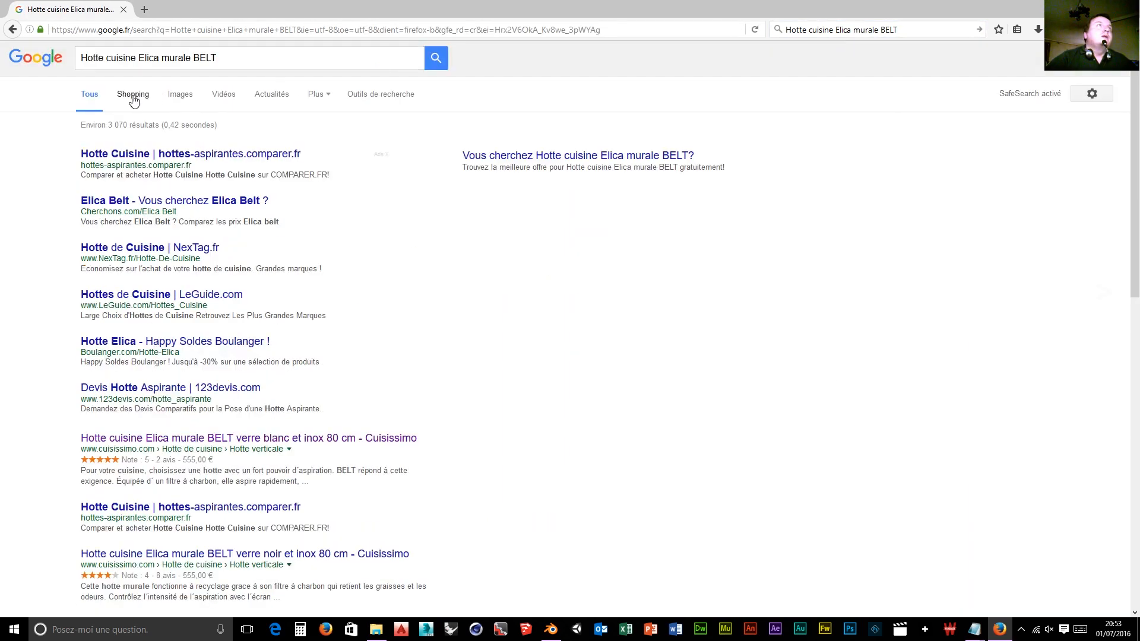
pyautogui.click(180, 95)
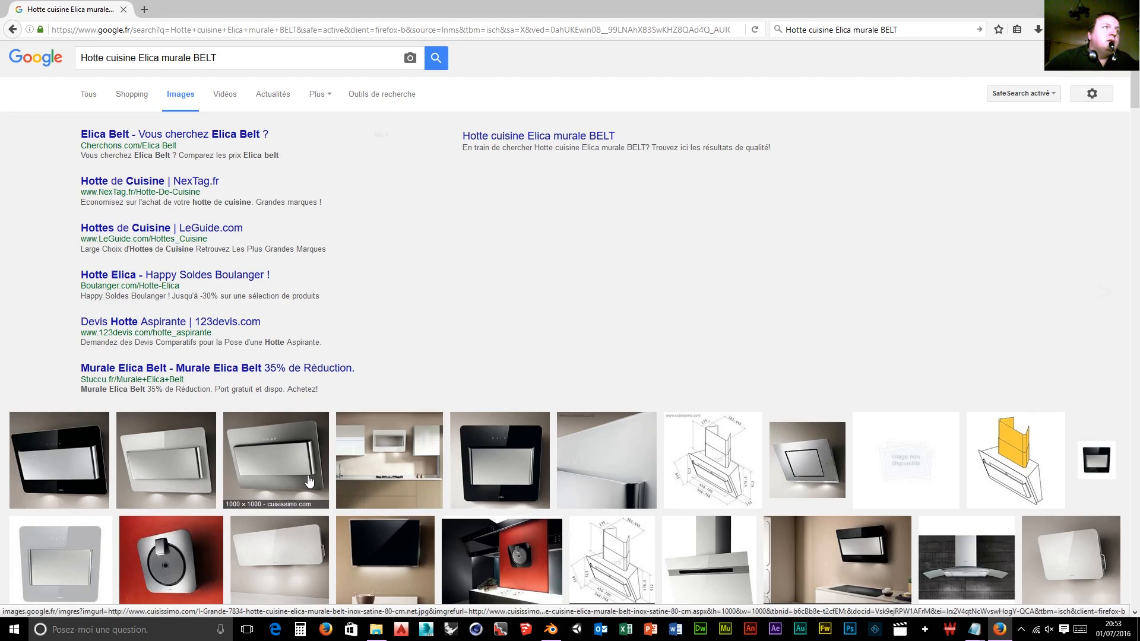
# Step: Browse the image results for a clear view of the hood's controls and preview the 2048 × 1497 archiproducts.com photo
pyautogui.scroll(-4, 35, 558)
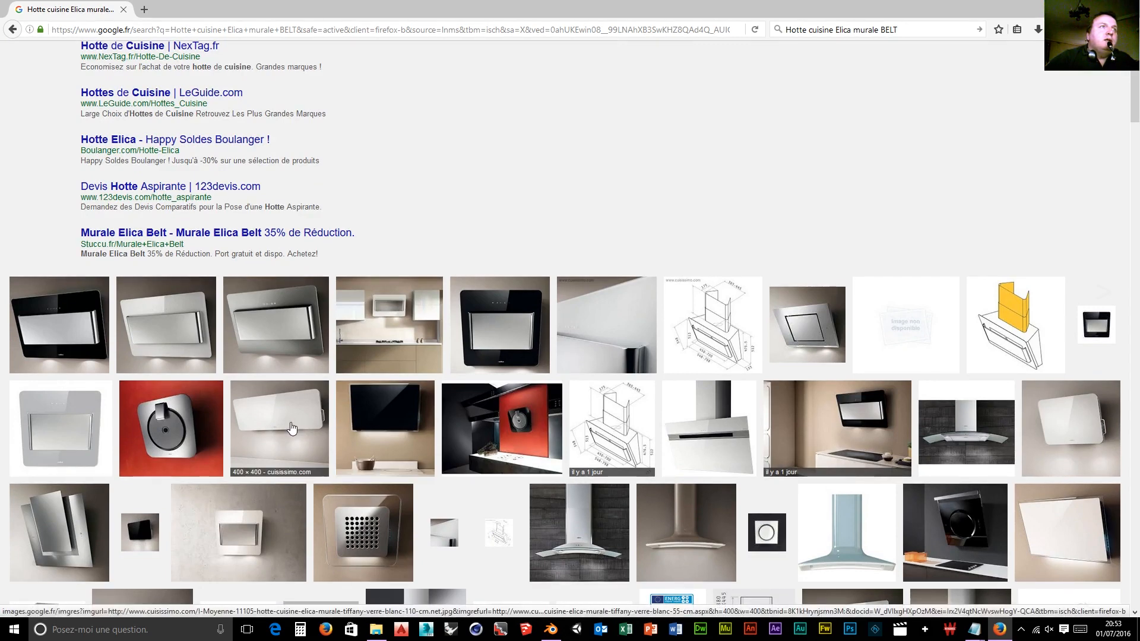
pyautogui.scroll(-2, 1079, 490)
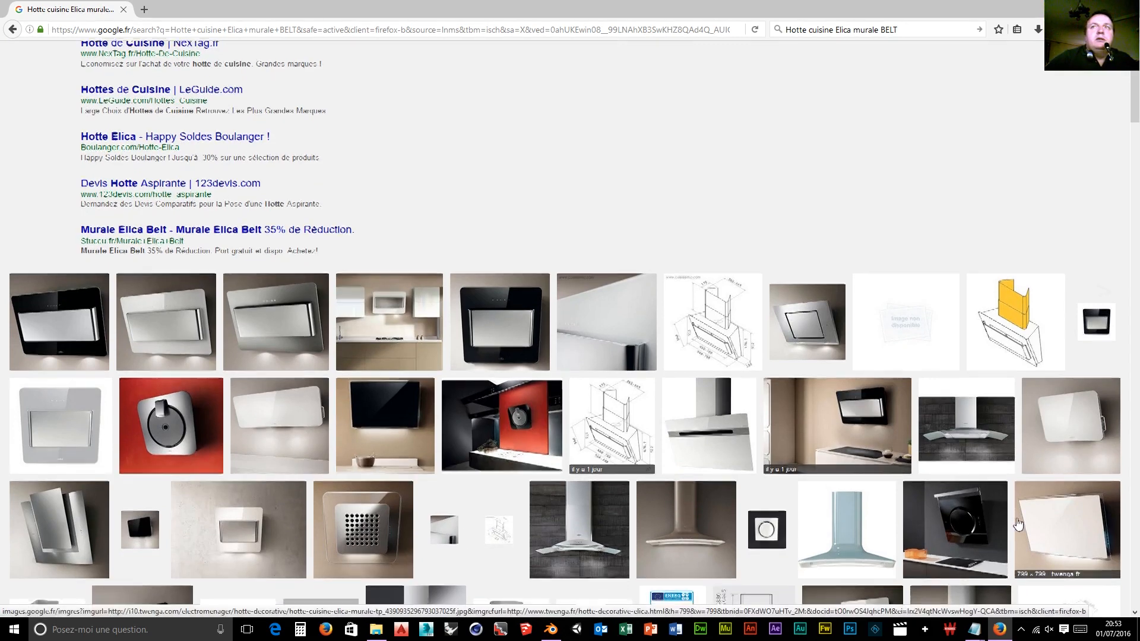
pyautogui.scroll(-4, 1078, 490)
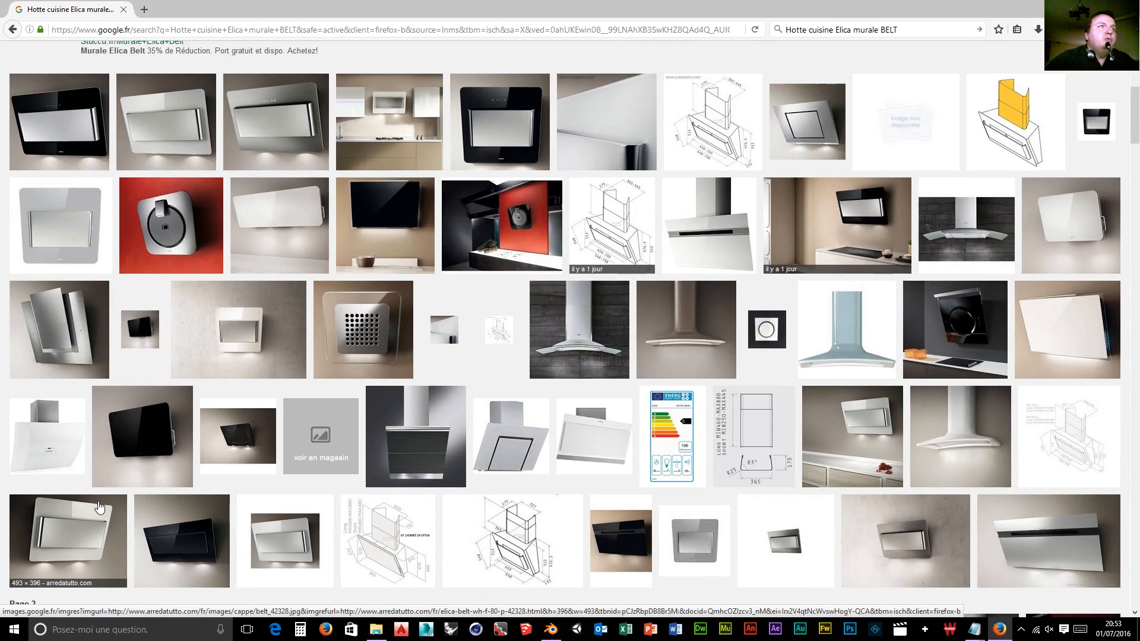
pyautogui.scroll(-10, 902, 141)
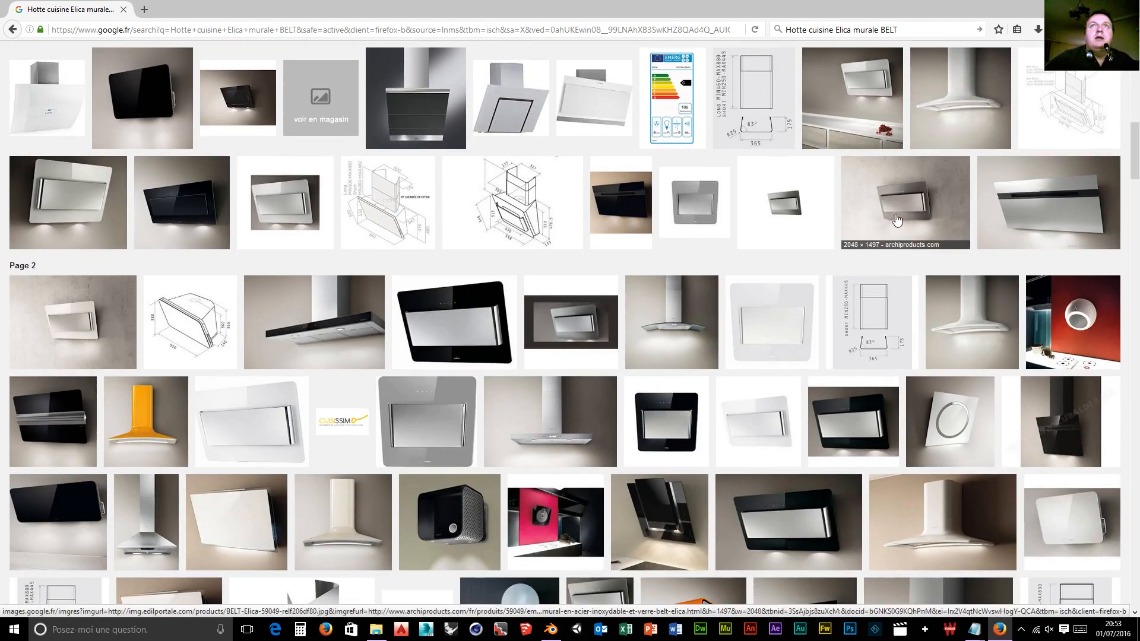
pyautogui.click(913, 205)
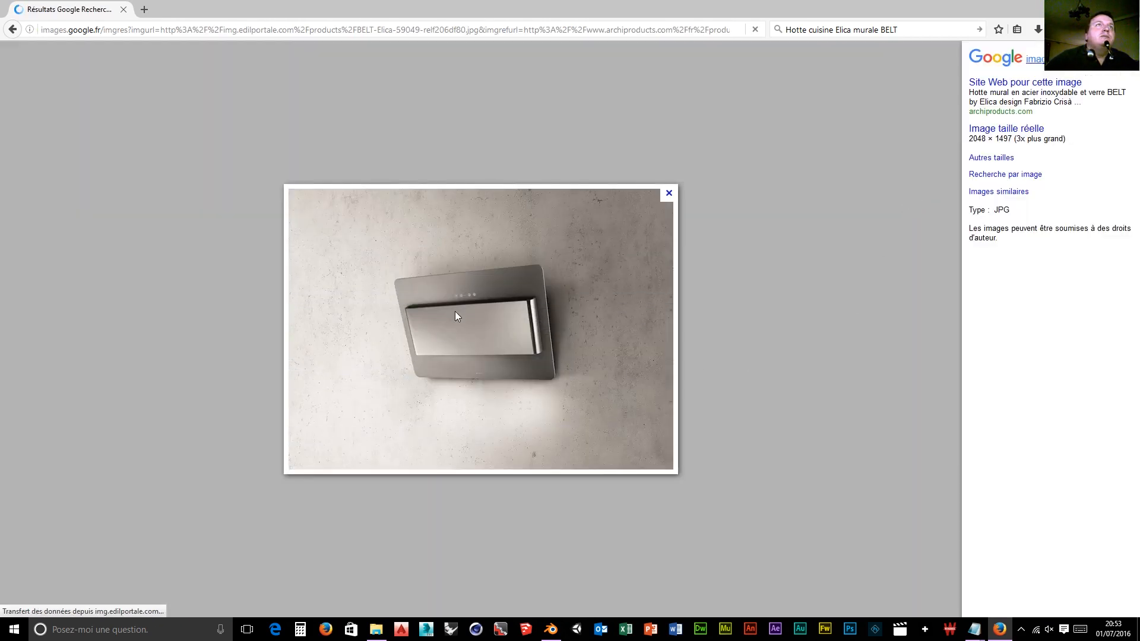
pyautogui.rightClick(454, 311)
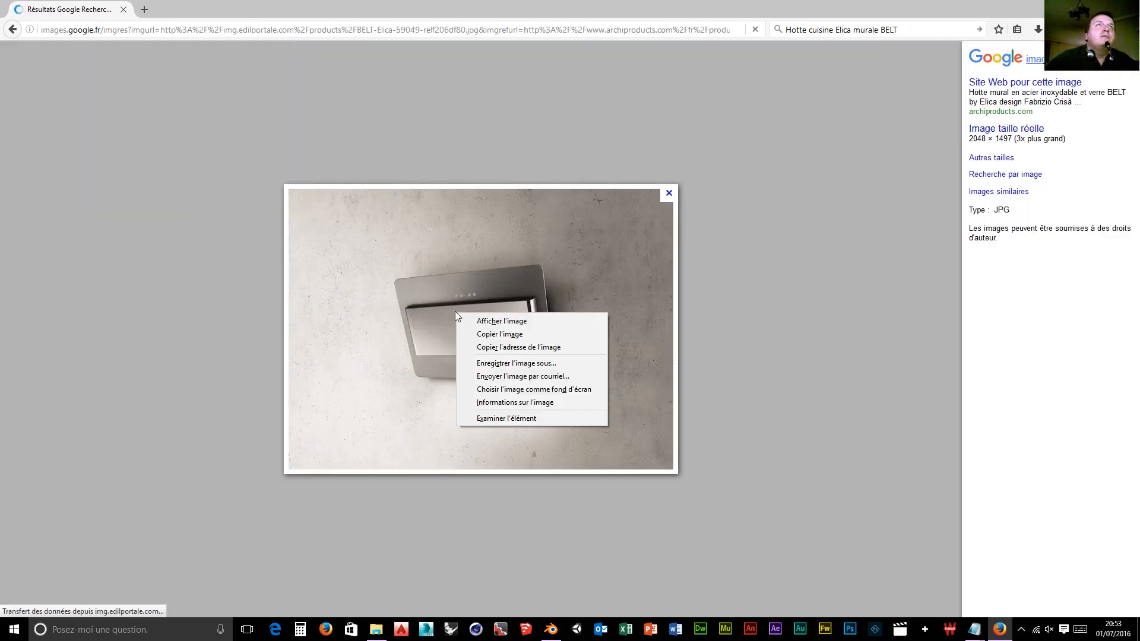
pyautogui.click(6, 25)
pyautogui.scroll(15, 272, 254)
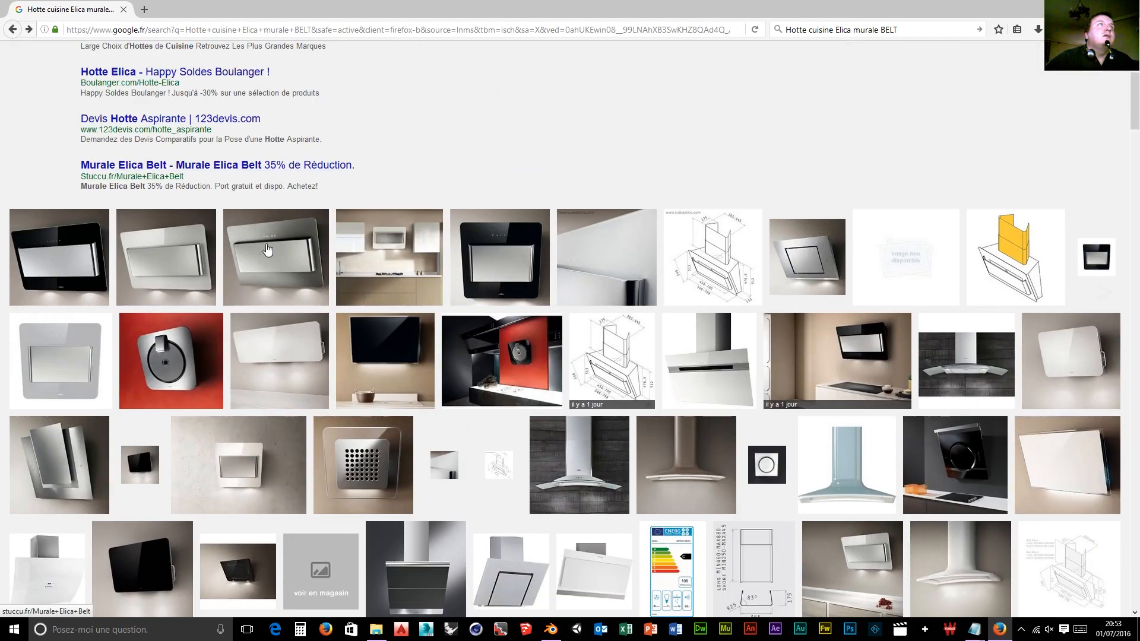
# Step: Open the 1000 × 1000 cuisissimo.com photo of the satin stainless 80 cm hood at full size and save it in objet pour intérieur de maison
pyautogui.click(272, 254)
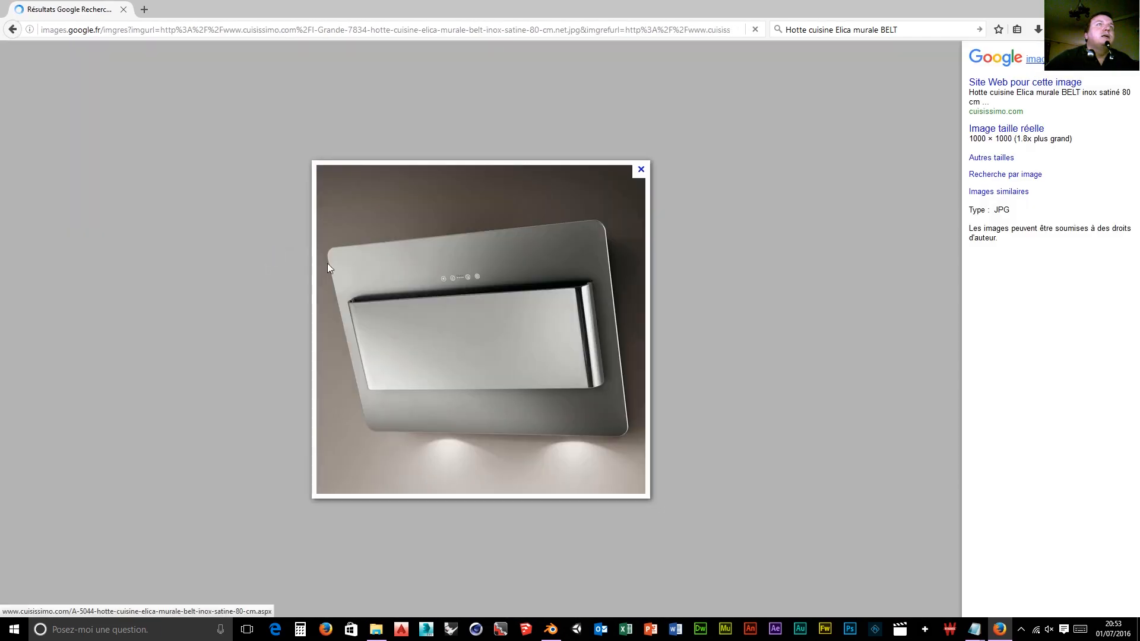
pyautogui.rightClick(451, 308)
pyautogui.click(481, 318)
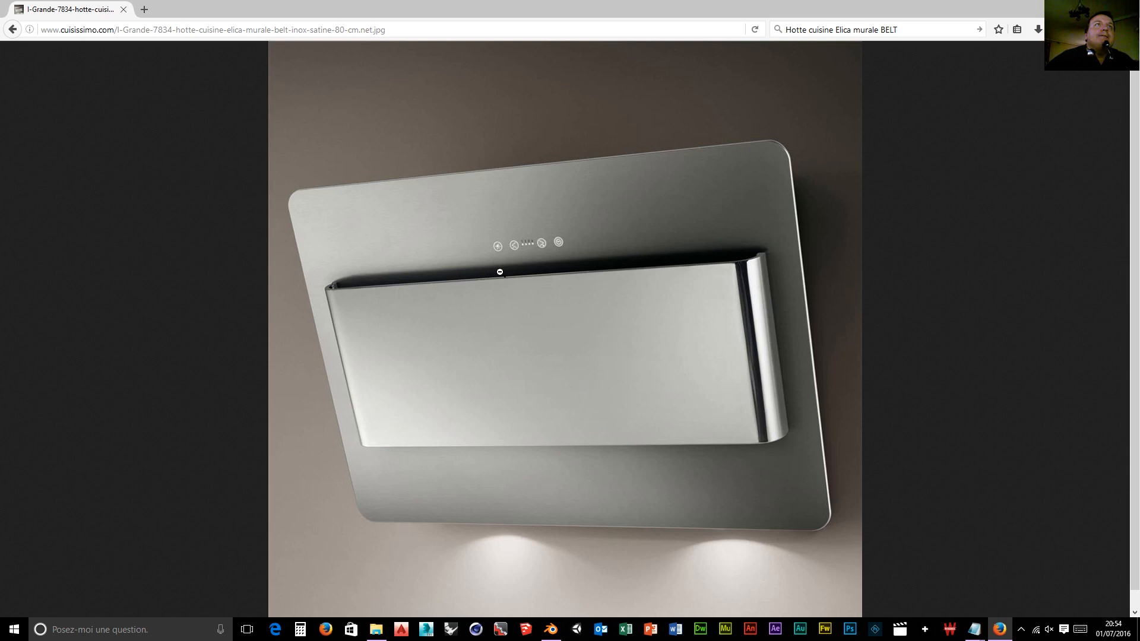
pyautogui.rightClick(502, 277)
pyautogui.click(545, 314)
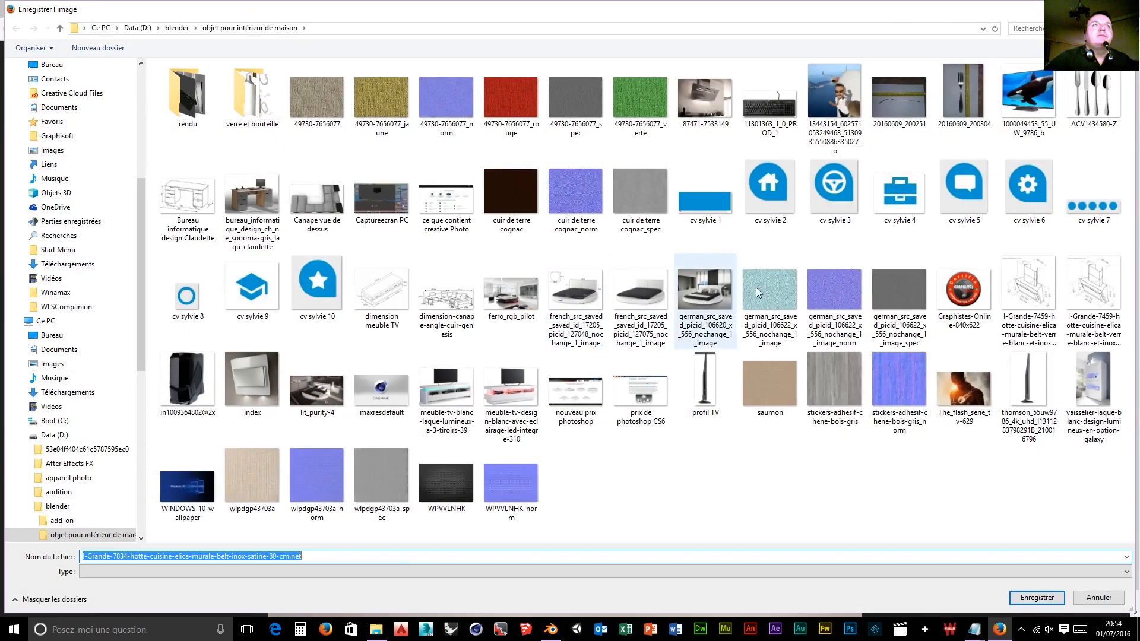
pyautogui.click(1037, 597)
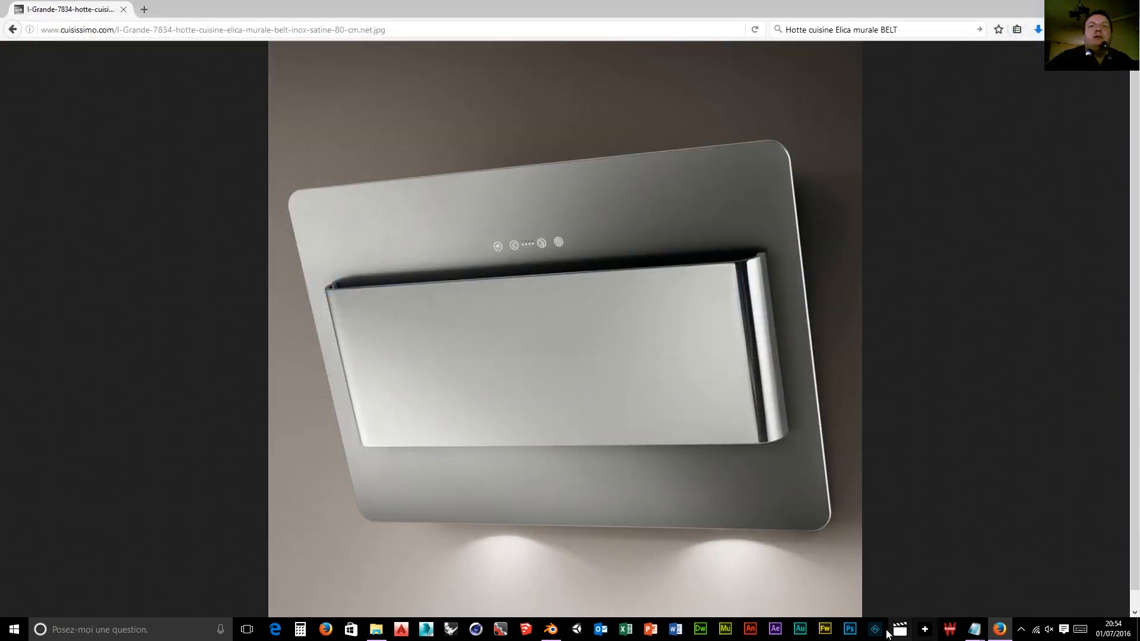
# Step: Switch to Photoshop and browse for a file to open in the Data (D:) folder blender > objet pour intérieur de maison
pyautogui.click(849, 629)
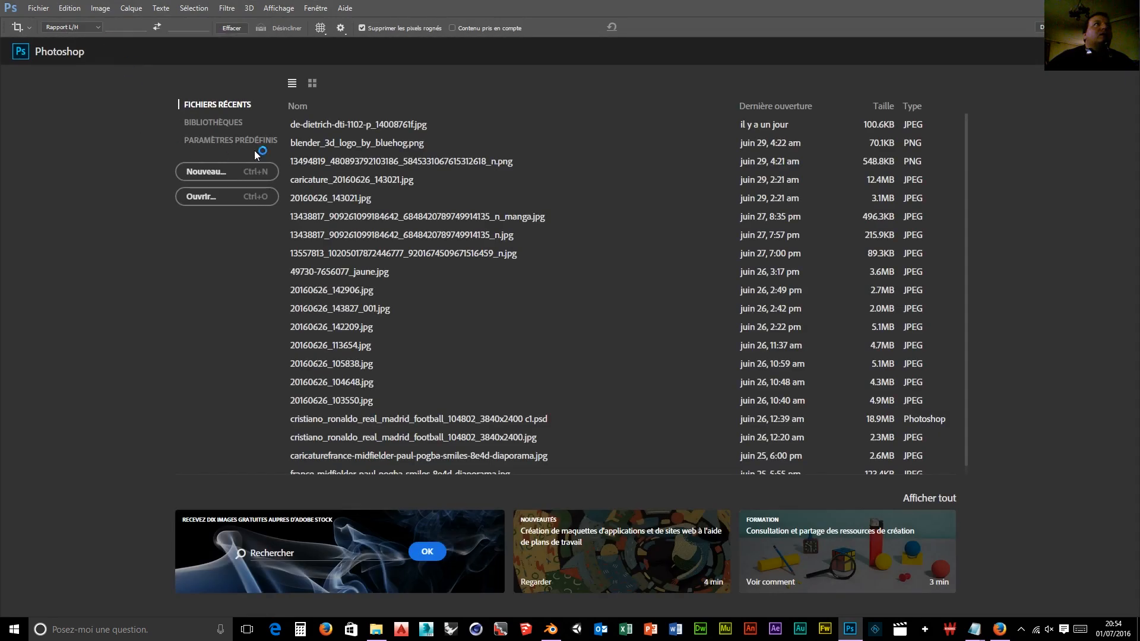
pyautogui.click(36, 8)
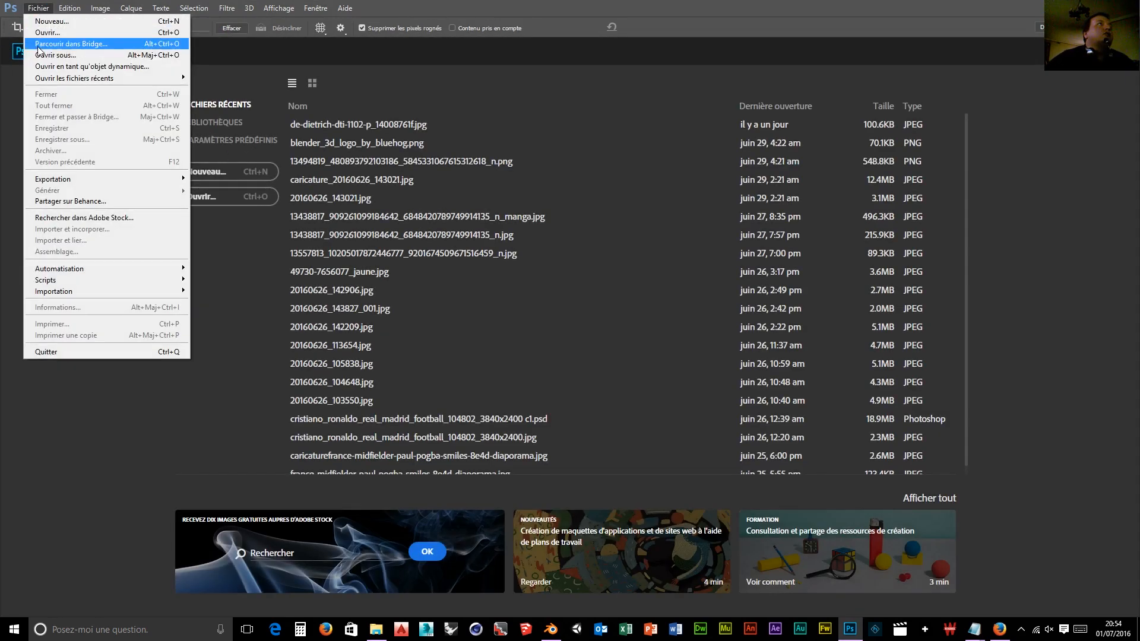
pyautogui.click(45, 33)
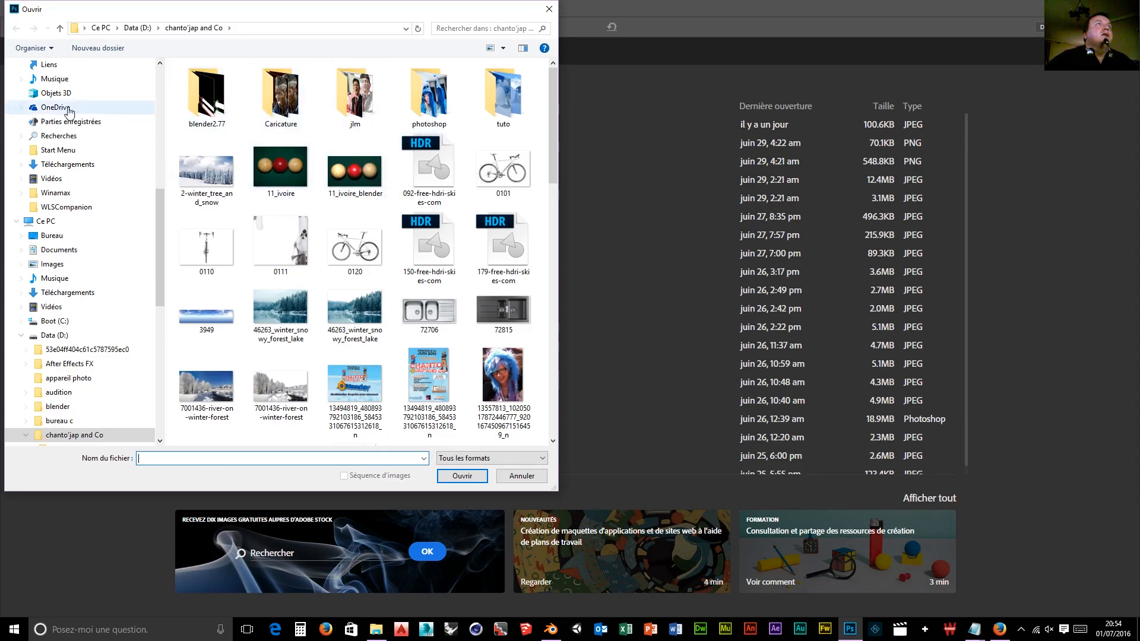
pyautogui.click(53, 336)
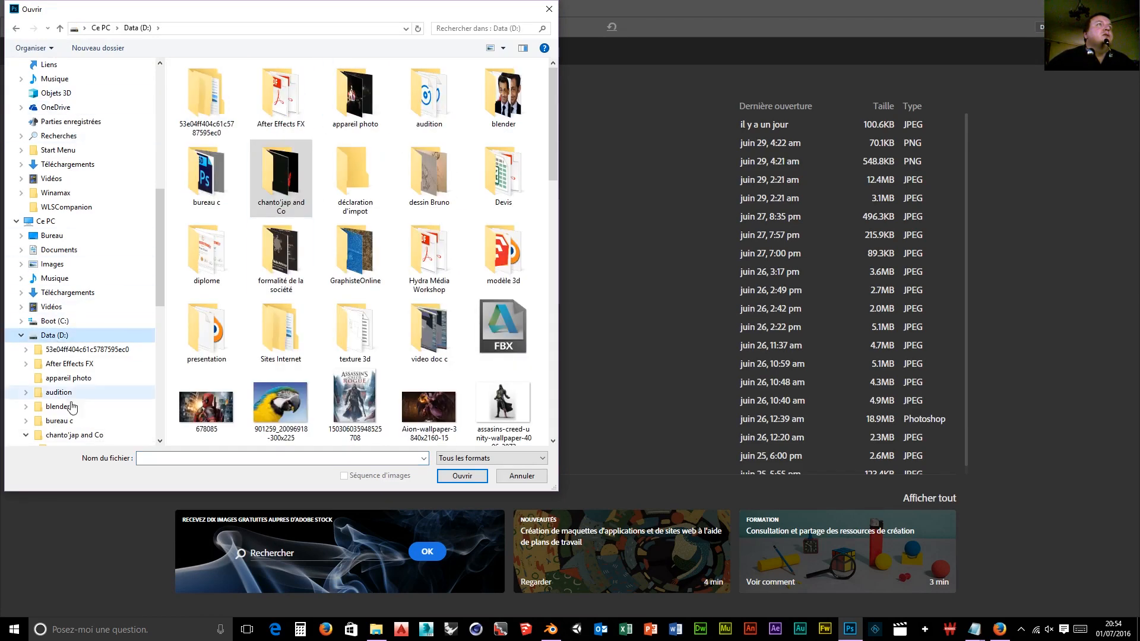
pyautogui.click(58, 406)
pyautogui.click(272, 113)
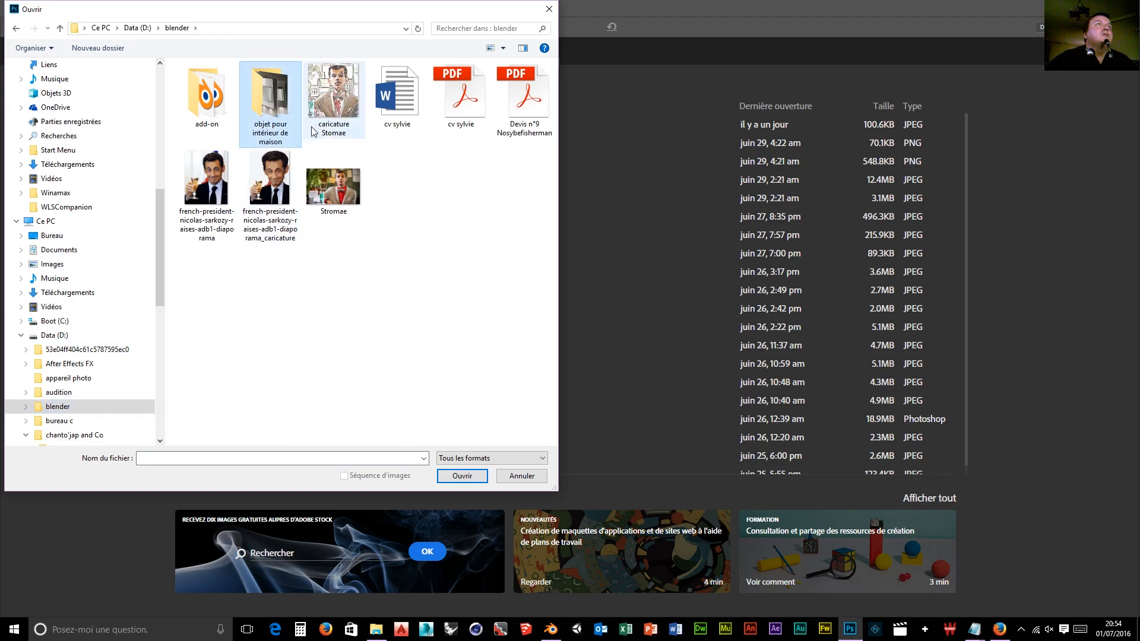
pyautogui.doubleClick(281, 116)
# Step: Open the image I-Grande-7834-hotte-cuisine-elica-murale-belt-inox-satine-80-cm.net from the folder
pyautogui.scroll(-5, 429, 236)
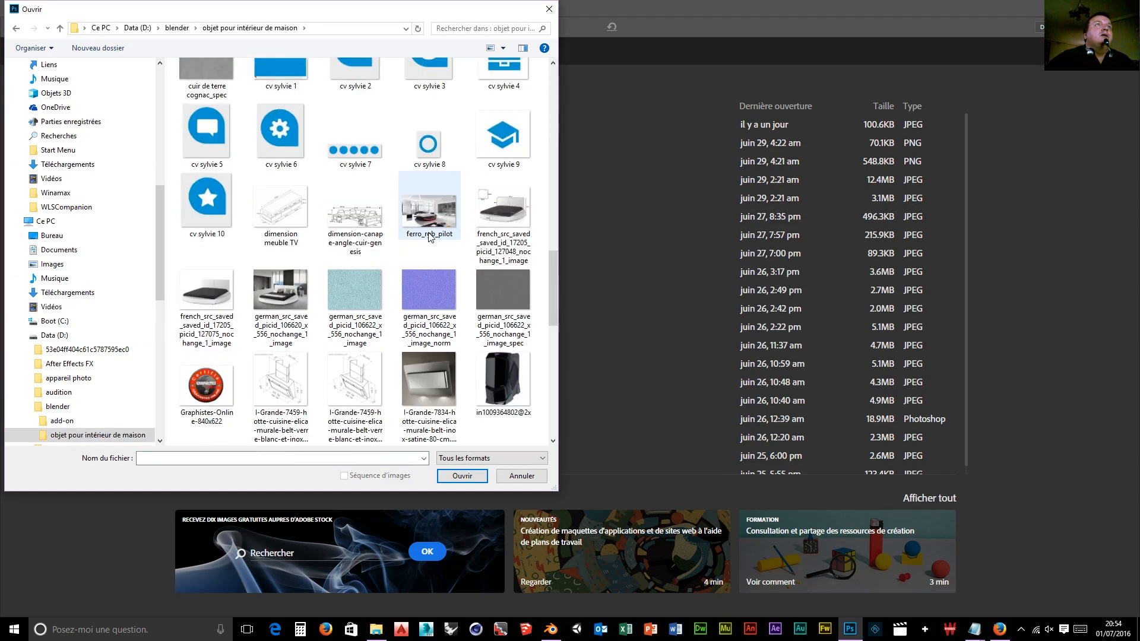
pyautogui.scroll(11, 428, 235)
pyautogui.scroll(-11, 428, 235)
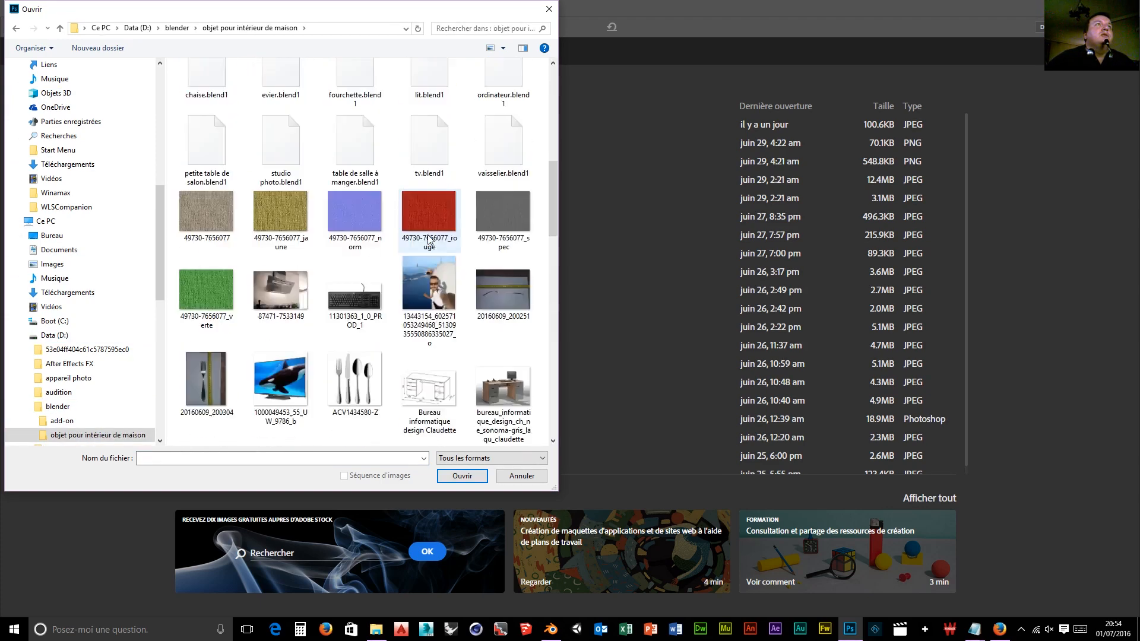
pyautogui.scroll(-4, 429, 238)
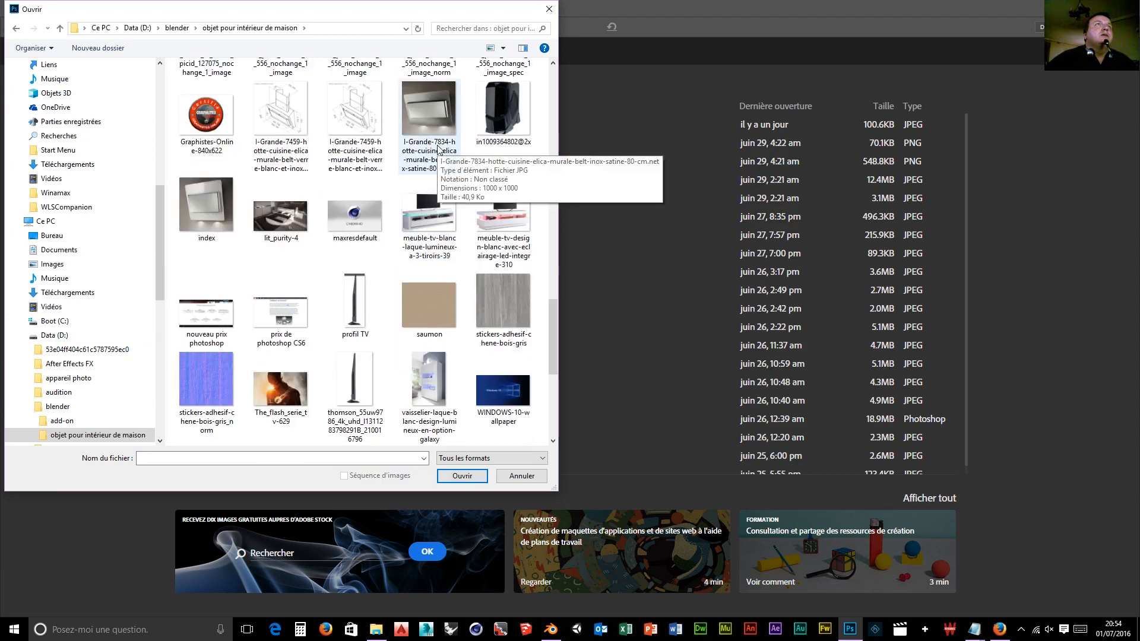
pyautogui.click(426, 114)
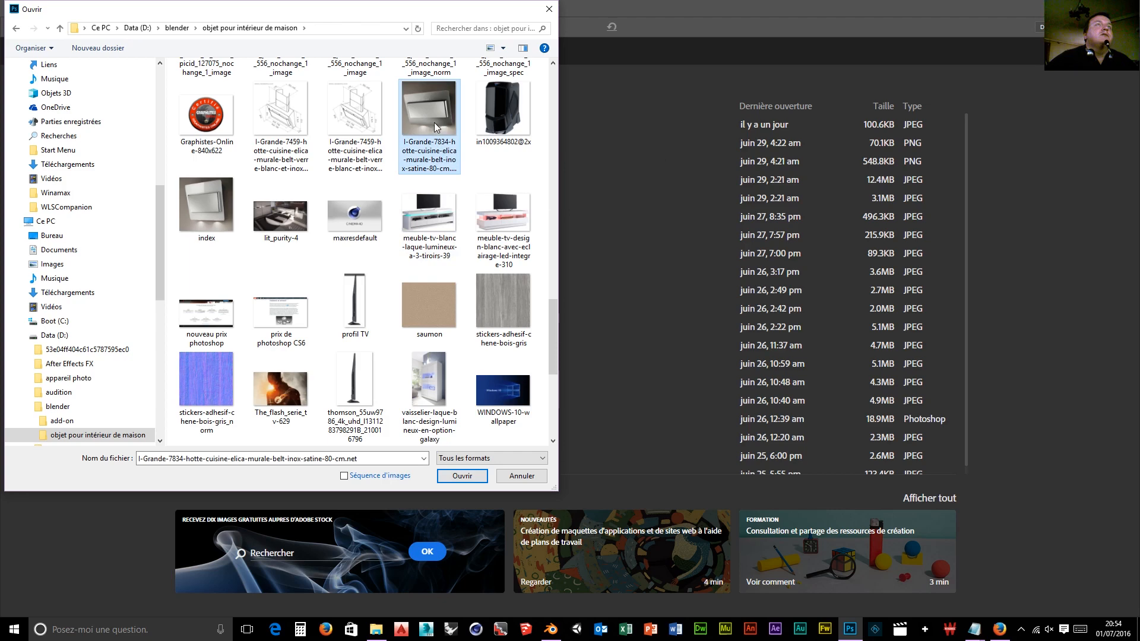
pyautogui.click(452, 478)
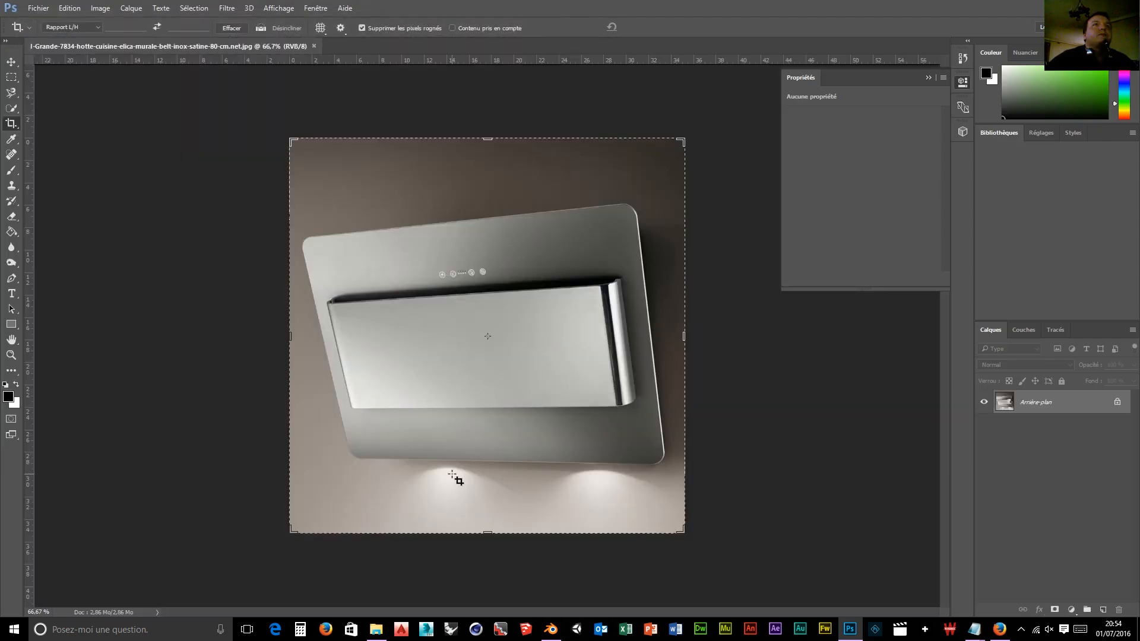
# Step: Straighten the hood with a Perspective Crop whose four corners are fitted to the corners of the glass front panel
pyautogui.rightClick(11, 124)
pyautogui.click(69, 135)
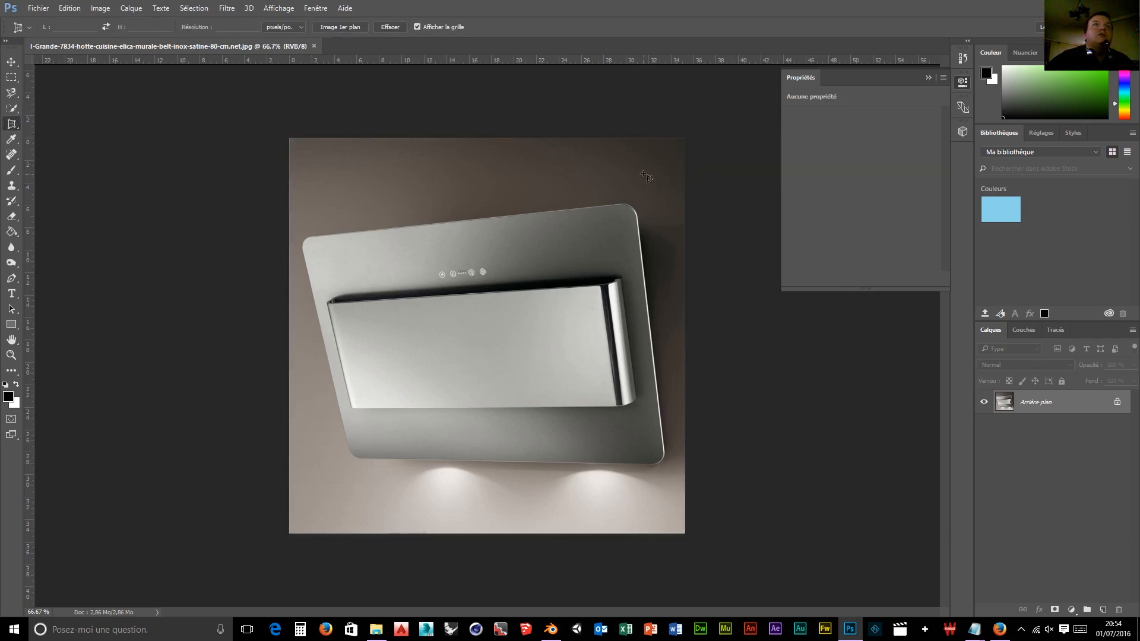
pyautogui.moveTo(643, 171); pyautogui.dragTo(311, 483)
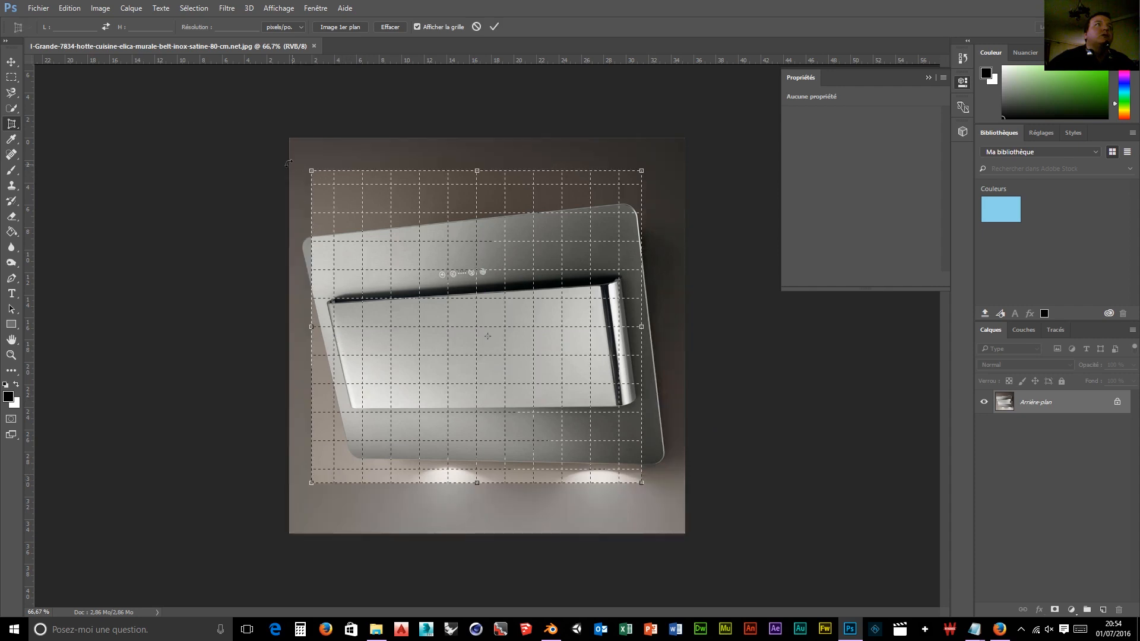
pyautogui.moveTo(312, 172); pyautogui.dragTo(303, 238)
pyautogui.moveTo(311, 485); pyautogui.dragTo(352, 462)
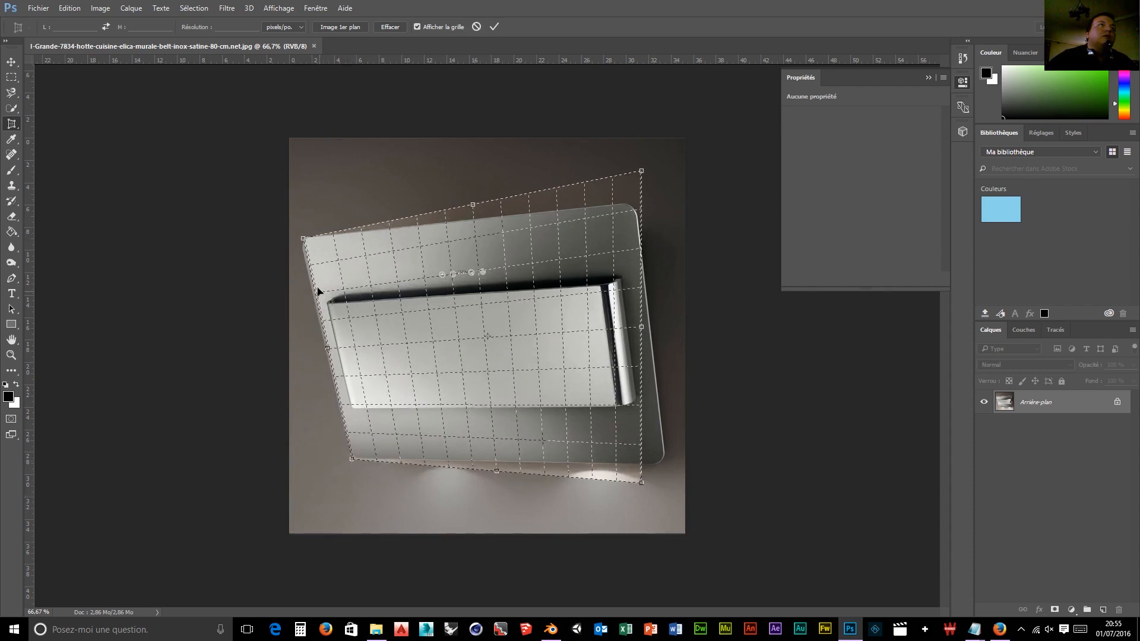
pyautogui.moveTo(303, 240); pyautogui.dragTo(301, 242)
pyautogui.moveTo(642, 483); pyautogui.dragTo(668, 469)
pyautogui.moveTo(642, 173); pyautogui.dragTo(637, 203)
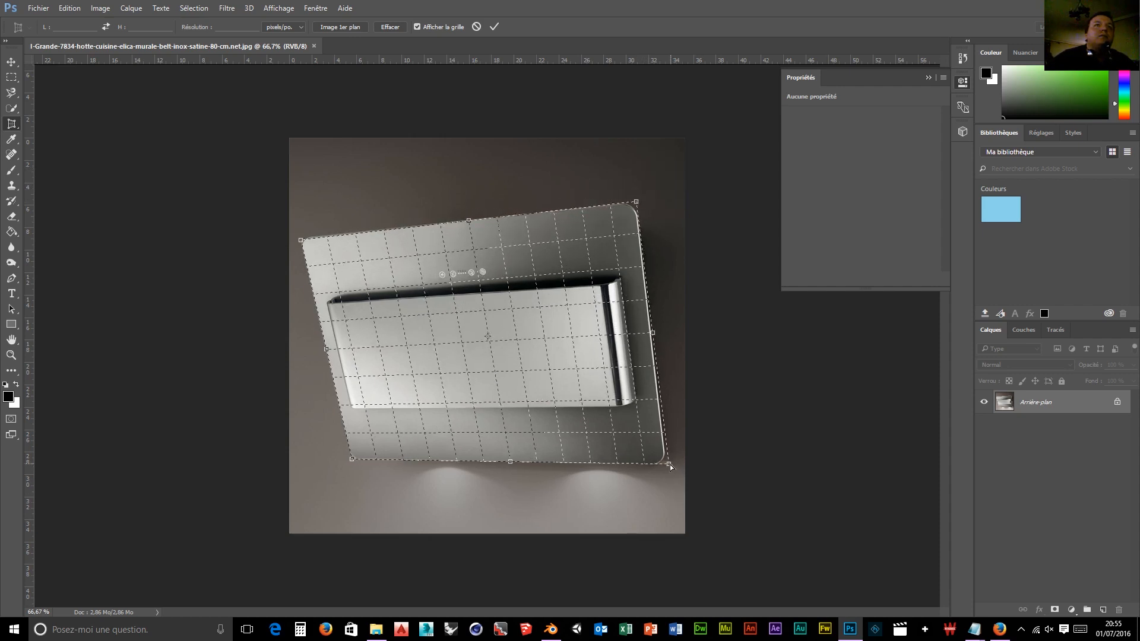
pyautogui.moveTo(670, 467); pyautogui.dragTo(668, 469)
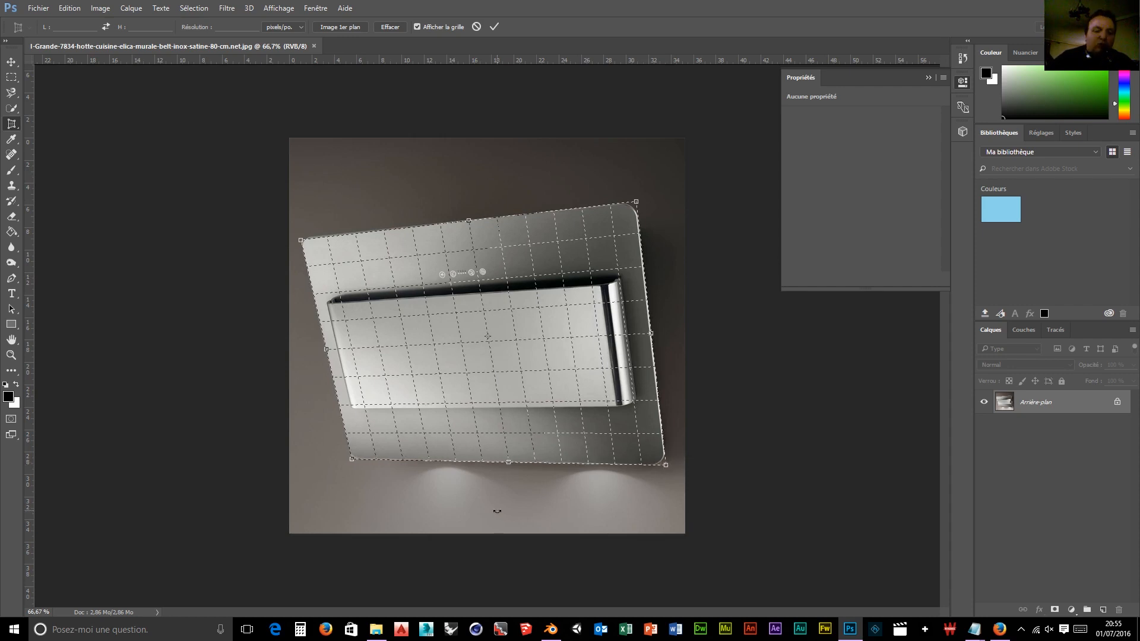
pyautogui.press('Return')
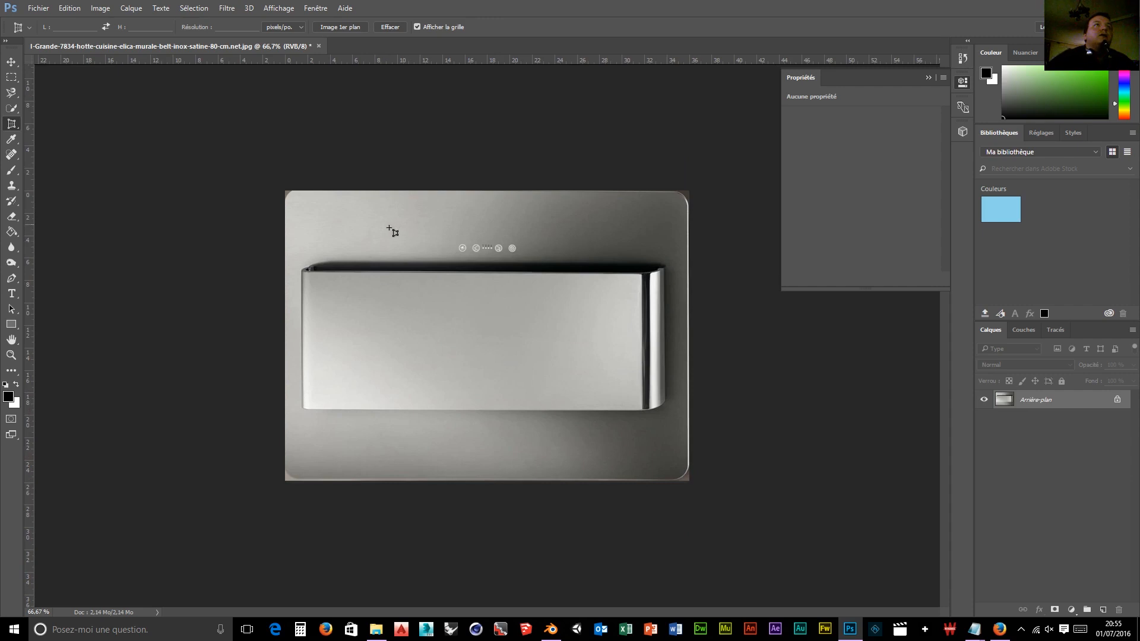
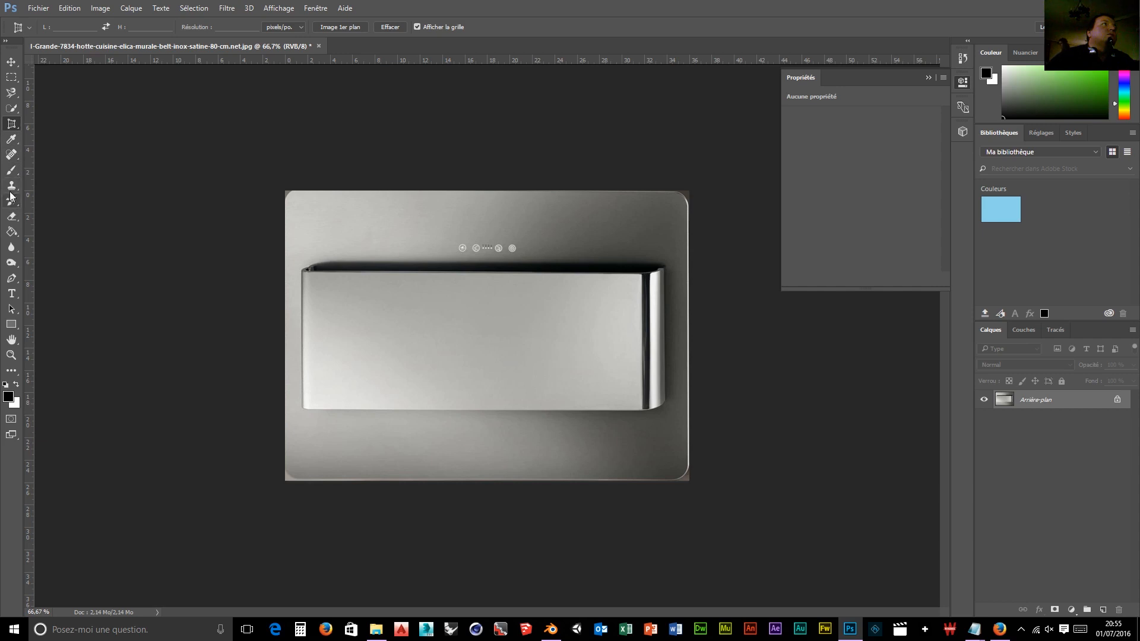
# Step: Paint over the left side of the hood's front panel with the content-aware Spot Healing Brush
pyautogui.click(11, 155)
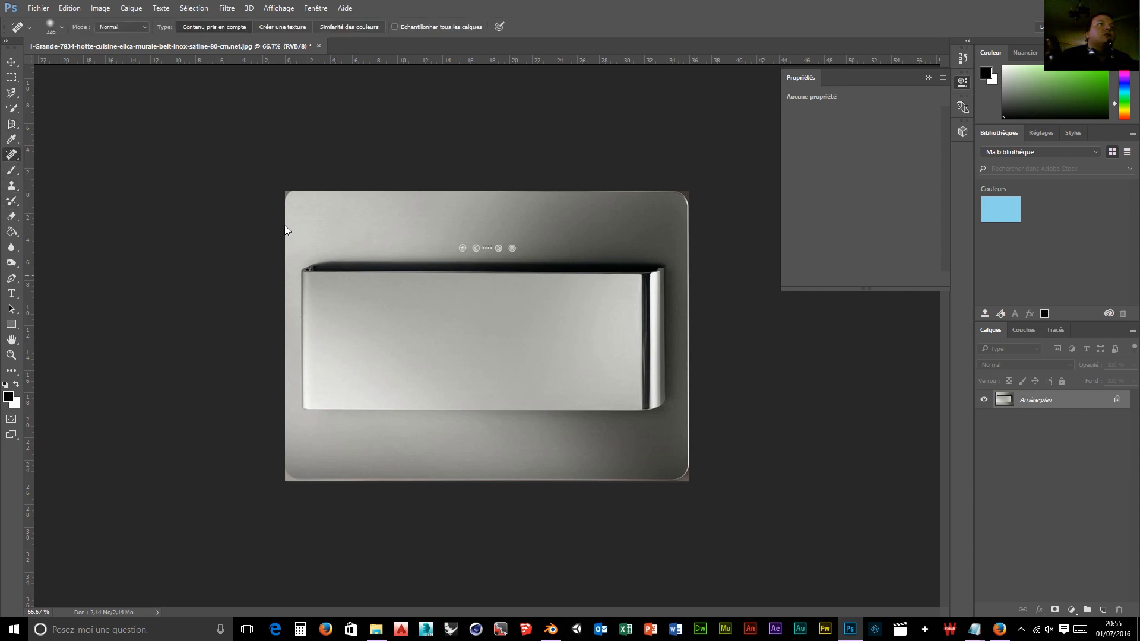
pyautogui.moveTo(283, 228); pyautogui.dragTo(287, 377)
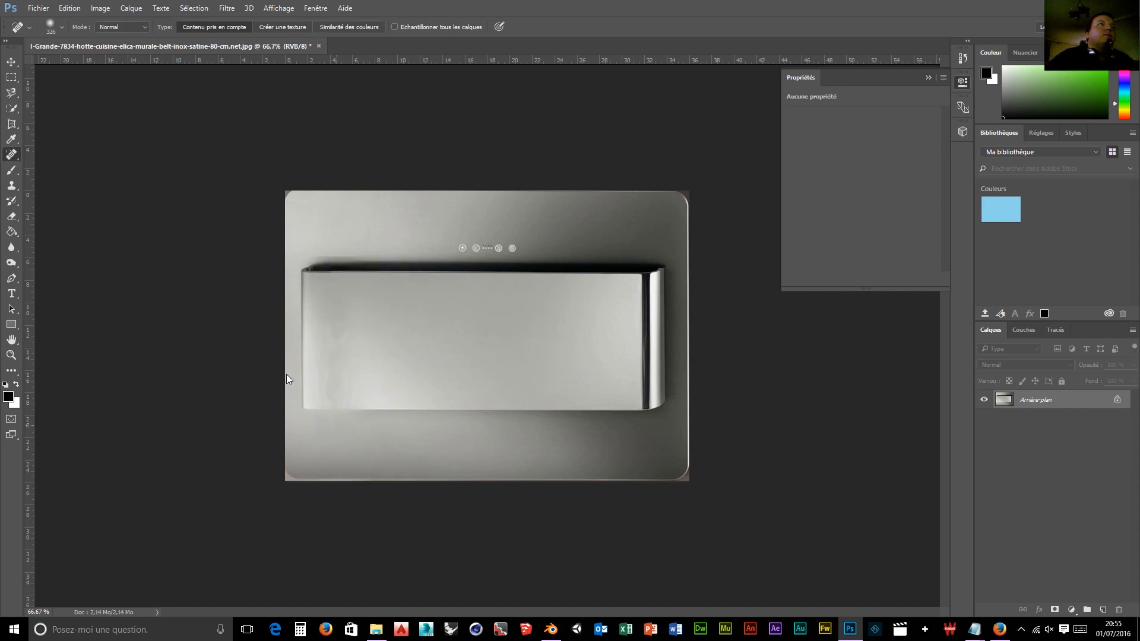
pyautogui.moveTo(274, 244); pyautogui.dragTo(329, 243)
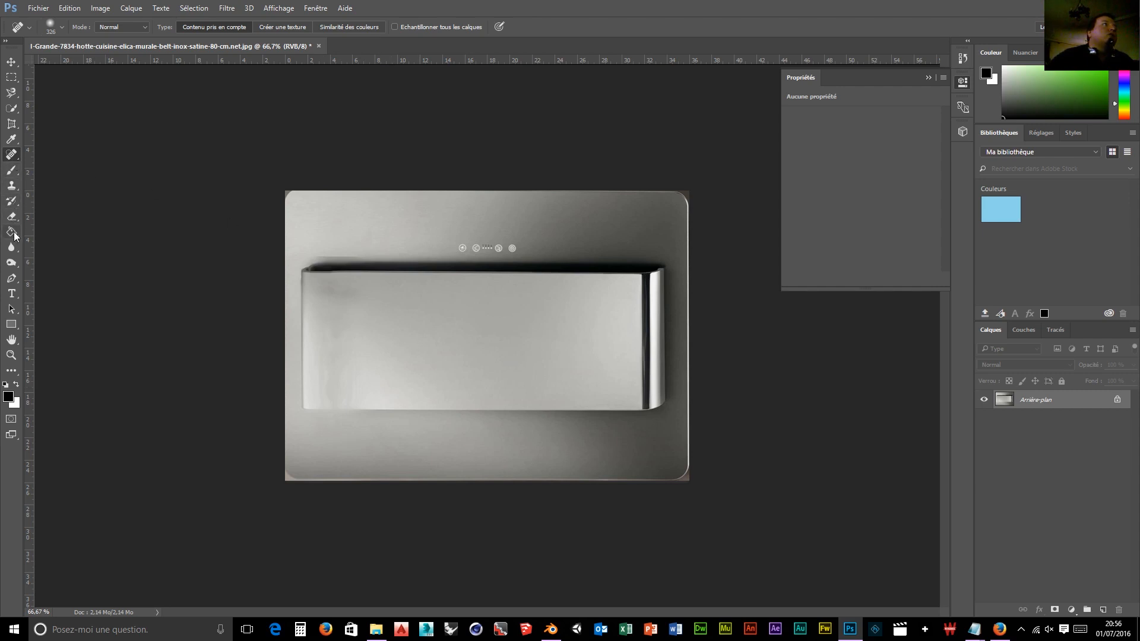
# Step: Clone the panel's upper-left area across the raised front with the Clone Stamp, enlarging the brush to 434 px
pyautogui.click(13, 187)
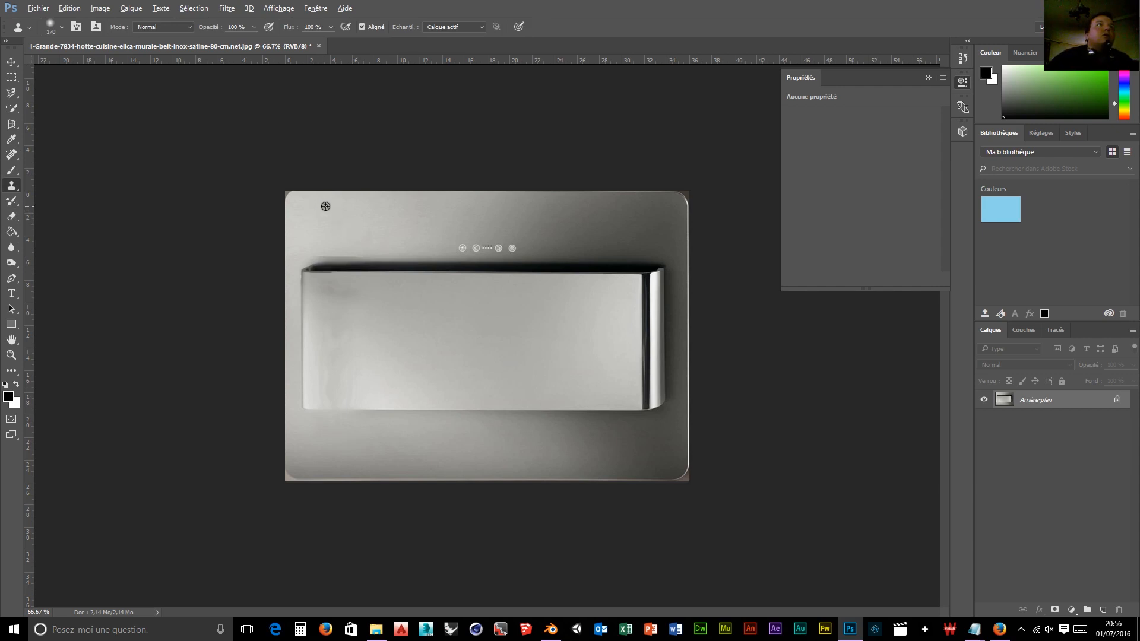
pyautogui.keyDown('alt'); pyautogui.click(304, 207); pyautogui.keyUp('alt')
pyautogui.click(314, 283)
pyautogui.keyDown('alt'); pyautogui.moveTo(336, 308); pyautogui.dragTo(391, 315, button='right'); pyautogui.keyUp('alt')
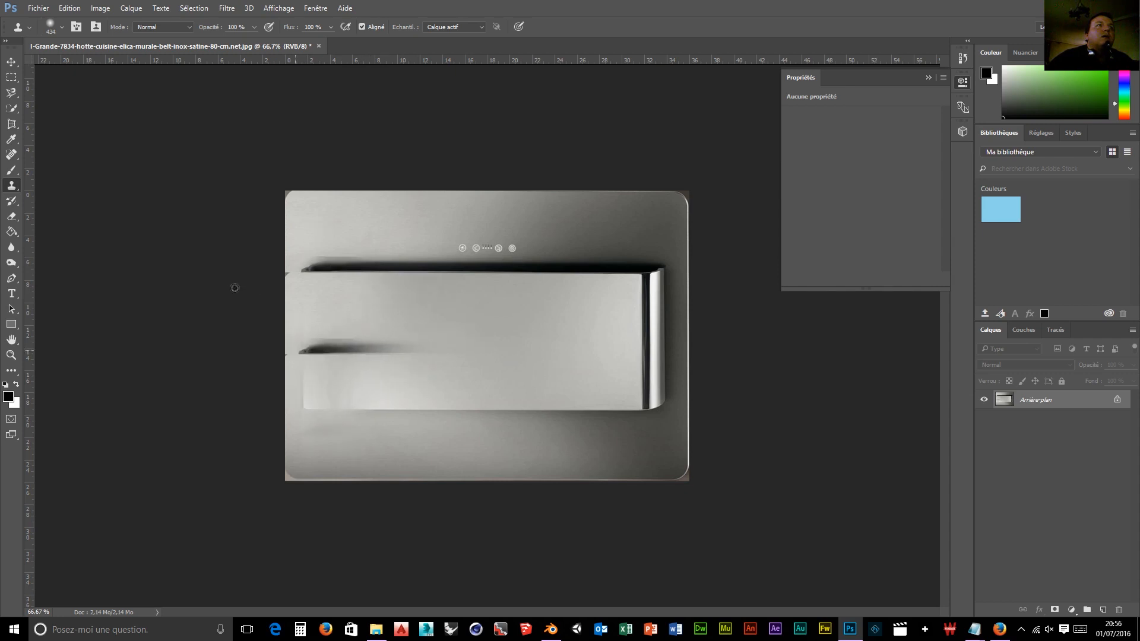
pyautogui.moveTo(246, 288); pyautogui.dragTo(427, 292)
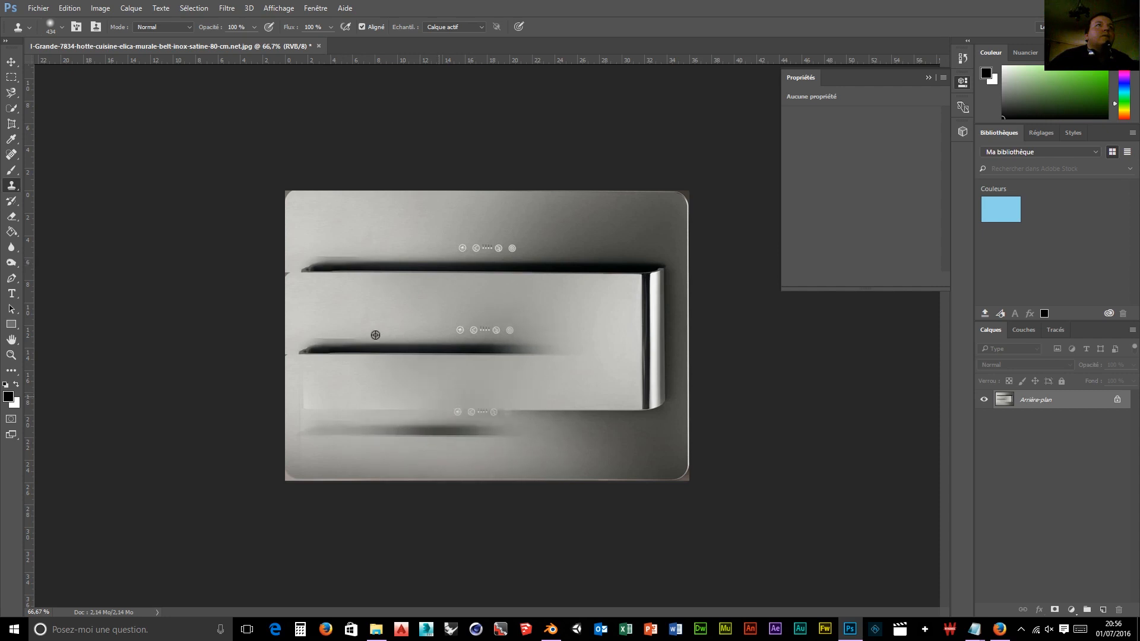
pyautogui.moveTo(265, 301)
pyautogui.mouseDown()
pyautogui.moveTo(583, 303)
pyautogui.moveTo(543, 303)
pyautogui.mouseUp()
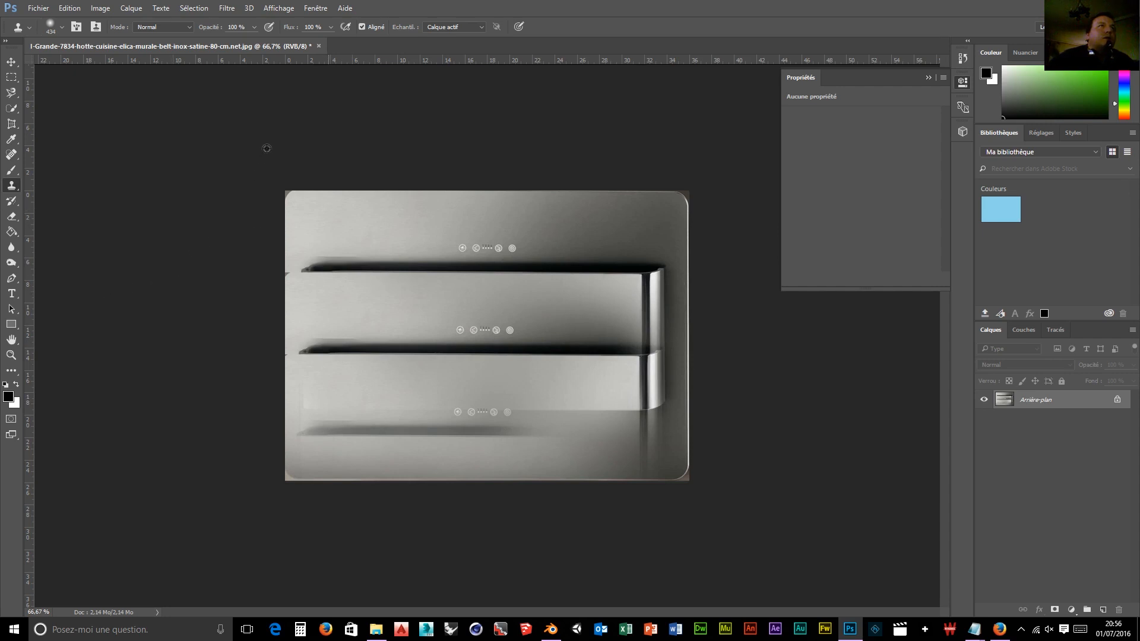
# Step: Try to take a new clone source near the panel's upper-left corner, and unlock the photo's background layer
pyautogui.keyDown('alt'); pyautogui.moveTo(324, 226); pyautogui.dragTo(326, 221, button='right'); pyautogui.keyUp('alt')
pyautogui.keyDown('alt'); pyautogui.moveTo(315, 197); pyautogui.dragTo(316, 202, button='right'); pyautogui.keyUp('alt')
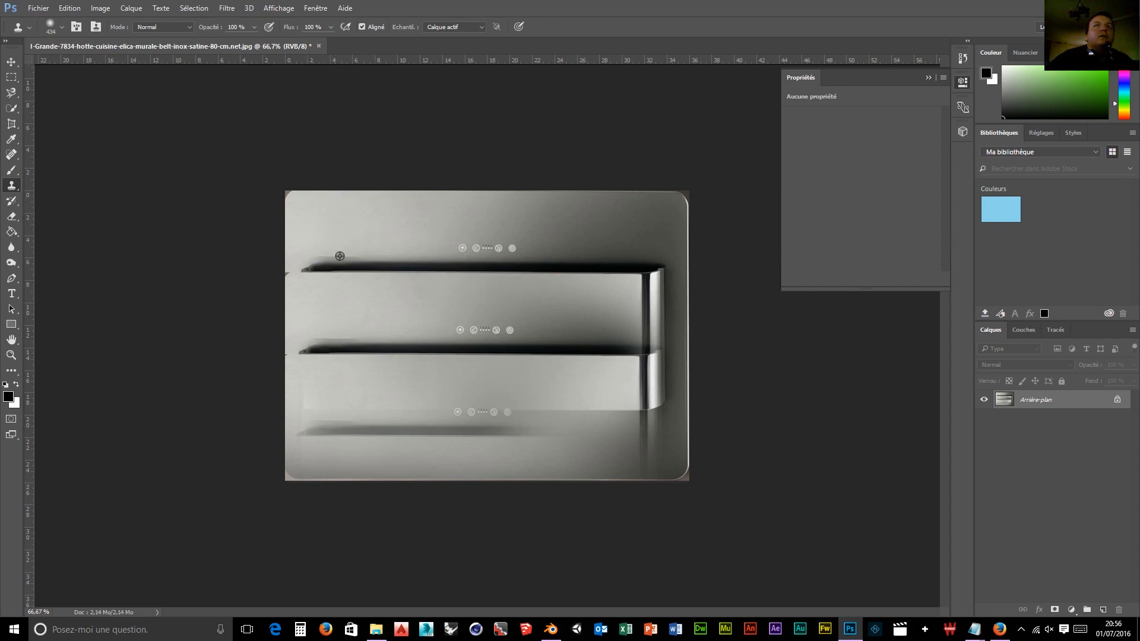
pyautogui.click(1117, 399)
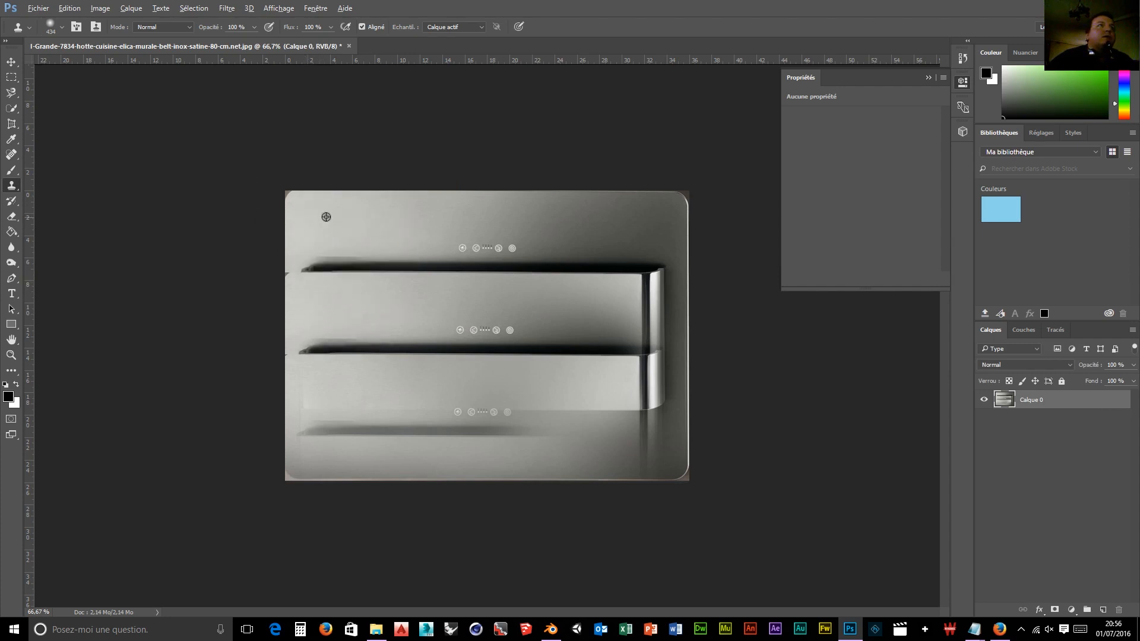
# Step: Try to clone the plain metal near the upper edge of the range hood image over the area below with the Clone Stamp
pyautogui.keyDown('alt'); pyautogui.click(302, 203); pyautogui.keyUp('alt')
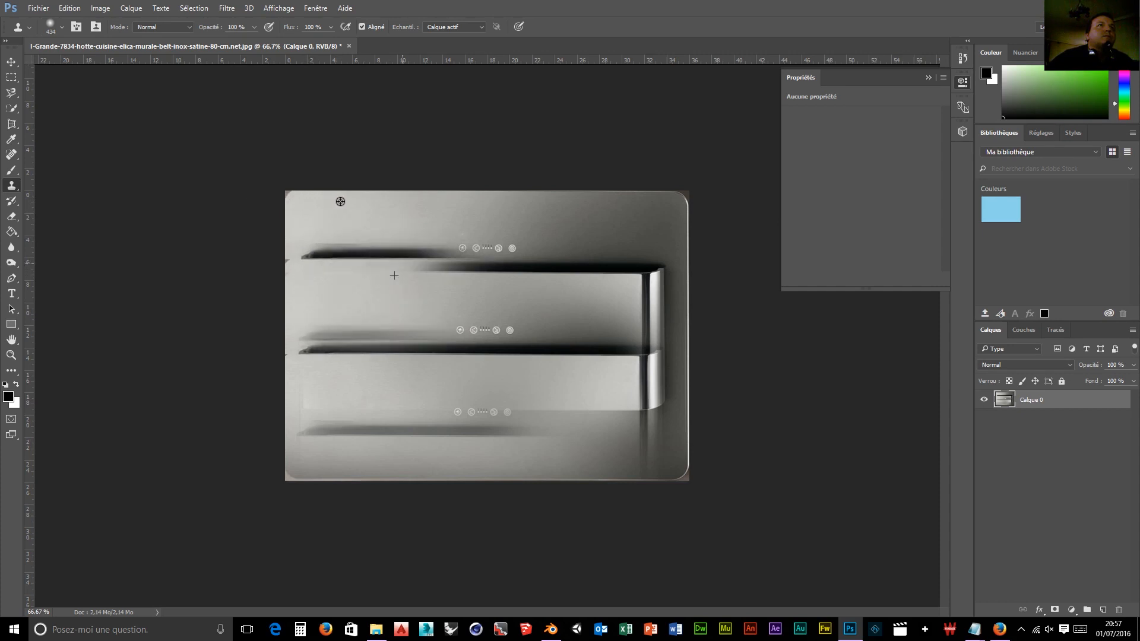
pyautogui.moveTo(341, 201); pyautogui.dragTo(623, 199)
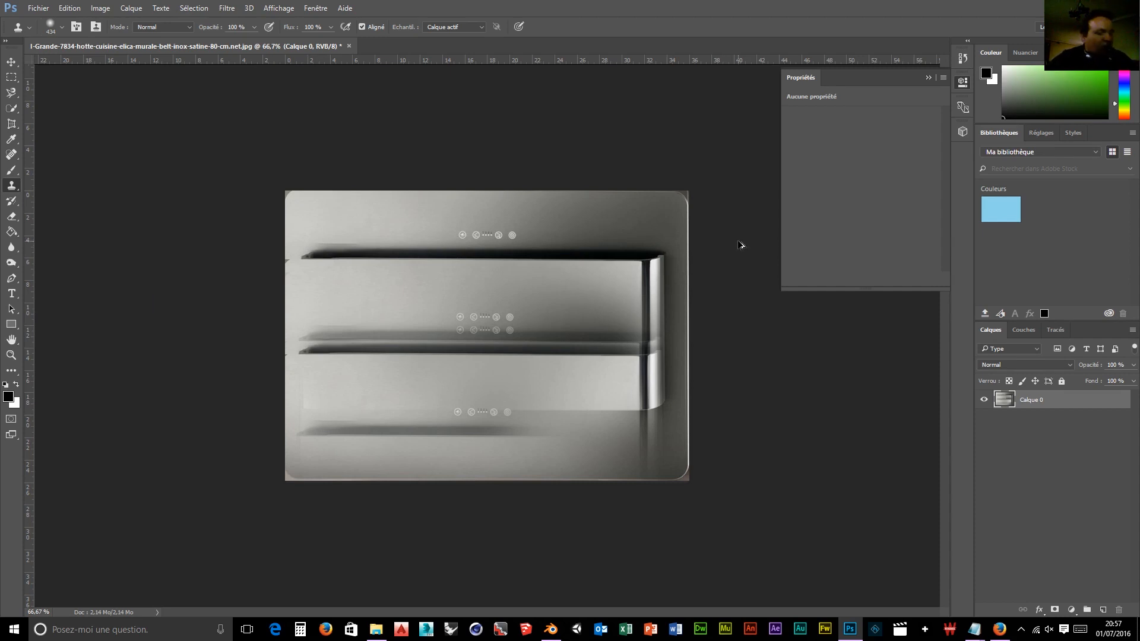
# Step: Undo all the Clone Stamp strokes and the background layer conversion back to the original hood image
pyautogui.hotkey('ctrl', 'alt', 'z')
pyautogui.hotkey('ctrl', 'alt', 'z')
pyautogui.hotkey('ctrl', 'alt', 'z')
pyautogui.hotkey('ctrl', 'alt', 'z')
pyautogui.hotkey('ctrl', 'alt', 'z')
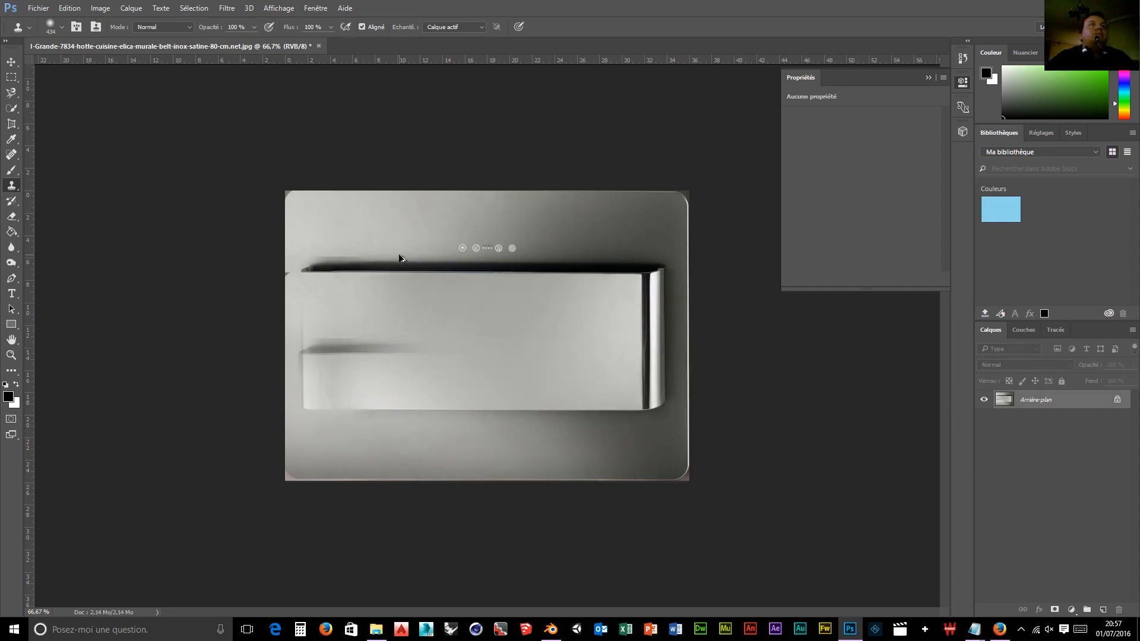
pyautogui.hotkey('ctrl', 'alt', 'z')
pyautogui.hotkey('ctrl', 'alt', 'z')
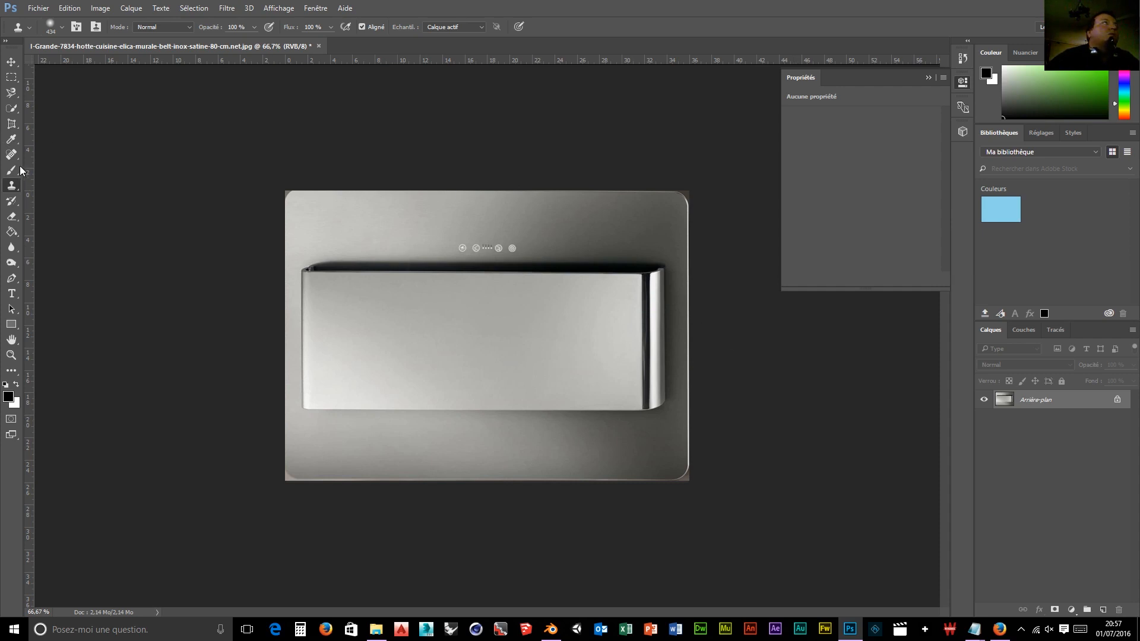
# Step: Select the row of control icons above the hood's front panel with Quick Selection and copy it to a new layer
pyautogui.click(11, 108)
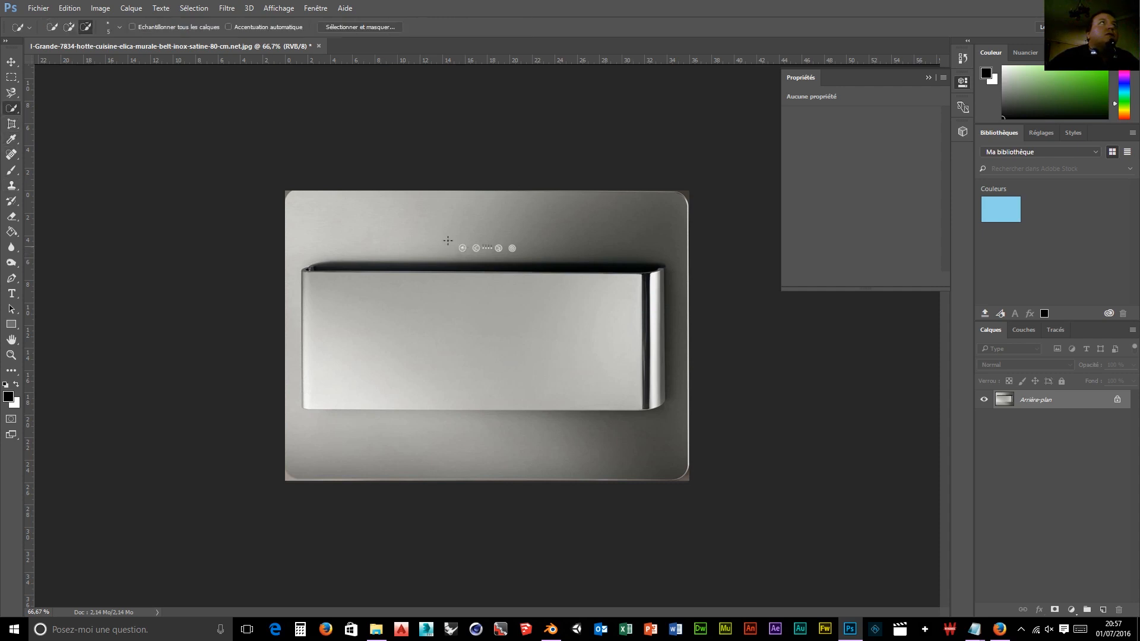
pyautogui.click(69, 28)
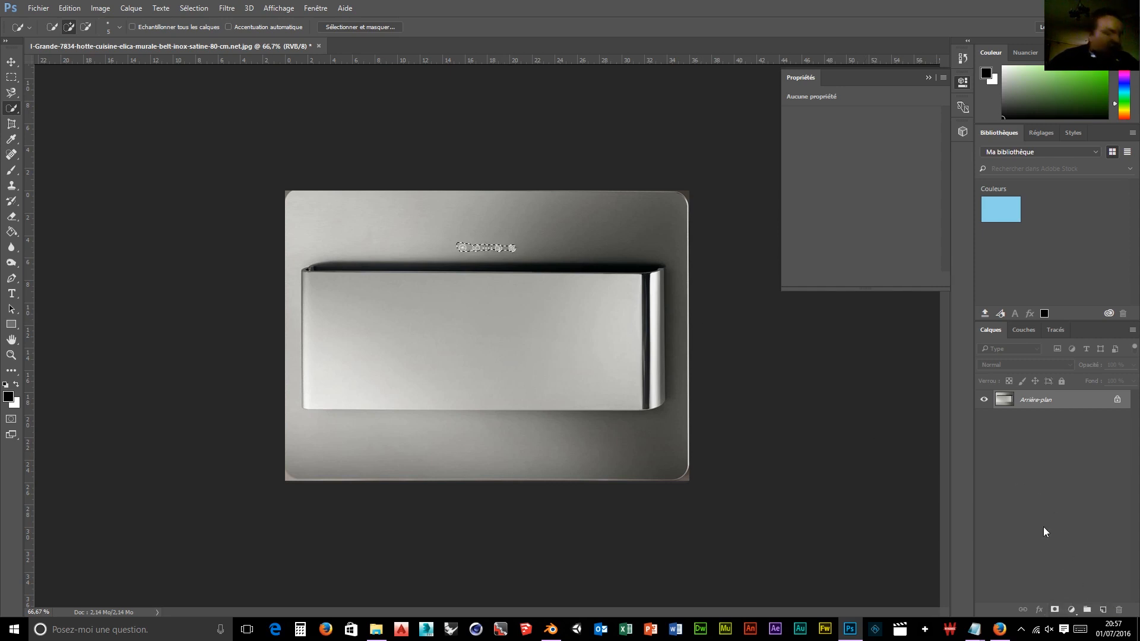
pyautogui.hotkey('ctrl', 'j')
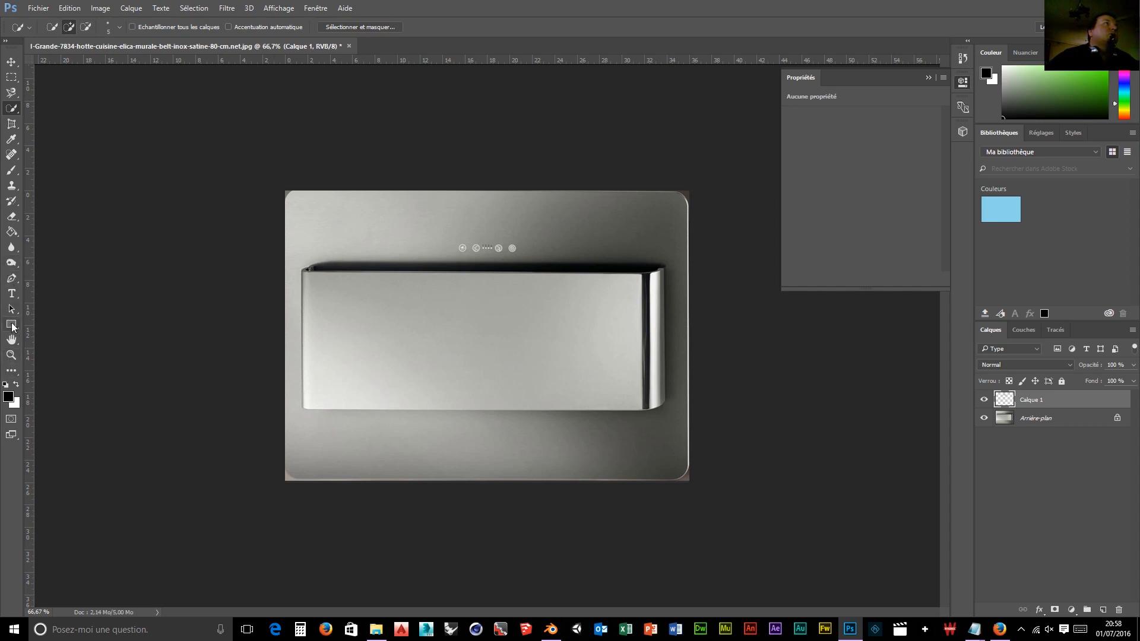
# Step: Open the Gradient tool's gradient for editing and remove the extra white stop near the black end
pyautogui.click(12, 231)
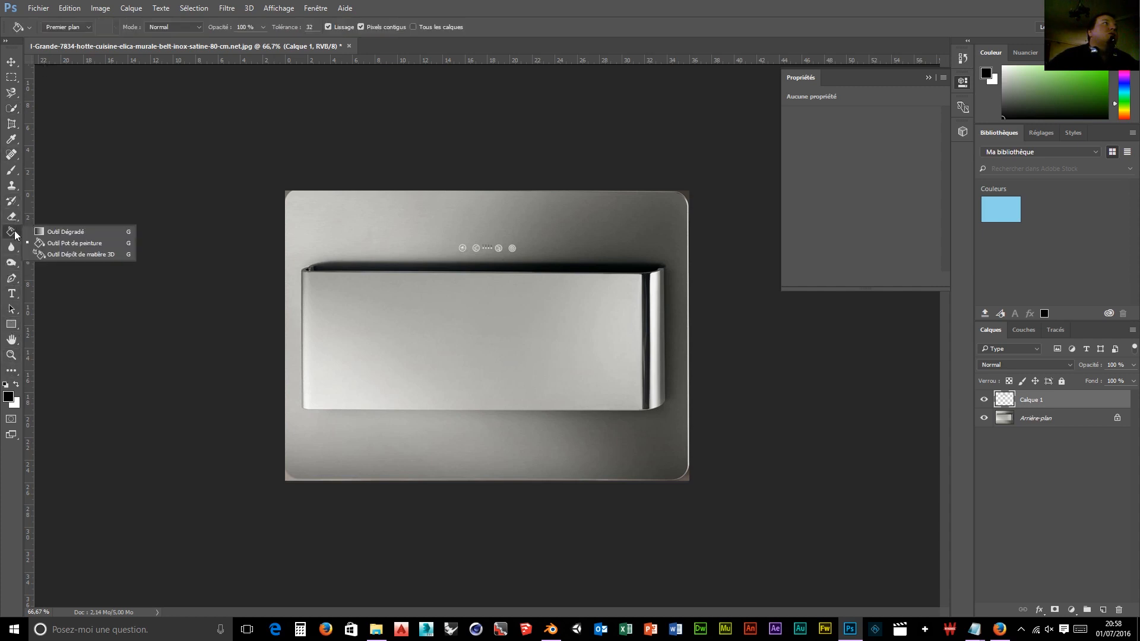
pyautogui.click(53, 231)
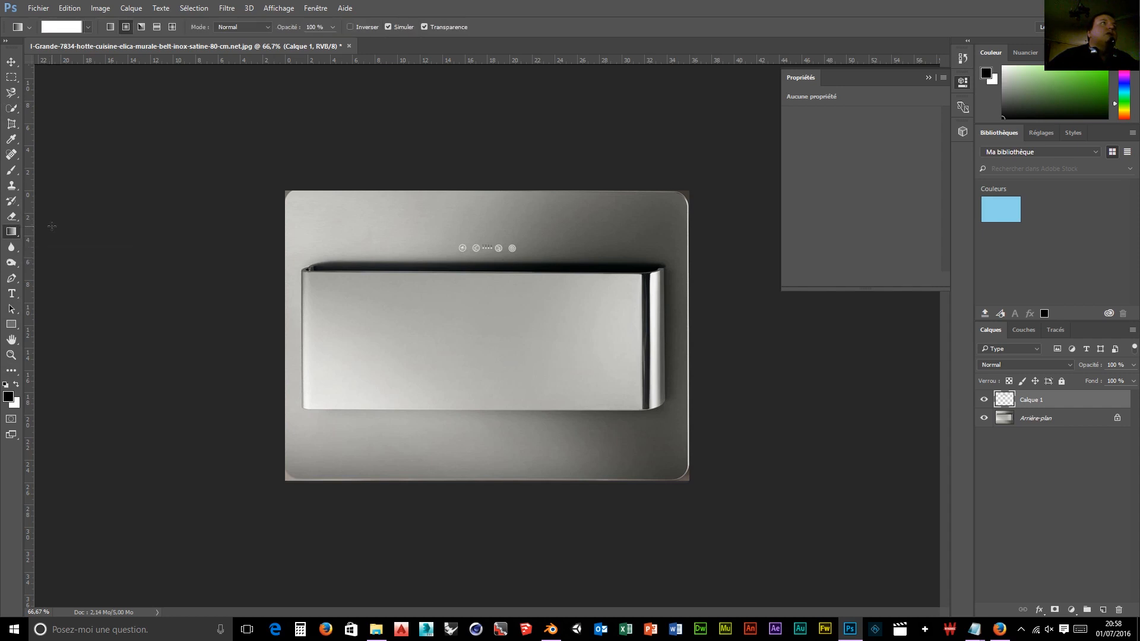
pyautogui.click(58, 27)
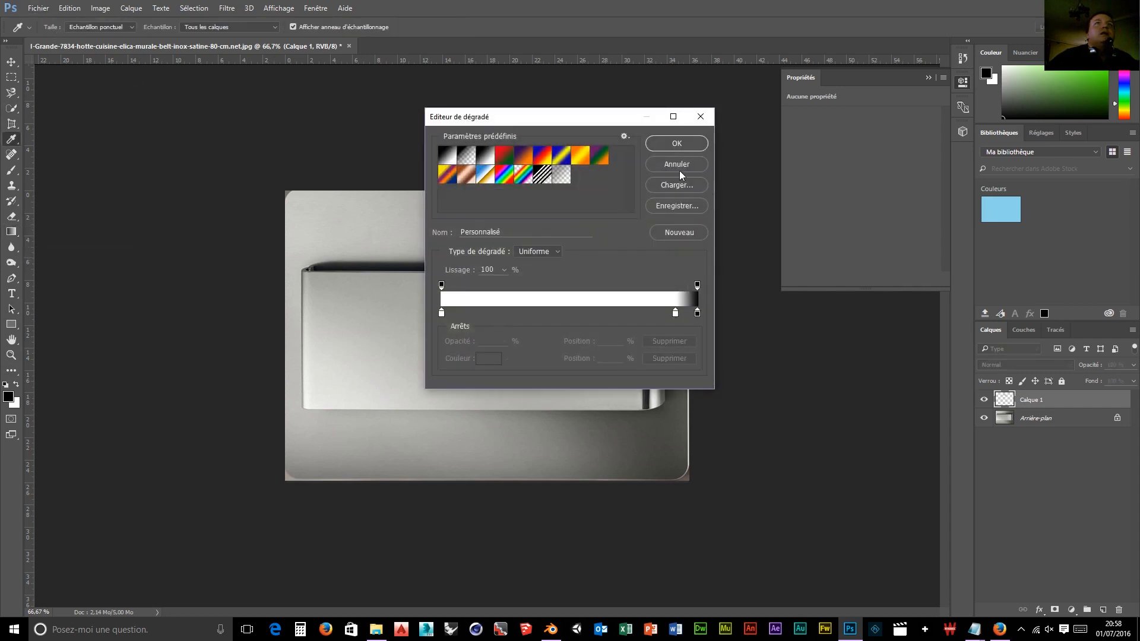
pyautogui.moveTo(597, 123); pyautogui.dragTo(900, 60)
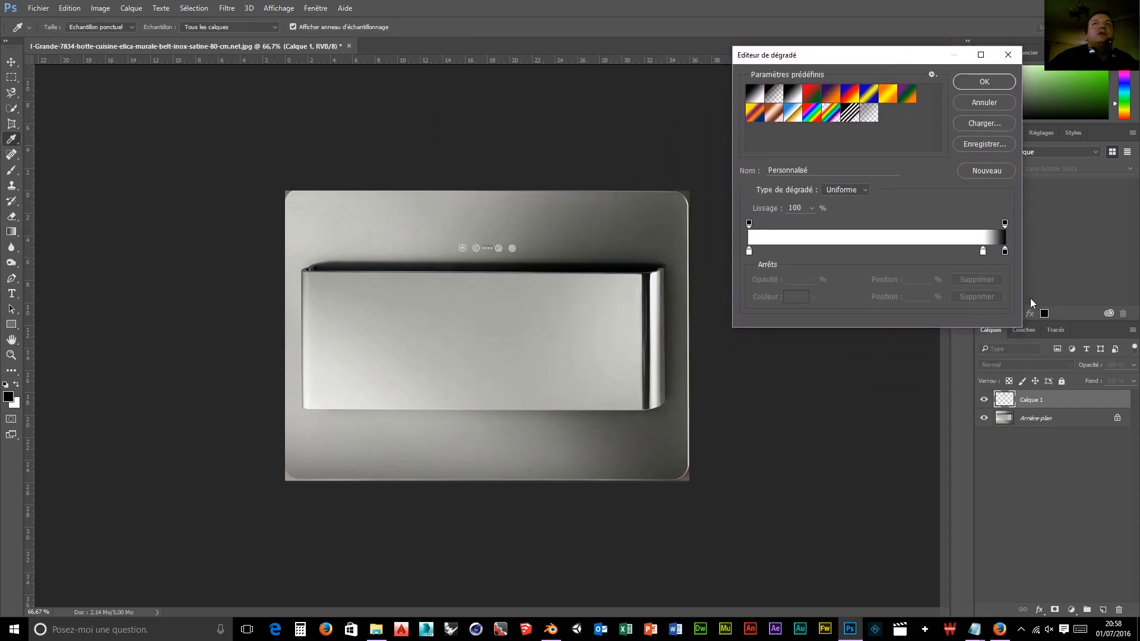
pyautogui.moveTo(983, 251); pyautogui.dragTo(960, 270)
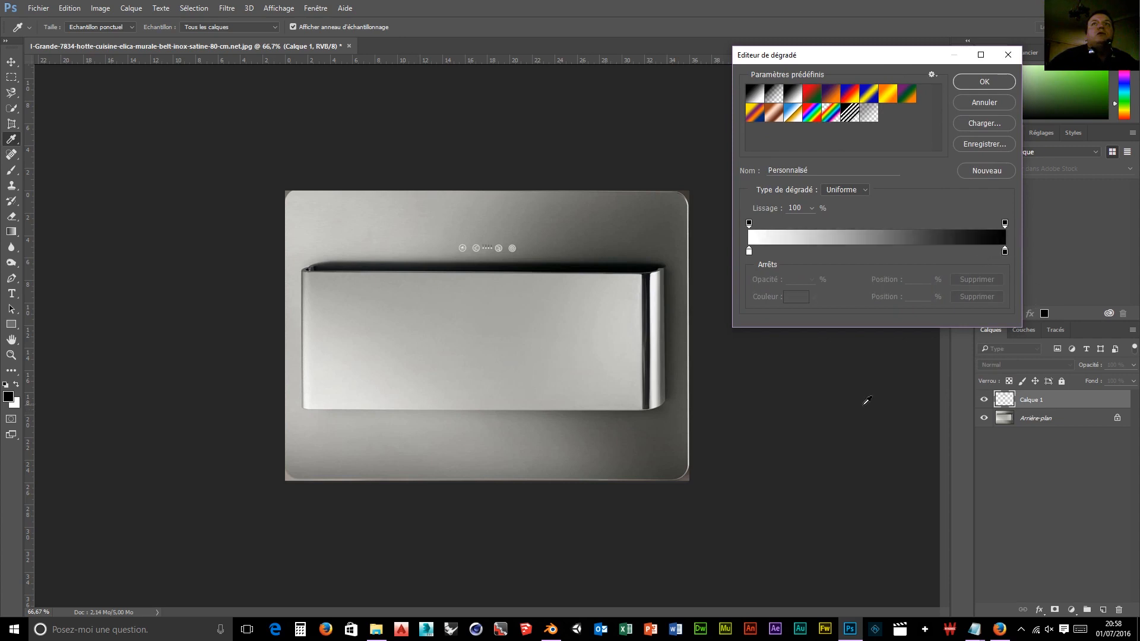
# Step: Set the gradient's end stop to dark grey 52534e and its start stop to the light grey sampled from the hood's left edge
pyautogui.click(1005, 251)
pyautogui.click(795, 298)
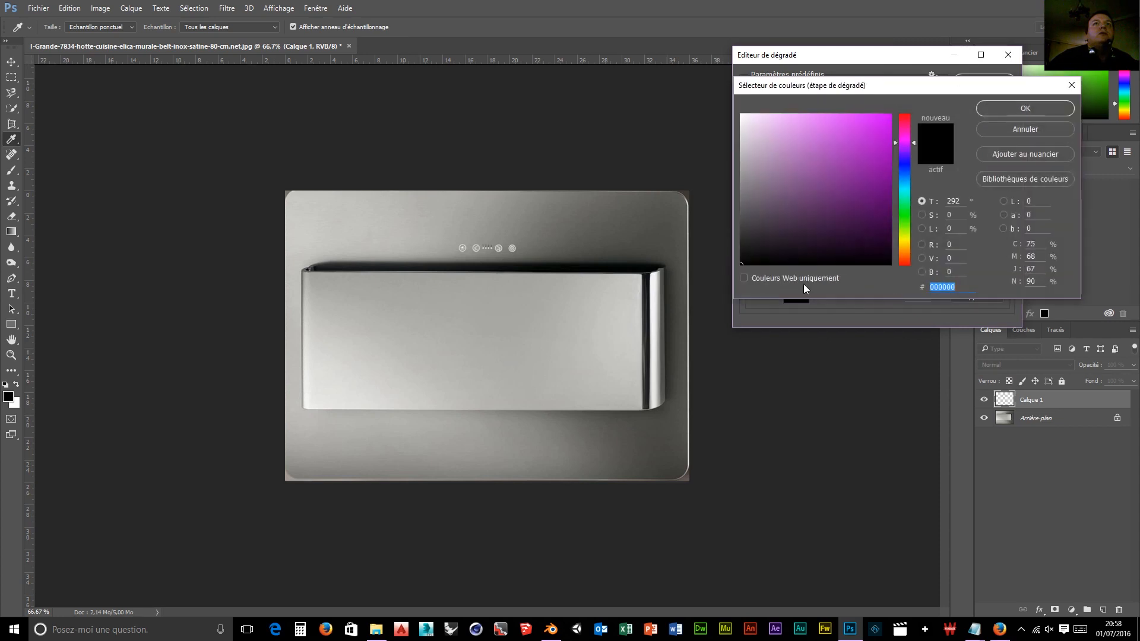
pyautogui.click(684, 225)
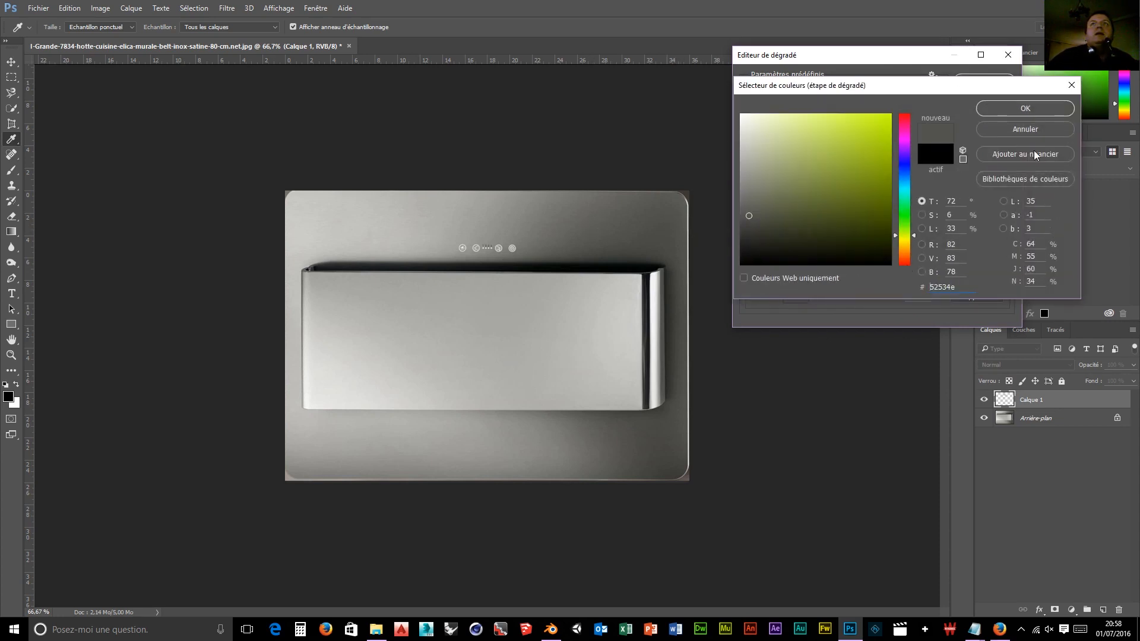
pyautogui.click(1027, 108)
pyautogui.click(749, 251)
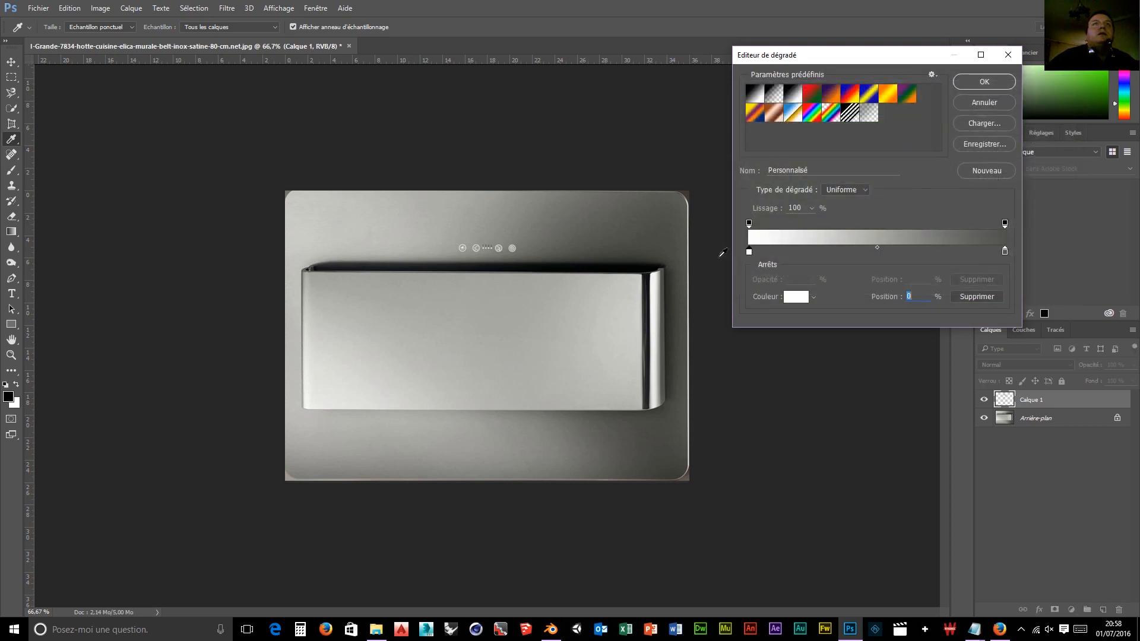
pyautogui.click(290, 244)
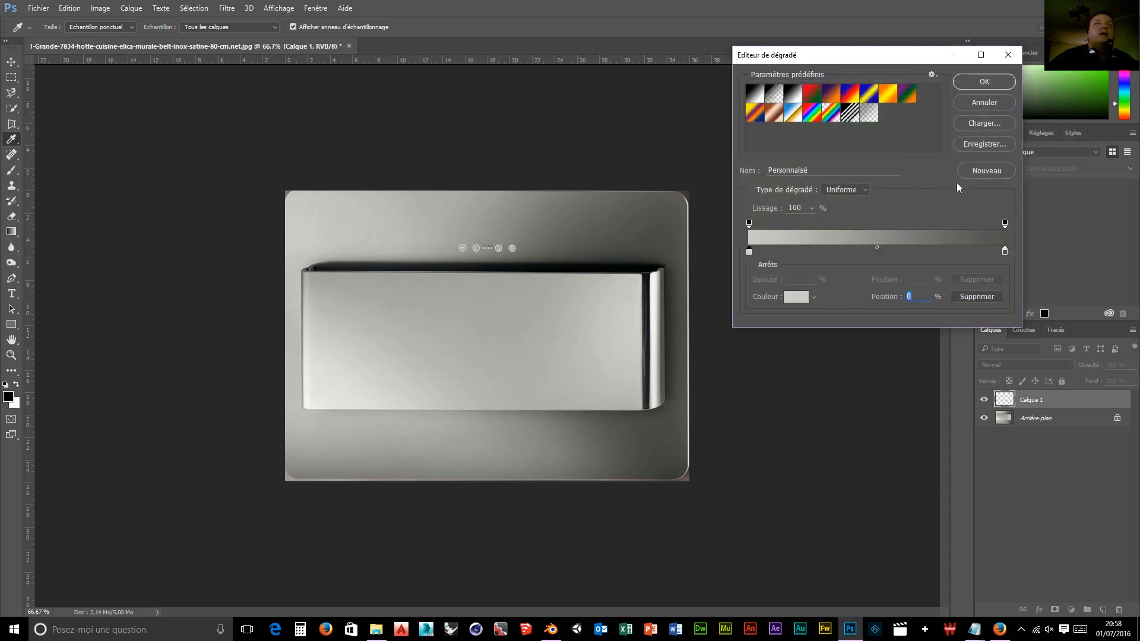
pyautogui.click(990, 79)
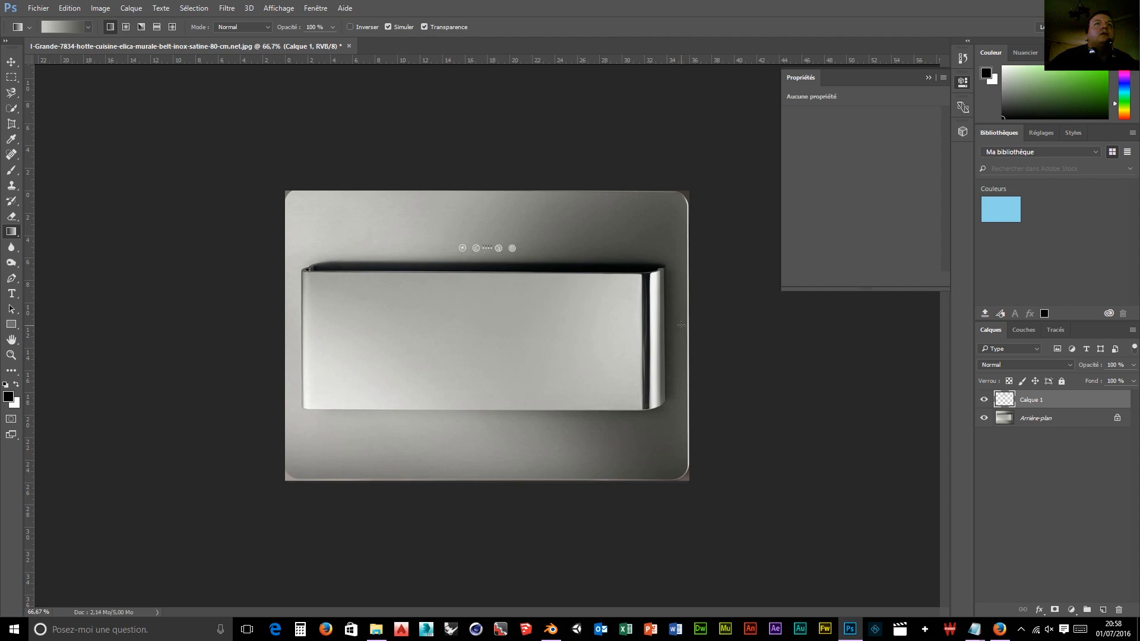
# Step: Try the grey linear gradient horizontally across the icon layer Calque 1 and undo the fills
pyautogui.moveTo(680, 326)
pyautogui.mouseDown()
pyautogui.moveTo(289, 325)
pyautogui.moveTo(690, 325)
pyautogui.mouseUp()
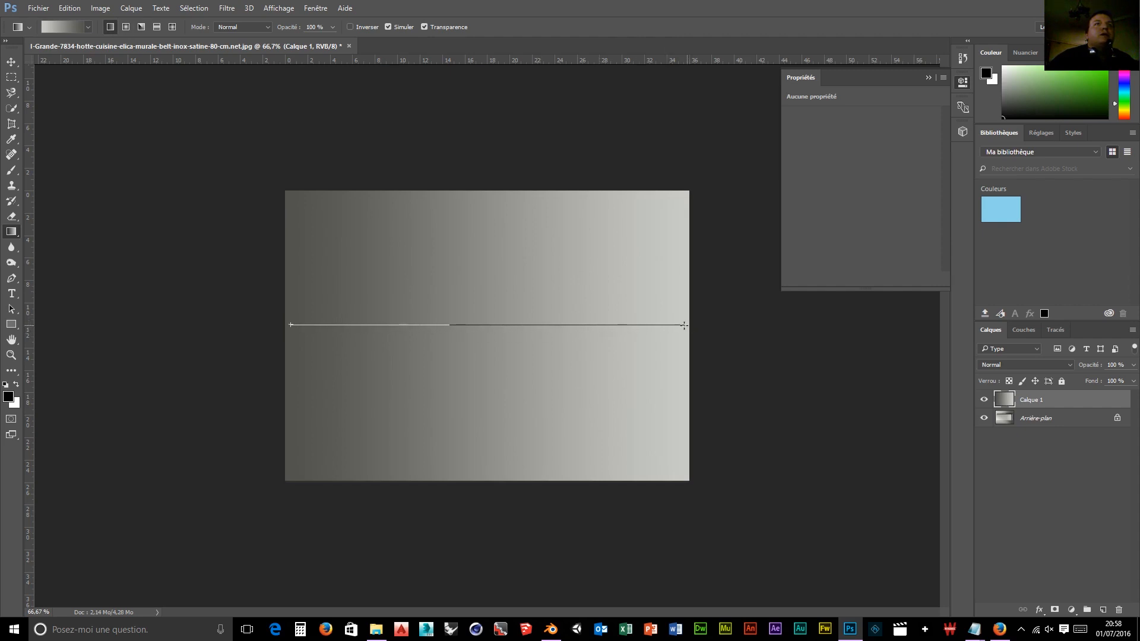
pyautogui.moveTo(684, 326); pyautogui.dragTo(684, 325)
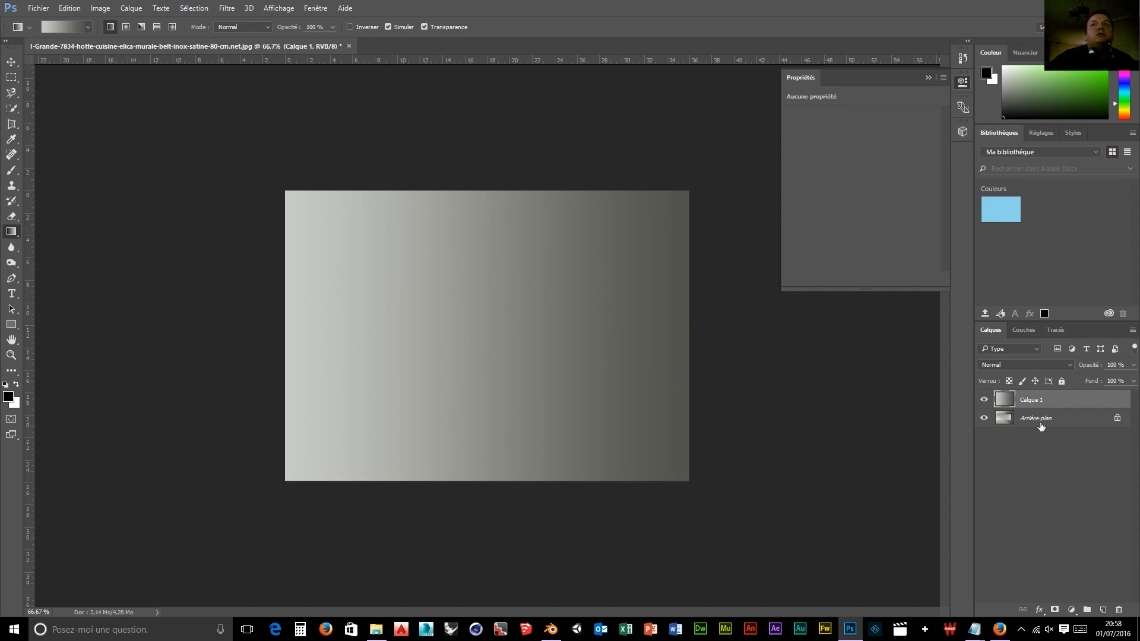
pyautogui.hotkey('ctrl', 'z')
pyautogui.hotkey('ctrl', 'z')
pyautogui.hotkey('ctrl', 'z')
pyautogui.hotkey('ctrl', 'z')
pyautogui.hotkey('ctrl', 'z')
pyautogui.hotkey('ctrl', 'z')
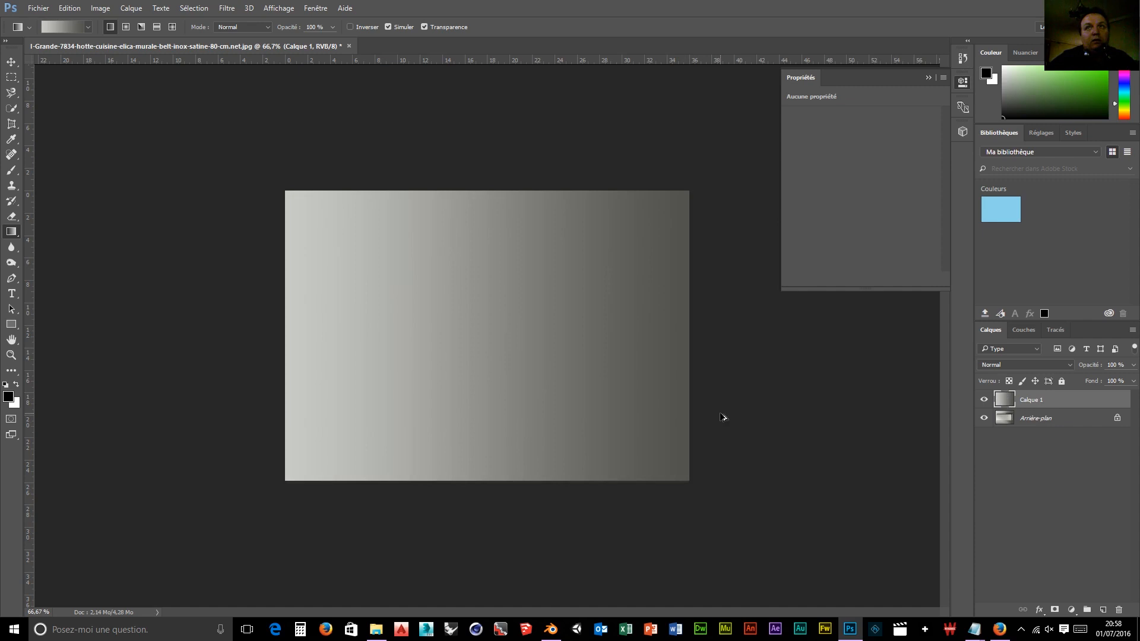
pyautogui.hotkey('ctrl', 'alt', 'z')
pyautogui.hotkey('ctrl', 'alt', 'z')
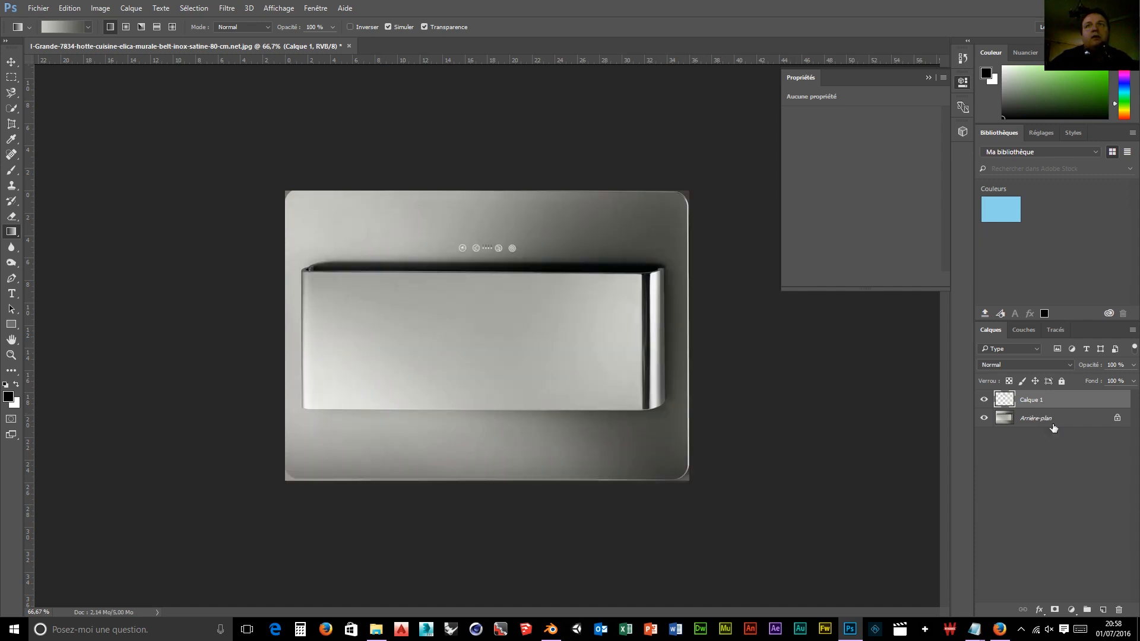
# Step: Unlock the background layer and fill it with the linear gradient from light grey at the left edge to dark grey at the right
pyautogui.click(1117, 418)
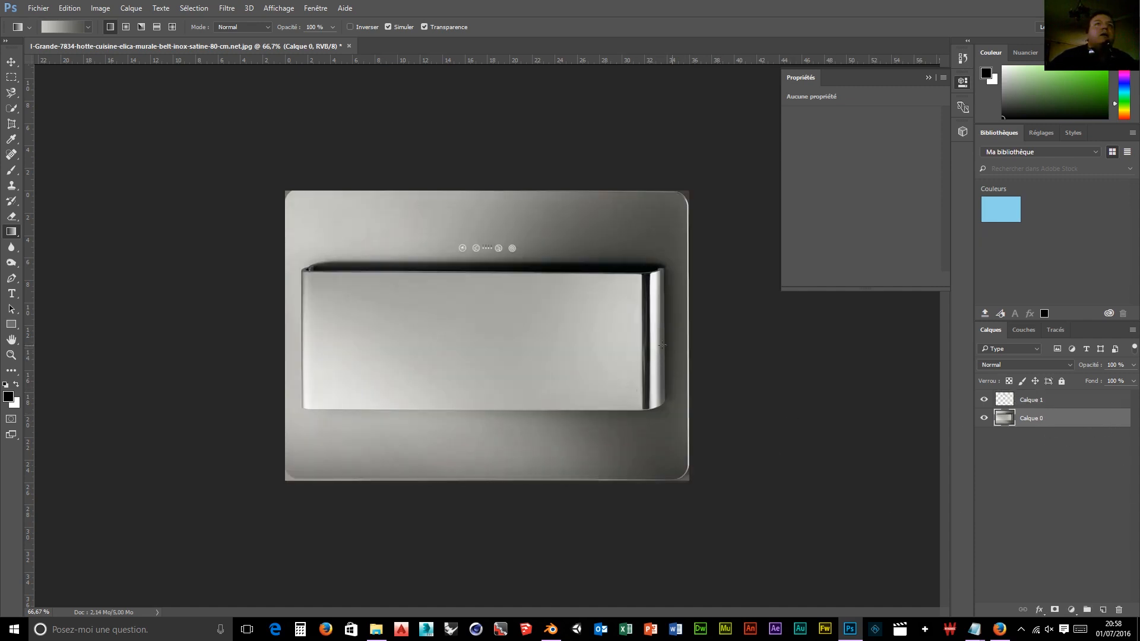
pyautogui.moveTo(290, 347); pyautogui.dragTo(685, 347)
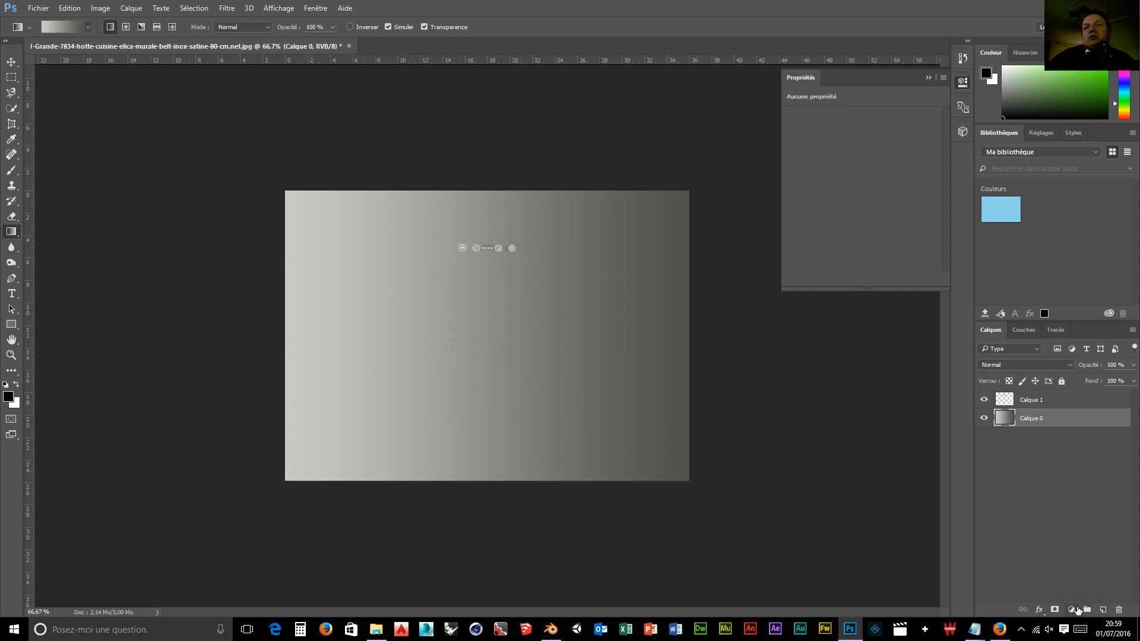
# Step: Save the image as a JPEG under its existing name in "objet pour intérieur de maison", replacing the old file, at quality 12 Maximum
pyautogui.click(38, 8)
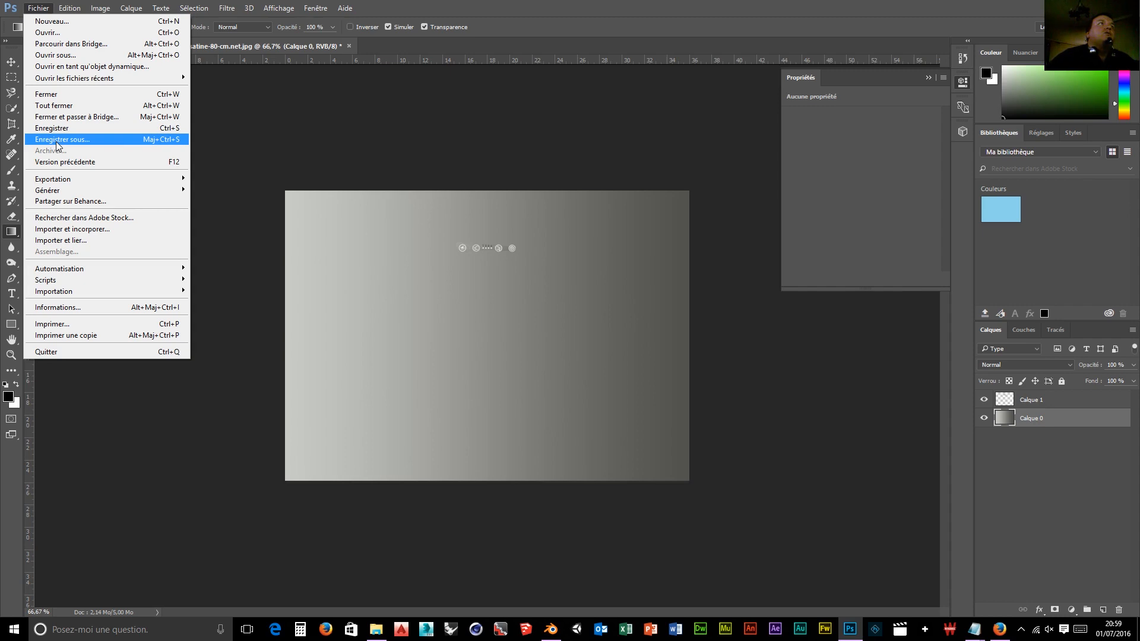
pyautogui.click(56, 140)
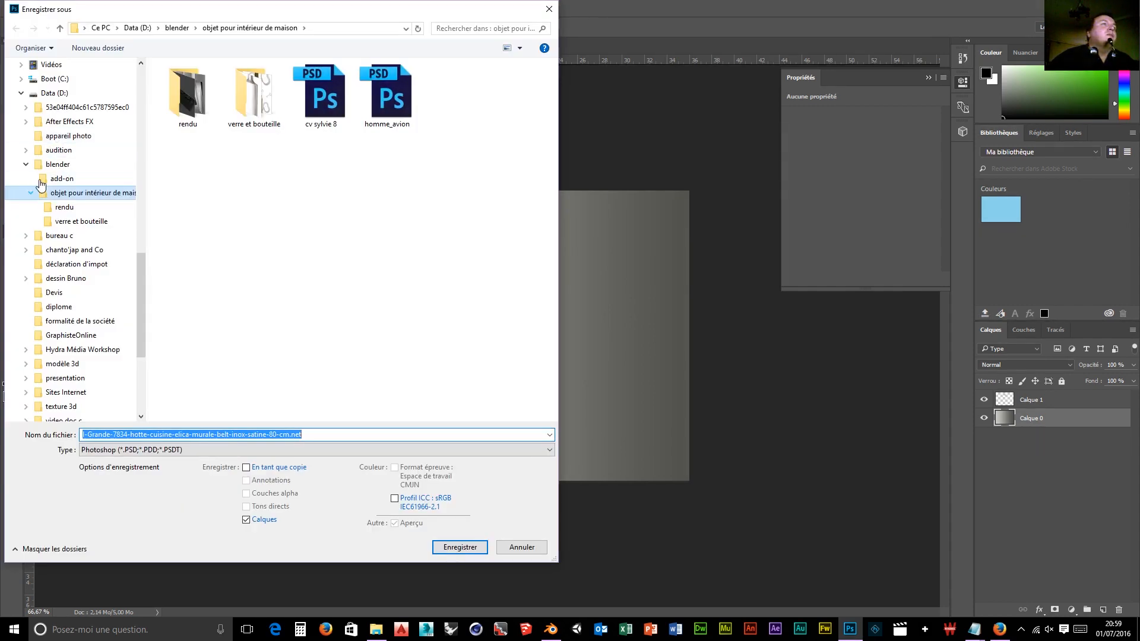
pyautogui.click(312, 453)
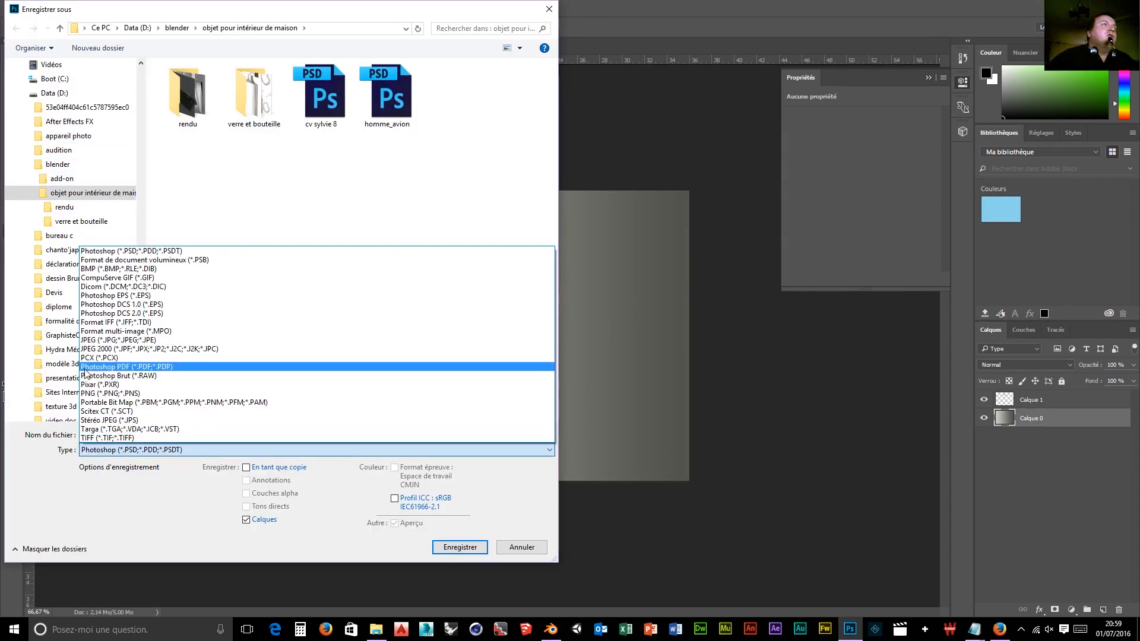
pyautogui.click(95, 340)
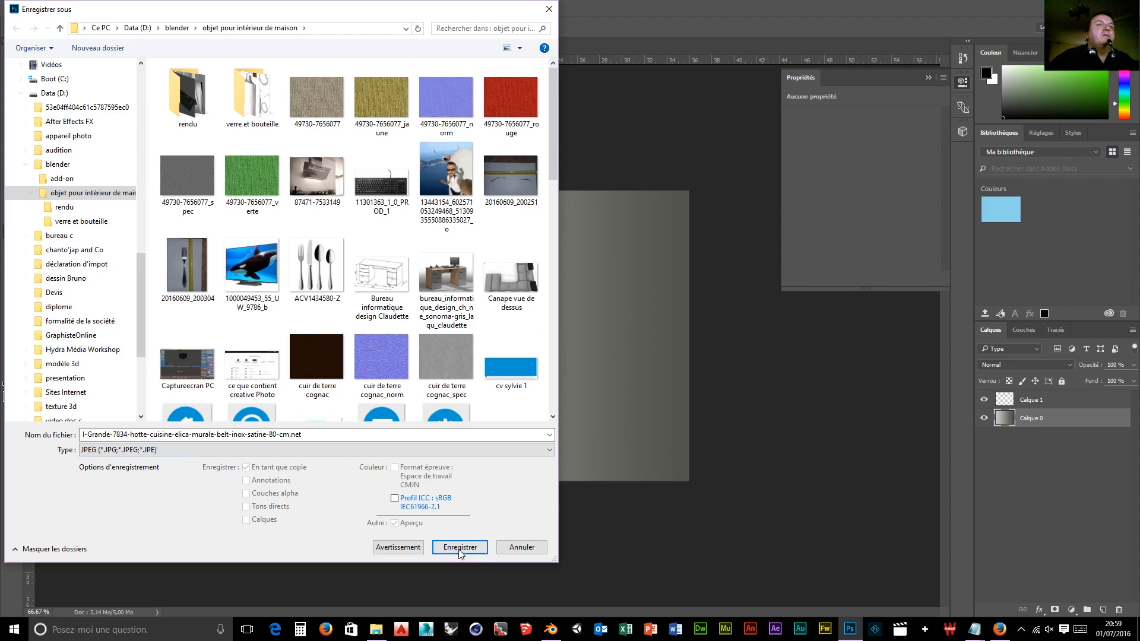
pyautogui.click(460, 552)
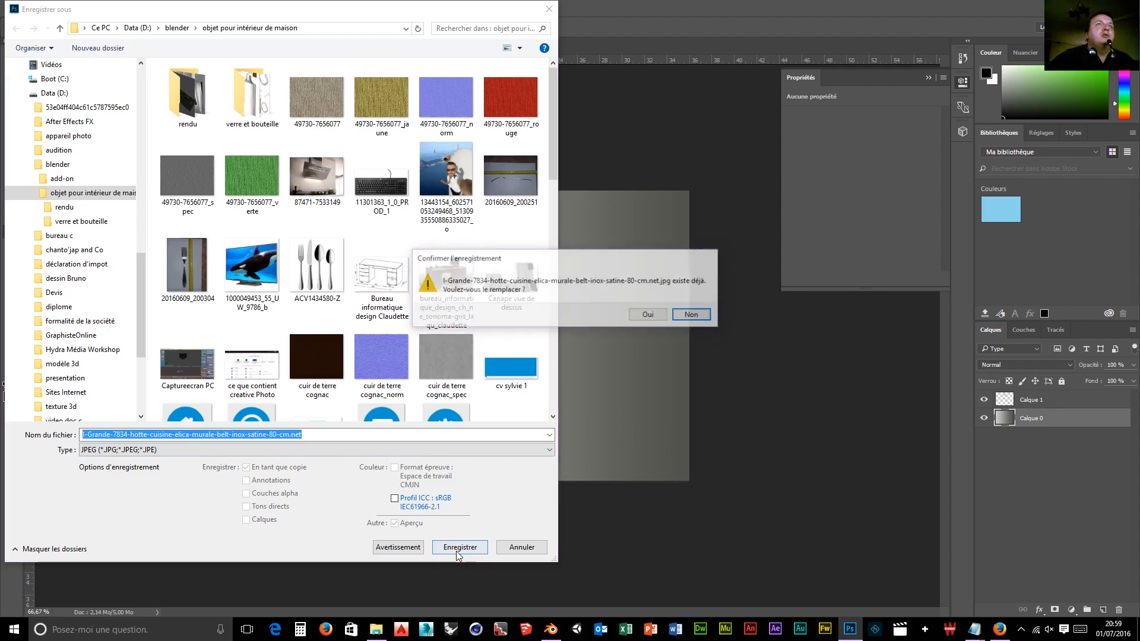
pyautogui.click(644, 317)
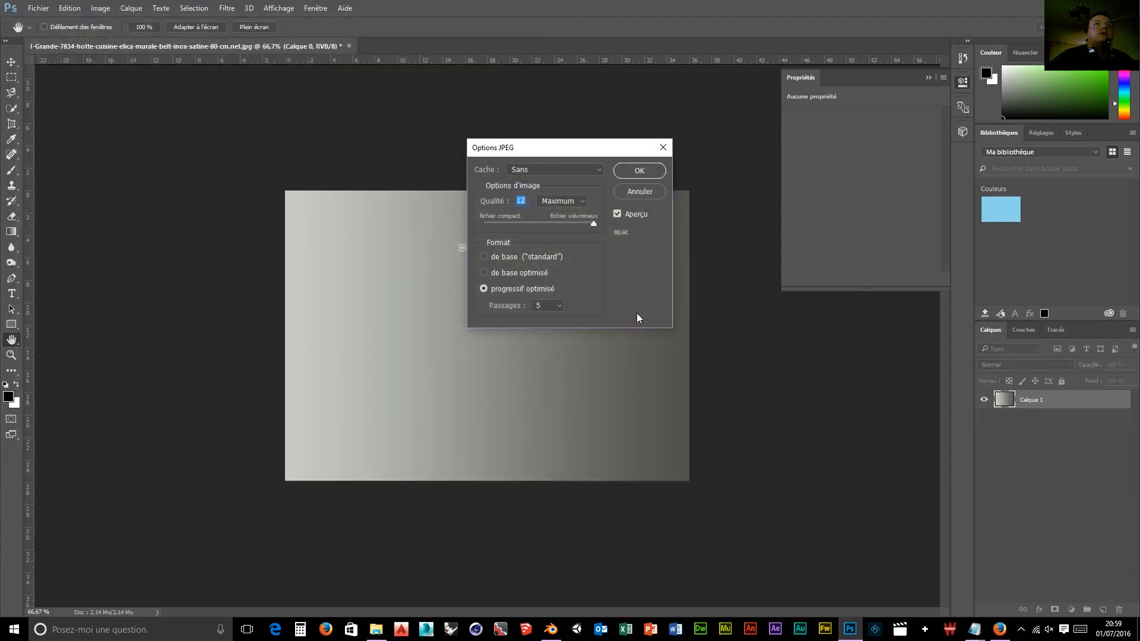
pyautogui.click(641, 172)
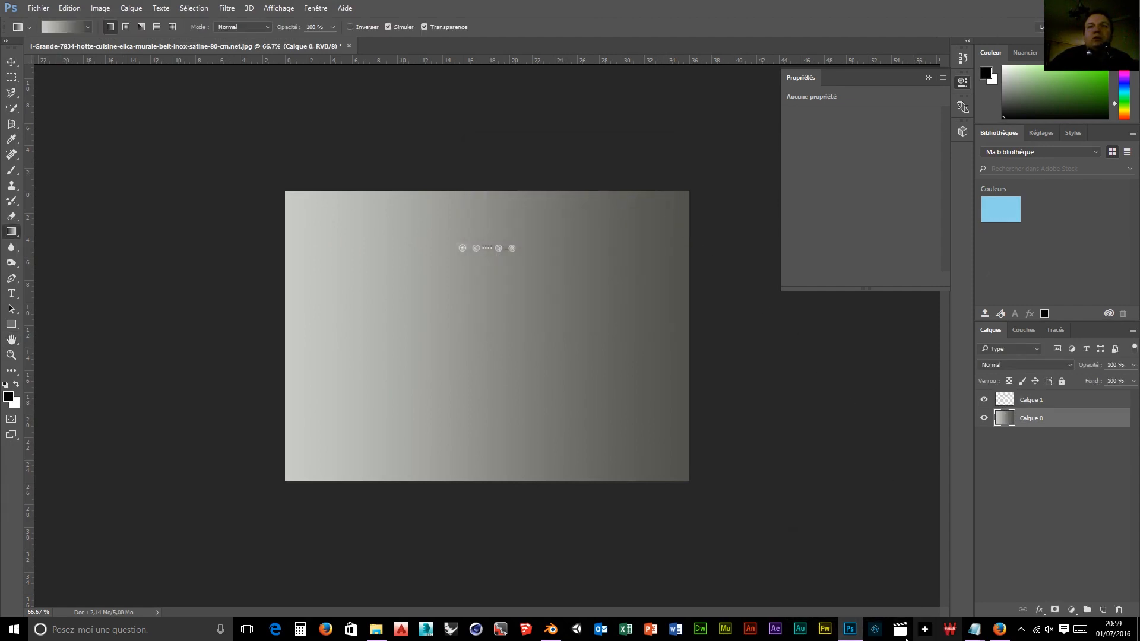
# Step: Switch to Blender and show the hood's slanted front panel Cube.001 in right orthographic view
pyautogui.click(551, 629)
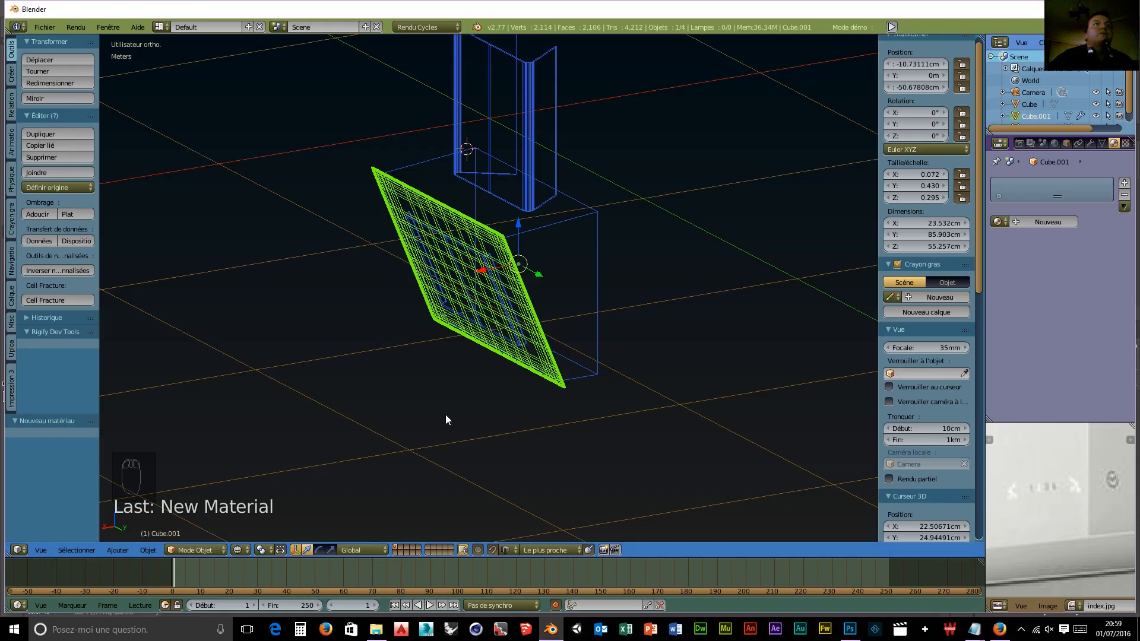
pyautogui.moveTo(480, 448); pyautogui.dragTo(479, 446, button='middle')
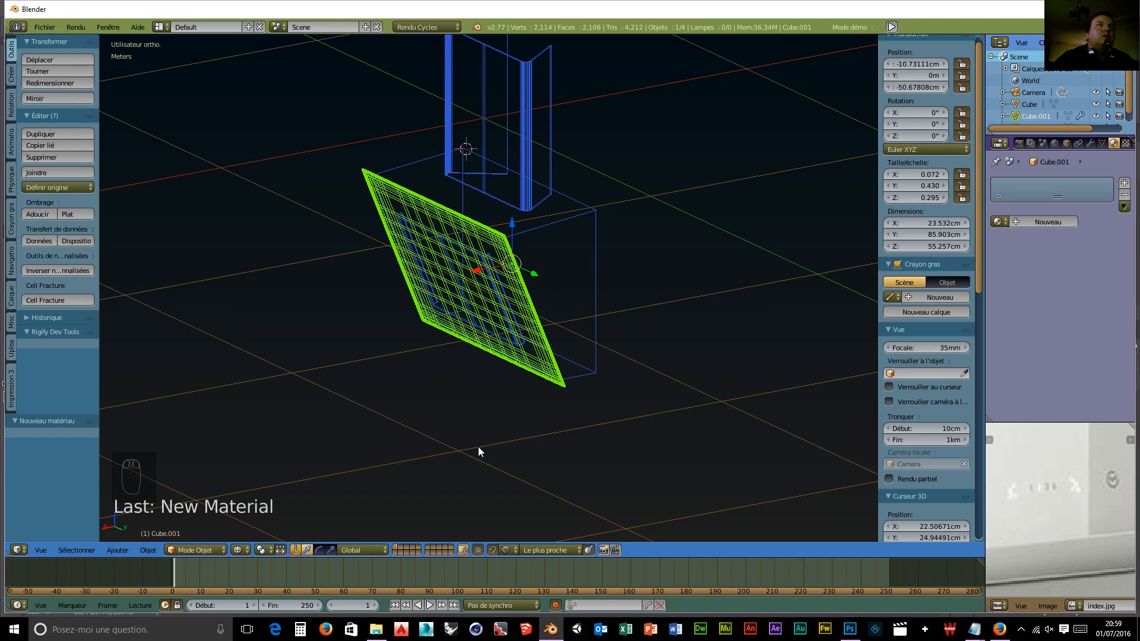
pyautogui.press('KP_7')
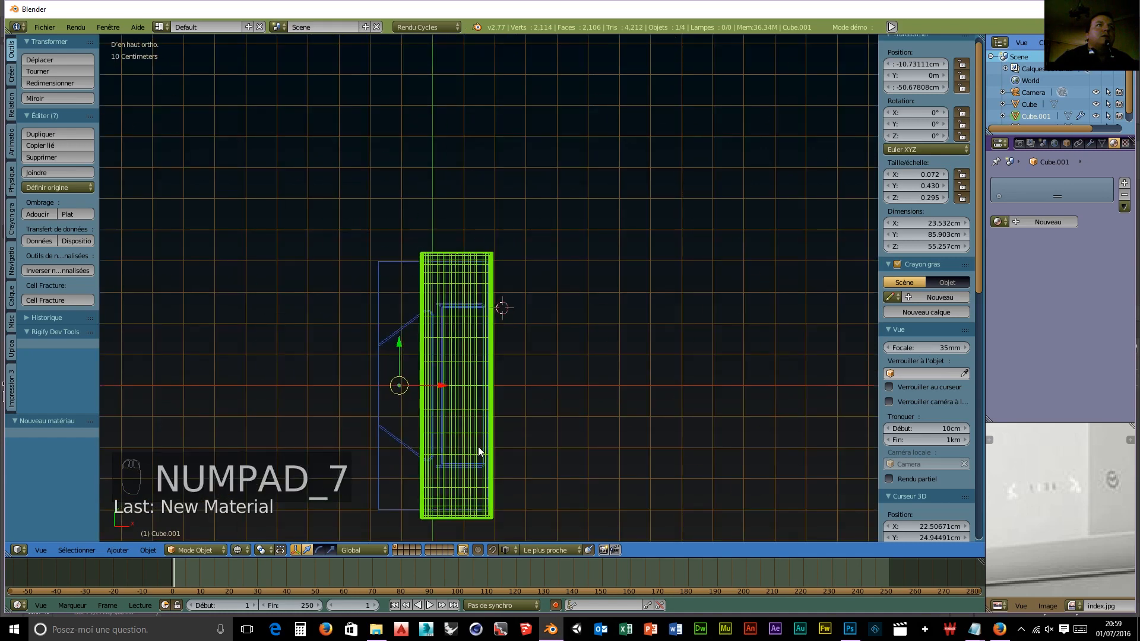
pyautogui.press('KP_1')
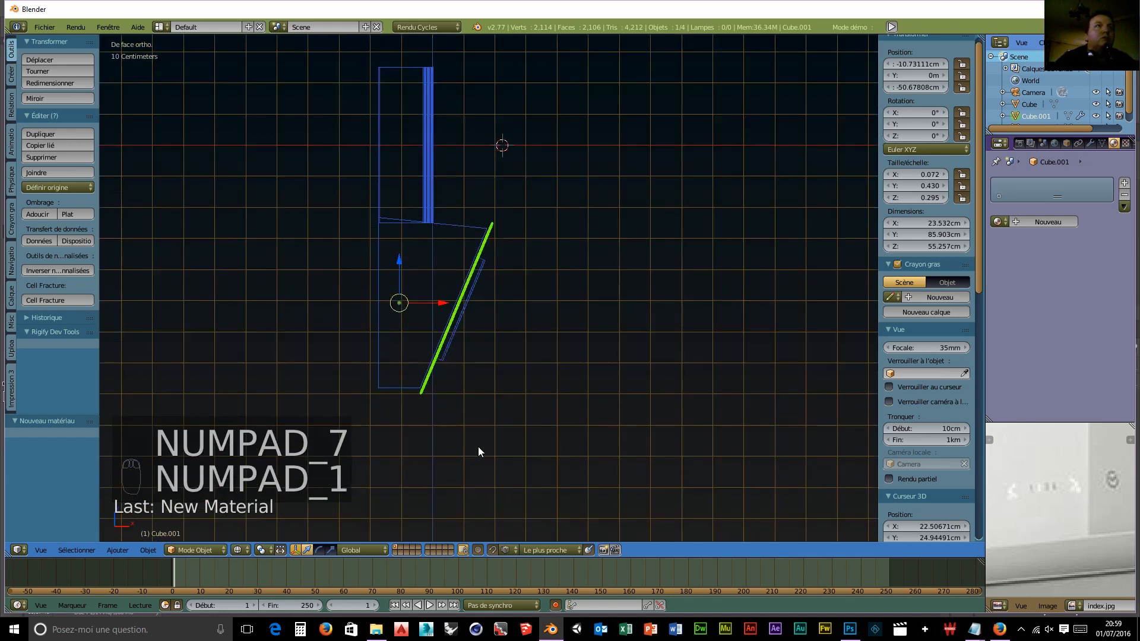
pyautogui.press('KP_3')
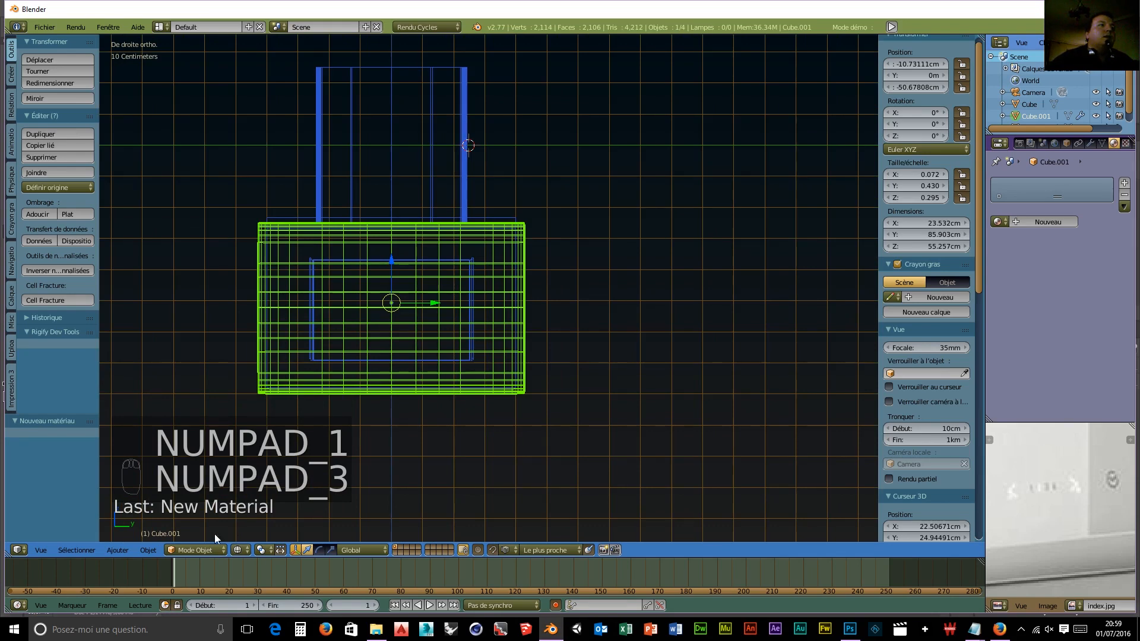
# Step: Put Cube.001 in Edit Mode and turn the enlarged timeline area into a UV/Image editor
pyautogui.click(193, 550)
pyautogui.click(187, 522)
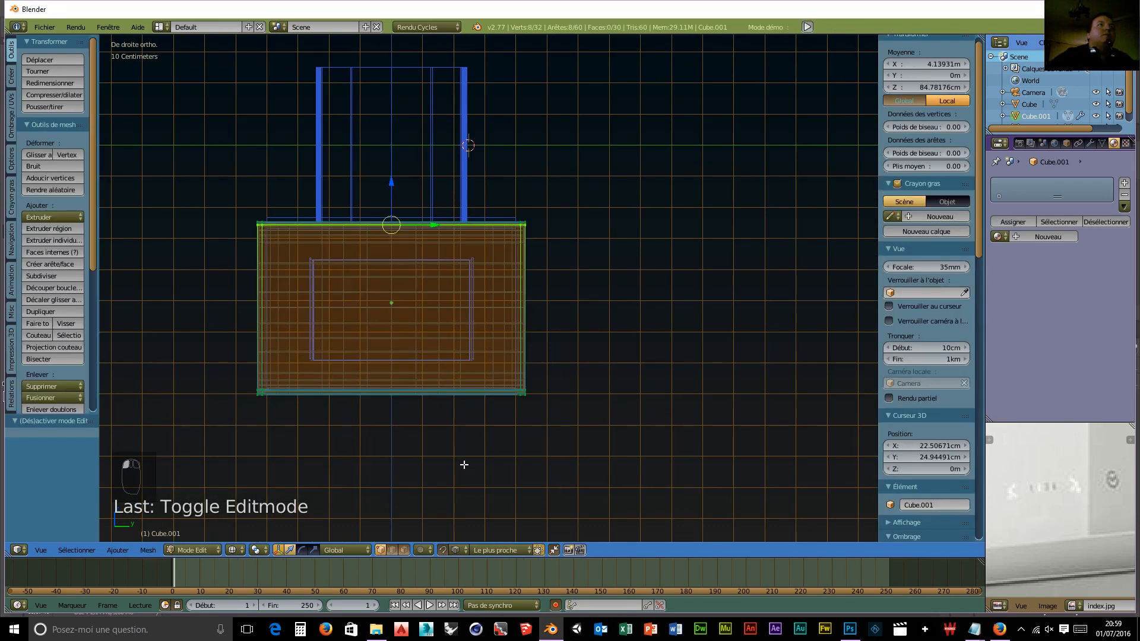
pyautogui.scroll(-1, 458, 454)
pyautogui.moveTo(138, 559); pyautogui.dragTo(137, 407)
pyautogui.click(24, 603)
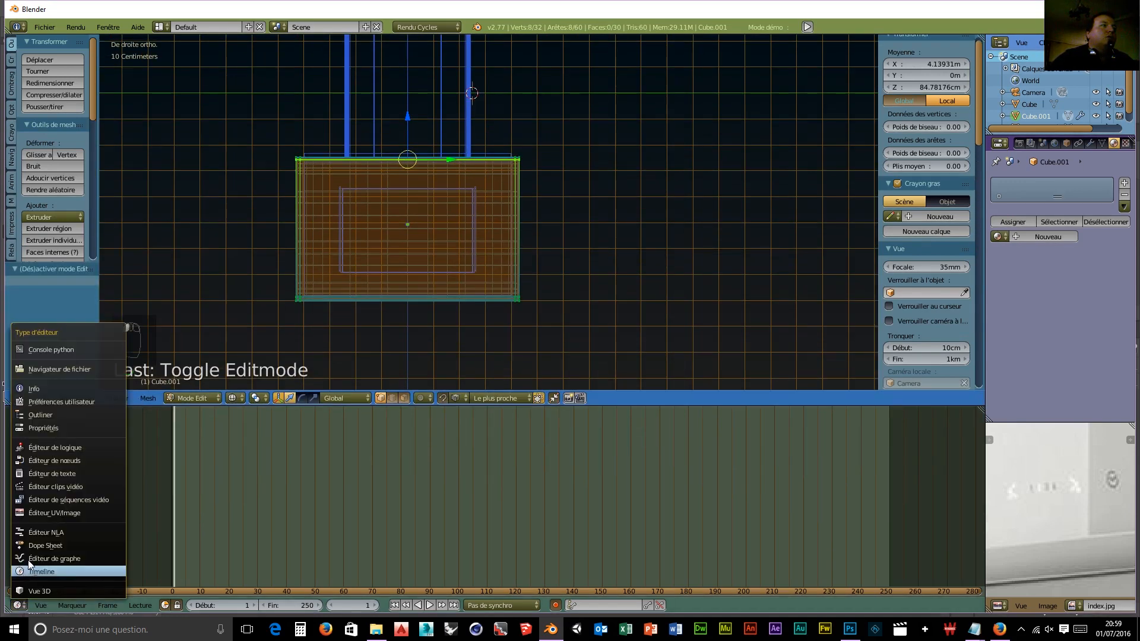
pyautogui.click(37, 516)
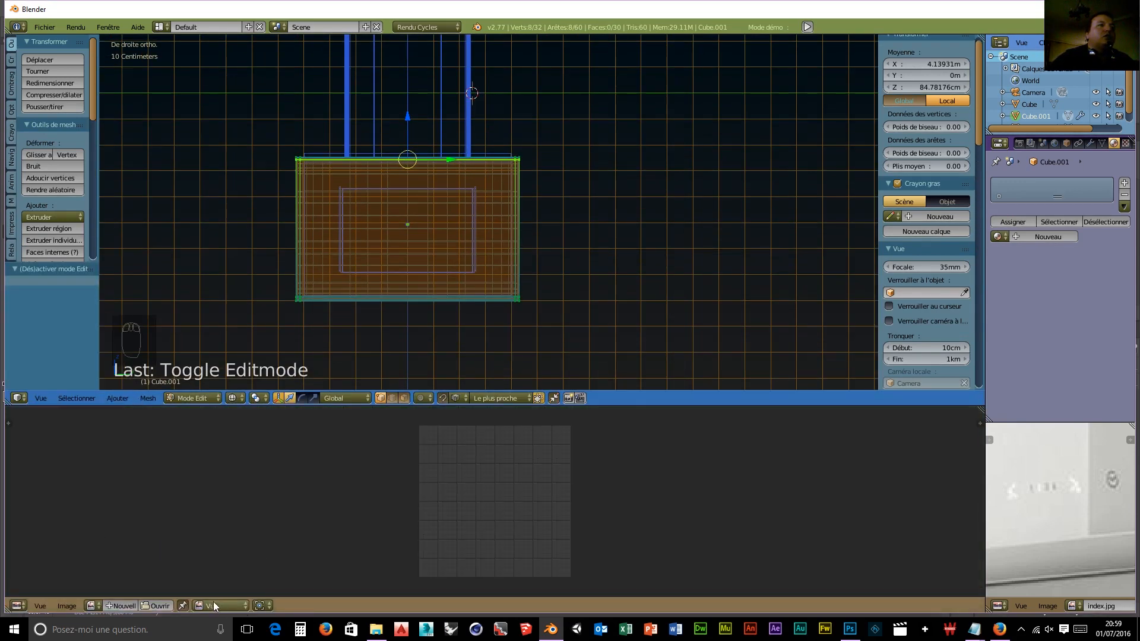
# Step: Open the image I-Grande-7834-hotte-cuisine-elica-murale-belt-inox-satine-80-cm.net.jpg from D:\blender\objet pour intérieur de maison in the UV/Image editor
pyautogui.click(160, 604)
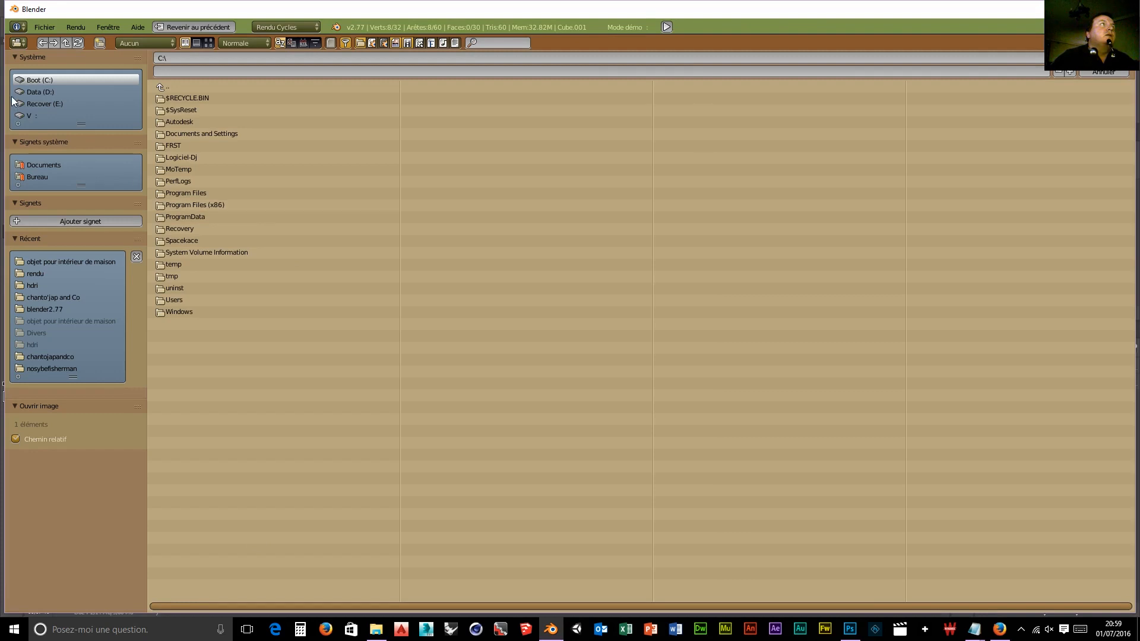
pyautogui.click(30, 91)
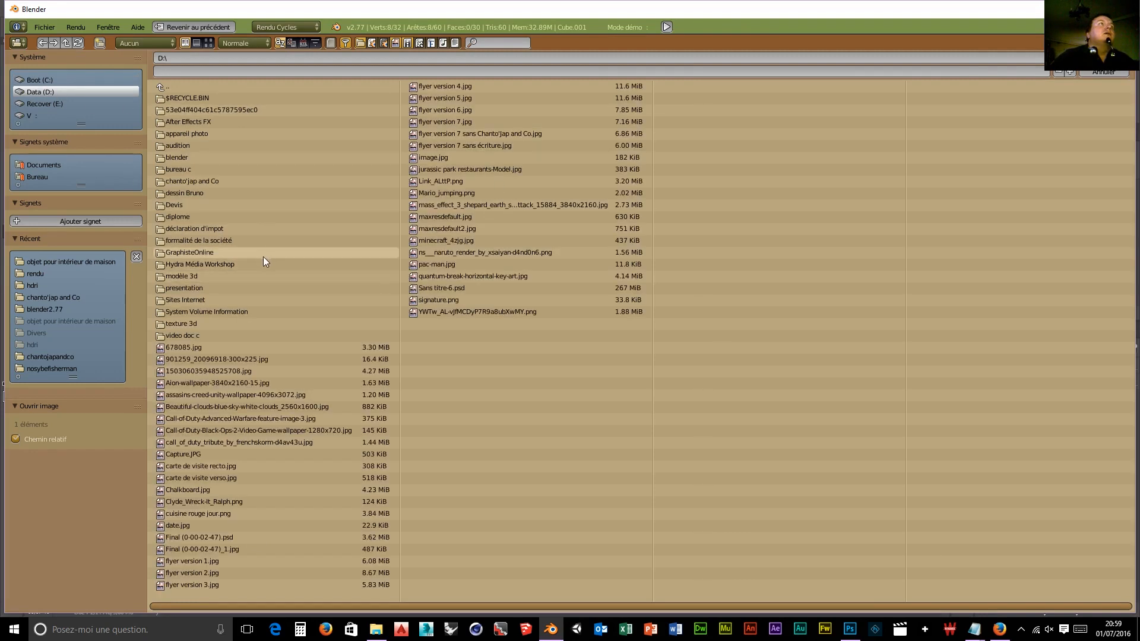
pyautogui.click(176, 156)
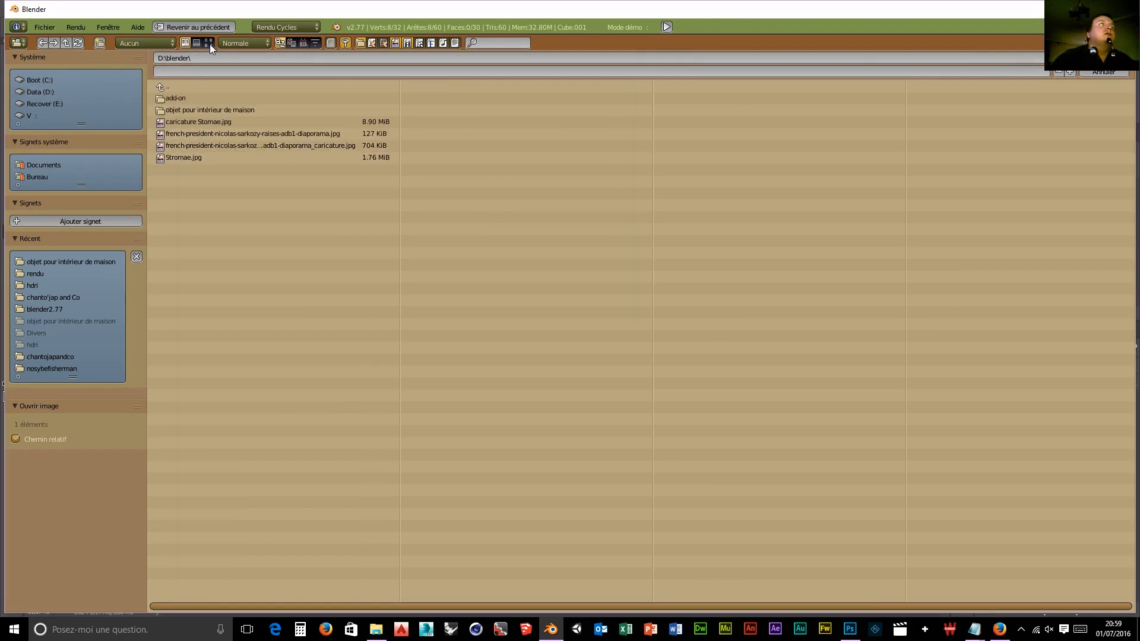
pyautogui.click(190, 110)
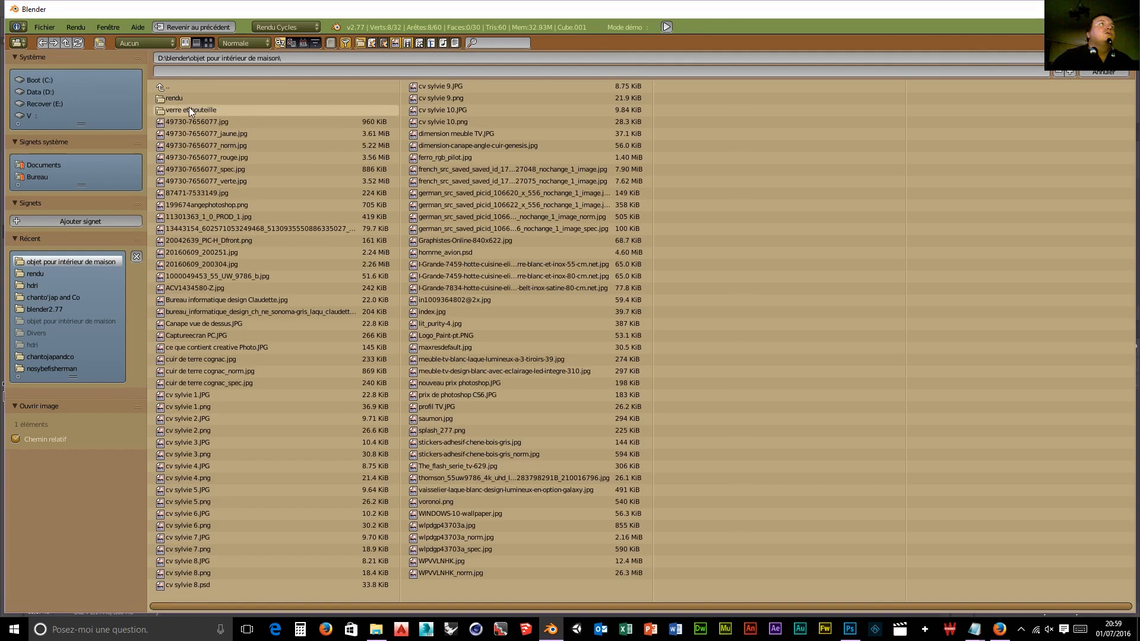
pyautogui.click(209, 43)
pyautogui.scroll(-5, 643, 317)
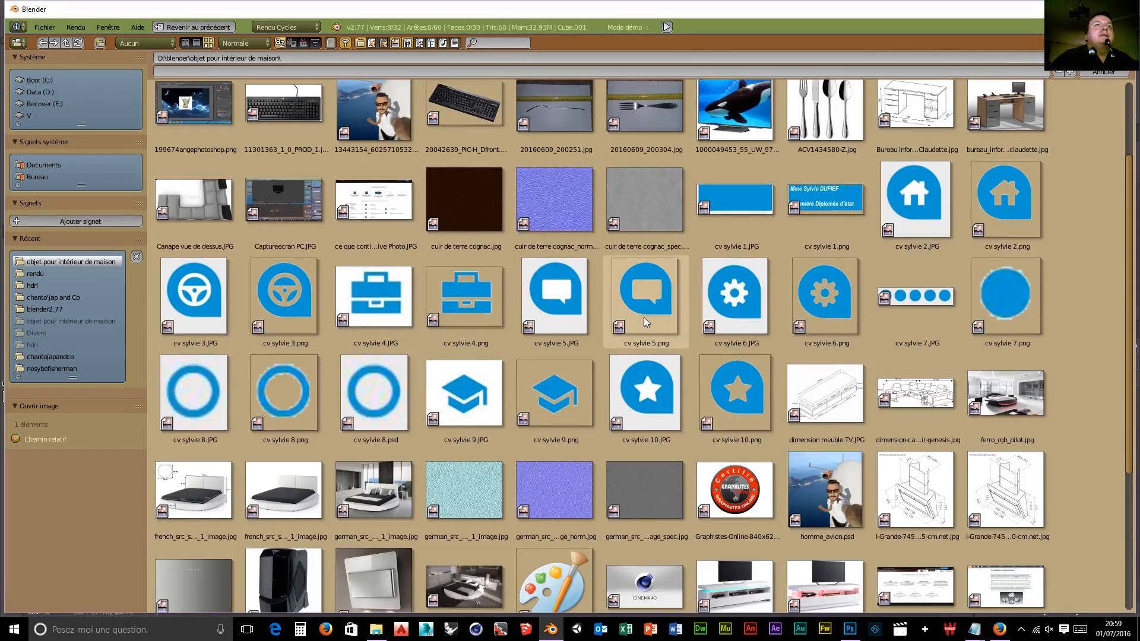
pyautogui.scroll(-5, 644, 317)
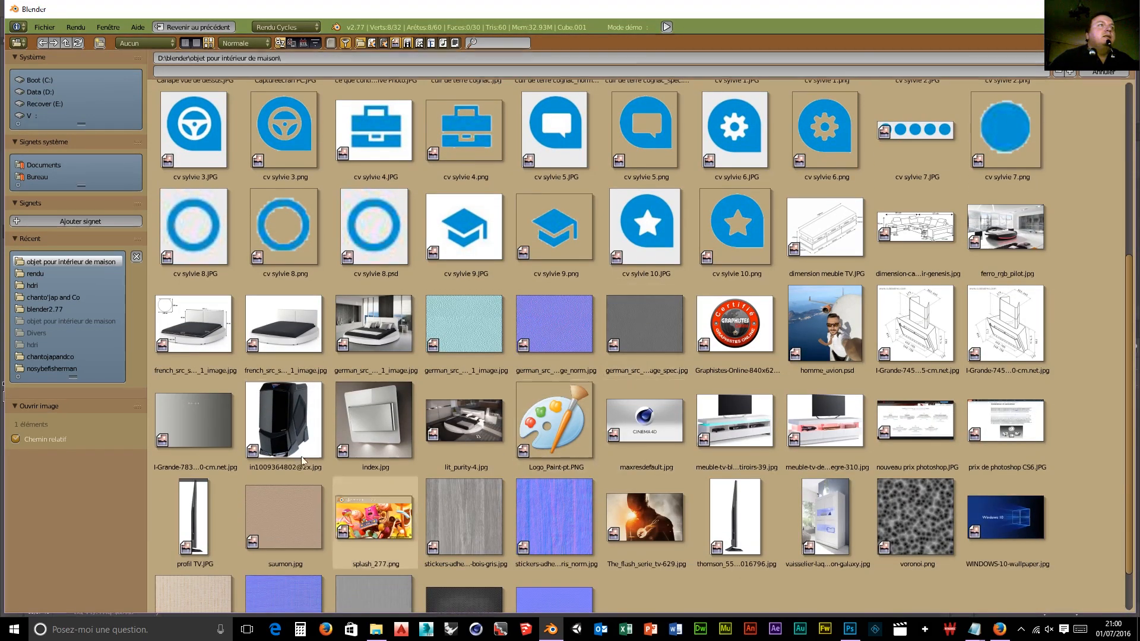
pyautogui.click(184, 426)
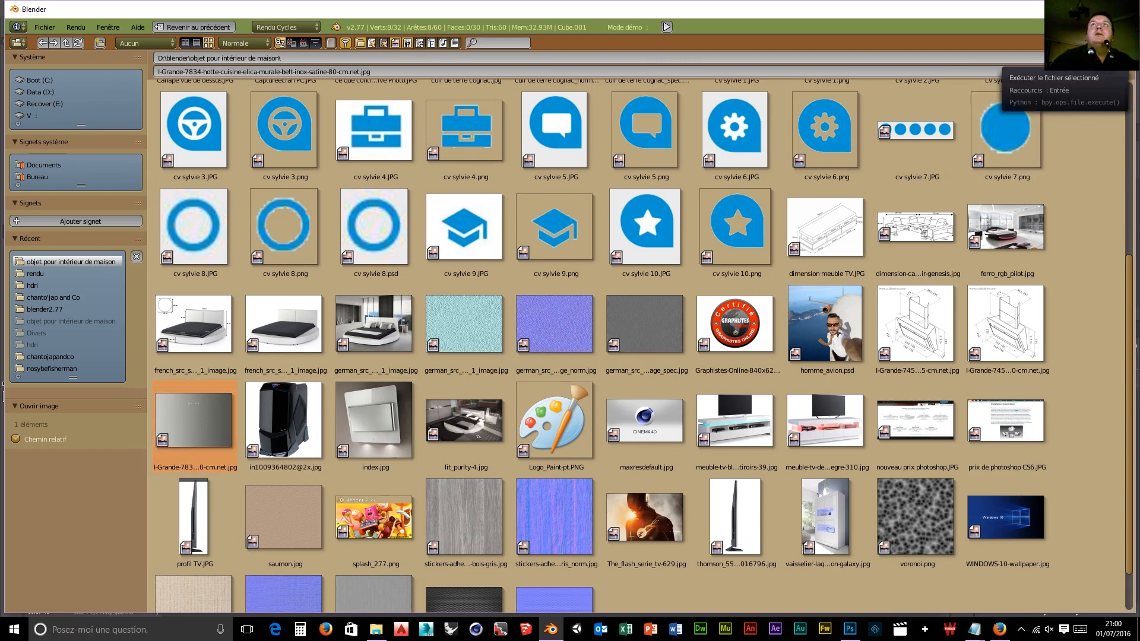
pyautogui.click(1075, 58)
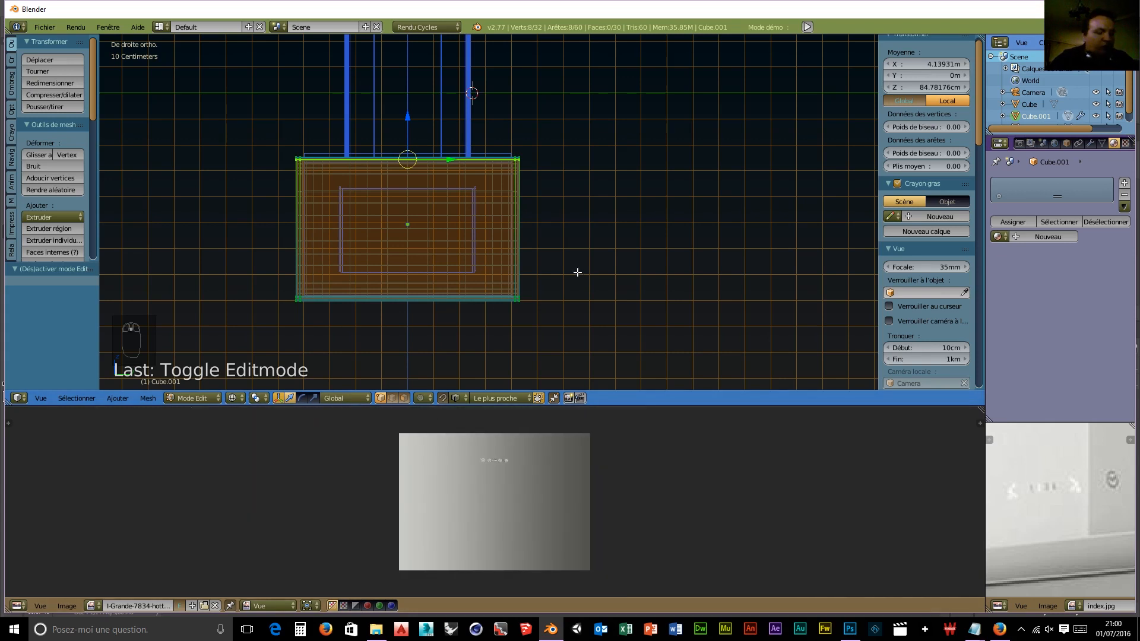
# Step: Select the entire mesh of the hood panel Cube.001
pyautogui.press('u')
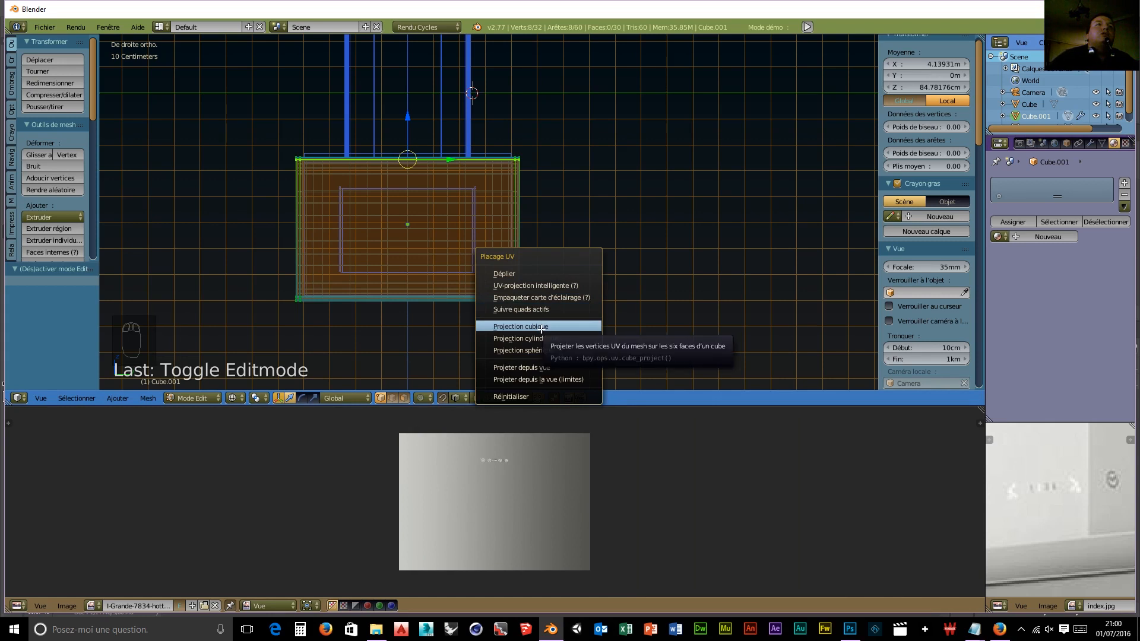
pyautogui.click(523, 285)
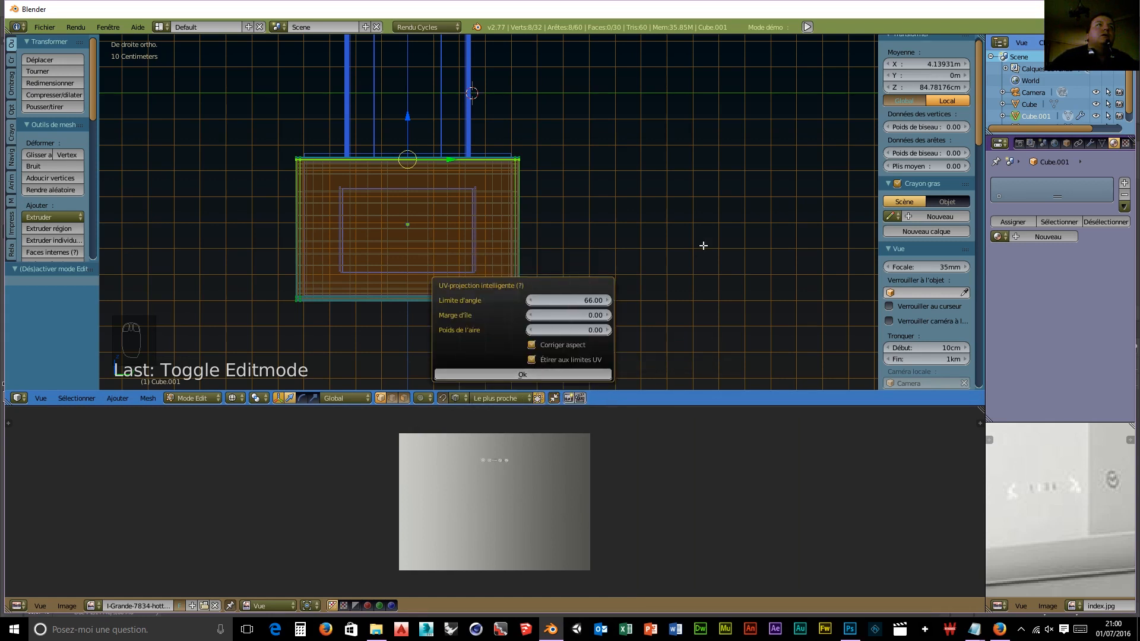
pyautogui.press('a')
pyautogui.press('a')
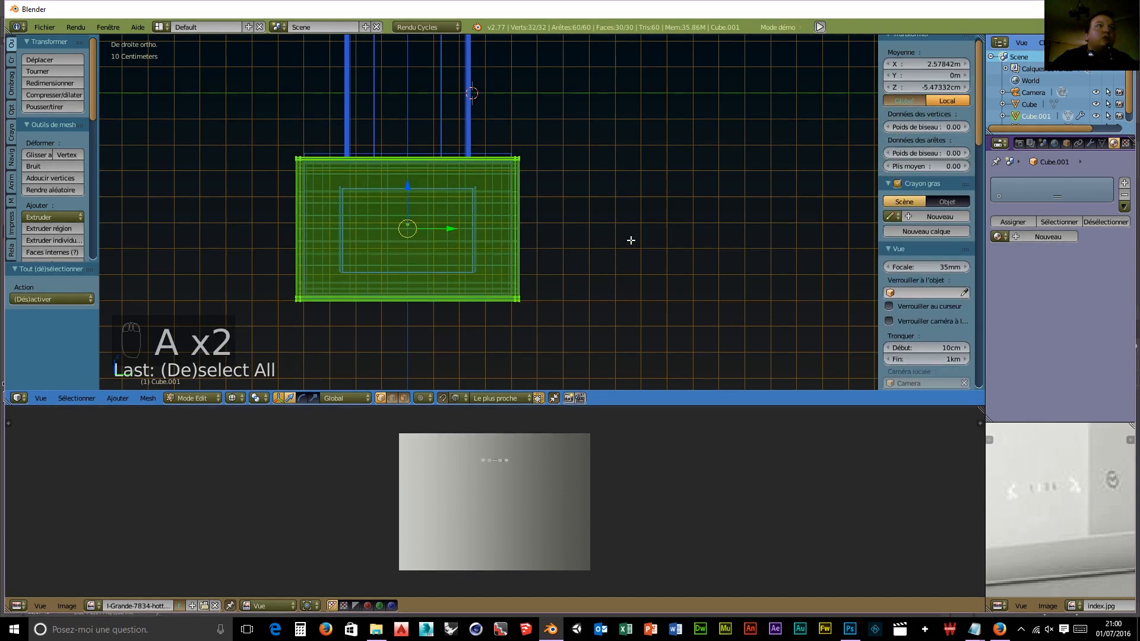
# Step: Unwrap the panel with Project From View and scale its UV island by about 3.05
pyautogui.press('u')
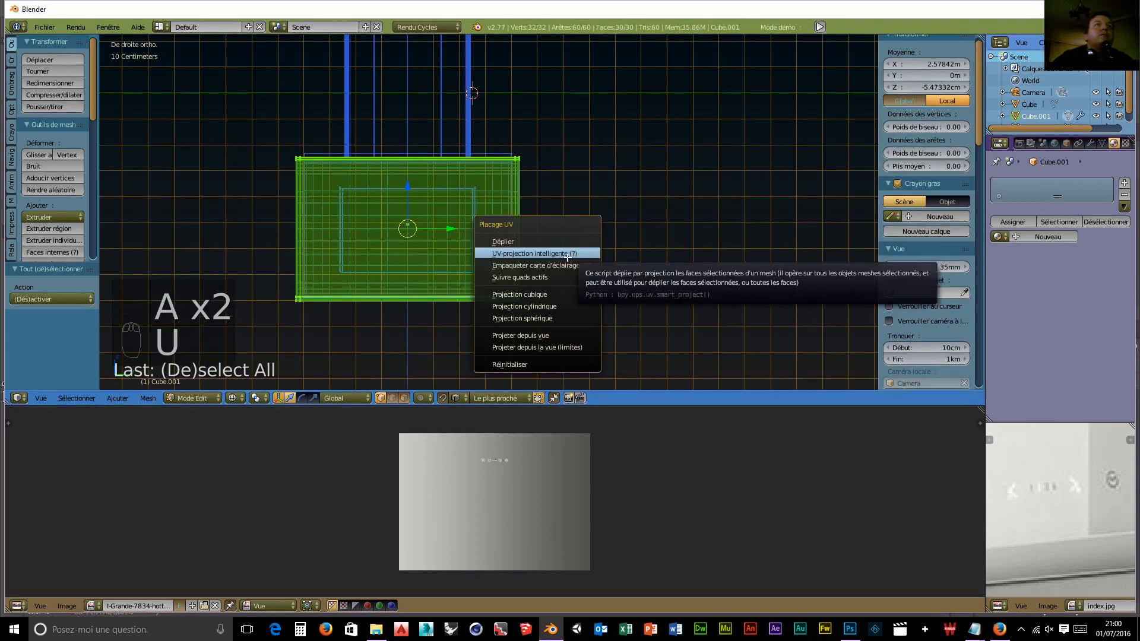
pyautogui.click(545, 335)
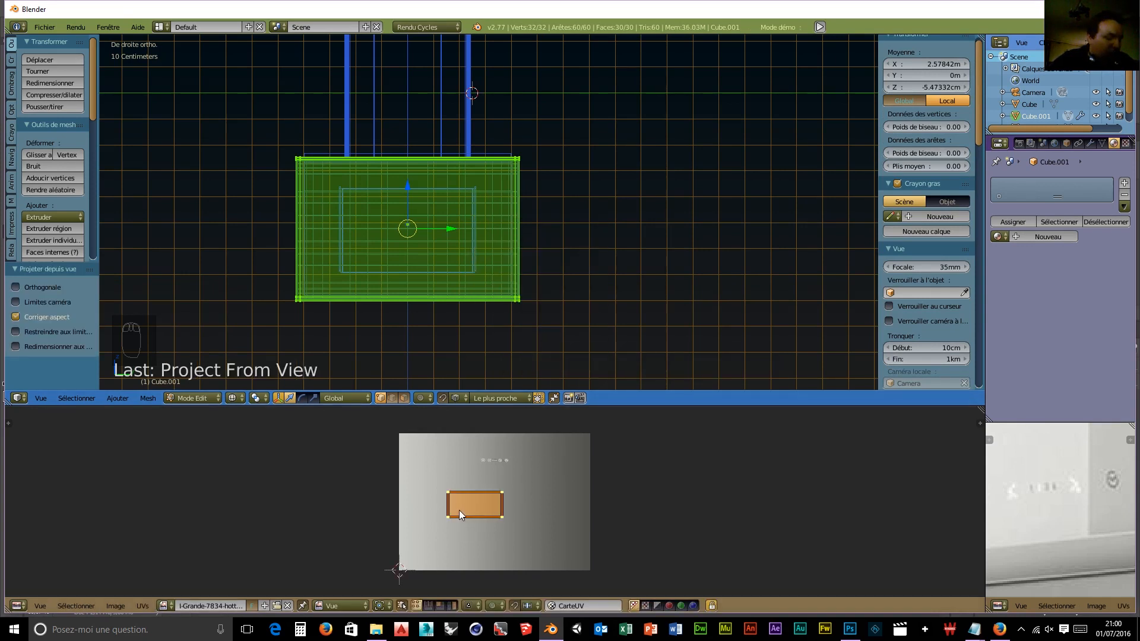
pyautogui.press('s')
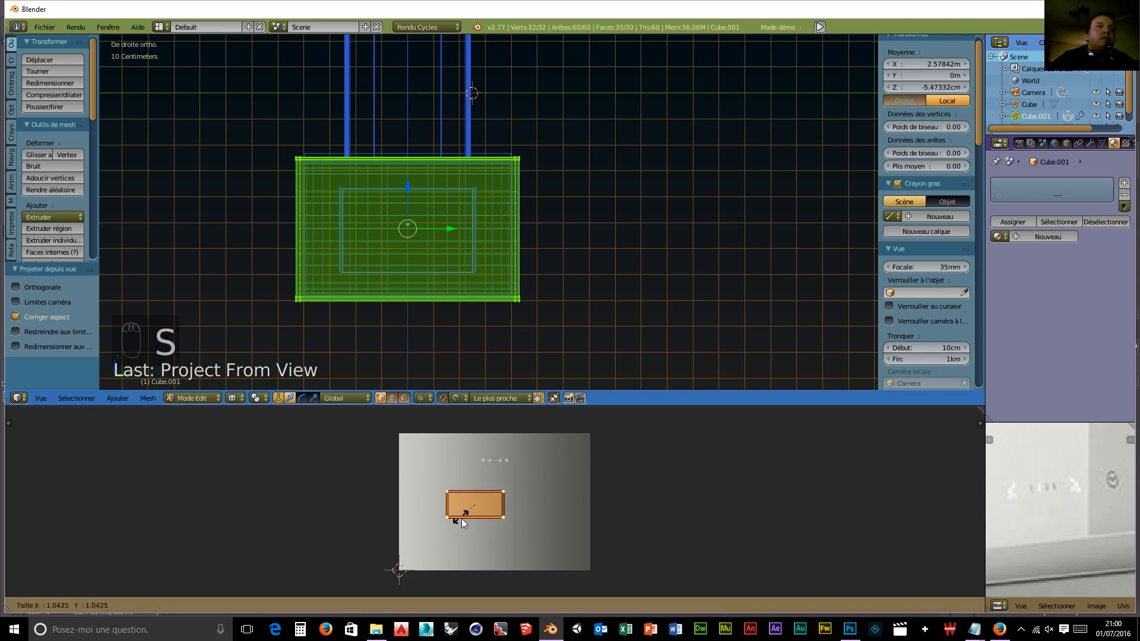
pyautogui.click(449, 553)
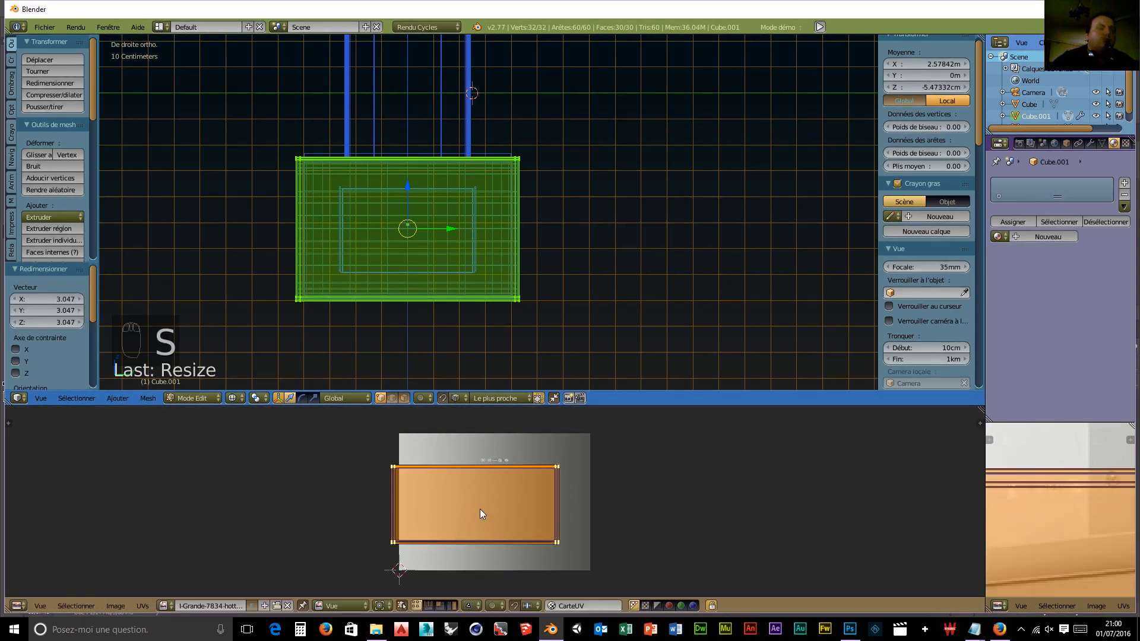
# Step: Position the UV island over the gradient texture and scale it, including about 1.45 along Y, to cover the image
pyautogui.press('g')
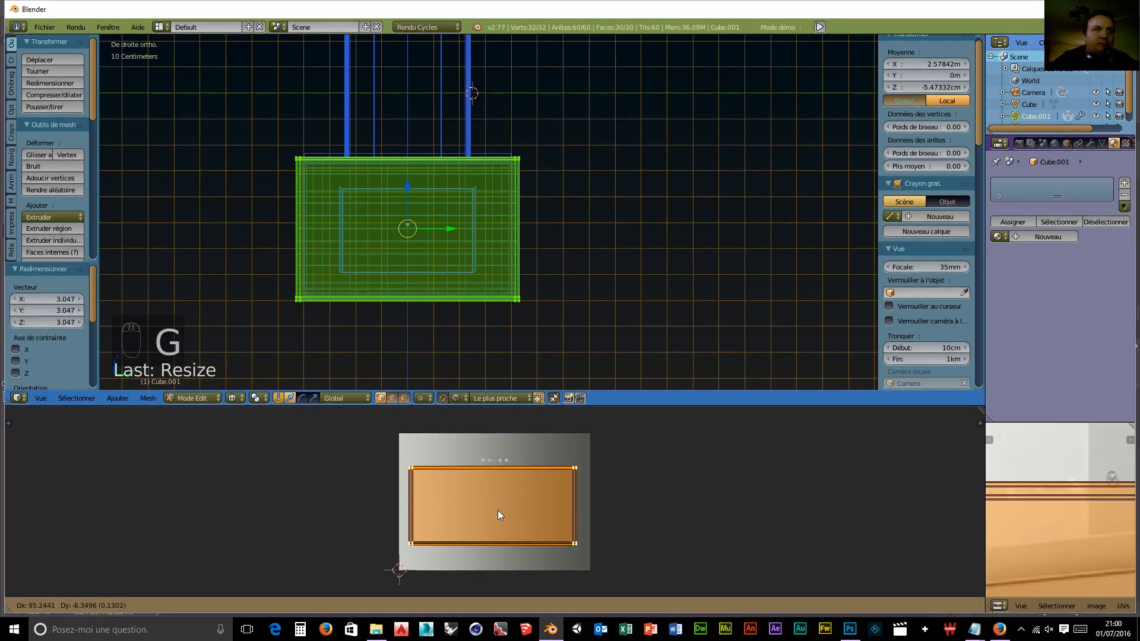
pyautogui.click(499, 511)
pyautogui.press('s')
pyautogui.press('y')
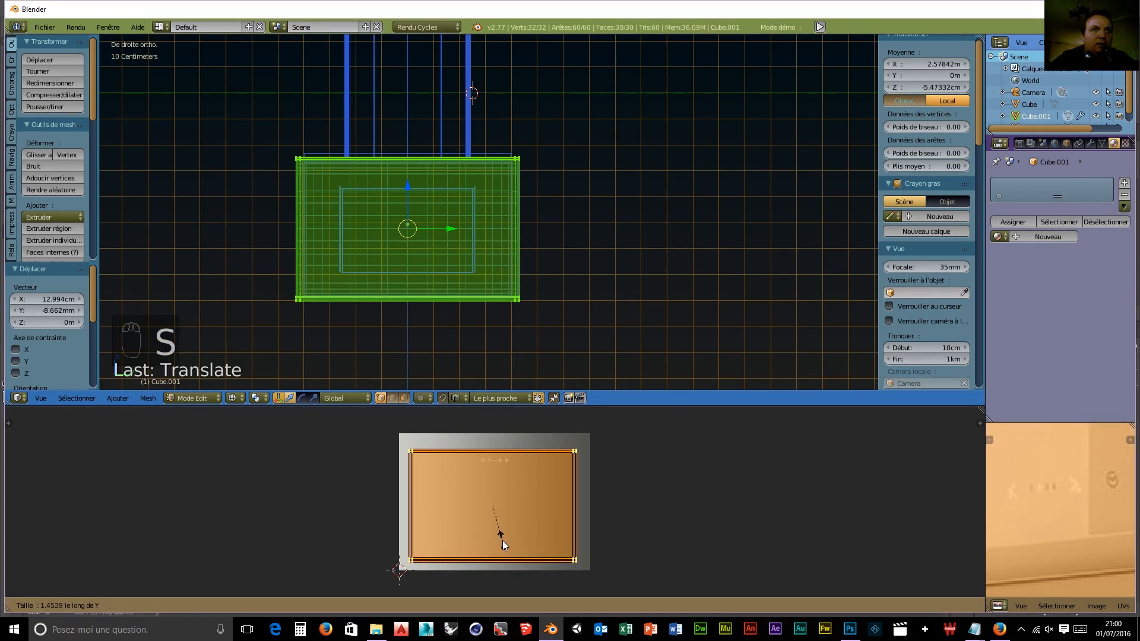
pyautogui.click(502, 540)
pyautogui.press('s')
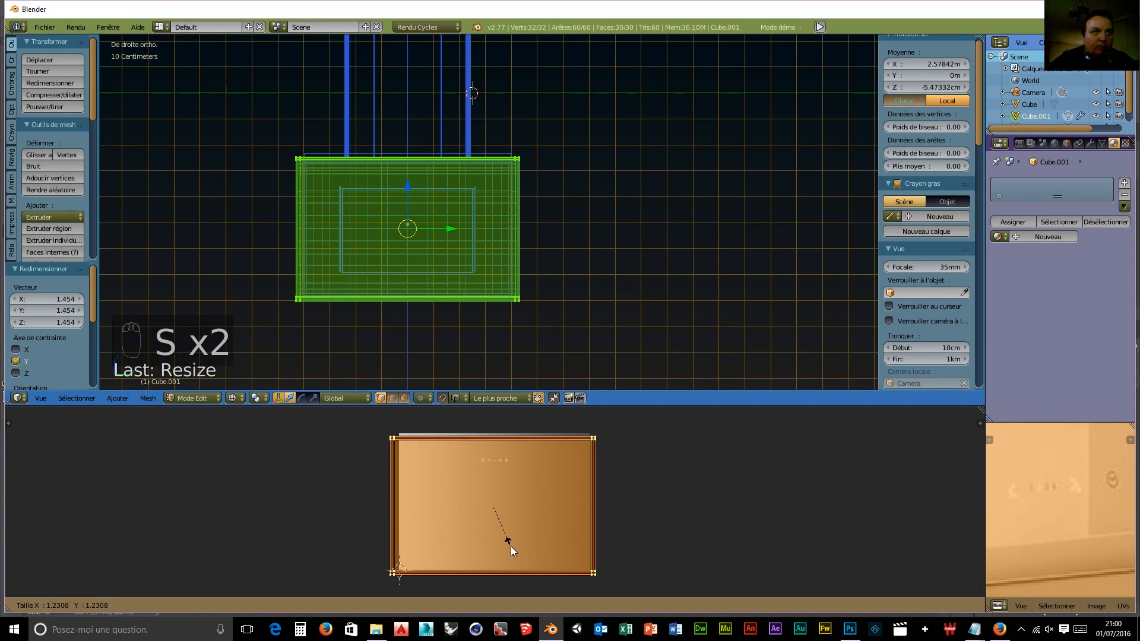
pyautogui.click(504, 544)
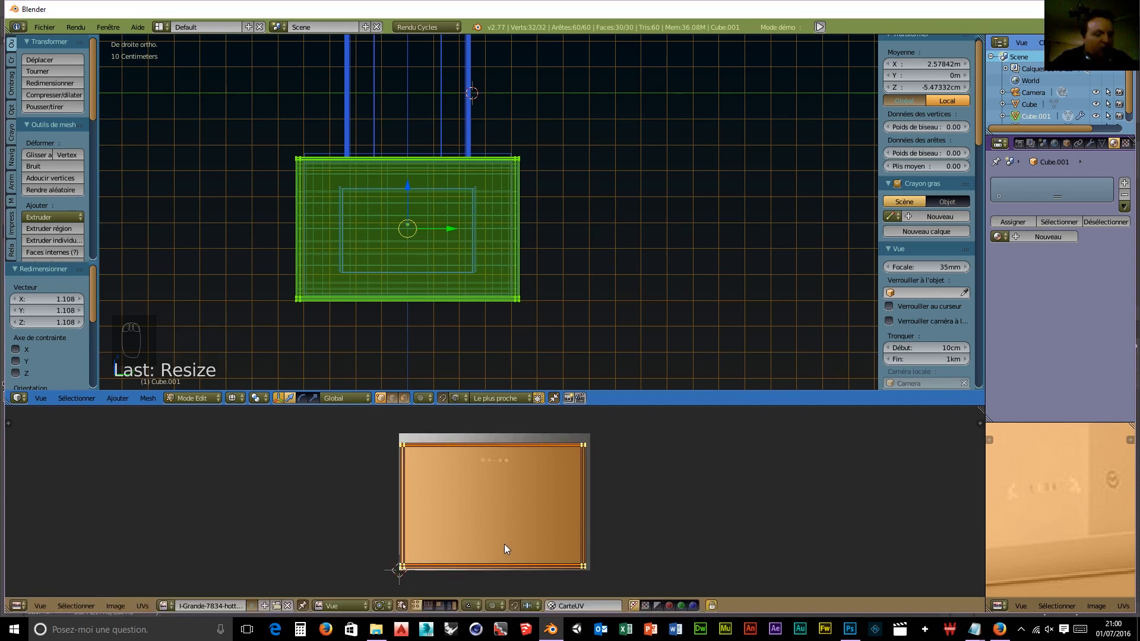
pyautogui.press('g')
pyautogui.click(504, 540)
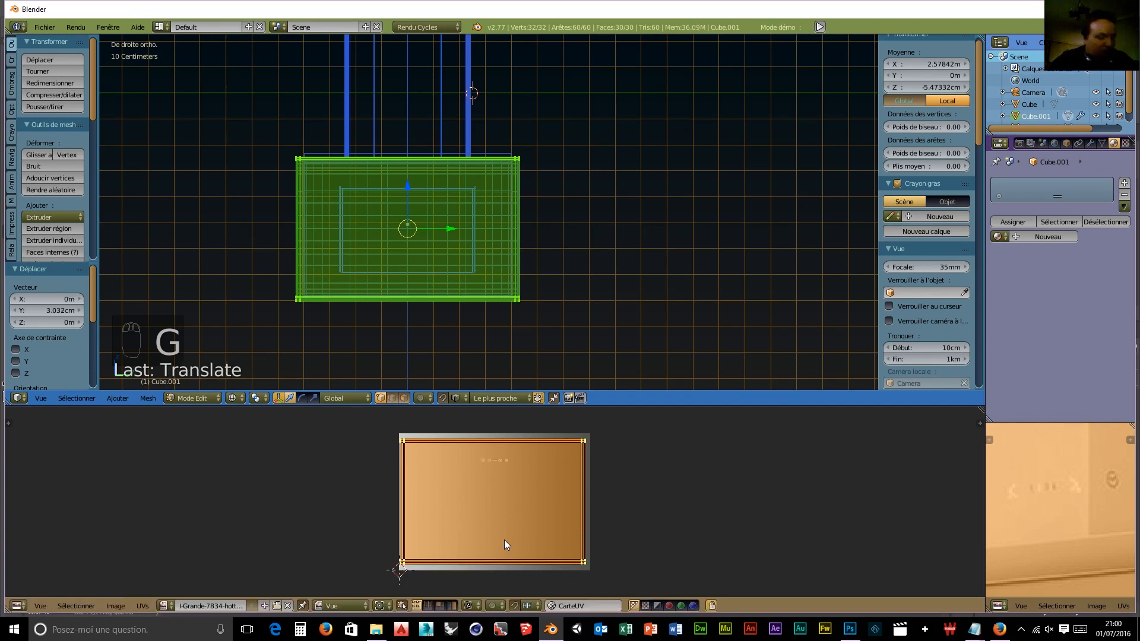
pyautogui.press('s')
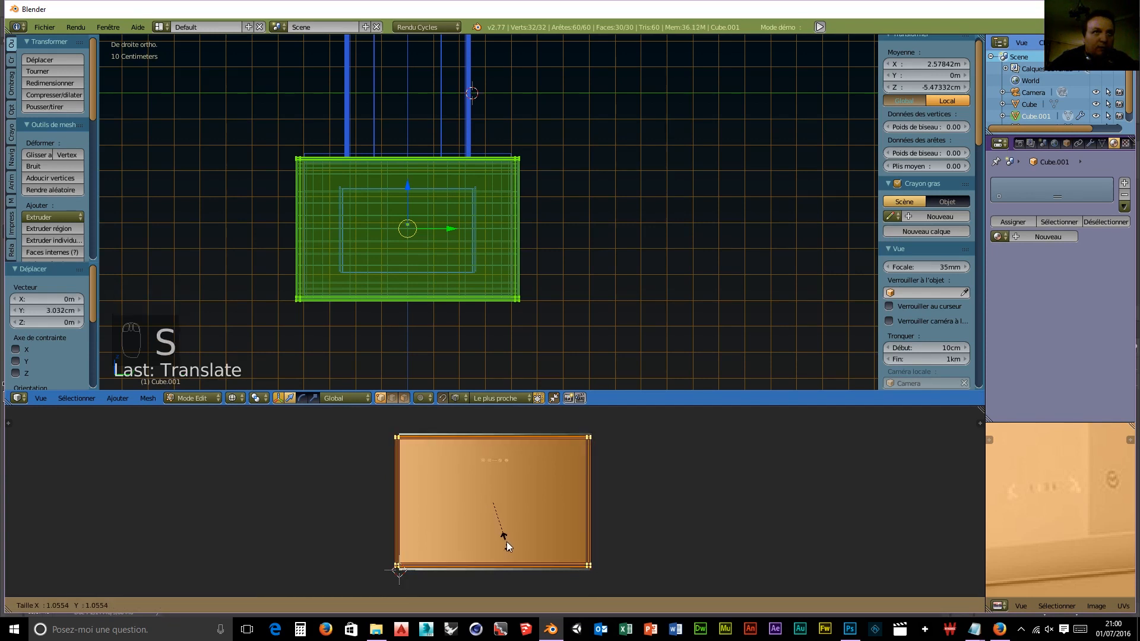
pyautogui.click(507, 543)
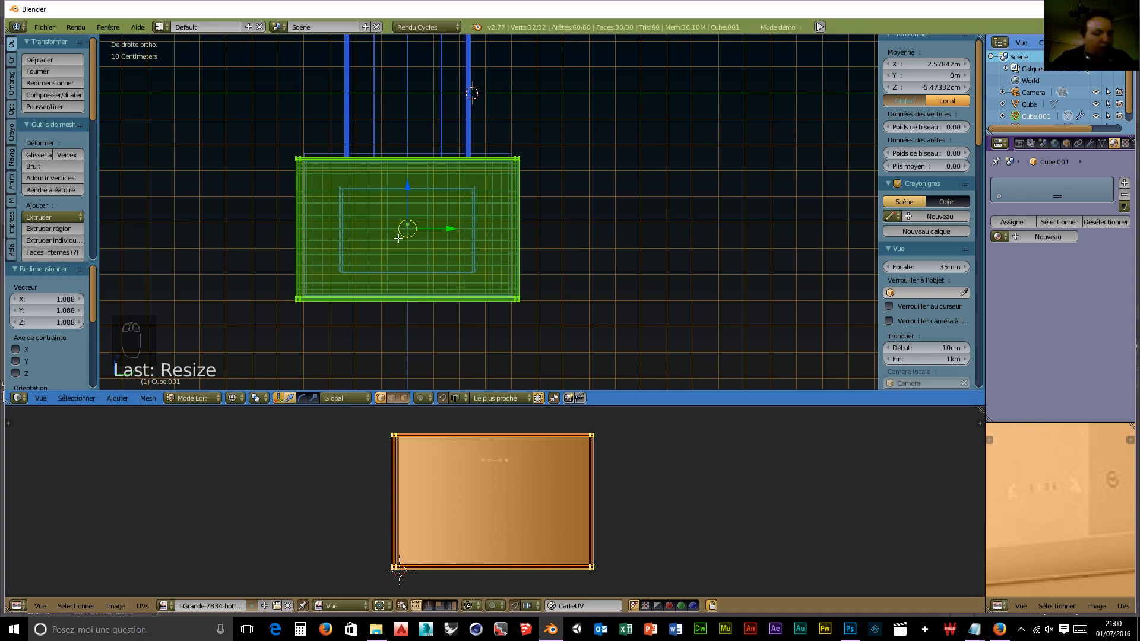
# Step: Unwrap the panel again with Project From View (Bounds) and check the UV island against the control icons
pyautogui.press('u')
pyautogui.click(345, 252)
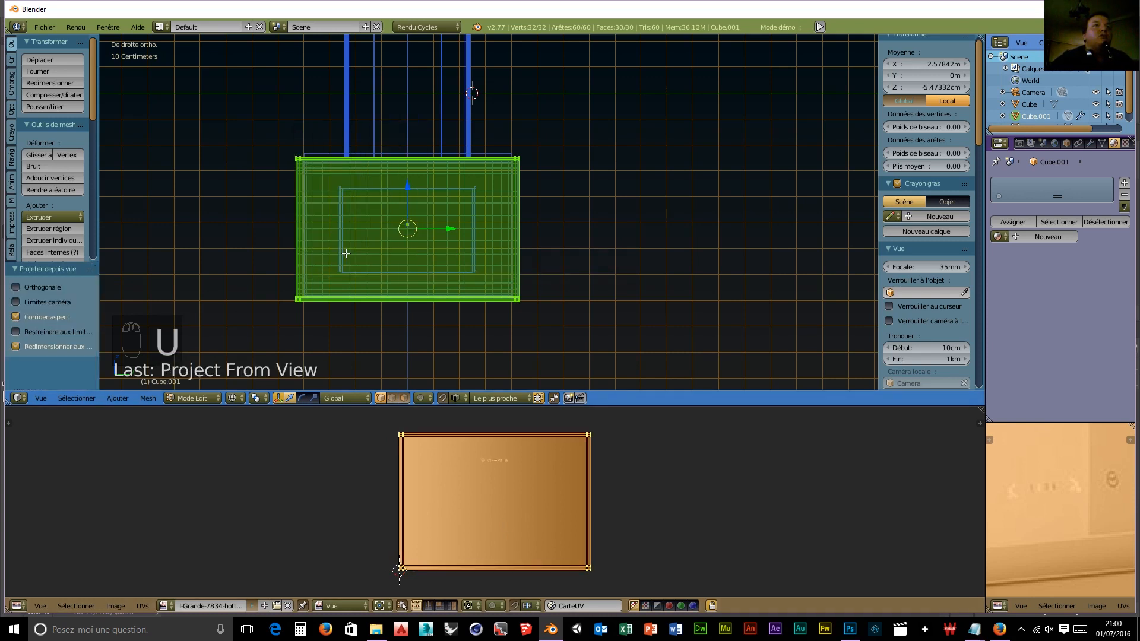
pyautogui.scroll(-1, 670, 465)
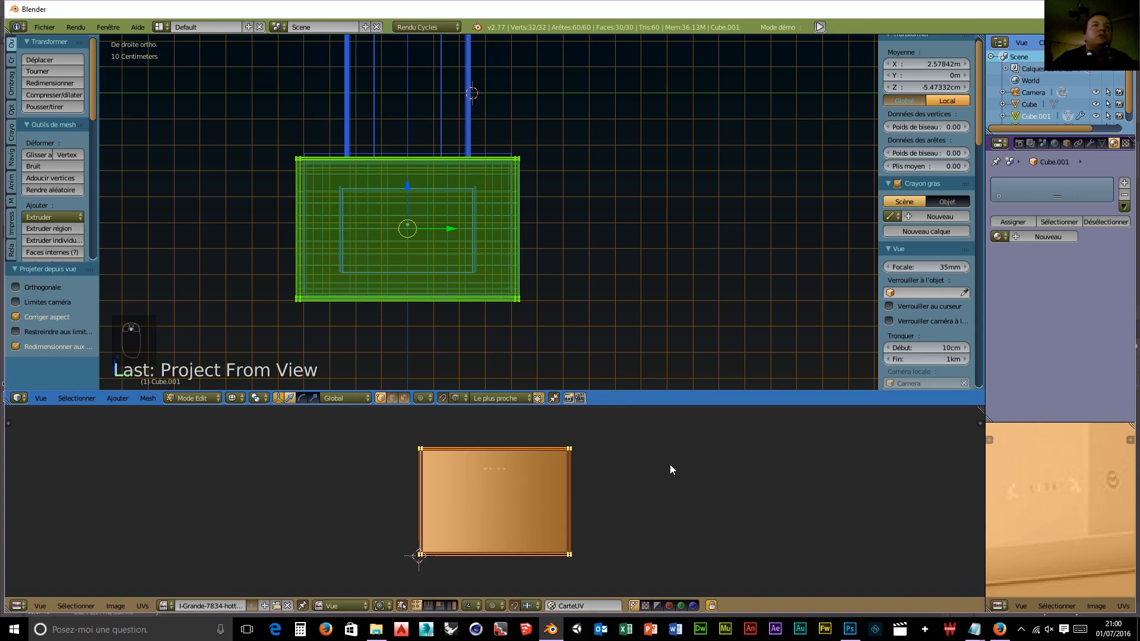
pyautogui.scroll(1, 488, 318)
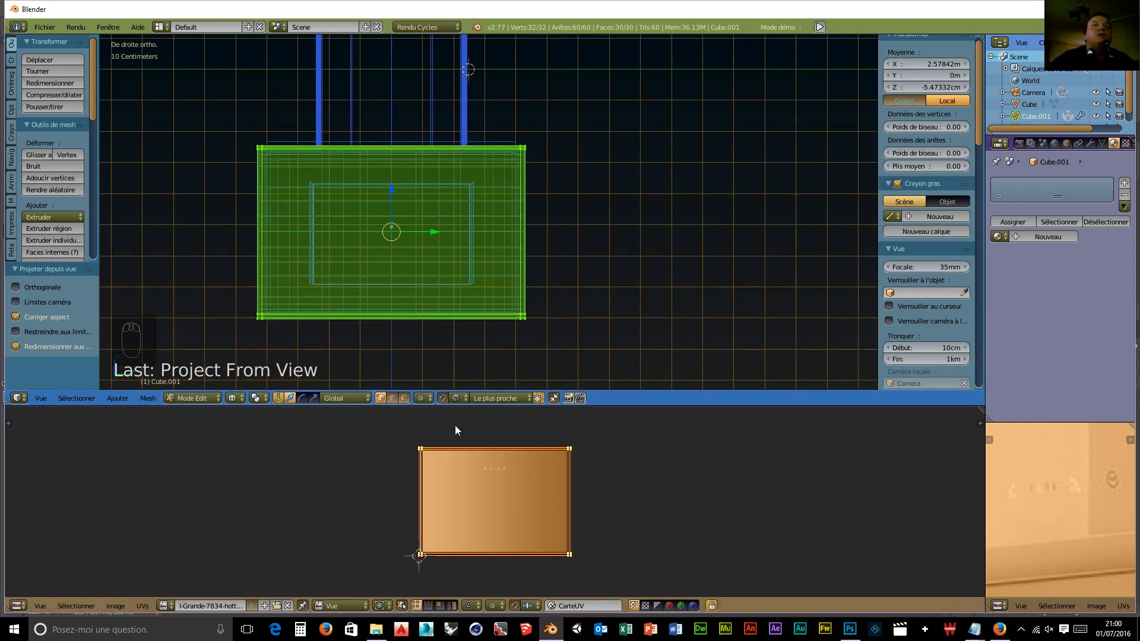
pyautogui.scroll(4, 496, 472)
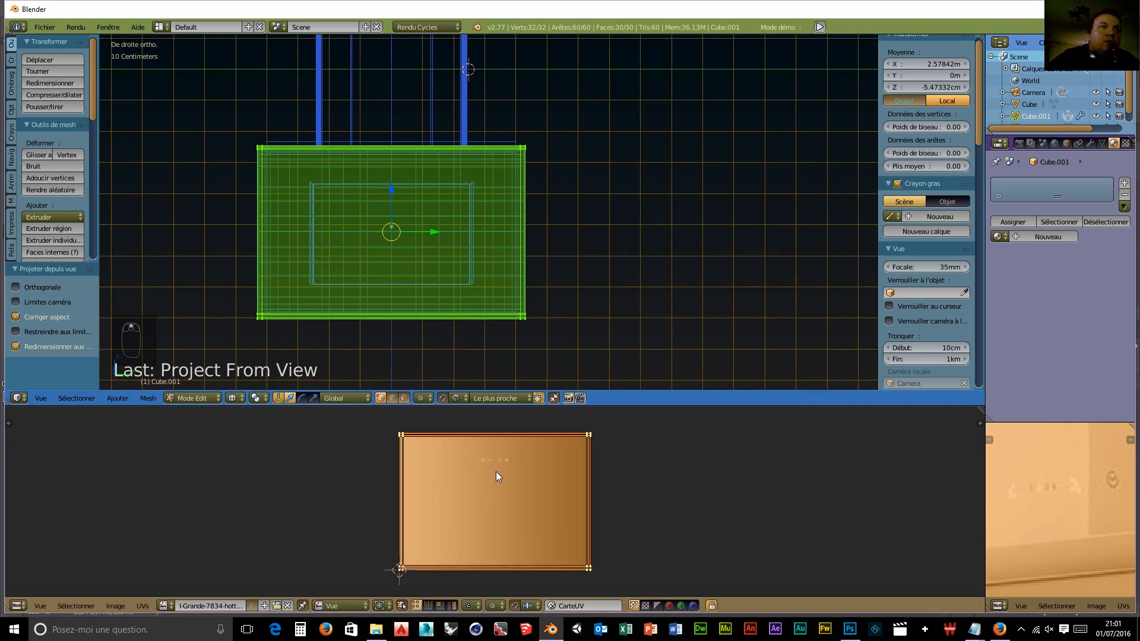
pyautogui.scroll(1, 491, 422)
pyautogui.scroll(-2, 491, 422)
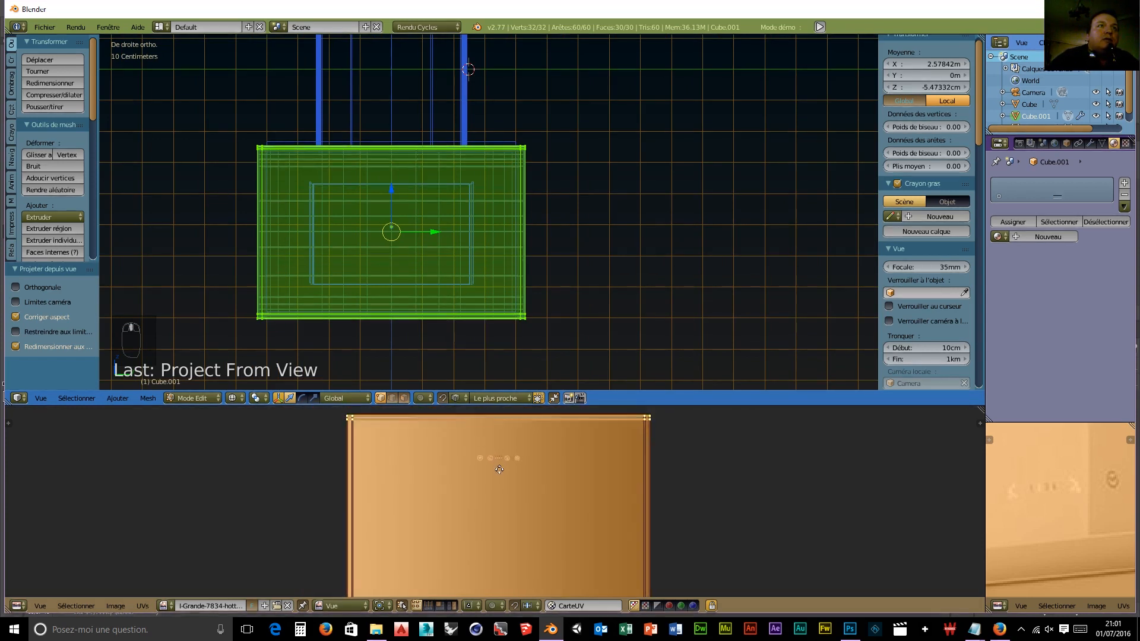
pyautogui.scroll(4, 499, 469)
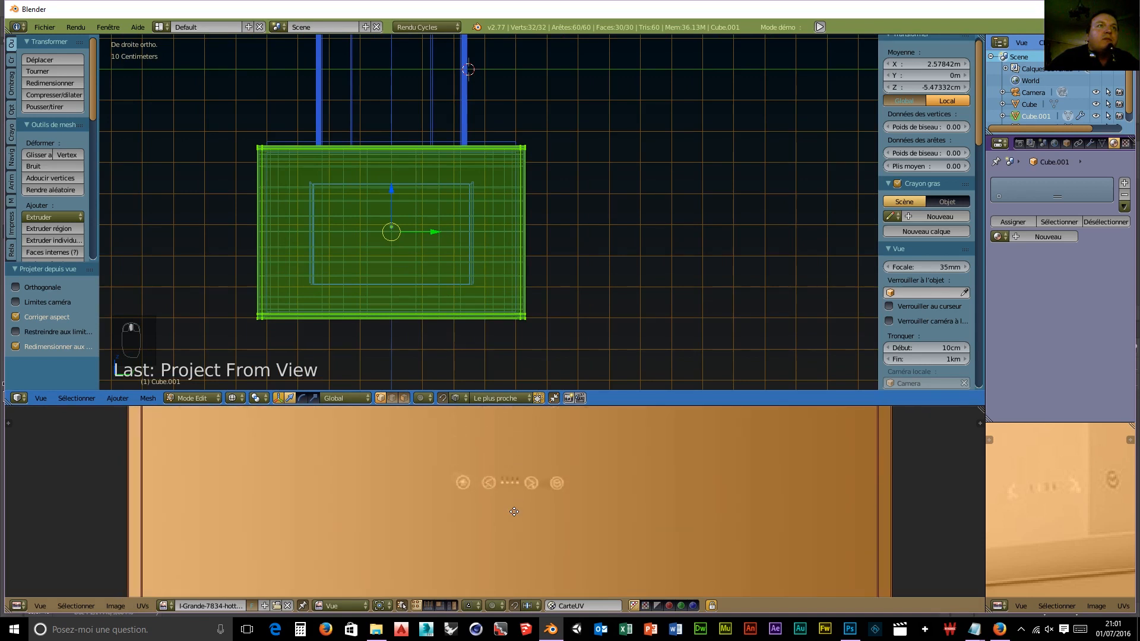
pyautogui.scroll(3, 506, 492)
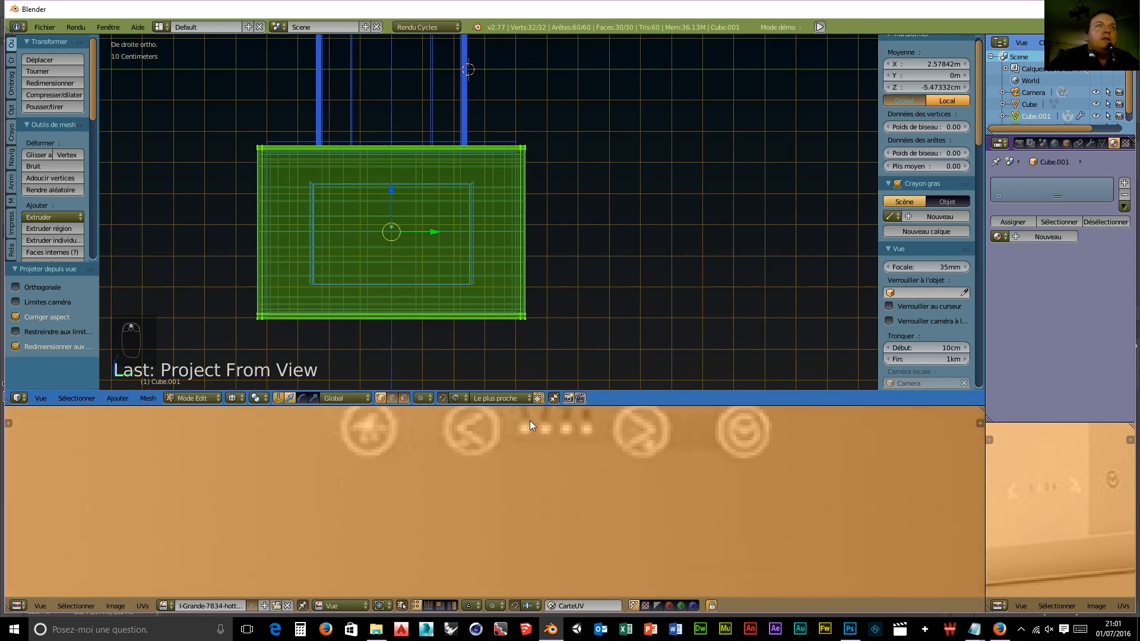
# Step: Return the hood panel Cube.001 to Object Mode
pyautogui.click(191, 397)
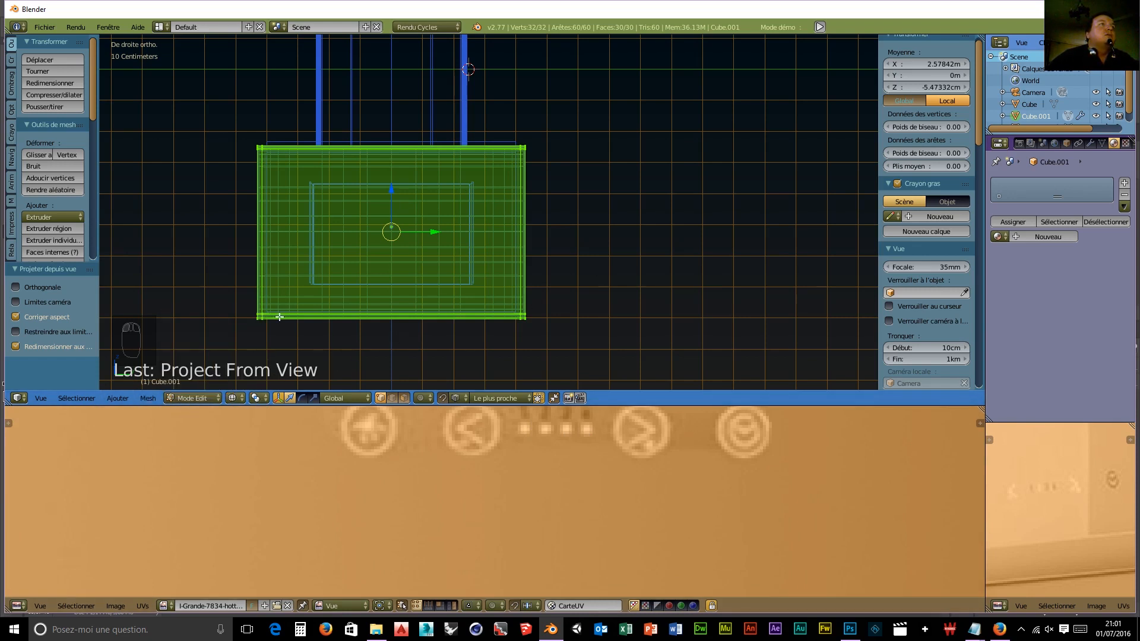
pyautogui.click(202, 400)
pyautogui.click(192, 380)
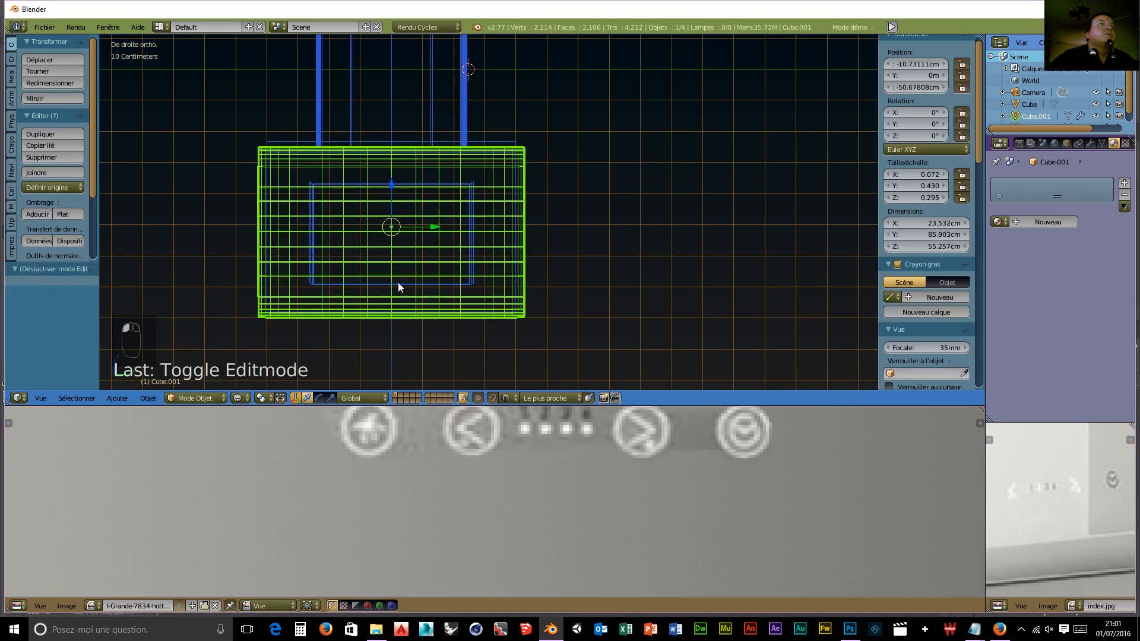
pyautogui.scroll(1, 376, 230)
pyautogui.scroll(3, 377, 229)
pyautogui.keyDown('shift'); pyautogui.moveTo(373, 185); pyautogui.dragTo(584, 274, button='middle'); pyautogui.keyUp('shift')
pyautogui.scroll(-1, 569, 265)
pyautogui.scroll(-3, 570, 265)
pyautogui.scroll(1, 543, 255)
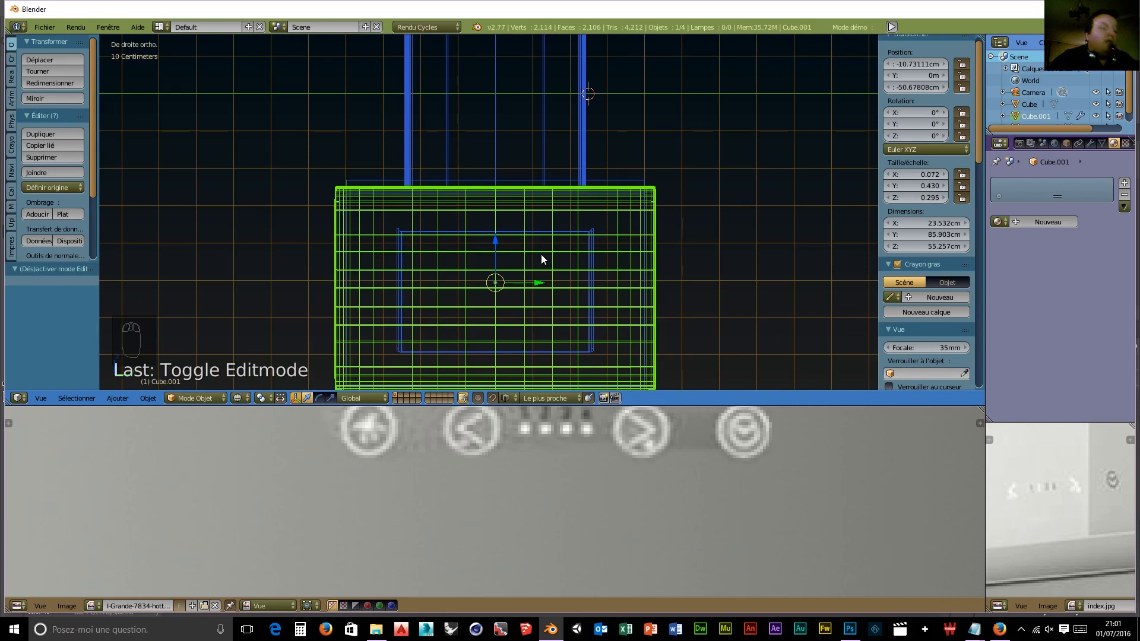
# Step: Add a UV sphere with 32 segments and 16 rings, and rotate it 90° about the Y axis
pyautogui.hotkey('shift', 'a')
pyautogui.moveTo(540, 254)
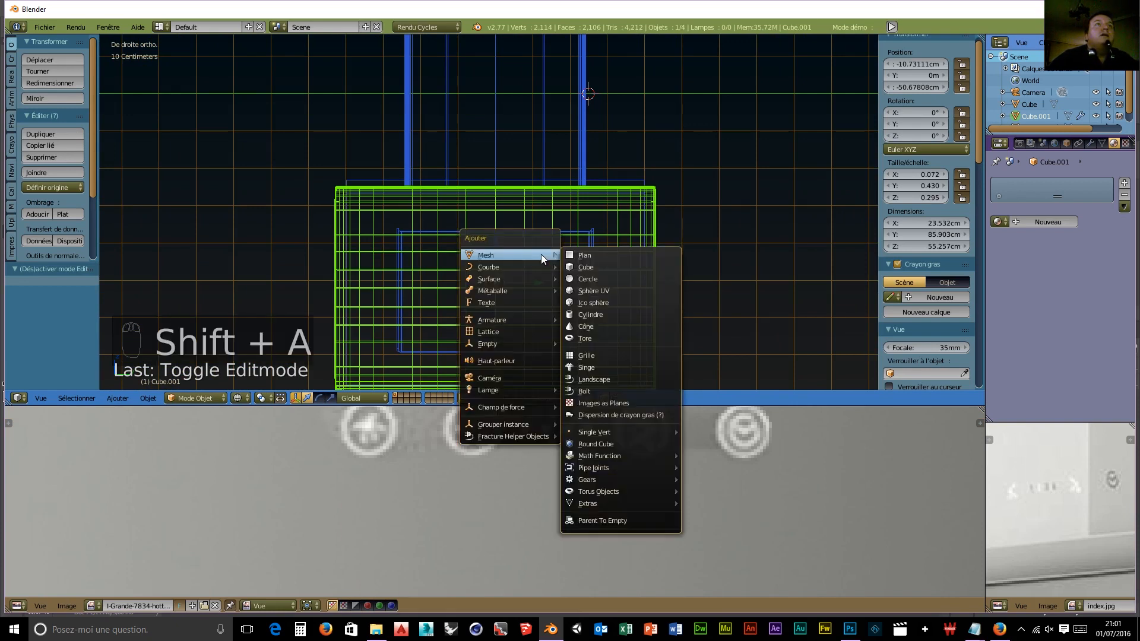
pyautogui.click(593, 291)
pyautogui.scroll(-5, 707, 307)
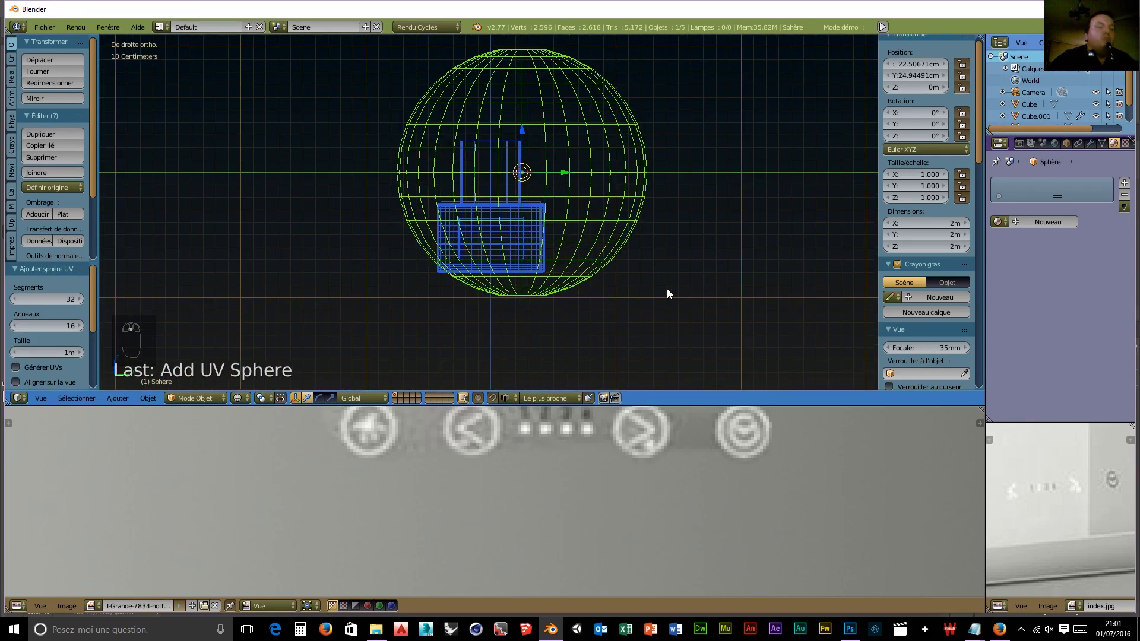
pyautogui.write('r90')
pyautogui.press('Return')
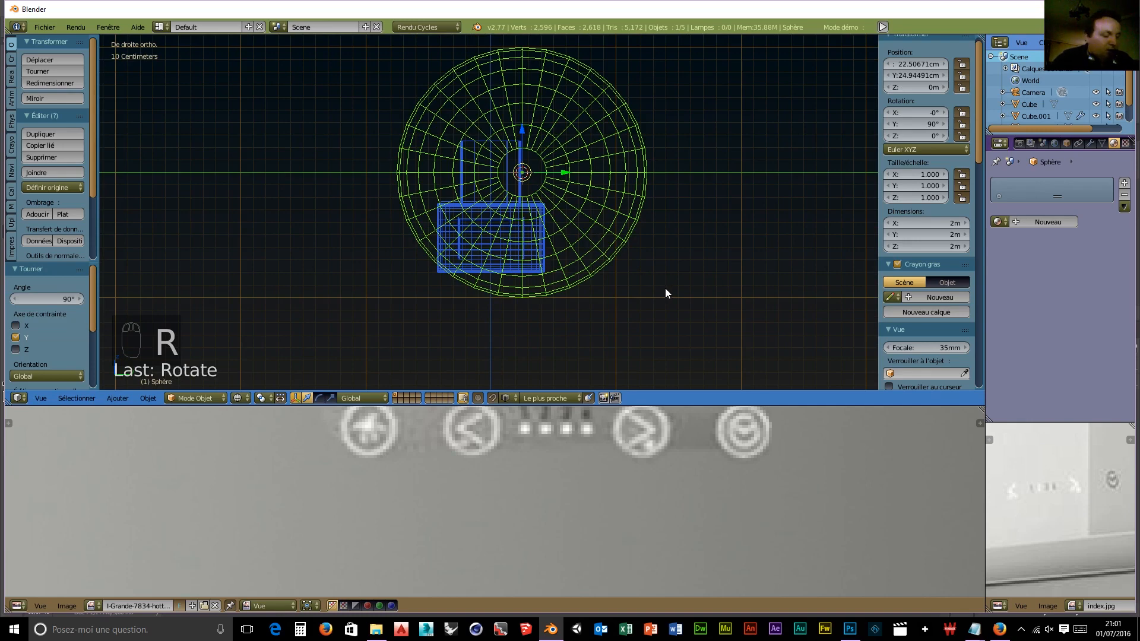
# Step: Scale the sphere down uniformly to a button size of about 1.35 cm
pyautogui.press('s')
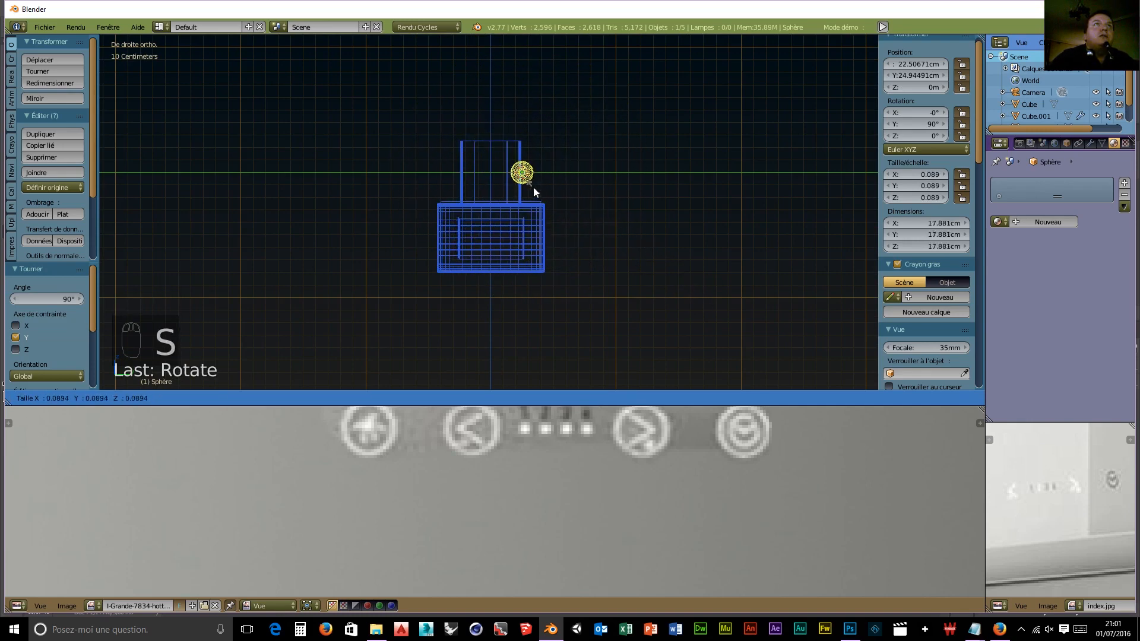
pyautogui.click(527, 183)
pyautogui.scroll(7, 550, 233)
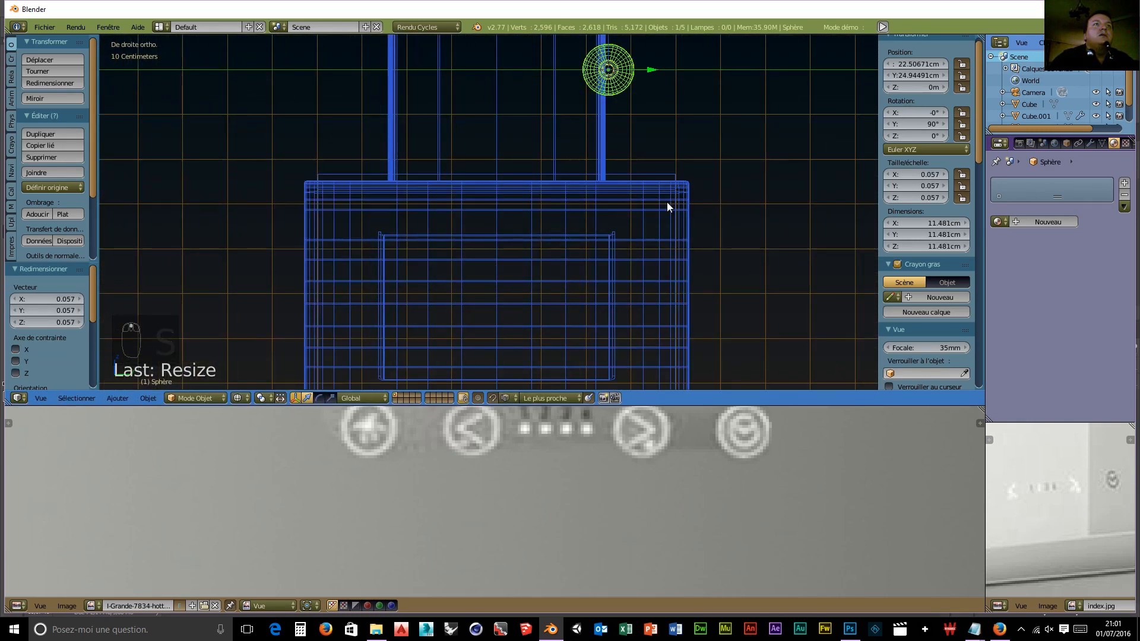
pyautogui.press('s')
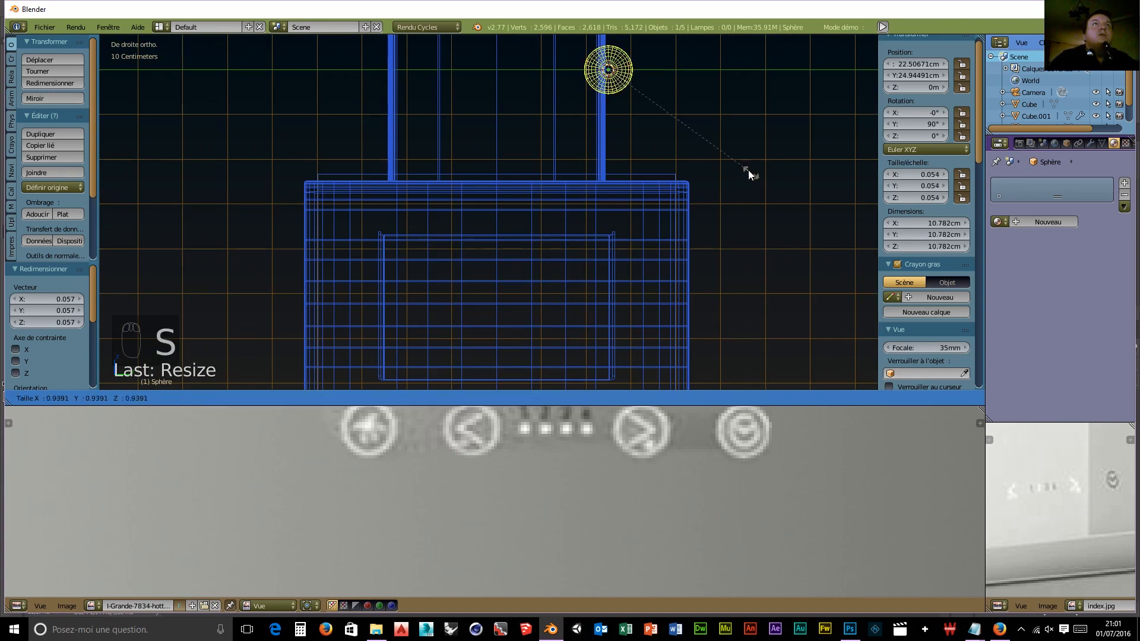
pyautogui.click(623, 88)
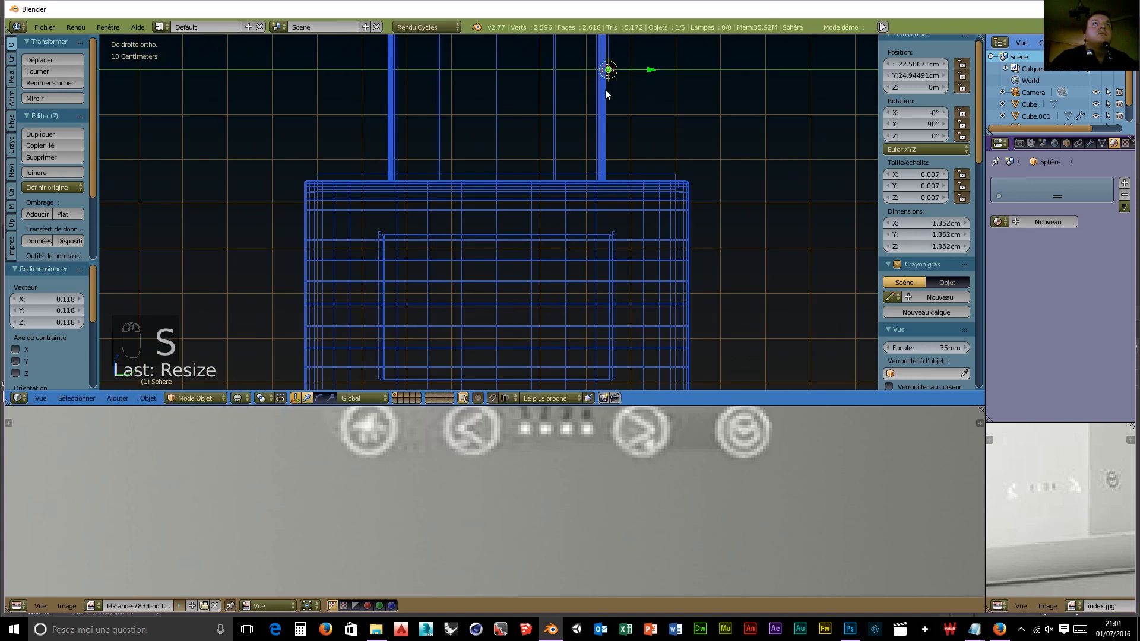
# Step: Move the sphere about 32 cm down along Z onto the upper part of the hood panel
pyautogui.scroll(-3, 622, 89)
pyautogui.press('g')
pyautogui.press('z')
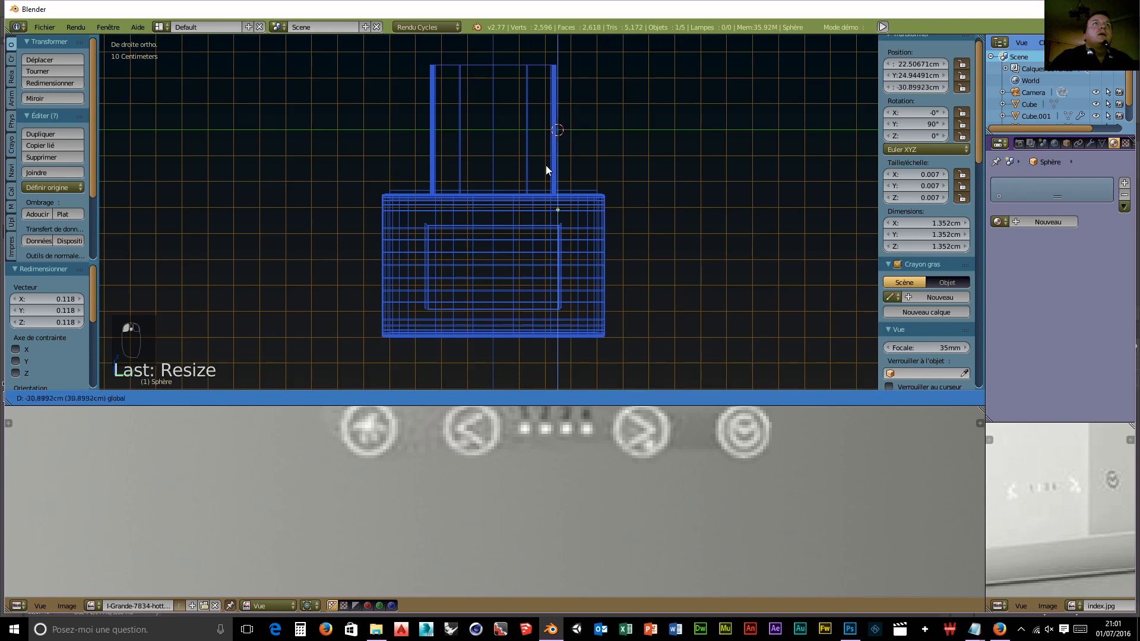
pyautogui.click(544, 166)
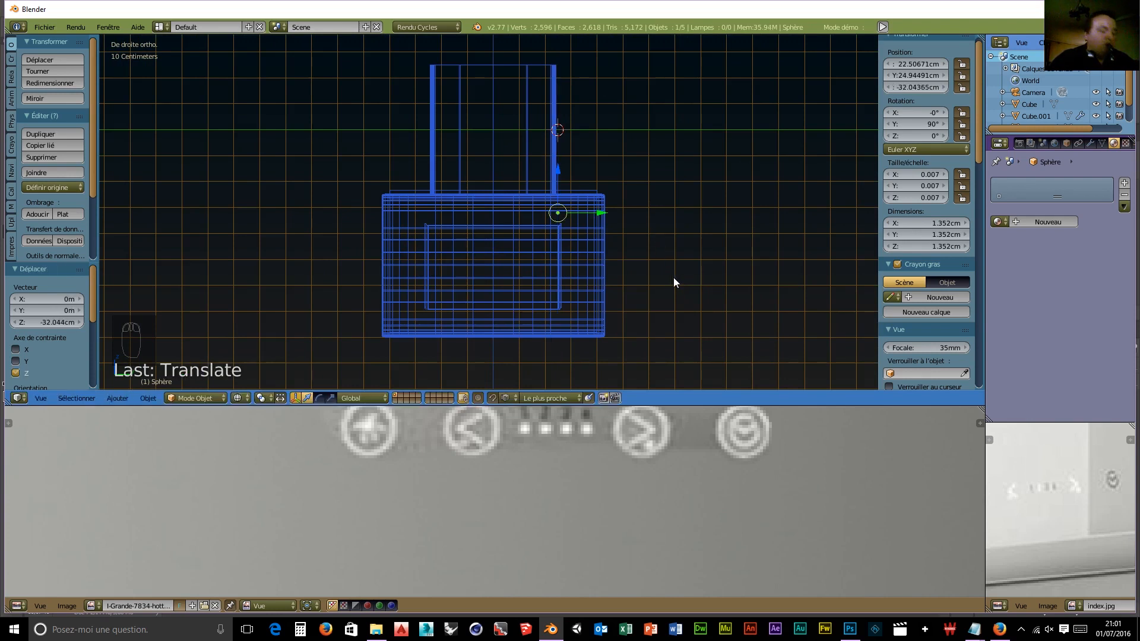
# Step: Preview the hood and small sphere in Material and then Rendered shading from the right view
pyautogui.click(241, 398)
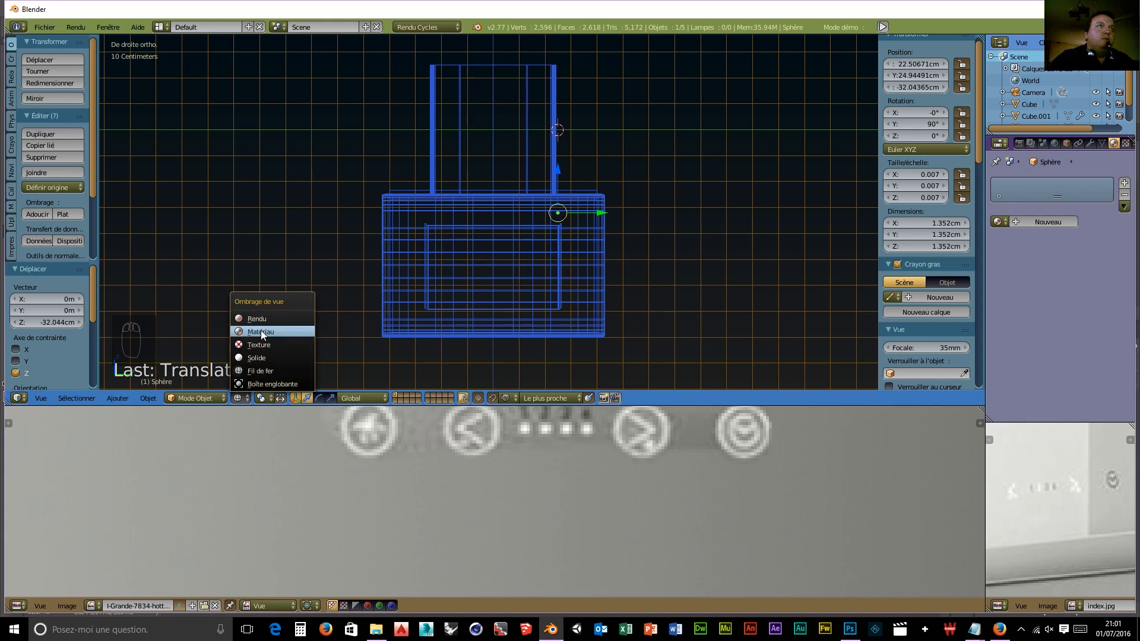
pyautogui.click(261, 330)
pyautogui.click(247, 397)
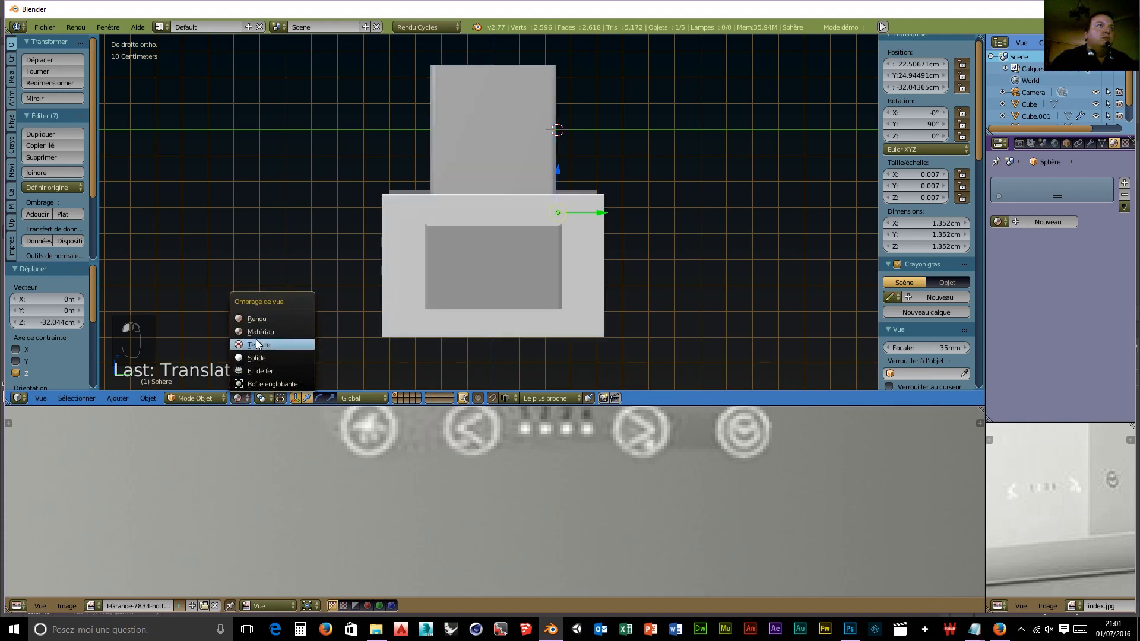
pyautogui.click(259, 314)
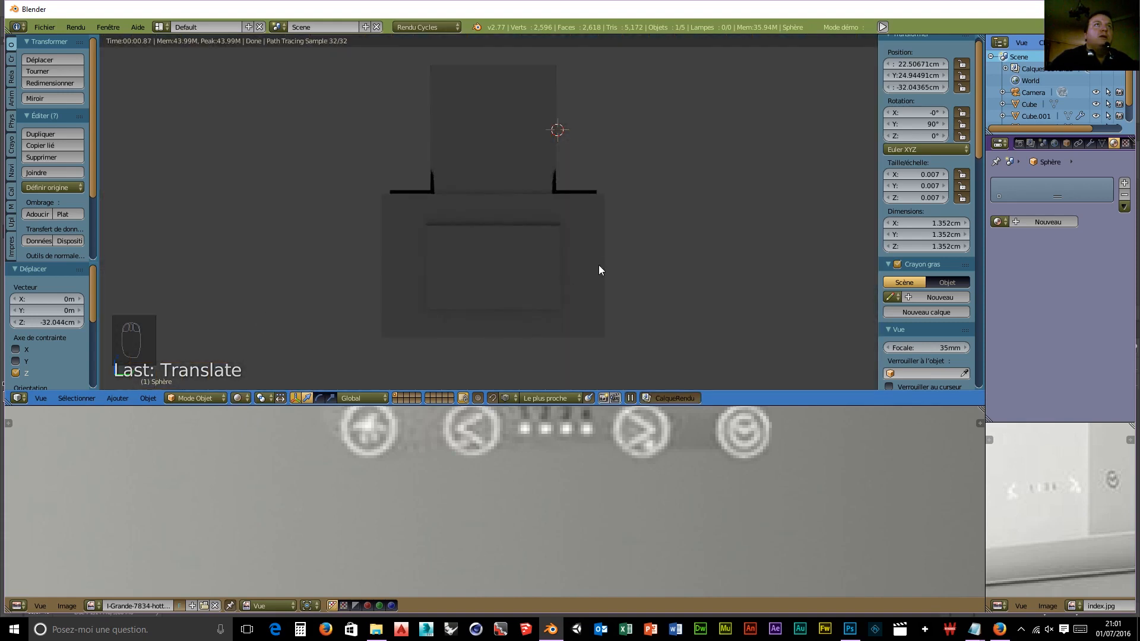
pyautogui.scroll(5, 549, 287)
pyautogui.scroll(-5, 549, 287)
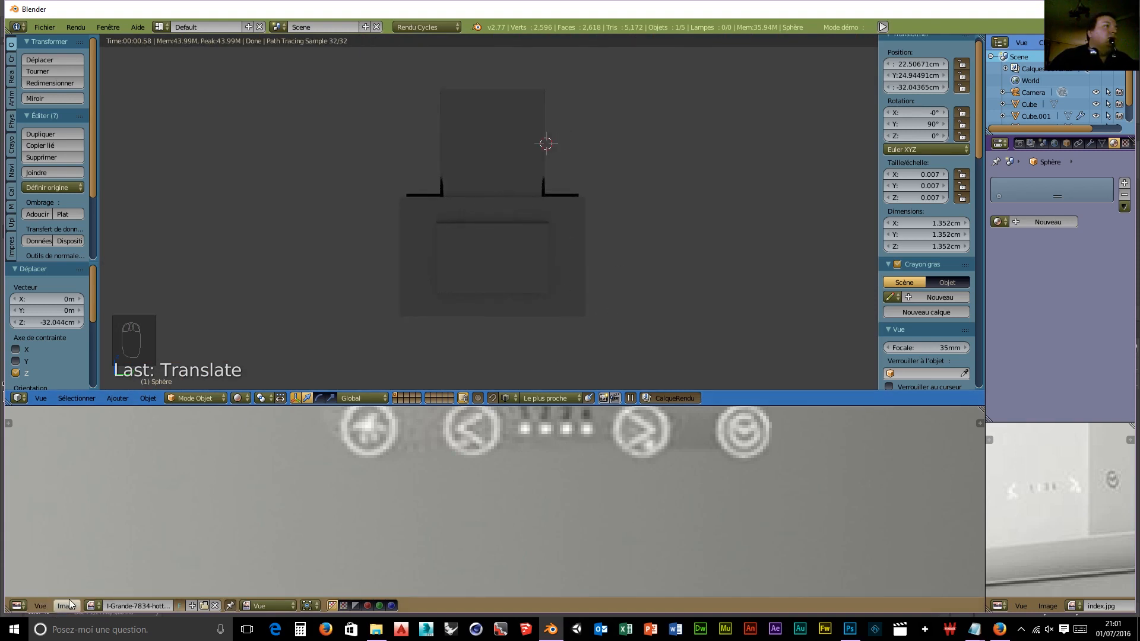
# Step: Replace the image editor with the node editor, return to wireframe shading, and create a new material on hood panel Cube.001
pyautogui.click(16, 607)
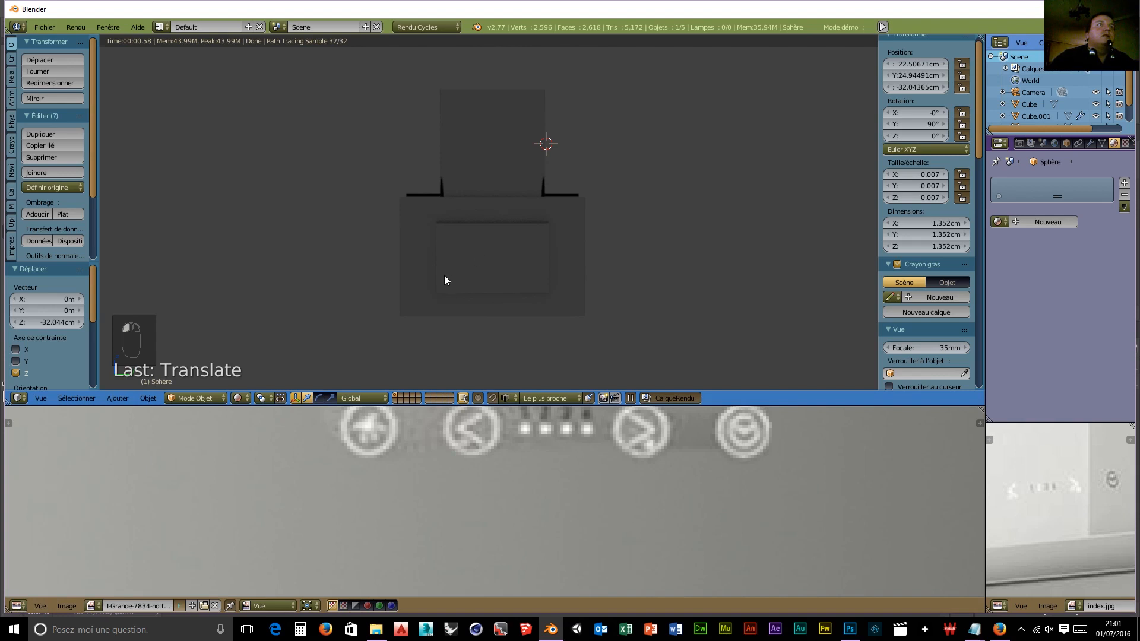
pyautogui.rightClick(420, 306)
pyautogui.click(16, 606)
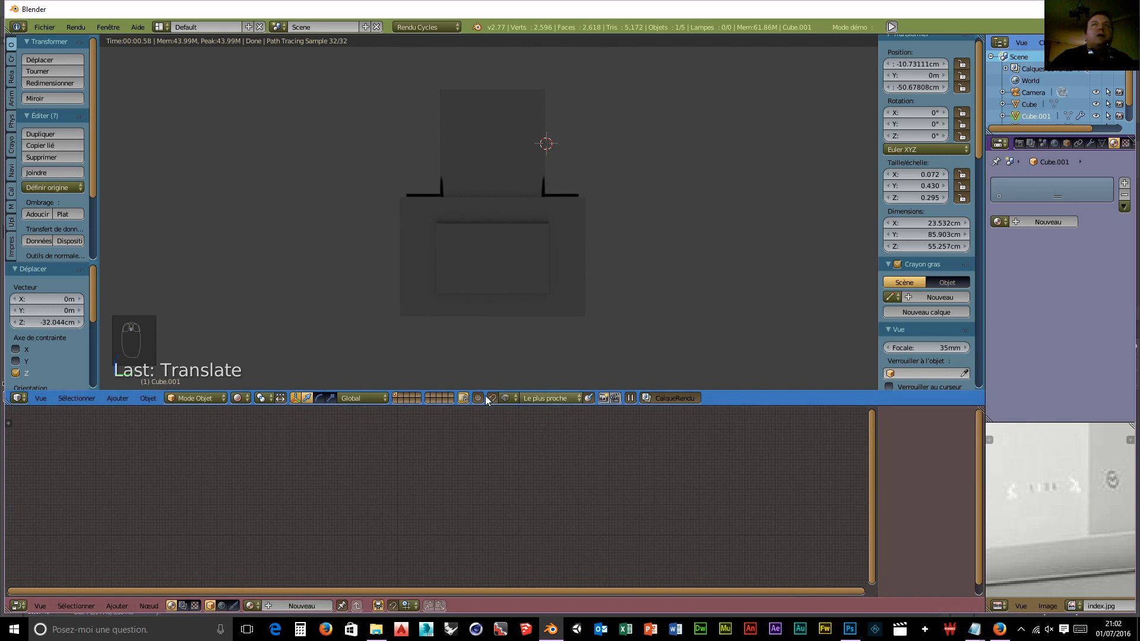
pyautogui.click(240, 398)
pyautogui.click(259, 370)
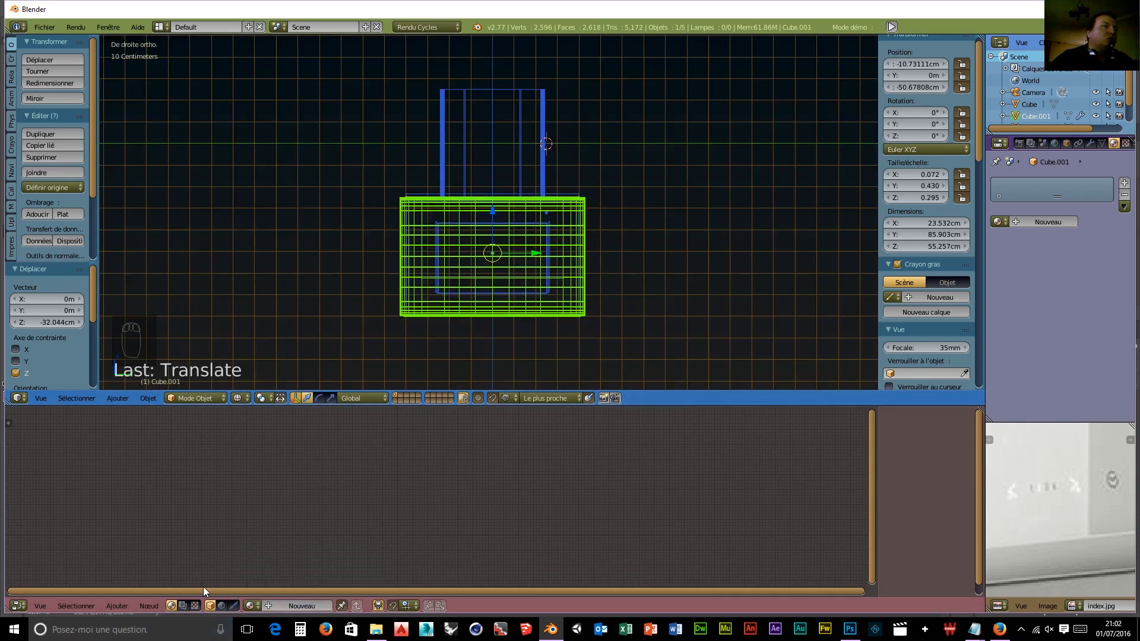
pyautogui.click(279, 605)
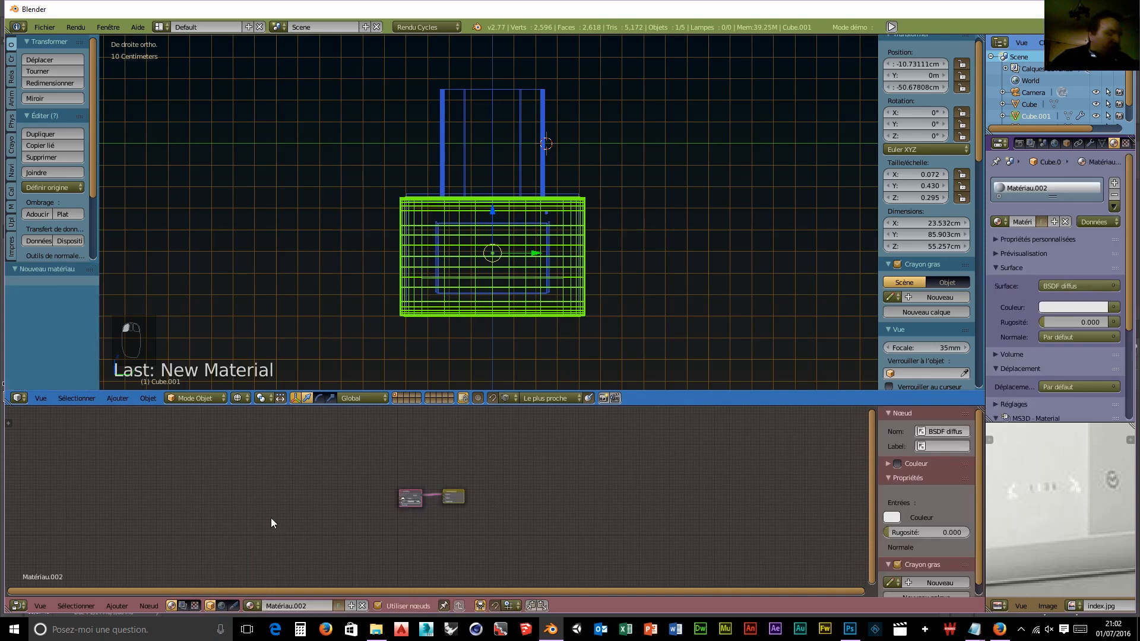
# Step: Add an Image Texture node before the Diffuse BSDF node in the hood panel's material
pyautogui.hotkey('shift', 'a')
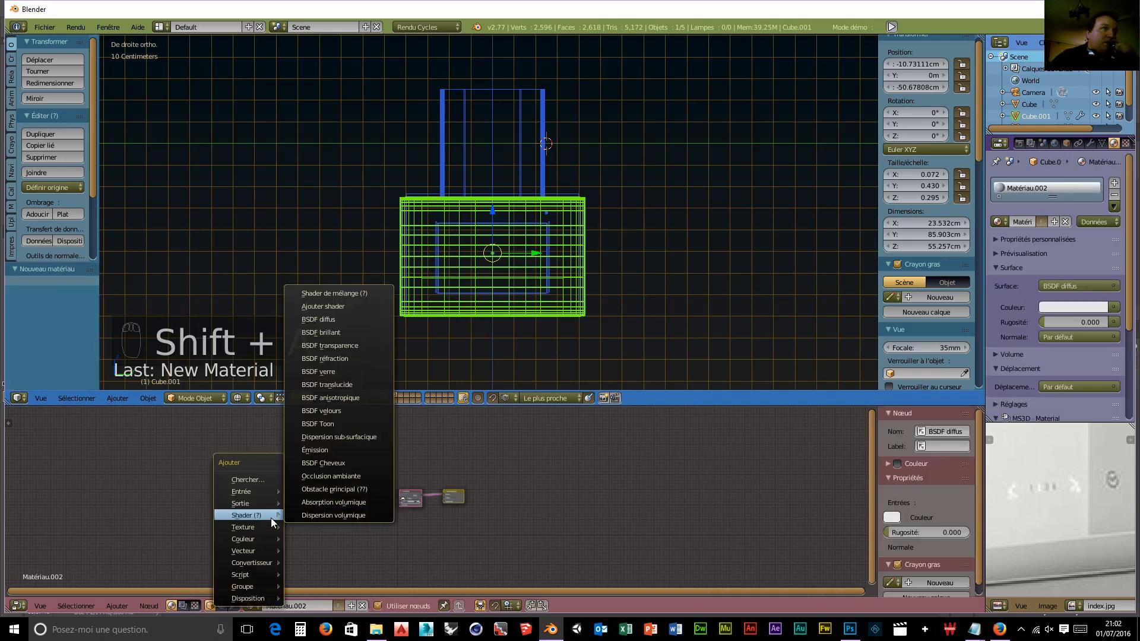
pyautogui.moveTo(267, 525)
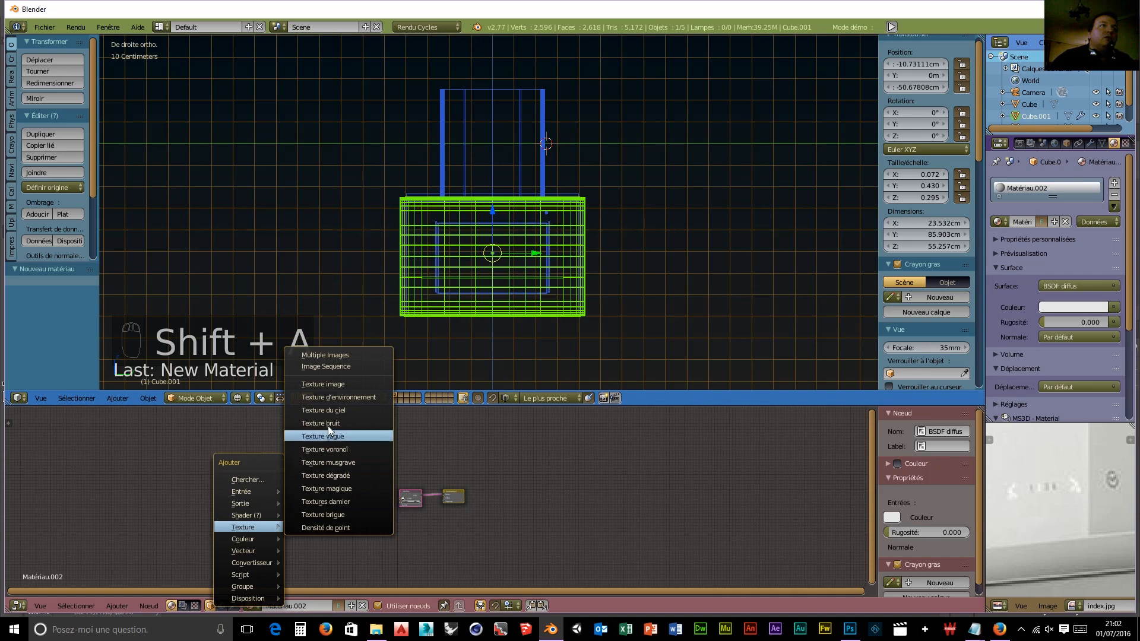
pyautogui.click(343, 385)
pyautogui.click(328, 481)
pyautogui.scroll(3, 343, 552)
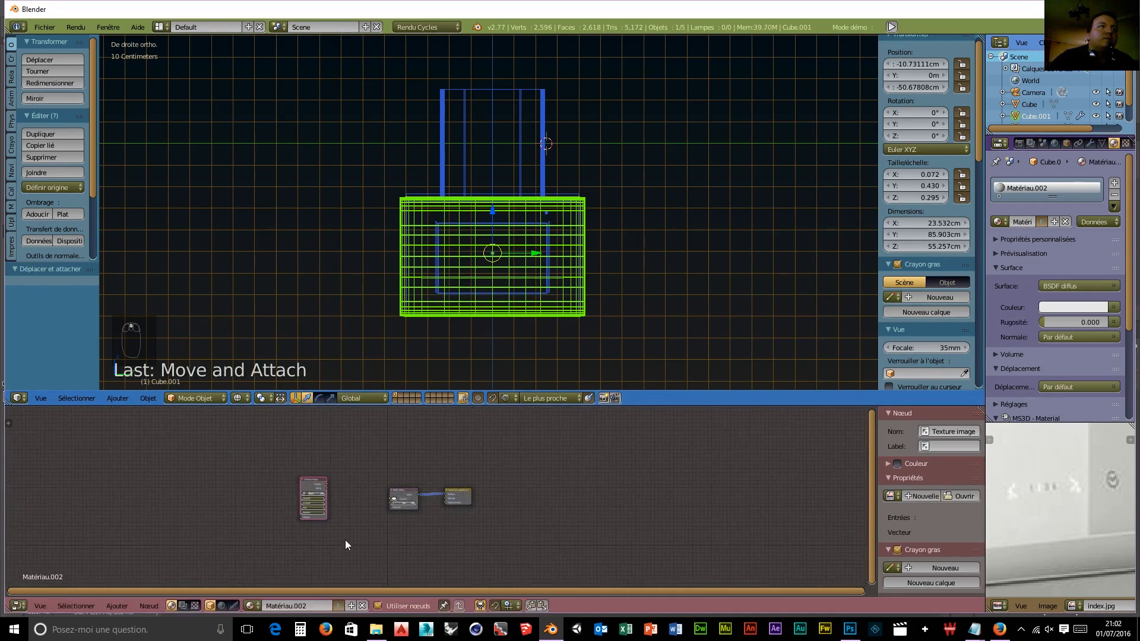
pyautogui.scroll(1, 326, 518)
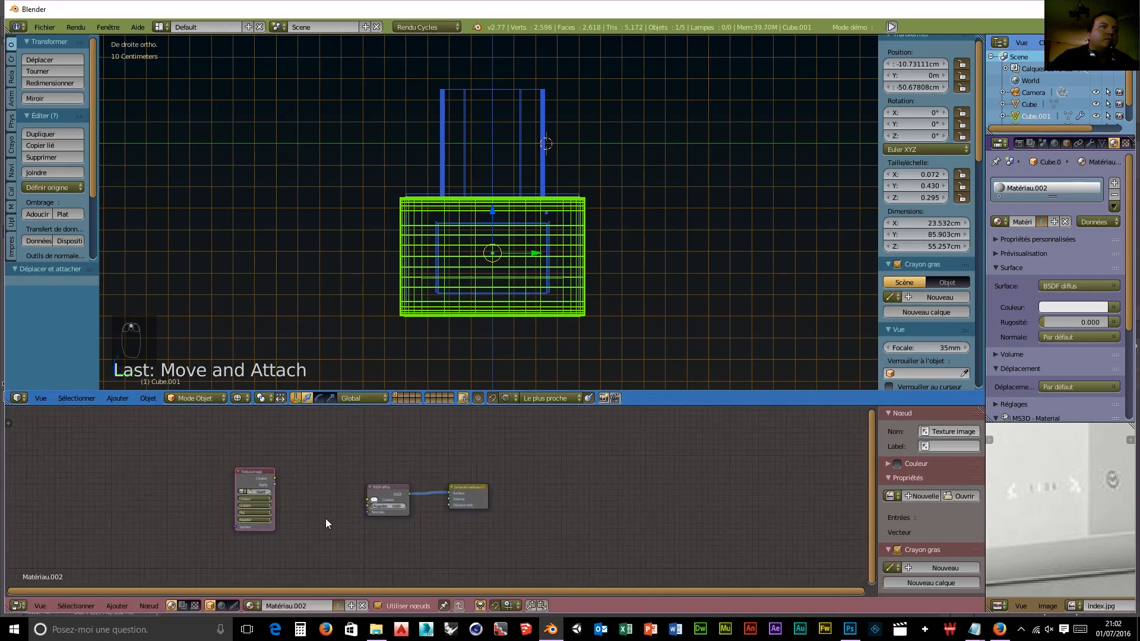
# Step: Load the grey l-Grande-7834 control-icon image from D:\blender\objet pour intérieur de maison into the Image Texture node
pyautogui.click(261, 491)
pyautogui.click(40, 92)
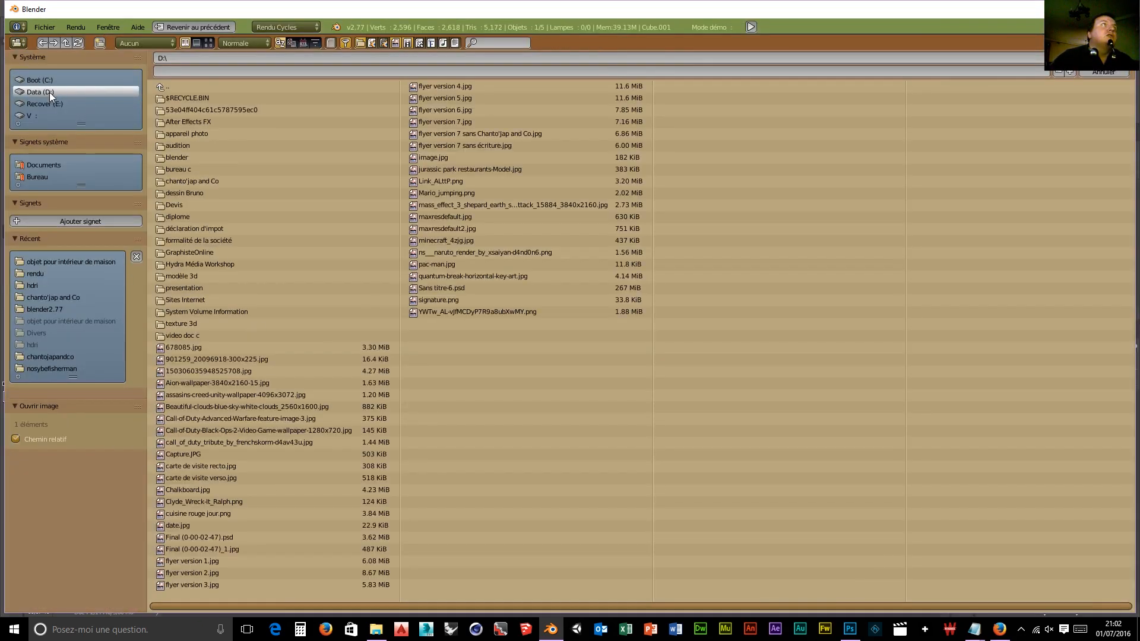
pyautogui.click(209, 42)
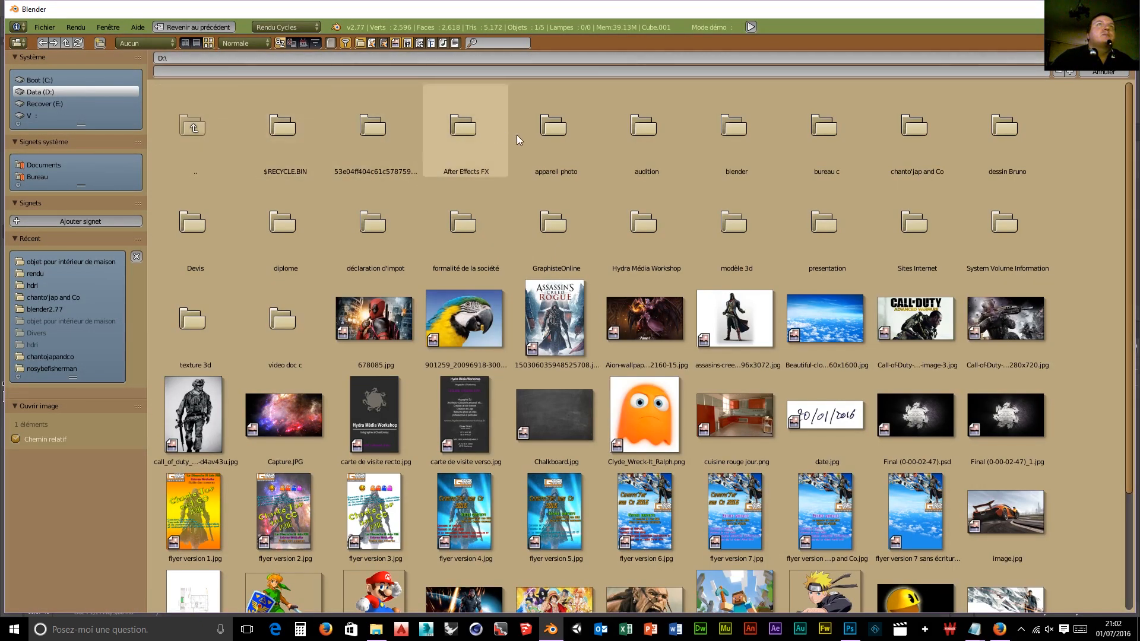
pyautogui.click(734, 126)
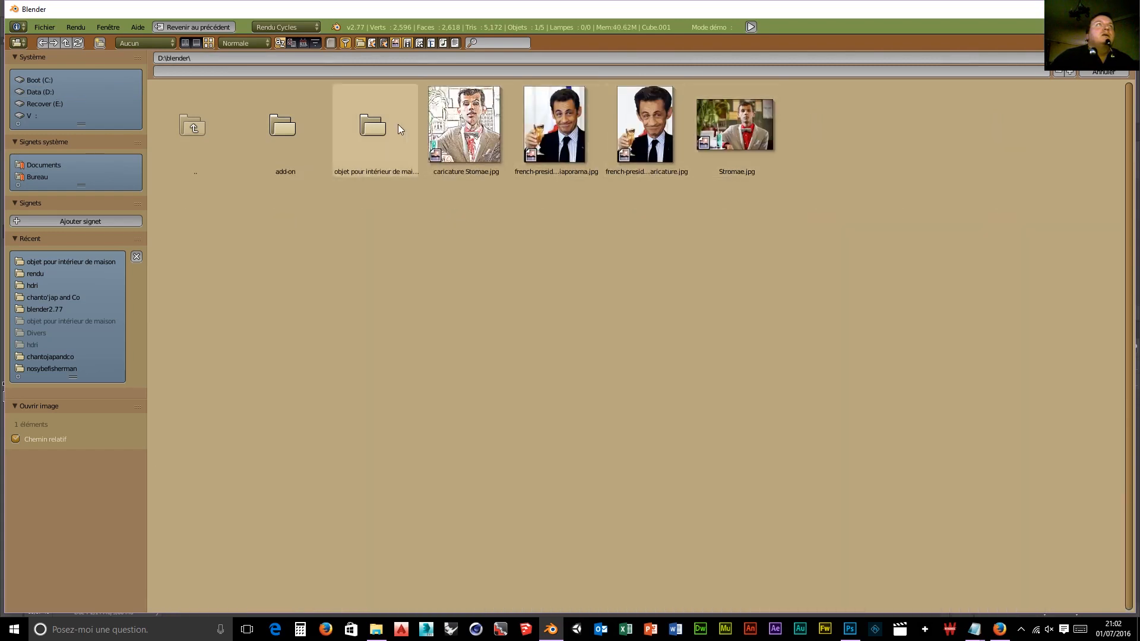
pyautogui.click(356, 127)
pyautogui.scroll(-5, 401, 354)
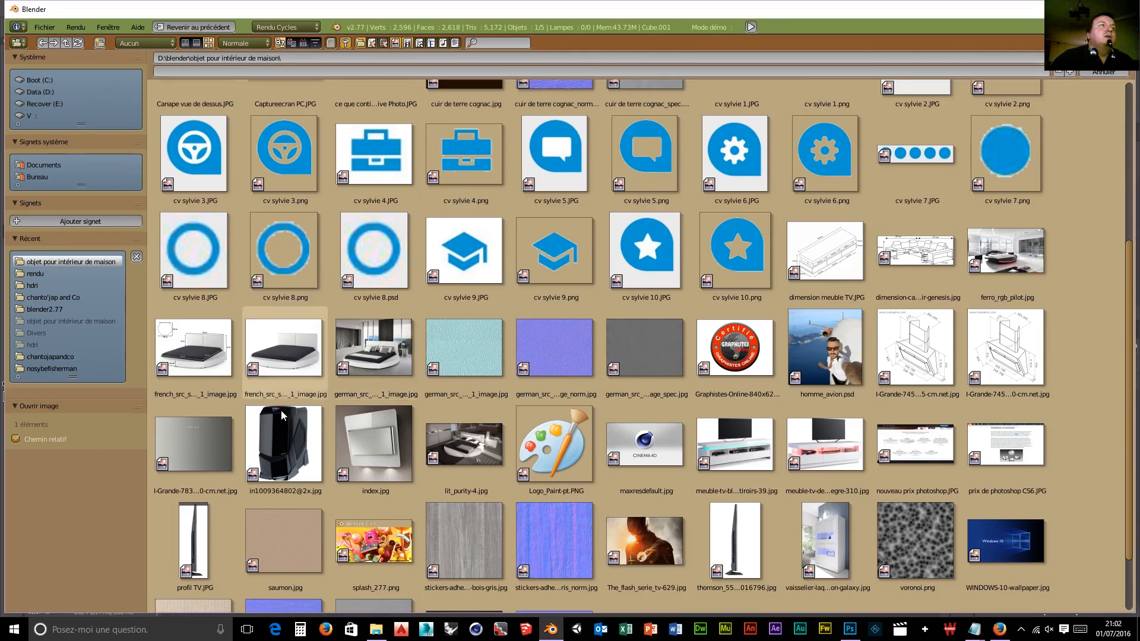
pyautogui.click(193, 444)
pyautogui.click(1103, 57)
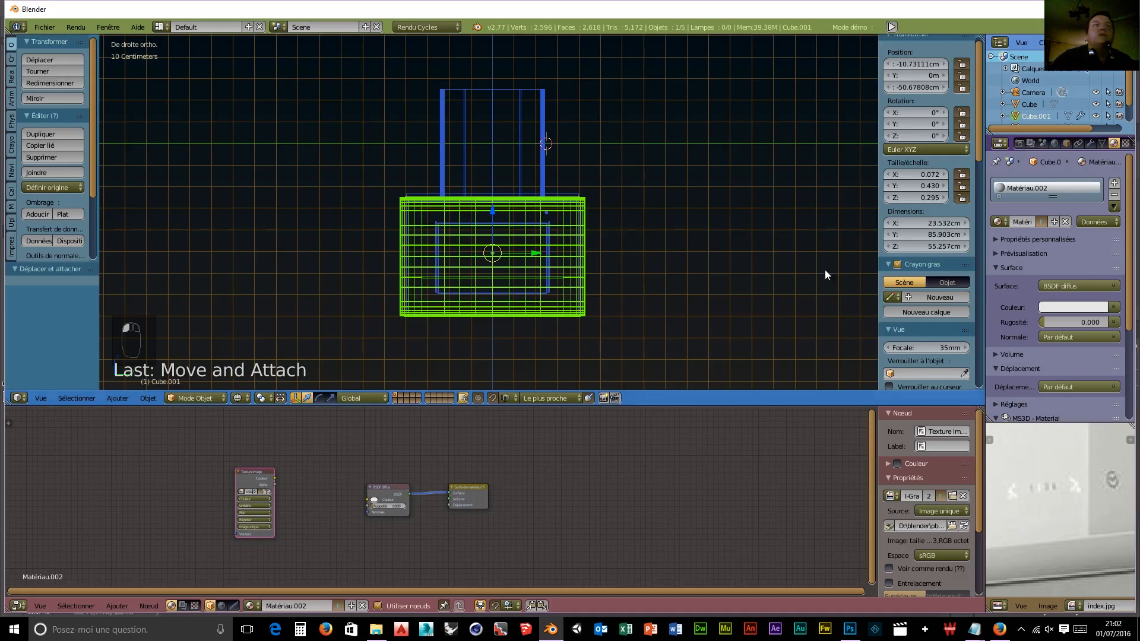
# Step: Link the Image Texture's Color output to the Diffuse BSDF's Color input and check the control icons in Rendered shading
pyautogui.moveTo(274, 478); pyautogui.dragTo(298, 480)
pyautogui.moveTo(358, 503); pyautogui.dragTo(365, 500)
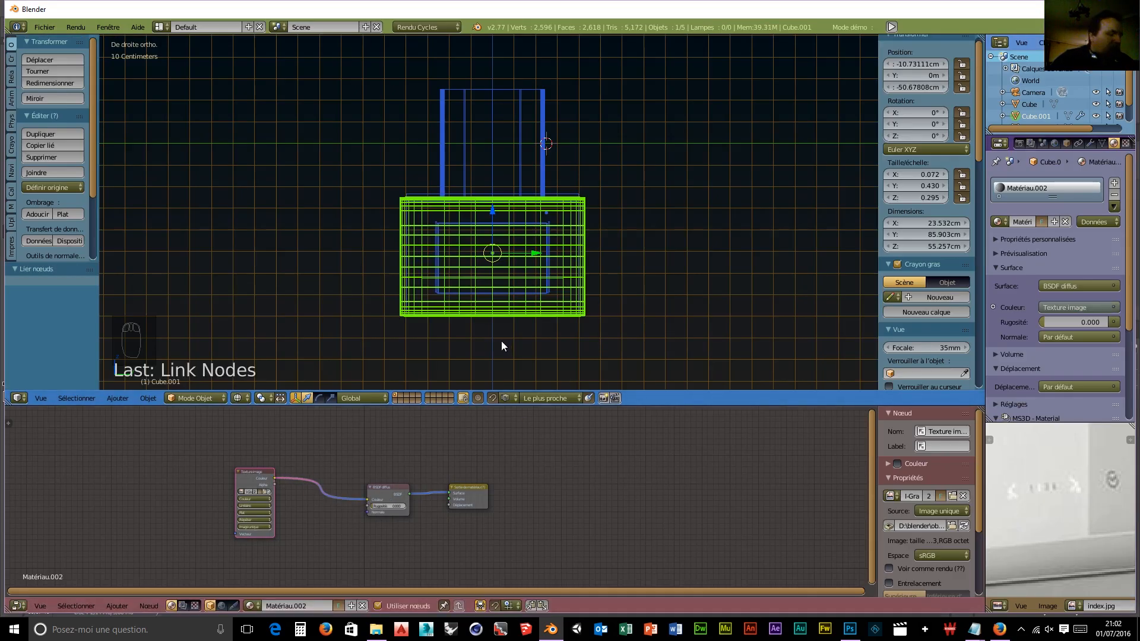
pyautogui.hotkey('shift', 'a')
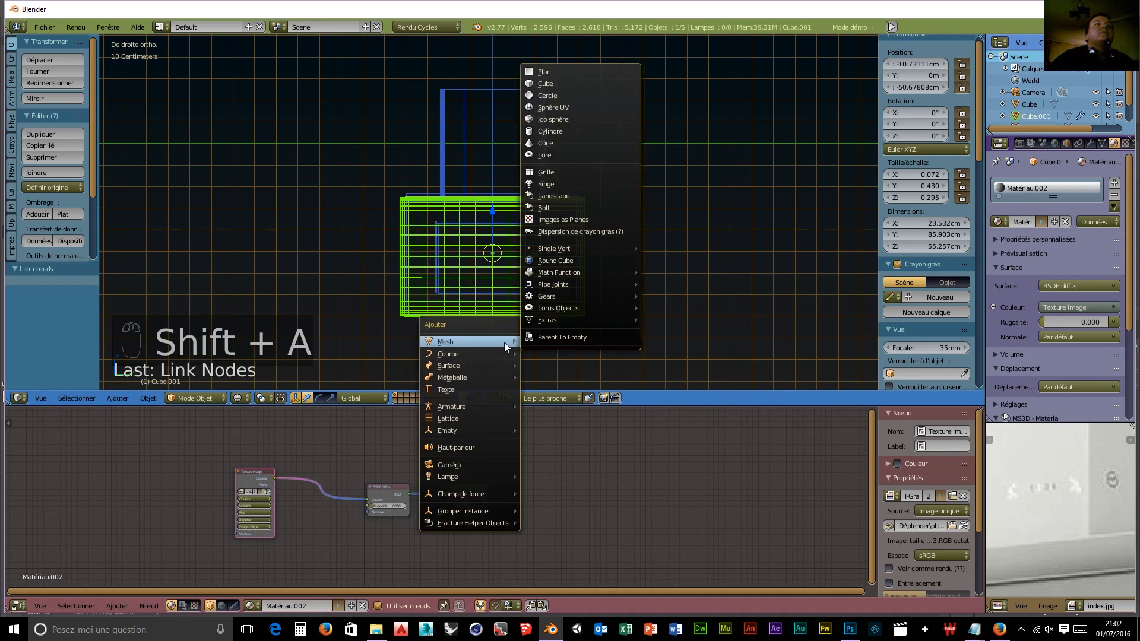
pyautogui.click(246, 398)
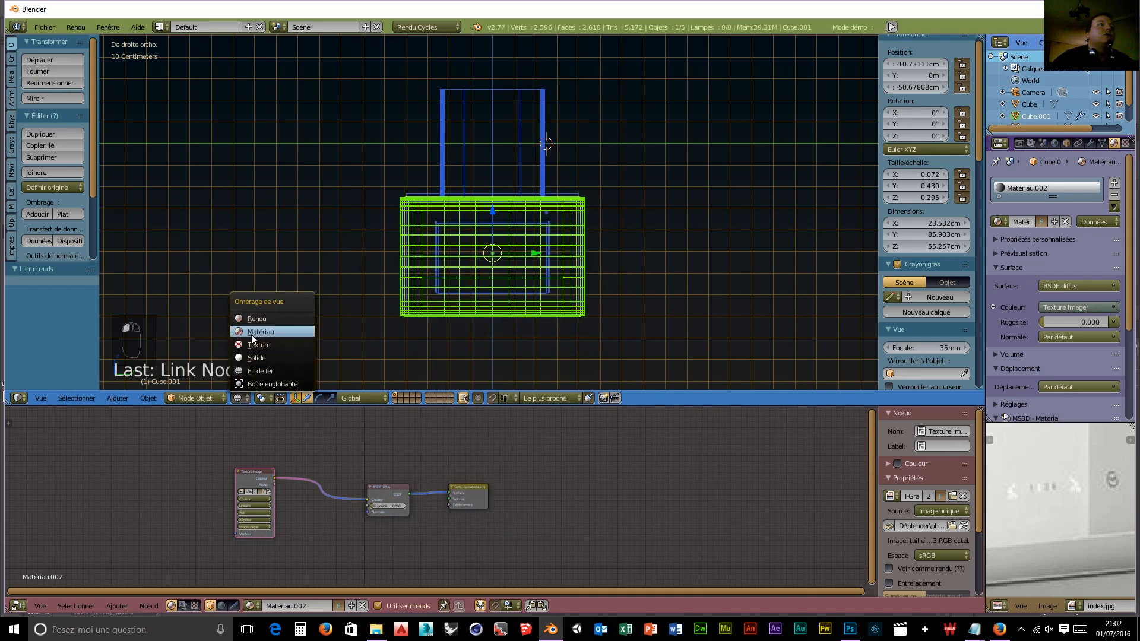
pyautogui.click(261, 319)
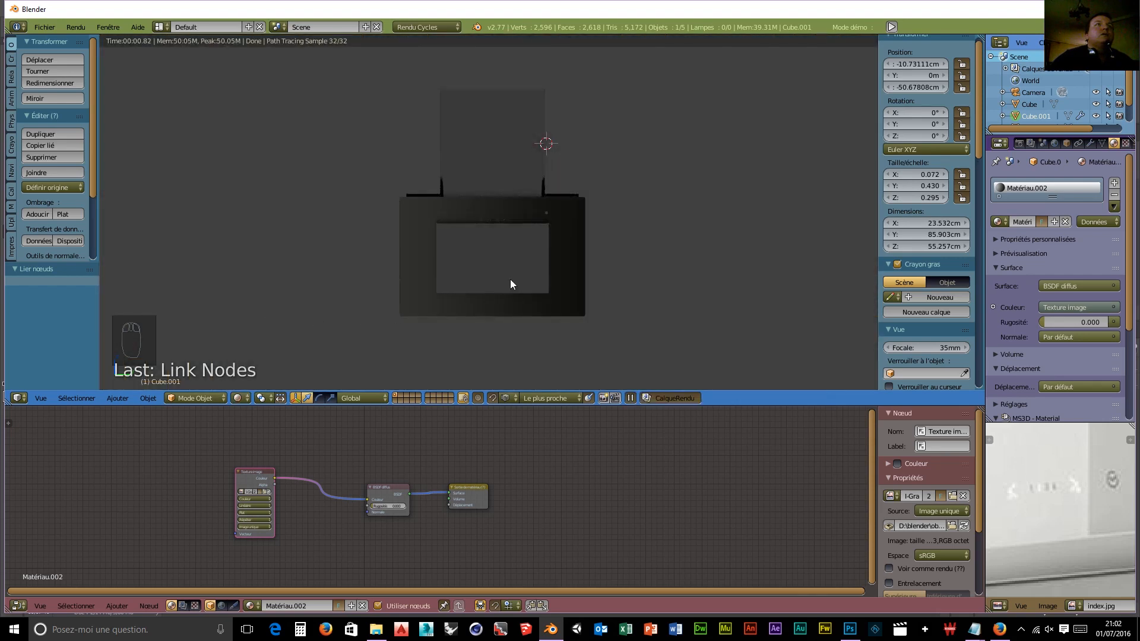
pyautogui.scroll(5, 530, 269)
pyautogui.scroll(2, 527, 270)
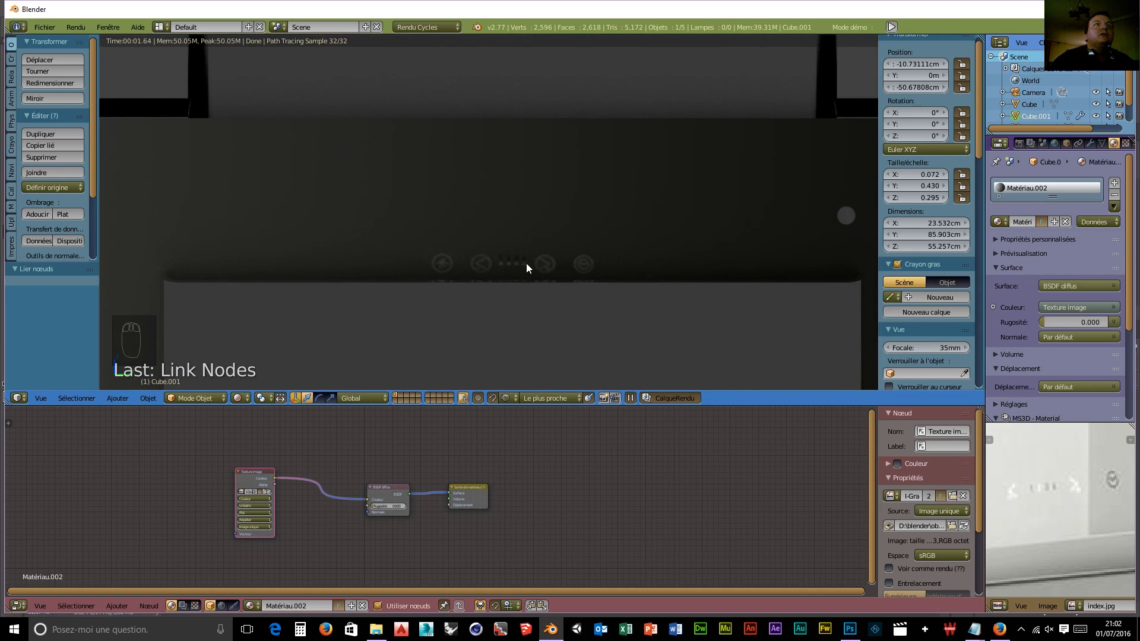
# Step: Select the small sphere and compare its placement on the hood panel in wireframe and Rendered shading
pyautogui.rightClick(845, 218)
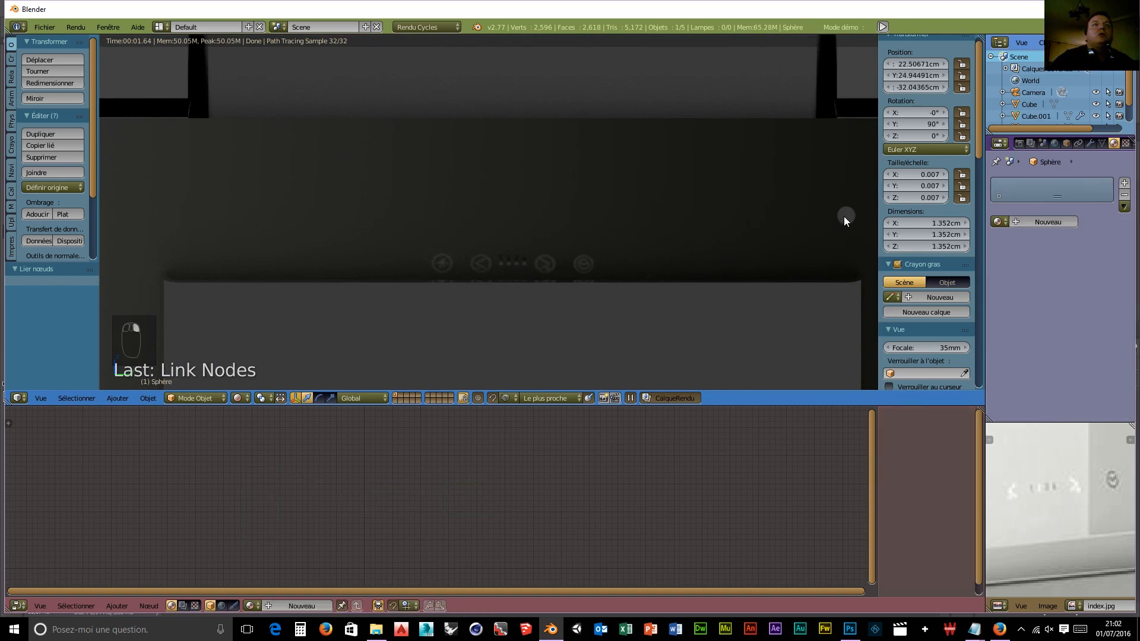
pyautogui.click(241, 397)
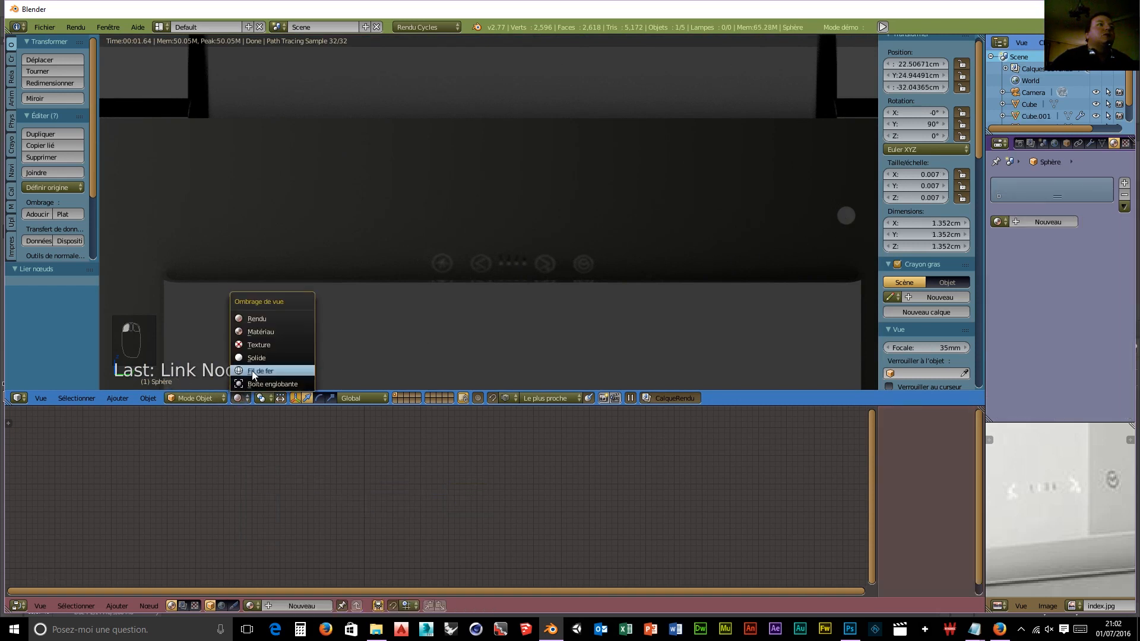
pyautogui.click(251, 369)
pyautogui.click(240, 398)
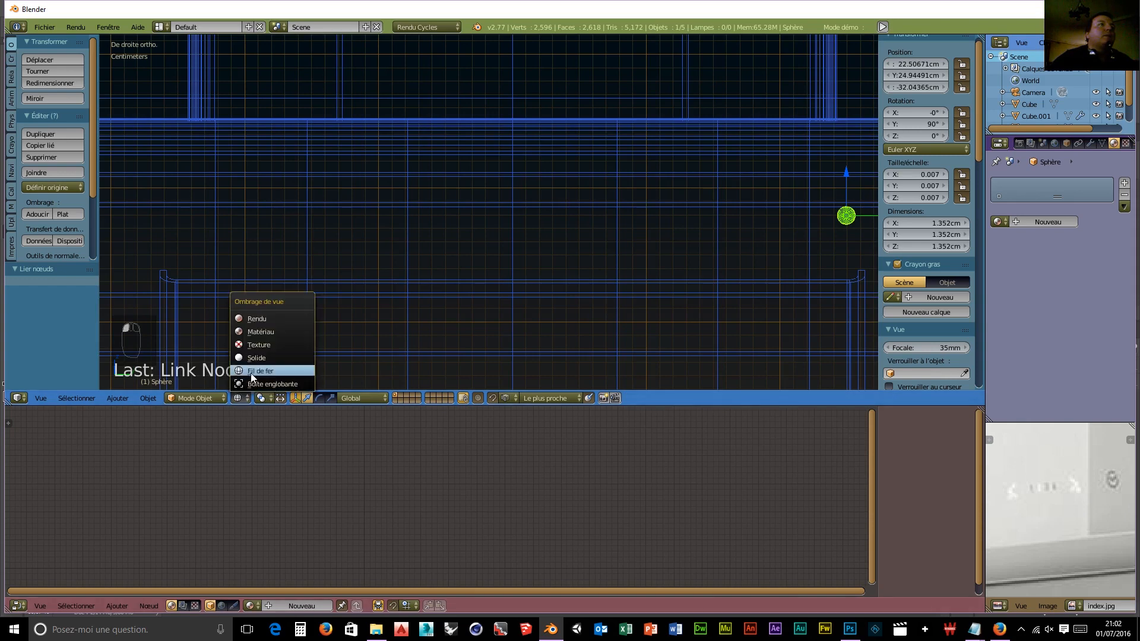
pyautogui.click(259, 319)
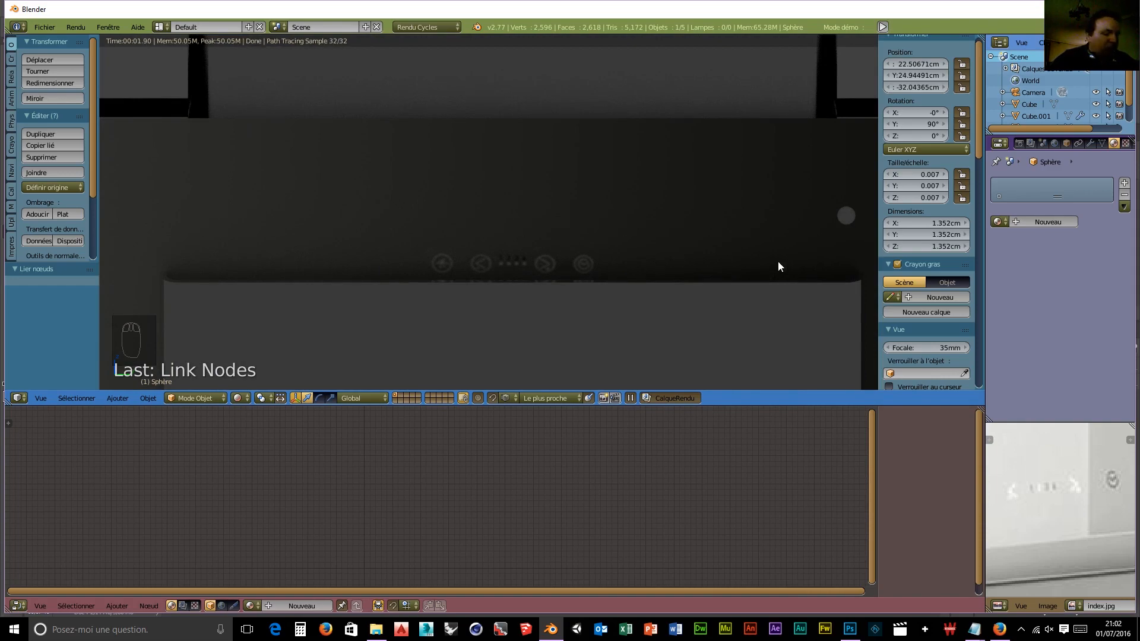
# Step: Scale the sphere down to about 4.2 mm and move it just above the first of the four dots between the arrow icons
pyautogui.press('s')
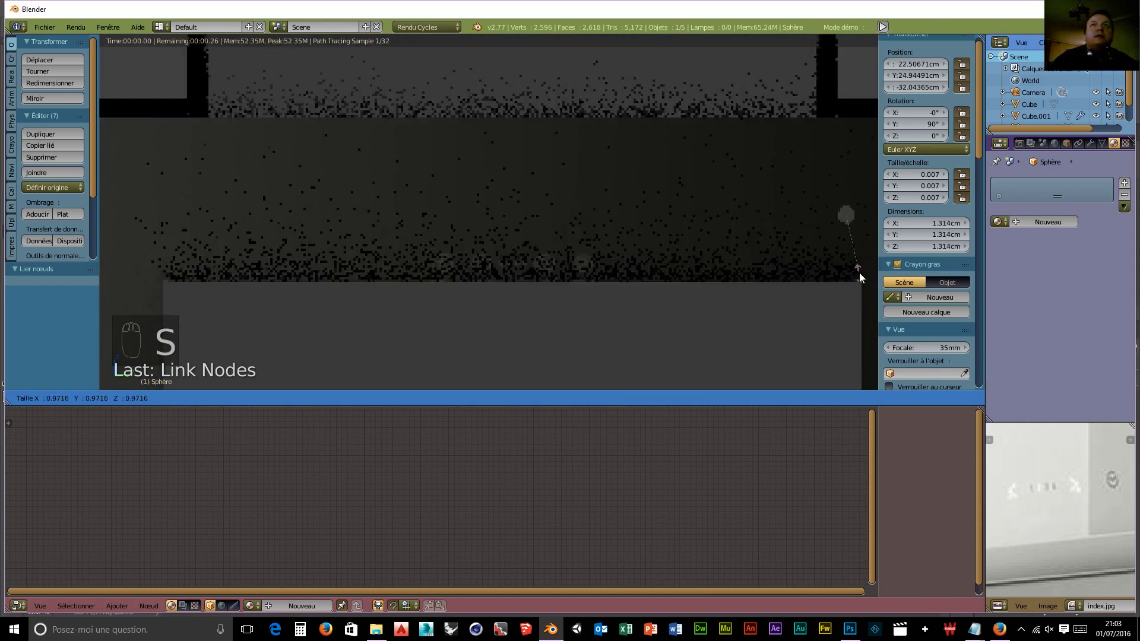
pyautogui.click(852, 233)
pyautogui.press('g')
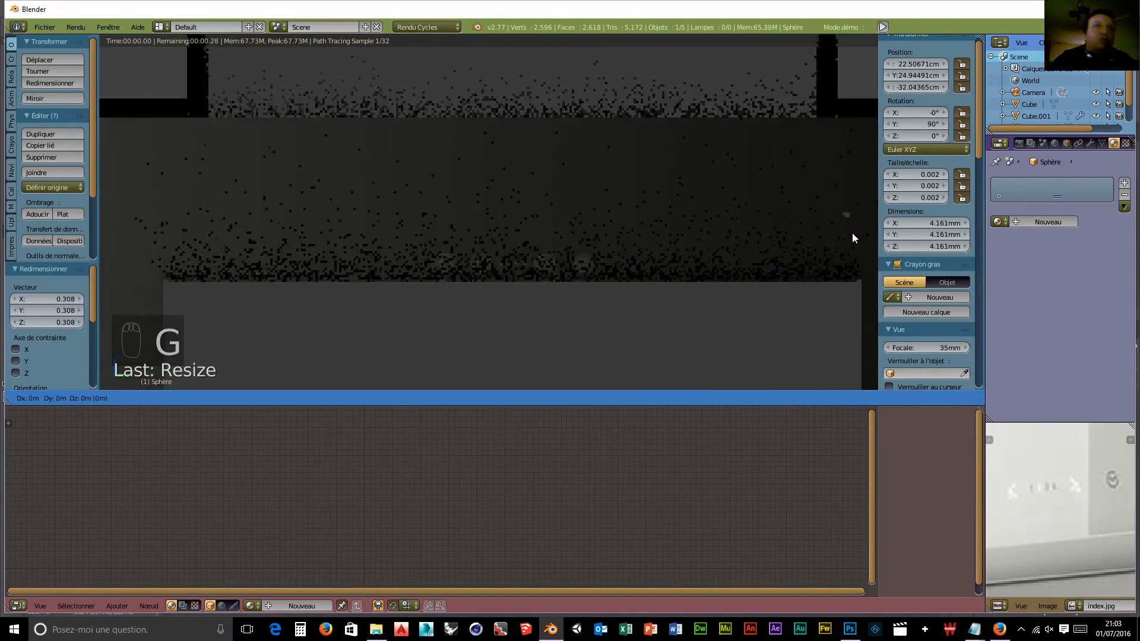
pyautogui.click(507, 272)
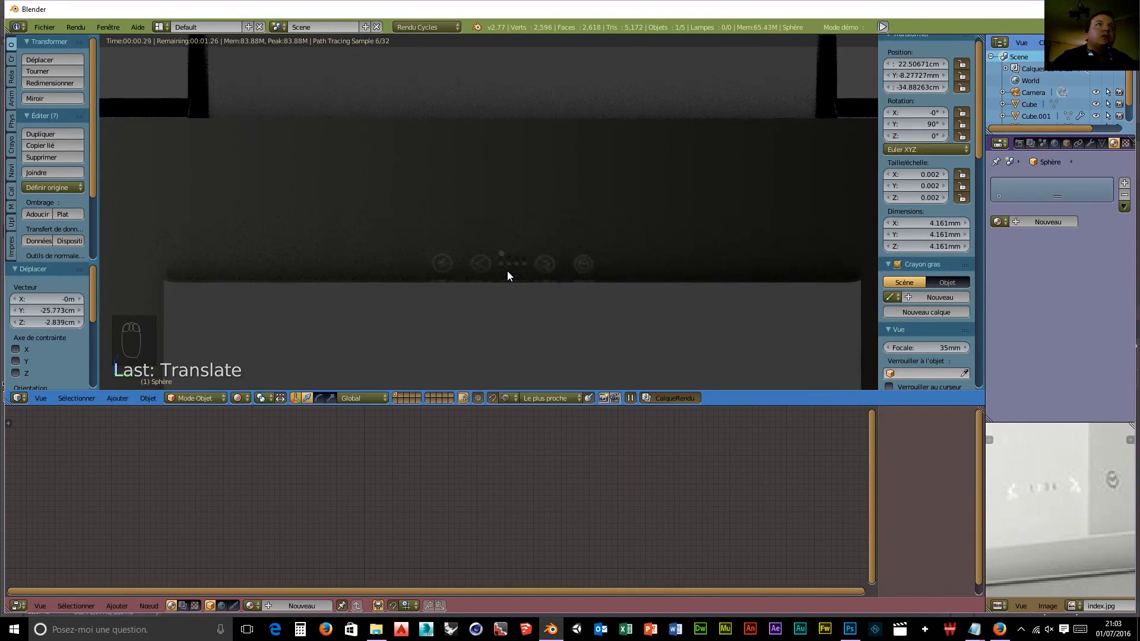
# Step: Lower the sphere about 7.1 mm along Z onto the first dot and shrink it to about 3.7 mm
pyautogui.press('g')
pyautogui.press('z')
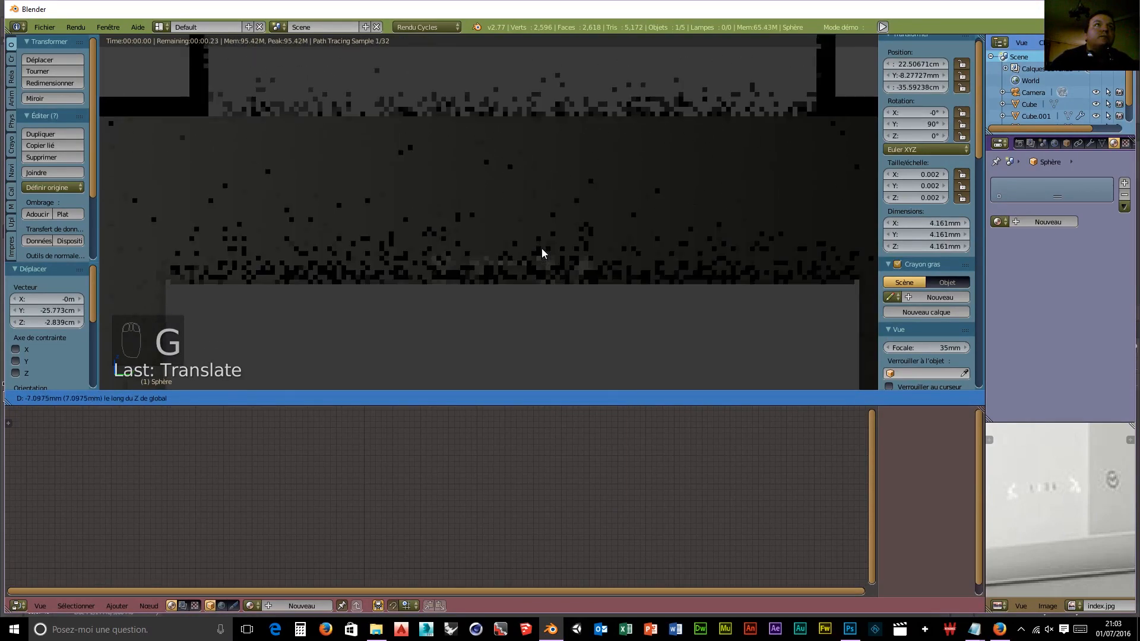
pyautogui.click(561, 290)
pyautogui.press('s')
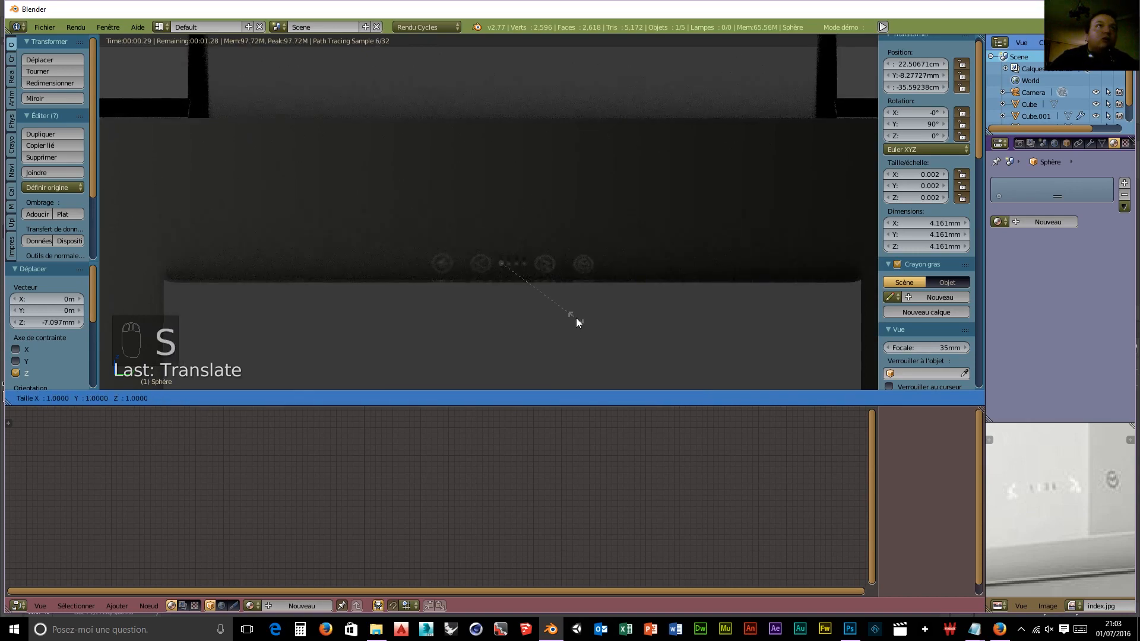
pyautogui.click(568, 311)
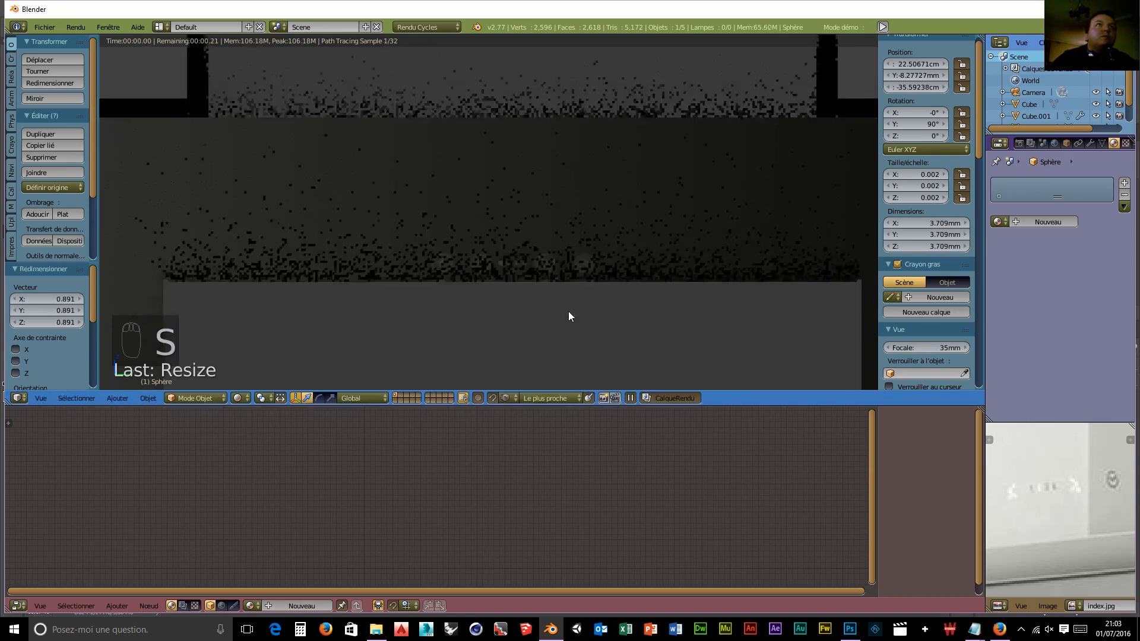
# Step: Give the small sphere a new material with an Emission surface
pyautogui.click(1038, 220)
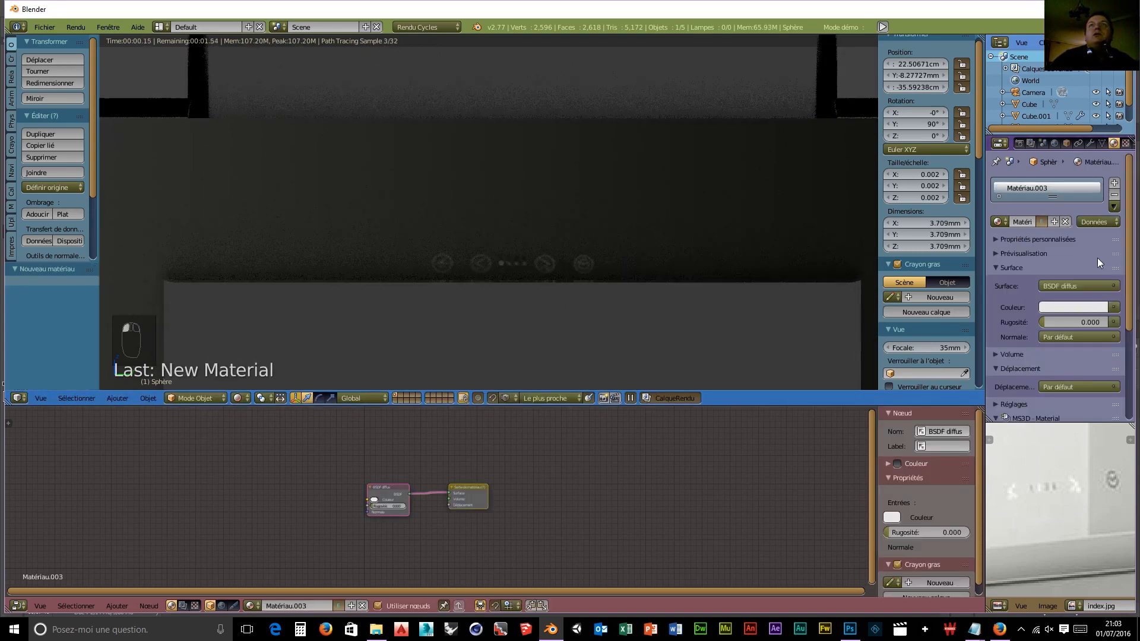
pyautogui.click(1078, 287)
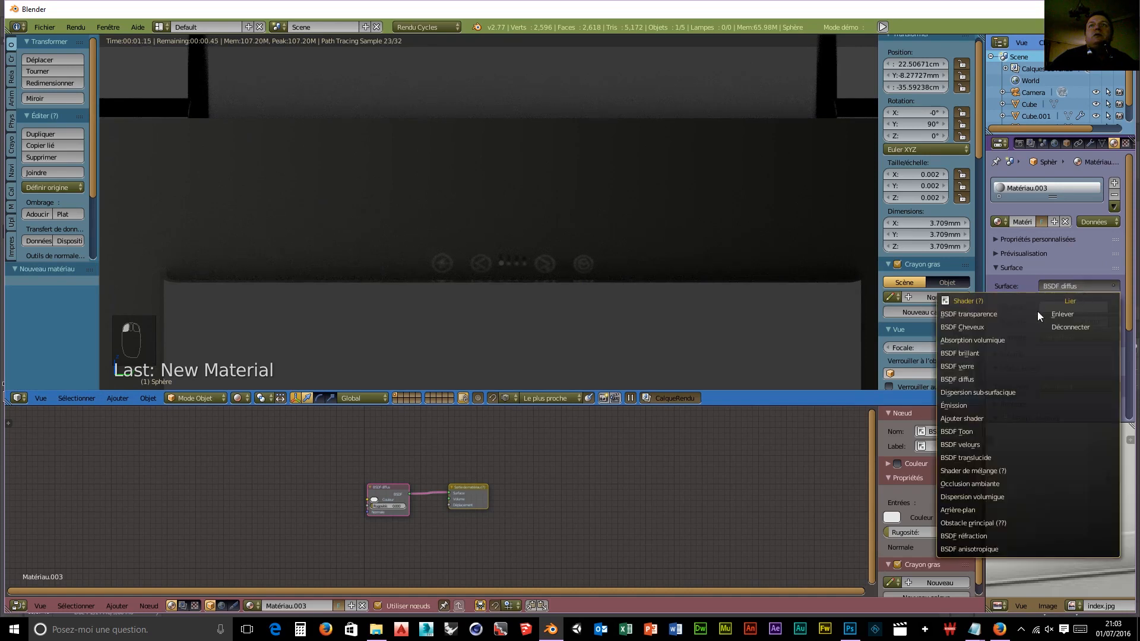
pyautogui.click(962, 407)
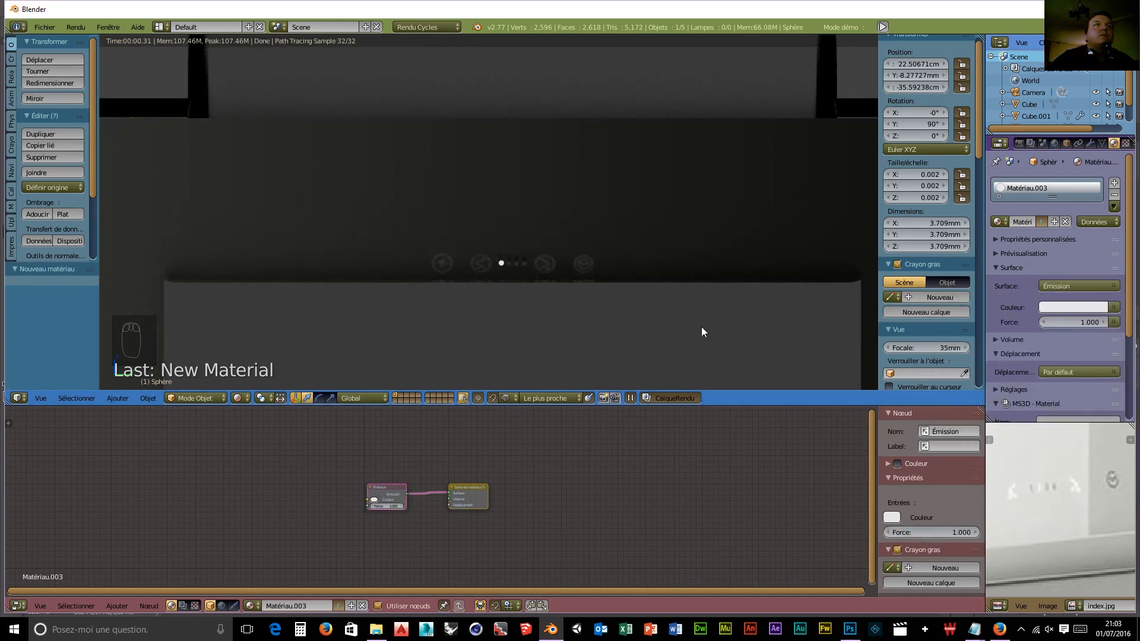
# Step: Reduce the glowing sphere to about 3.5 mm and lower it about 0.44 mm along Z to match the dot
pyautogui.press('s')
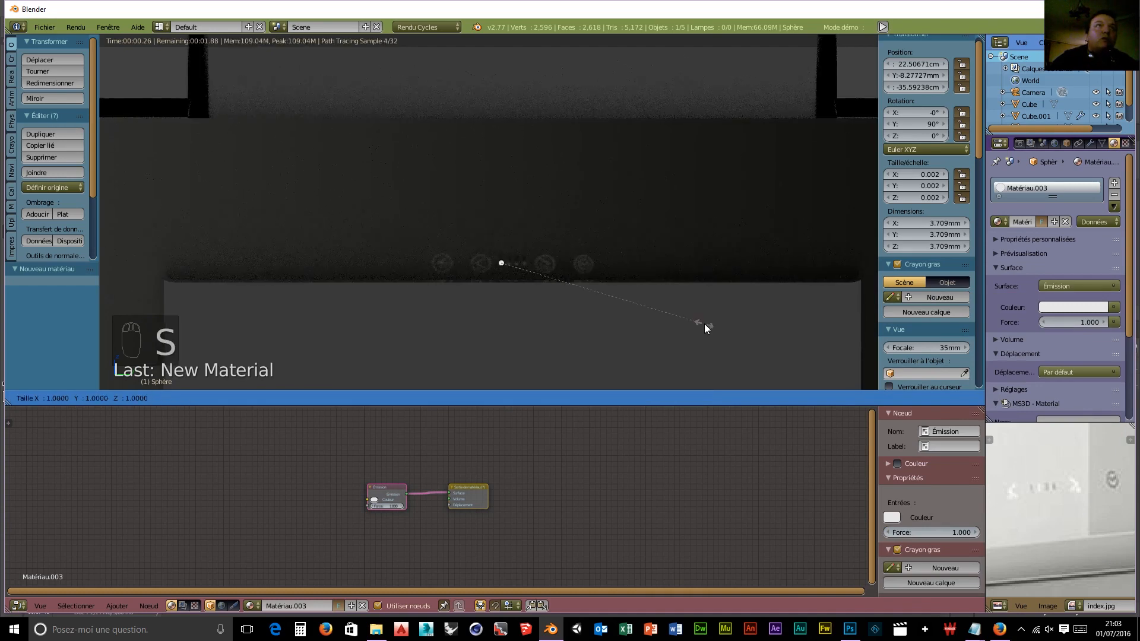
pyautogui.click(692, 318)
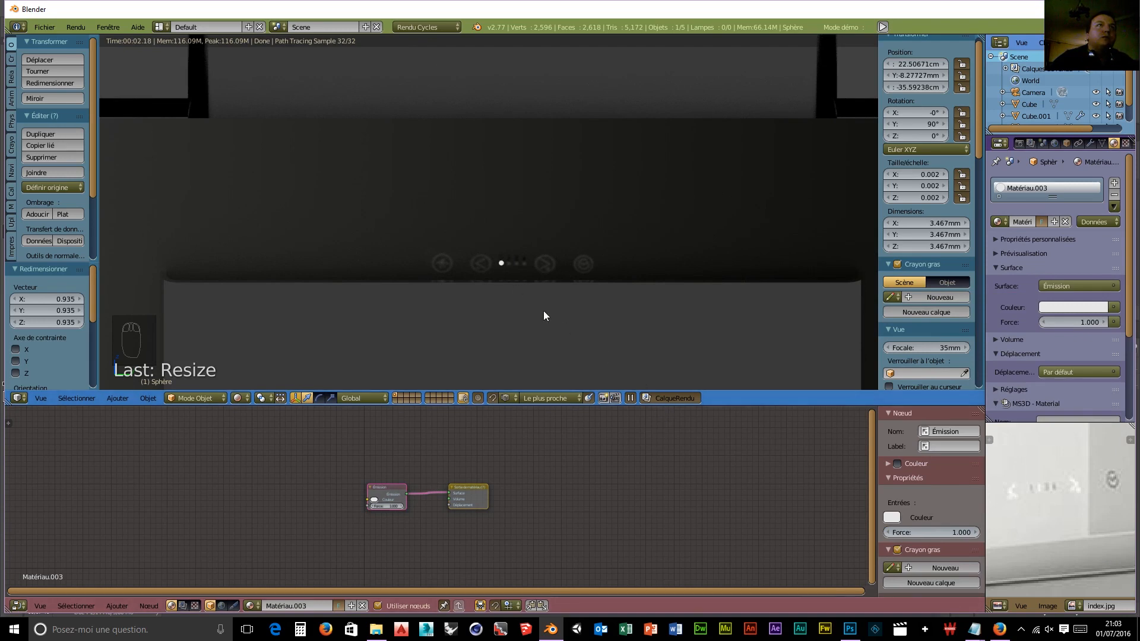
pyautogui.press('g')
pyautogui.press('z')
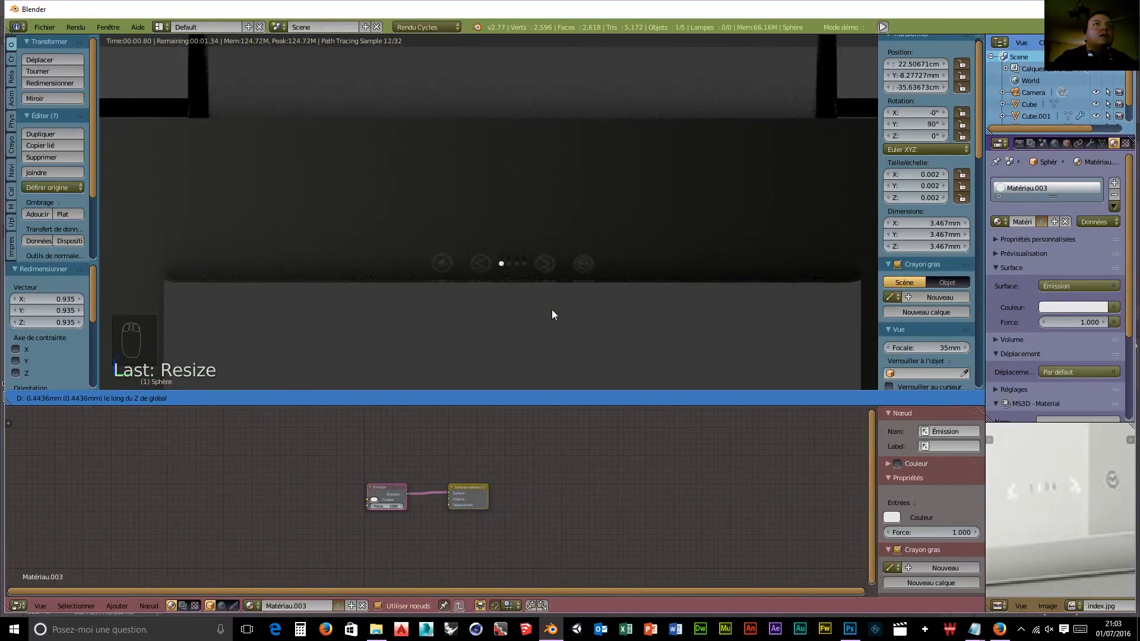
pyautogui.click(552, 314)
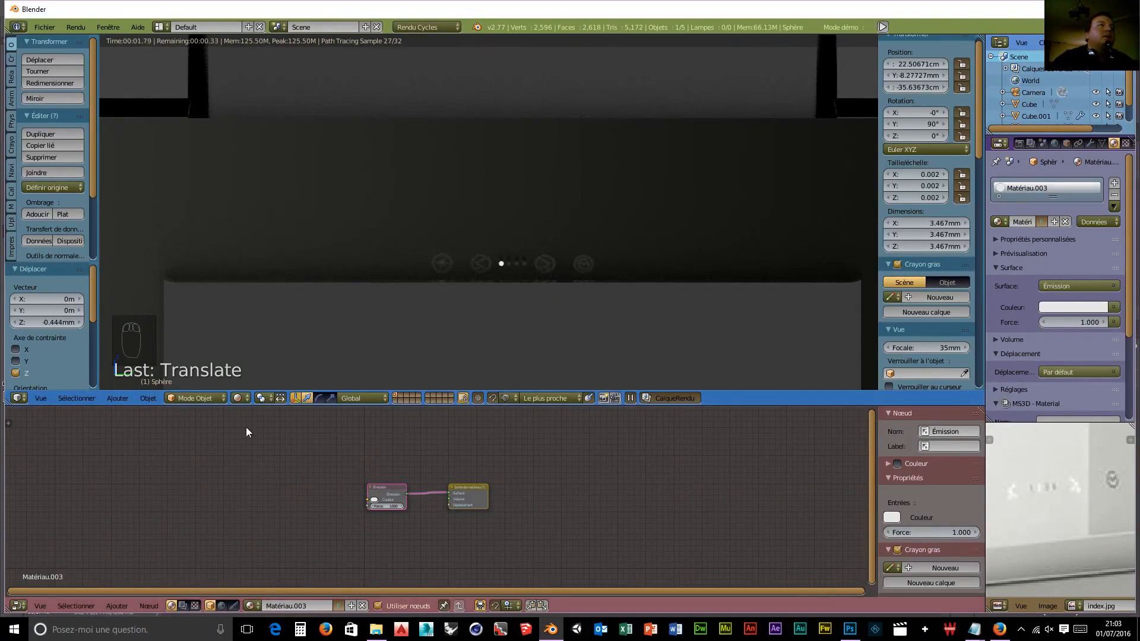
# Step: In the wireframe front view, move the sphere about -7.36 cm along X to the hood panel, and check it from the right in Rendered shading
pyautogui.click(238, 398)
pyautogui.click(264, 371)
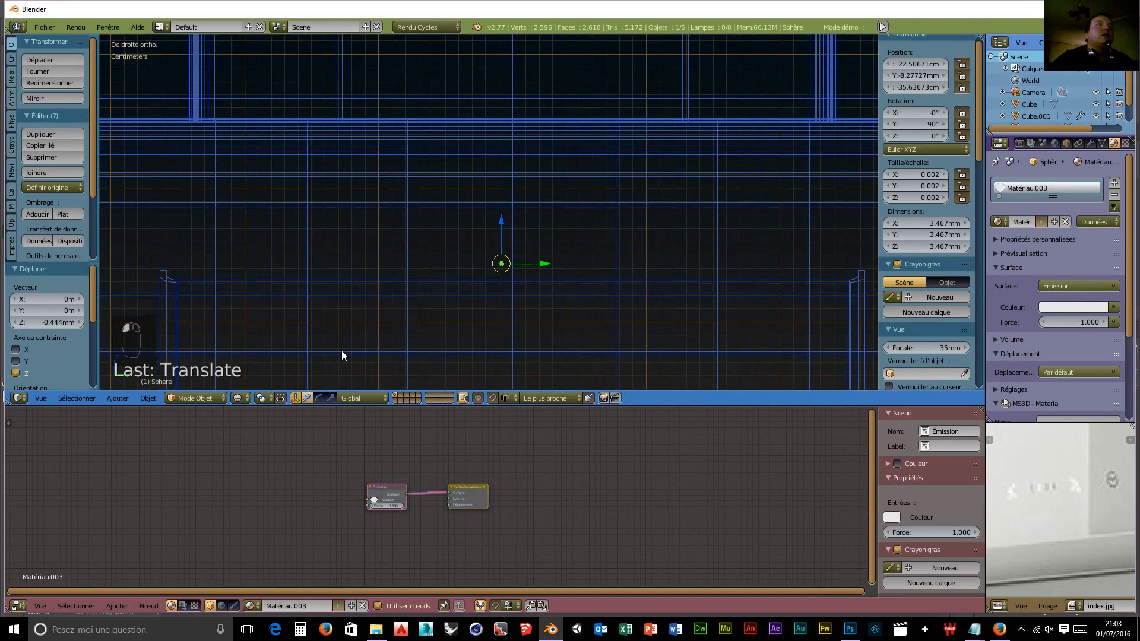
pyautogui.press('KP_1')
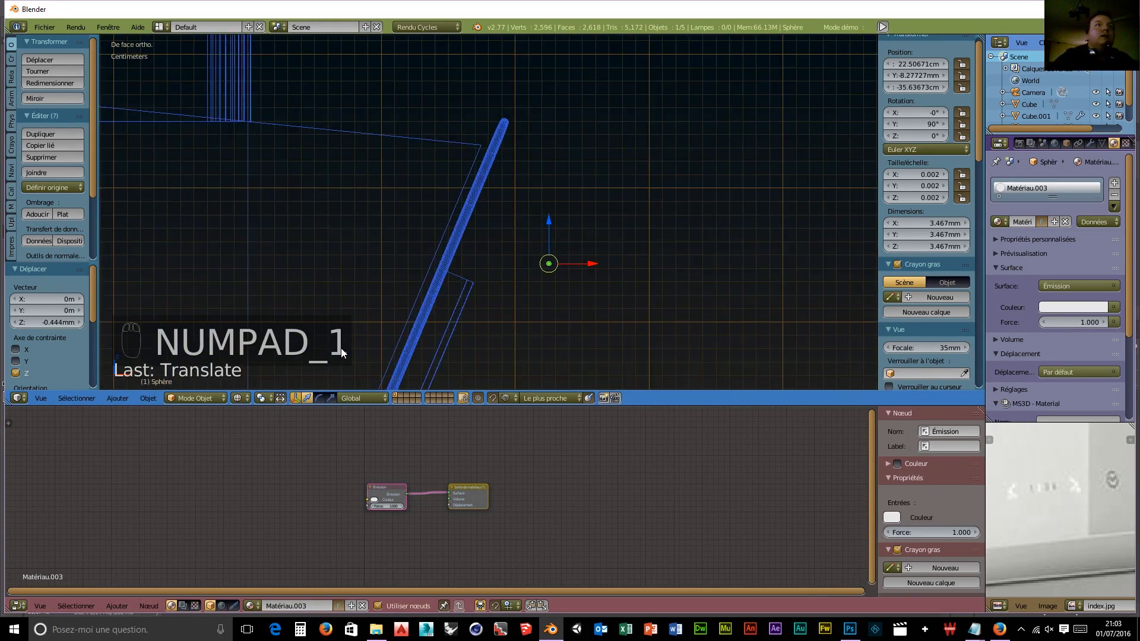
pyautogui.moveTo(596, 264); pyautogui.dragTo(497, 265)
pyautogui.moveTo(524, 325); pyautogui.dragTo(450, 324, button='middle')
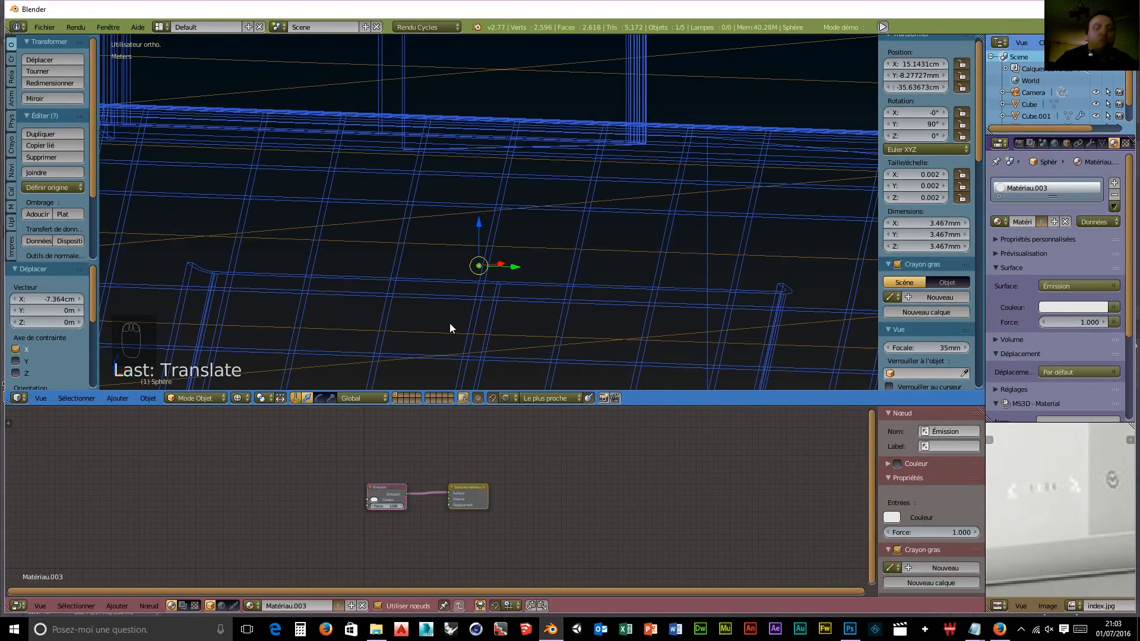
pyautogui.press('KP_3')
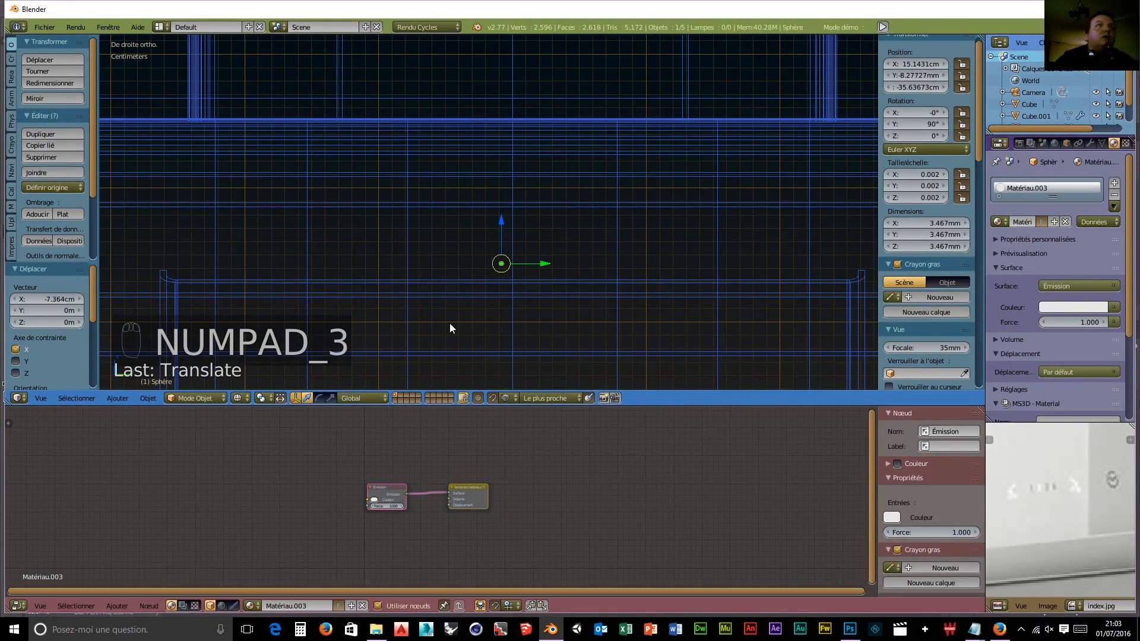
pyautogui.click(240, 398)
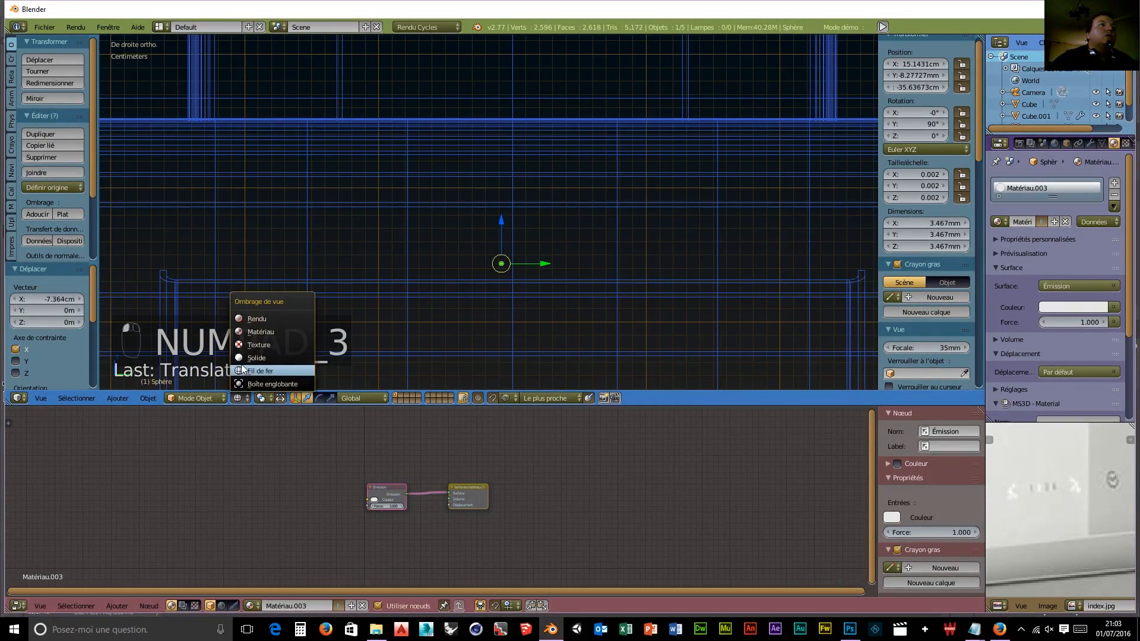
pyautogui.click(258, 319)
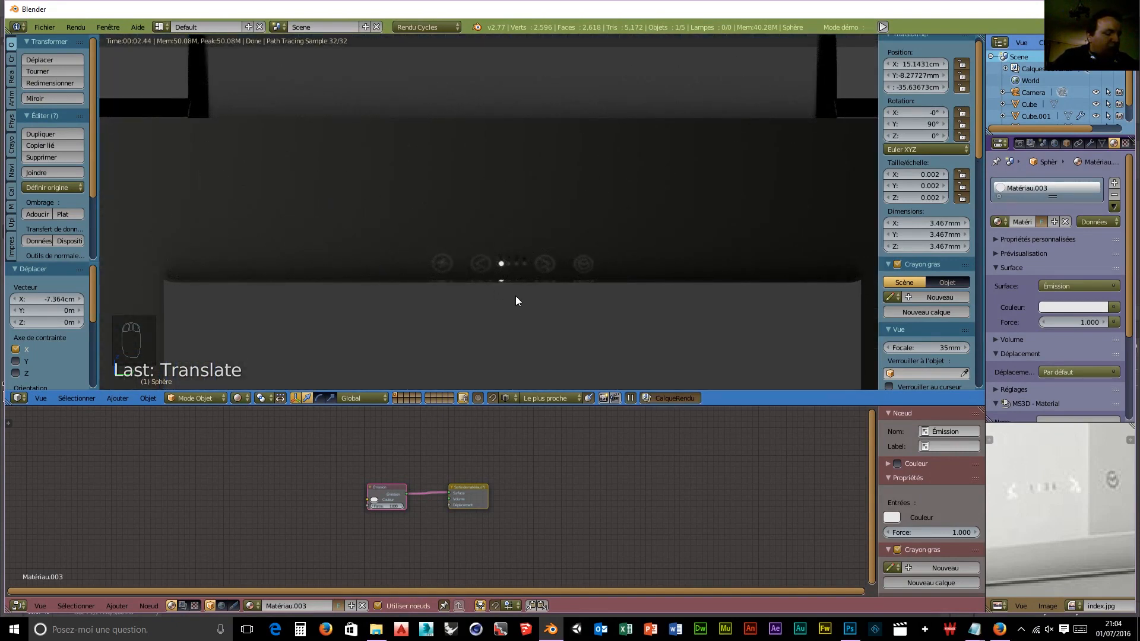
# Step: Duplicate the glowing sphere about 4.88 mm along Y and repeat the duplication twice to cover all four dots
pyautogui.hotkey('shift', 'd')
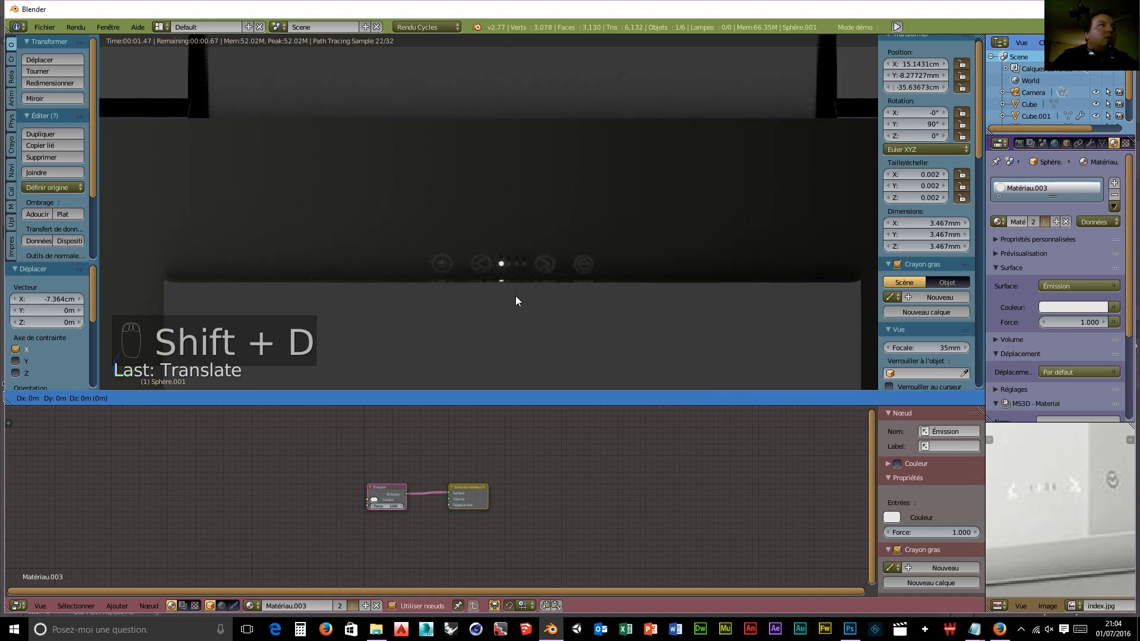
pyautogui.press('y')
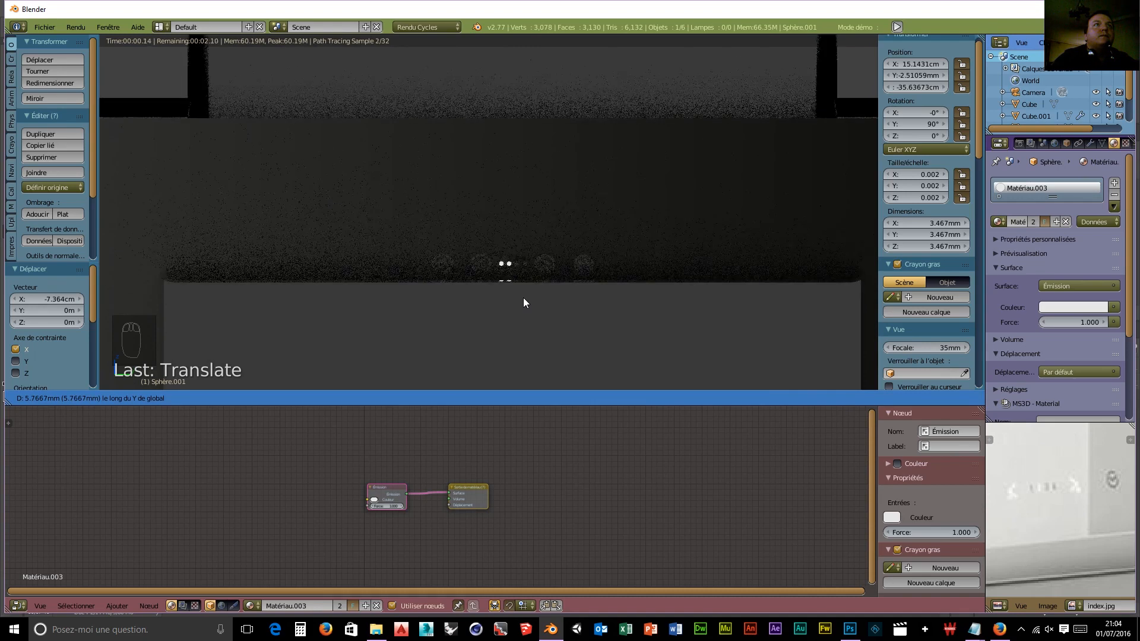
pyautogui.click(522, 298)
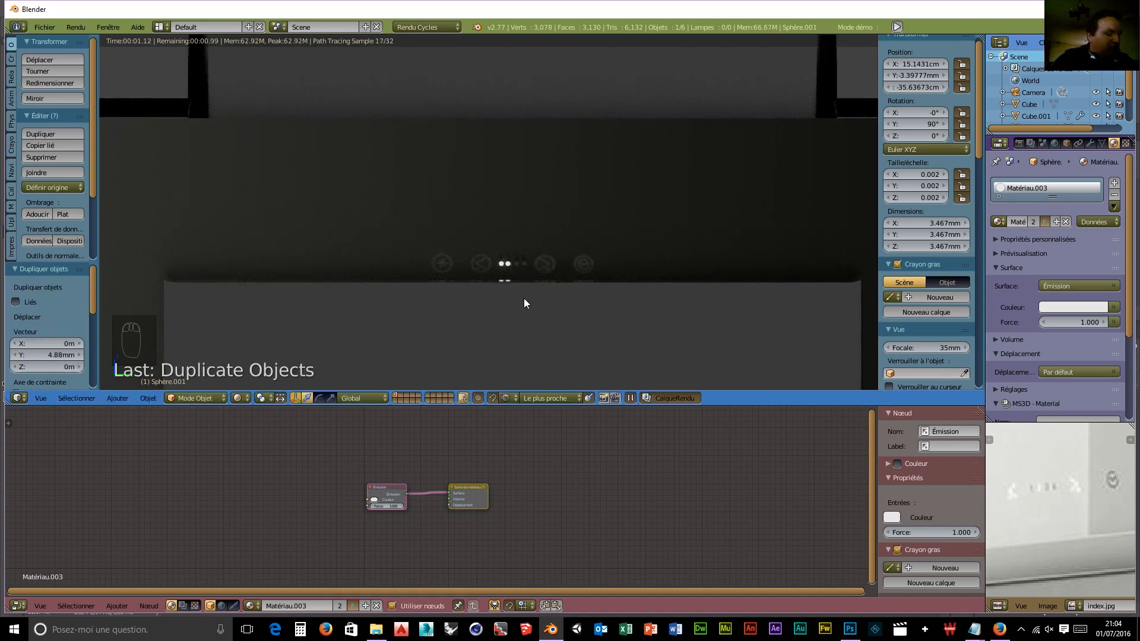
pyautogui.hotkey('shift', 'r')
pyautogui.hotkey('shift', 'r')
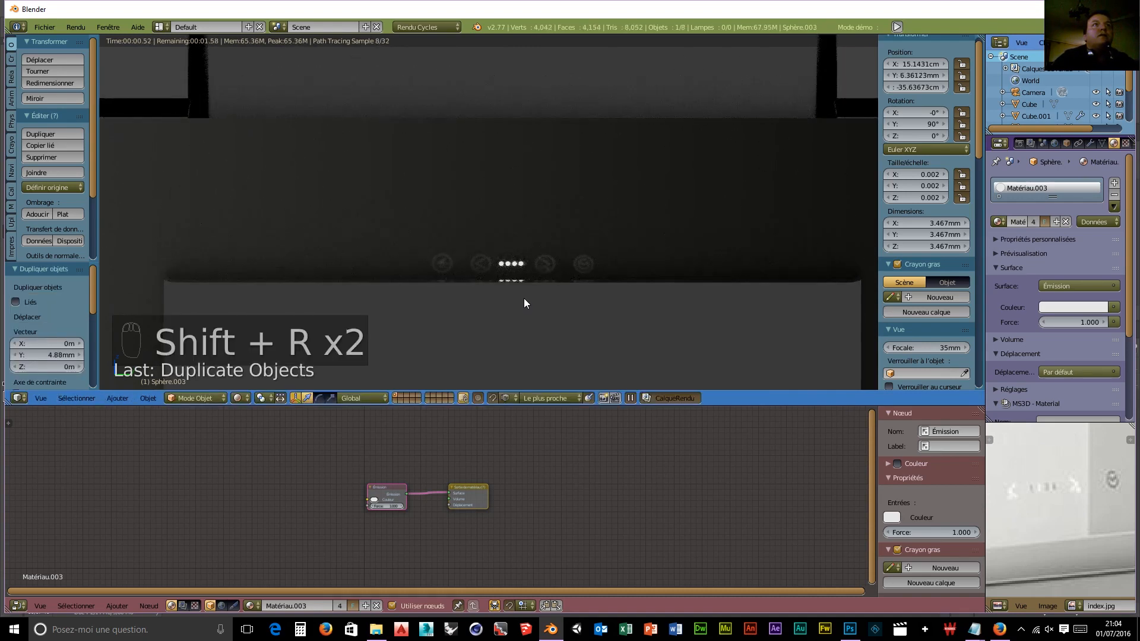
# Step: Compare the hood with the reference image, and duplicate the last glowing sphere about 54 cm down along Z, just below the hood
pyautogui.scroll(-5, 634, 317)
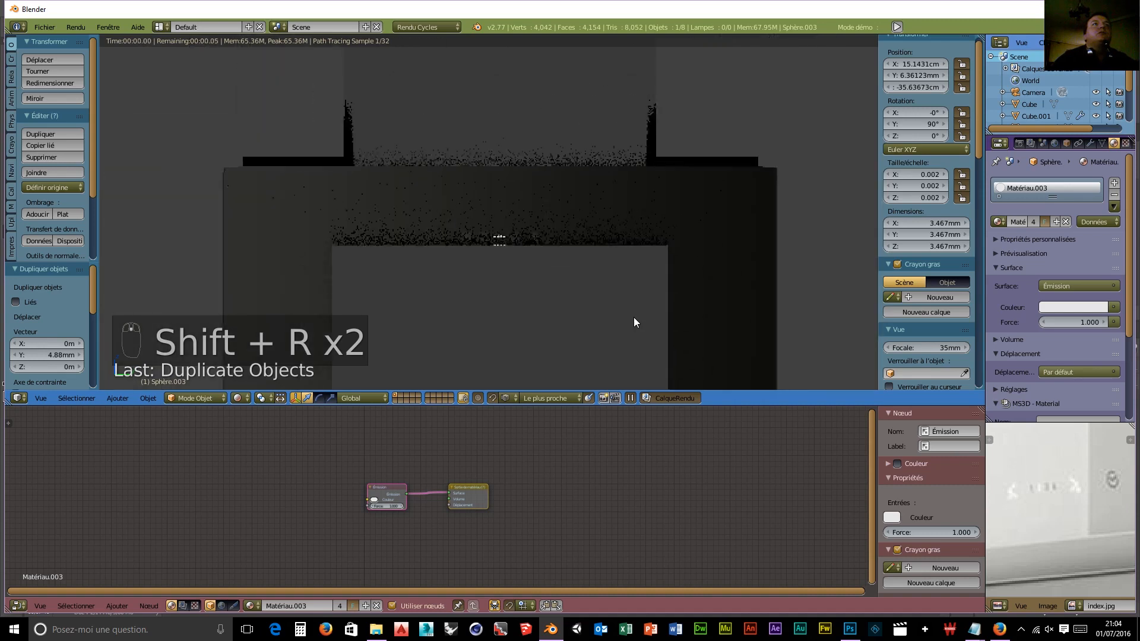
pyautogui.scroll(5, 561, 333)
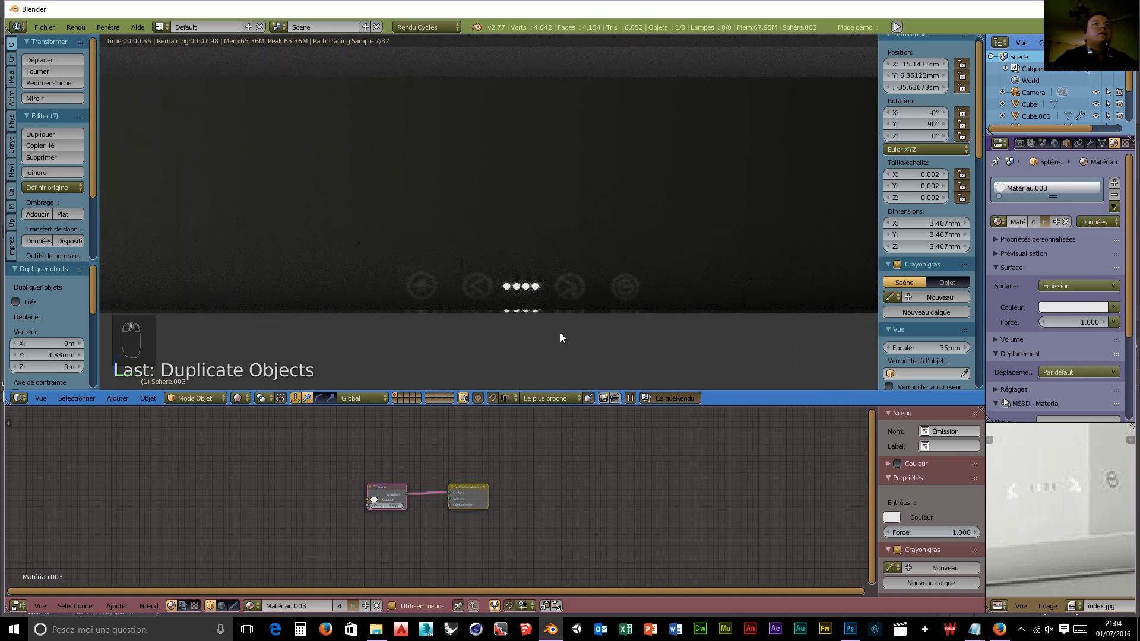
pyautogui.scroll(-5, 552, 332)
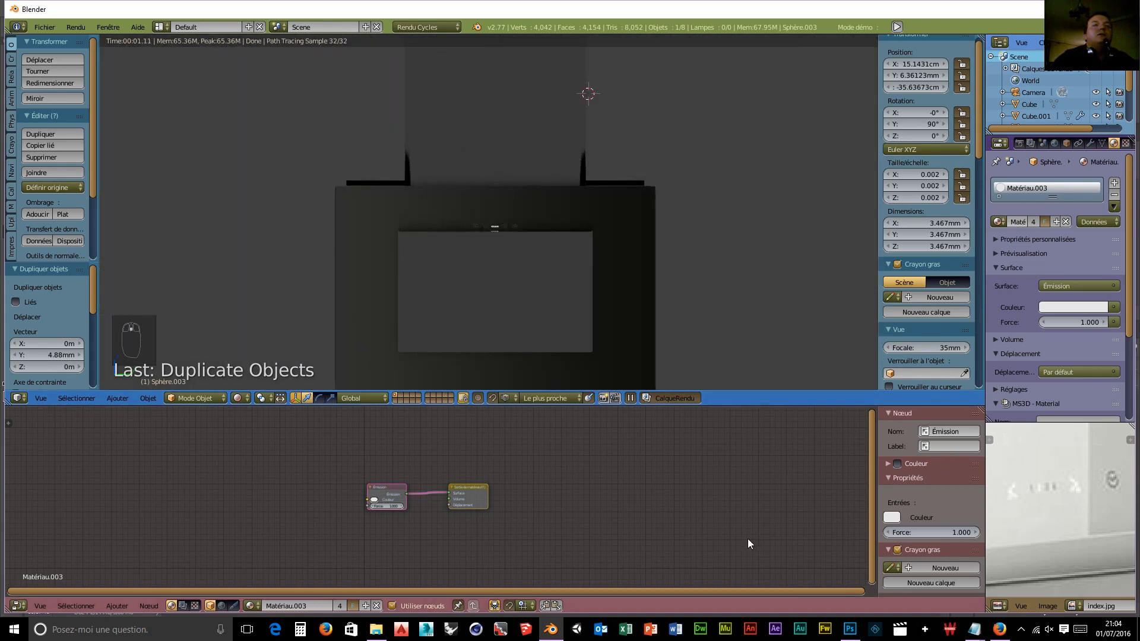
pyautogui.scroll(-5, 1049, 518)
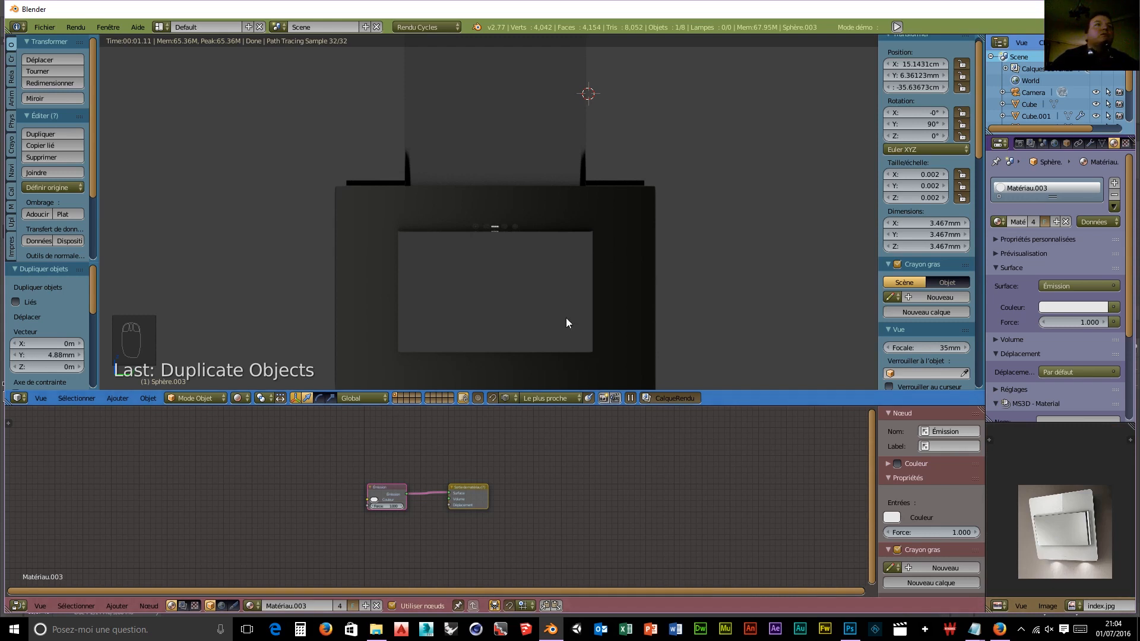
pyautogui.scroll(-3, 550, 333)
pyautogui.moveTo(541, 339); pyautogui.dragTo(509, 351, button='middle')
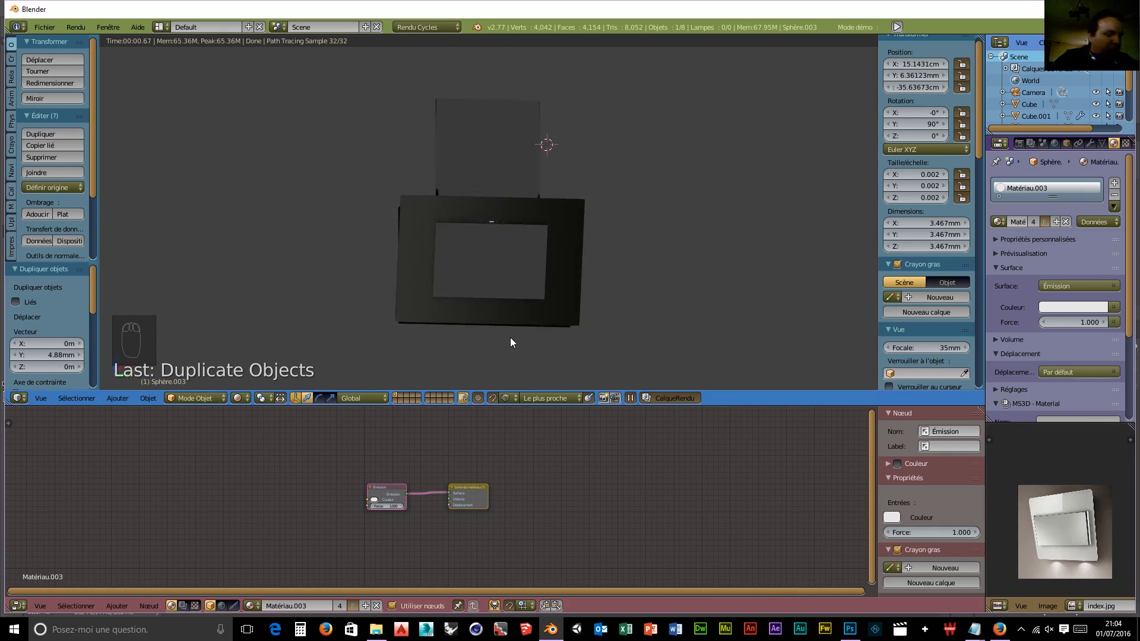
pyautogui.hotkey('shift', 'd')
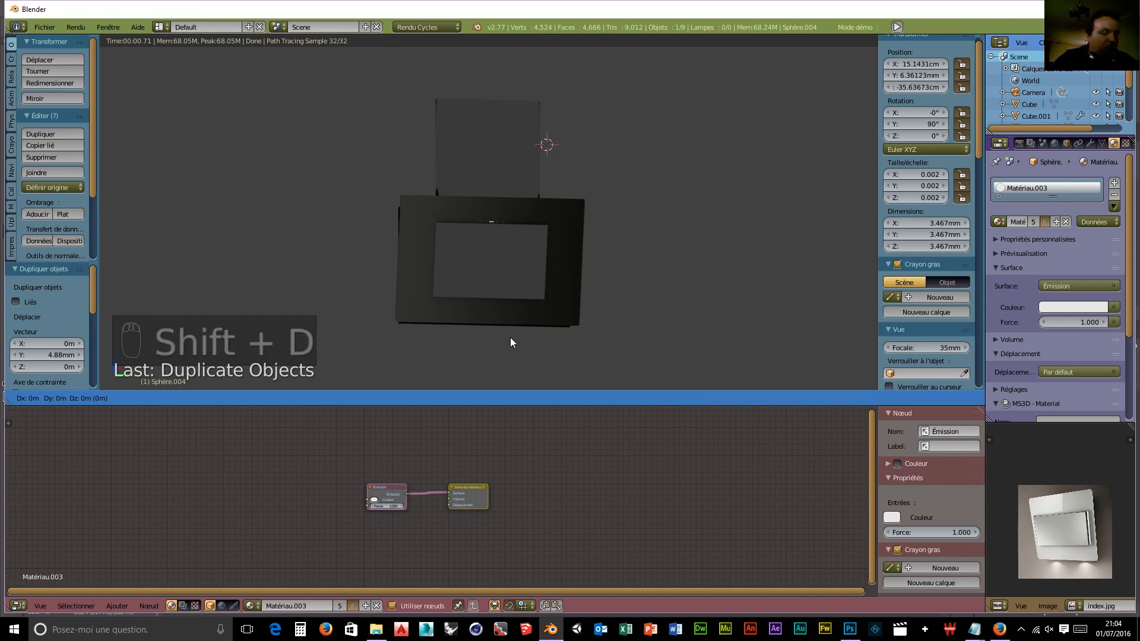
pyautogui.press('z')
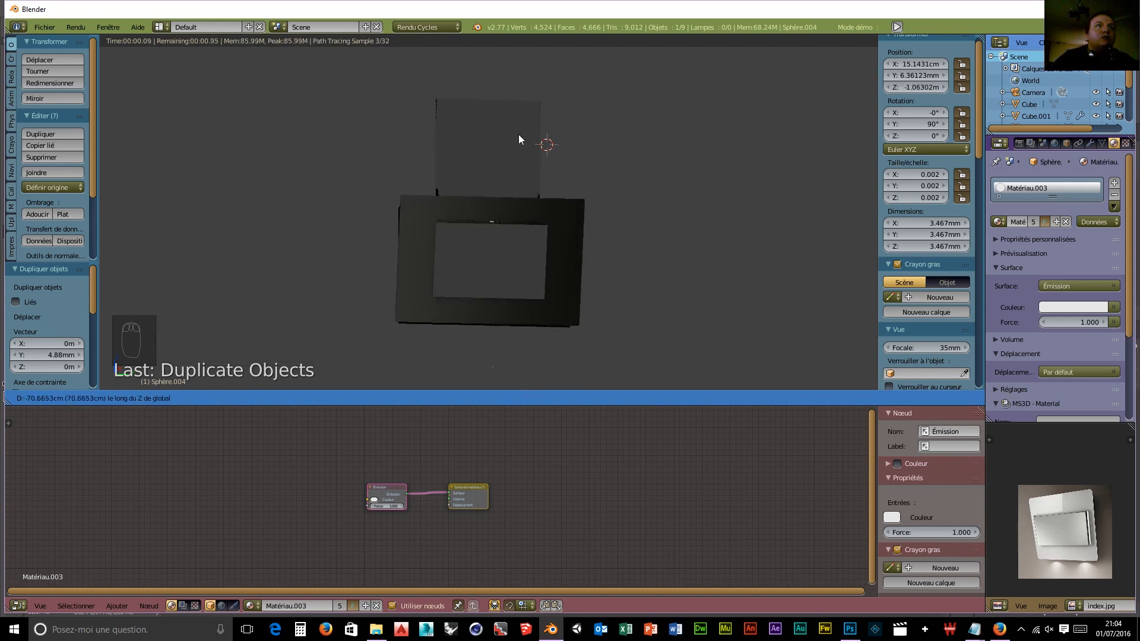
pyautogui.click(515, 100)
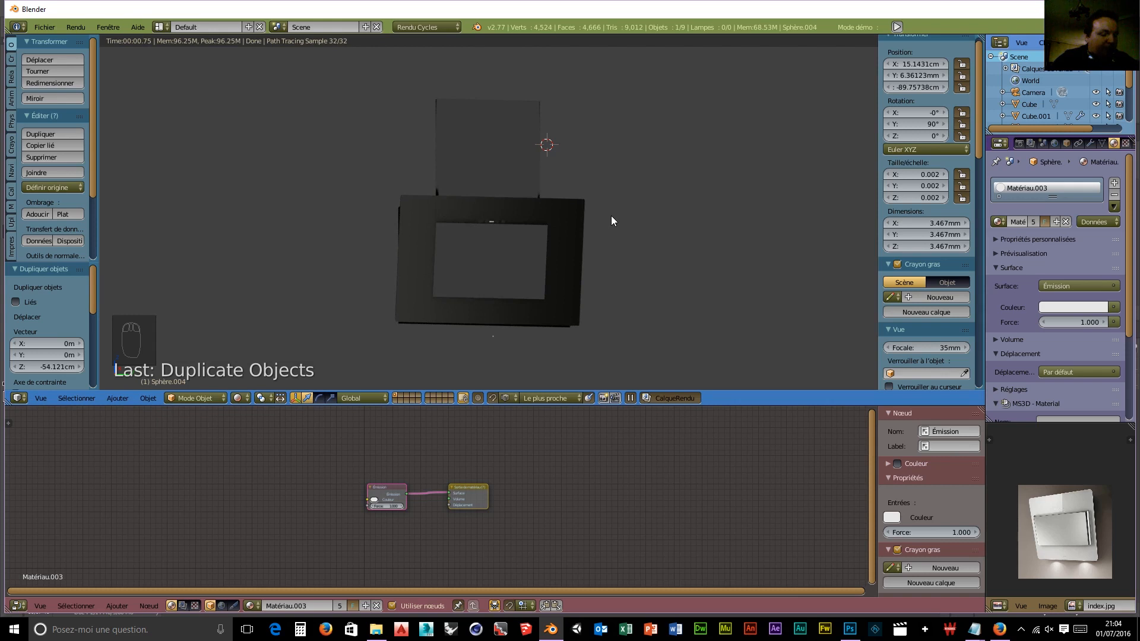
# Step: Enlarge the copied sphere below the hood to about 3 cm and show the scene in wireframe
pyautogui.press('s')
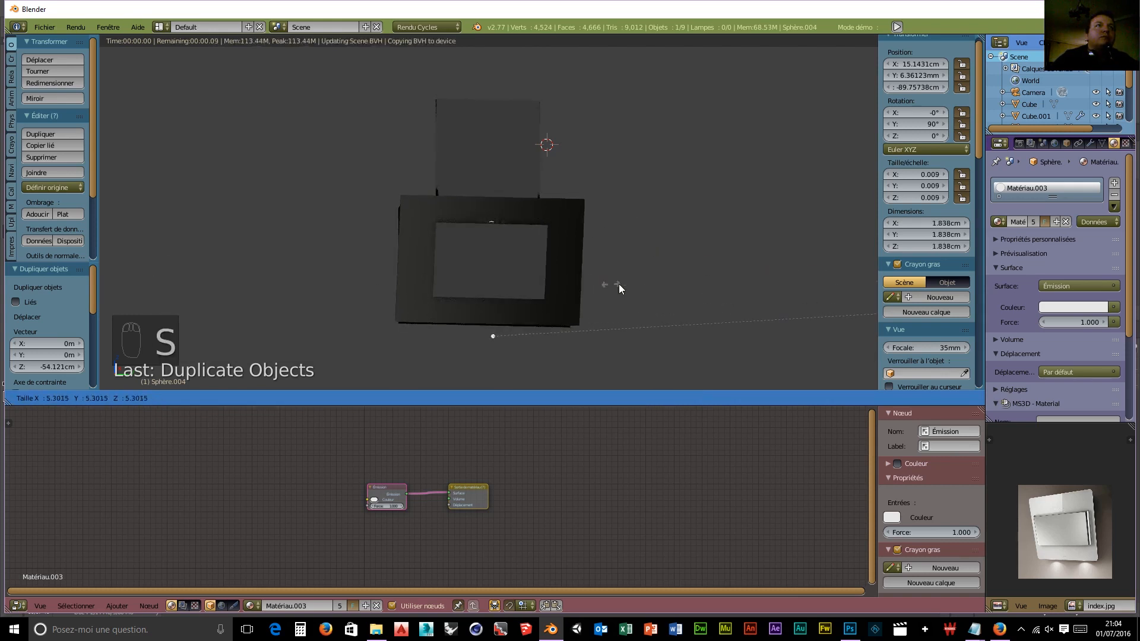
pyautogui.click(324, 300)
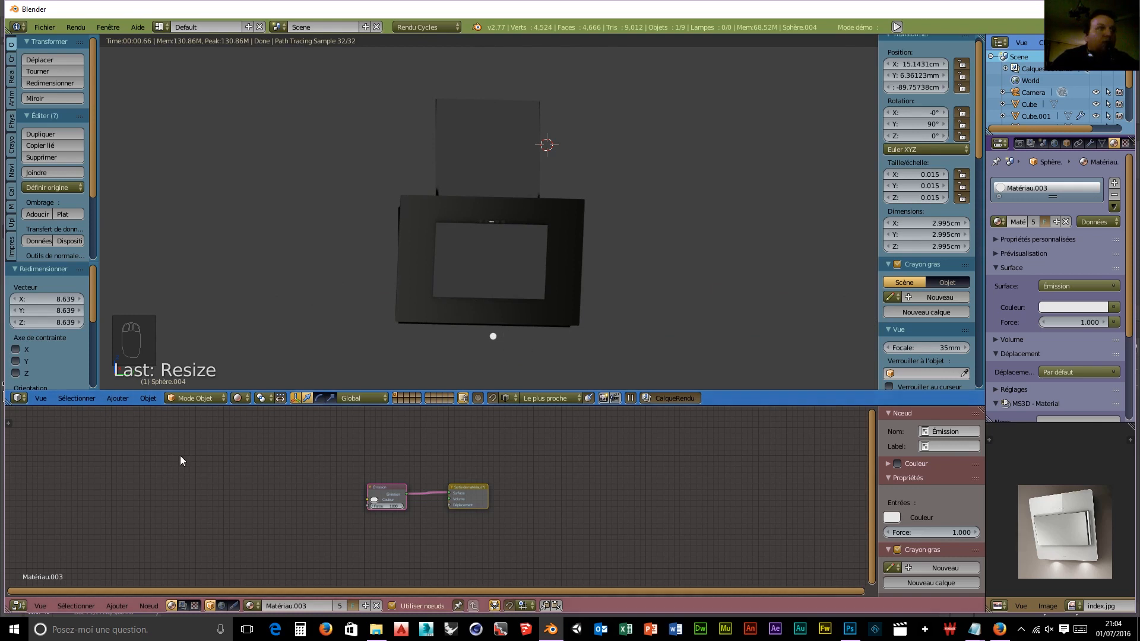
pyautogui.click(240, 397)
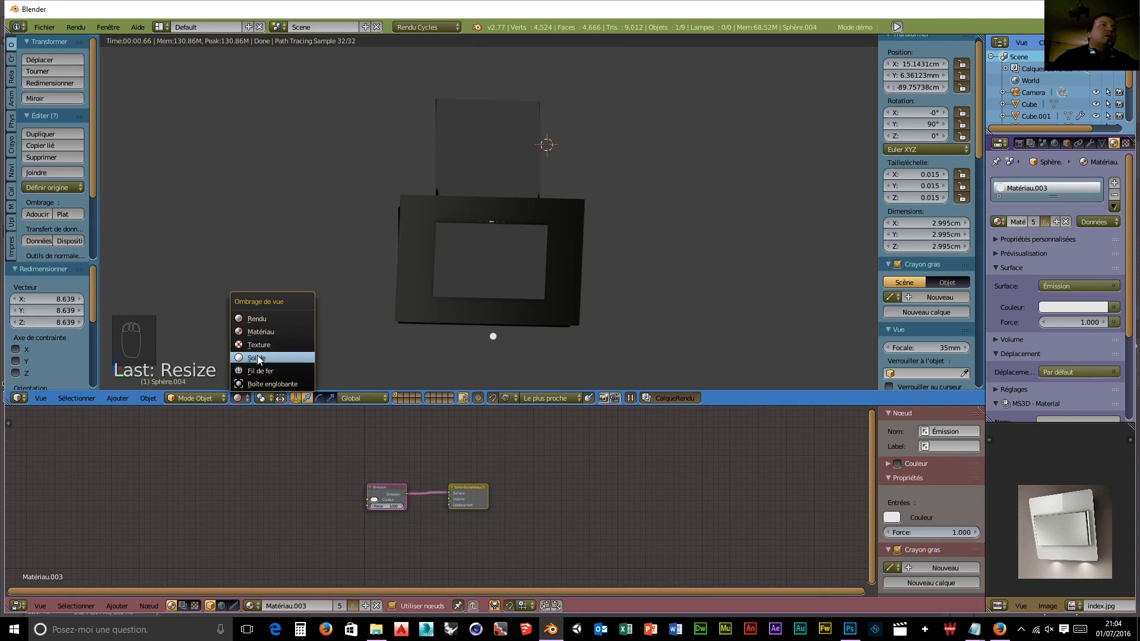
pyautogui.click(259, 371)
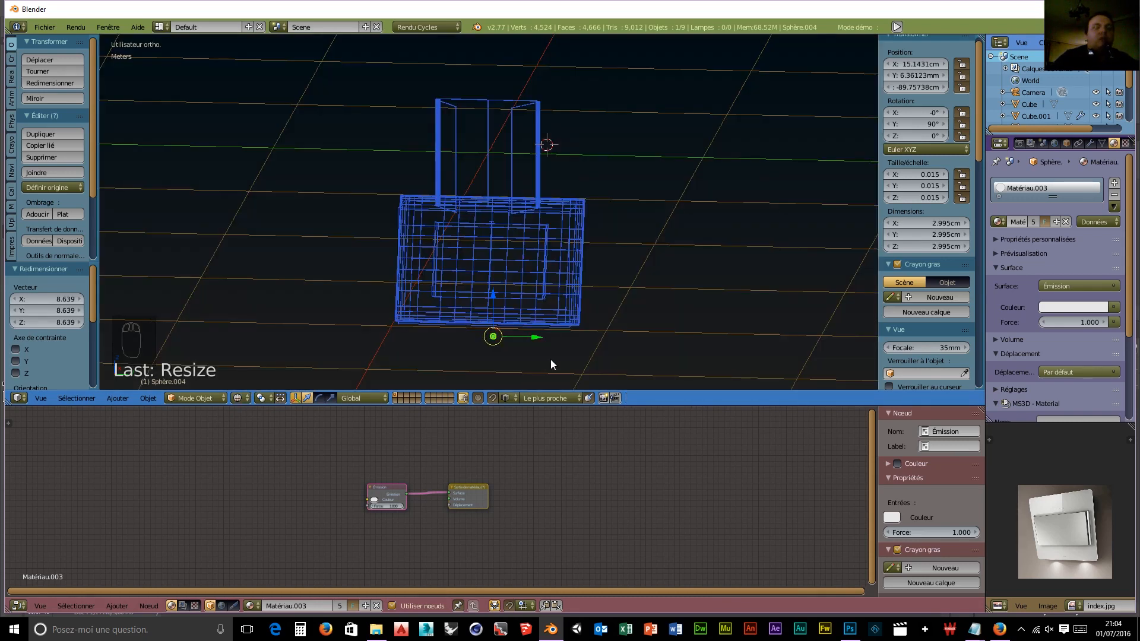
# Step: Move the large sphere to the hood's underside, about -25.5 cm along X, 11 cm along Z and -15.9 cm along Y
pyautogui.press('KP_1')
pyautogui.moveTo(520, 336); pyautogui.dragTo(466, 336)
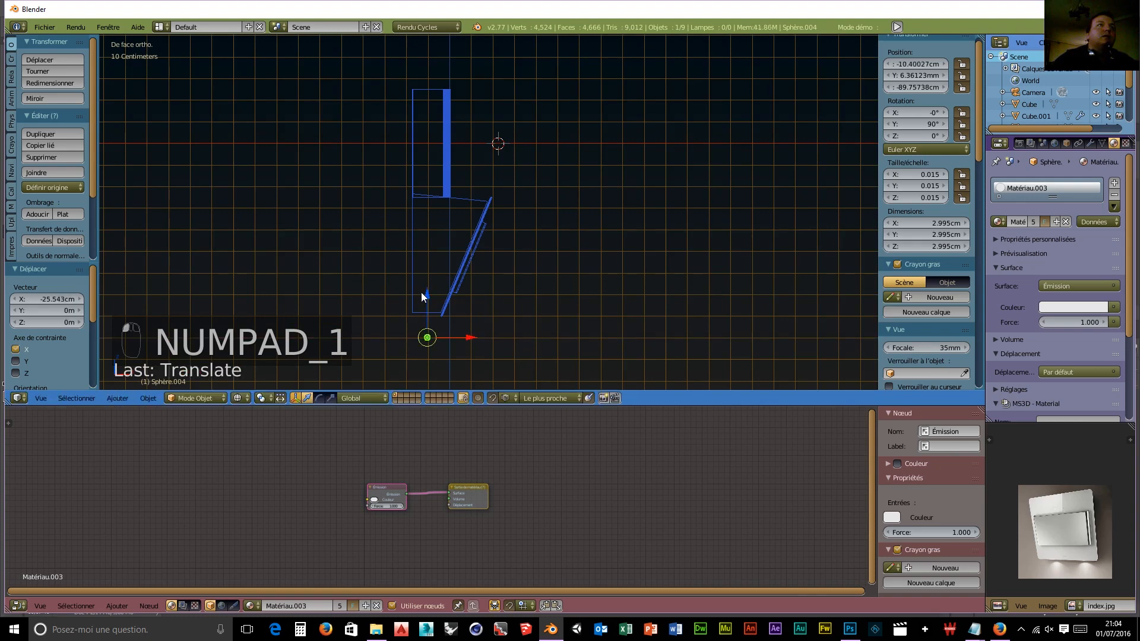
pyautogui.moveTo(425, 294); pyautogui.dragTo(427, 270)
pyautogui.moveTo(522, 322); pyautogui.dragTo(489, 365, button='middle')
pyautogui.press('KP_3')
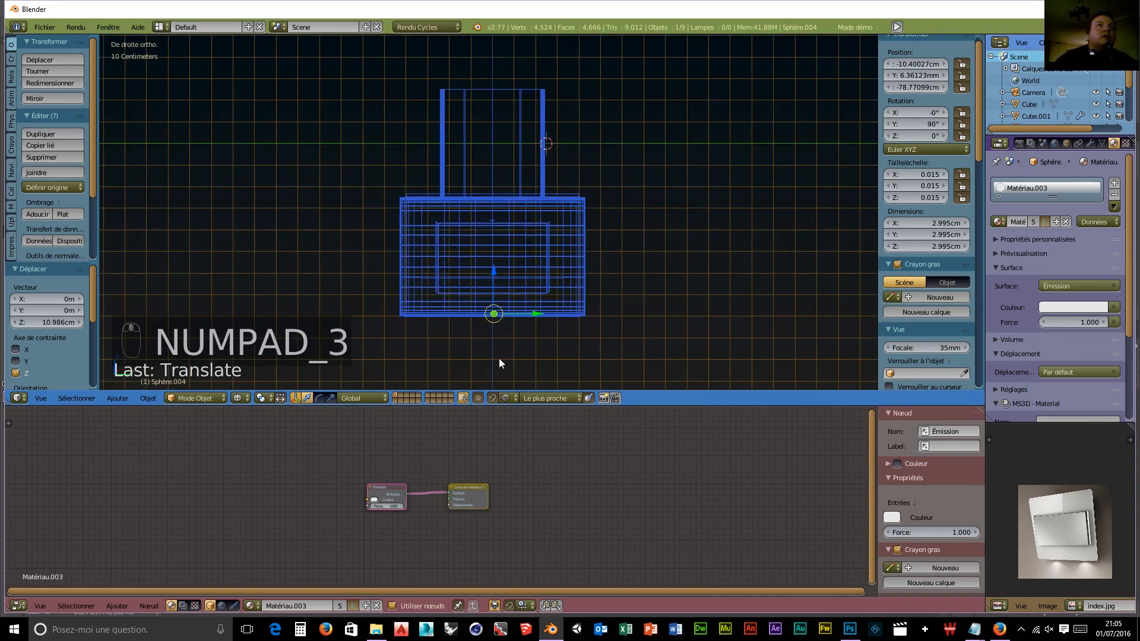
pyautogui.moveTo(536, 315); pyautogui.dragTo(502, 317)
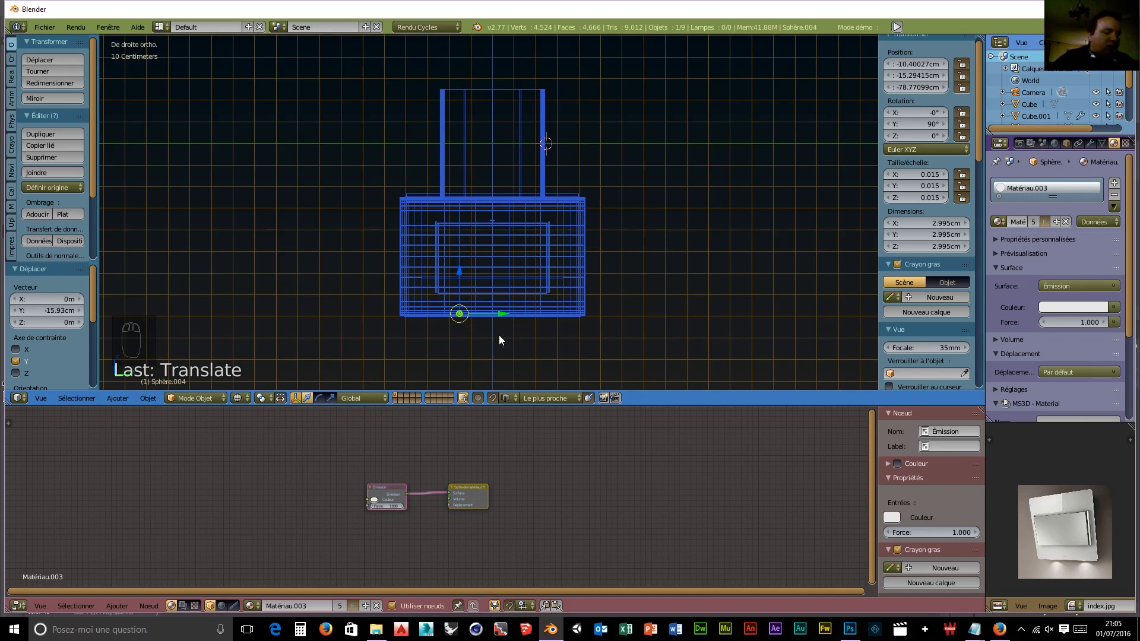
# Step: Duplicate the large sphere about 31 cm along Y and show the scene in Rendered shading
pyautogui.hotkey('shift', 'd')
pyautogui.press('y')
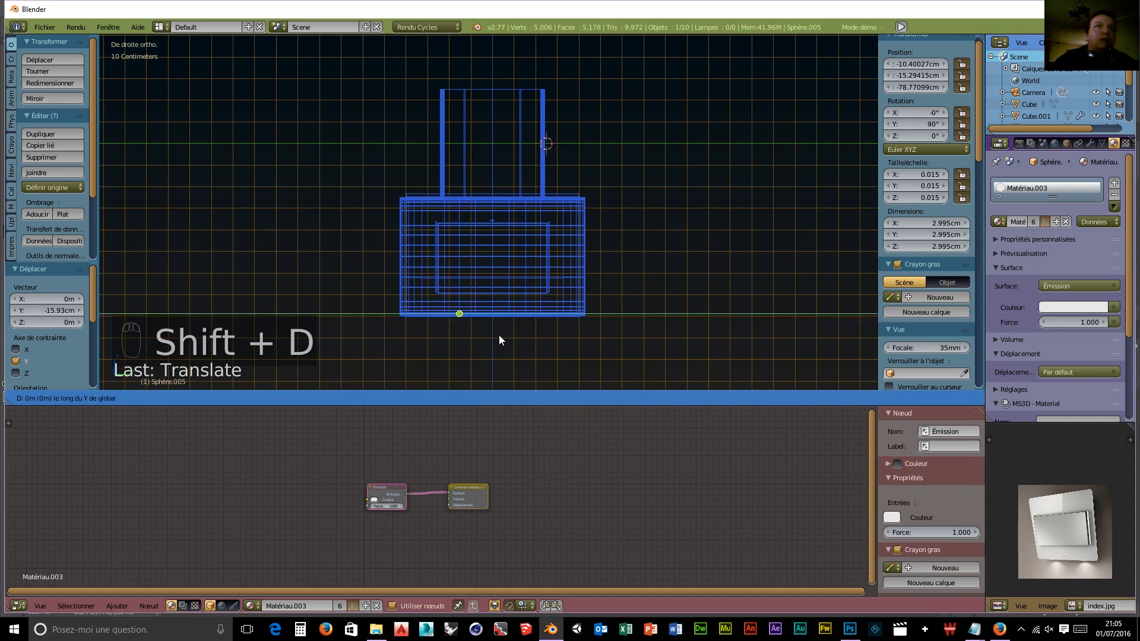
pyautogui.click(565, 353)
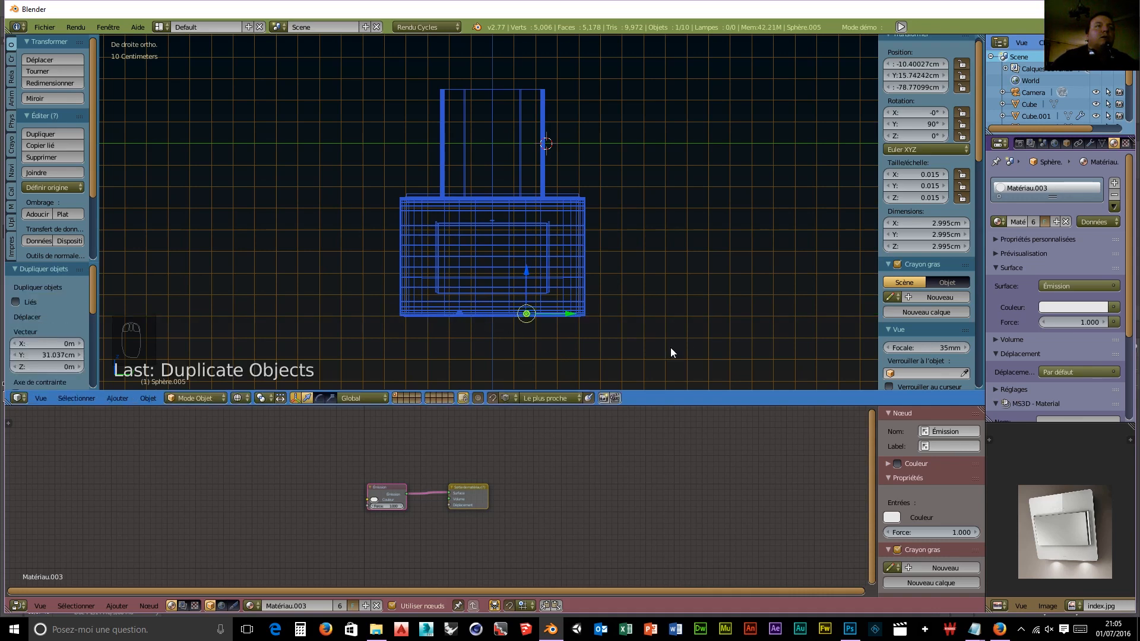
pyautogui.hotkey('shift', 'z')
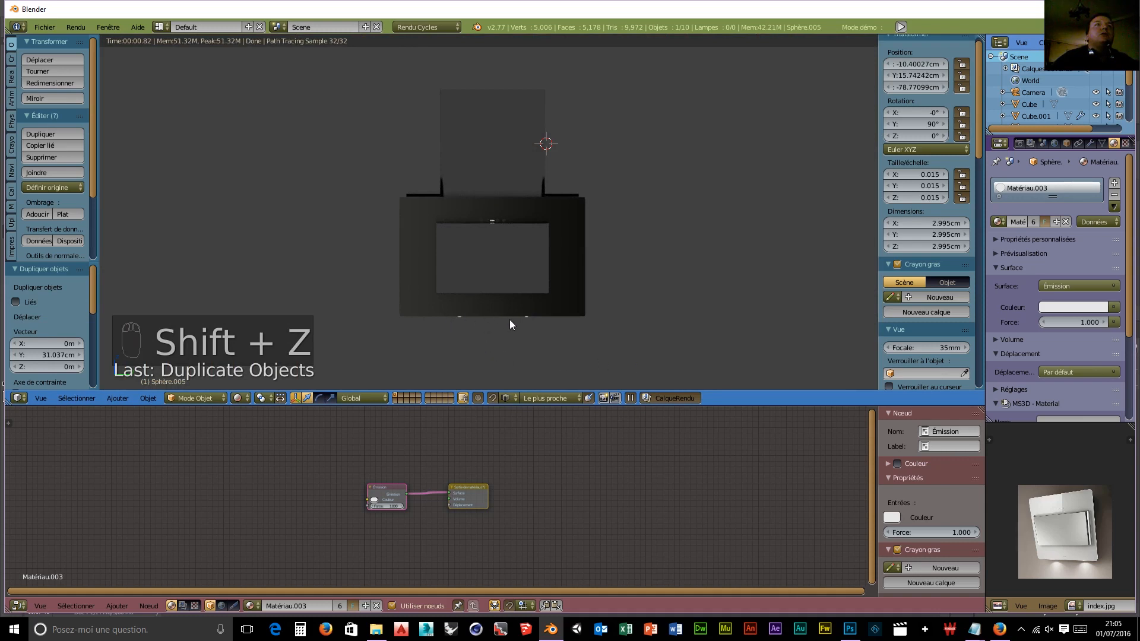
# Step: Select one of the small indicator spheres above the panel and set its emission strength to 0.7
pyautogui.rightClick(491, 220)
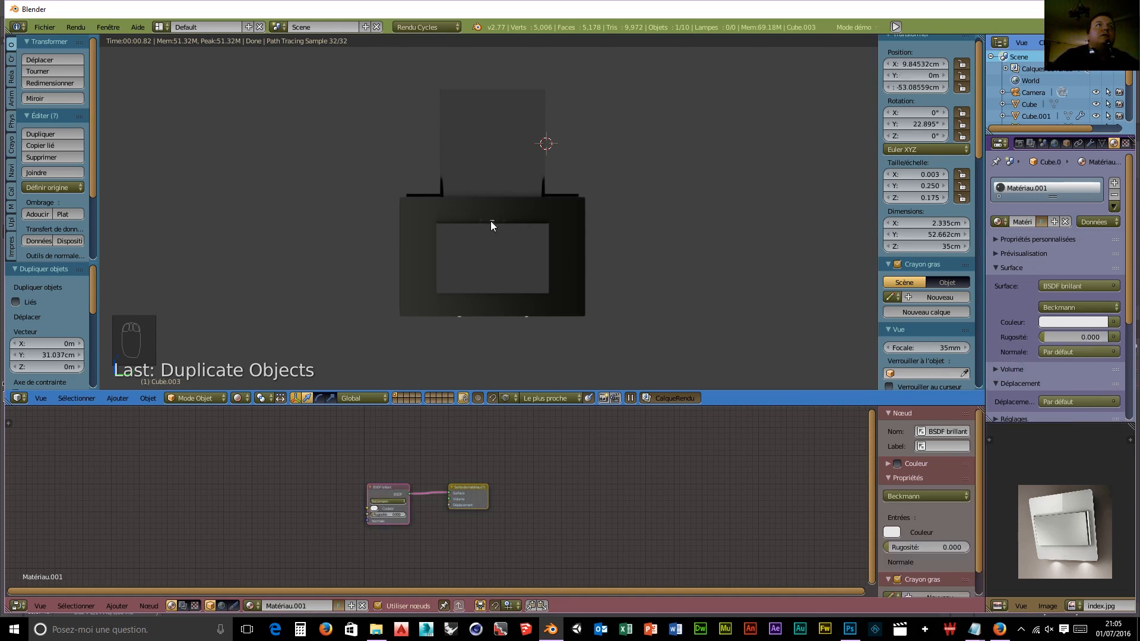
pyautogui.rightClick(490, 220)
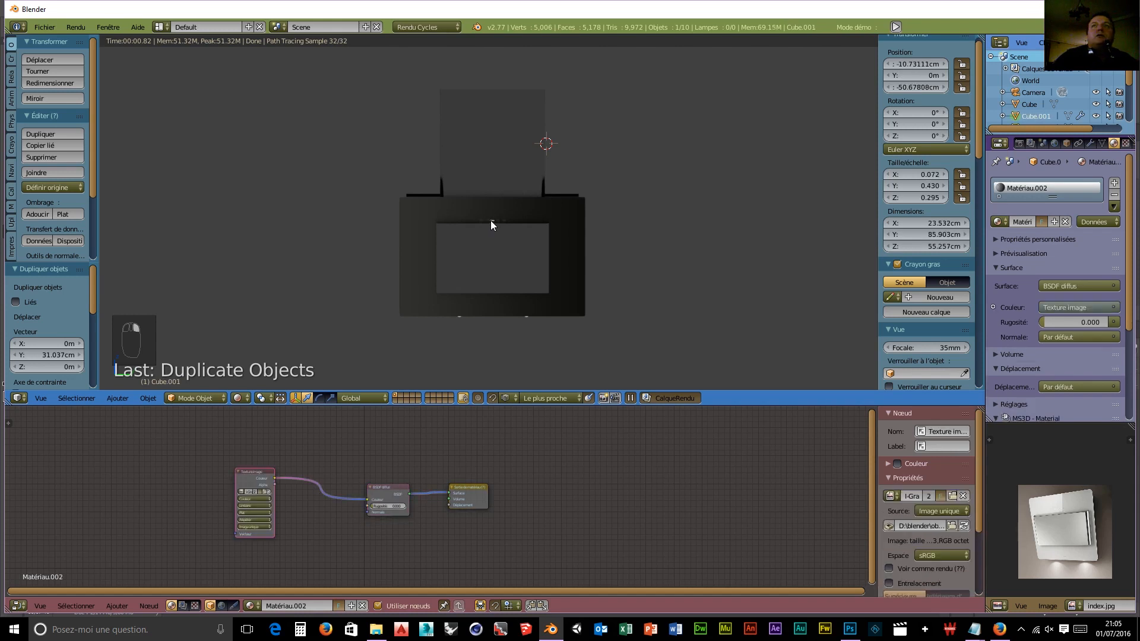
pyautogui.rightClick(490, 220)
pyautogui.click(1042, 322)
pyautogui.write('1.0')
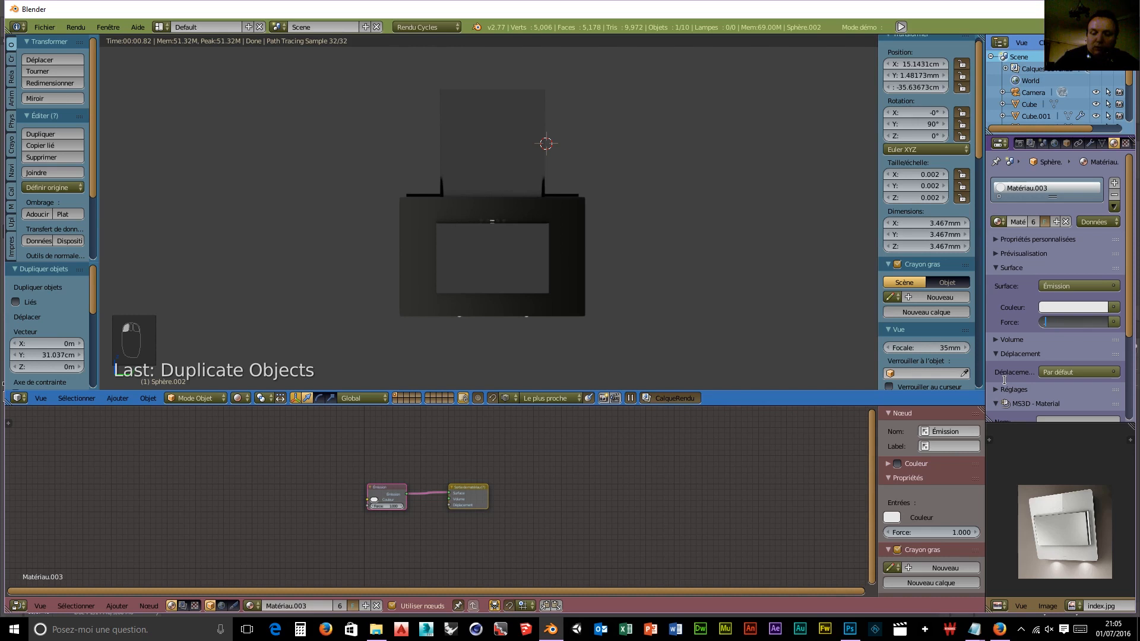
pyautogui.write('.7')
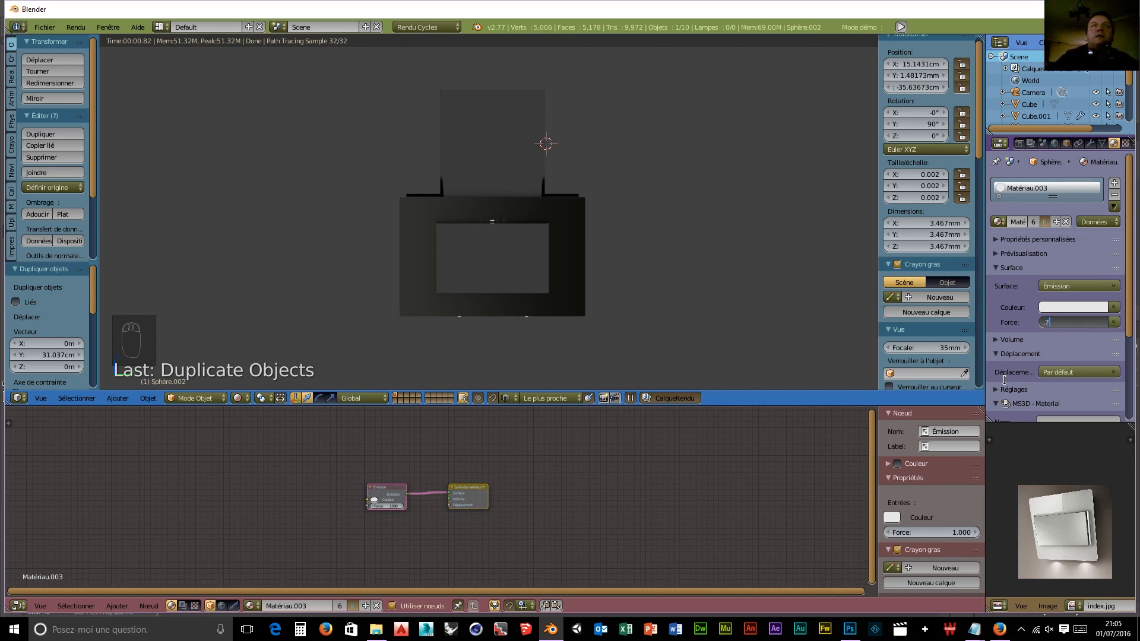
pyautogui.press('Return')
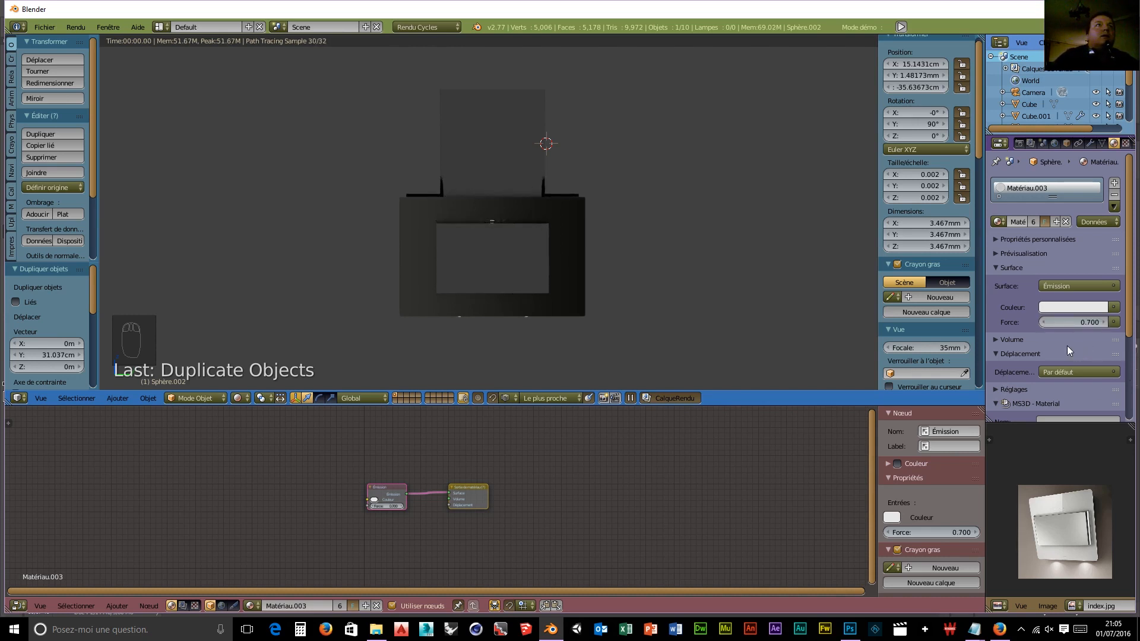
# Step: Give the hood body its own copy of the image-textured material and enable the copy's fake user
pyautogui.rightClick(459, 316)
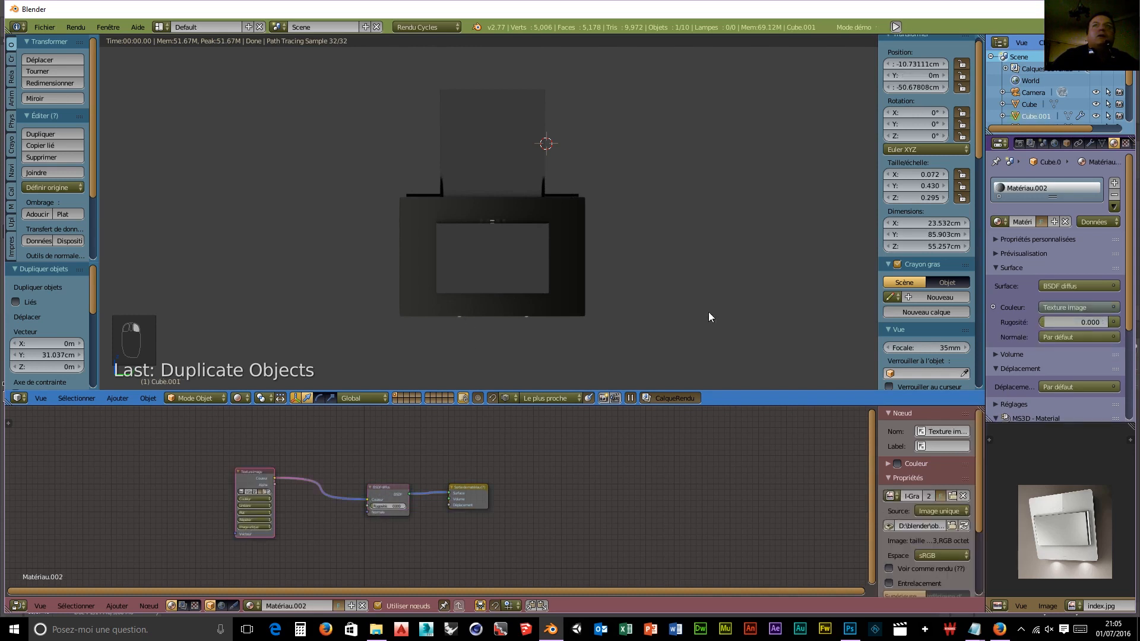
pyautogui.click(1054, 222)
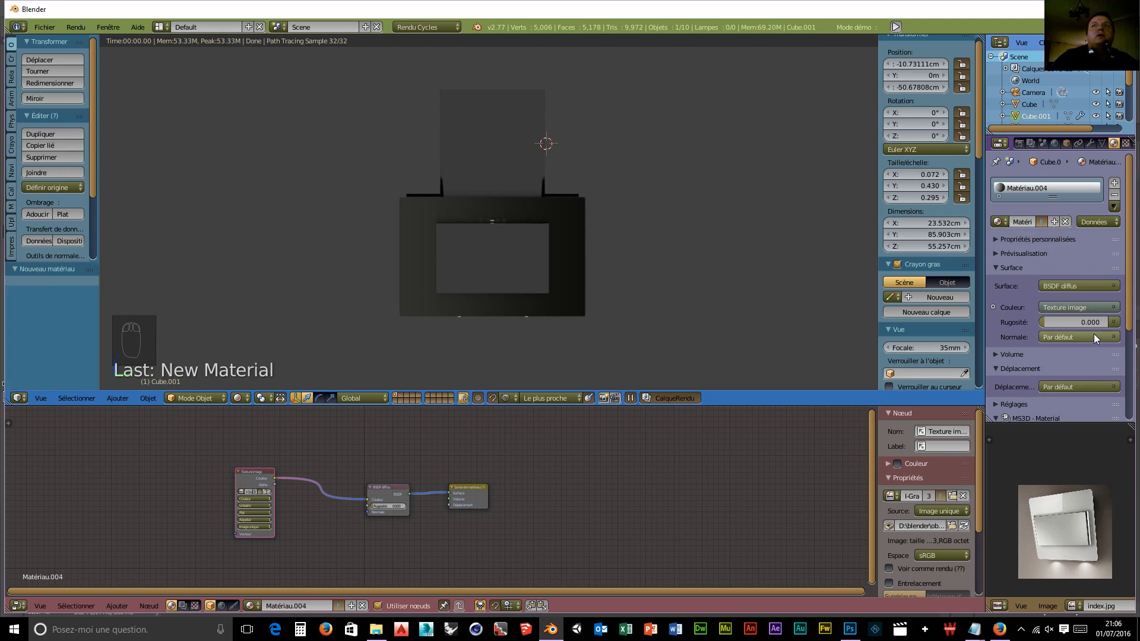
pyautogui.click(1041, 222)
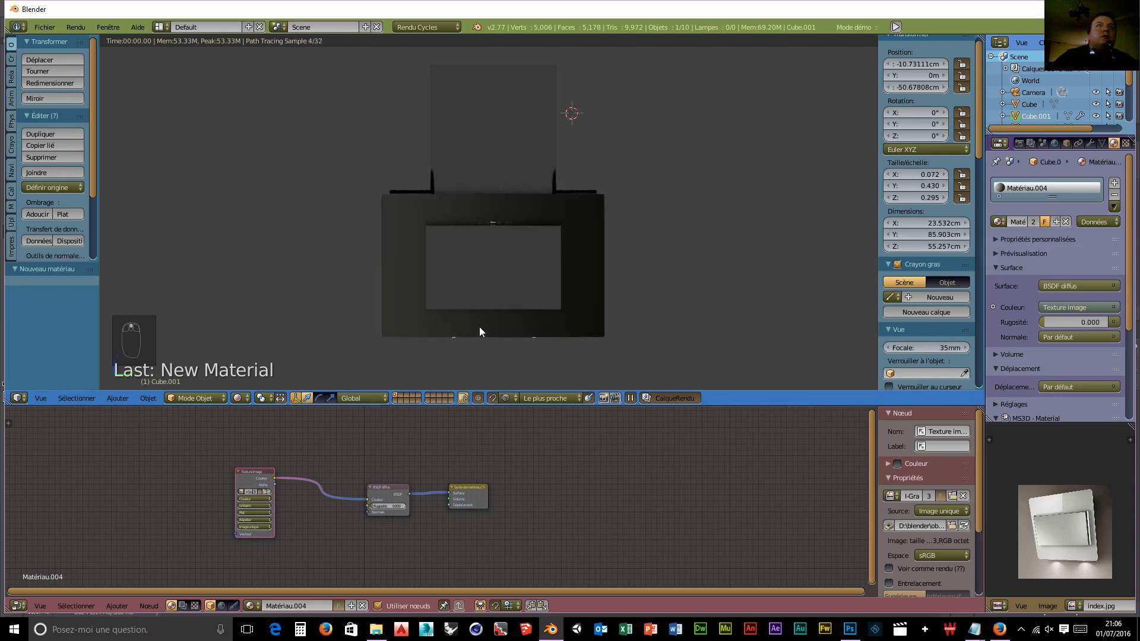
# Step: Give the first large sphere under the hood its own copy of the emission material with a strength of about 668
pyautogui.scroll(2, 479, 326)
pyautogui.moveTo(480, 314); pyautogui.dragTo(542, 201, button='middle')
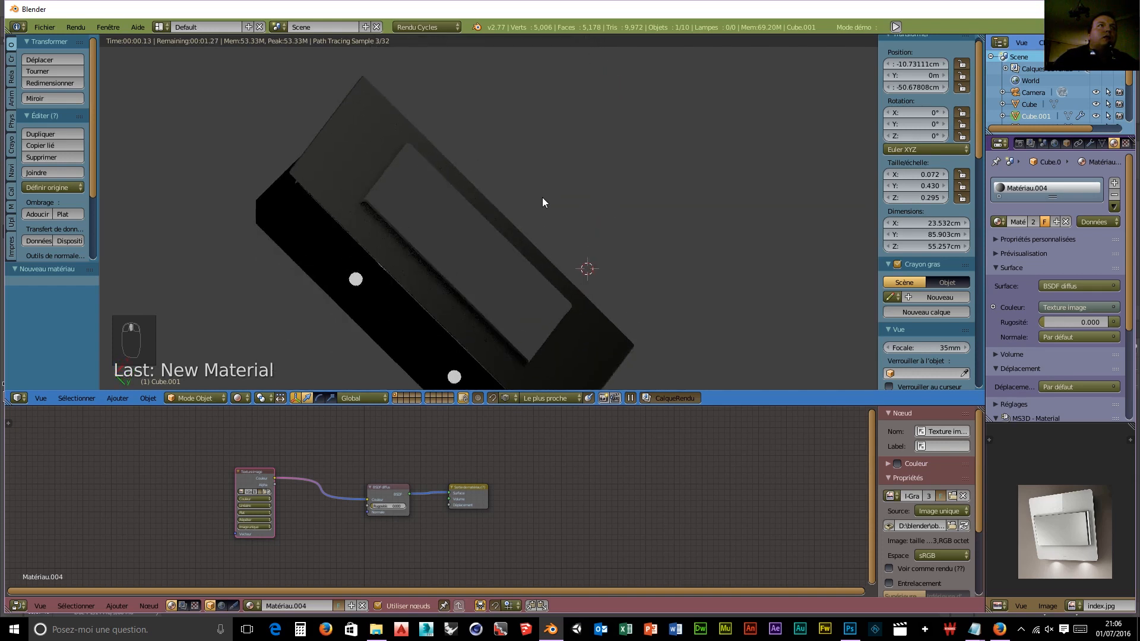
pyautogui.rightClick(357, 279)
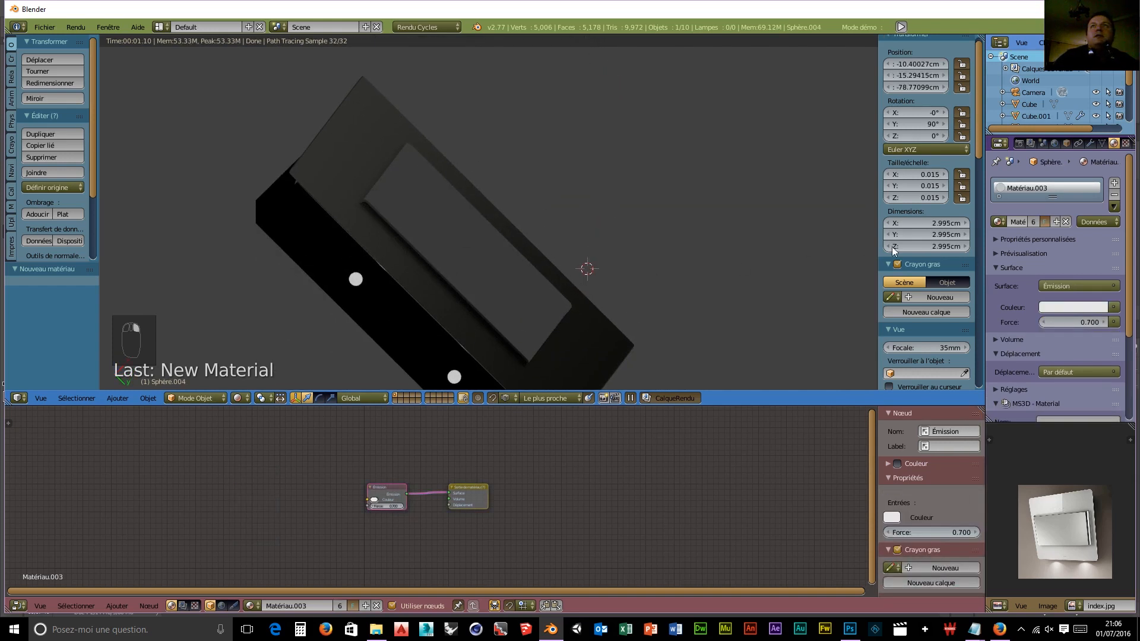
pyautogui.click(1056, 221)
pyautogui.moveTo(1097, 323)
pyautogui.mouseDown()
pyautogui.moveTo(1137, 323)
pyautogui.moveTo(1103, 322)
pyautogui.mouseUp()
pyautogui.moveTo(483, 227); pyautogui.dragTo(460, 317, button='middle')
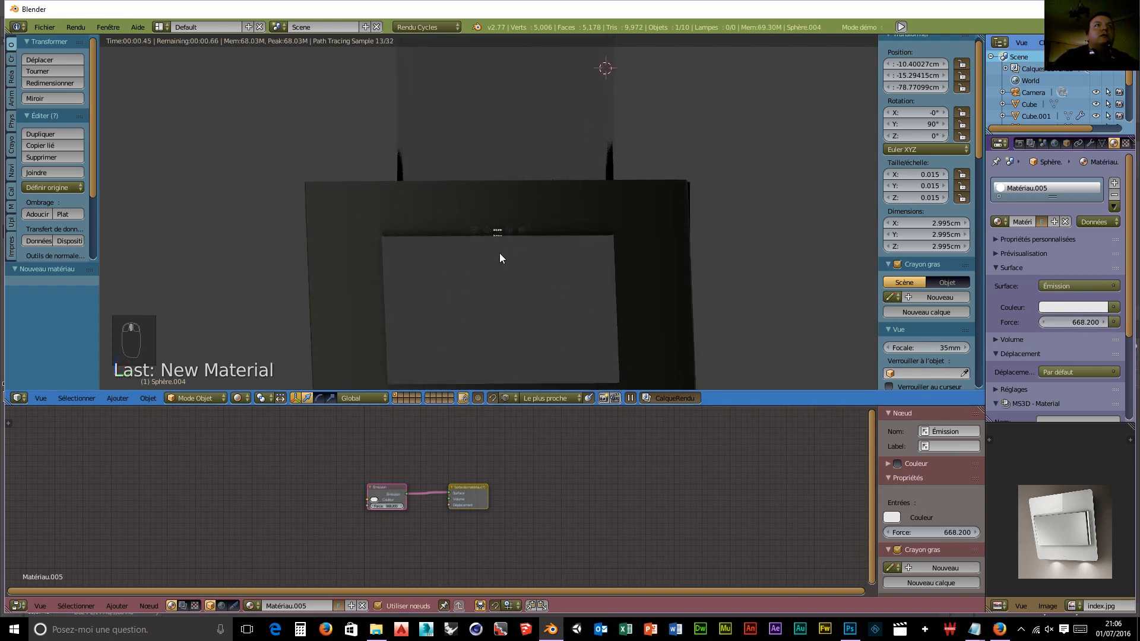
# Step: Assign the brighter emission material Matériau.005 to the second large sphere under the hood
pyautogui.moveTo(509, 237); pyautogui.dragTo(600, 147, button='middle')
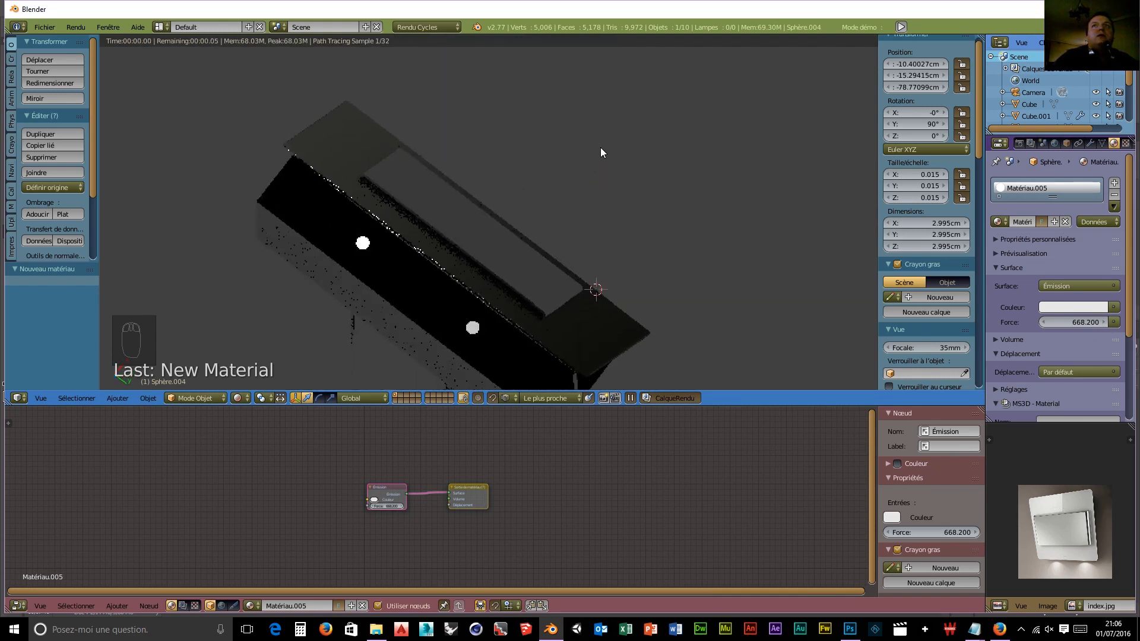
pyautogui.rightClick(473, 327)
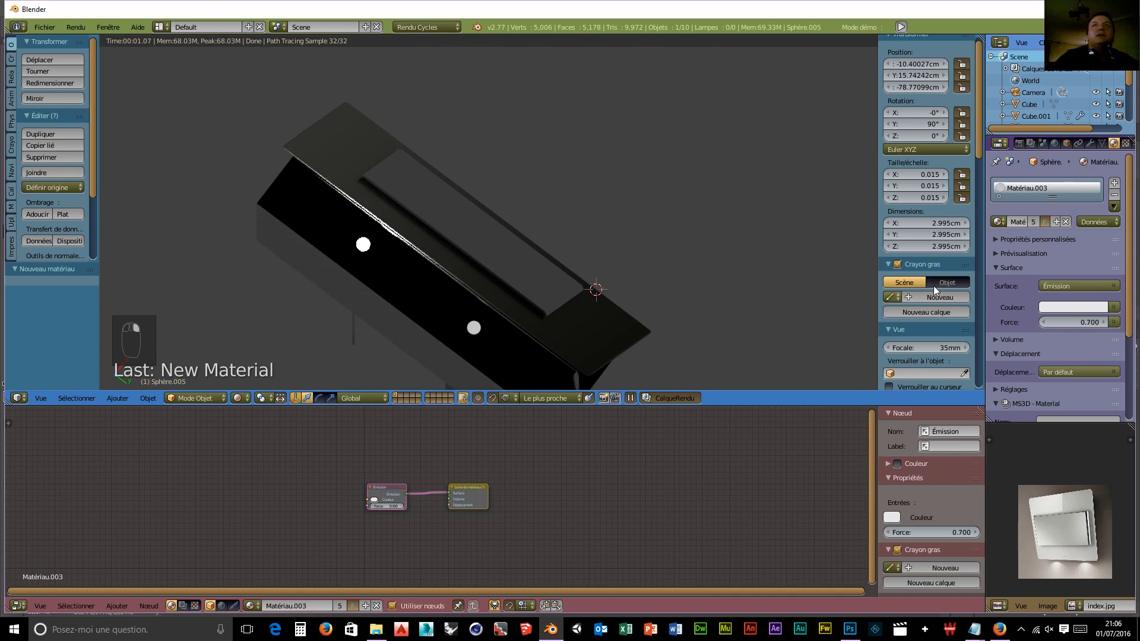
pyautogui.click(1001, 223)
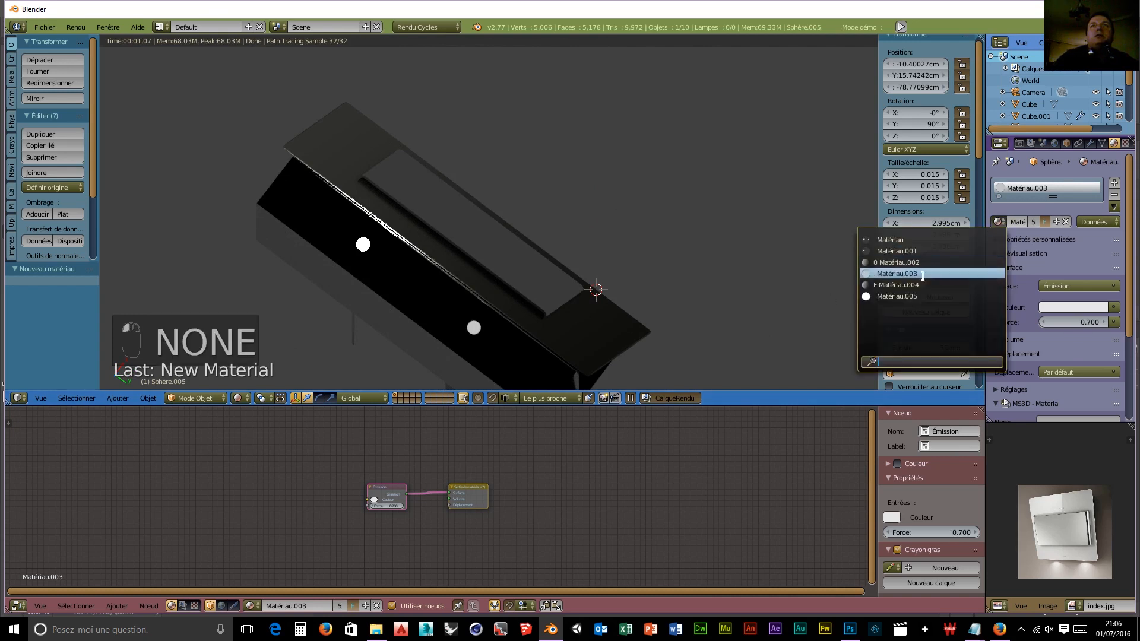
pyautogui.click(915, 295)
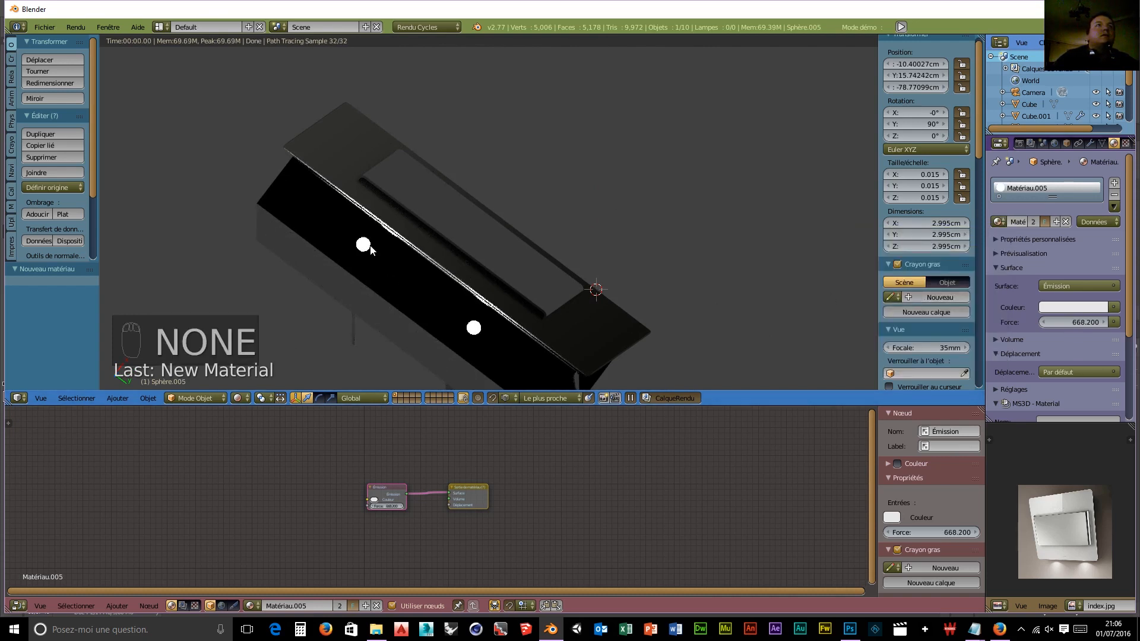
# Step: Insert a Mix Shader between the Diffuse BSDF and the Material Output in the hood body's node tree
pyautogui.moveTo(365, 251); pyautogui.dragTo(497, 293, button='middle')
pyautogui.rightClick(558, 201)
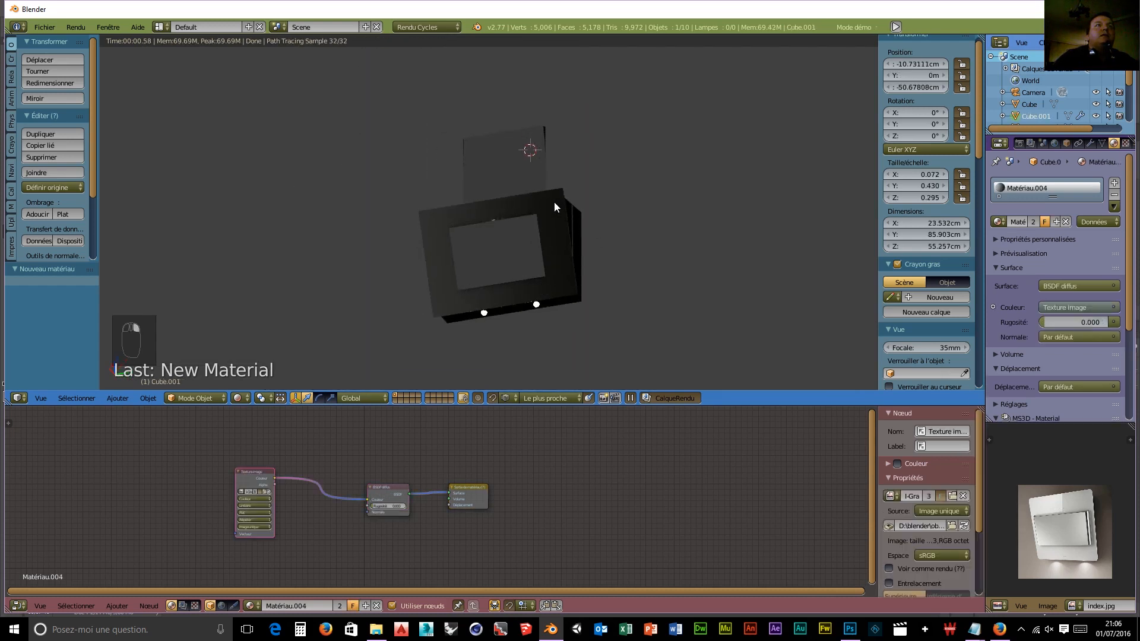
pyautogui.scroll(-1, 487, 525)
pyautogui.moveTo(464, 532); pyautogui.dragTo(577, 501, button='middle')
pyautogui.moveTo(518, 460); pyautogui.dragTo(494, 456)
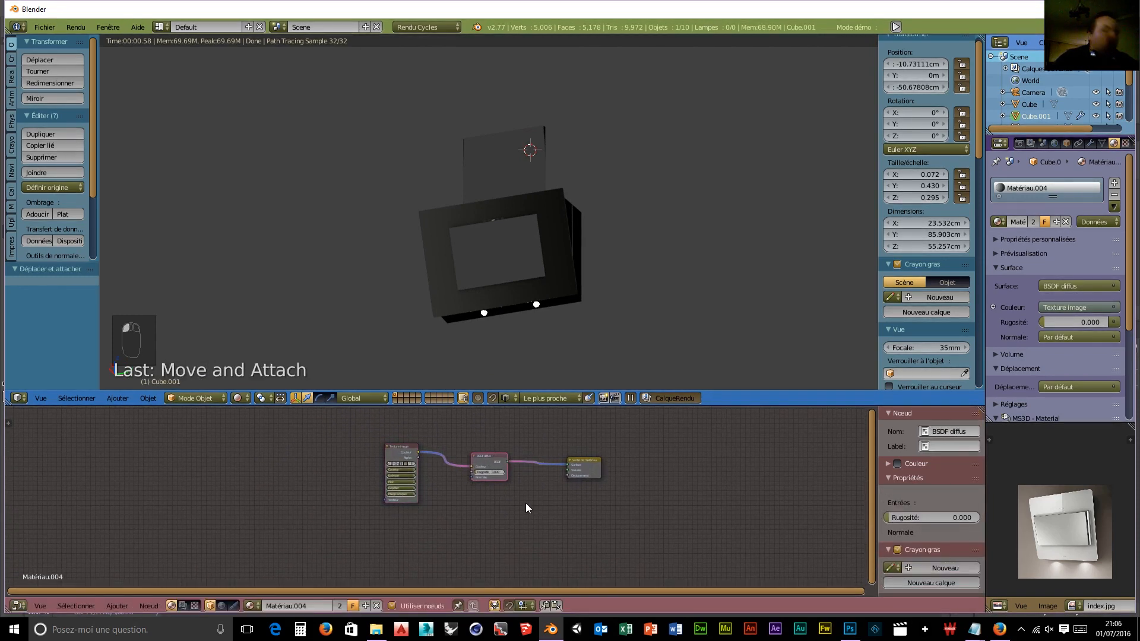
pyautogui.hotkey('shift', 'a')
pyautogui.moveTo(525, 504)
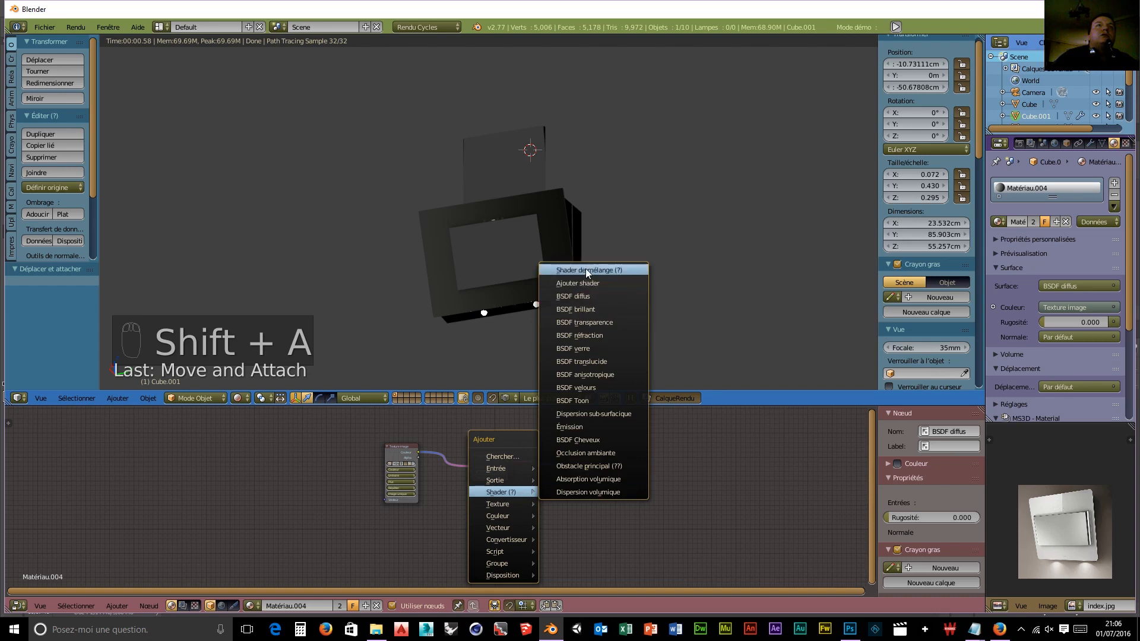
pyautogui.click(585, 268)
pyautogui.click(521, 440)
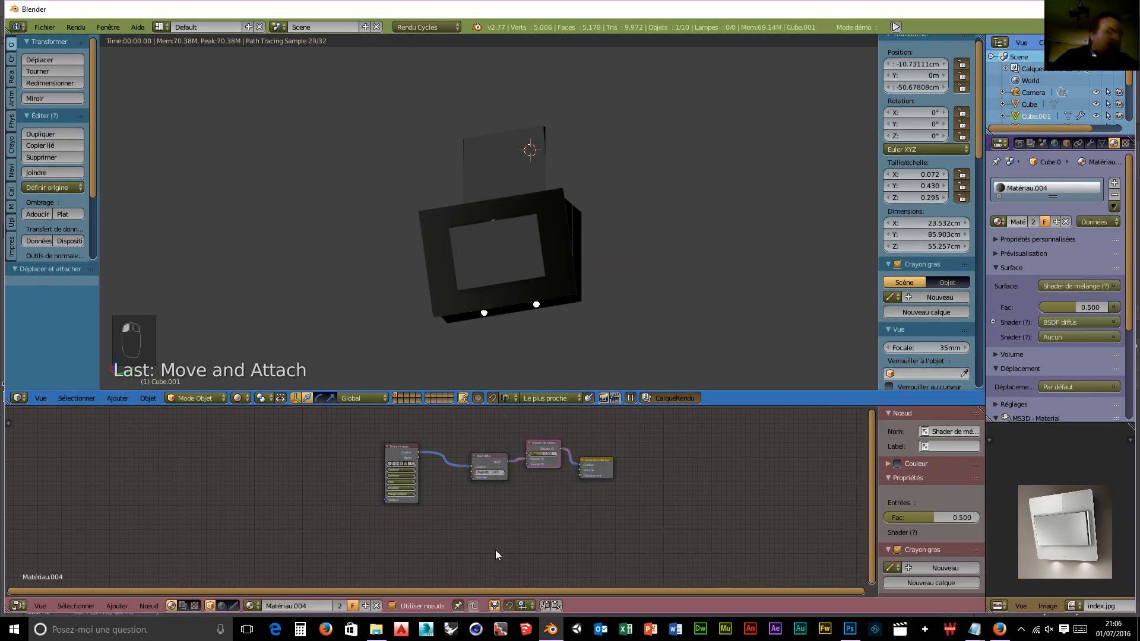
# Step: Add a Glossy BSDF with Beckmann distribution and place it below the Diffuse BSDF node
pyautogui.hotkey('shift', 'a')
pyautogui.moveTo(470, 514)
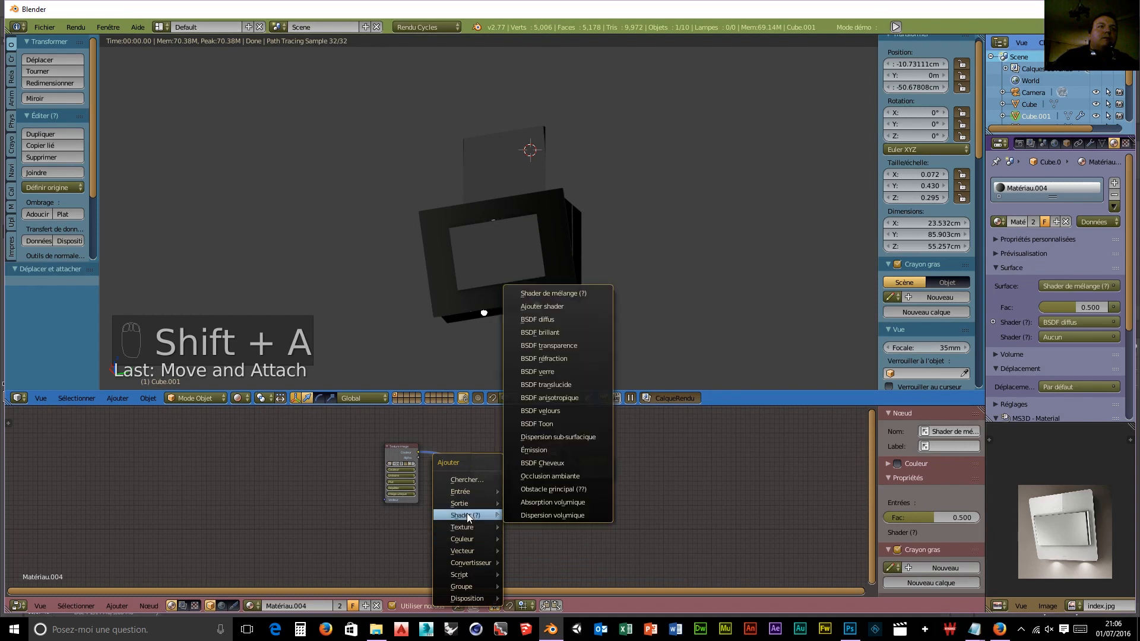
pyautogui.click(549, 333)
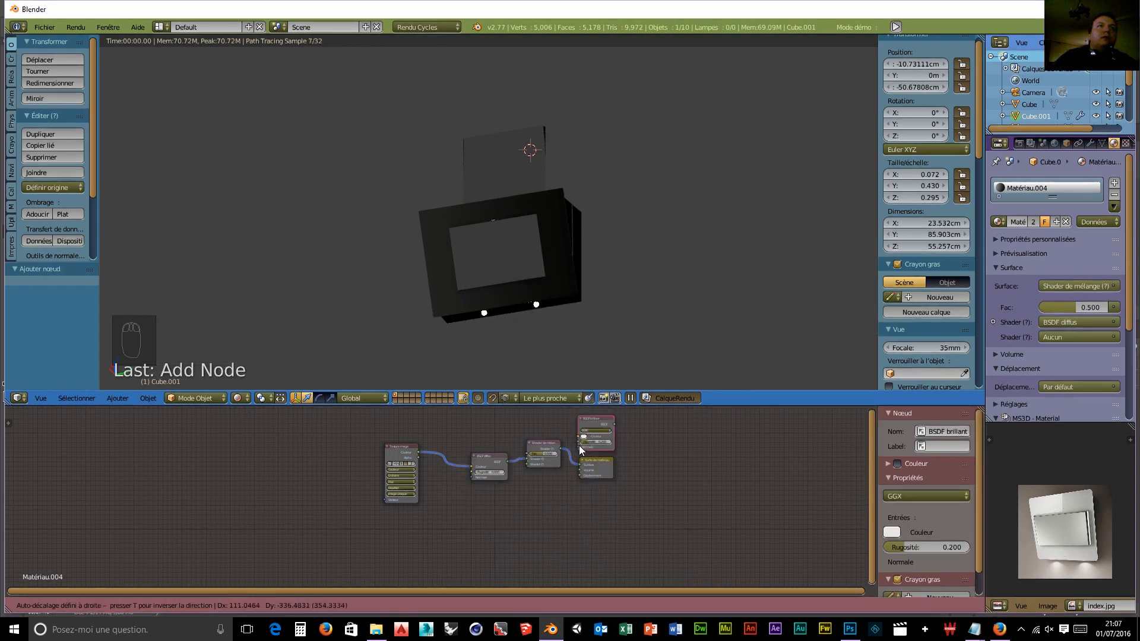
pyautogui.click(467, 497)
pyautogui.click(486, 512)
pyautogui.click(485, 505)
pyautogui.moveTo(479, 524); pyautogui.dragTo(469, 524)
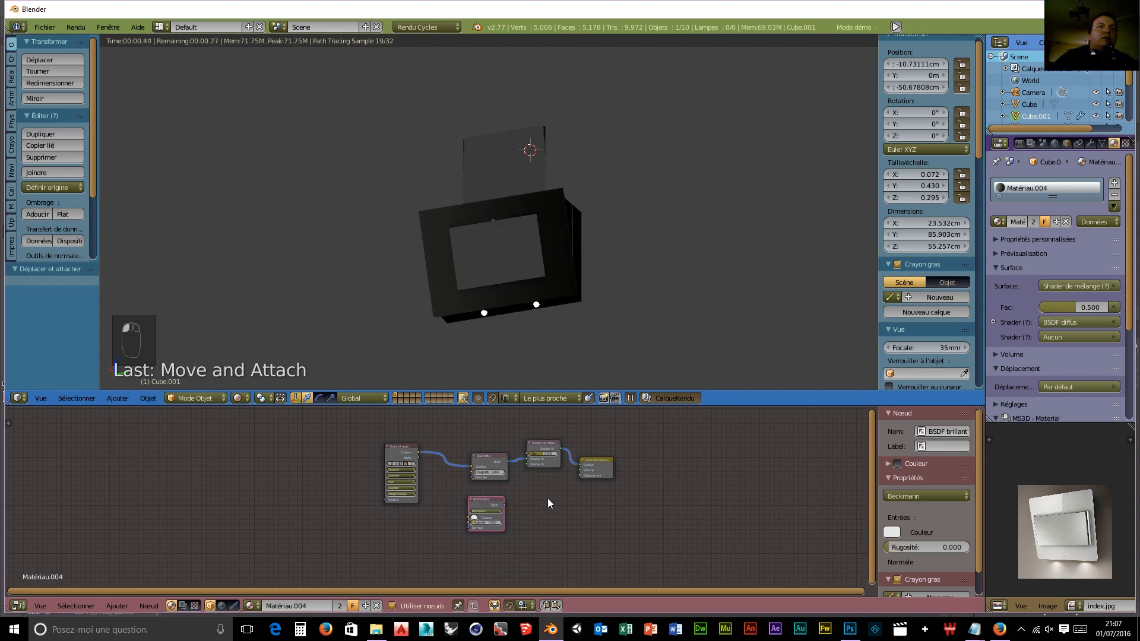
# Step: Link the Glossy BSDF to the Mix Shader's second shader input and reposition the mix and output nodes
pyautogui.moveTo(504, 504); pyautogui.dragTo(527, 464)
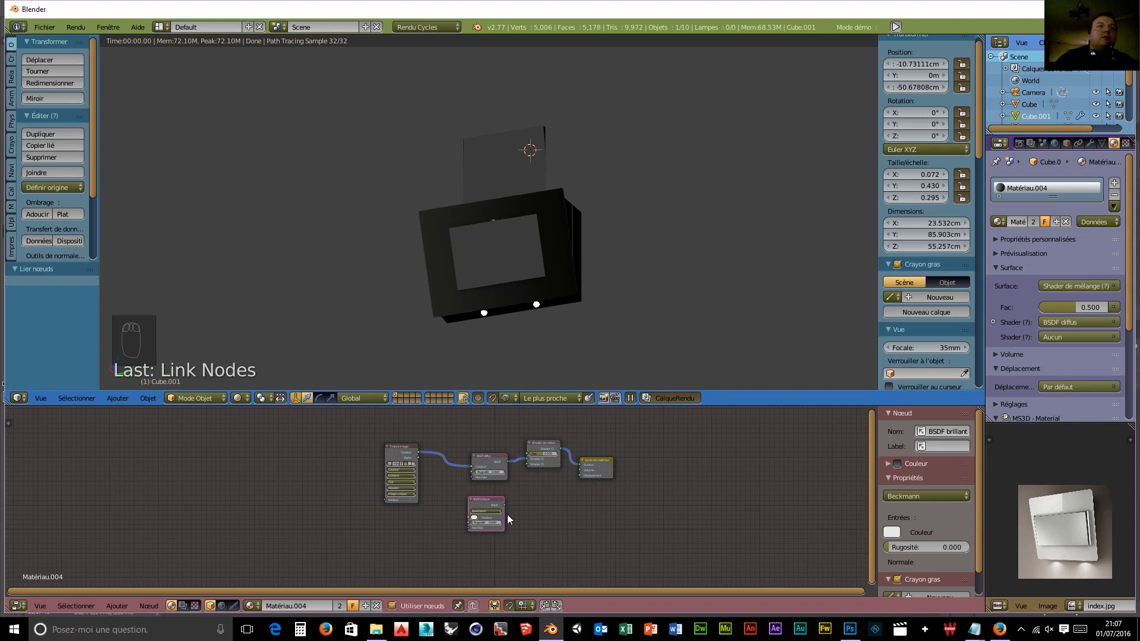
pyautogui.moveTo(504, 504); pyautogui.dragTo(559, 496)
pyautogui.click(558, 454)
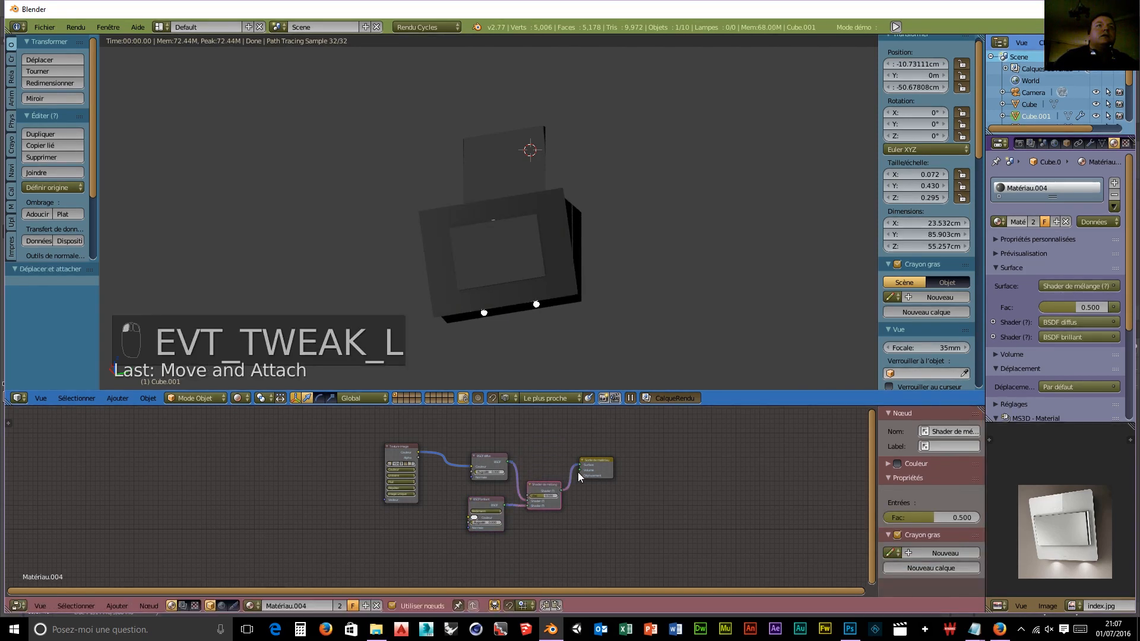
pyautogui.moveTo(600, 461); pyautogui.dragTo(644, 508)
# Step: Inspect the rendered hood from several angles, and switch the view to perspective projection with Wireframe shading
pyautogui.scroll(3, 630, 328)
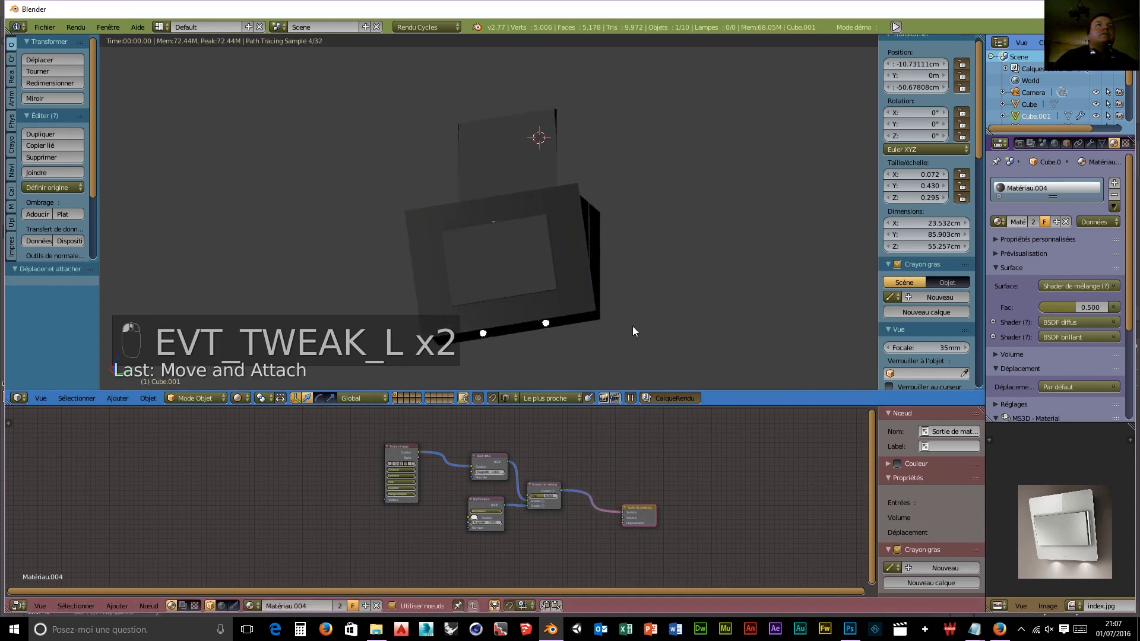
pyautogui.moveTo(658, 308); pyautogui.dragTo(570, 38, button='middle')
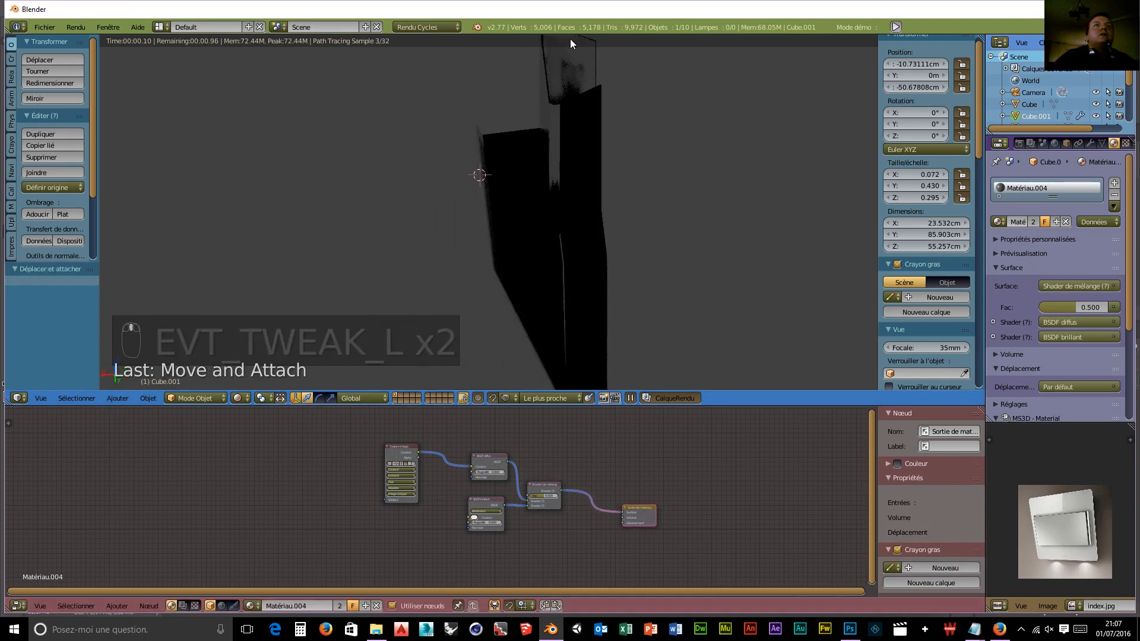
pyautogui.moveTo(658, 152); pyautogui.dragTo(714, 109, button='middle')
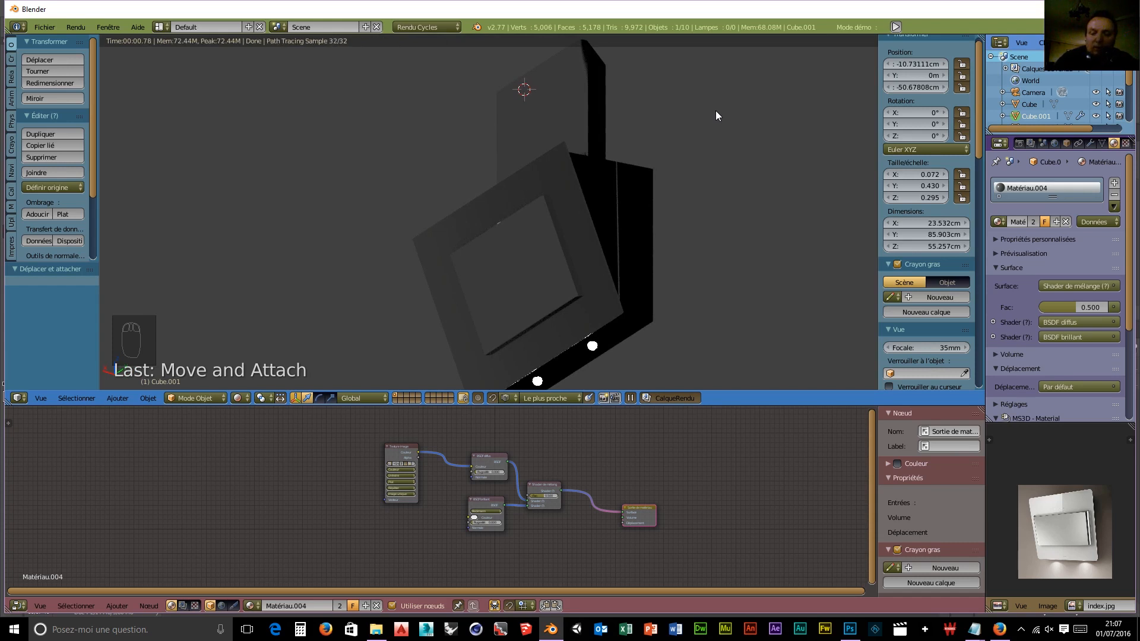
pyautogui.press('KP_5')
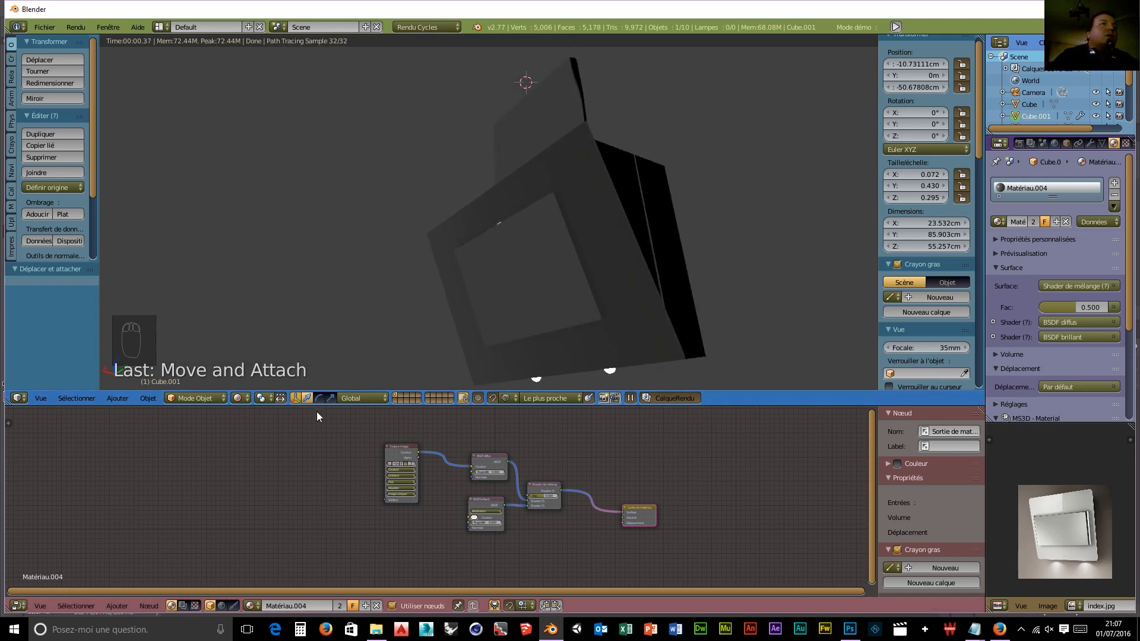
pyautogui.click(242, 399)
pyautogui.click(251, 372)
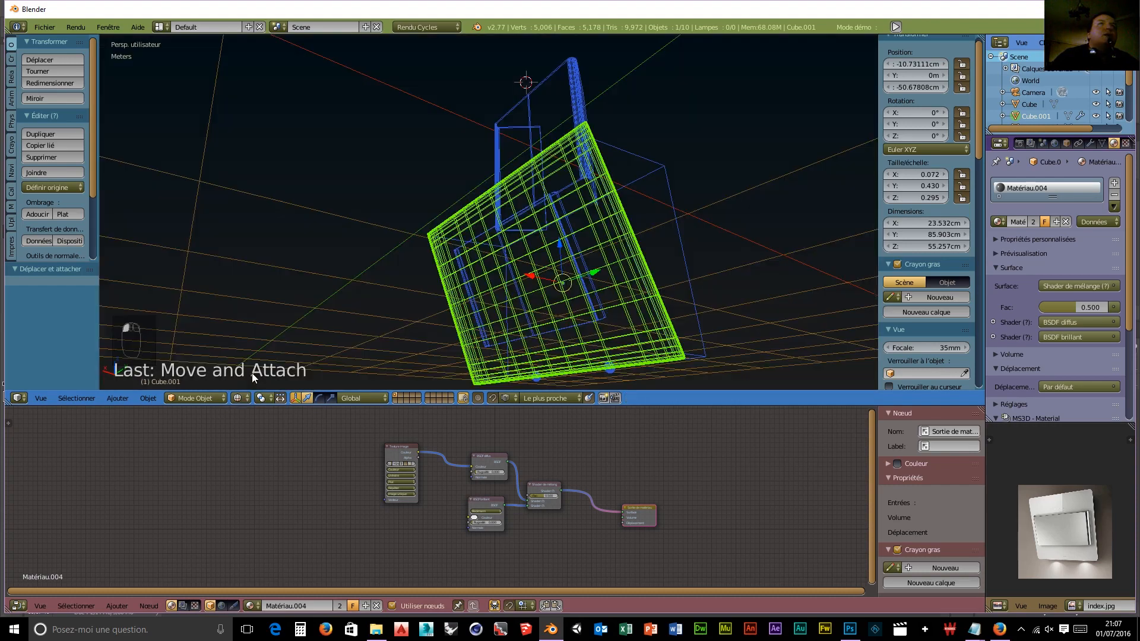
# Step: Switch the viewport to Rendered shading and examine the indicator spheres along the inner panel's upper edge up close
pyautogui.moveTo(565, 303)
pyautogui.mouseDown(button='middle')
pyautogui.moveTo(536, 371)
pyautogui.moveTo(710, 325)
pyautogui.moveTo(867, 316)
pyautogui.moveTo(675, 322)
pyautogui.moveTo(509, 298)
pyautogui.moveTo(572, 351)
pyautogui.moveTo(666, 355)
pyautogui.moveTo(443, 338)
pyautogui.moveTo(550, 347)
pyautogui.moveTo(651, 335)
pyautogui.moveTo(501, 333)
pyautogui.moveTo(541, 313)
pyautogui.mouseUp(button='middle')
pyautogui.scroll(5, 503, 333)
pyautogui.scroll(3, 543, 309)
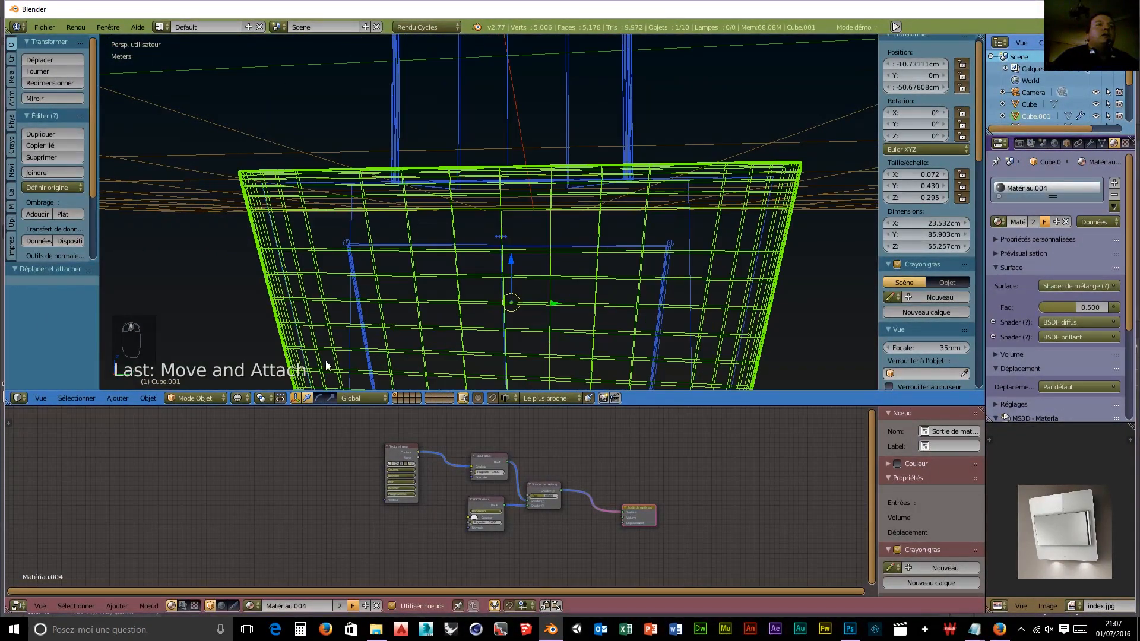
pyautogui.click(240, 397)
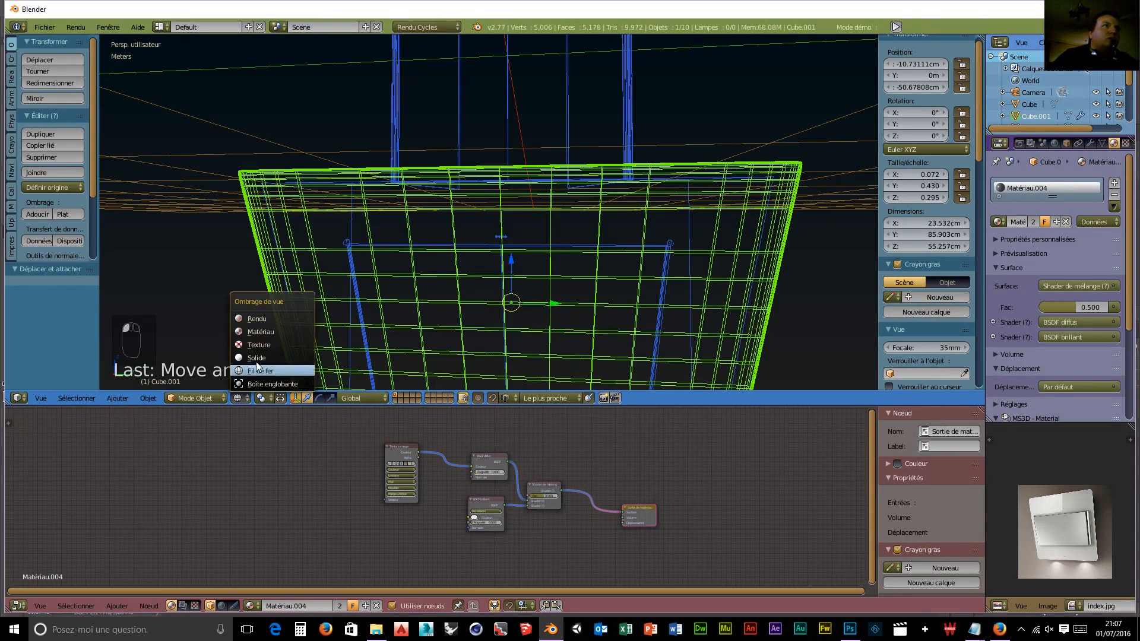
pyautogui.click(254, 318)
pyautogui.scroll(5, 567, 298)
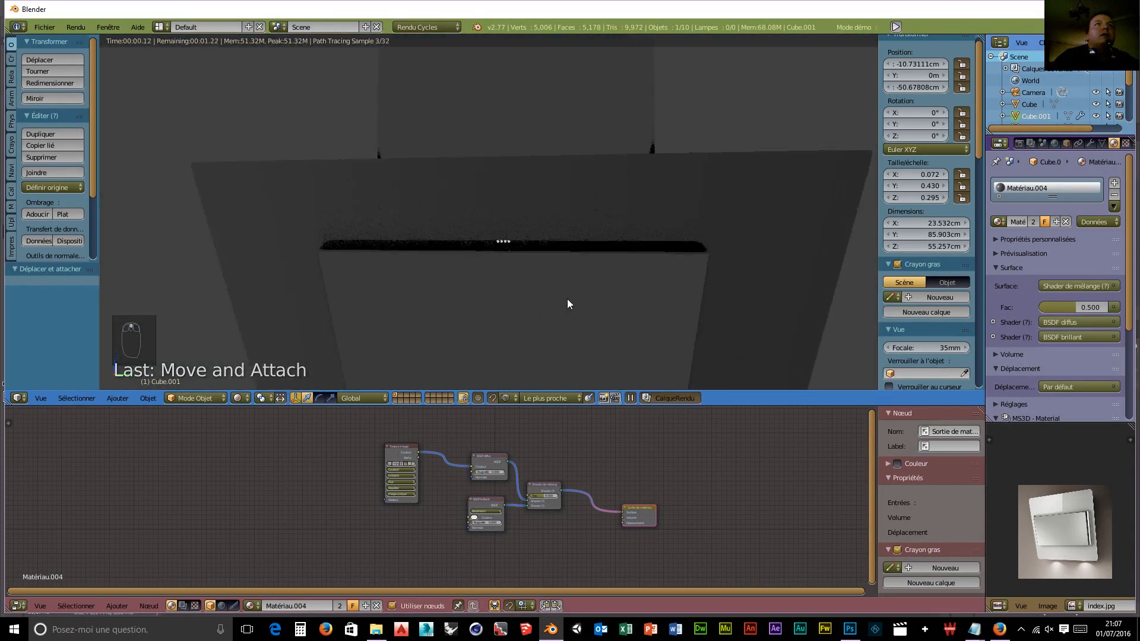
pyautogui.scroll(1, 570, 302)
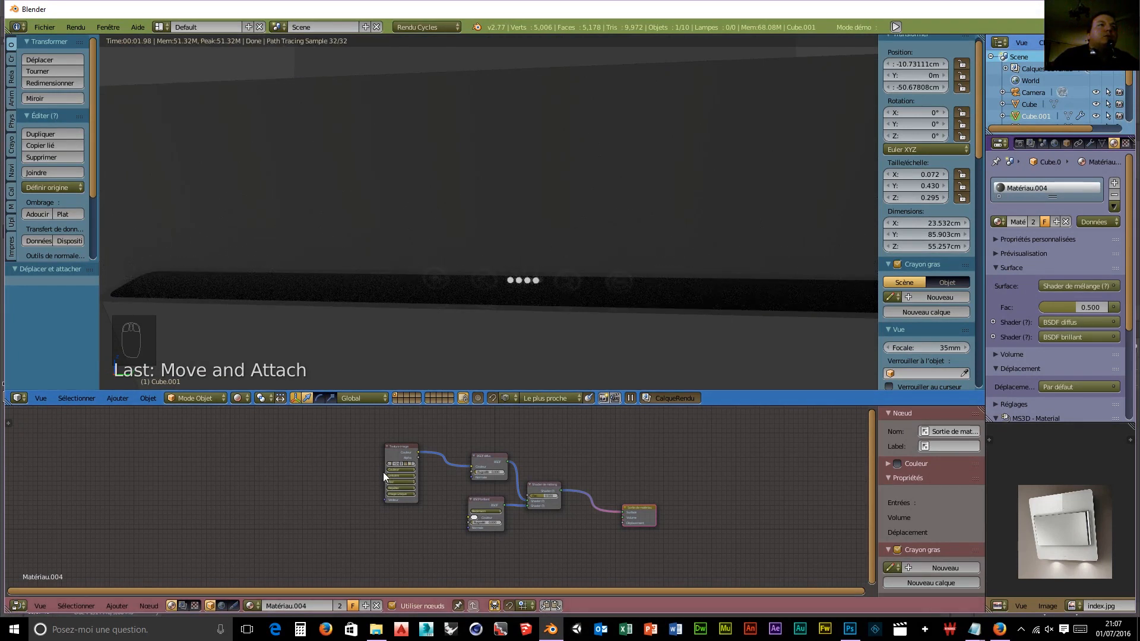
# Step: Replace the Diffuse BSDF with an Emission shader, linking the image texture into it and its output to the Mix Shader's first input
pyautogui.click(487, 454)
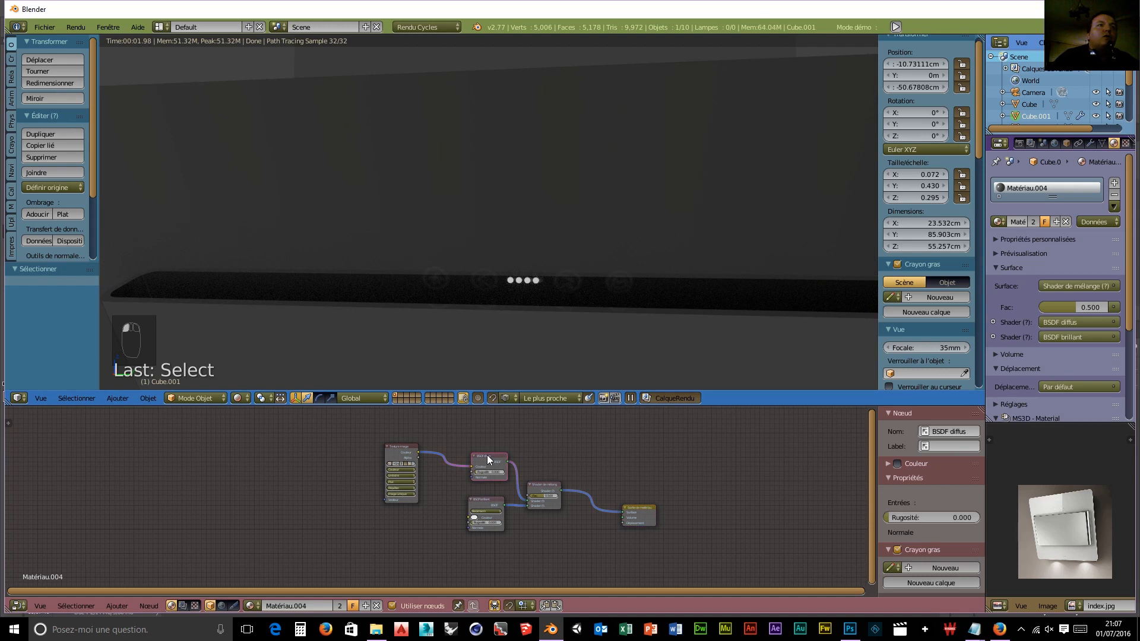
pyautogui.press('Delete')
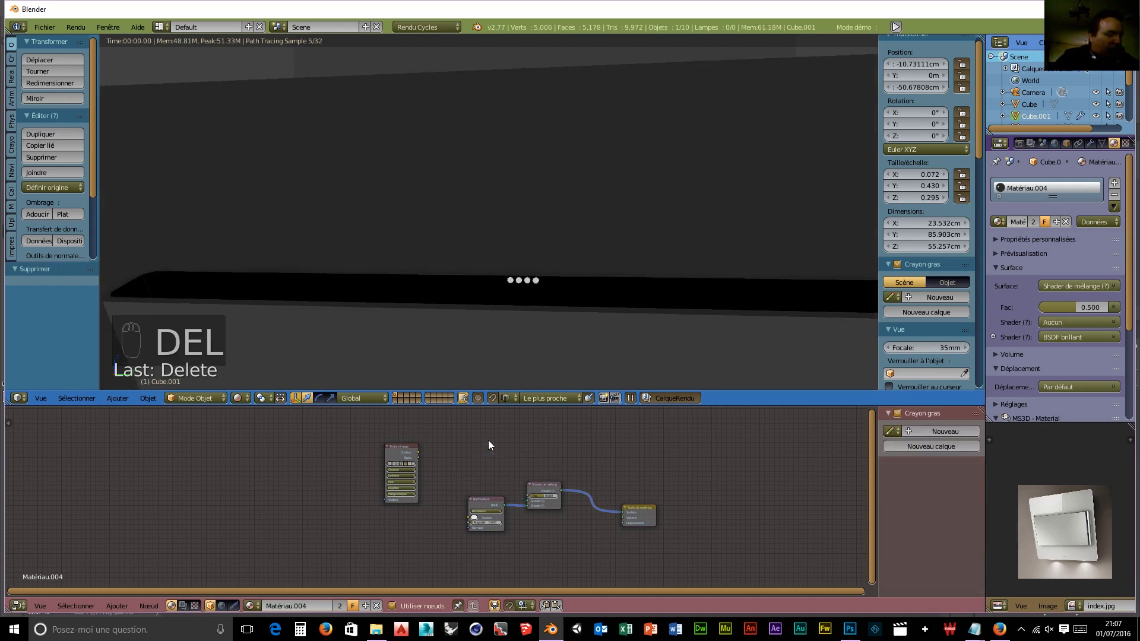
pyautogui.hotkey('shift', 'a')
pyautogui.moveTo(491, 444)
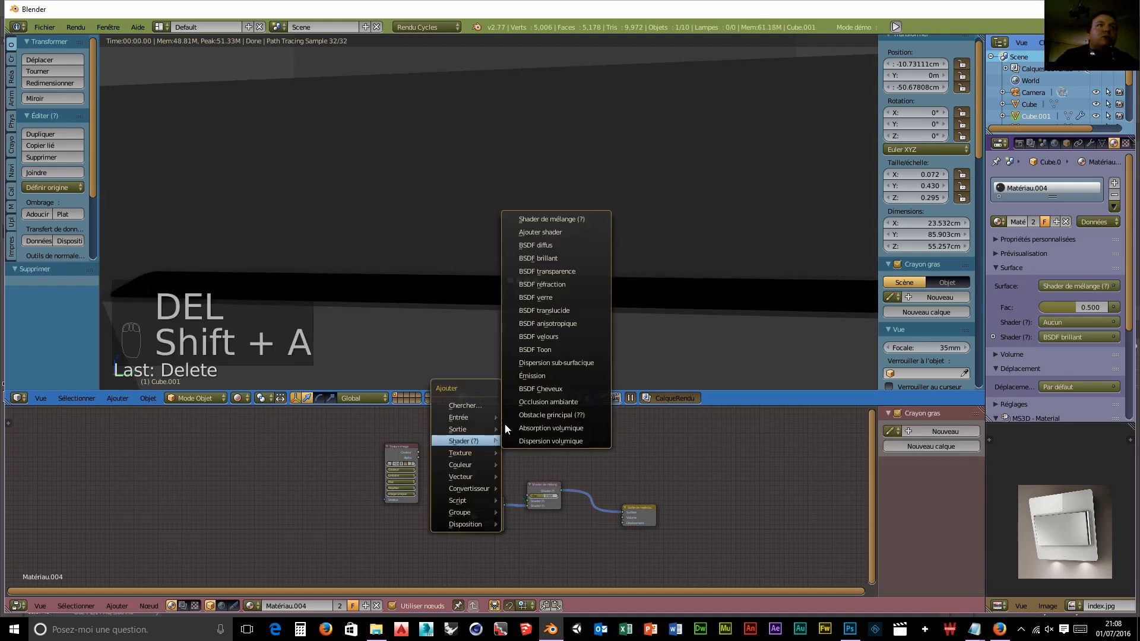
pyautogui.click(534, 376)
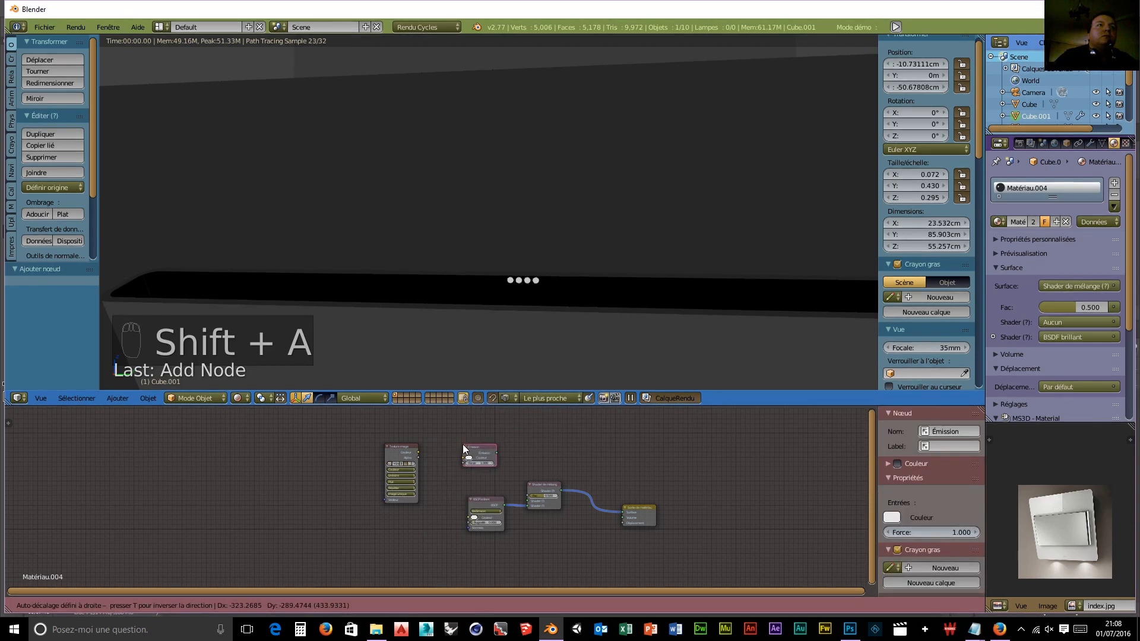
pyautogui.click(464, 448)
pyautogui.moveTo(415, 453); pyautogui.dragTo(526, 502)
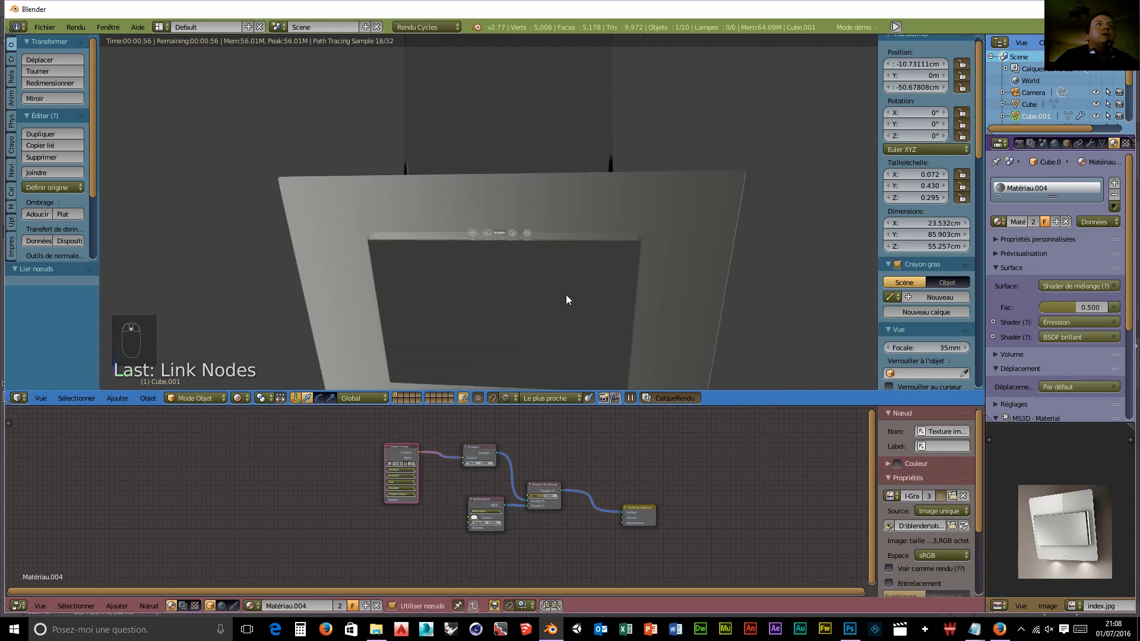
# Step: Set the Mix Shader factor of the hood body's material to 0.791
pyautogui.moveTo(586, 295); pyautogui.dragTo(593, 380, button='middle')
pyautogui.moveTo(543, 498); pyautogui.dragTo(570, 497)
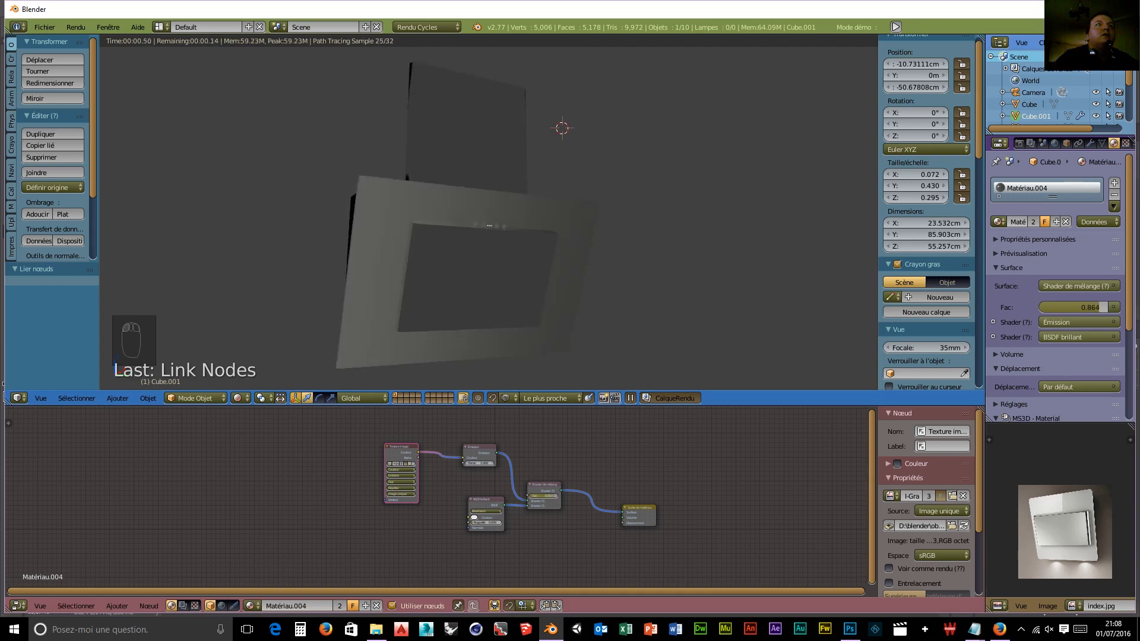
pyautogui.moveTo(1096, 307); pyautogui.dragTo(1105, 307)
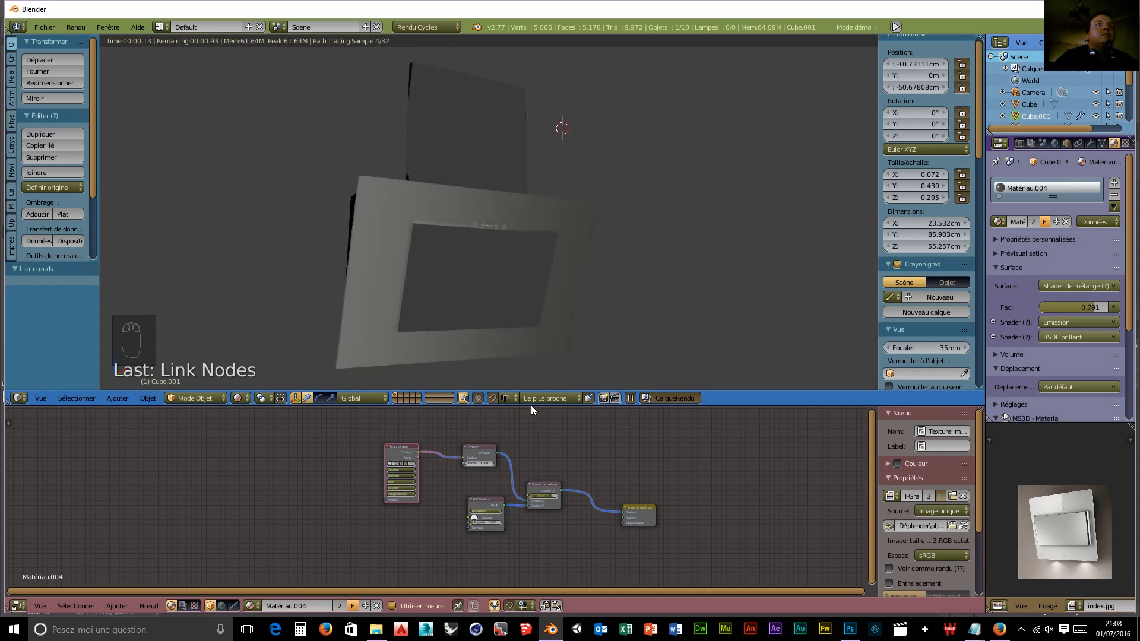
# Step: Apply the Subdivision Surface modifier on the hood's tilted front body
pyautogui.rightClick(464, 262)
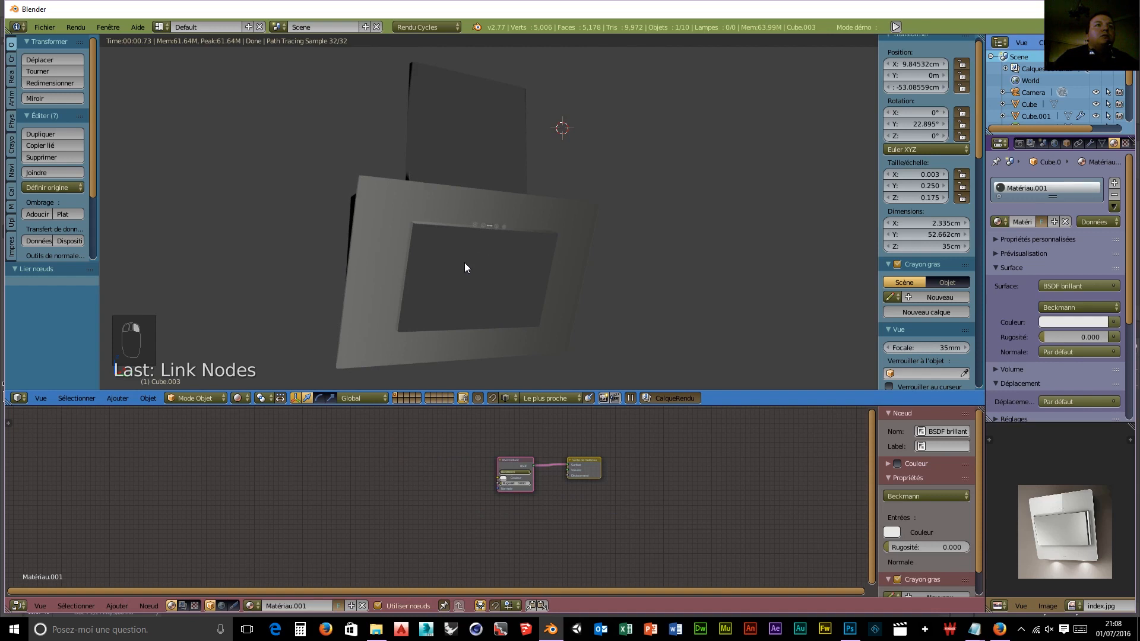
pyautogui.rightClick(448, 145)
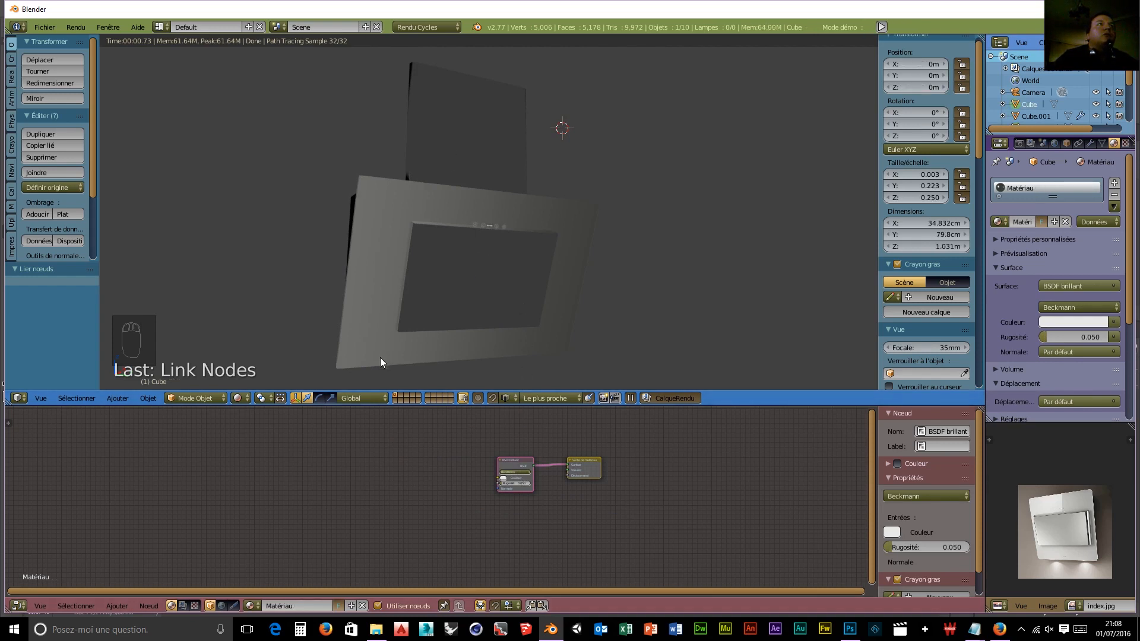
pyautogui.moveTo(510, 380); pyautogui.dragTo(424, 258, button='middle')
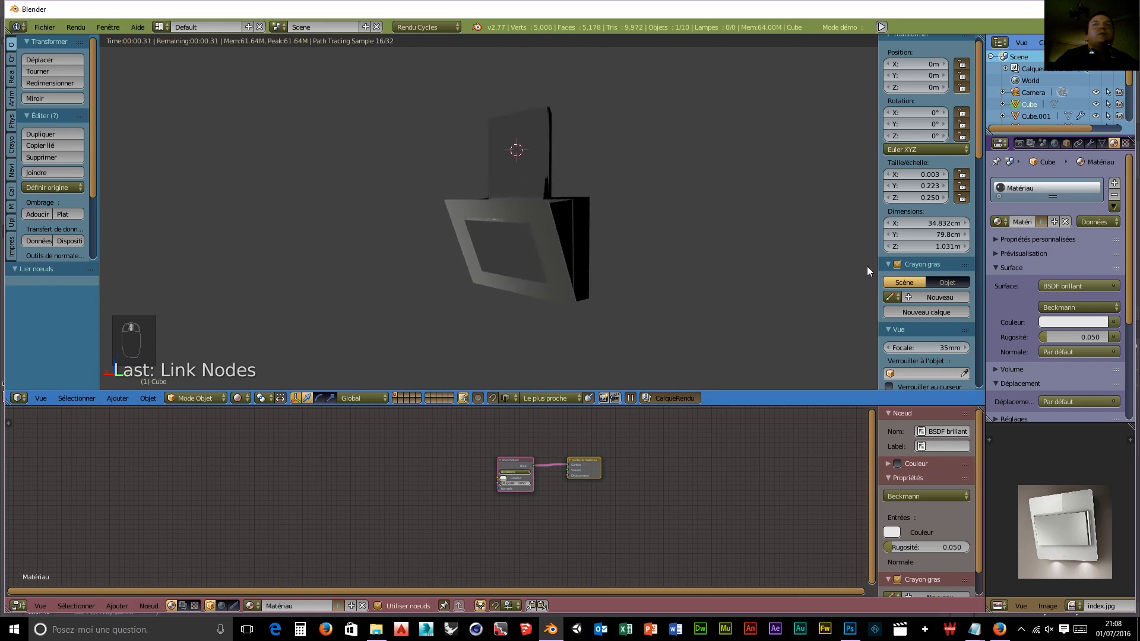
pyautogui.click(1090, 143)
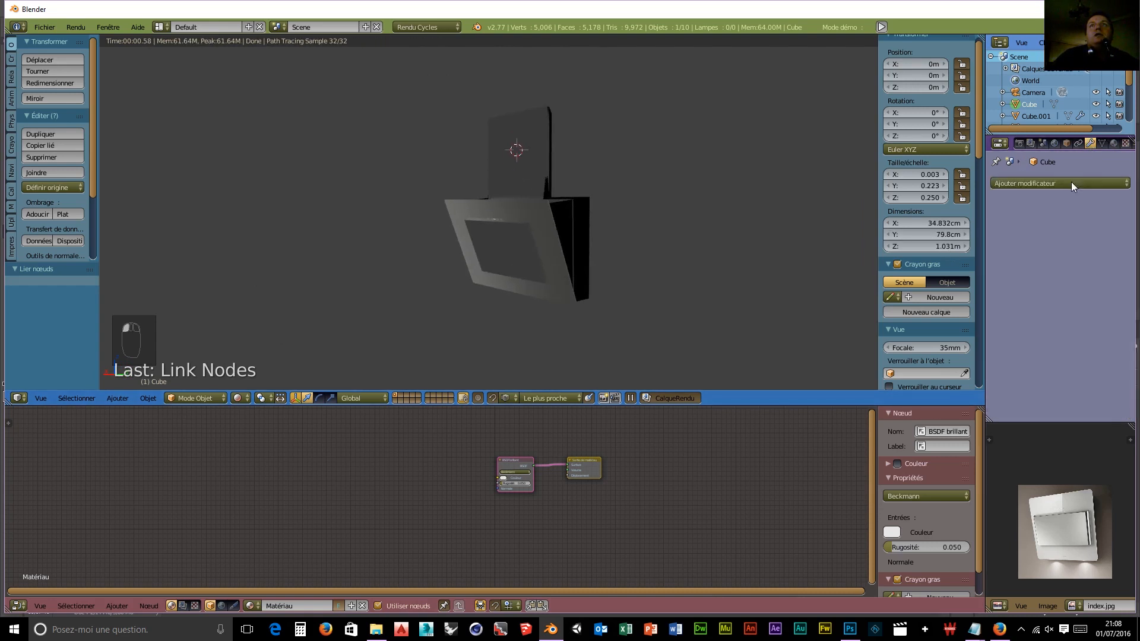
pyautogui.click(504, 235)
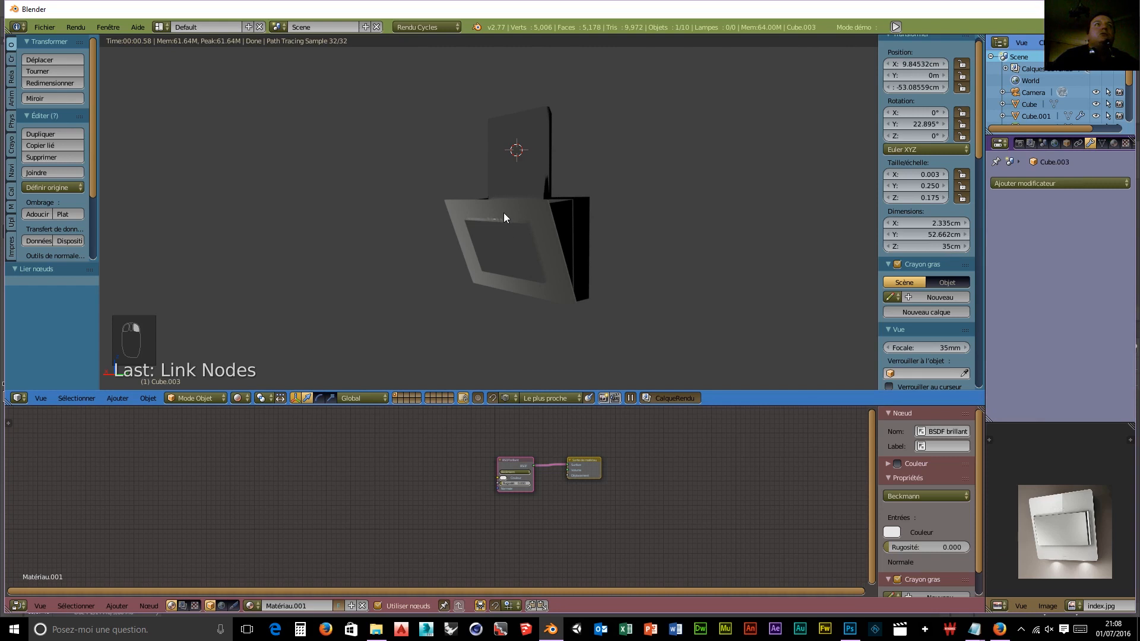
pyautogui.rightClick(504, 215)
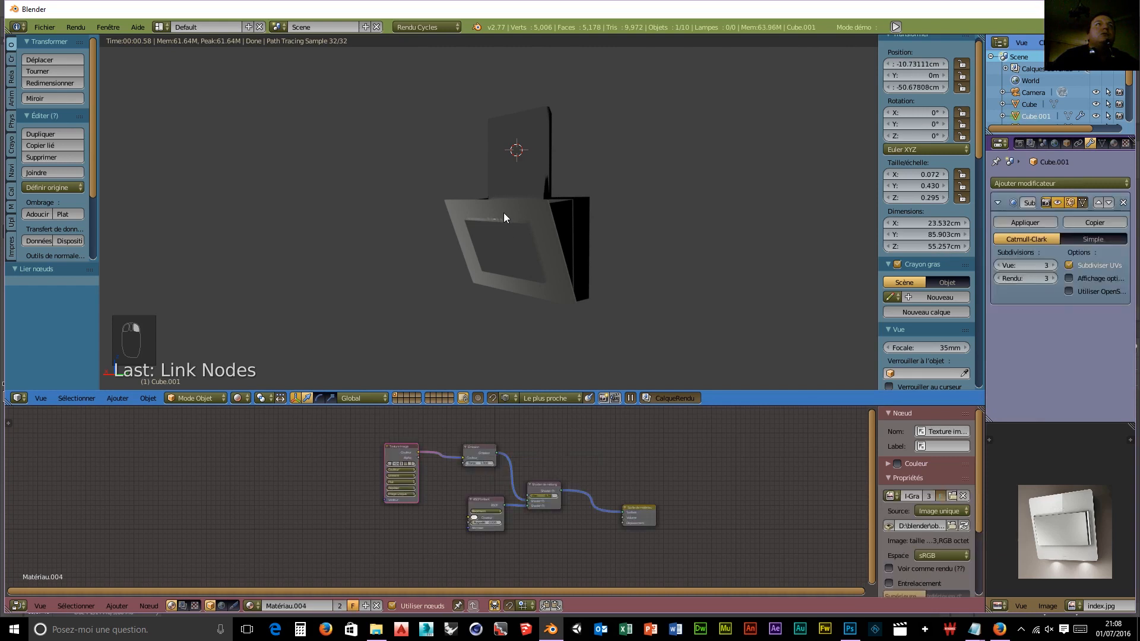
pyautogui.click(1021, 221)
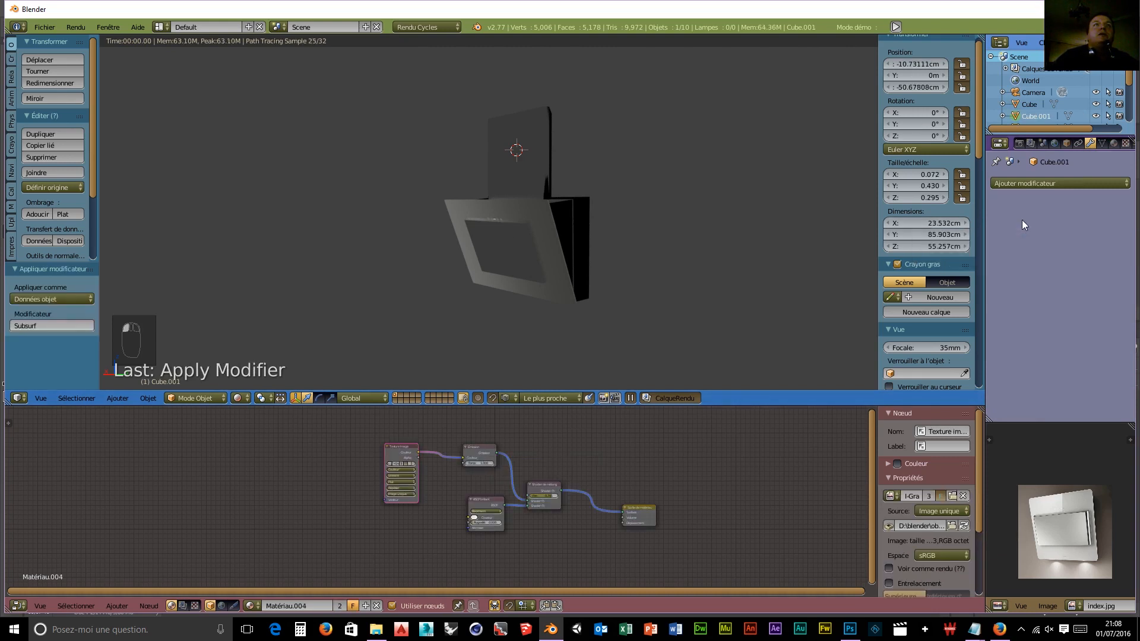
# Step: Apply smooth shading to the hood's inner front panel and to the chimney object
pyautogui.rightClick(523, 157)
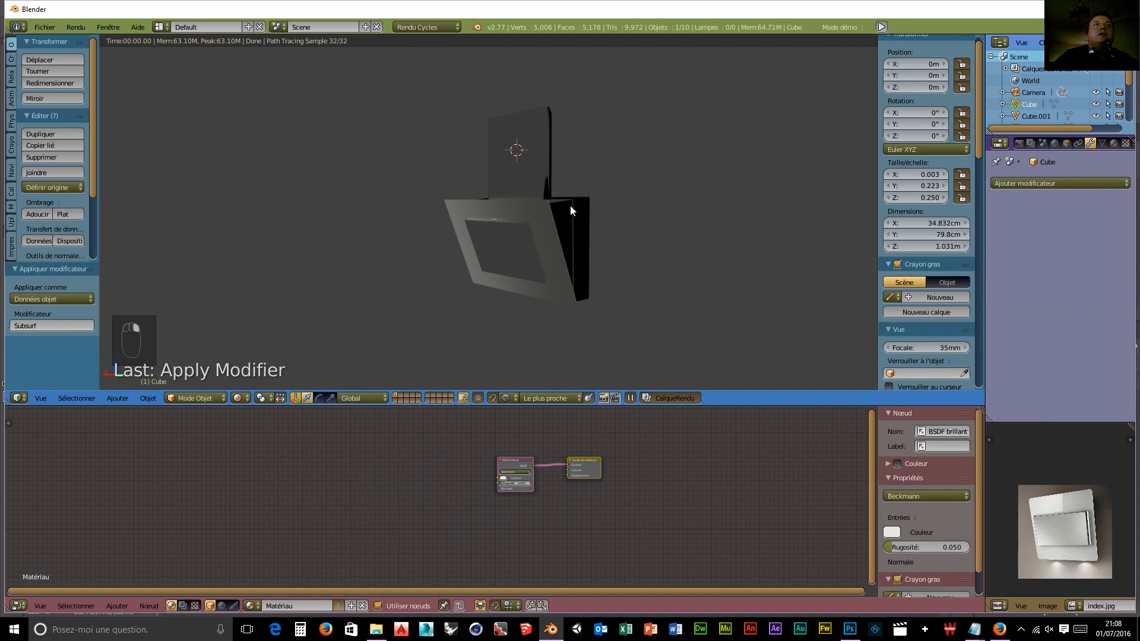
pyautogui.rightClick(541, 261)
pyautogui.rightClick(498, 225)
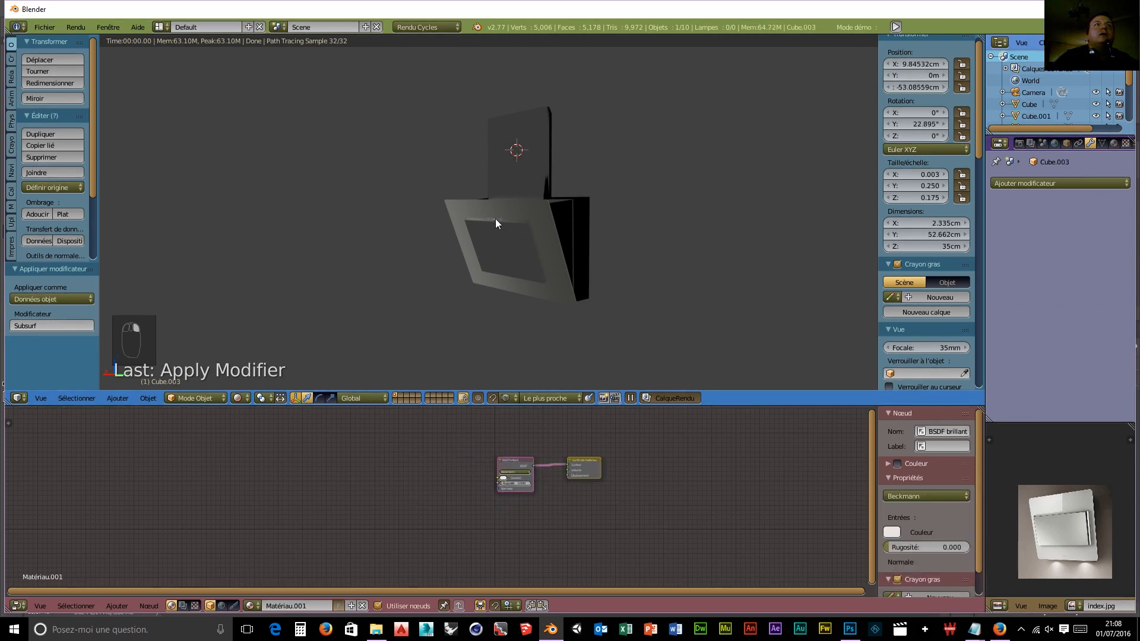
pyautogui.click(29, 213)
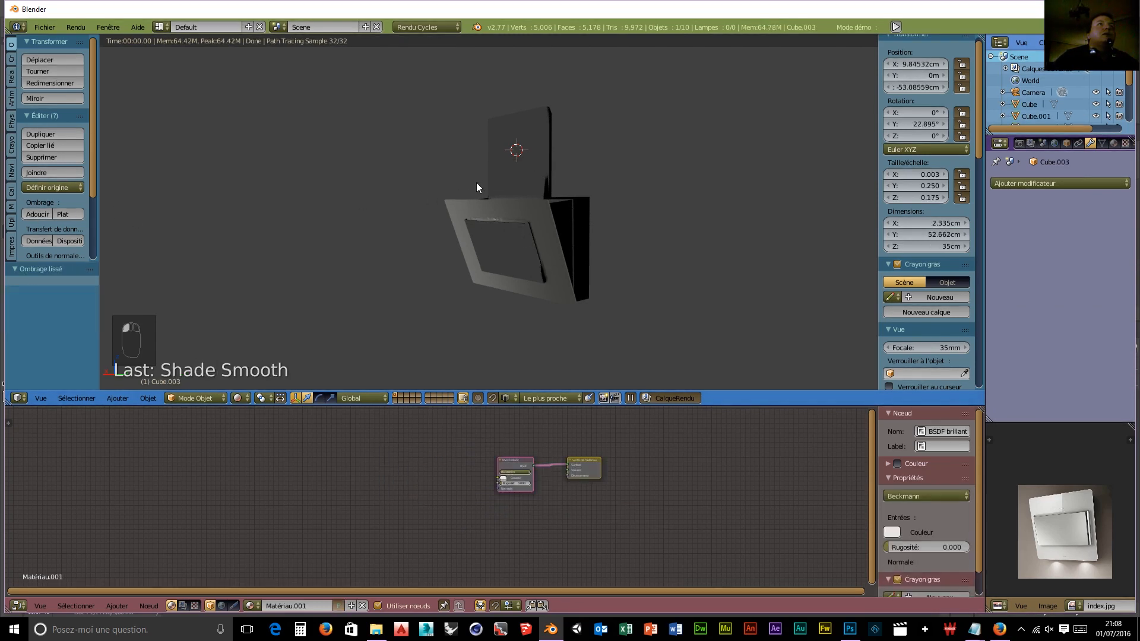
pyautogui.rightClick(510, 166)
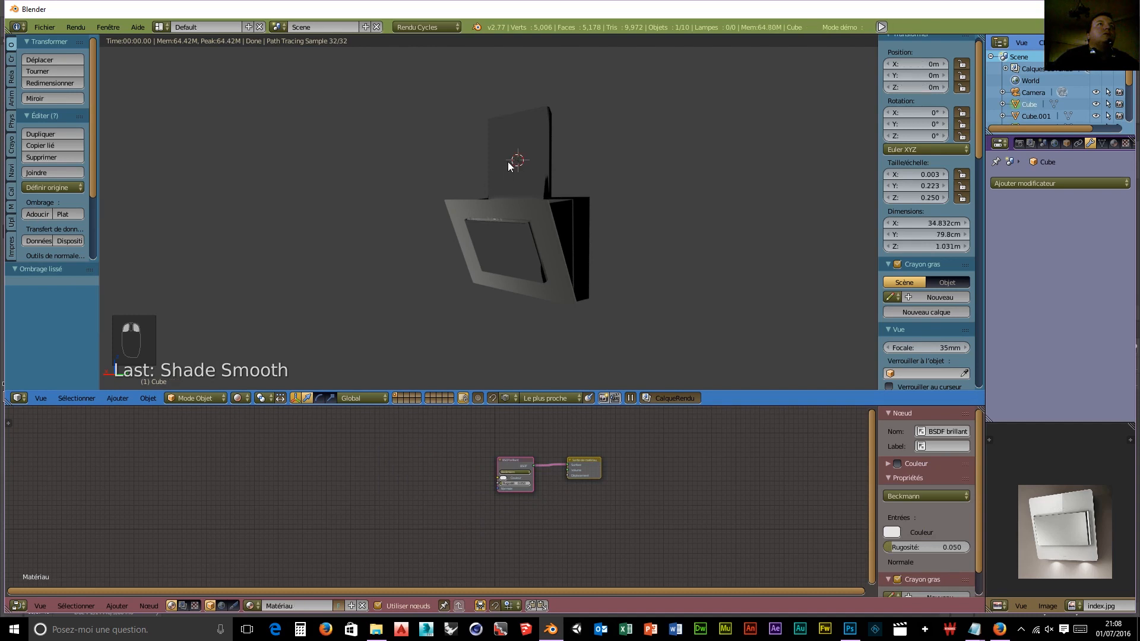
pyautogui.click(30, 213)
pyautogui.rightClick(525, 249)
pyautogui.click(31, 215)
# Step: Examine the smooth-shaded hood's panel edges and sides in the rendered view from different angles and distances
pyautogui.scroll(4, 611, 320)
pyautogui.moveTo(617, 326); pyautogui.dragTo(505, 295, button='middle')
pyautogui.scroll(2, 641, 315)
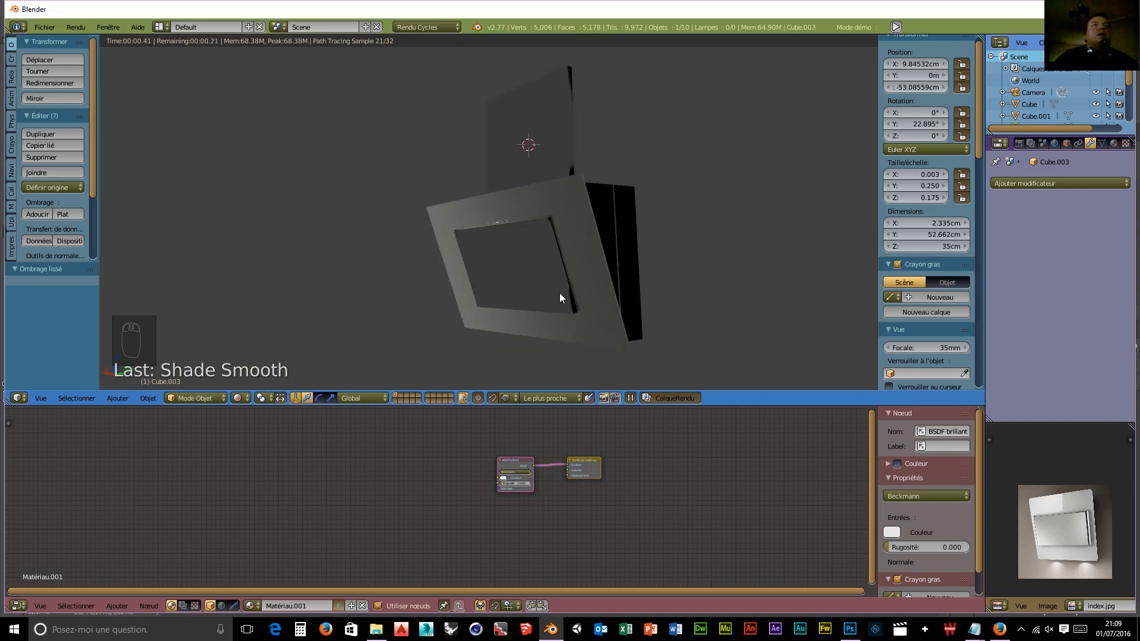
pyautogui.scroll(2, 526, 336)
pyautogui.scroll(-2, 525, 336)
pyautogui.scroll(1, 524, 333)
pyautogui.scroll(-1, 524, 333)
pyautogui.moveTo(643, 255); pyautogui.dragTo(636, 241, button='middle')
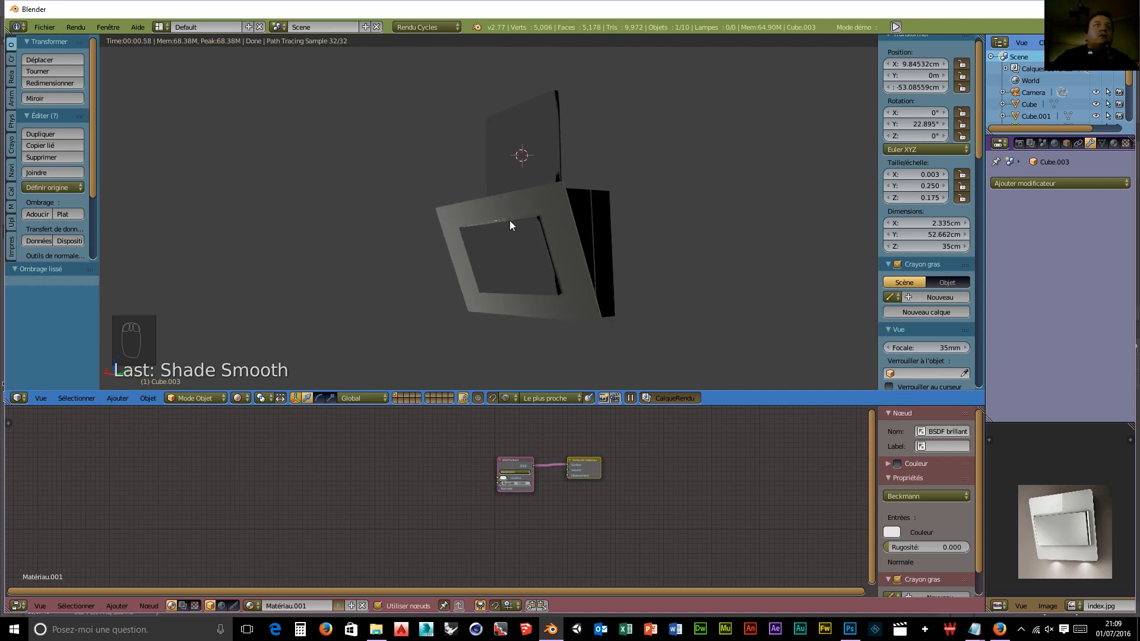
# Step: Switch the view to Wireframe shading, select every object in the scene and join the hood parts into one object
pyautogui.click(239, 398)
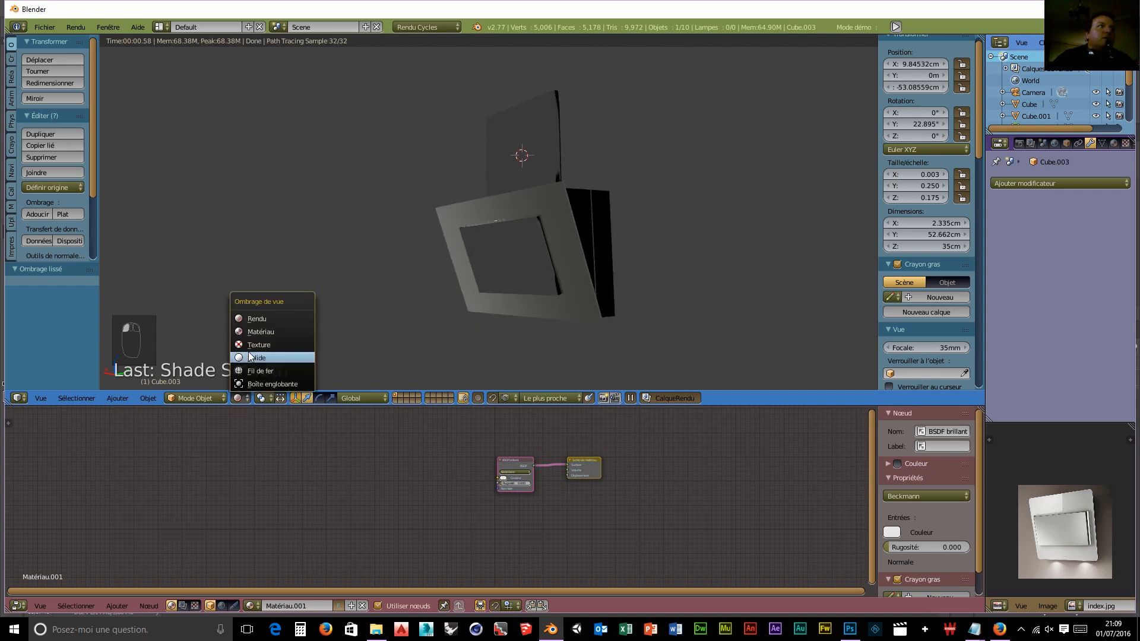
pyautogui.click(254, 370)
pyautogui.press('a')
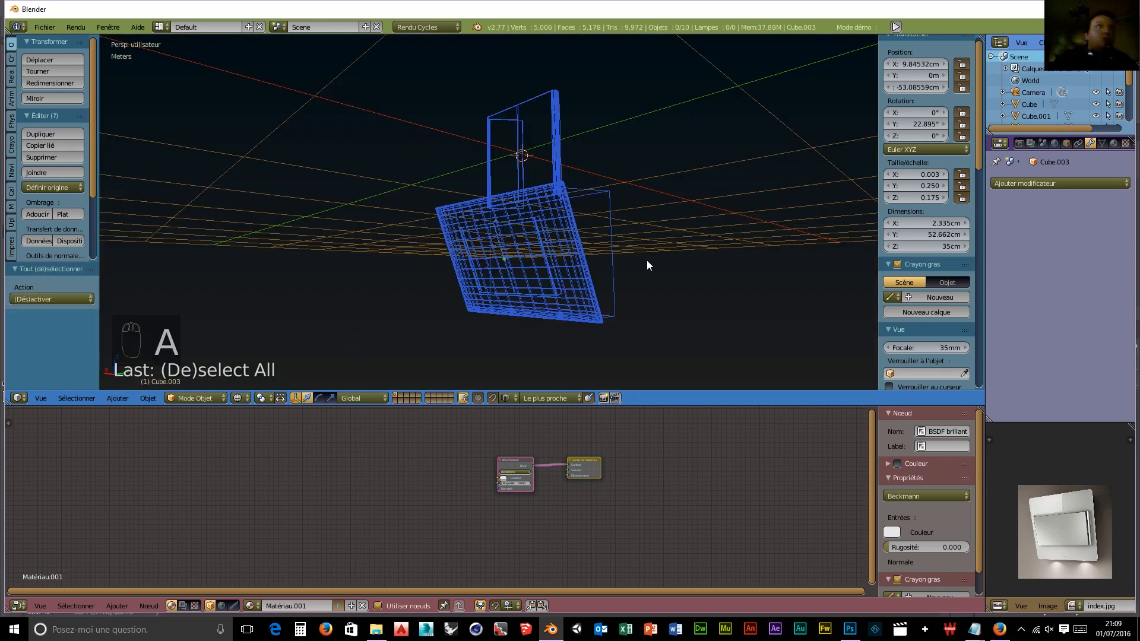
pyautogui.press('a')
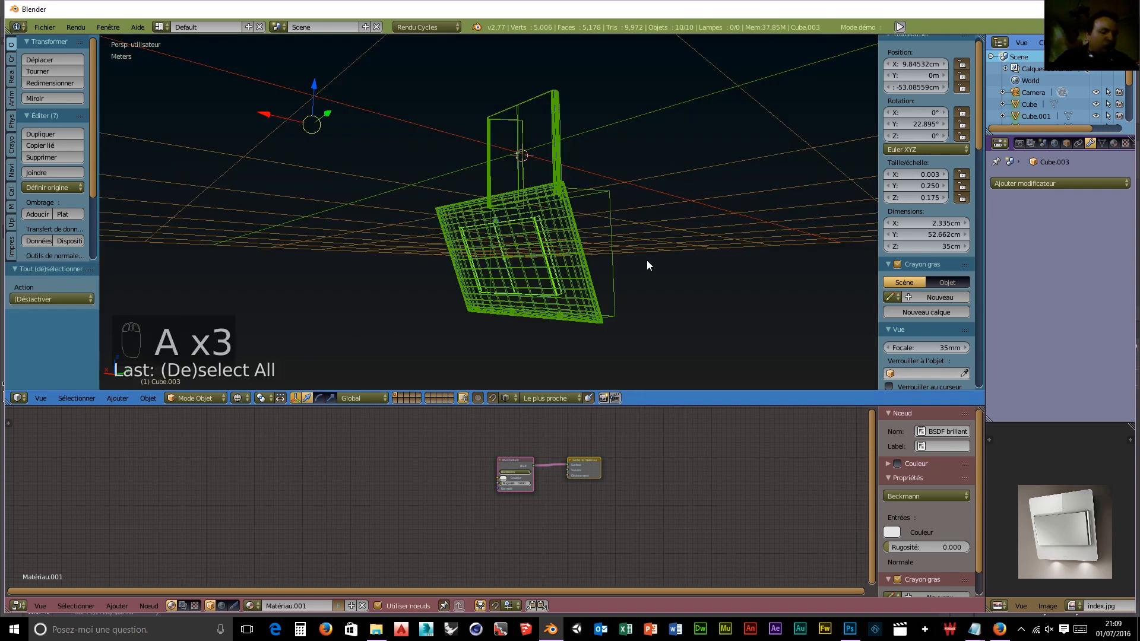
pyautogui.hotkey('ctrl', 'j')
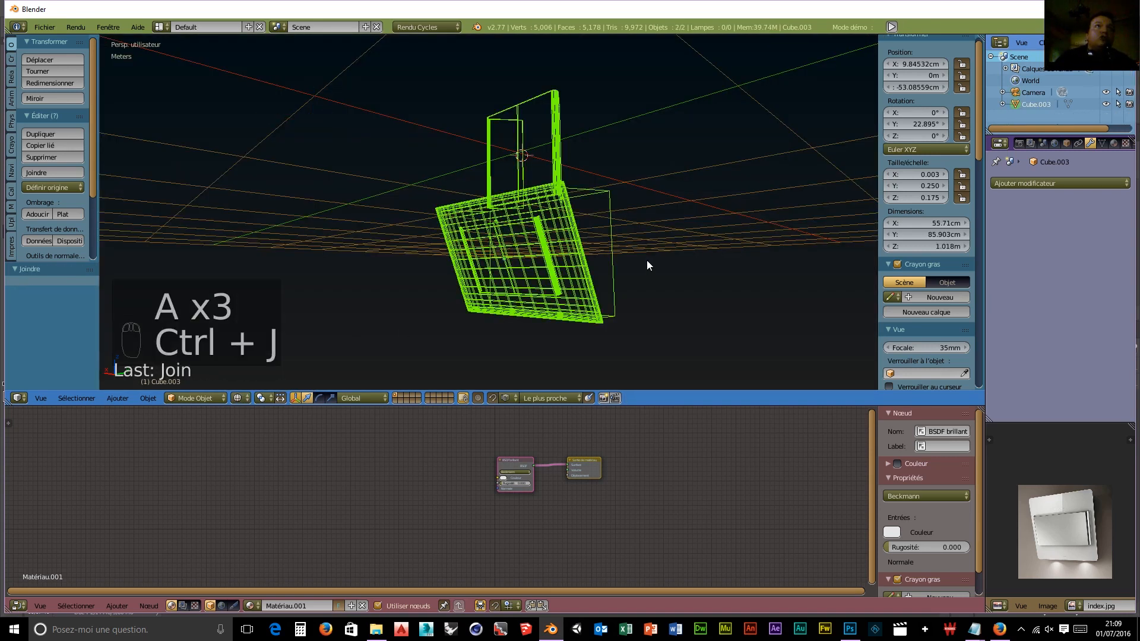
# Step: Rename the joined object as hotte
pyautogui.click(1067, 144)
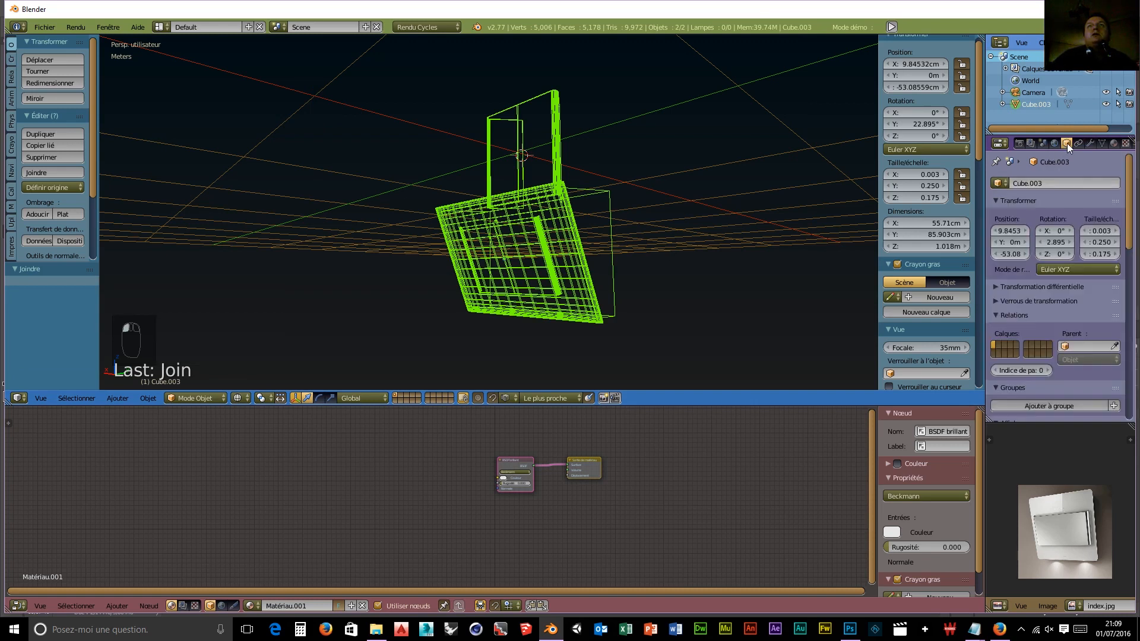
pyautogui.click(1039, 184)
pyautogui.write('hotte')
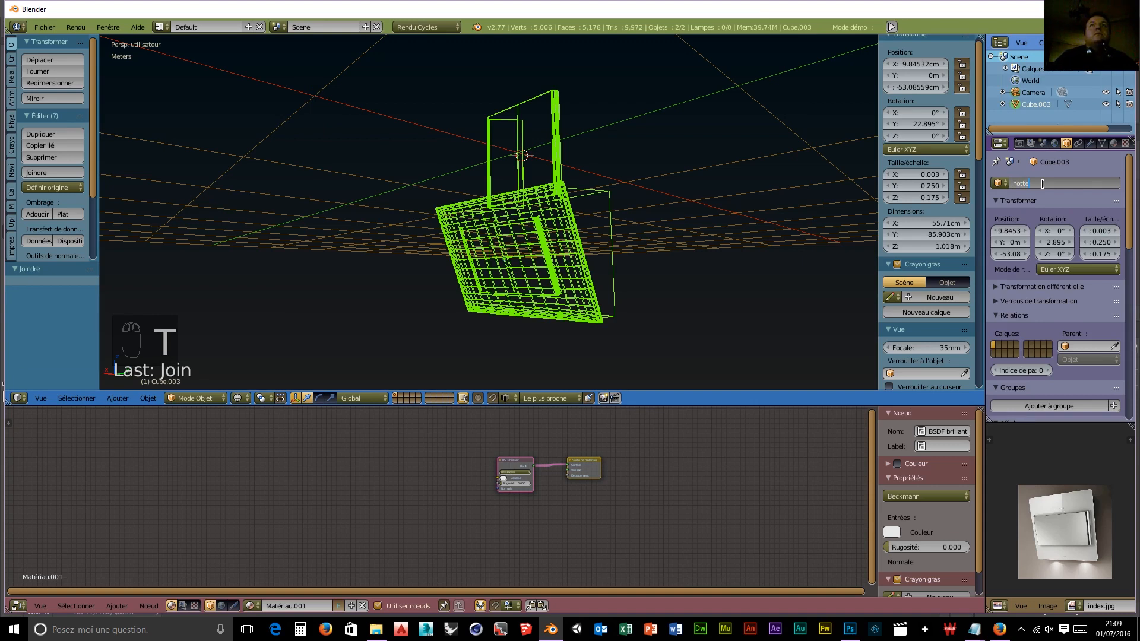
pyautogui.press('Return')
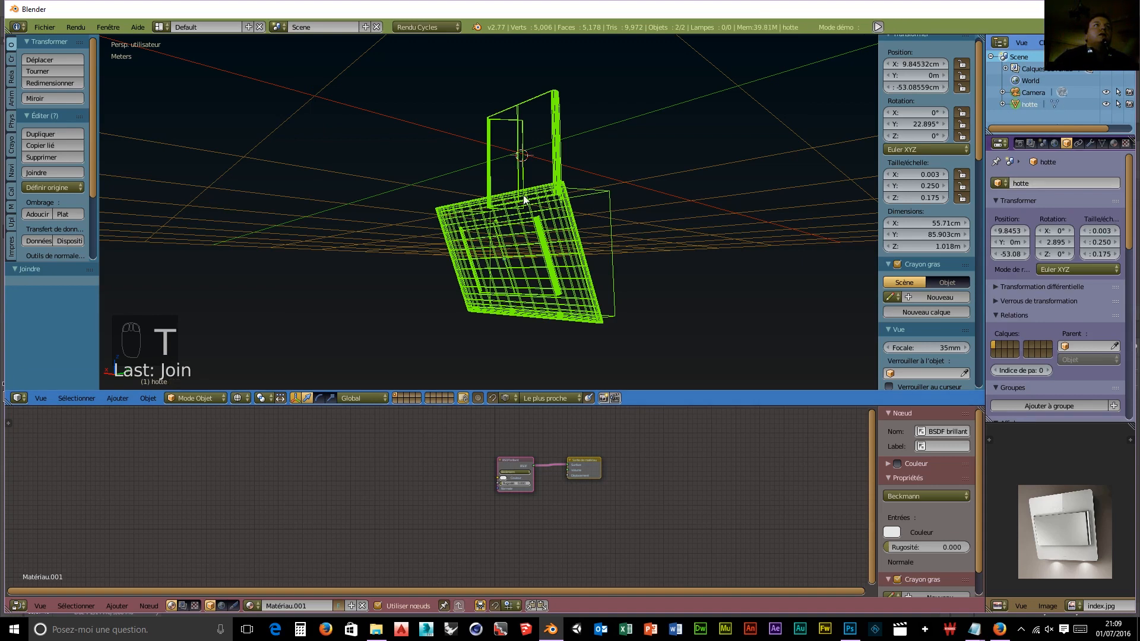
# Step: Move the hood up about 97.8 cm along the Z axis and show it in Rendered shading
pyautogui.scroll(-3, 530, 228)
pyautogui.moveTo(530, 227); pyautogui.dragTo(551, 254, button='middle')
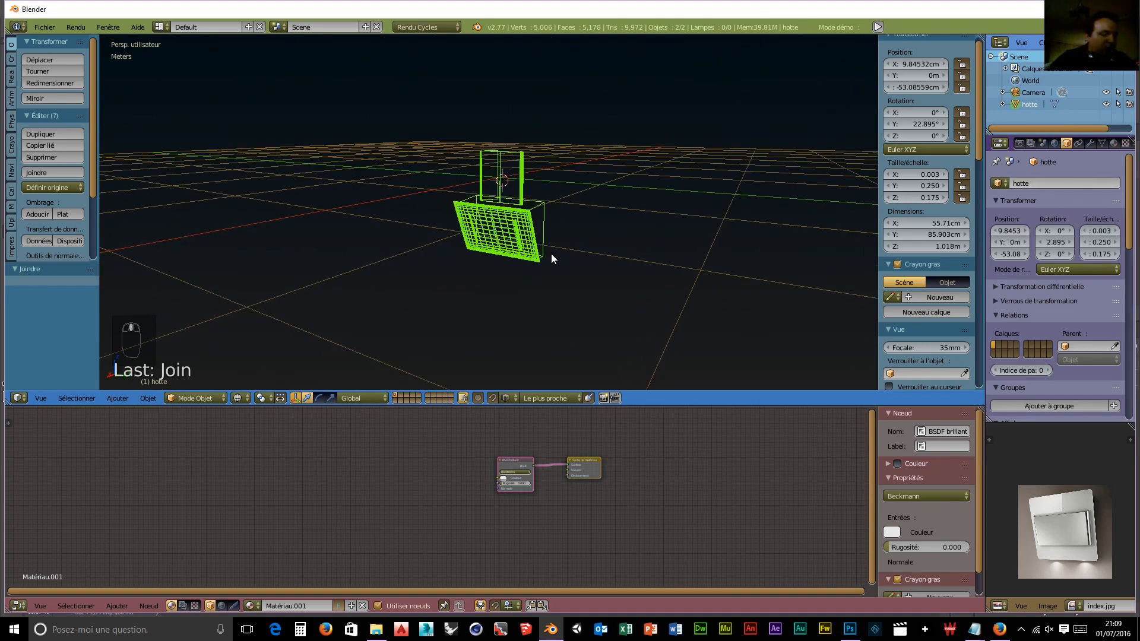
pyautogui.press('g')
pyautogui.press('z')
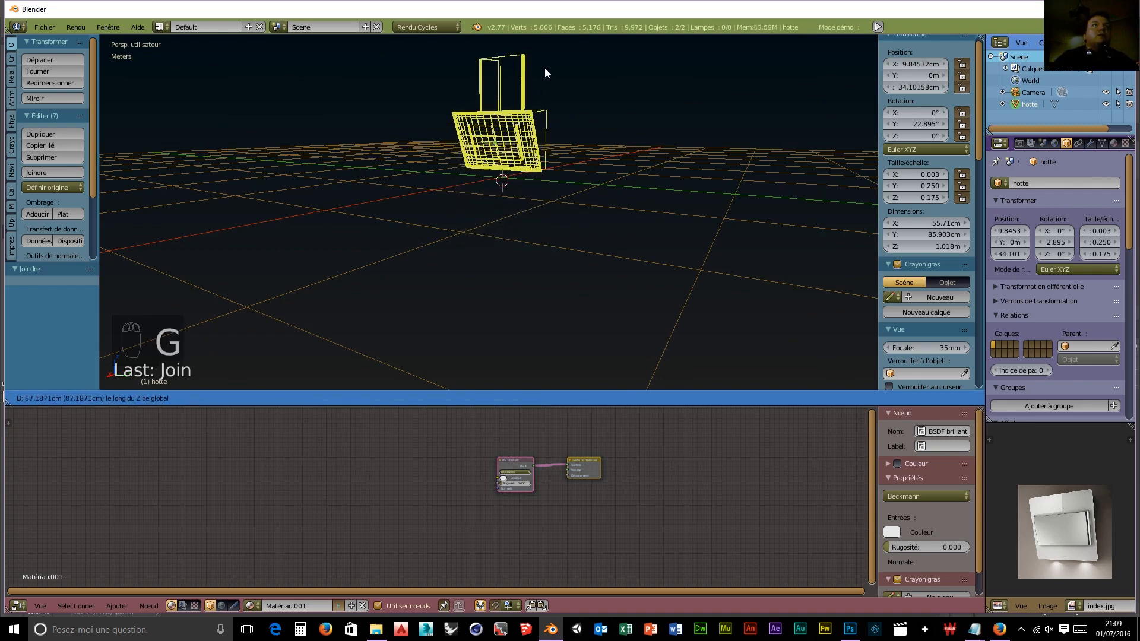
pyautogui.click(543, 70)
pyautogui.scroll(-3, 622, 137)
pyautogui.moveTo(621, 136); pyautogui.dragTo(581, 277, button='middle')
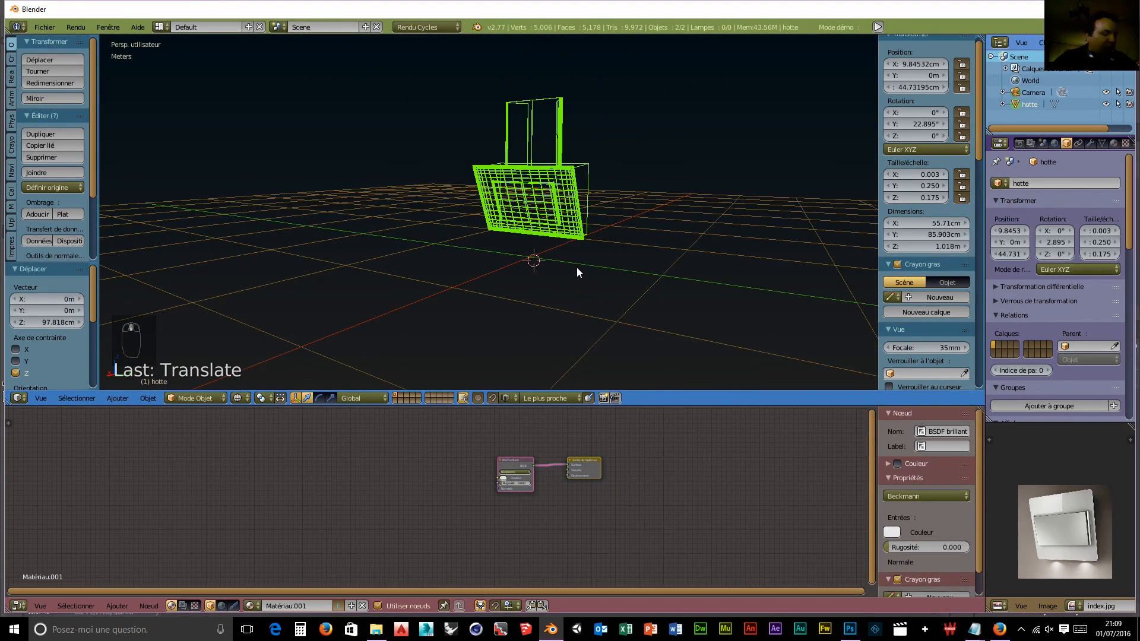
pyautogui.hotkey('shift', 'z')
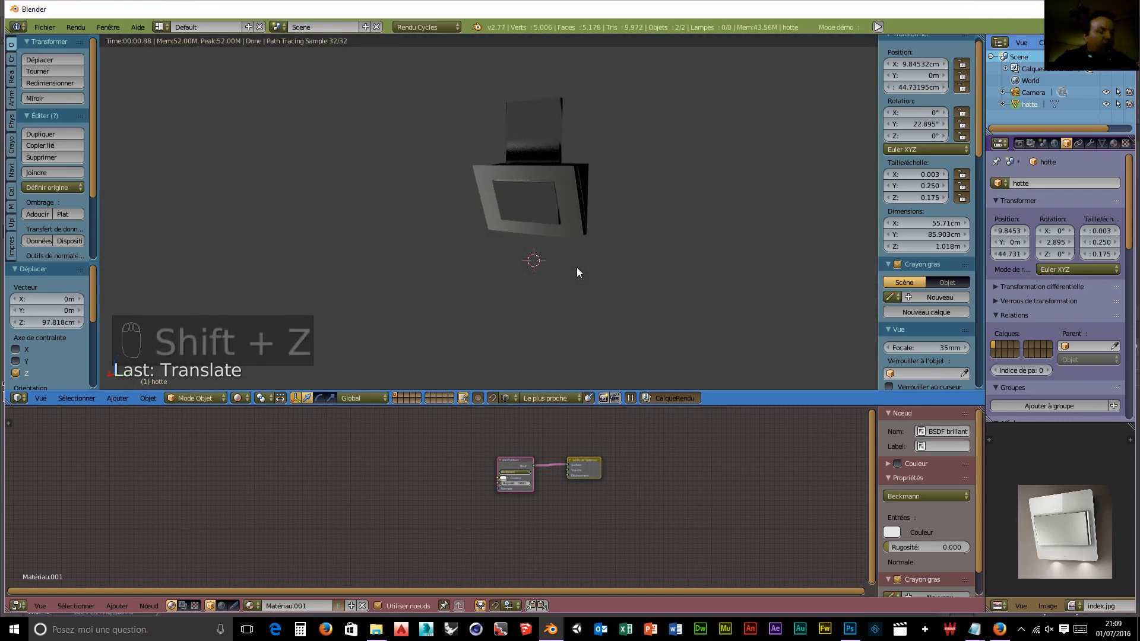
# Step: Add a plane beneath the hood and scale it up by about 3.8 as a floor
pyautogui.hotkey('shift', 'a')
pyautogui.moveTo(548, 269)
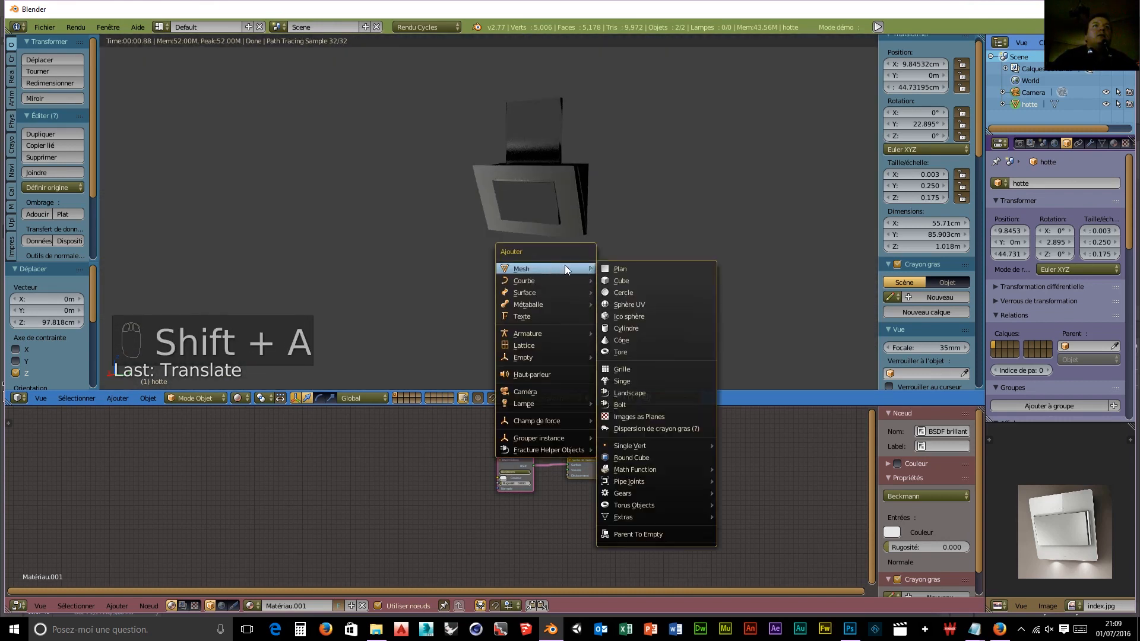
pyautogui.click(629, 270)
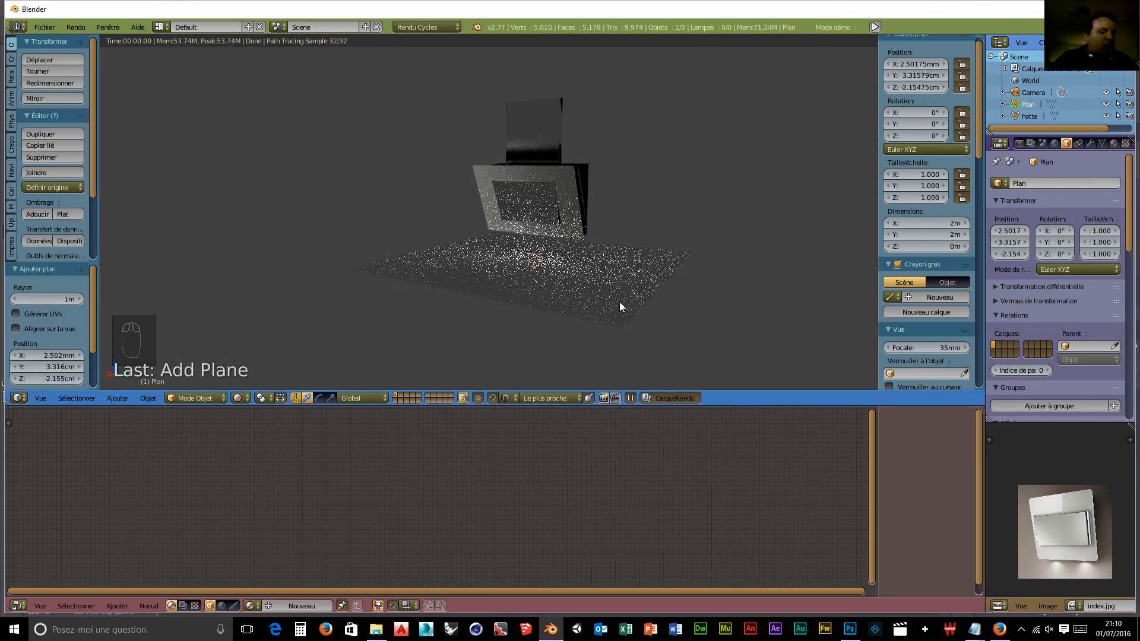
pyautogui.press('s')
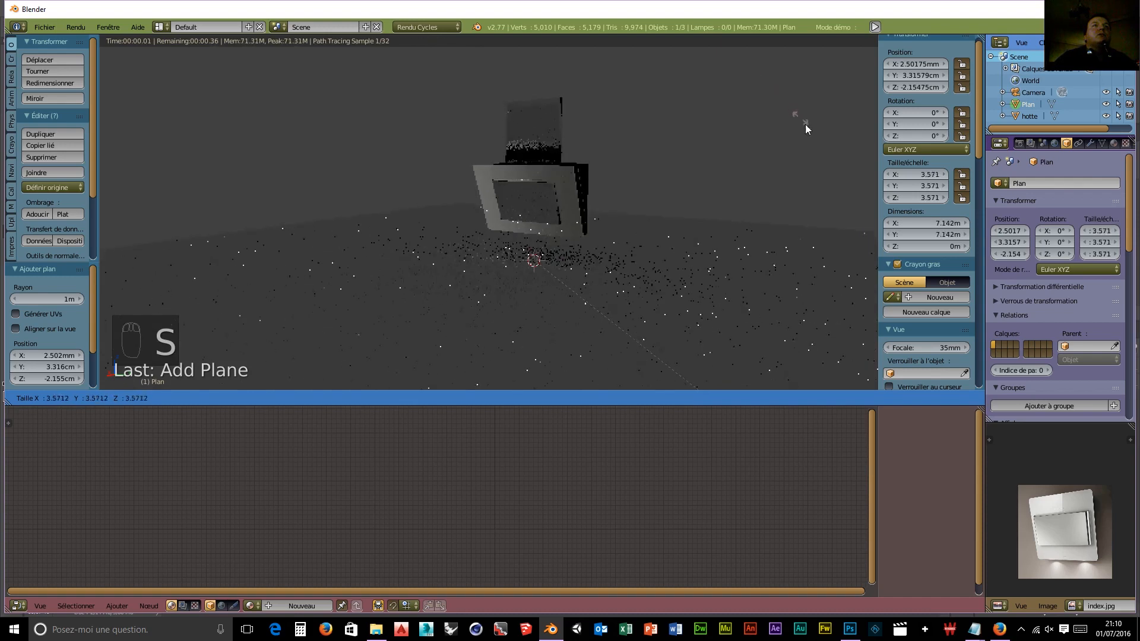
pyautogui.click(804, 140)
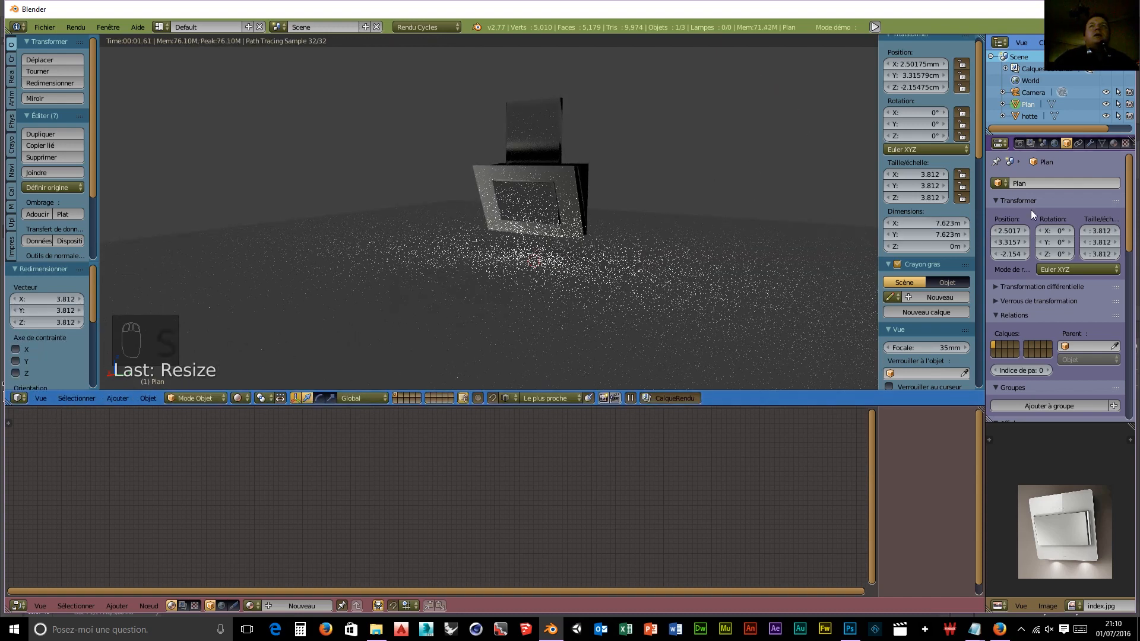
# Step: Enable nodes for the World surface and set its color to an environment texture
pyautogui.click(1055, 143)
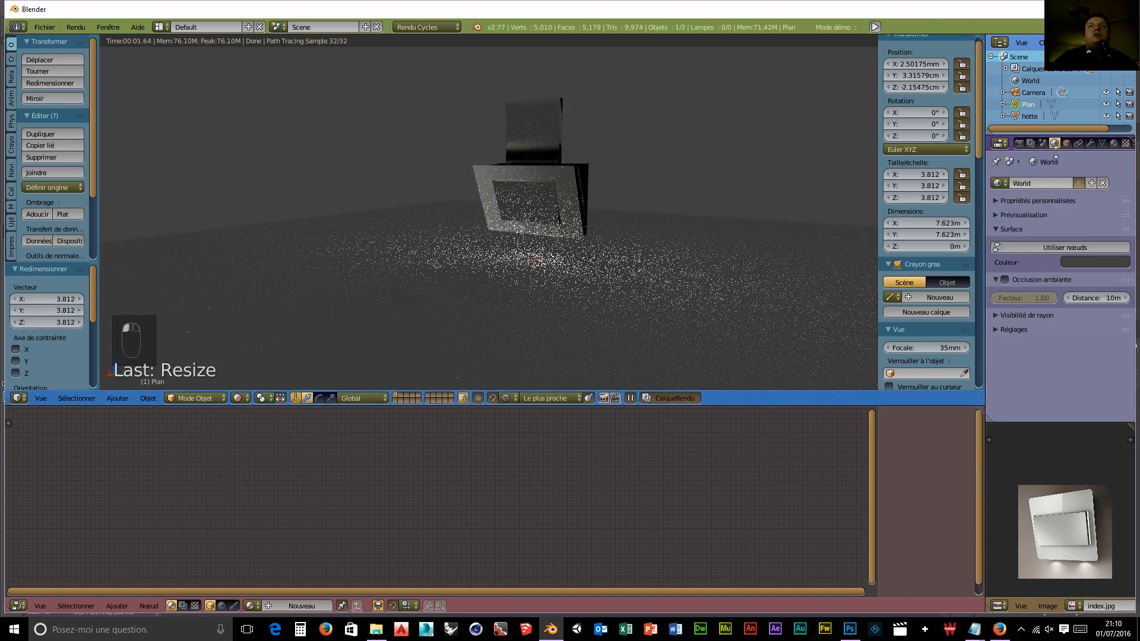
pyautogui.click(1085, 247)
pyautogui.click(1123, 269)
pyautogui.click(859, 137)
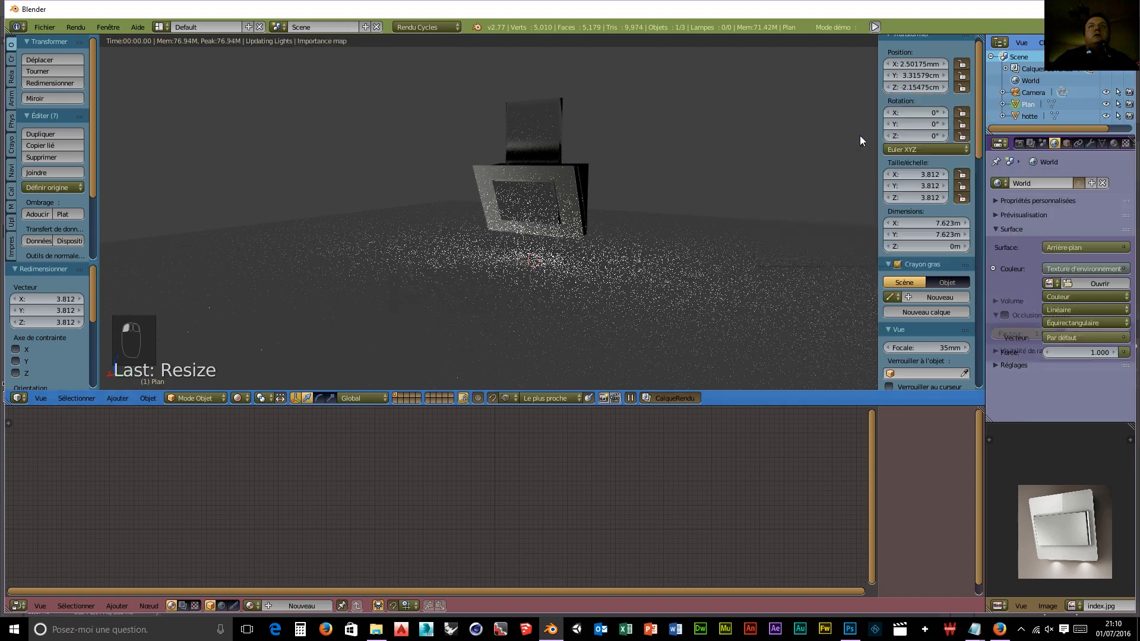
# Step: Load studio014.hdr from D:\chanto'jap and Co\tuto\hdri as the World's environment texture image
pyautogui.click(1088, 284)
pyautogui.click(44, 91)
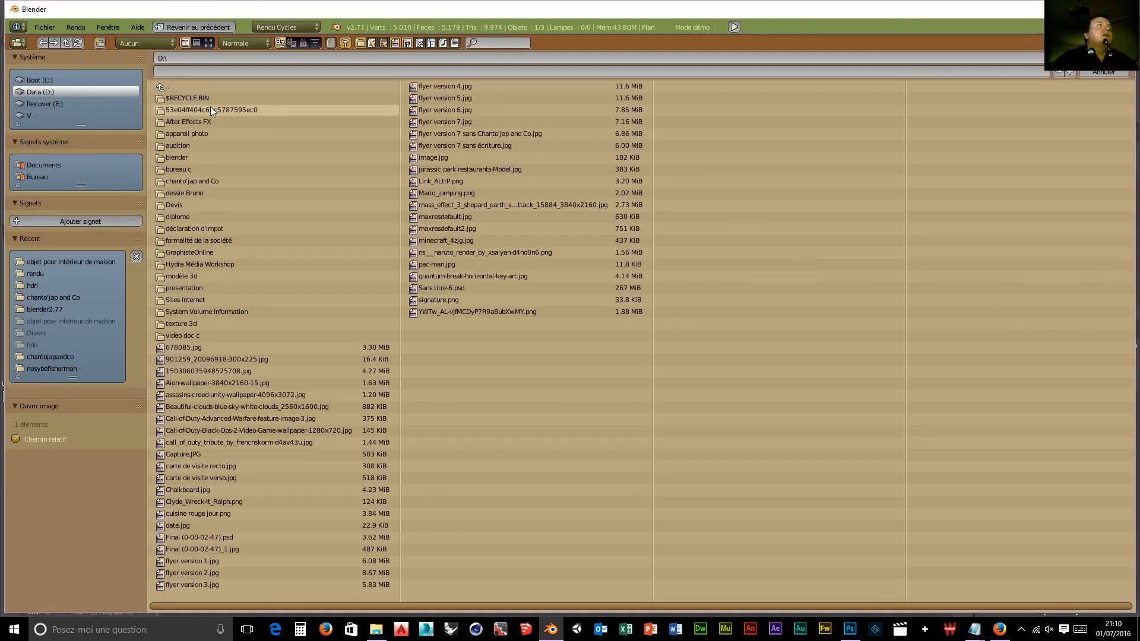
pyautogui.click(184, 157)
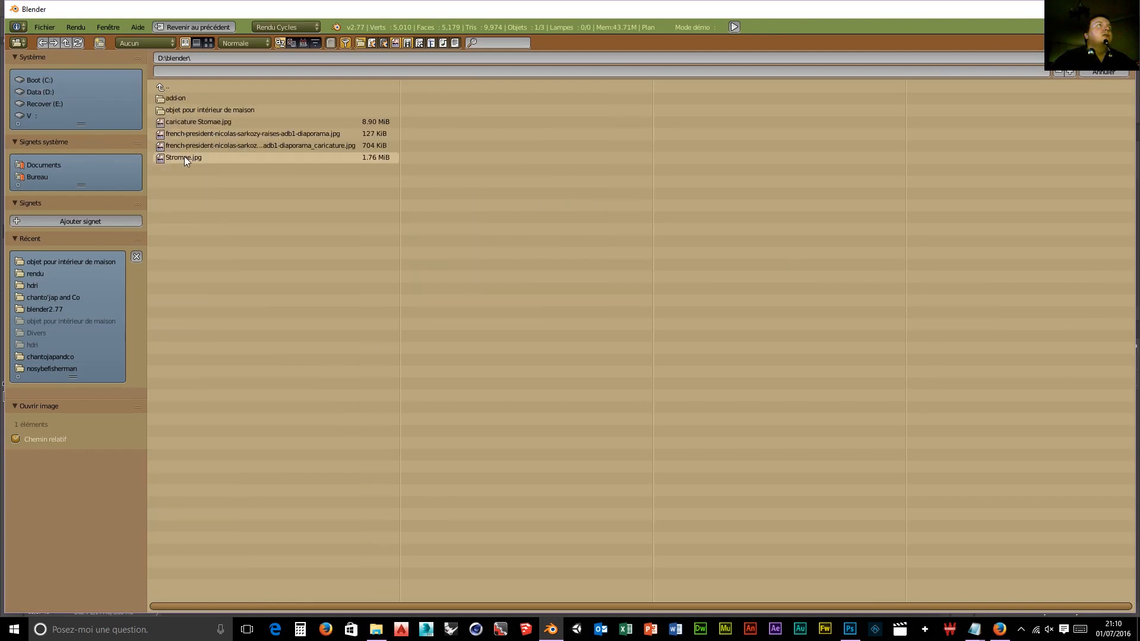
pyautogui.click(66, 92)
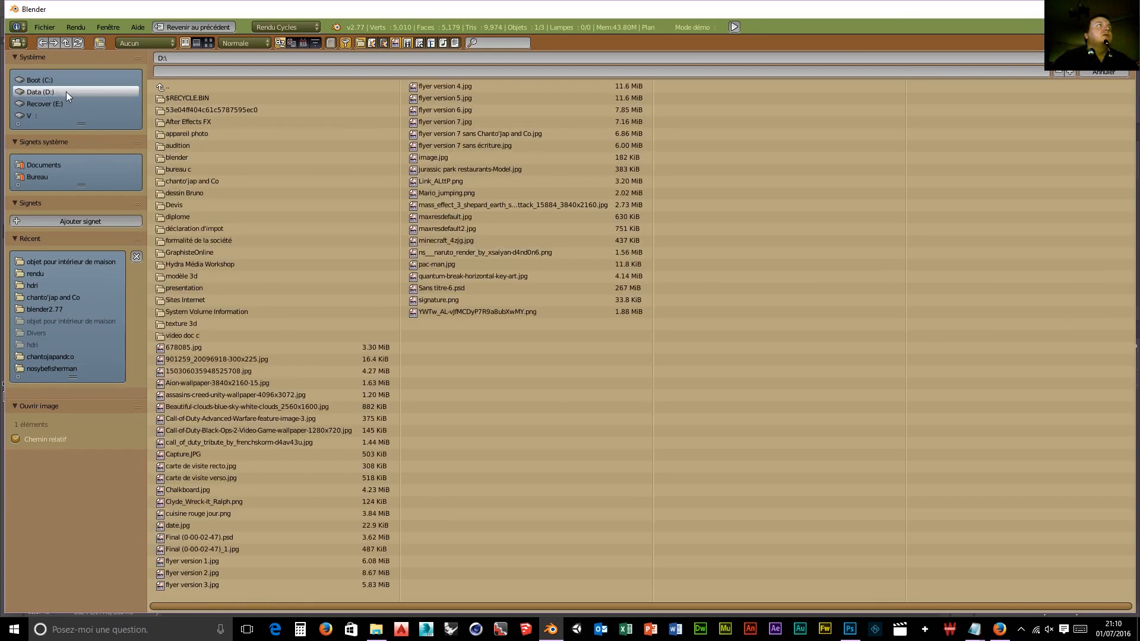
pyautogui.click(201, 182)
pyautogui.click(181, 144)
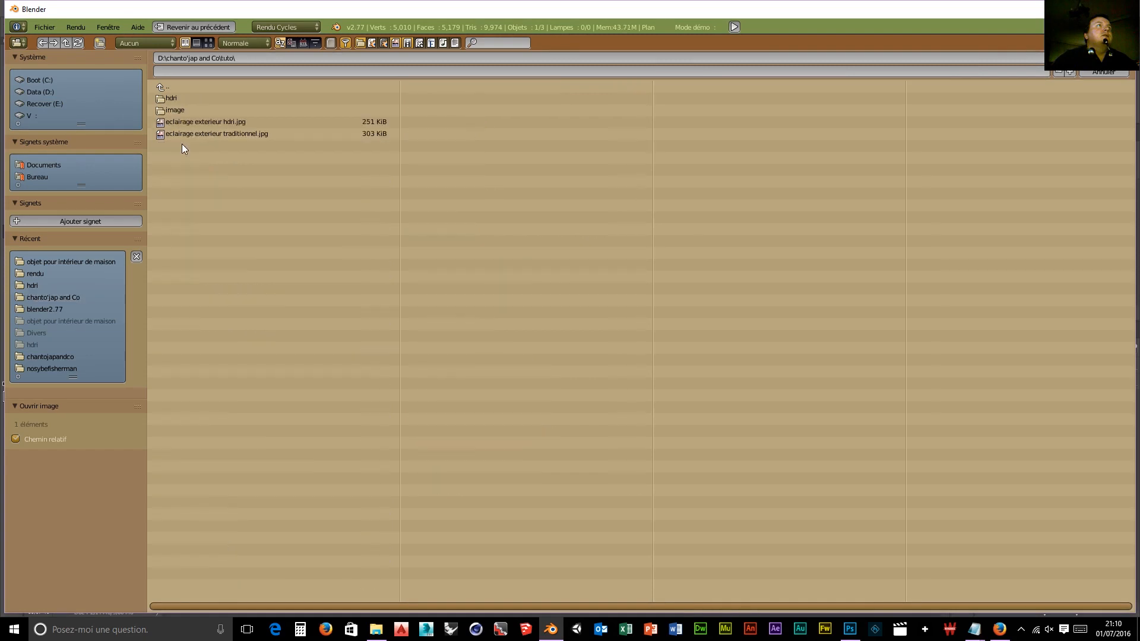
pyautogui.click(175, 97)
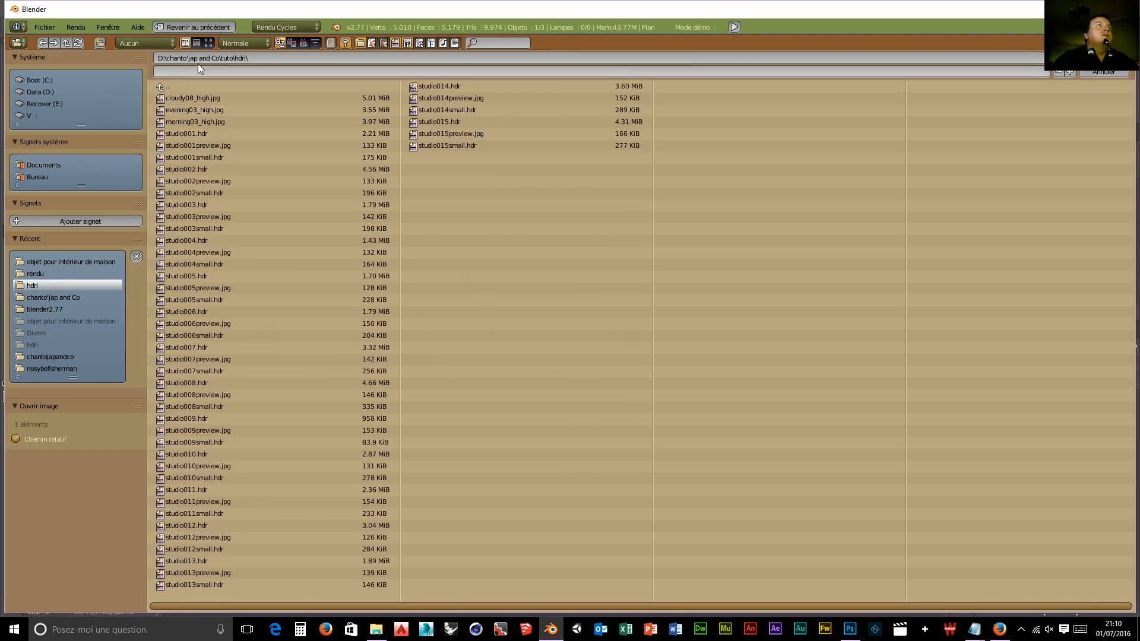
pyautogui.click(208, 42)
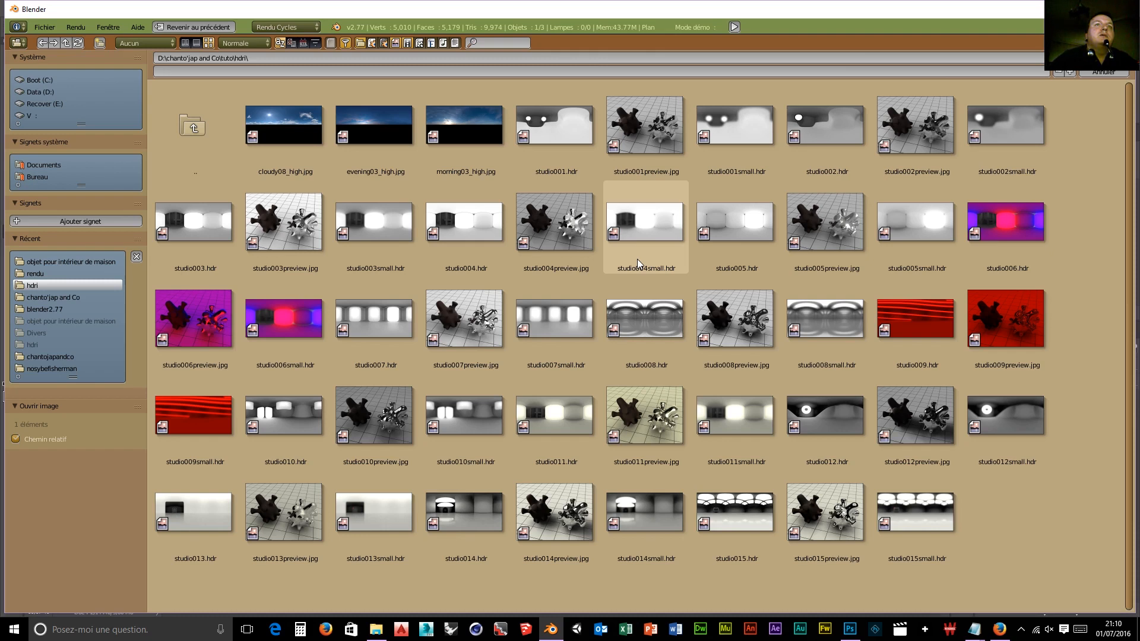
pyautogui.click(469, 509)
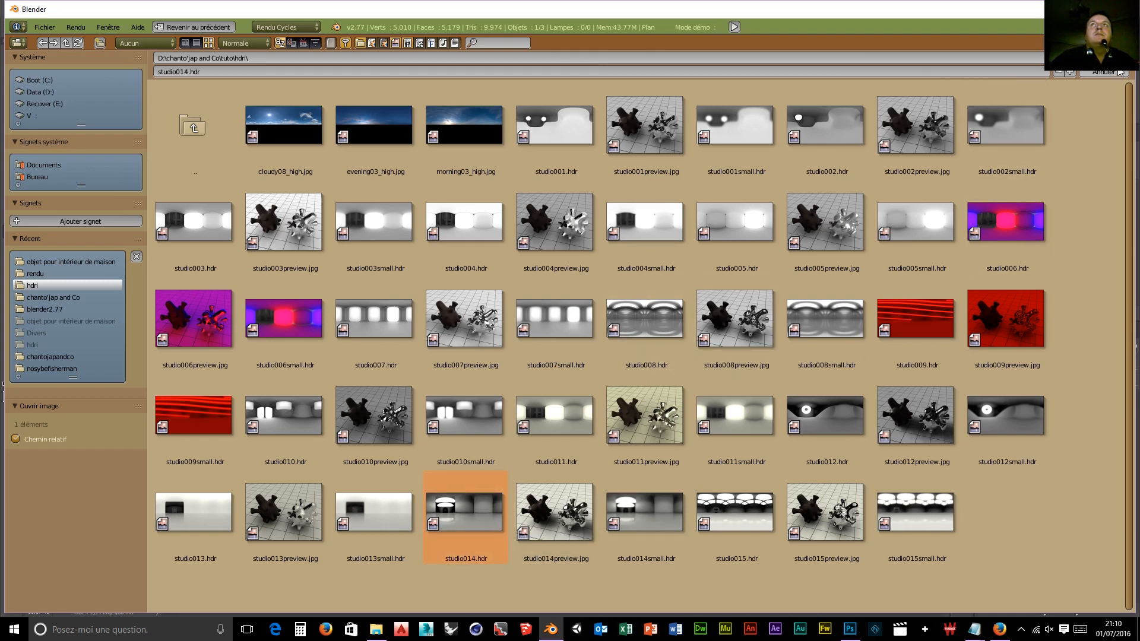
pyautogui.click(1092, 58)
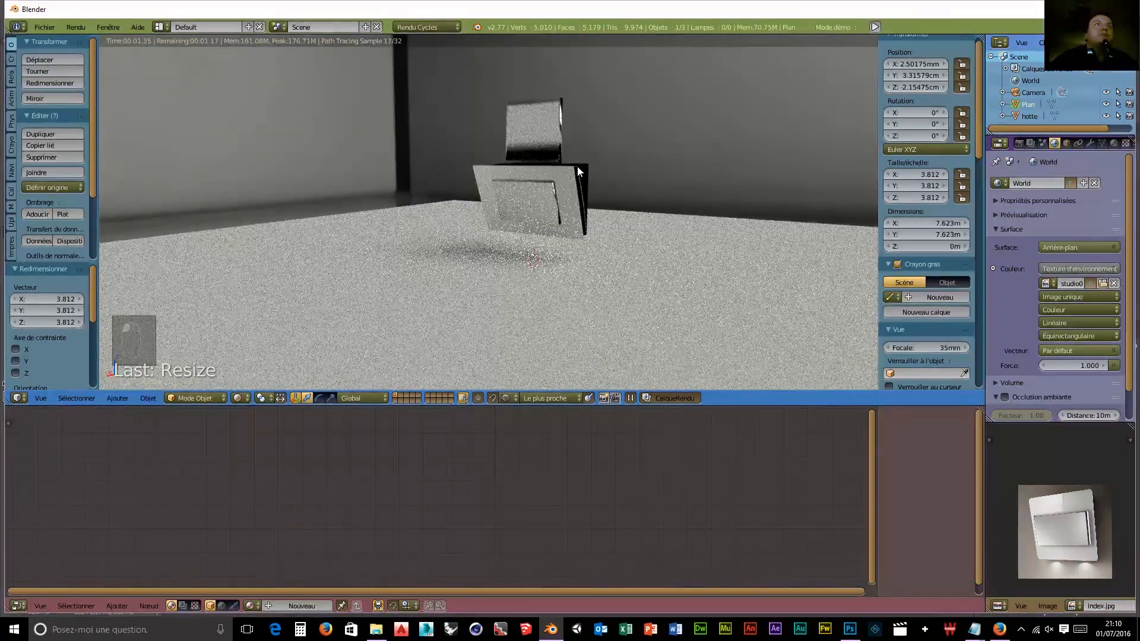
# Step: Create a new material for the floor plane and delete its default shader node
pyautogui.scroll(5, 615, 222)
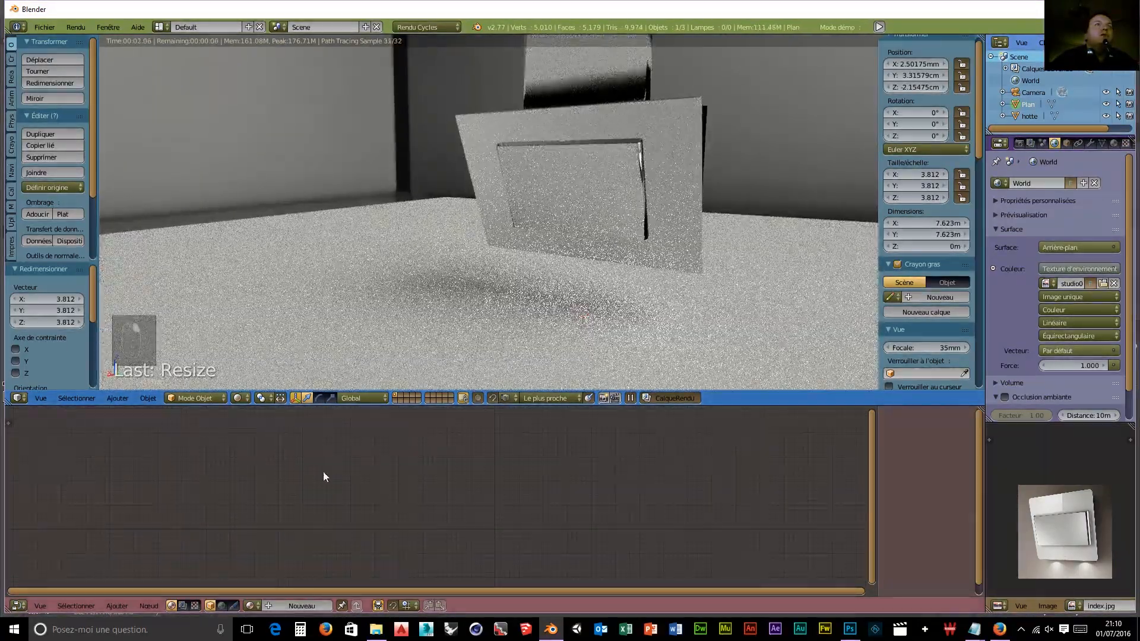
pyautogui.click(300, 605)
pyautogui.click(507, 463)
pyautogui.press('Delete')
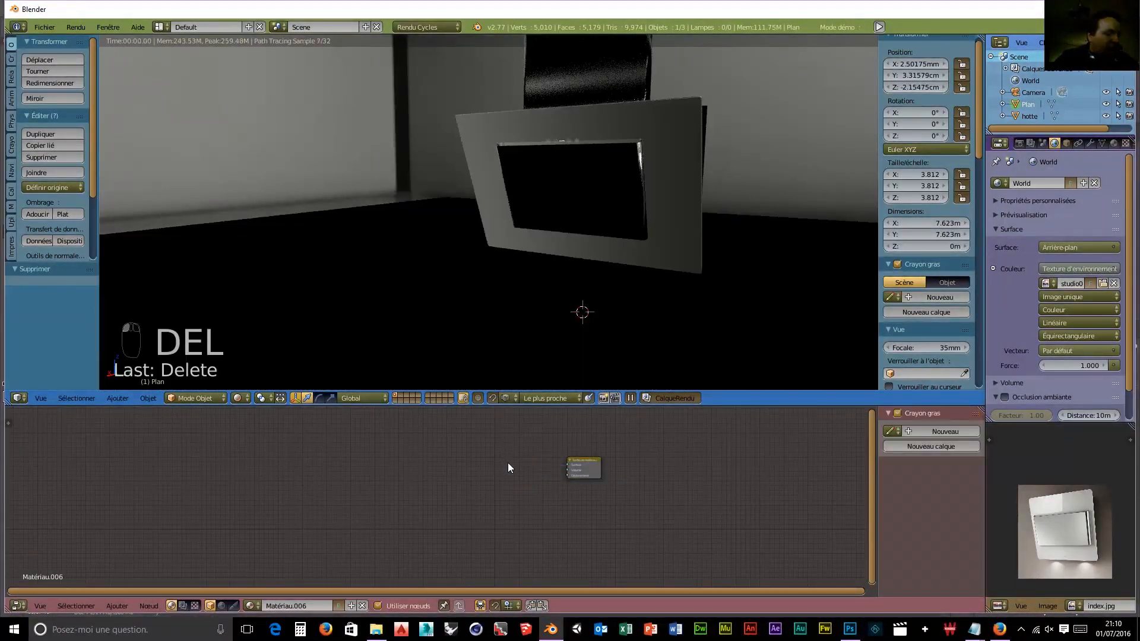
# Step: Add a BSDF brillant node, connect it to the material output's surface input and set its distribution to Beckmann
pyautogui.hotkey('shift', 'a')
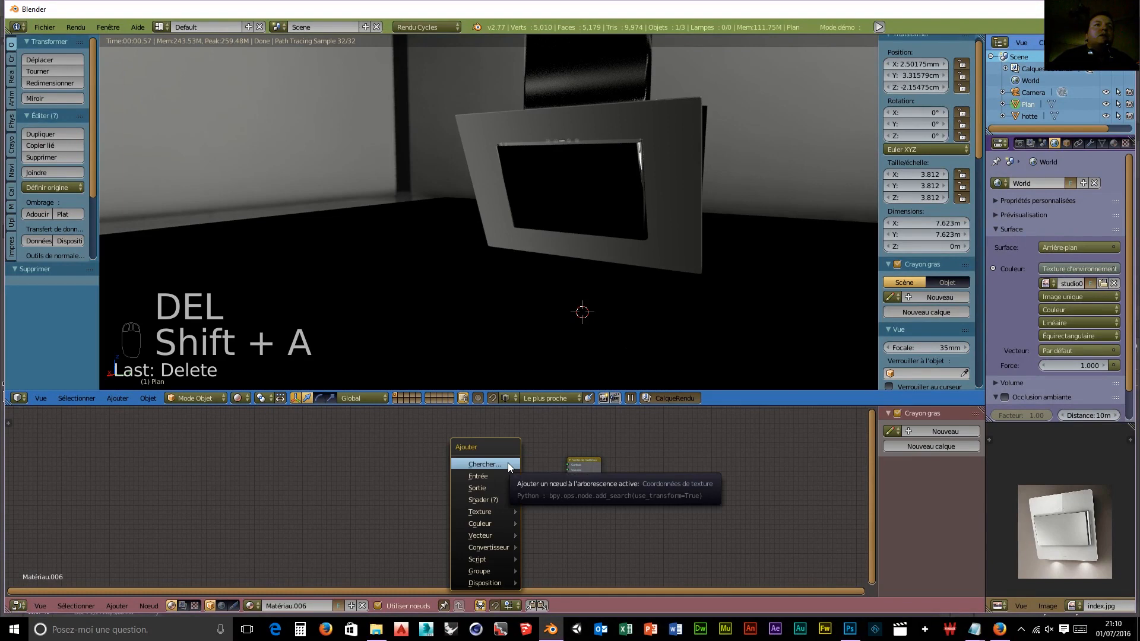
pyautogui.moveTo(497, 500)
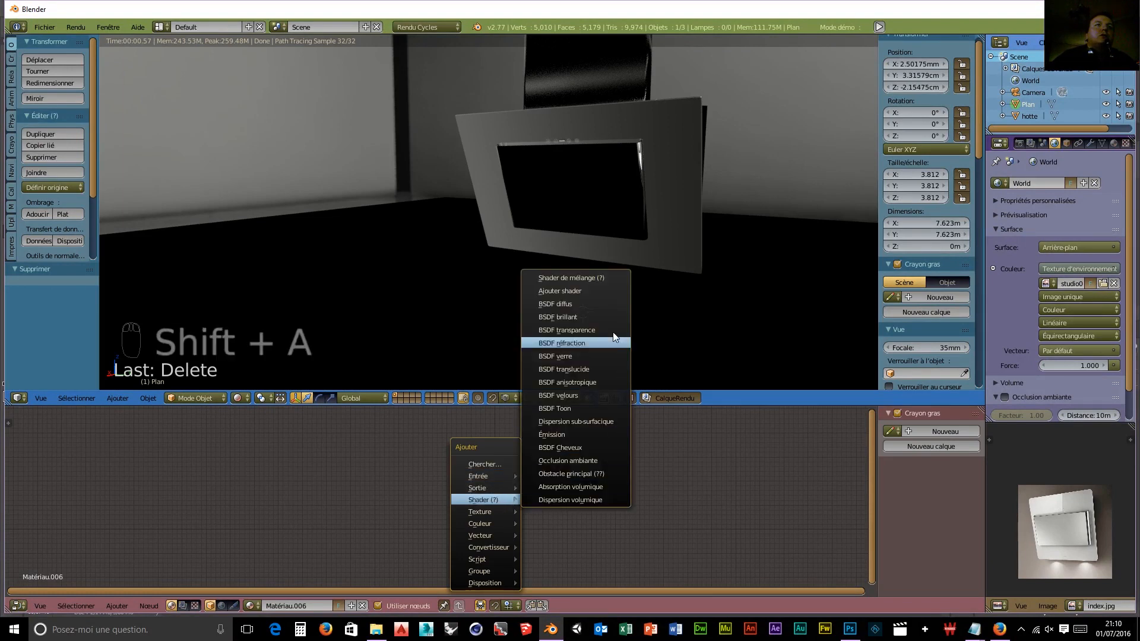
pyautogui.click(582, 317)
pyautogui.click(514, 446)
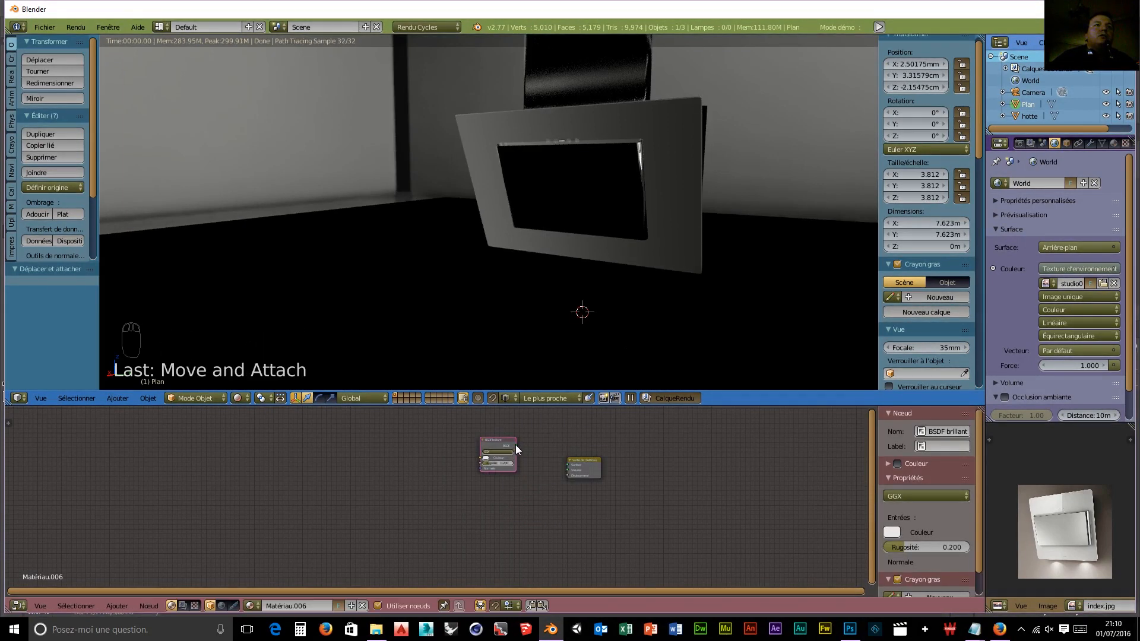
pyautogui.moveTo(515, 444); pyautogui.dragTo(565, 465)
pyautogui.click(493, 451)
pyautogui.click(495, 442)
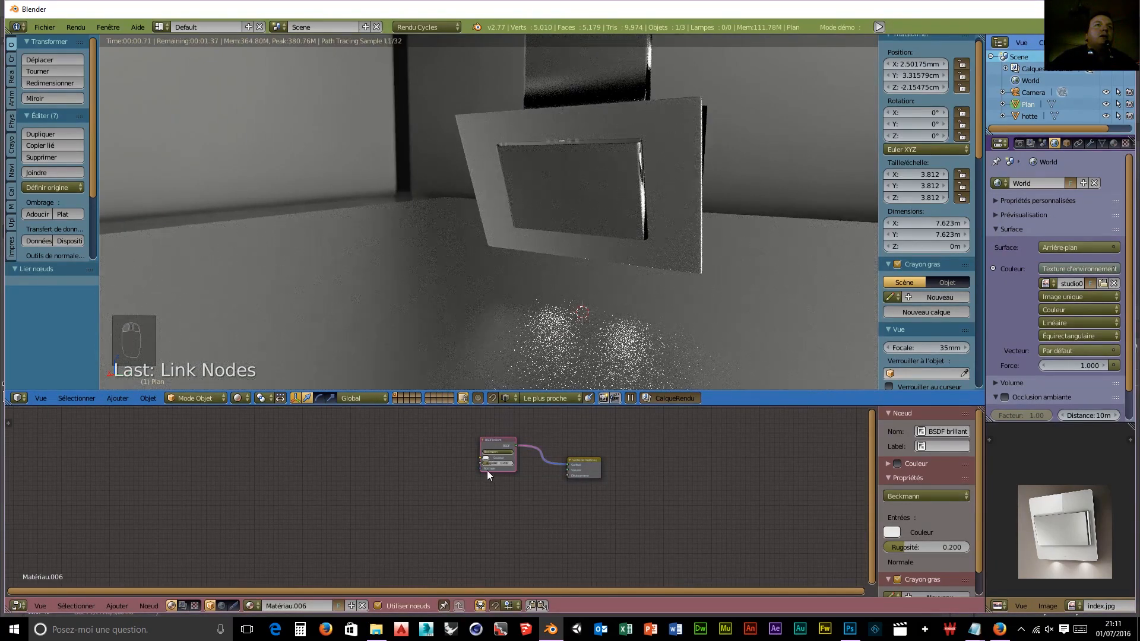
# Step: Compare GGX with Beckmann at roughness 0.325 on the floor's glossy shader, and settle on Beckmann with roughness 0
pyautogui.moveTo(490, 462); pyautogui.dragTo(494, 462)
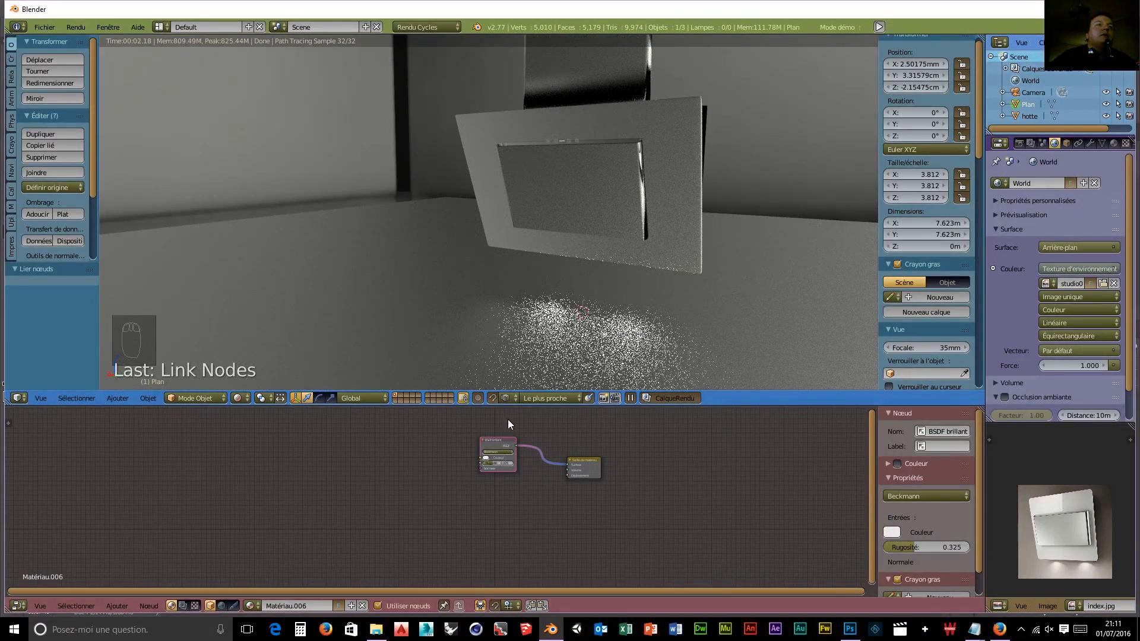
pyautogui.click(497, 451)
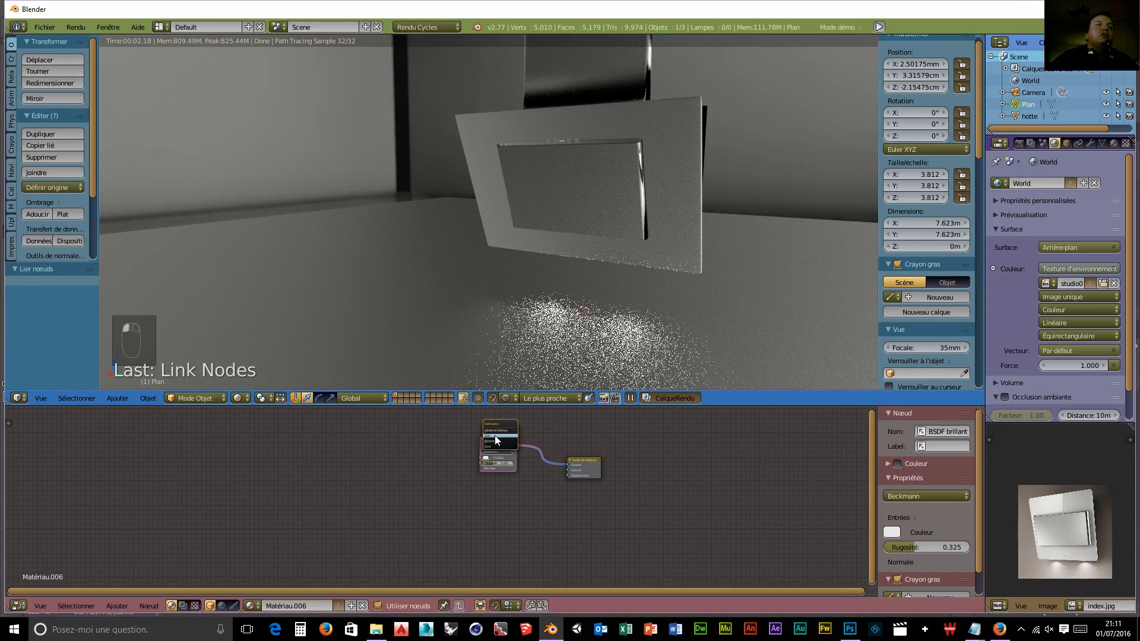
pyautogui.click(495, 436)
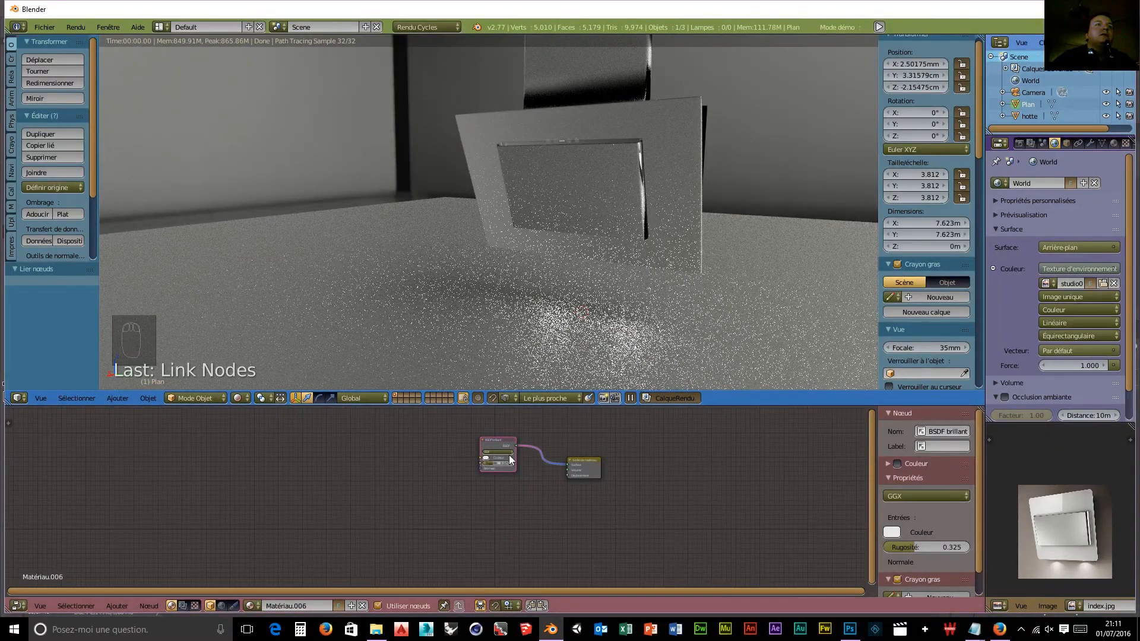
pyautogui.click(495, 453)
pyautogui.click(496, 440)
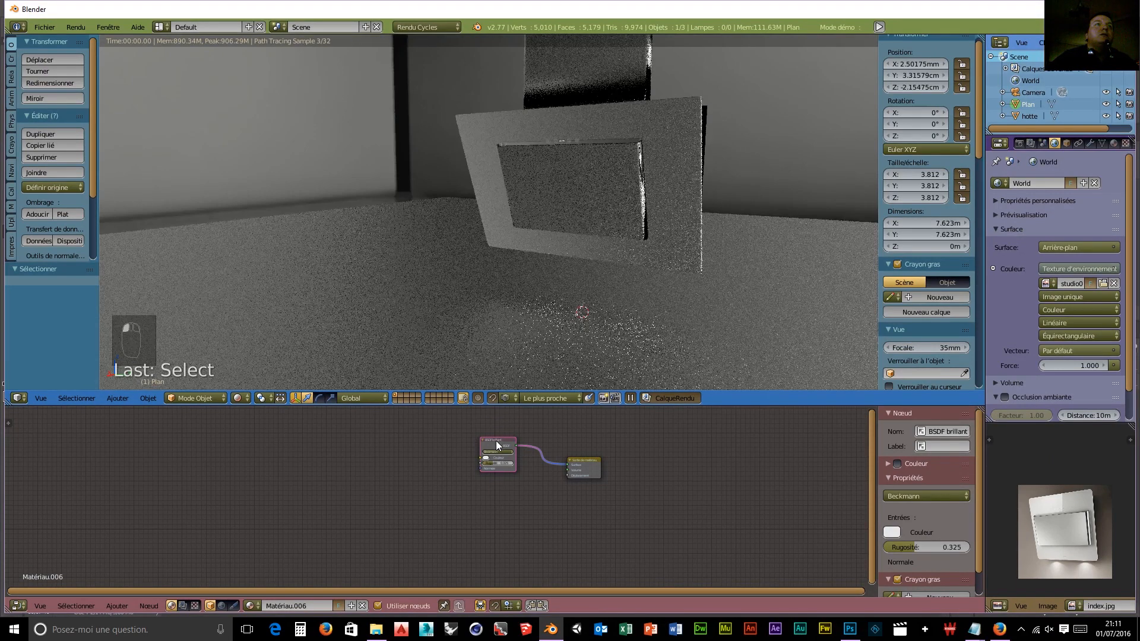
pyautogui.moveTo(493, 463); pyautogui.dragTo(479, 463)
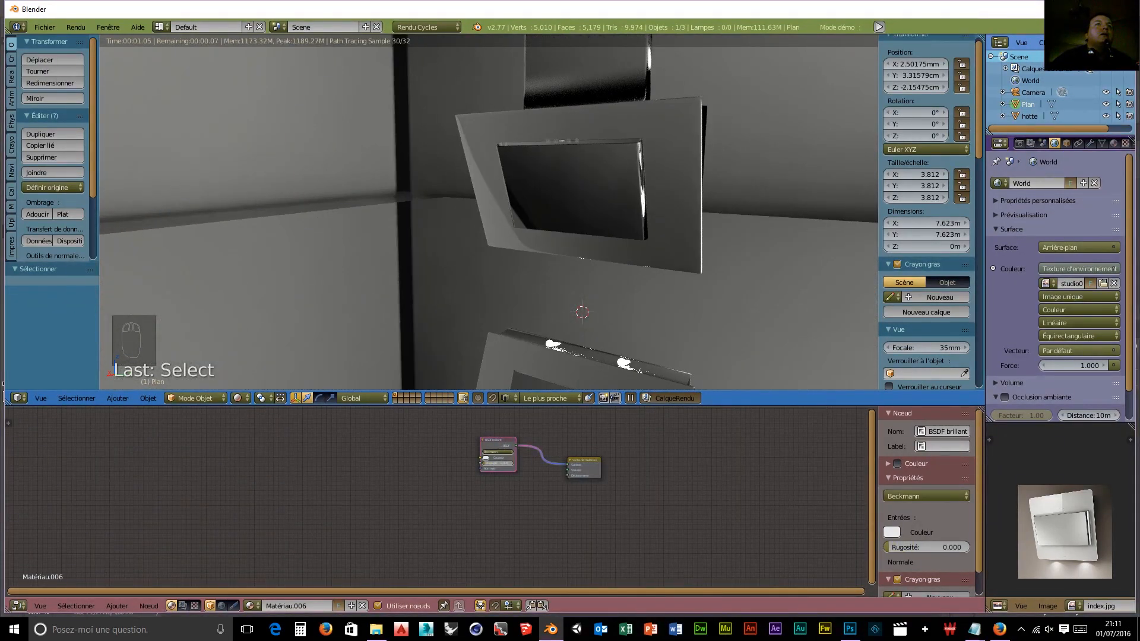
# Step: Scale the floor plane up by a factor of 20
pyautogui.scroll(-1, 607, 305)
pyautogui.scroll(-2, 607, 301)
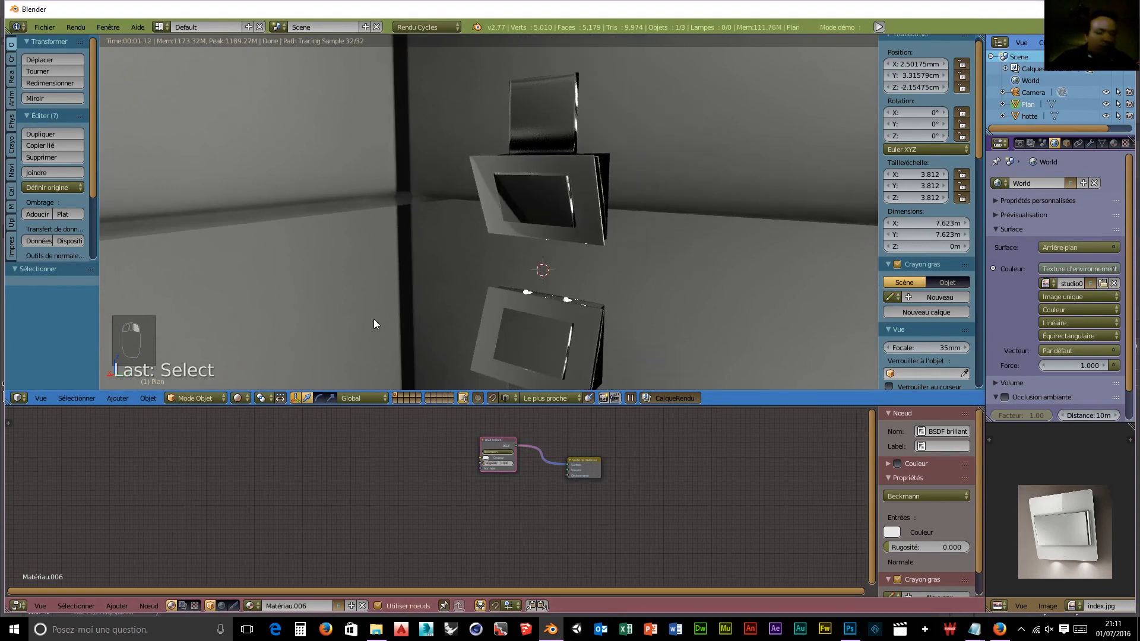
pyautogui.press('s')
pyautogui.write('20')
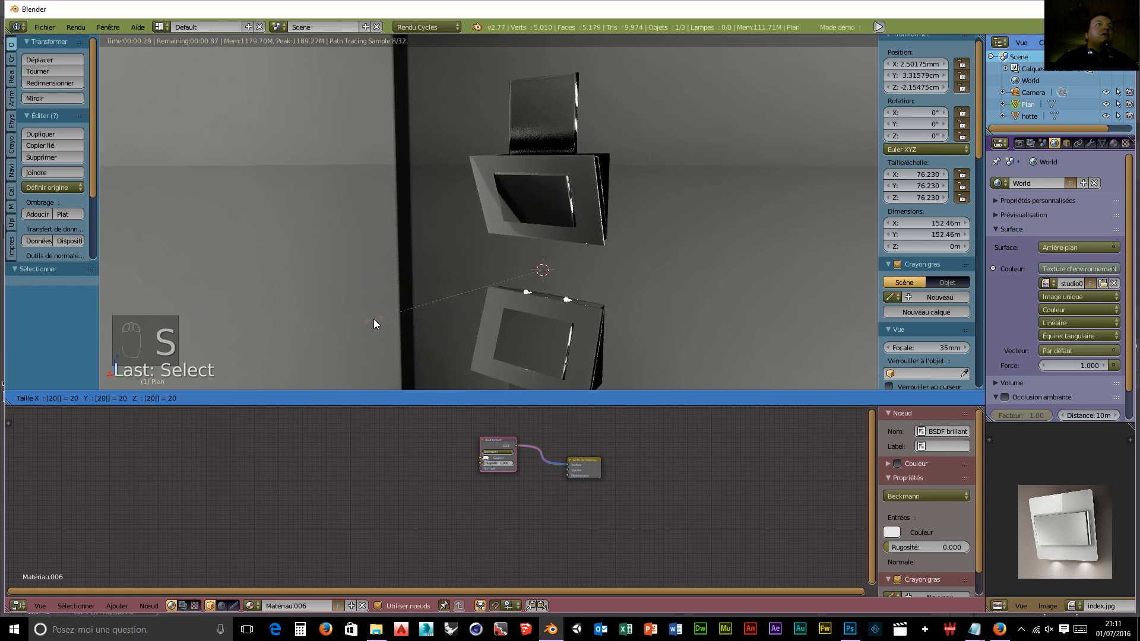
pyautogui.press('Return')
# Step: Align the camera to a close, angled side view of the hood
pyautogui.moveTo(611, 262); pyautogui.dragTo(620, 251, button='middle')
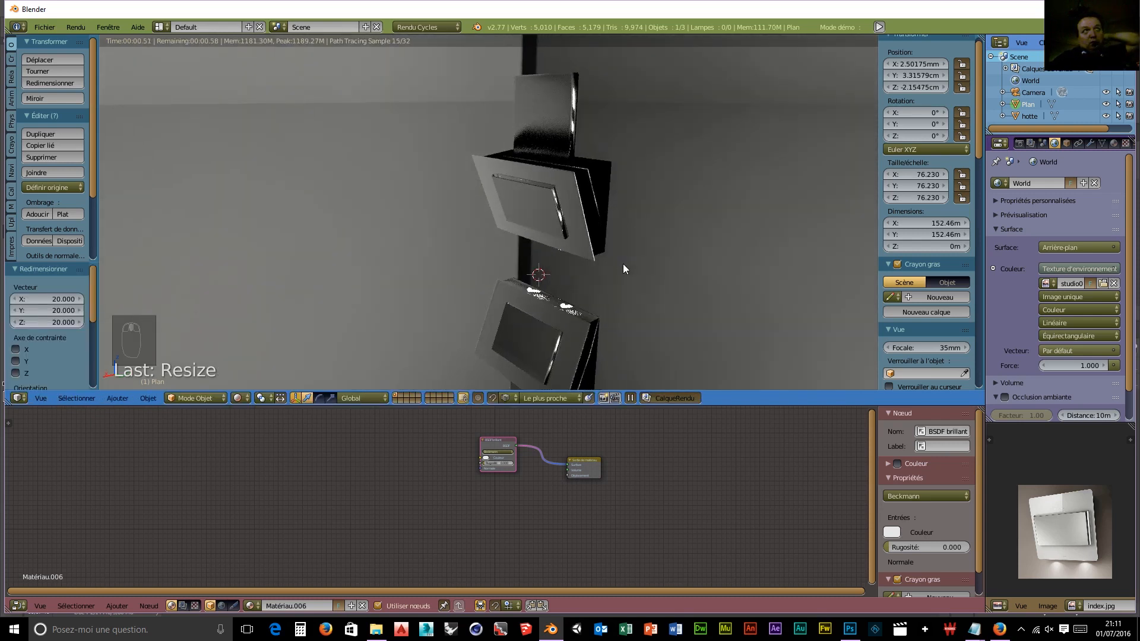
pyautogui.scroll(3, 625, 264)
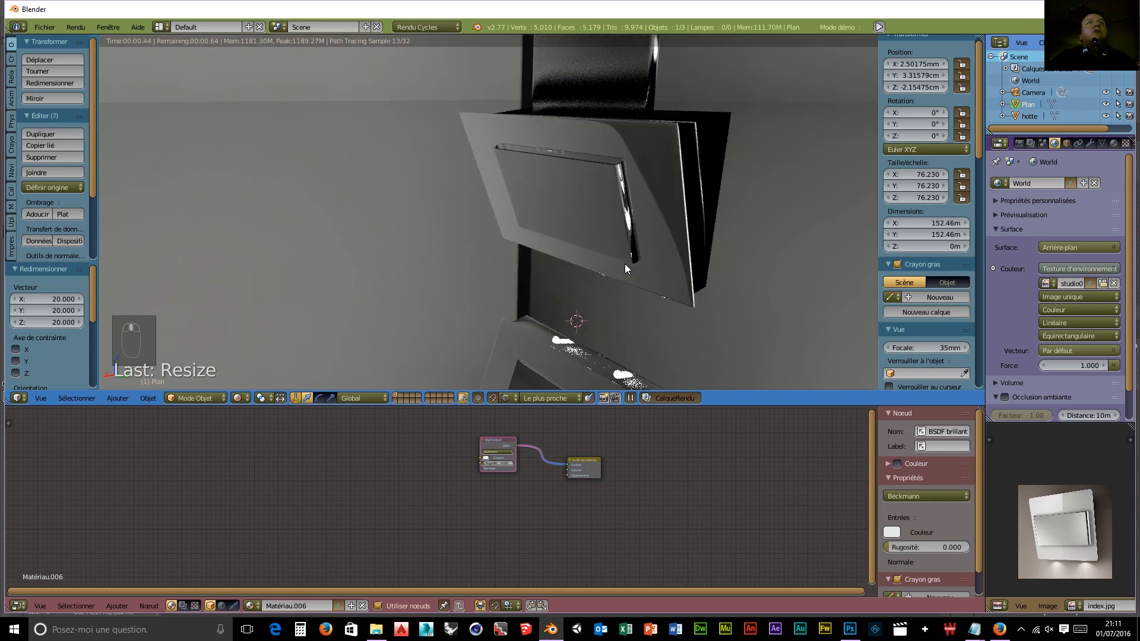
pyautogui.scroll(1, 667, 247)
pyautogui.moveTo(668, 247); pyautogui.dragTo(561, 245, button='middle')
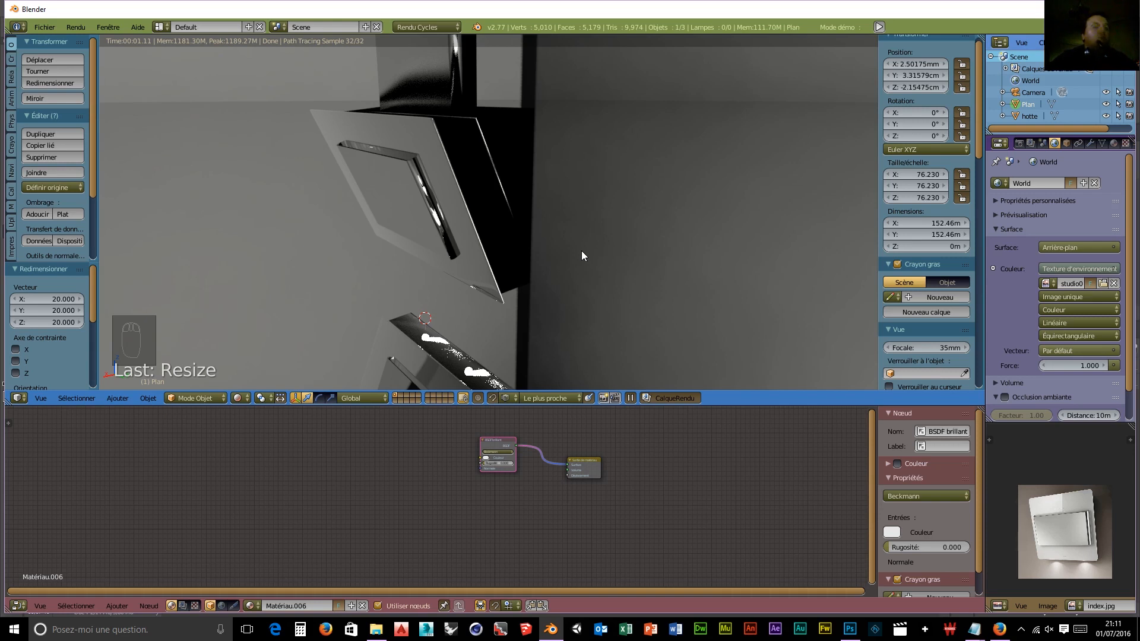
pyautogui.press('ctrl+alt+KP_0')
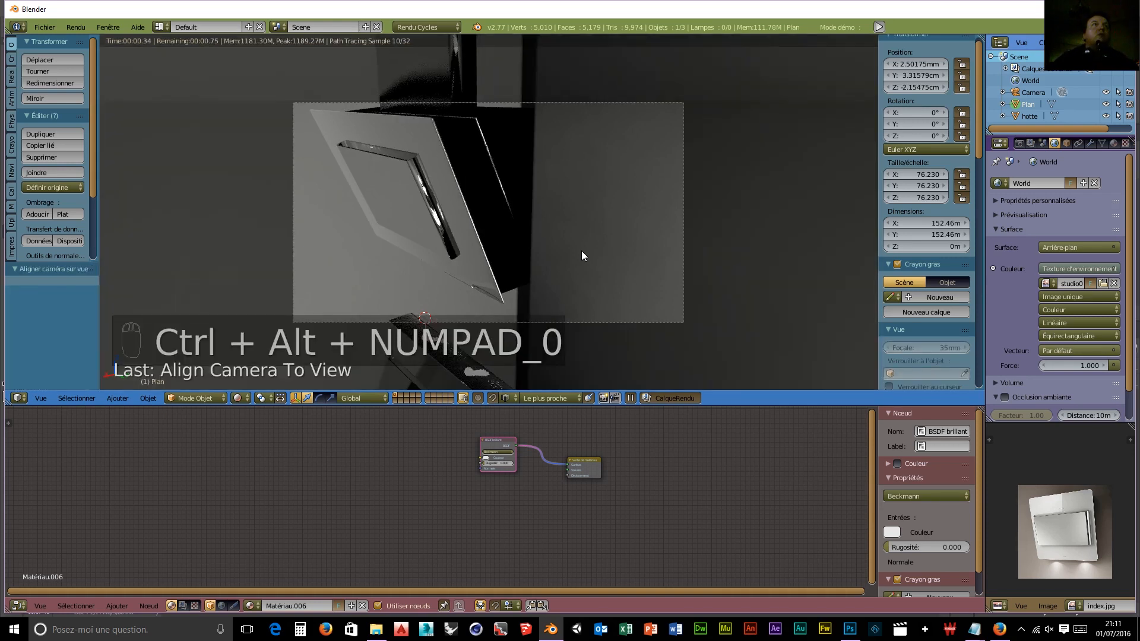
# Step: Lock the camera to the view and reframe it to show the whole hood and its chimney at an angle
pyautogui.rightClick(682, 262)
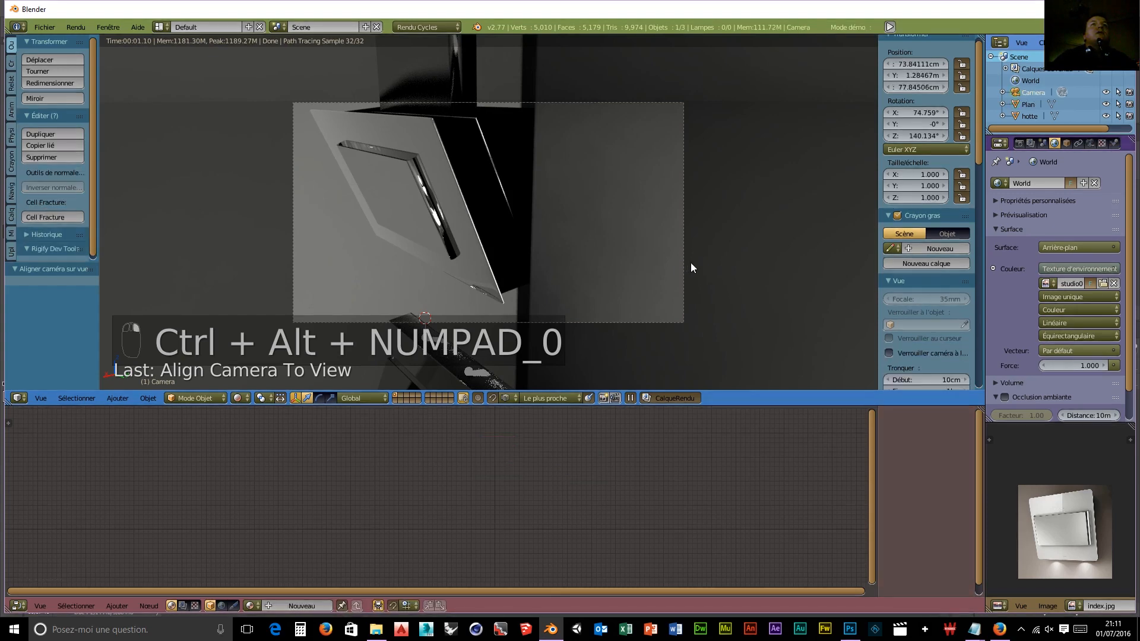
pyautogui.click(889, 354)
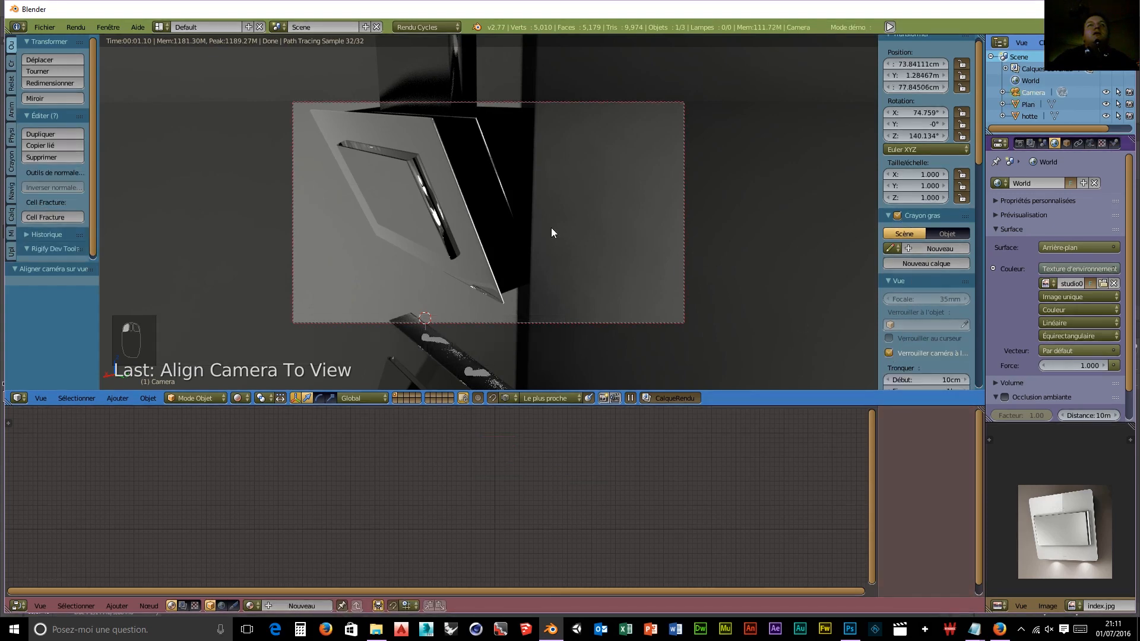
pyautogui.moveTo(547, 226); pyautogui.dragTo(572, 194, button='middle')
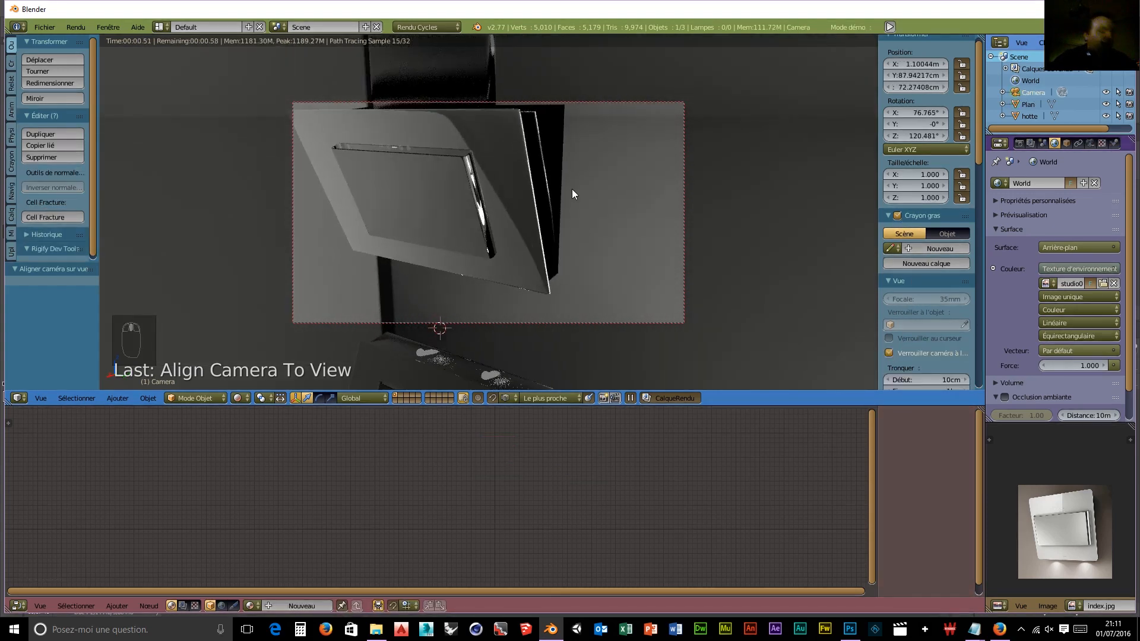
pyautogui.scroll(-6, 564, 141)
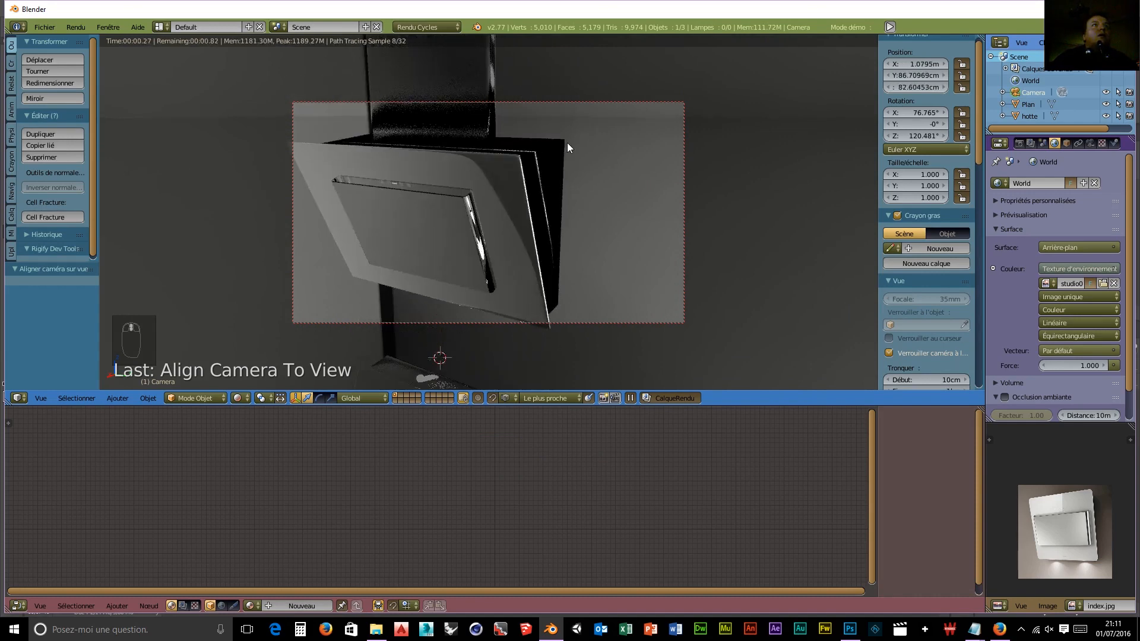
pyautogui.moveTo(567, 142); pyautogui.dragTo(555, 169, button='middle')
pyautogui.scroll(4, 558, 172)
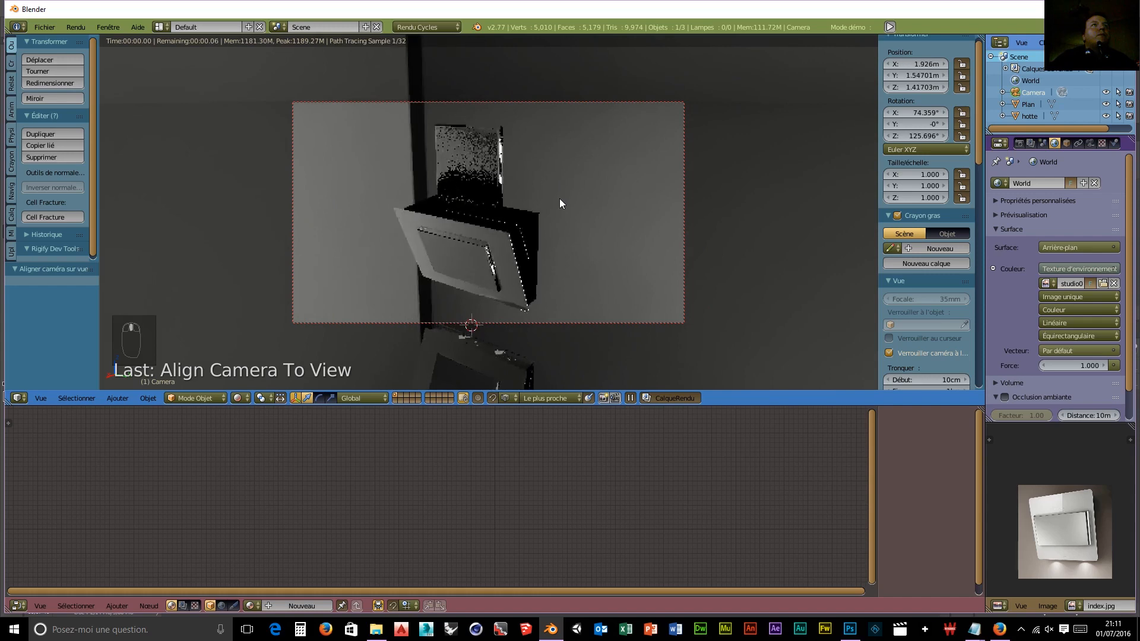
pyautogui.scroll(-1, 558, 196)
pyautogui.moveTo(561, 205); pyautogui.dragTo(558, 204, button='middle')
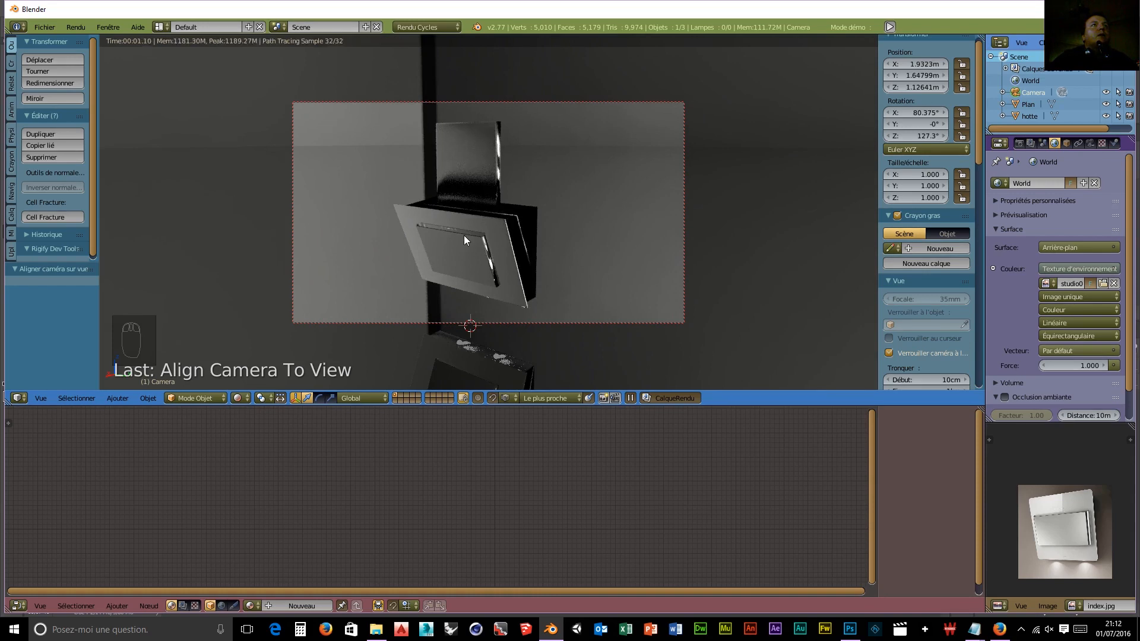
pyautogui.scroll(6, 464, 235)
pyautogui.scroll(-4, 433, 229)
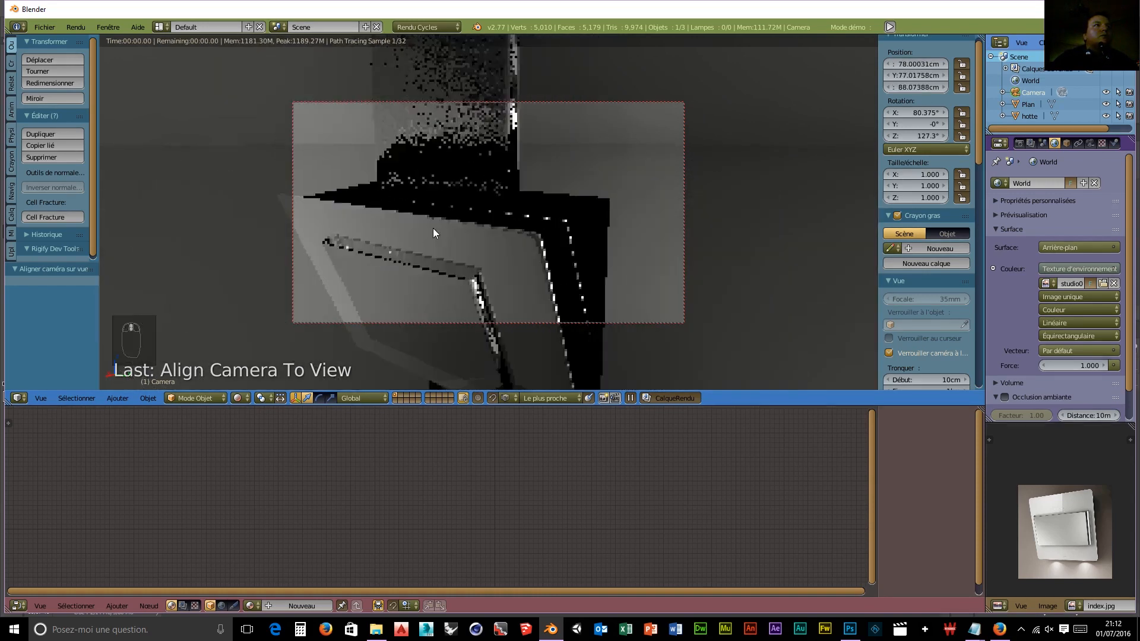
pyautogui.scroll(2, 433, 227)
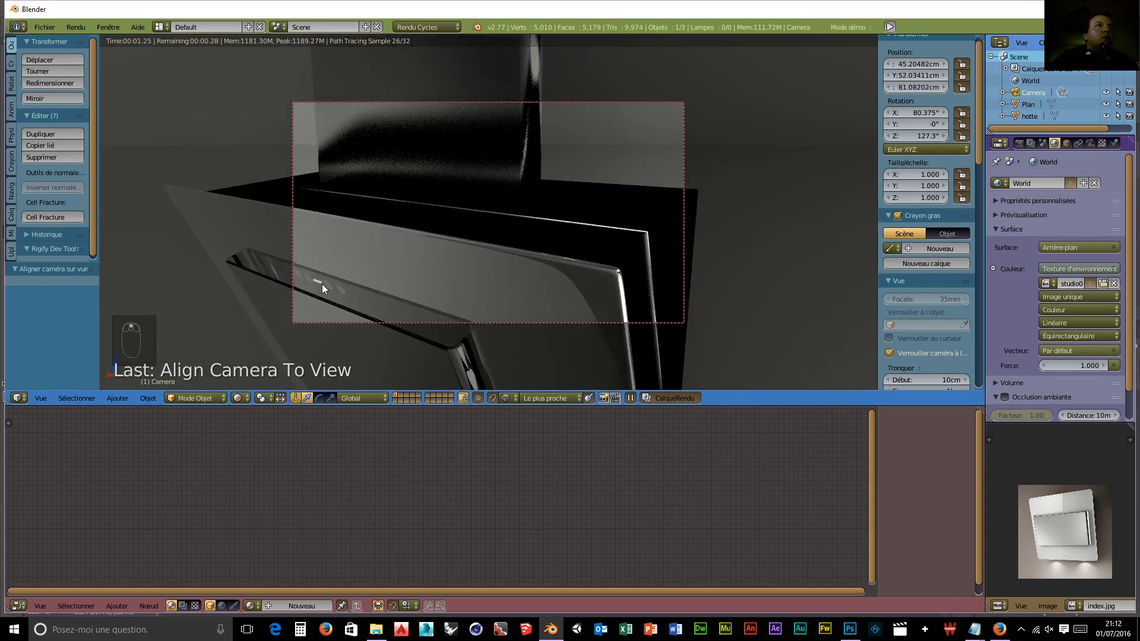
pyautogui.scroll(-5, 314, 283)
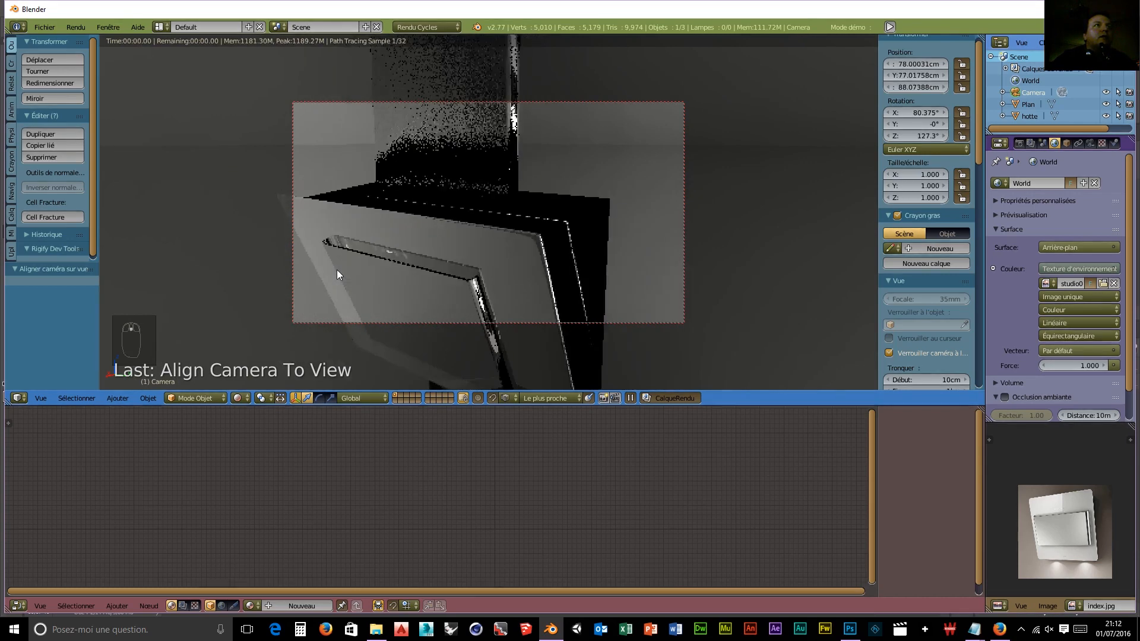
pyautogui.scroll(-3, 337, 271)
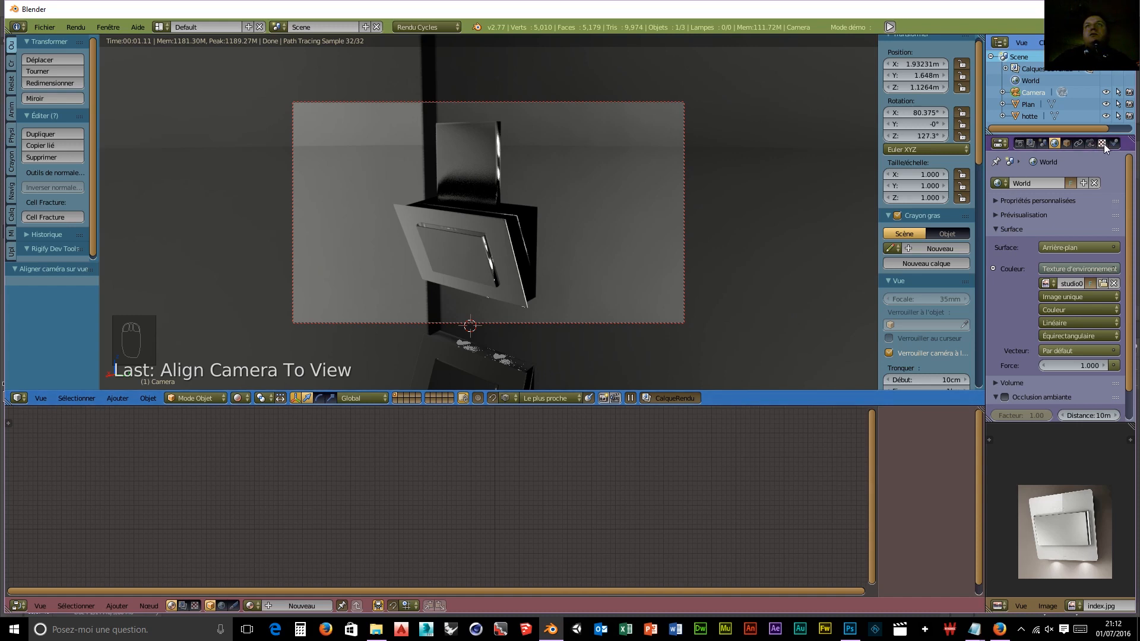
# Step: Examine the shader settings of the hood's materials Matériau.003, Matériau.005 and Matériau.004
pyautogui.rightClick(457, 230)
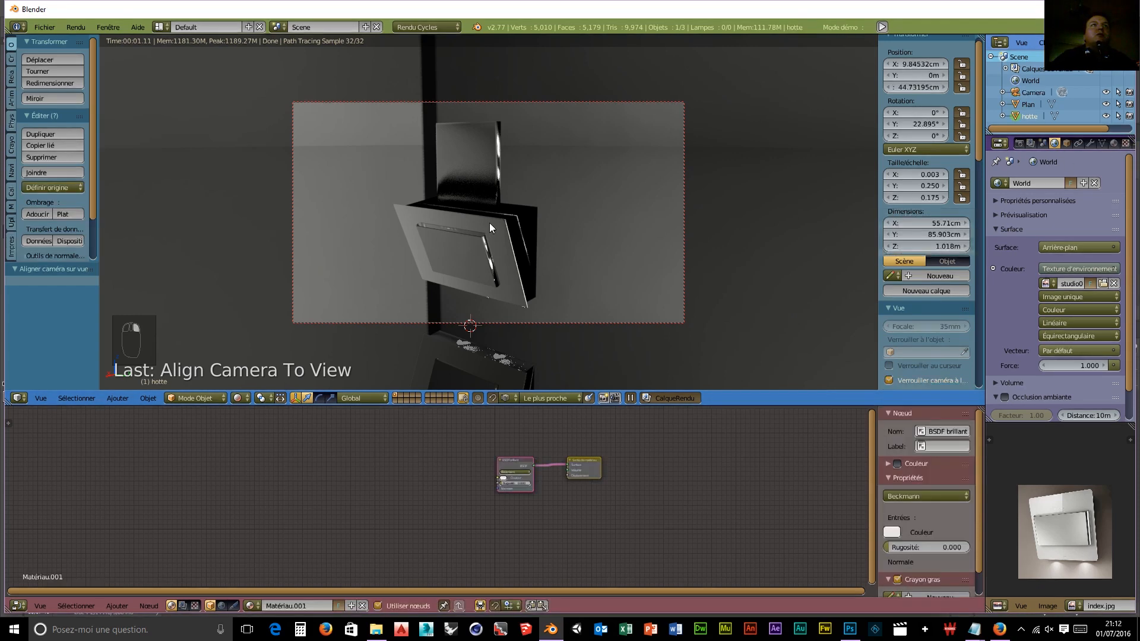
pyautogui.click(1112, 144)
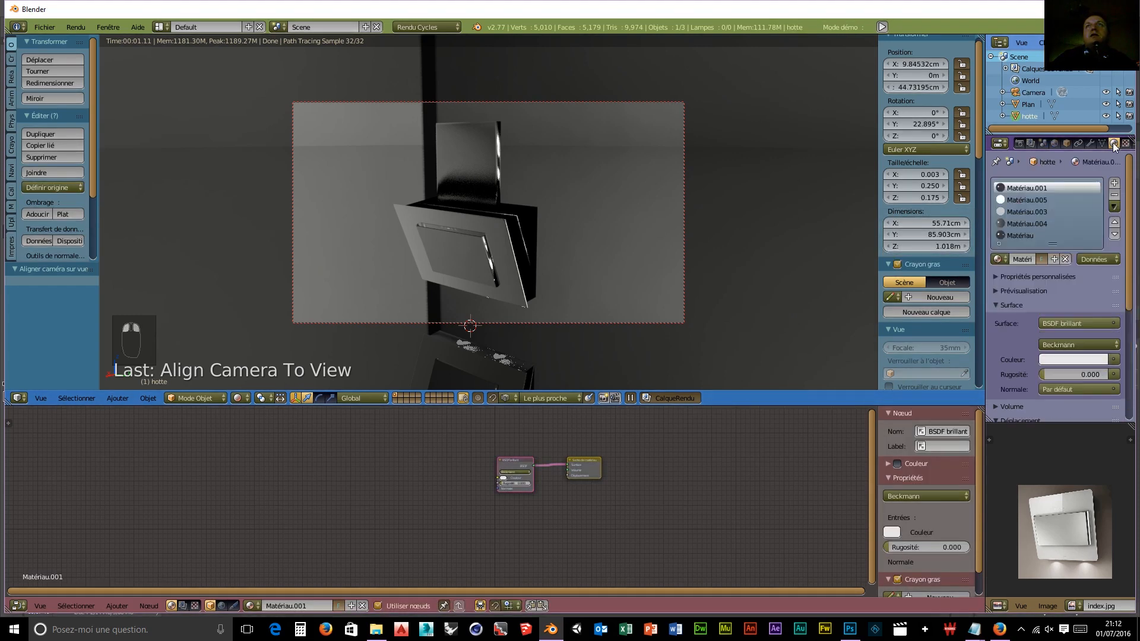
pyautogui.click(1017, 212)
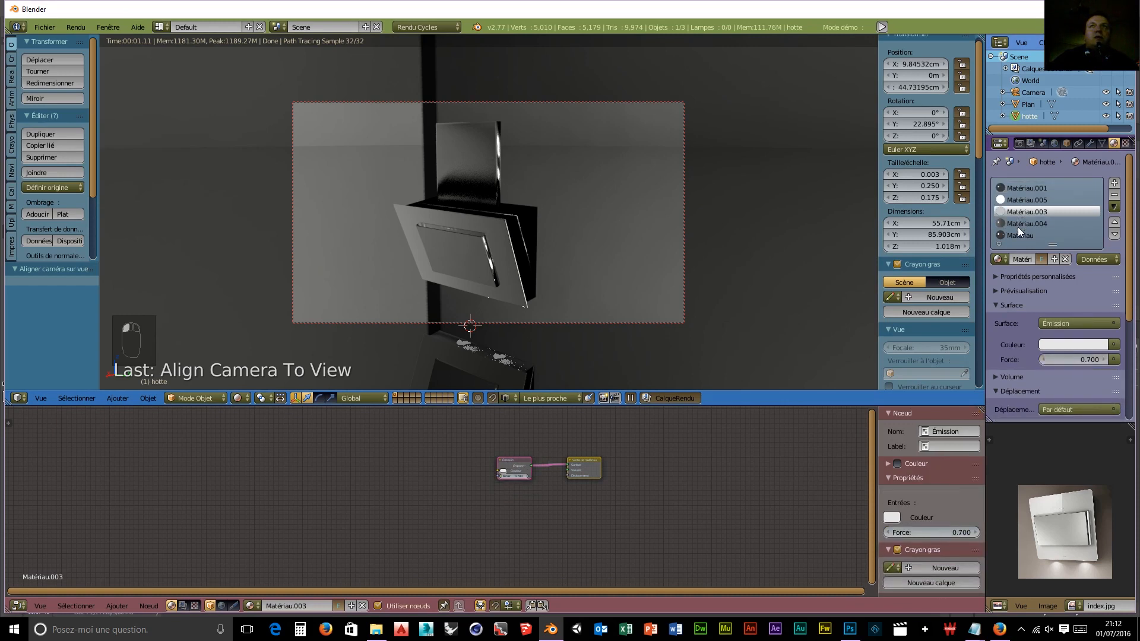
pyautogui.click(1020, 201)
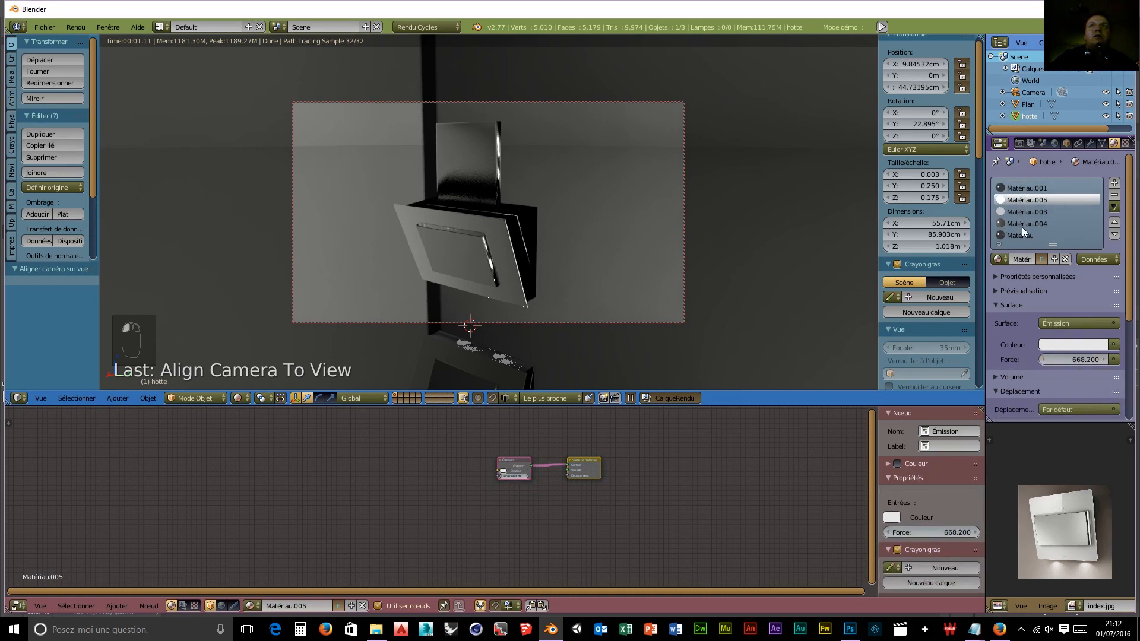
pyautogui.click(1021, 224)
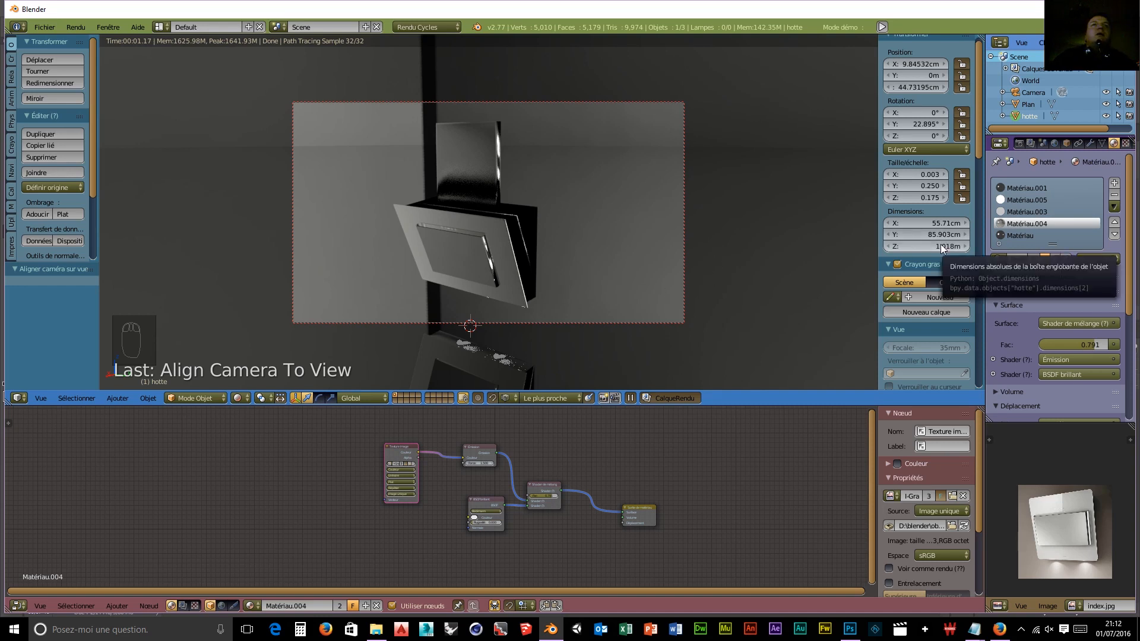
# Step: Set the render resolution scale to 100% and apply the Final sampling preset
pyautogui.click(1020, 144)
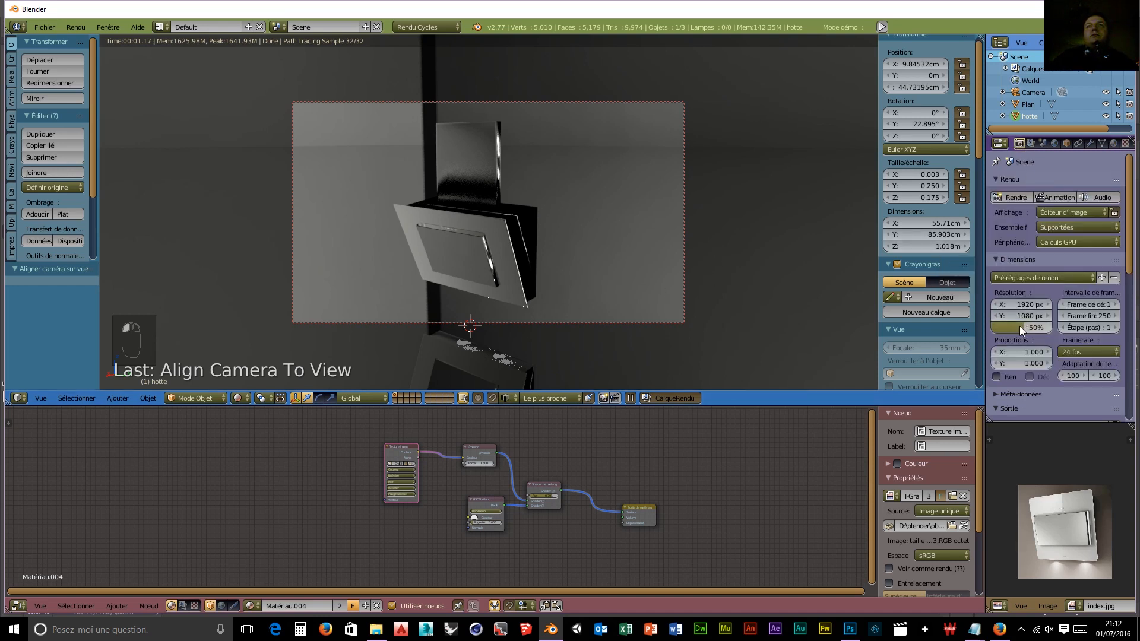
pyautogui.scroll(-6, 1050, 350)
pyautogui.click(1036, 349)
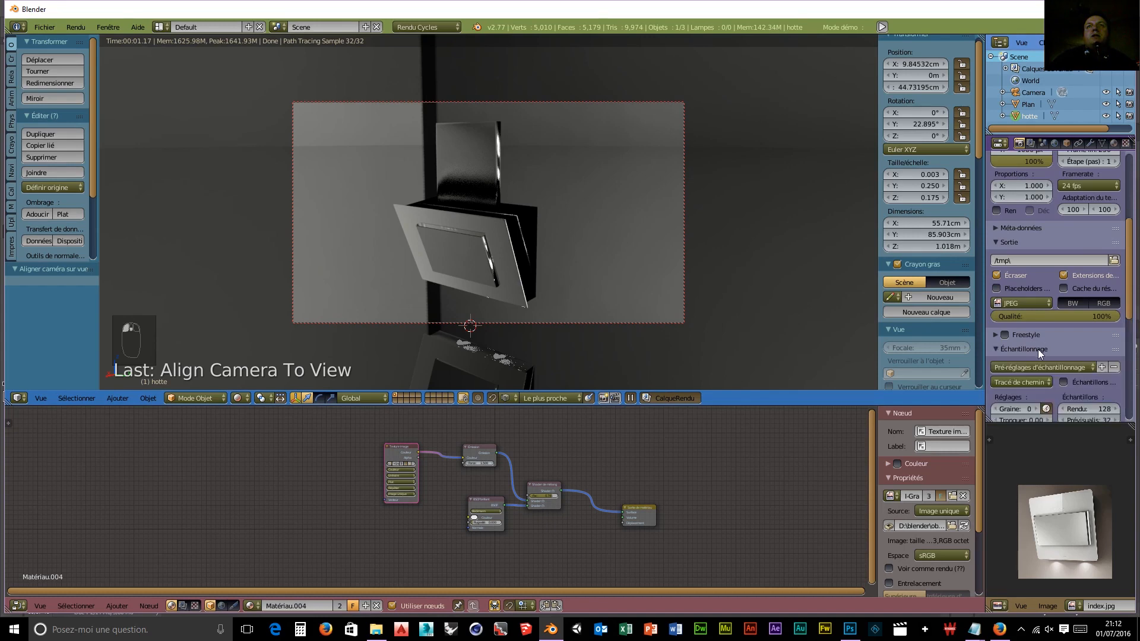
pyautogui.click(1041, 365)
pyautogui.click(1043, 378)
pyautogui.scroll(-5, 1043, 383)
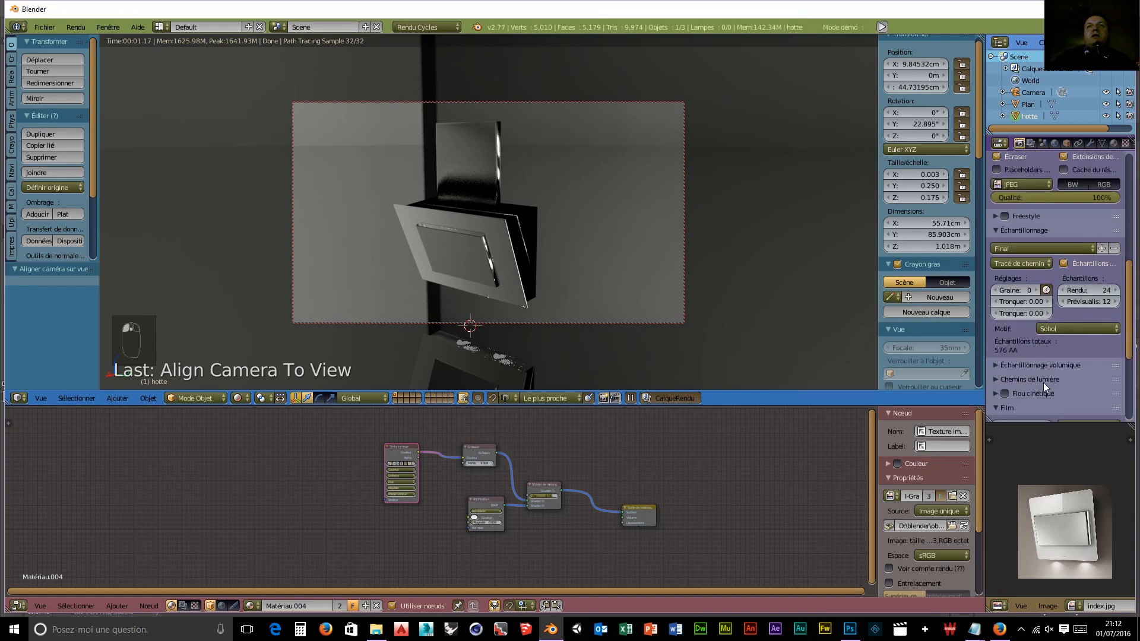
# Step: Apply the Full Global Illumination preset to the light paths
pyautogui.click(1027, 380)
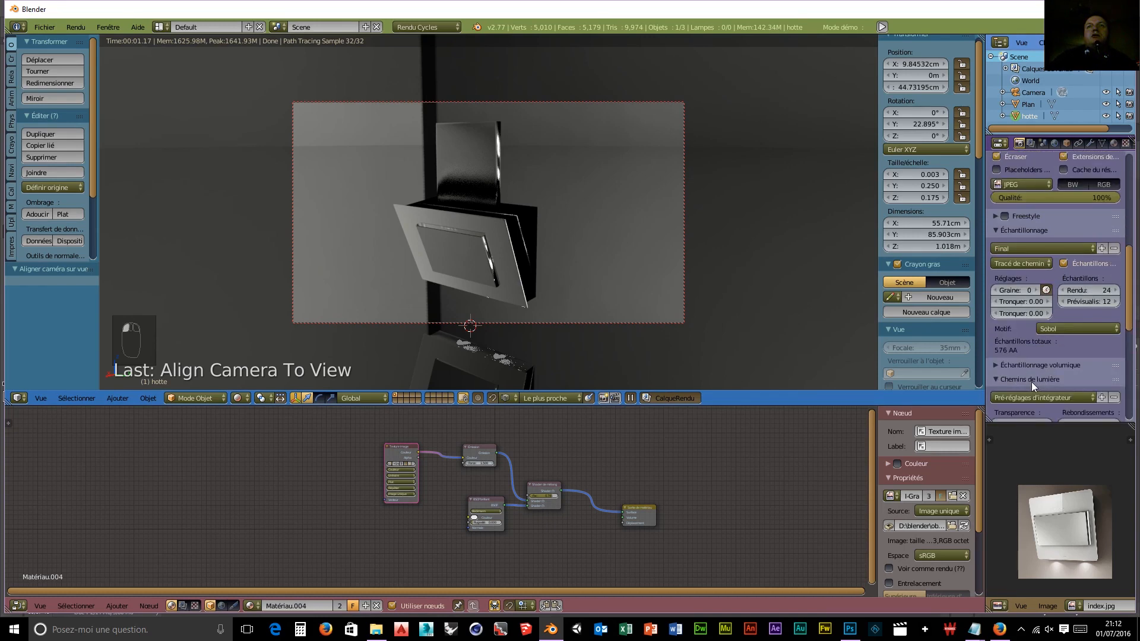
pyautogui.click(1030, 395)
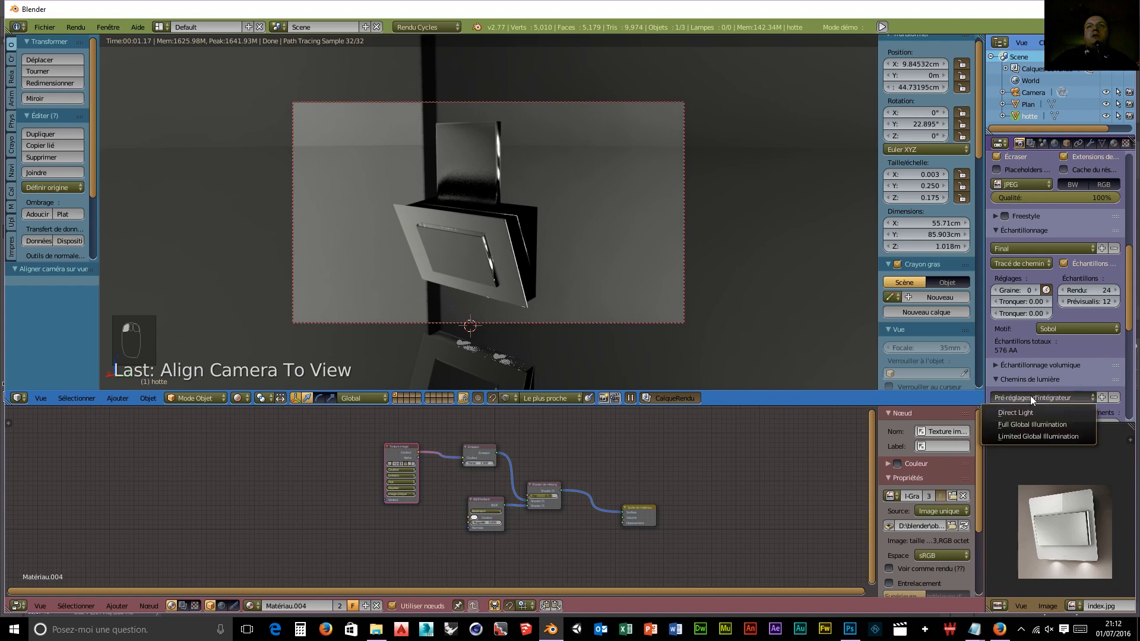
pyautogui.click(1023, 425)
# Step: Set the render display to full screen (Plein écran) and render the image
pyautogui.scroll(10, 1042, 368)
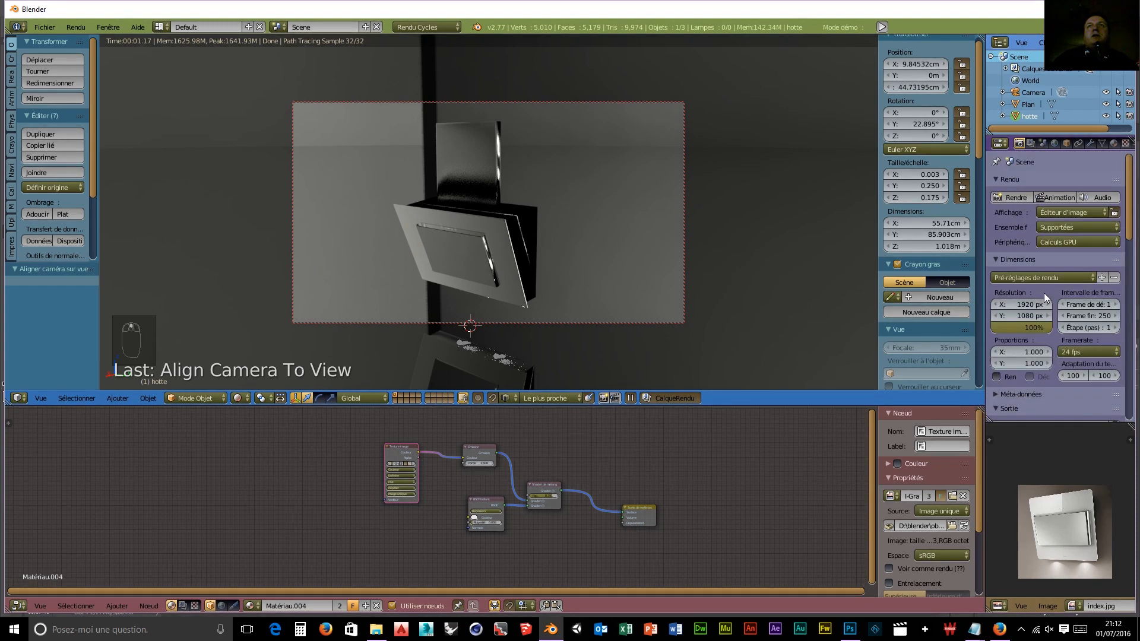
pyautogui.click(1064, 211)
pyautogui.click(1045, 197)
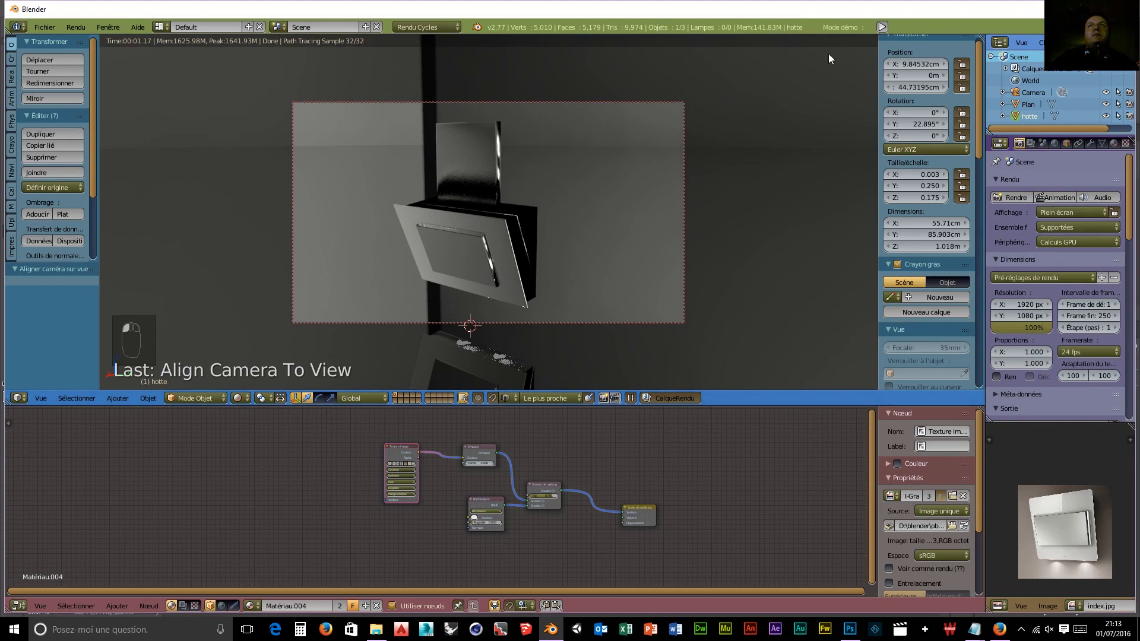
pyautogui.click(1013, 198)
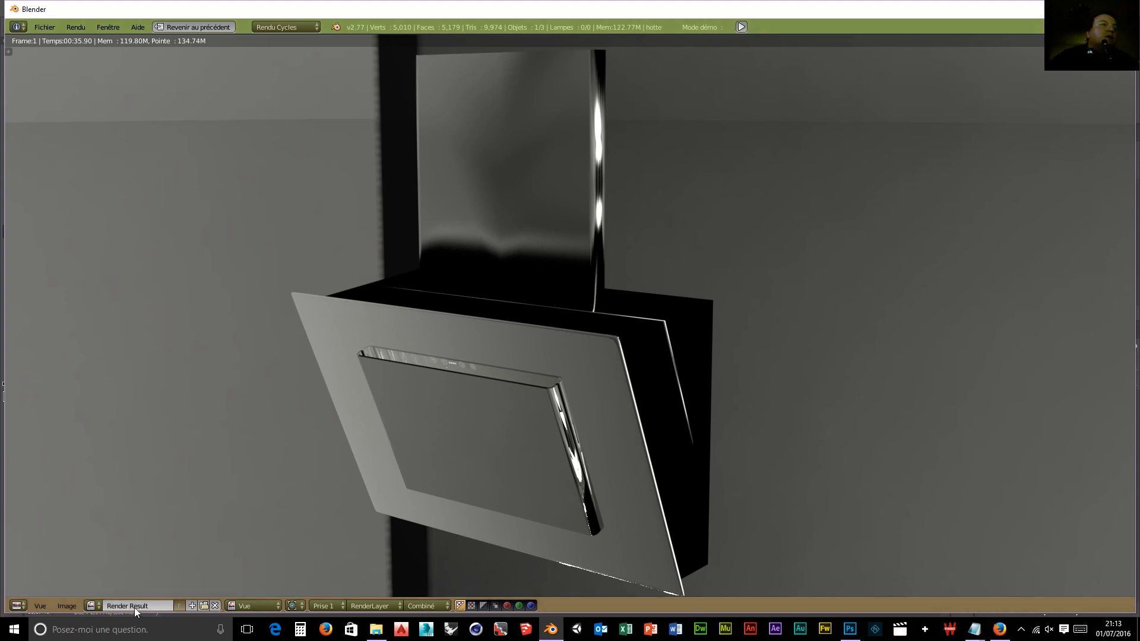
# Step: Save the render as hOTTE.jpg in D:\blender\objet pour intérieur de maison\rendu, overwriting the existing file
pyautogui.click(80, 603)
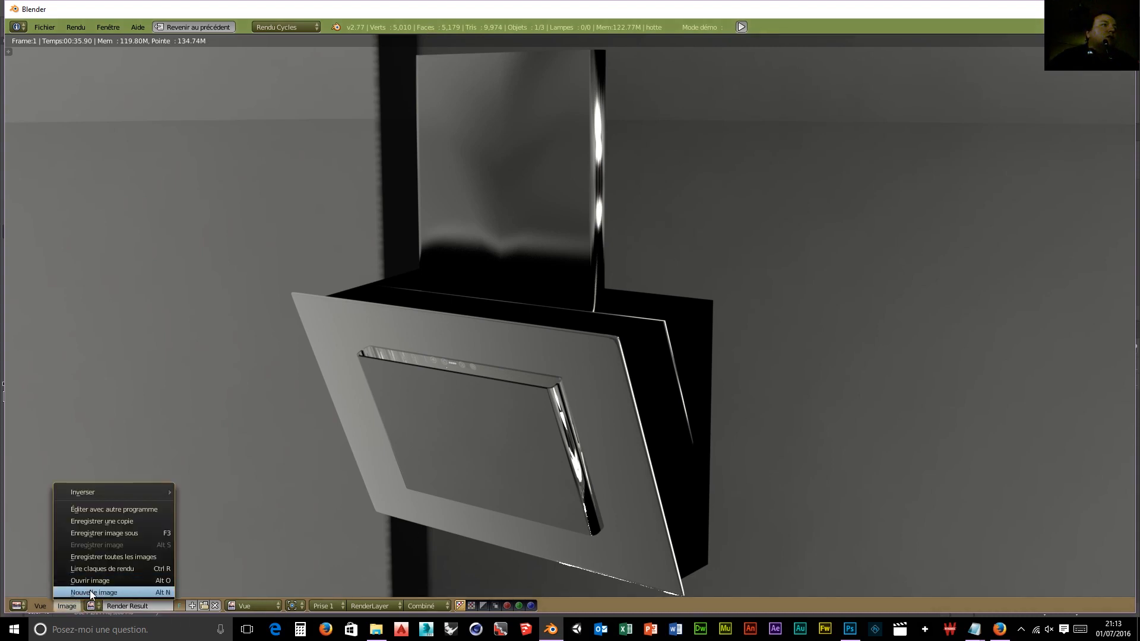
pyautogui.click(96, 533)
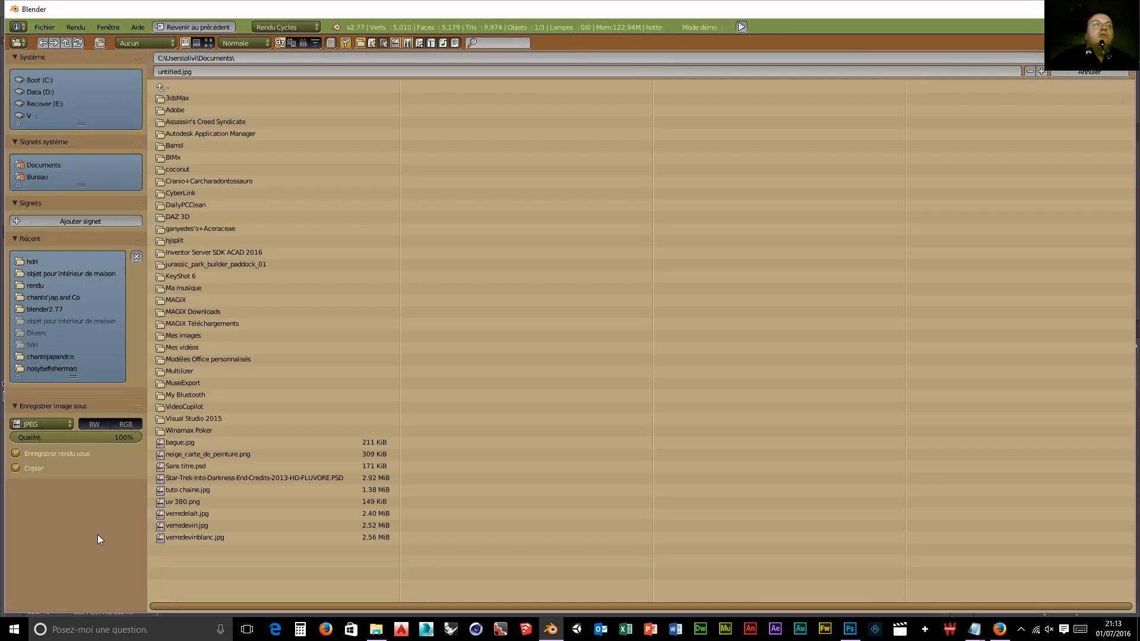
pyautogui.click(40, 88)
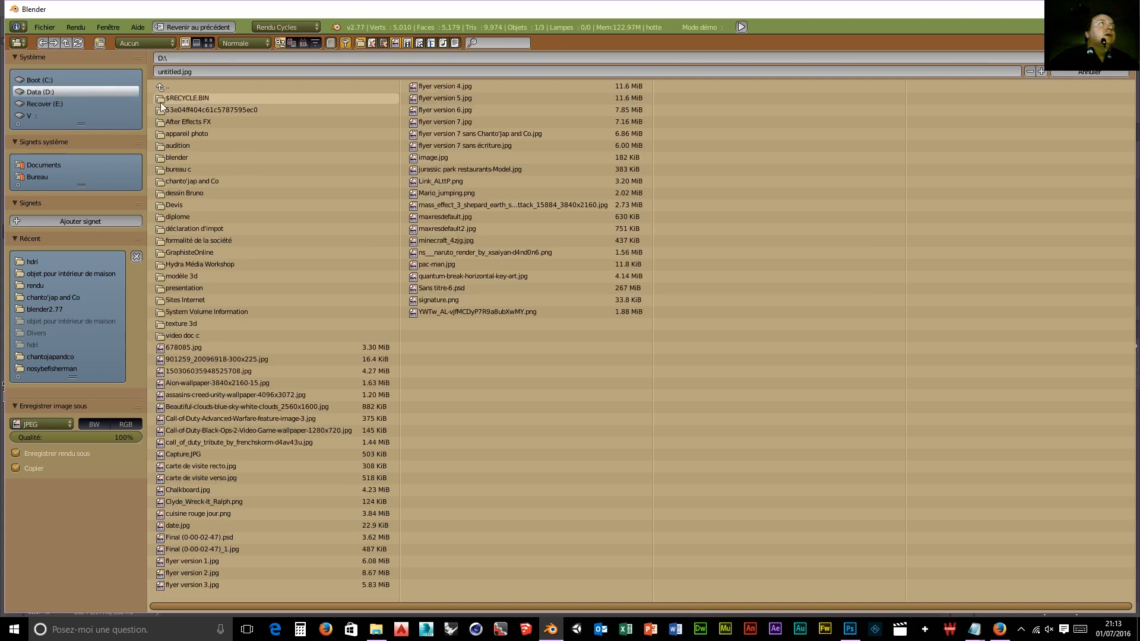
pyautogui.doubleClick(177, 145)
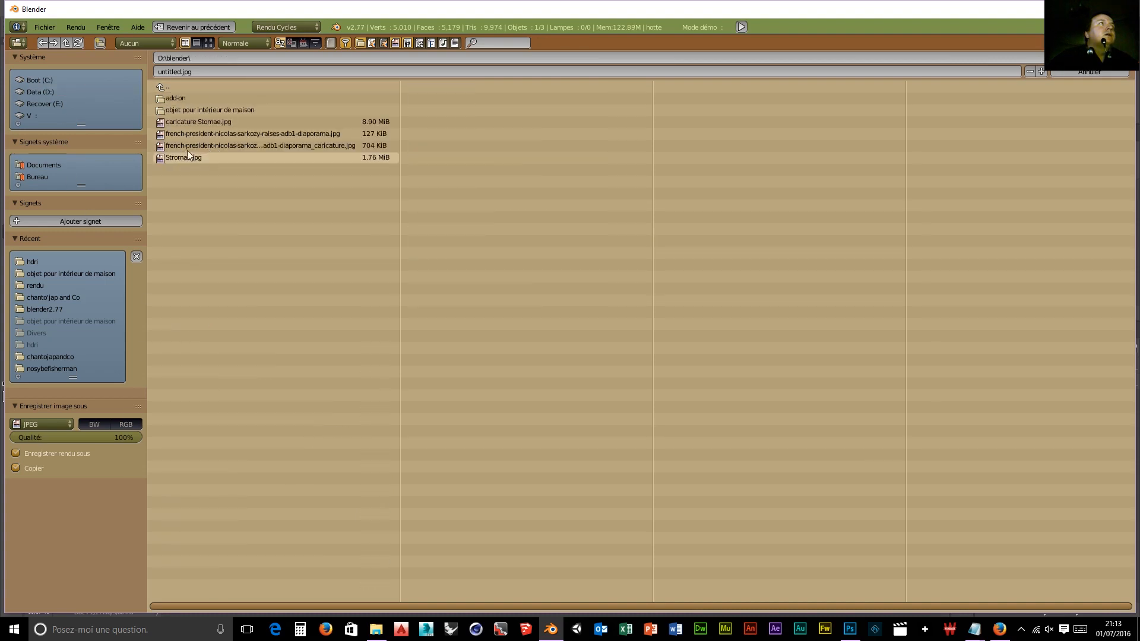
pyautogui.doubleClick(185, 110)
pyautogui.doubleClick(183, 97)
pyautogui.click(194, 72)
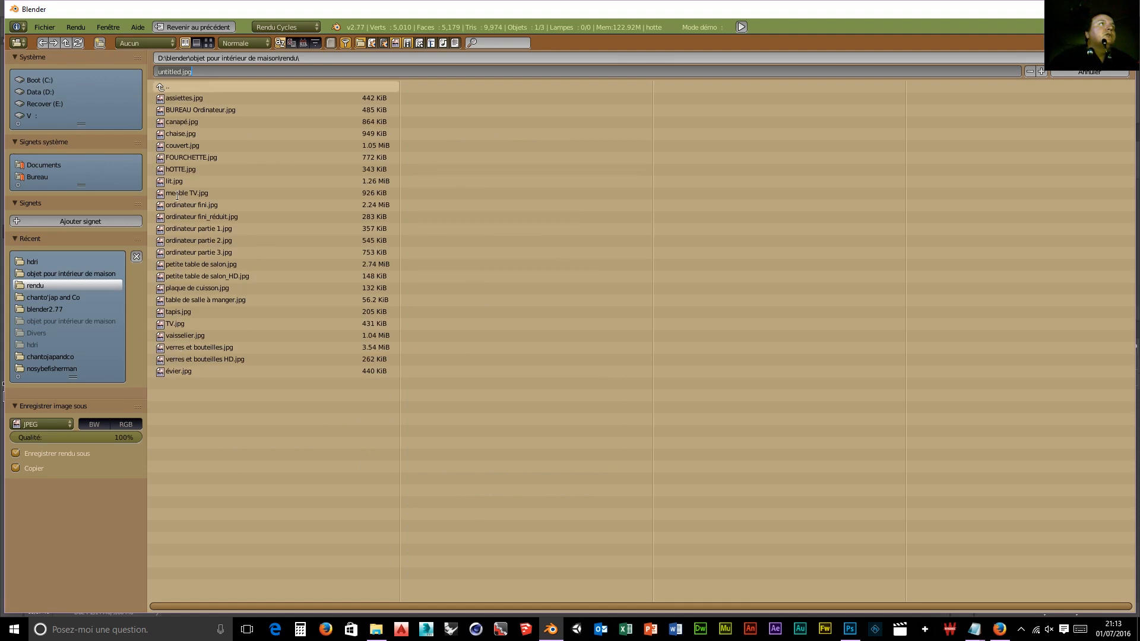
pyautogui.click(180, 170)
pyautogui.click(181, 170)
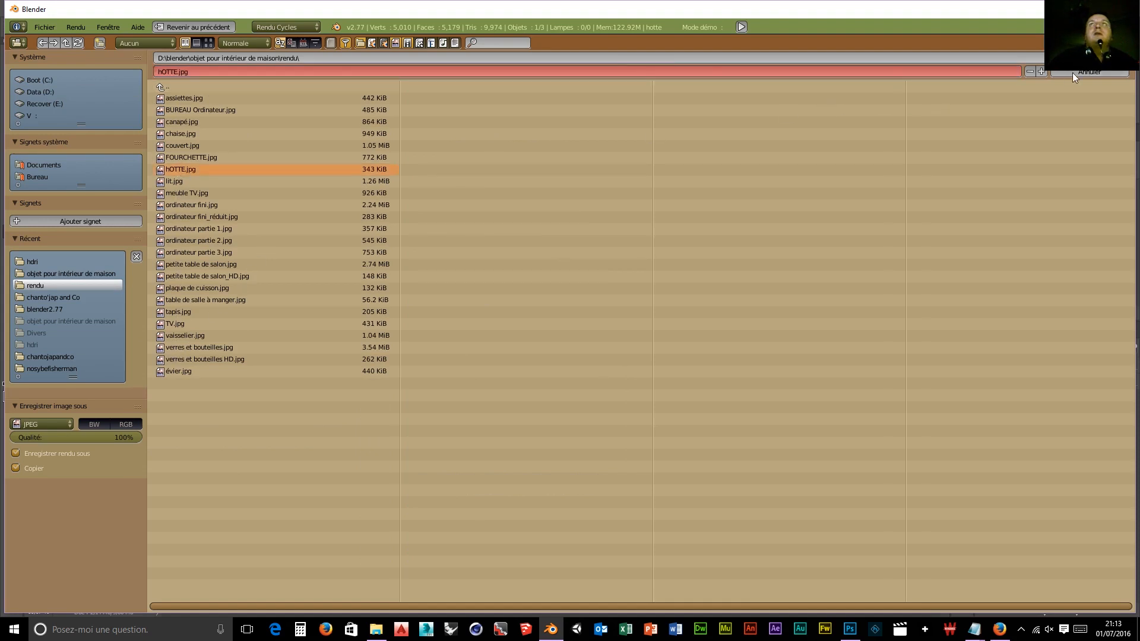
pyautogui.click(1089, 59)
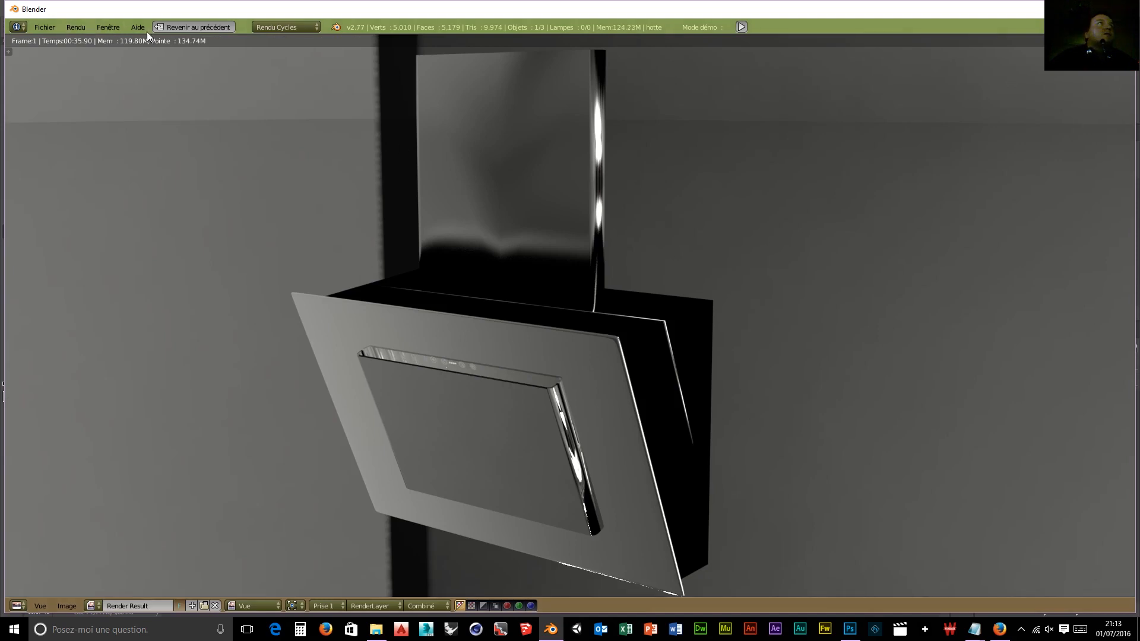
# Step: Return from the render to the layout, unlock the camera from the view and switch the viewport to wireframe shading
pyautogui.click(169, 27)
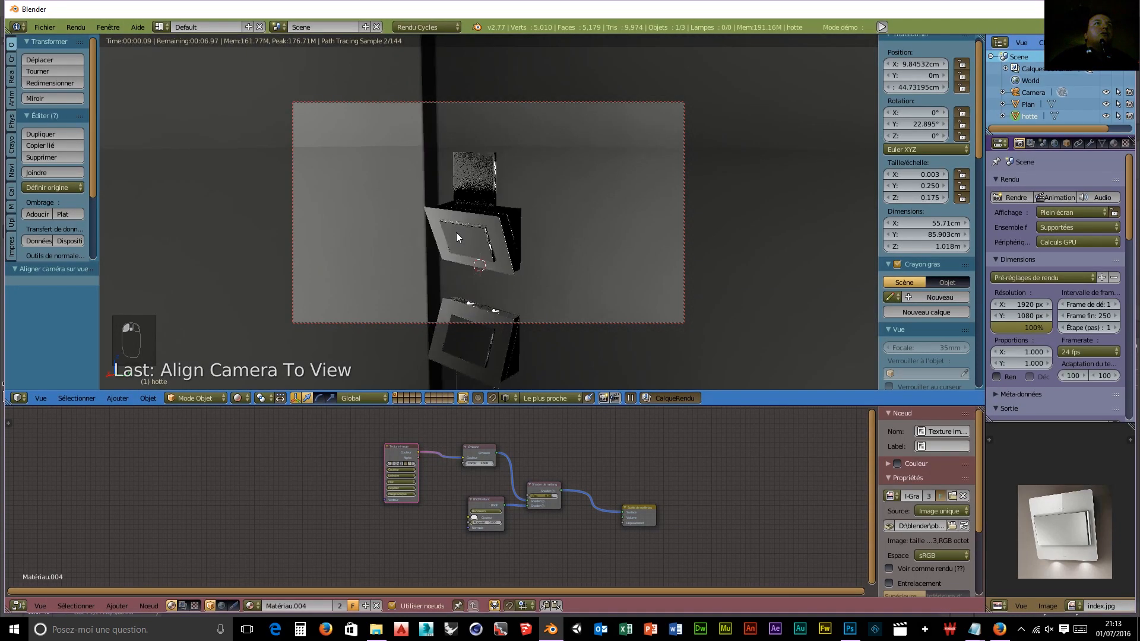
pyautogui.scroll(3, 456, 233)
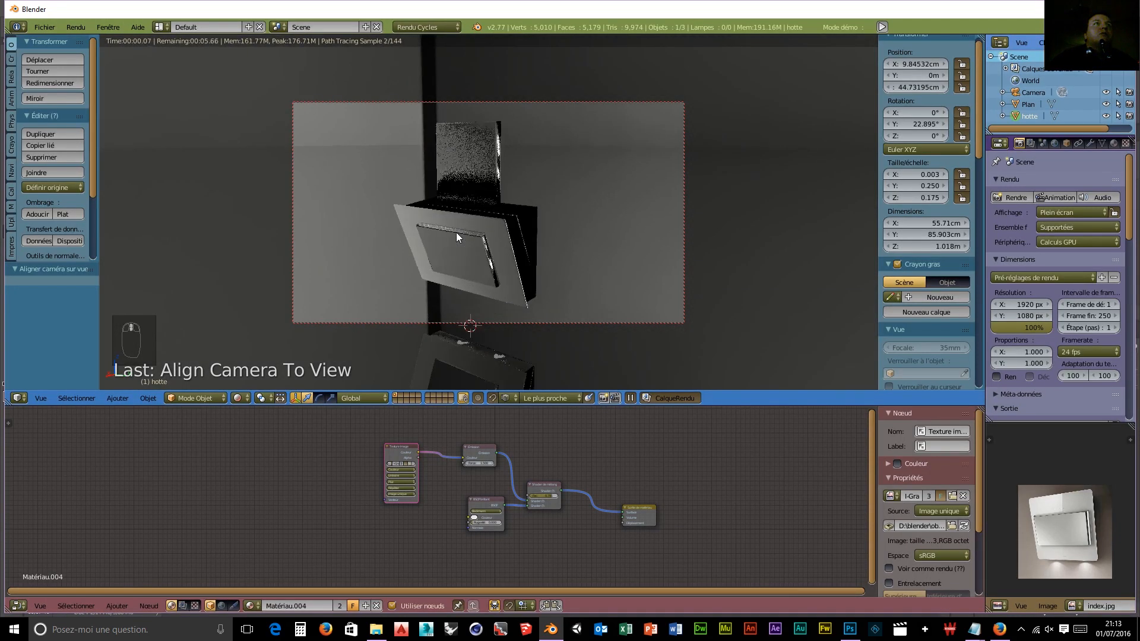
pyautogui.rightClick(684, 248)
pyautogui.click(892, 352)
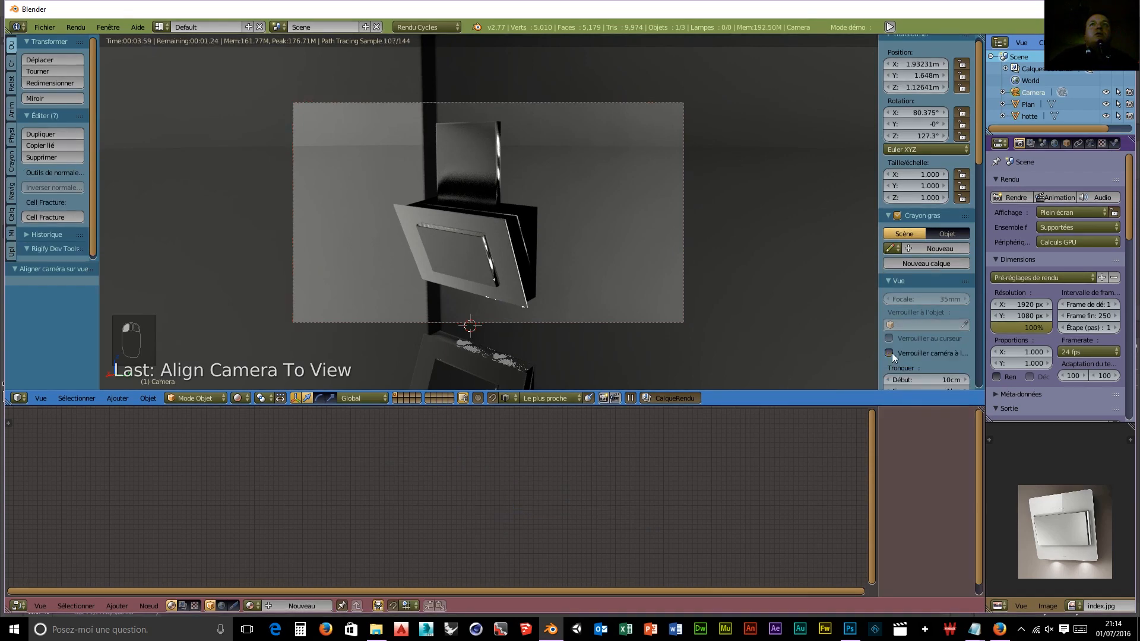
pyautogui.click(238, 397)
pyautogui.click(267, 371)
# Step: Delete the camera and the large floor plane, keeping only the hotte in the scene
pyautogui.scroll(-5, 368, 297)
pyautogui.moveTo(414, 251); pyautogui.dragTo(432, 236, button='middle')
pyautogui.scroll(-8, 631, 168)
pyautogui.scroll(1, 629, 166)
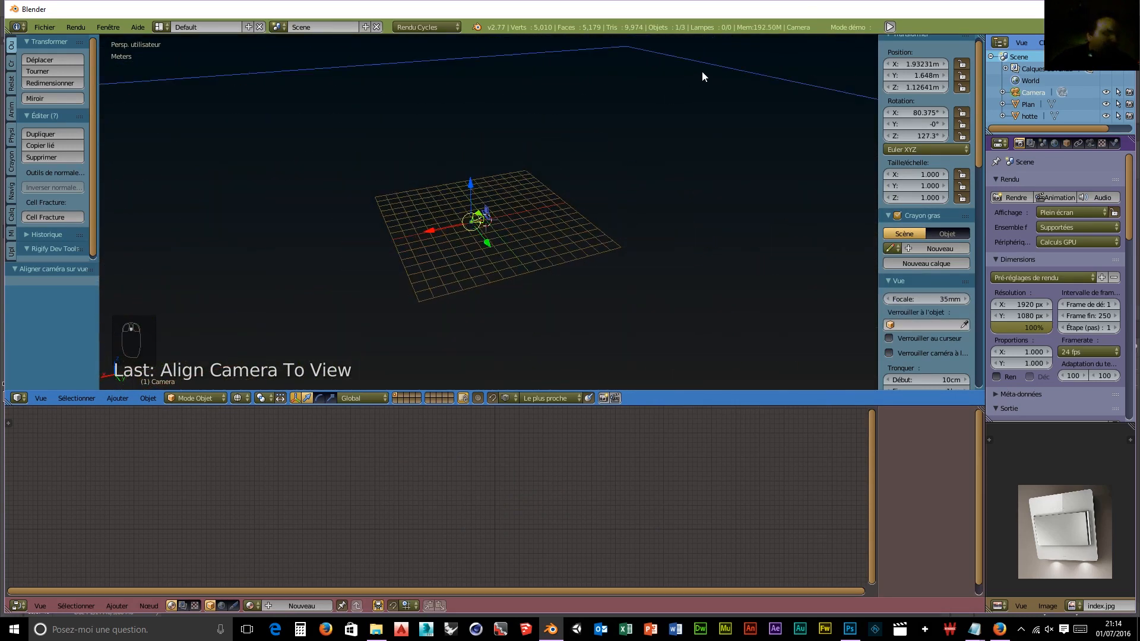
pyautogui.keyDown('shift'); pyautogui.rightClick(734, 68); pyautogui.keyUp('shift')
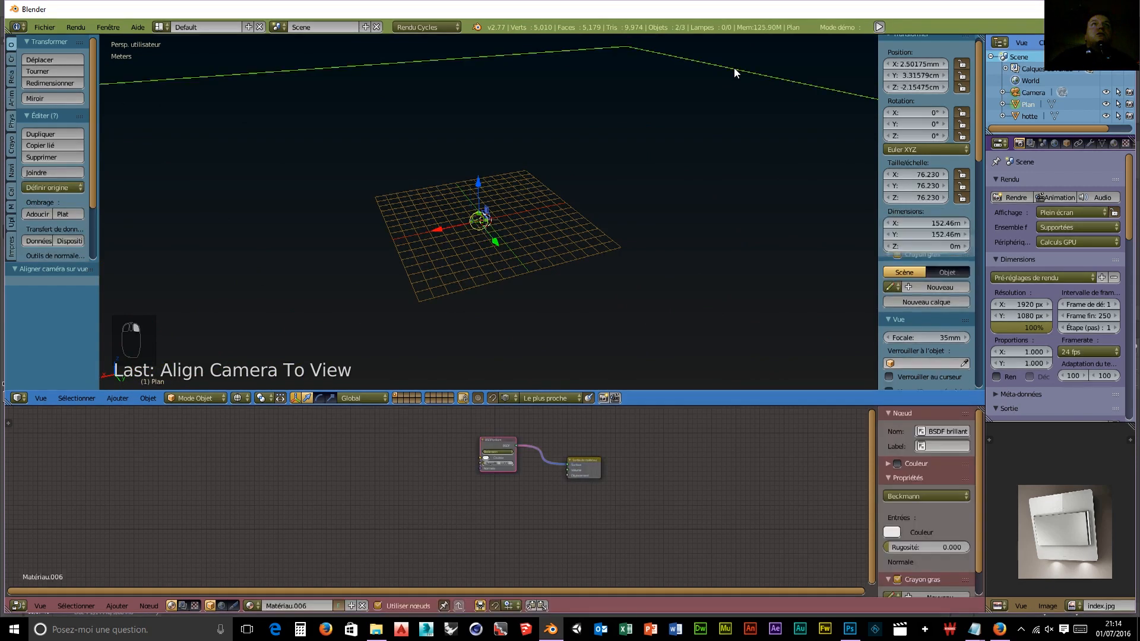
pyautogui.press('x')
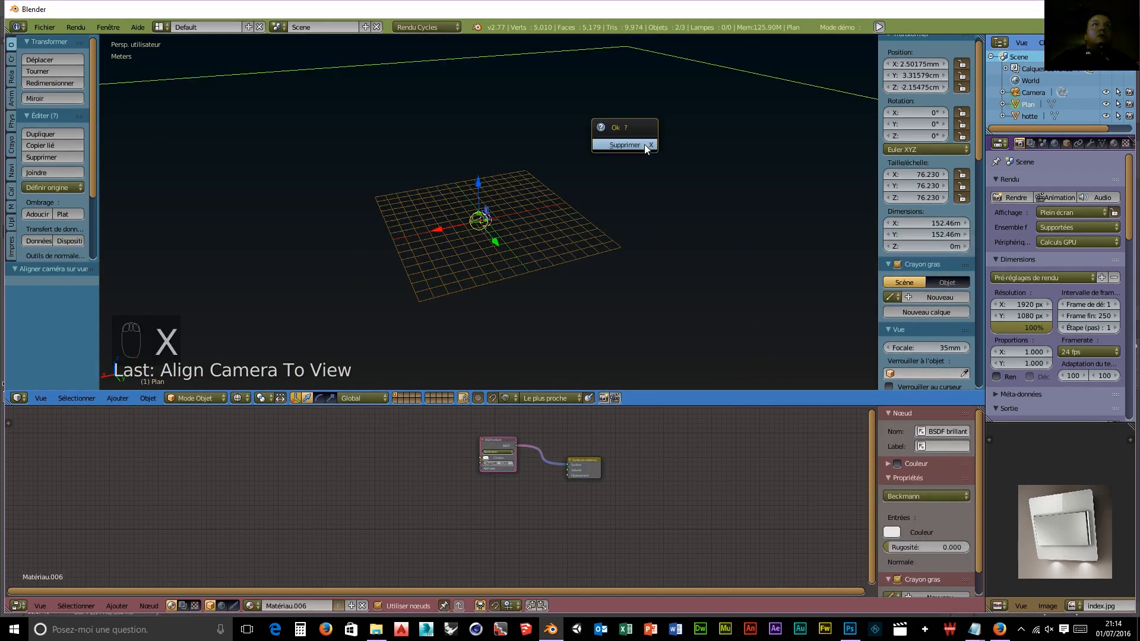
pyautogui.click(646, 143)
# Step: Save the scene under the name Hotte.blend in D:\blender\objet pour intérieur de maison, overwriting the existing file
pyautogui.click(45, 29)
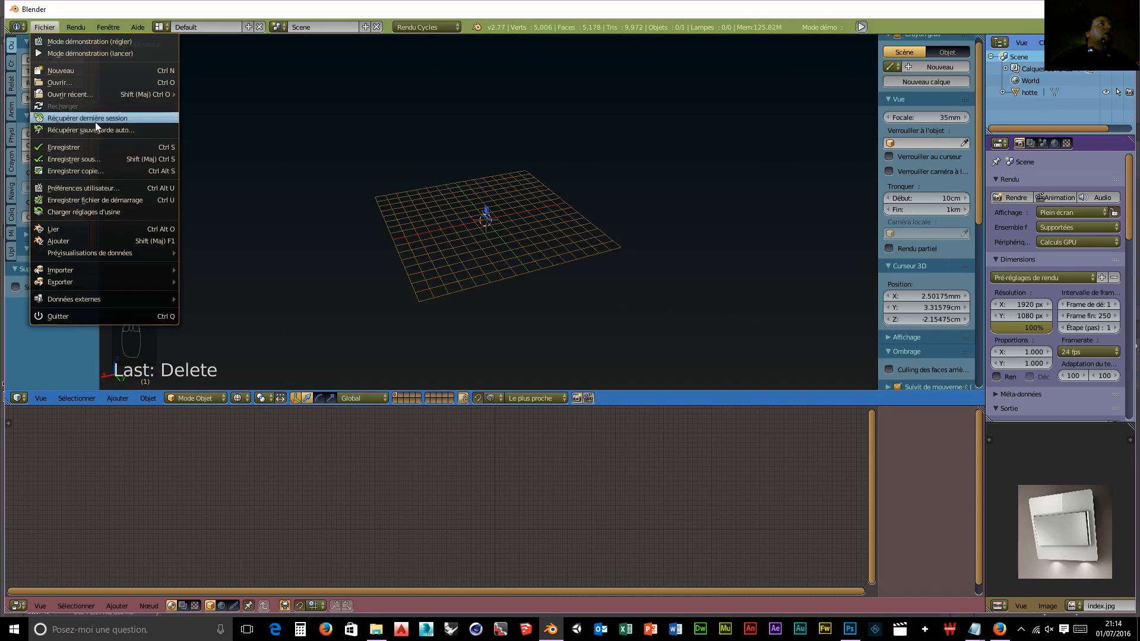
pyautogui.click(80, 158)
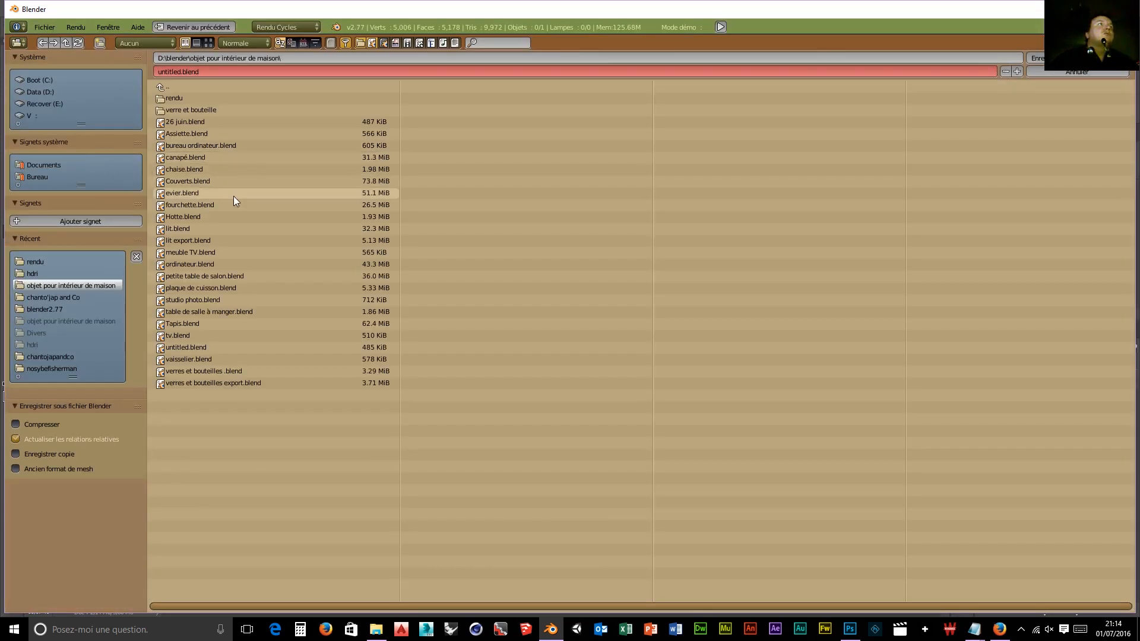
pyautogui.click(211, 215)
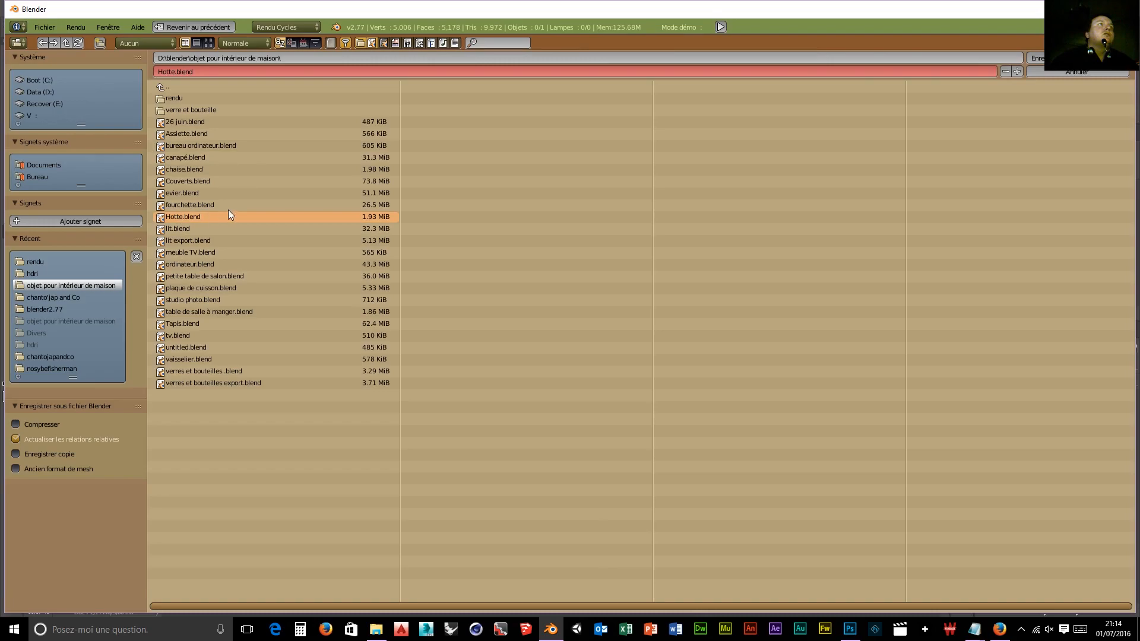
pyautogui.click(1036, 58)
pyautogui.scroll(11, 538, 281)
pyautogui.moveTo(525, 267); pyautogui.dragTo(600, 258, button='middle')
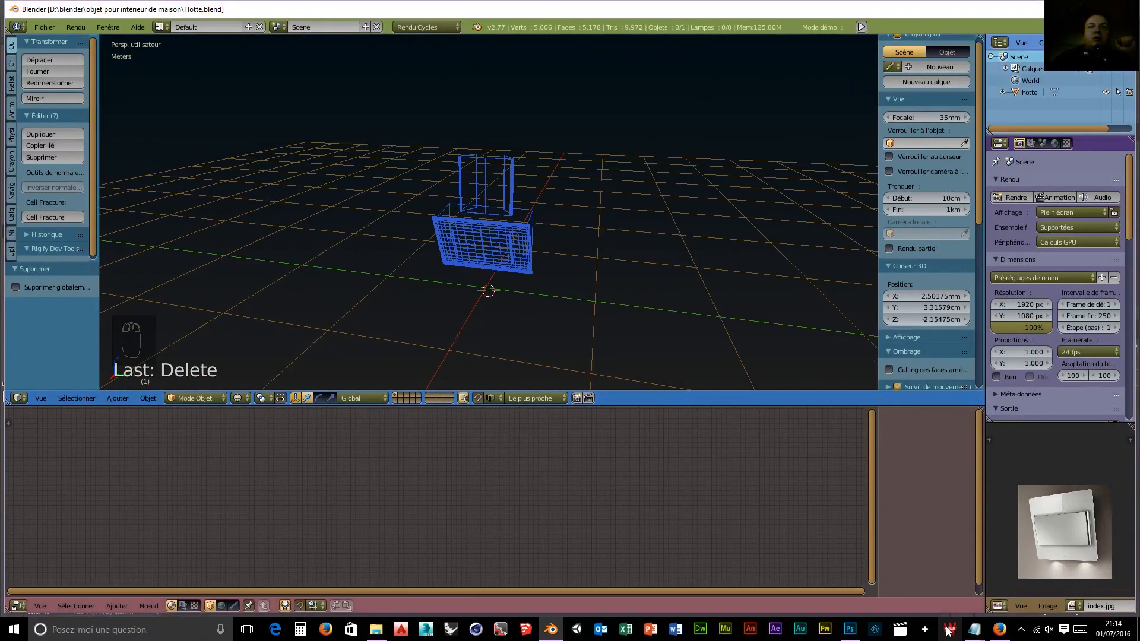
# Step: Switch to the Notepad inventory of objects to model and replace XX with Fait on the "une hotte" line
pyautogui.moveTo(974, 628)
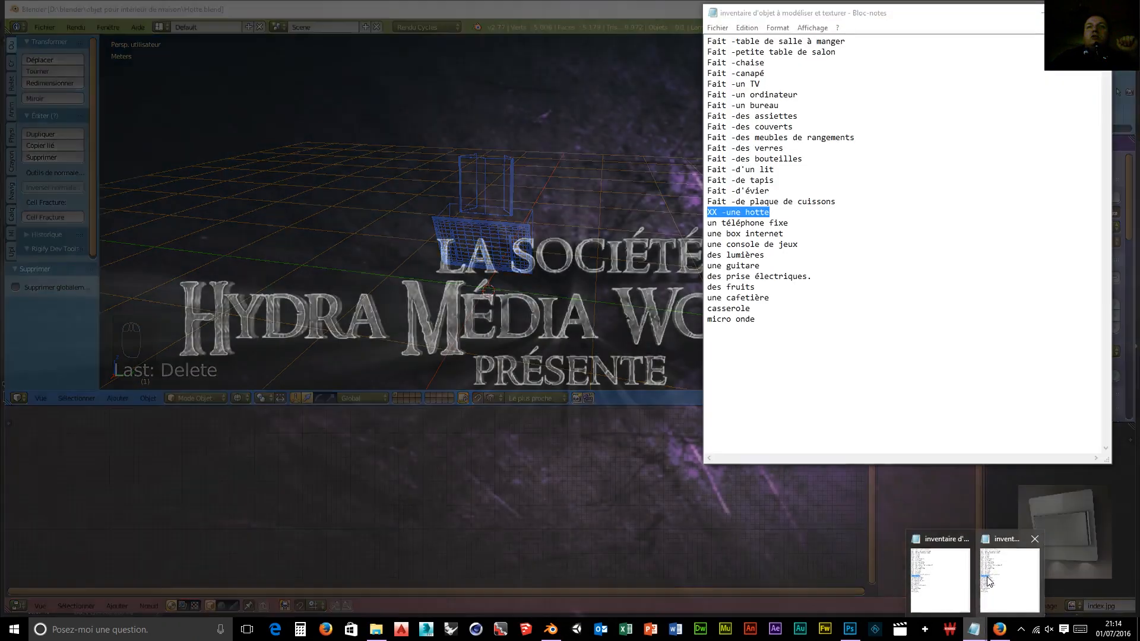
pyautogui.click(988, 575)
pyautogui.click(716, 212)
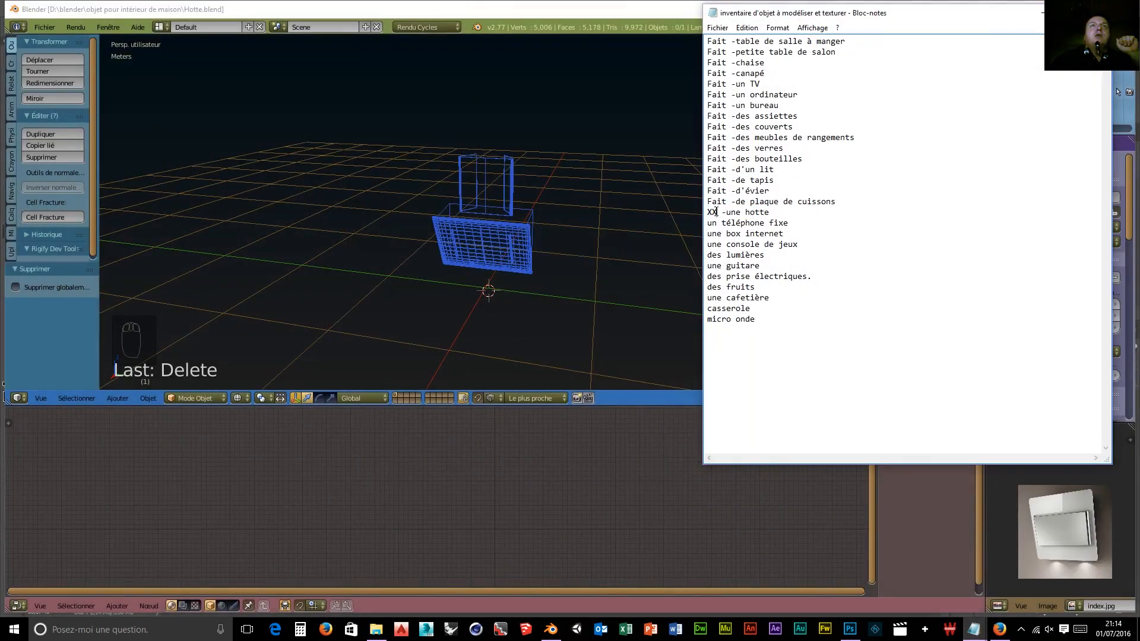
pyautogui.moveTo(715, 212); pyautogui.dragTo(705, 215)
pyautogui.write('Fait')
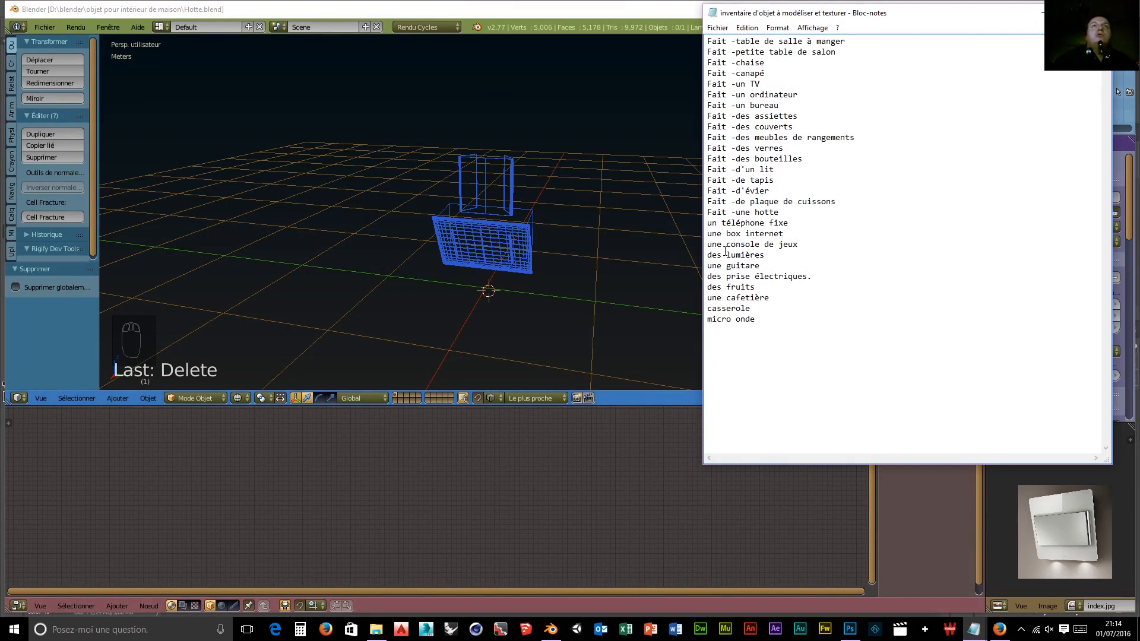
# Step: Close the object inventory text file, saving its changes, and return to Blender
pyautogui.moveTo(792, 223); pyautogui.dragTo(706, 224)
pyautogui.click(706, 234)
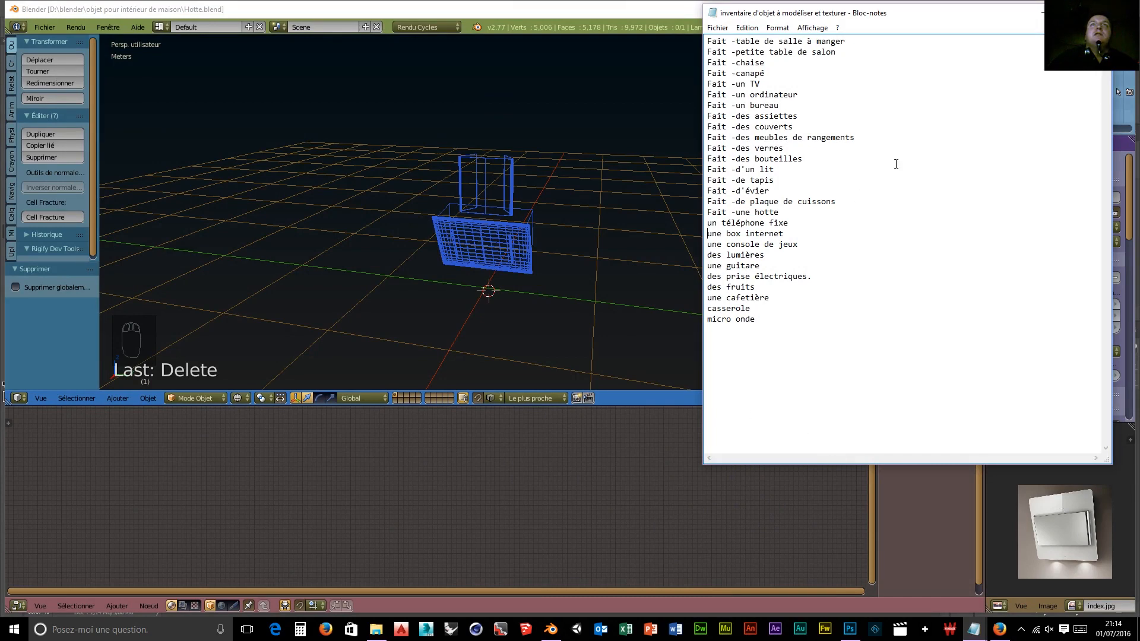
pyautogui.click(1098, 13)
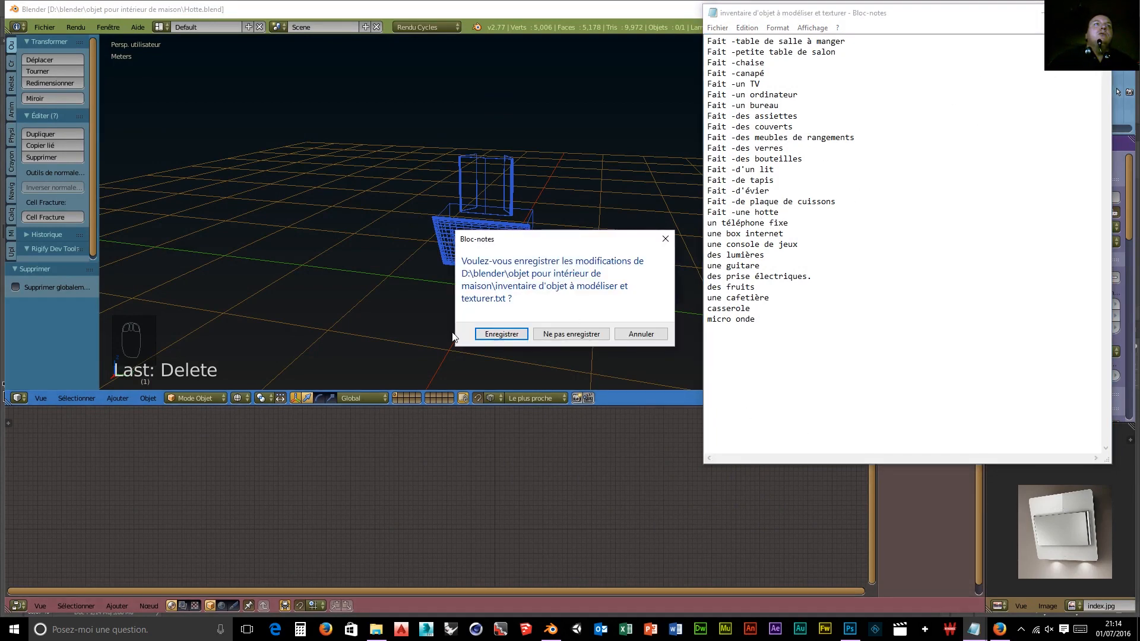
pyautogui.click(501, 333)
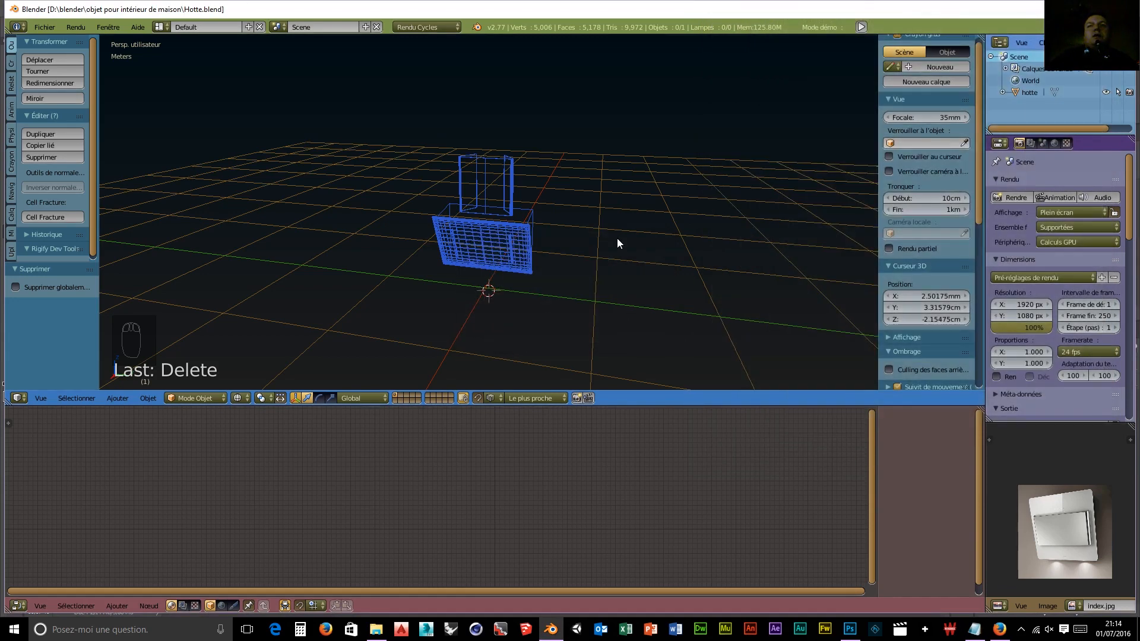